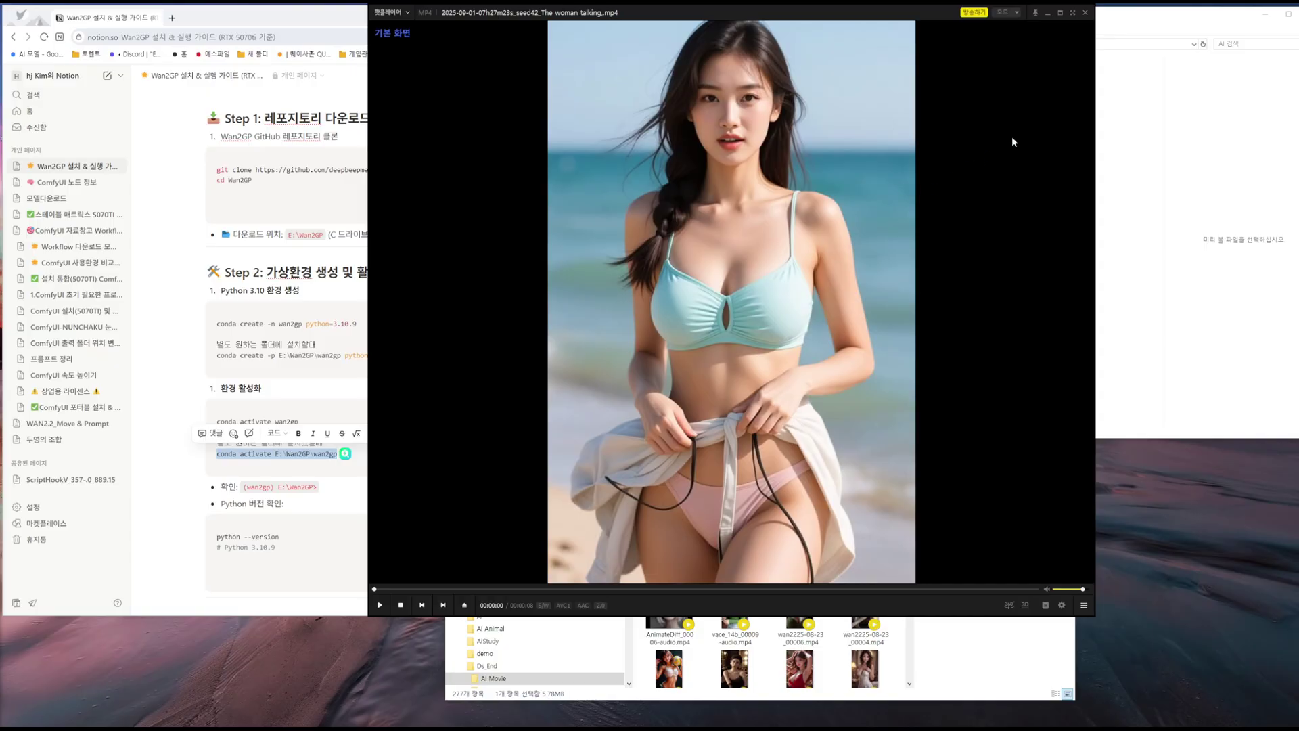
Step: Close the video player and bring the Wan2GP installation guide to the front, showing its beginning
left_click(1085, 12)
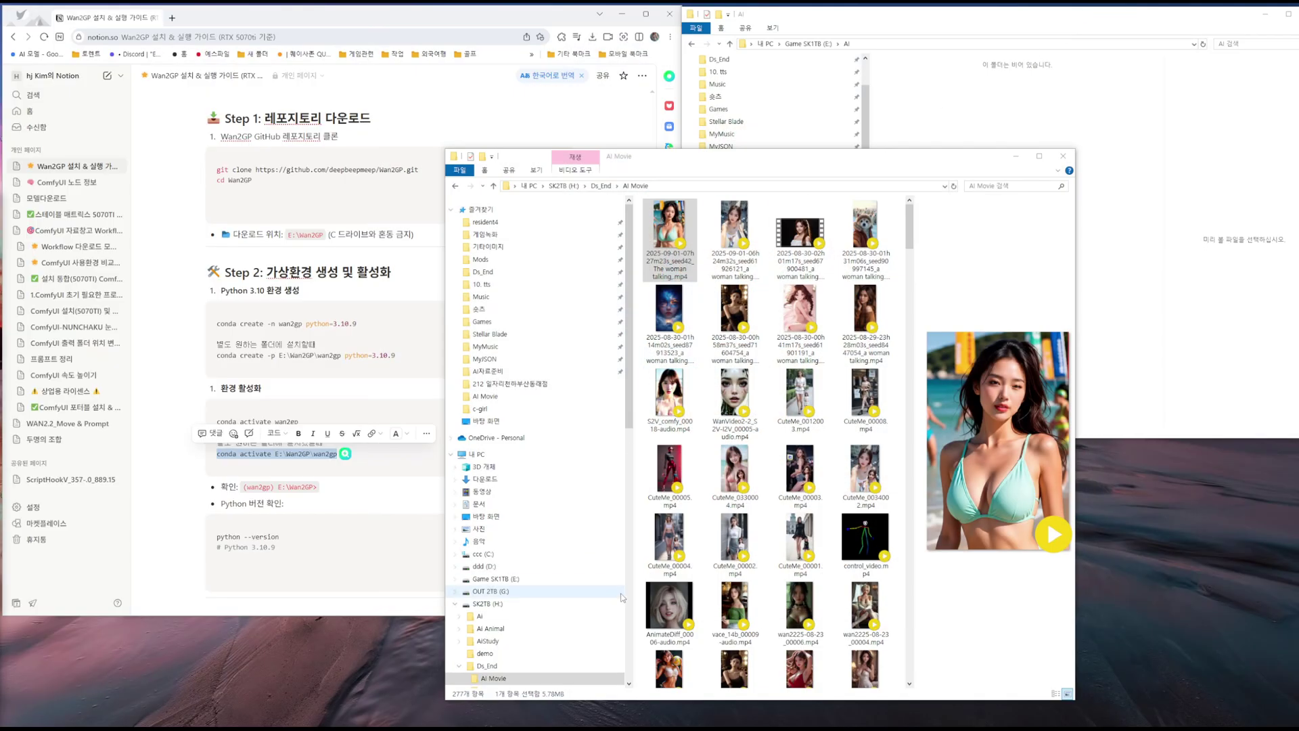
key("alt+Tab")
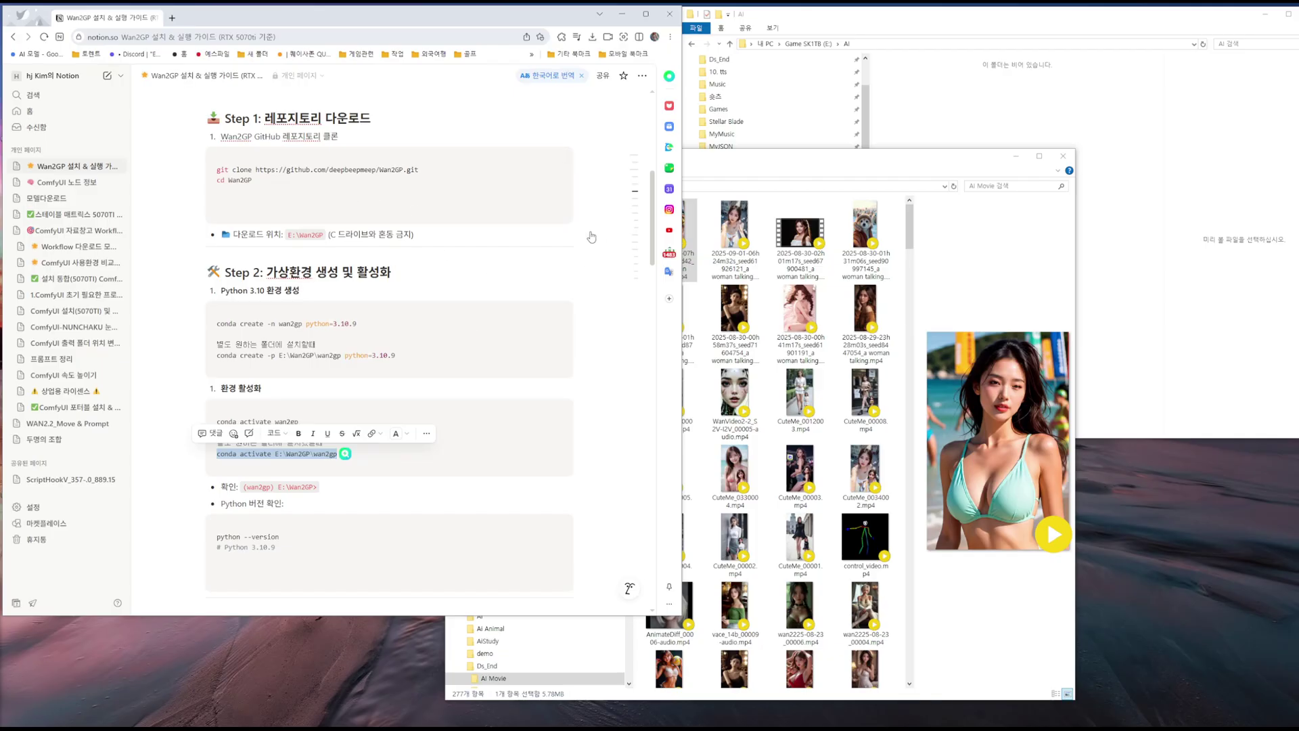
left_click(653, 202)
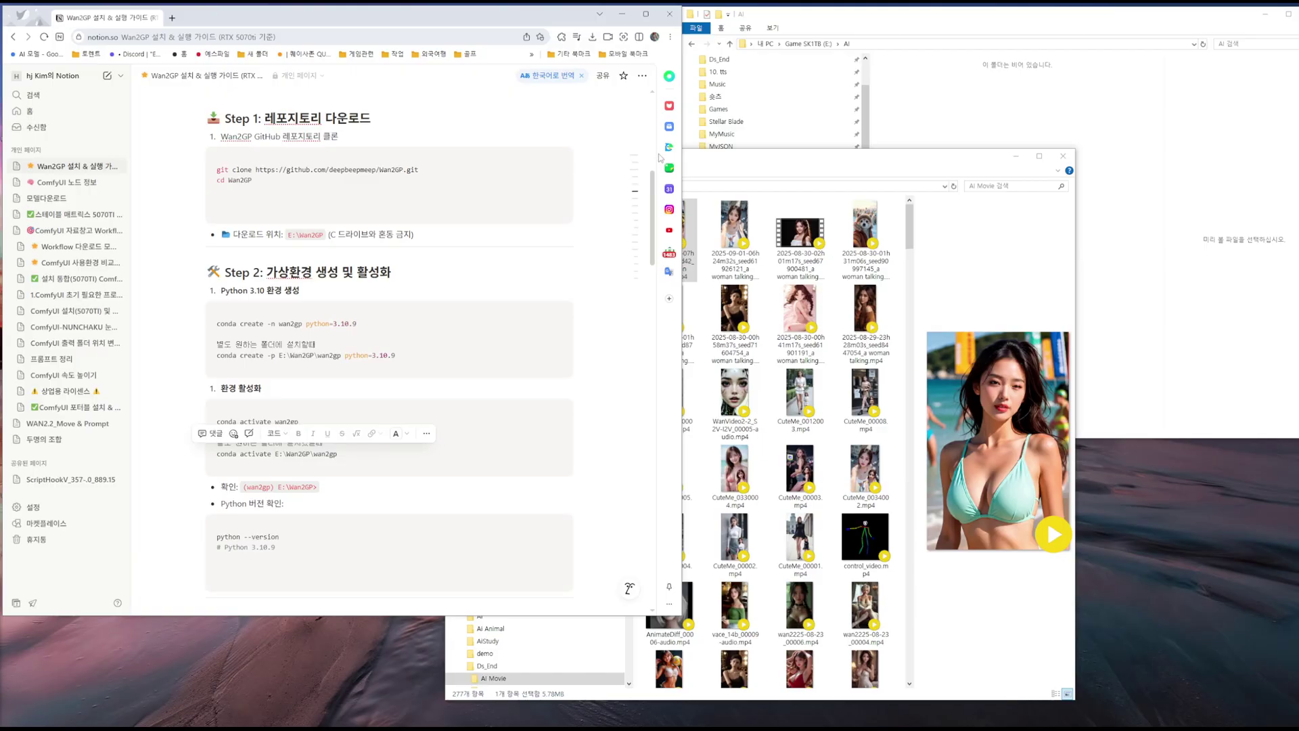
scroll(177, 188, "up", 5)
scroll(177, 189, "up", 2)
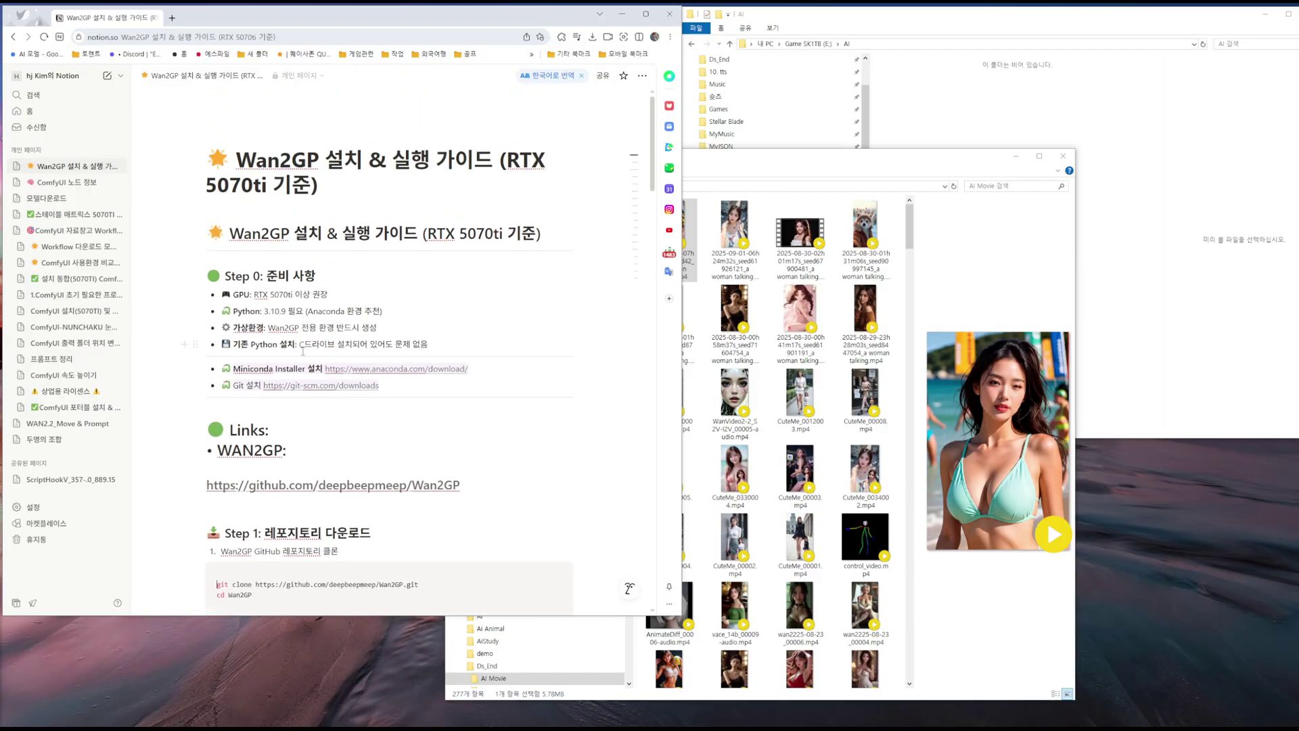
Step: View the Wan2GP GitHub repository and its README in a separate maximized window, closing it and minimizing the AI Movie folder when done
mouse_move(348, 493)
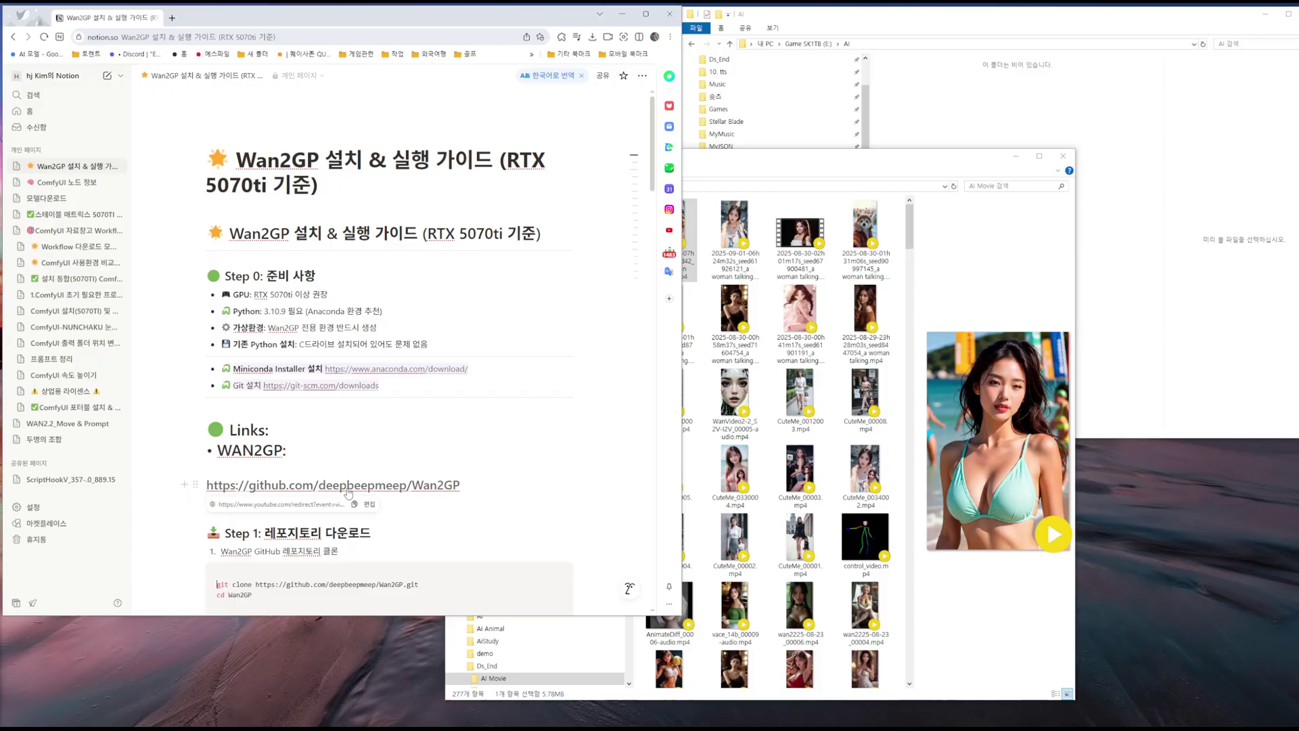
left_click(346, 492)
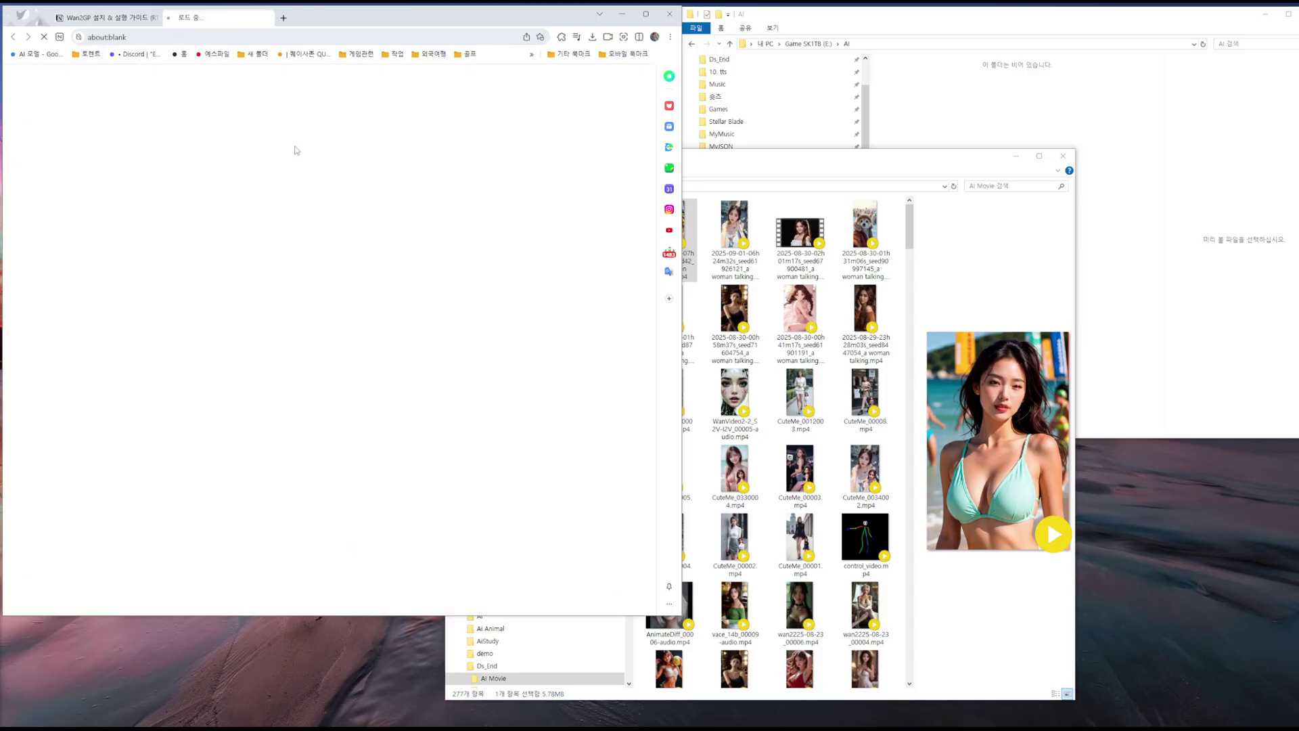
left_click_drag(364, 18, 729, 39)
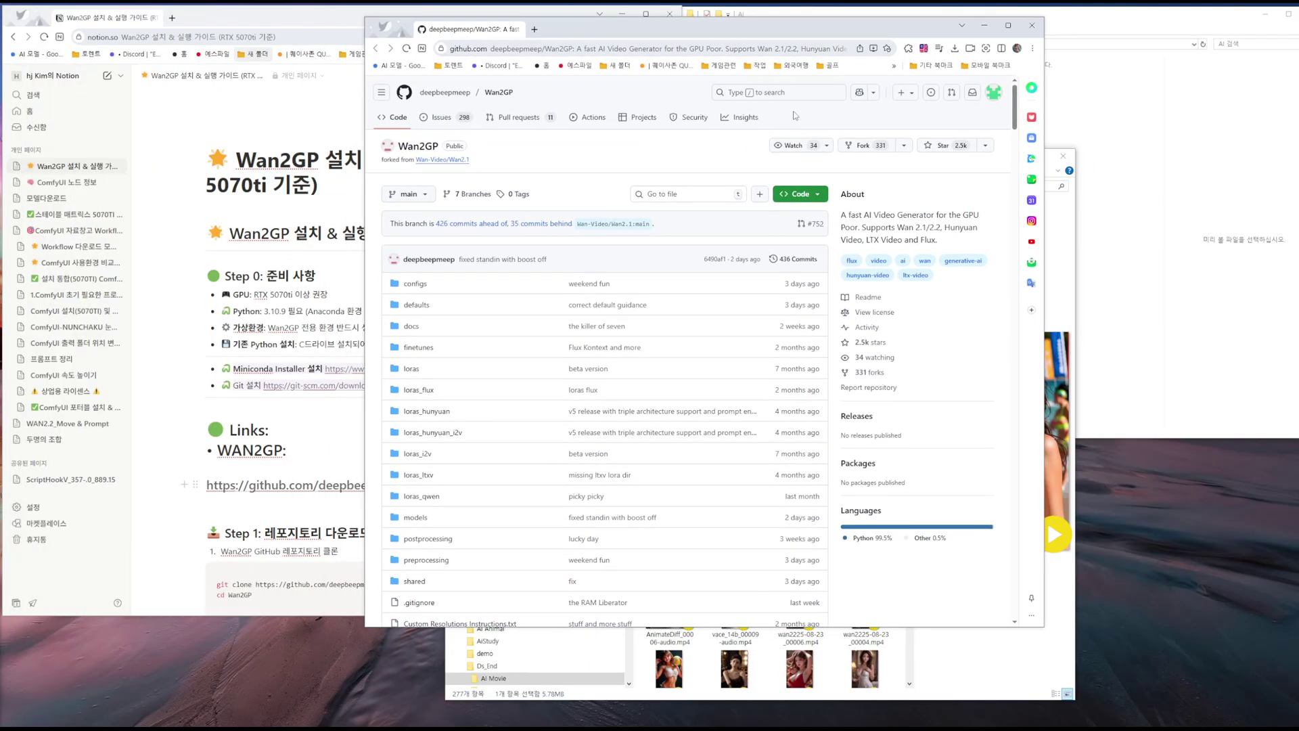
left_click(1012, 32)
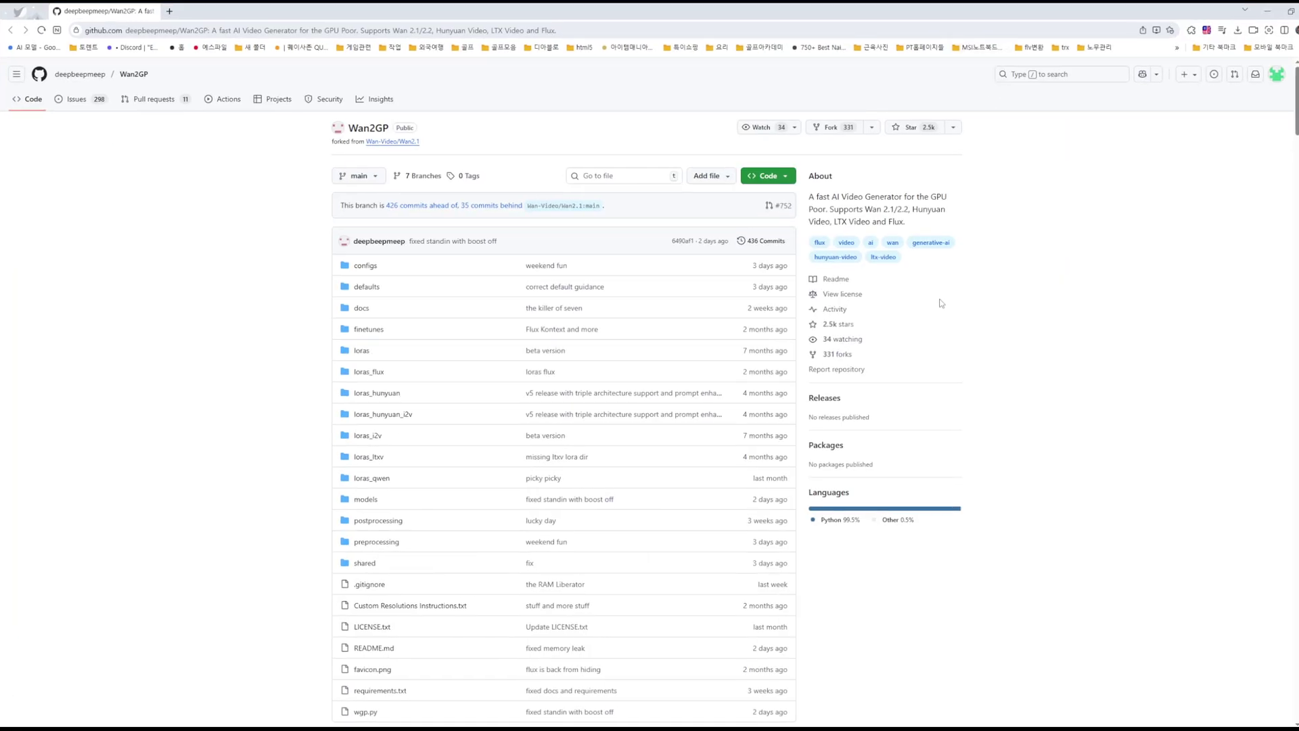
scroll(768, 342, "down", 10)
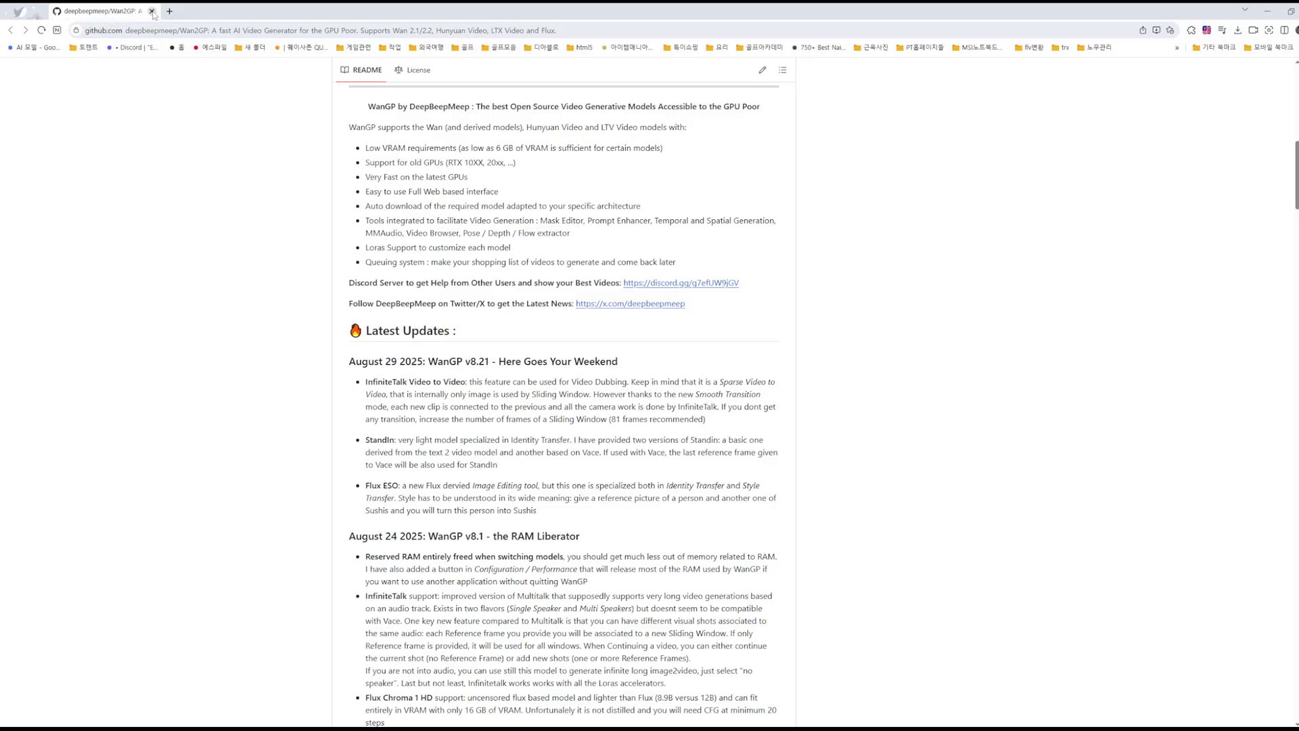
left_click(152, 12)
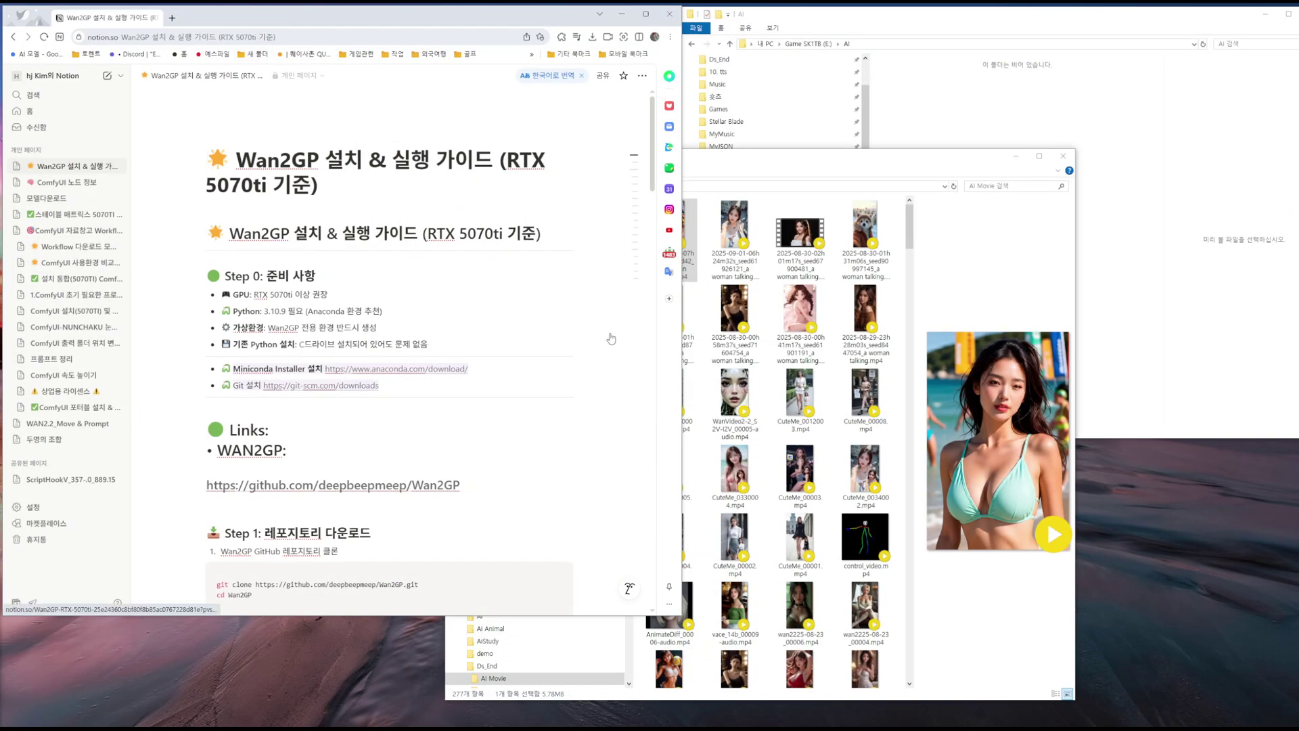
left_click(1015, 156)
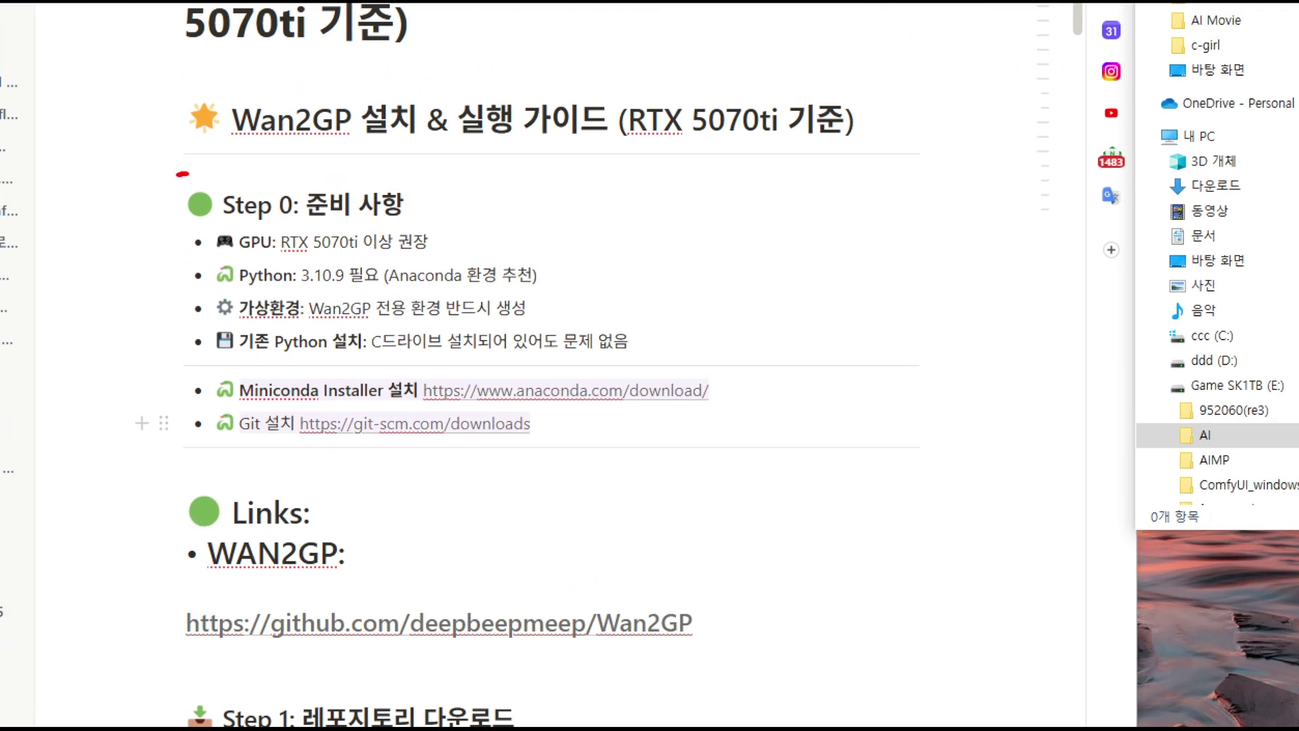
mouse_move(206, 260)
left_mouse_down()
mouse_move(193, 345)
mouse_move(742, 450)
left_mouse_up()
left_click_drag(783, 394, 819, 392)
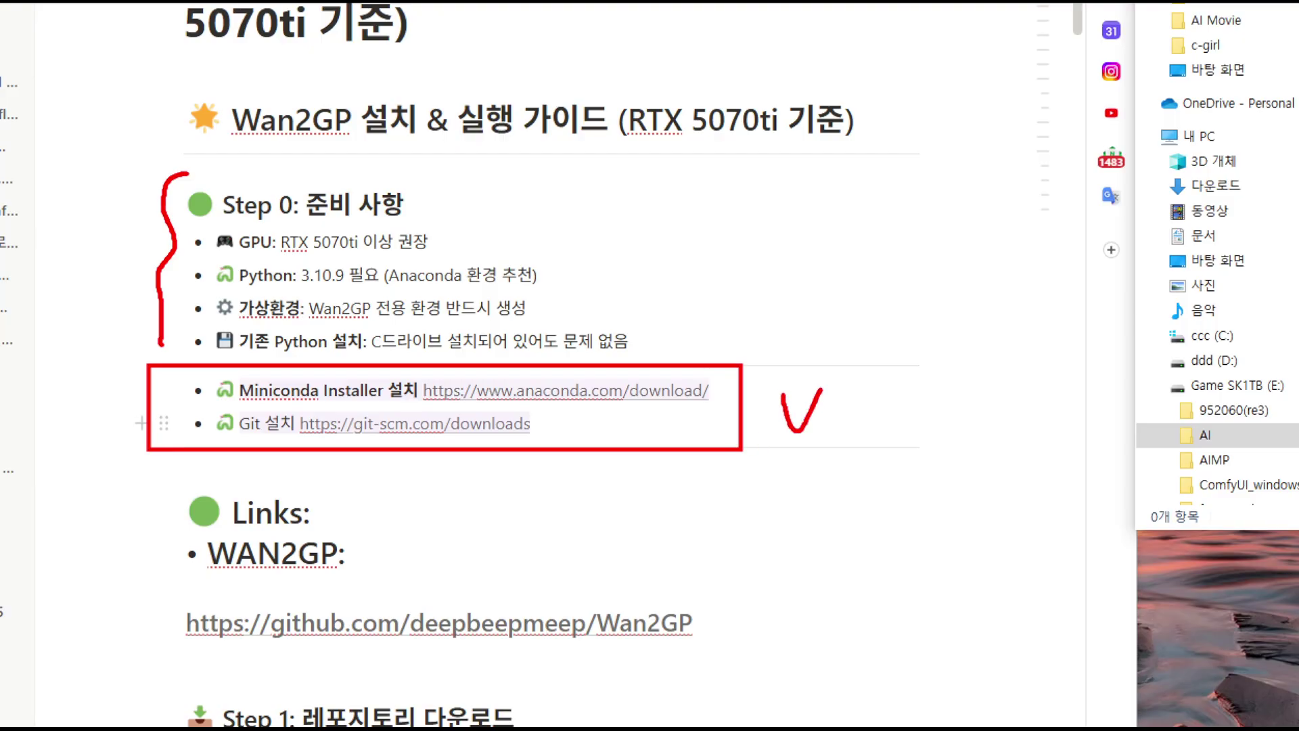
key("Escape")
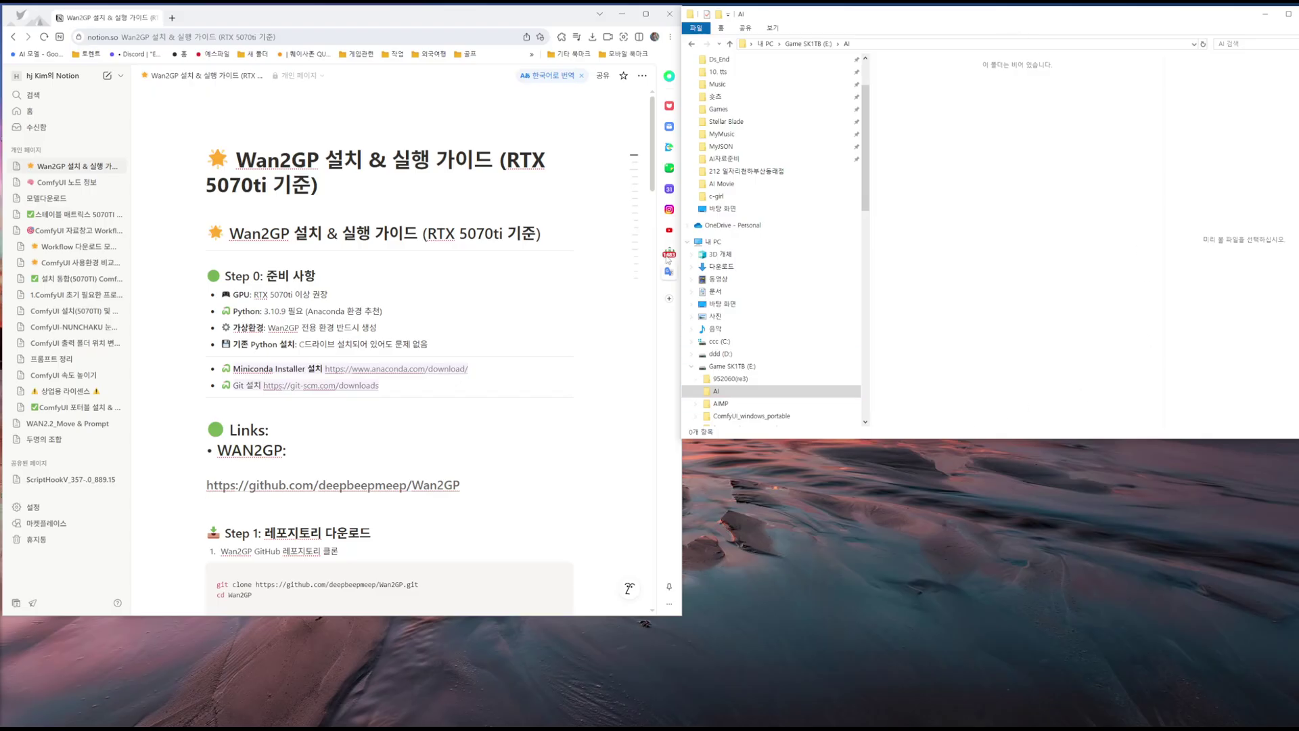
key("ctrl+1")
scroll(800, 509, "down", 4)
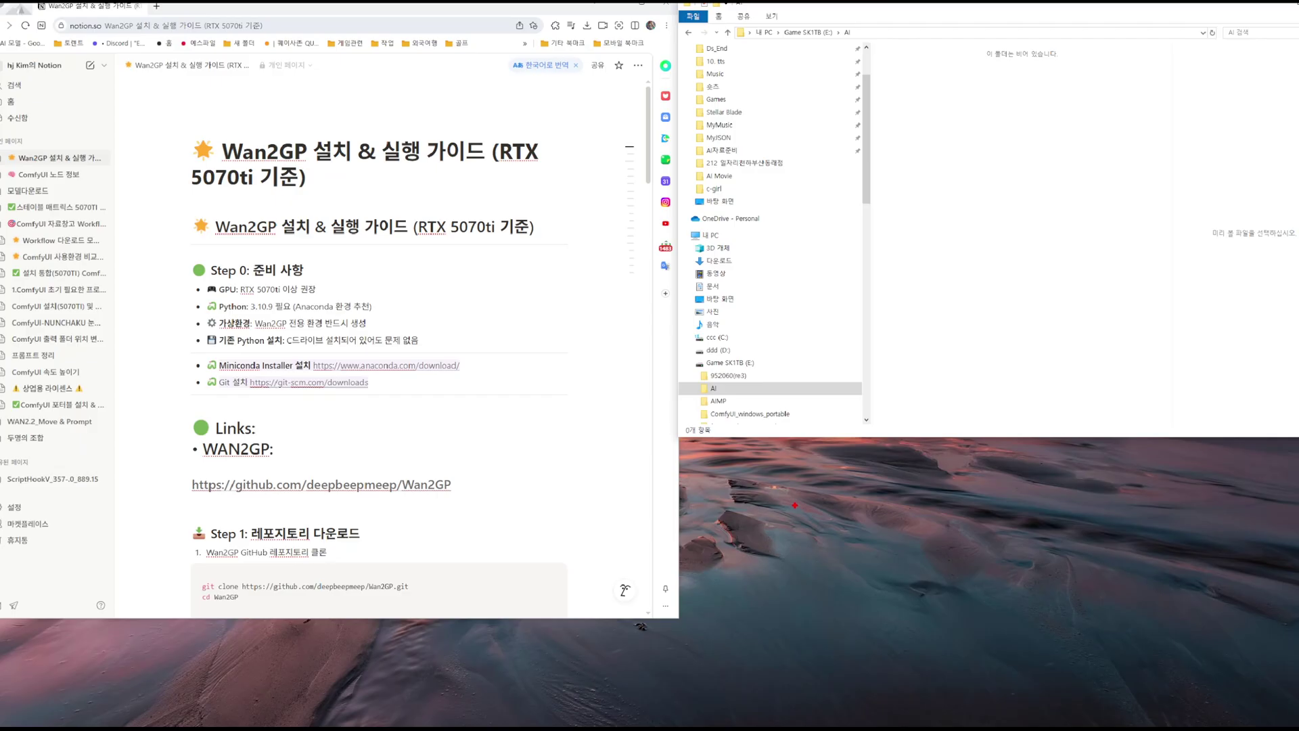
left_click(799, 507)
mouse_move(755, 543)
left_mouse_down()
mouse_move(788, 542)
mouse_move(846, 575)
left_mouse_up()
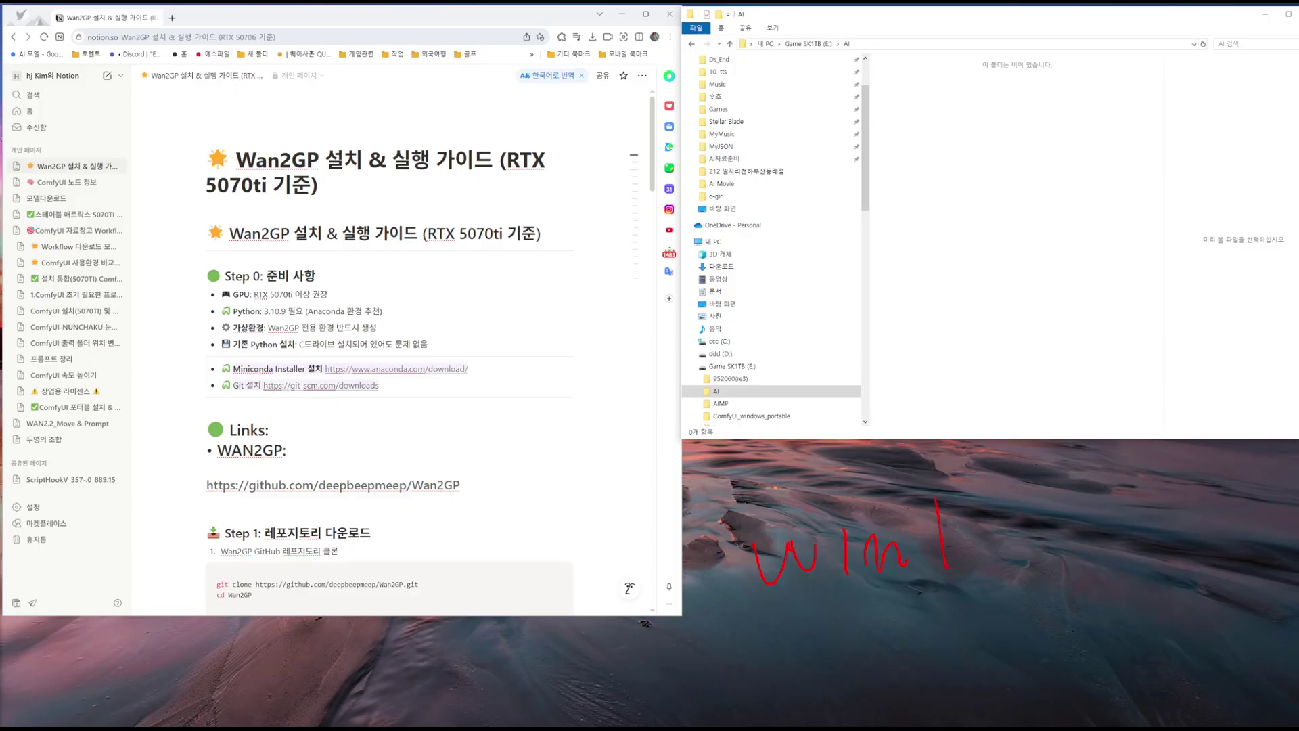
left_click_drag(1048, 566, 759, 565)
mouse_move(1068, 267)
left_mouse_down()
mouse_move(1056, 289)
mouse_move(1090, 274)
mouse_move(1049, 261)
left_mouse_up()
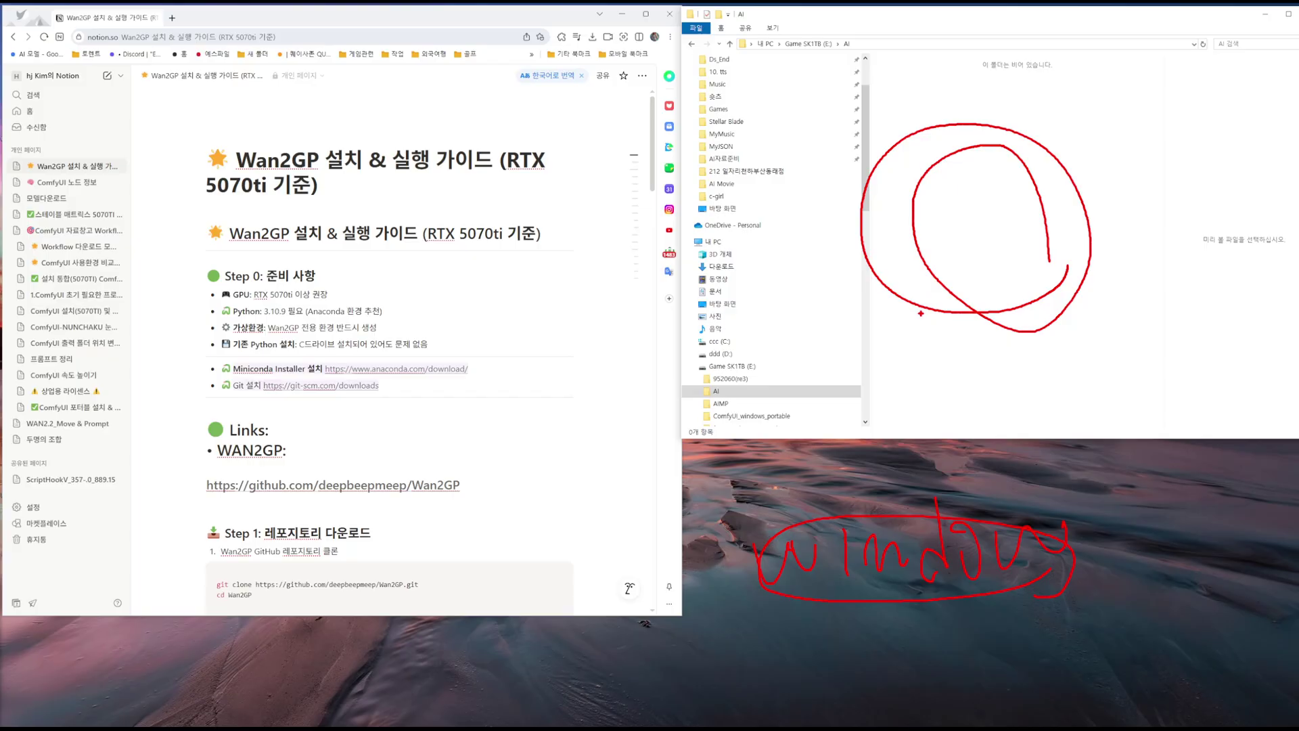
mouse_move(931, 316)
left_mouse_down()
mouse_move(881, 514)
mouse_move(863, 534)
left_mouse_up()
left_click_drag(964, 380, 863, 460)
left_click_drag(891, 400, 950, 497)
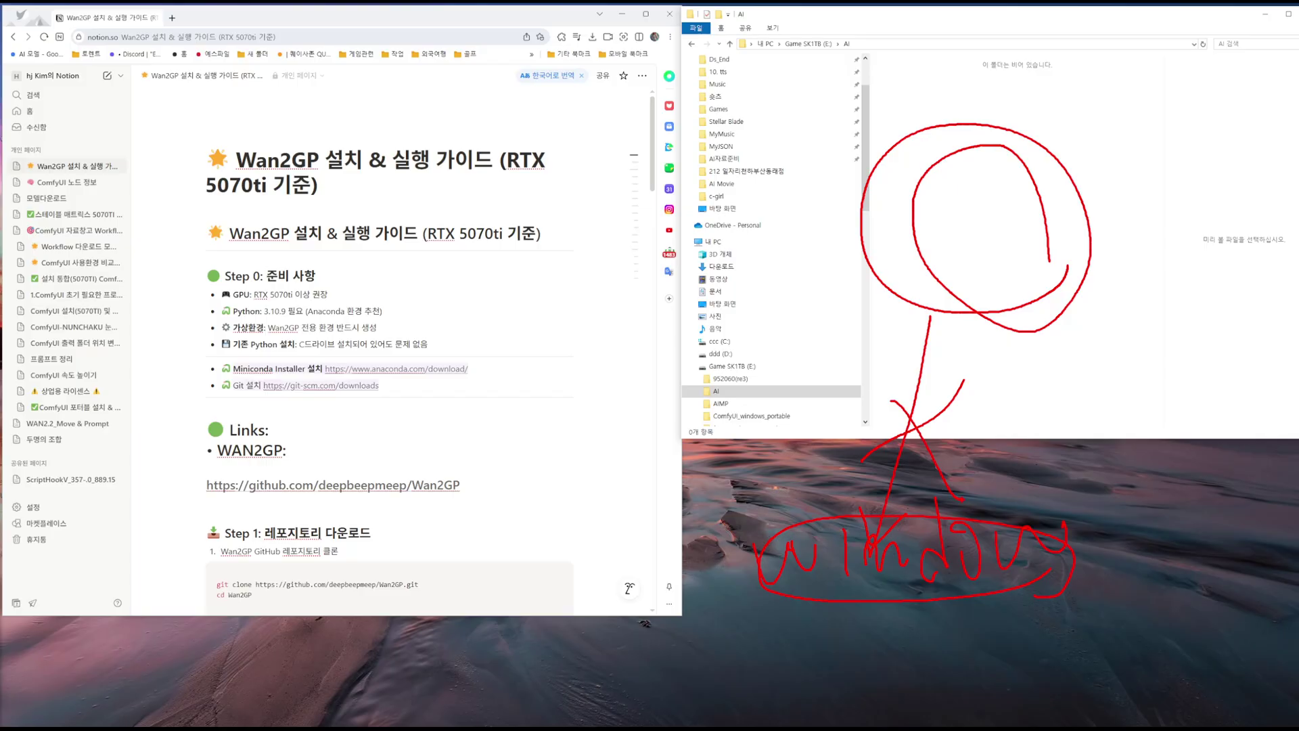
mouse_move(680, 436)
left_mouse_down()
mouse_move(699, 156)
mouse_move(689, 11)
mouse_move(1298, 14)
left_mouse_up()
left_click_drag(1298, 434, 679, 422)
left_click_drag(782, 475, 797, 490)
left_click_drag(798, 406, 794, 476)
left_click_drag(782, 452, 793, 477)
left_click_drag(808, 430, 795, 477)
mouse_move(798, 407)
left_mouse_down()
mouse_move(790, 437)
mouse_move(821, 425)
left_mouse_up()
mouse_move(835, 343)
left_mouse_down()
mouse_move(882, 348)
mouse_move(805, 338)
mouse_move(863, 347)
left_mouse_up()
mouse_move(1078, 353)
left_mouse_down()
mouse_move(1008, 368)
mouse_move(1023, 356)
left_mouse_up()
mouse_move(1147, 323)
left_mouse_down()
mouse_move(1149, 364)
mouse_move(1144, 348)
left_mouse_up()
left_click_drag(1238, 302, 1272, 214)
left_click_drag(1272, 107, 1197, 82)
left_click_drag(1199, 80, 1101, 70)
left_click_drag(1063, 66, 1063, 81)
mouse_move(747, 389)
left_mouse_down()
mouse_move(753, 461)
mouse_move(766, 407)
left_mouse_up()
left_click_drag(1295, 46, 1223, 93)
left_click_drag(1253, 42, 1294, 119)
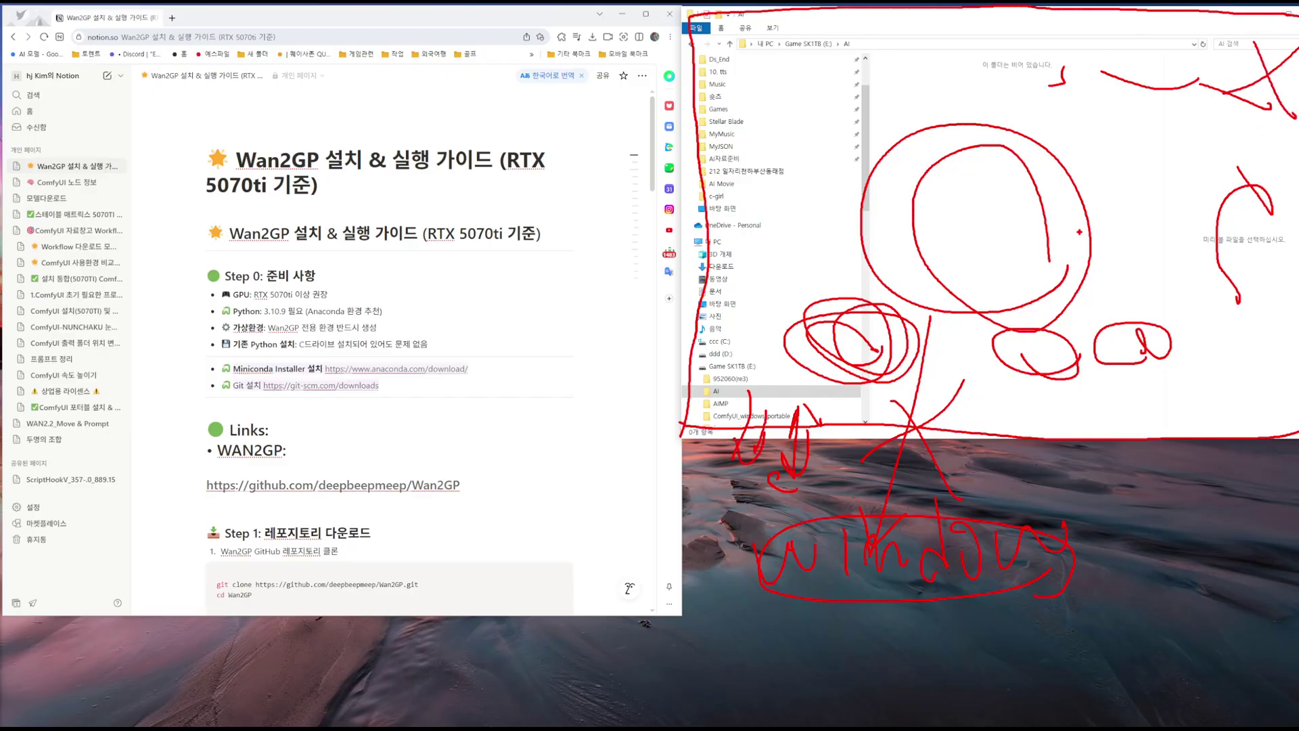
mouse_move(683, 428)
left_mouse_down()
mouse_move(678, 365)
mouse_move(748, 16)
mouse_move(1296, 77)
mouse_move(1182, 418)
mouse_move(703, 427)
mouse_move(655, 5)
mouse_move(1295, 27)
mouse_move(979, 405)
mouse_move(676, 88)
mouse_move(1252, 25)
mouse_move(873, 366)
left_mouse_up()
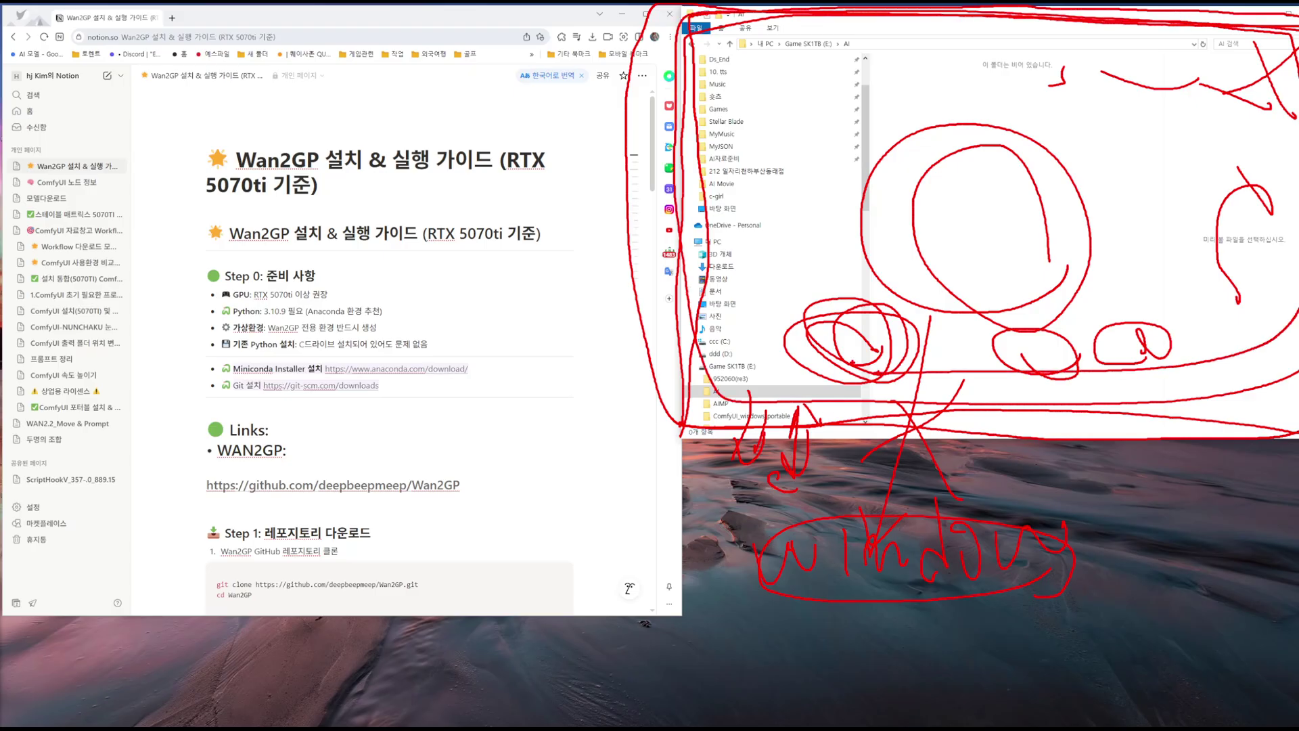
mouse_move(390, 391)
left_mouse_down()
mouse_move(335, 397)
mouse_move(345, 358)
mouse_move(291, 406)
mouse_move(305, 398)
mouse_move(209, 376)
mouse_move(223, 362)
mouse_move(247, 379)
mouse_move(421, 384)
mouse_move(341, 357)
mouse_move(402, 381)
mouse_move(470, 362)
mouse_move(464, 377)
left_mouse_up()
left_click_drag(316, 382, 427, 369)
mouse_move(765, 404)
left_mouse_down()
mouse_move(733, 370)
mouse_move(839, 10)
mouse_move(1294, 48)
left_mouse_up()
mouse_move(1295, 425)
left_mouse_down()
mouse_move(663, 438)
mouse_move(649, 366)
left_mouse_up()
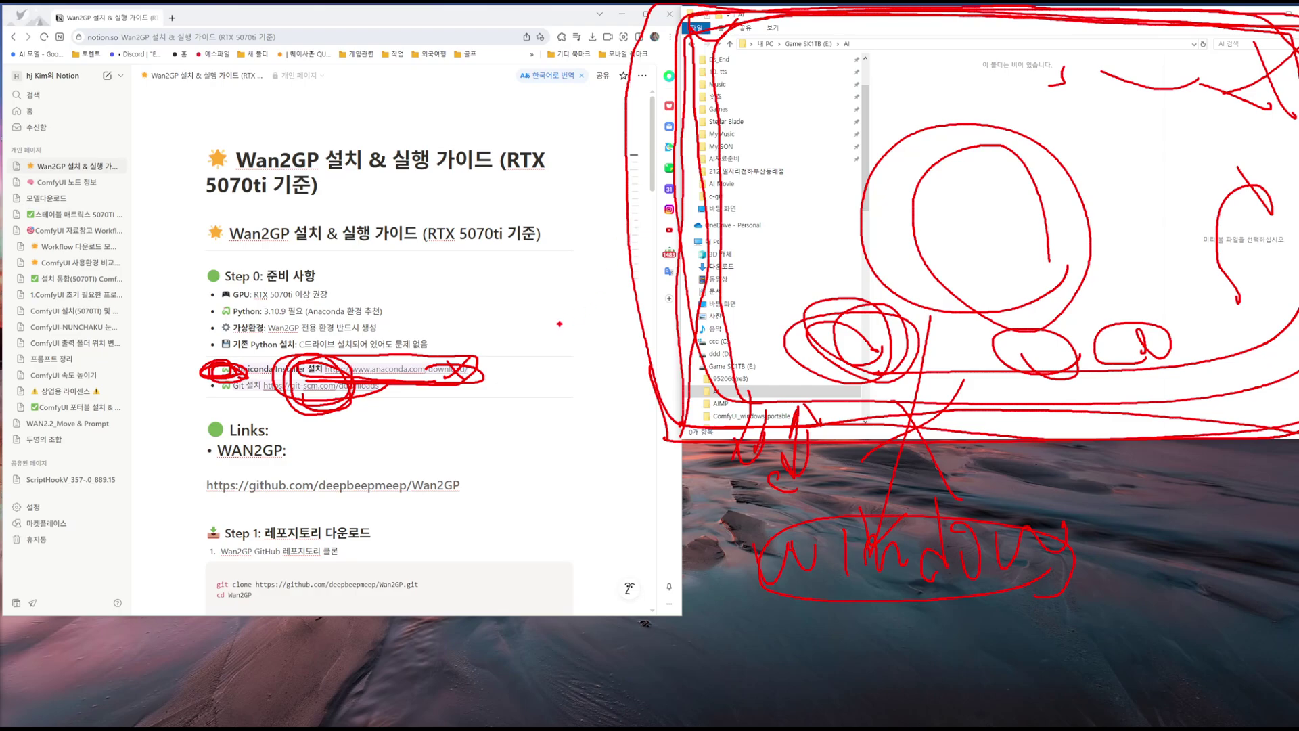
left_click_drag(487, 378, 633, 302)
left_click_drag(677, 259, 689, 329)
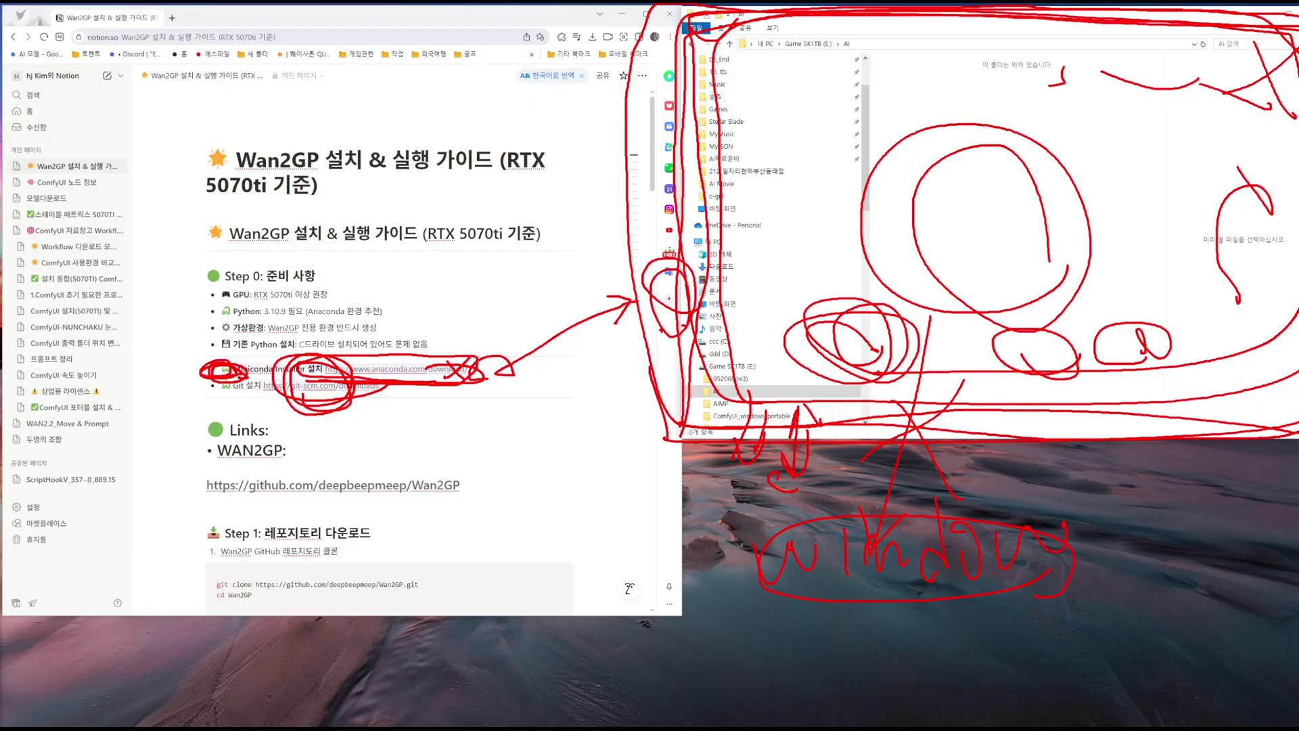
key("Escape")
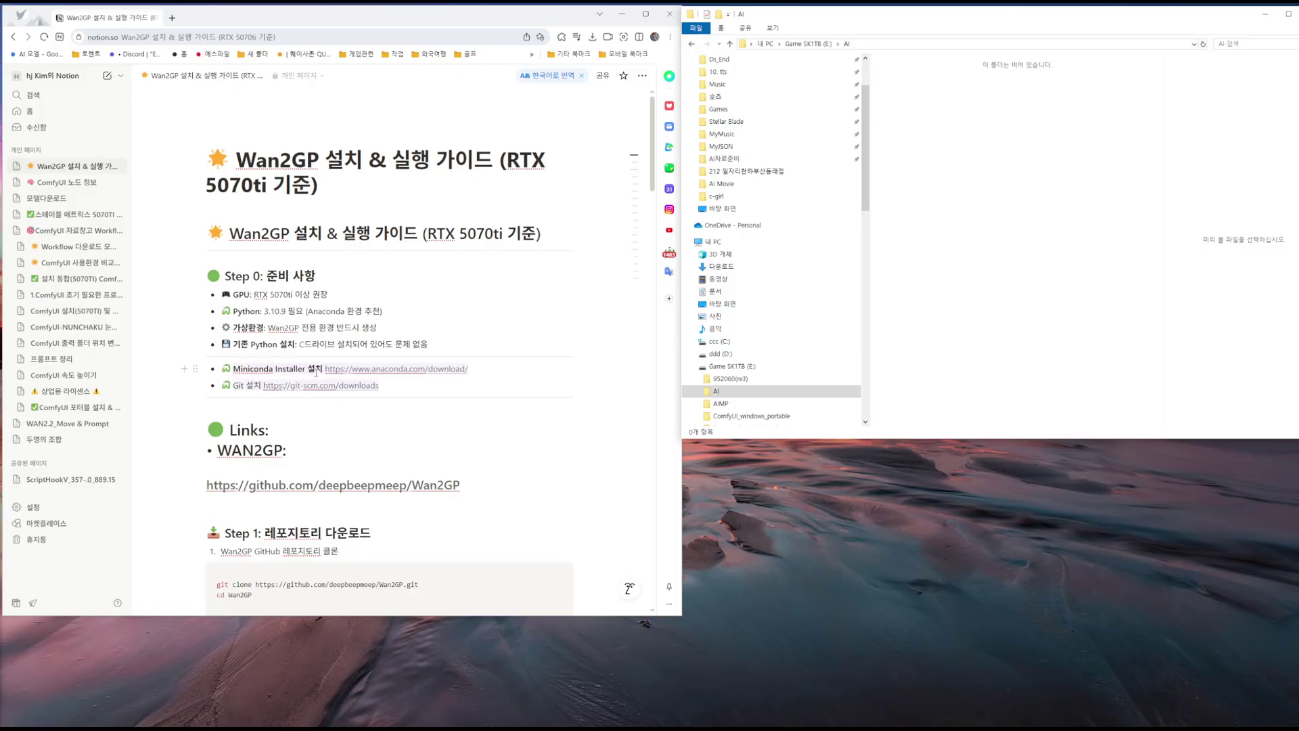
Step: Open the guide's Miniconda download link in its own maximized window, sign in to Anaconda, and proceed through Distribution to the installer downloads
left_click(394, 369)
left_click_drag(319, 19, 663, 15)
left_click(1008, 14)
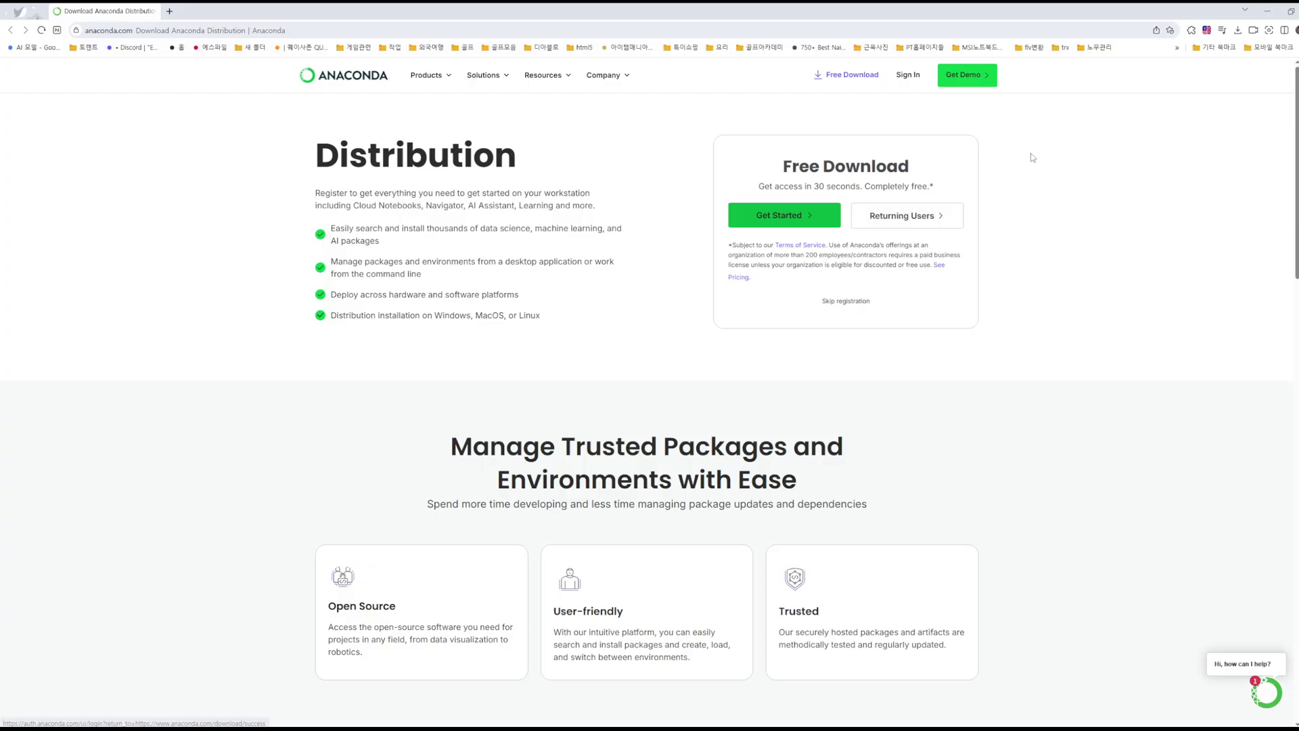
left_click(908, 80)
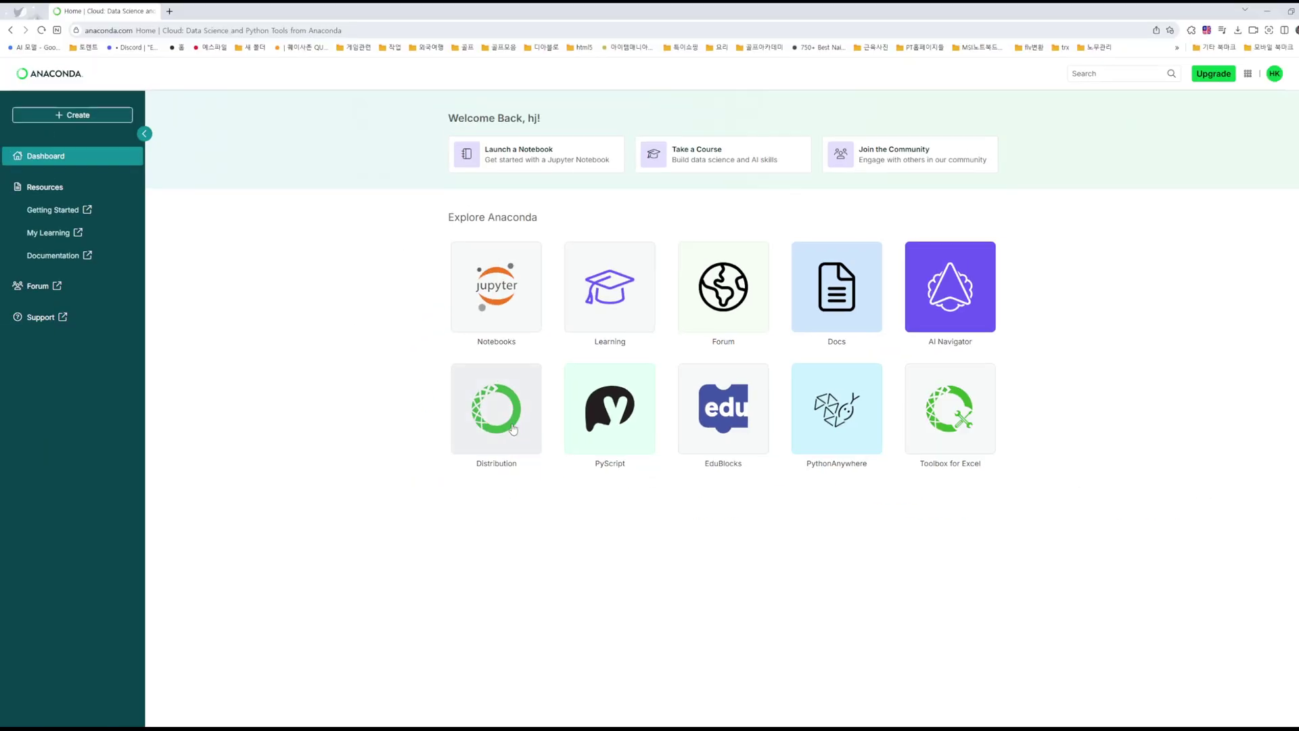
left_click(503, 419)
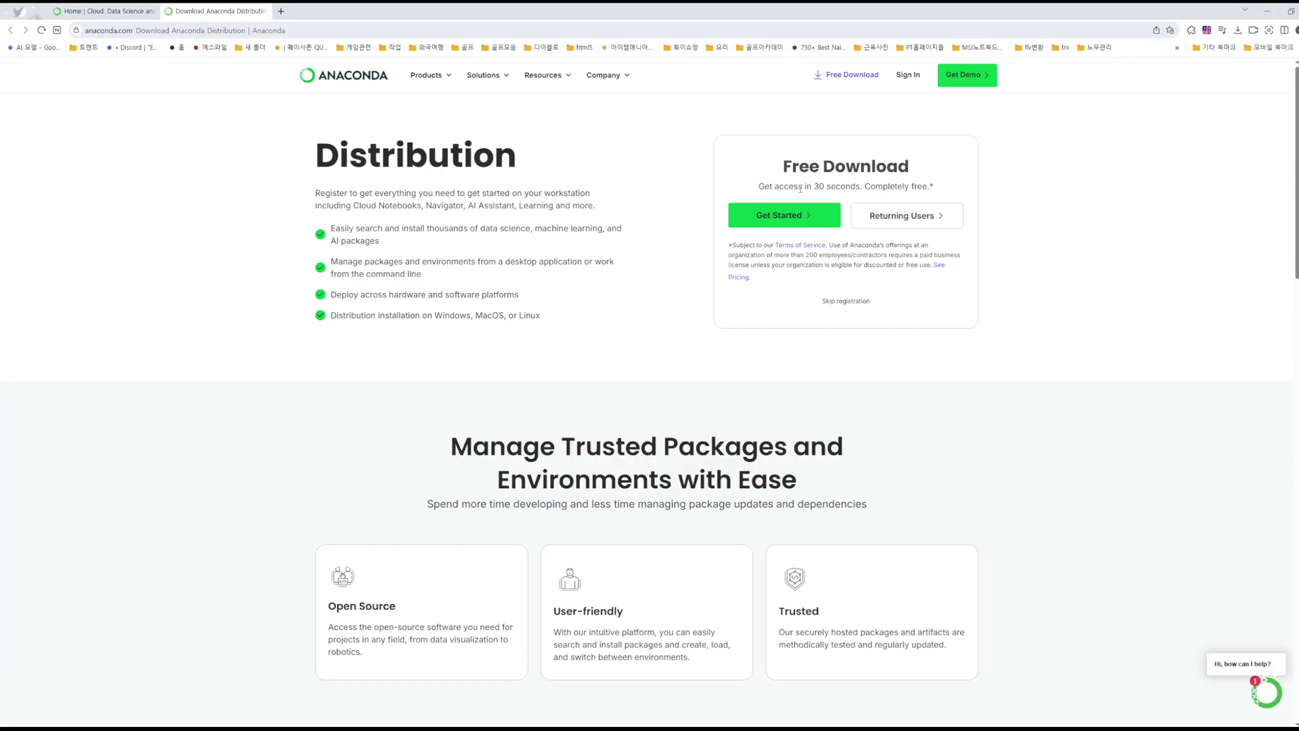
left_click(782, 215)
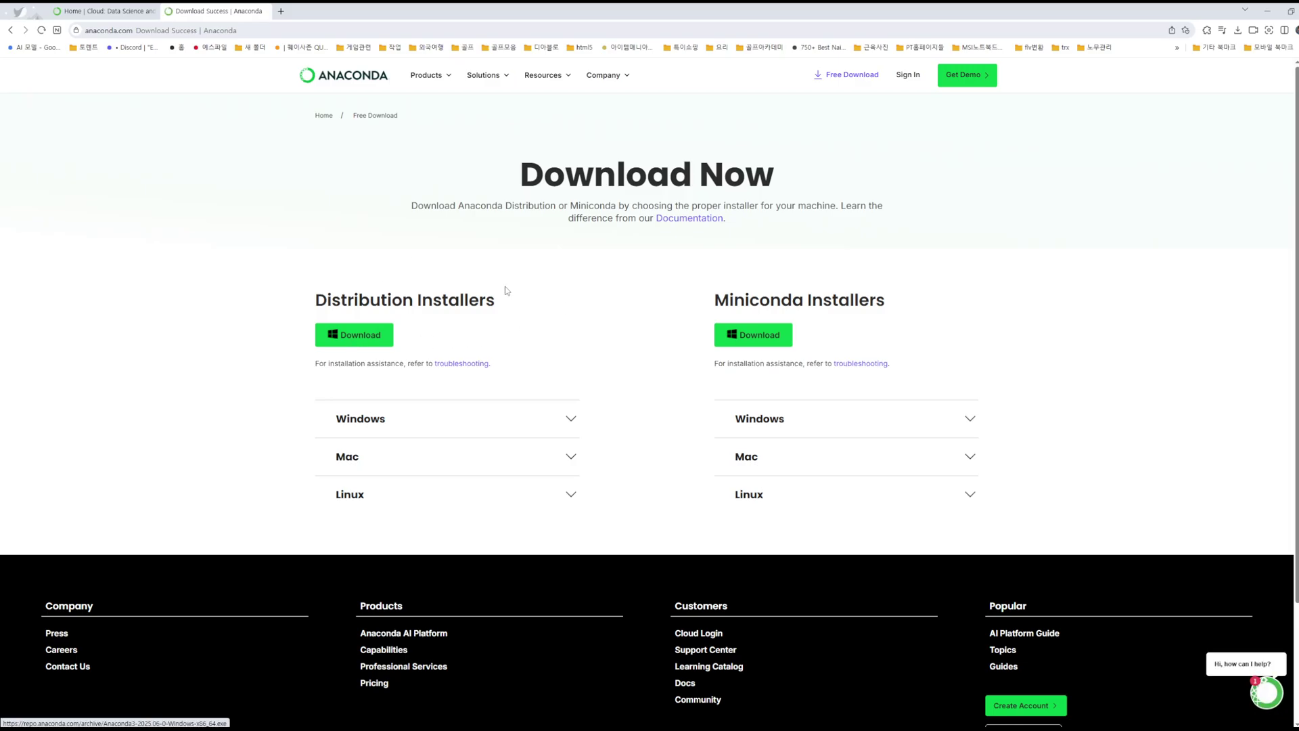
Step: Try the Windows download of the Anaconda Distribution installer, cancel saving the file, and return to the installer downloads page
left_click(370, 343)
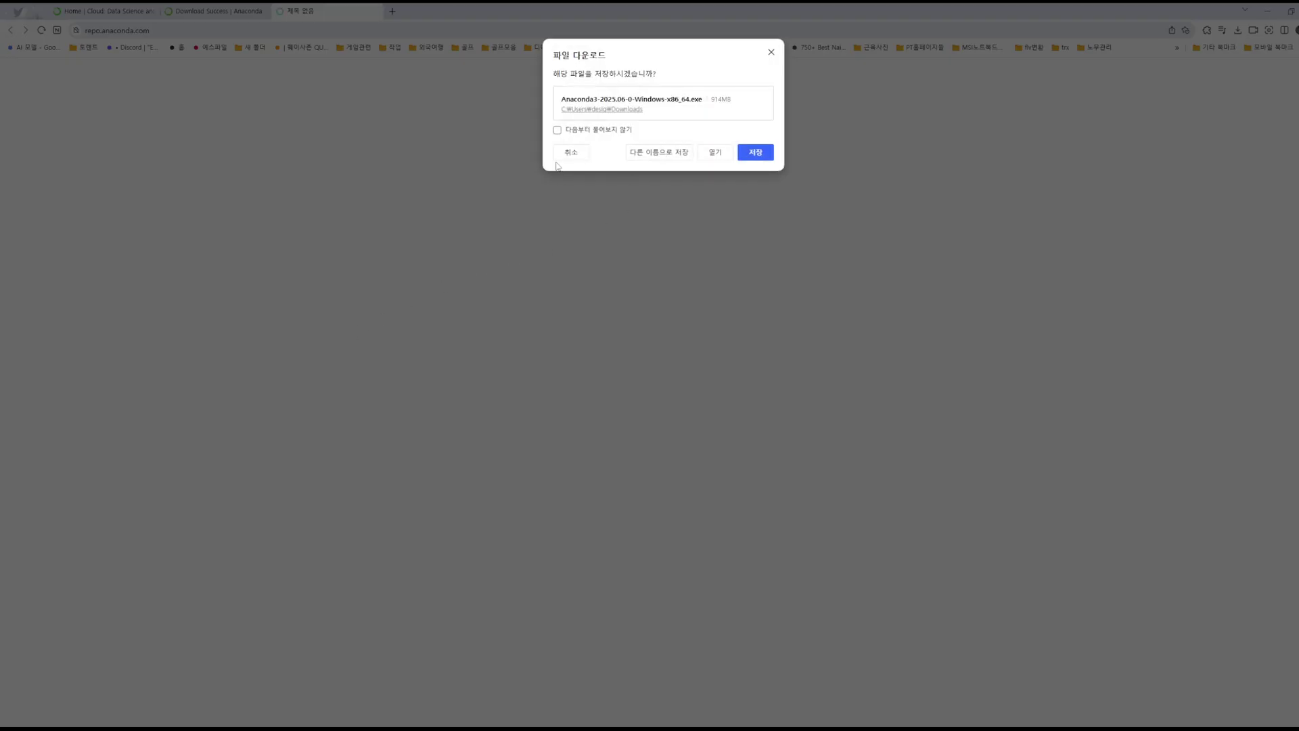
left_click(561, 156)
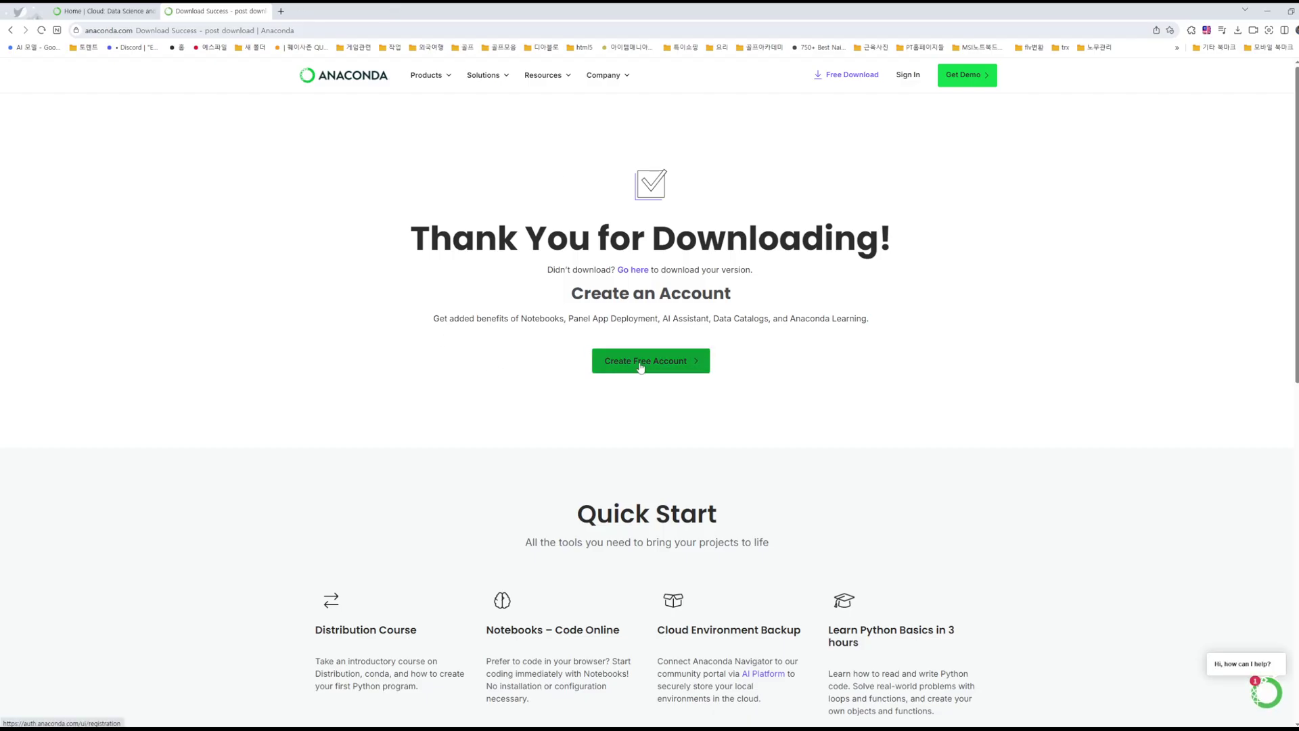
key("alt+Left")
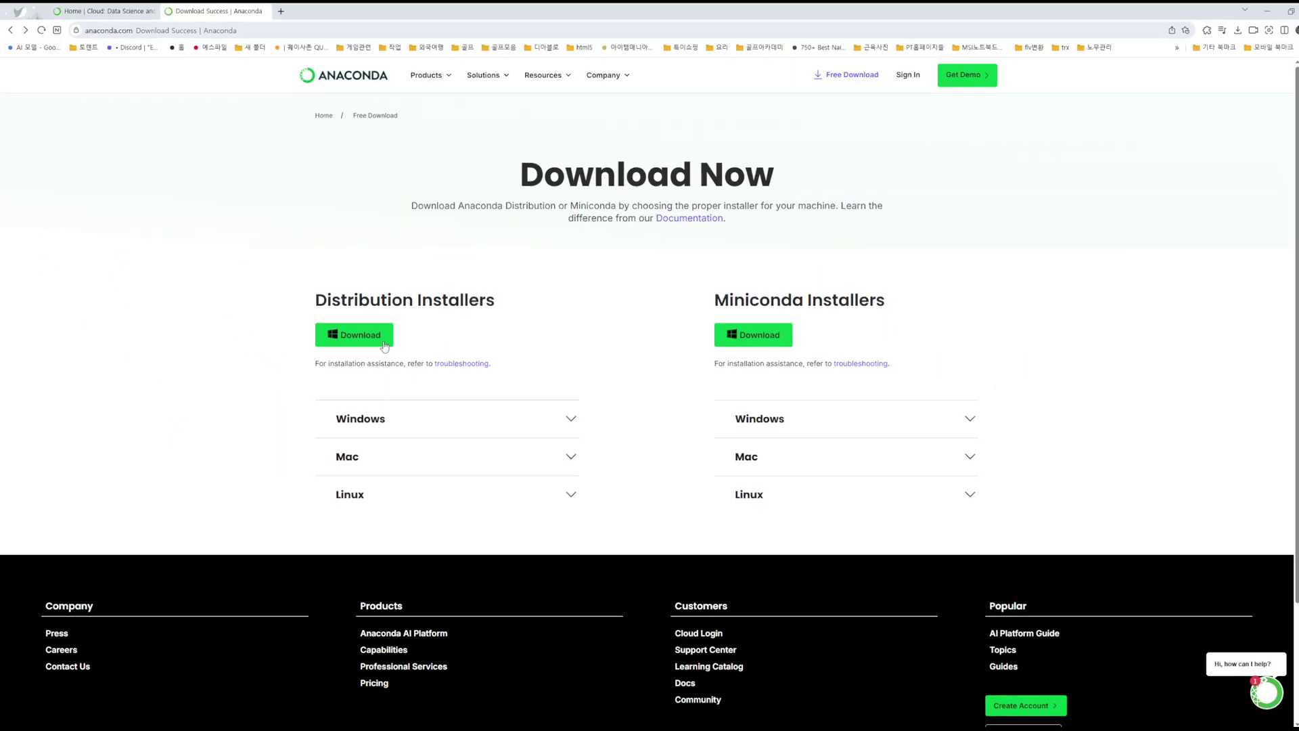
Step: Close the Anaconda download and dashboard pages to return to the Wan2GP guide
left_click(384, 346)
key("Return")
left_click(266, 10)
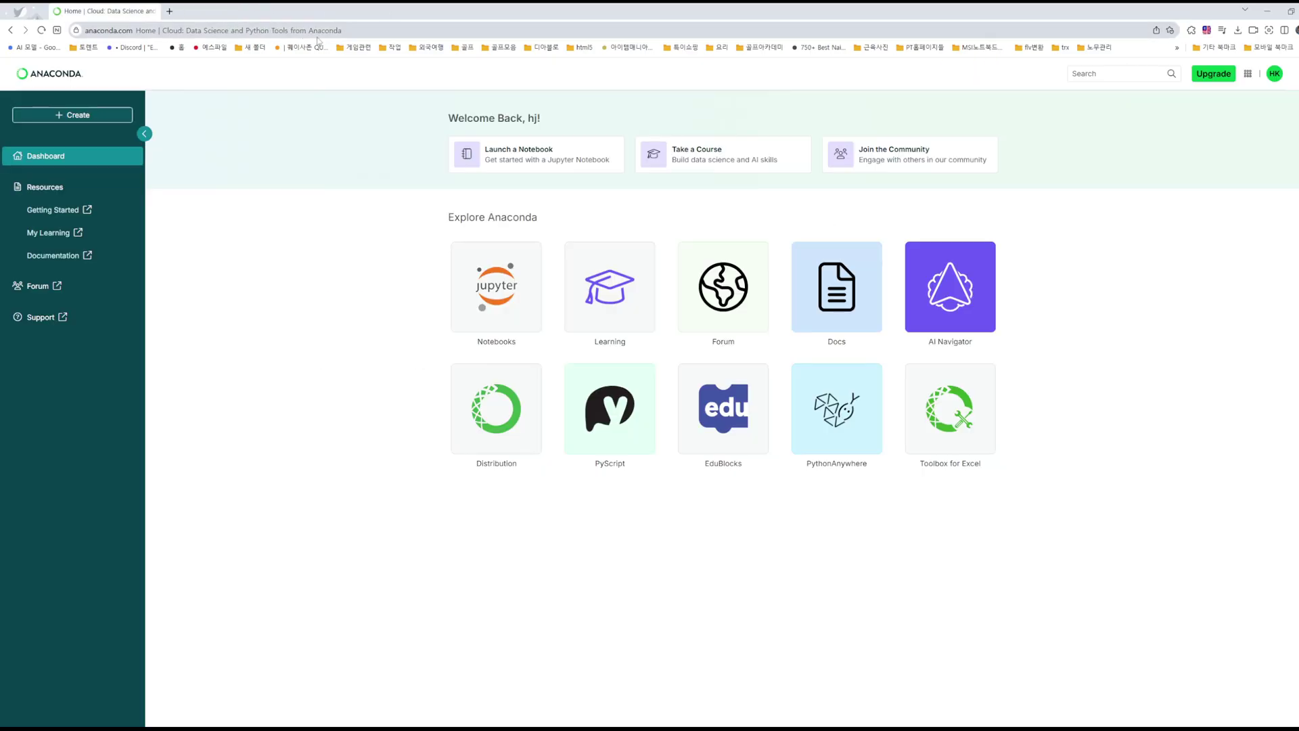
left_click(152, 11)
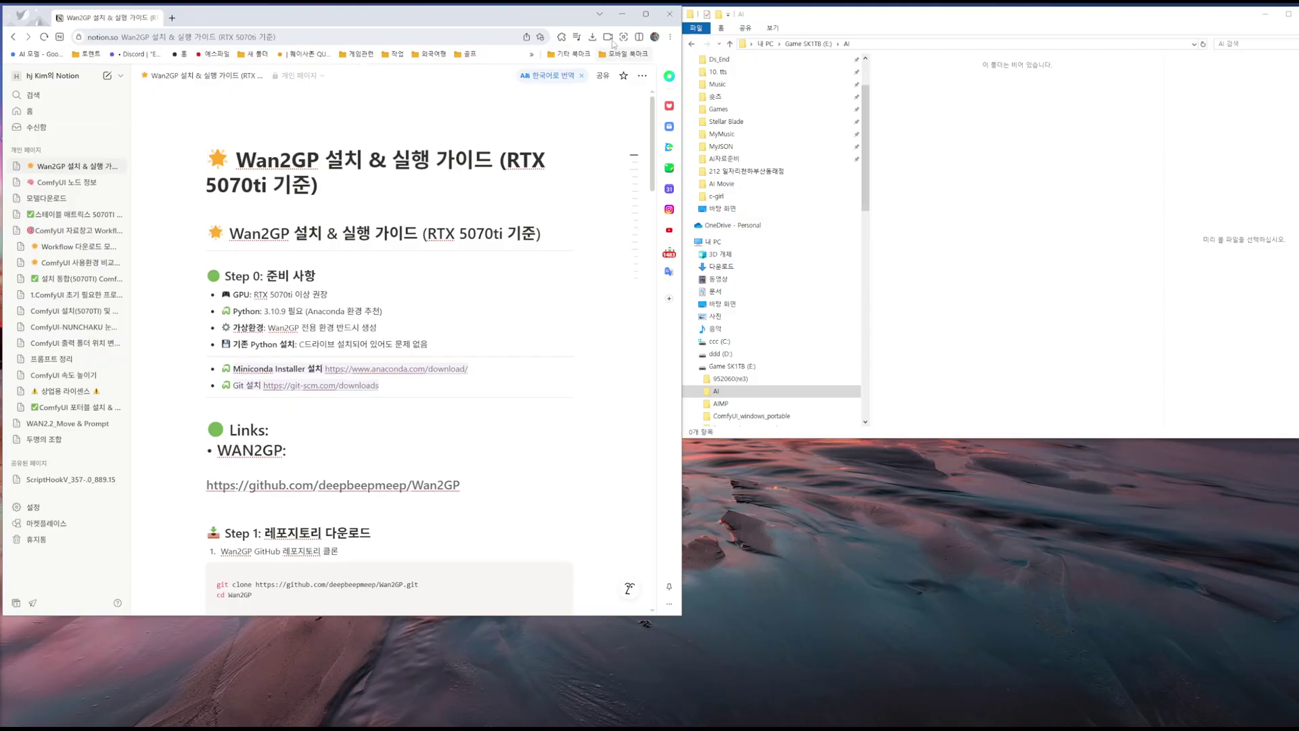
Step: Bring the minimized Wan2GP guide back up and open the Git downloads page linked in its preparation list
left_click(620, 14)
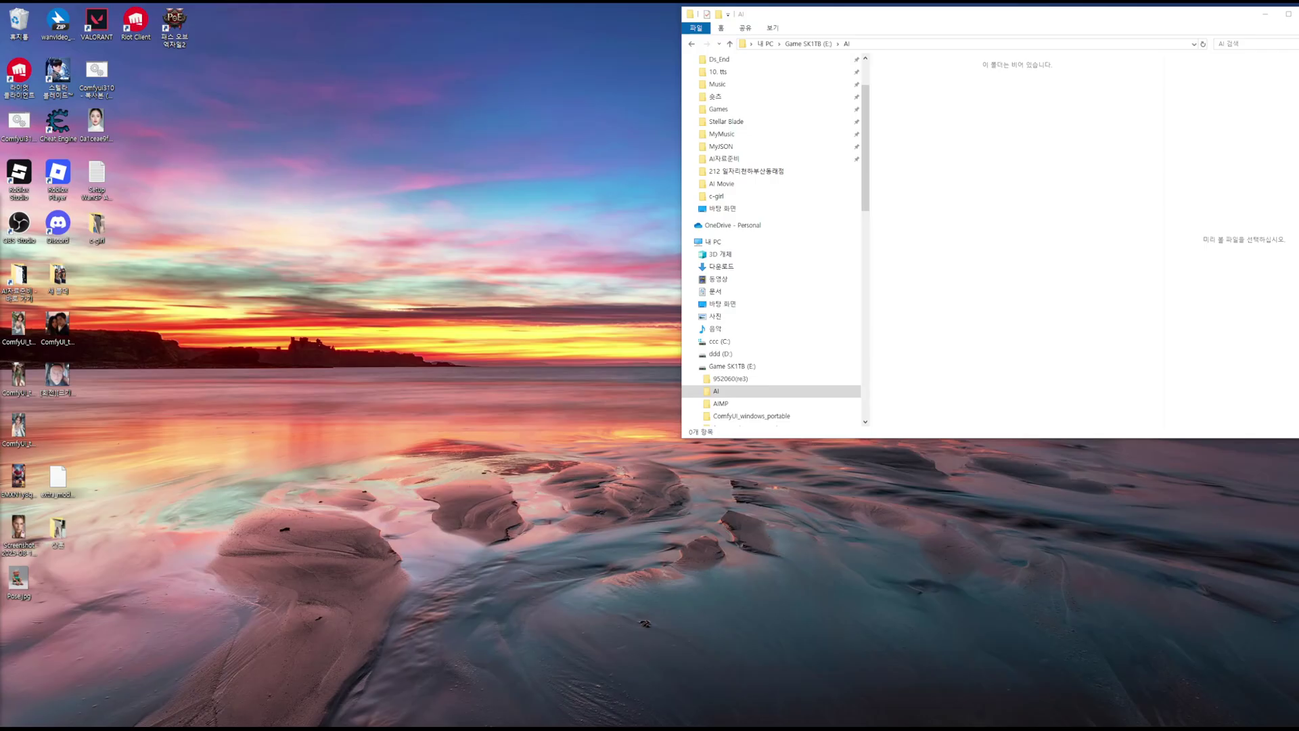
mouse_move(606, 729)
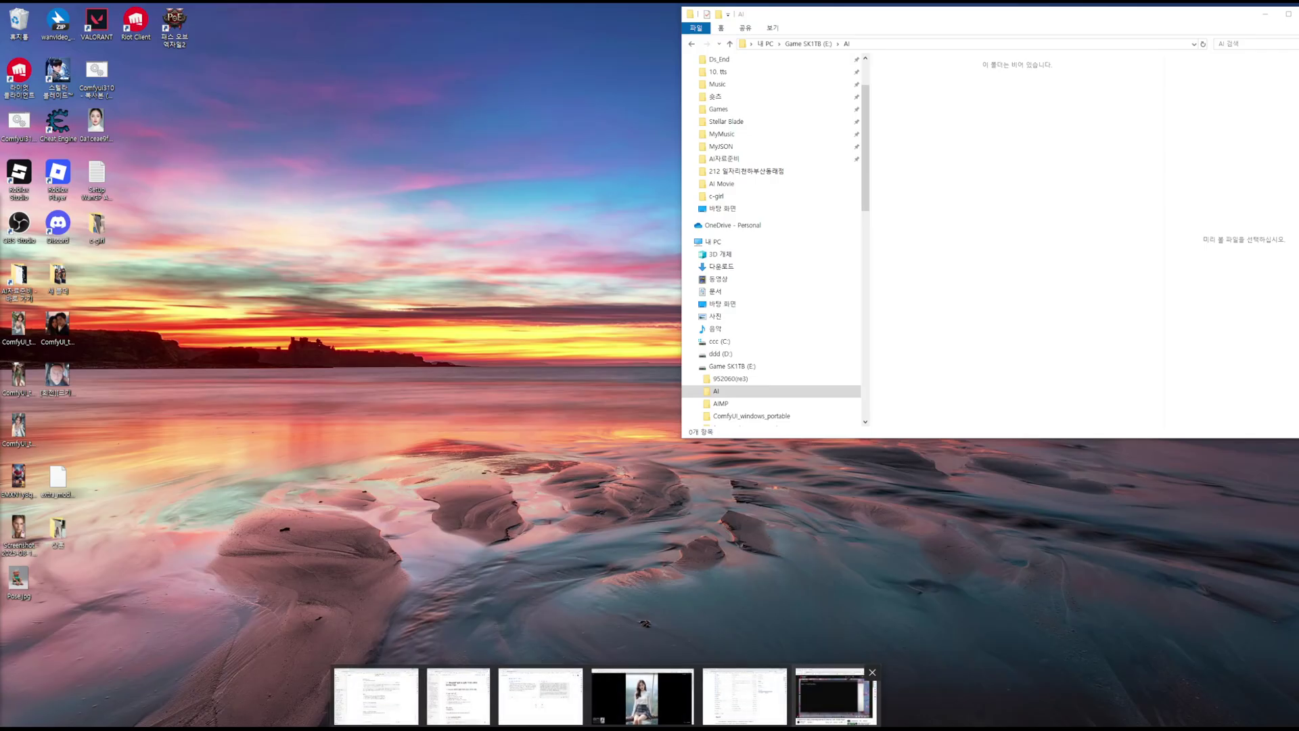
left_click(467, 713)
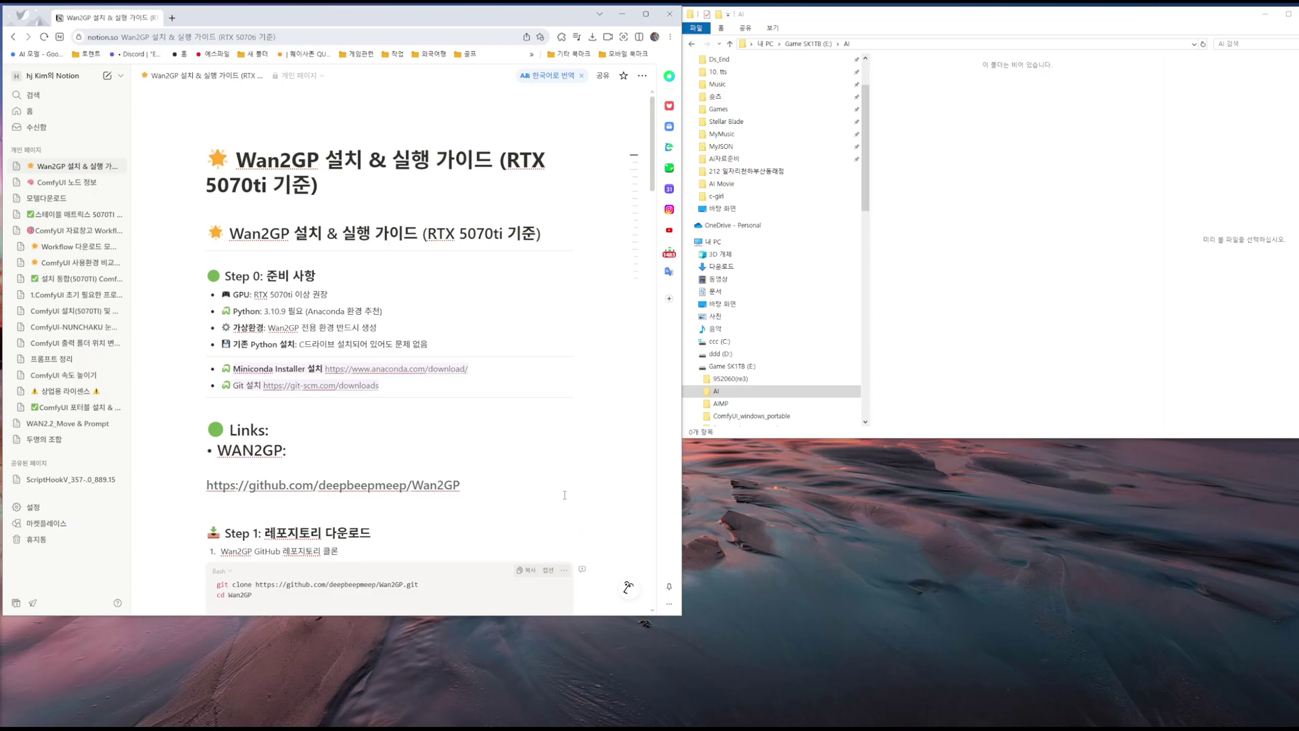
left_click(315, 387)
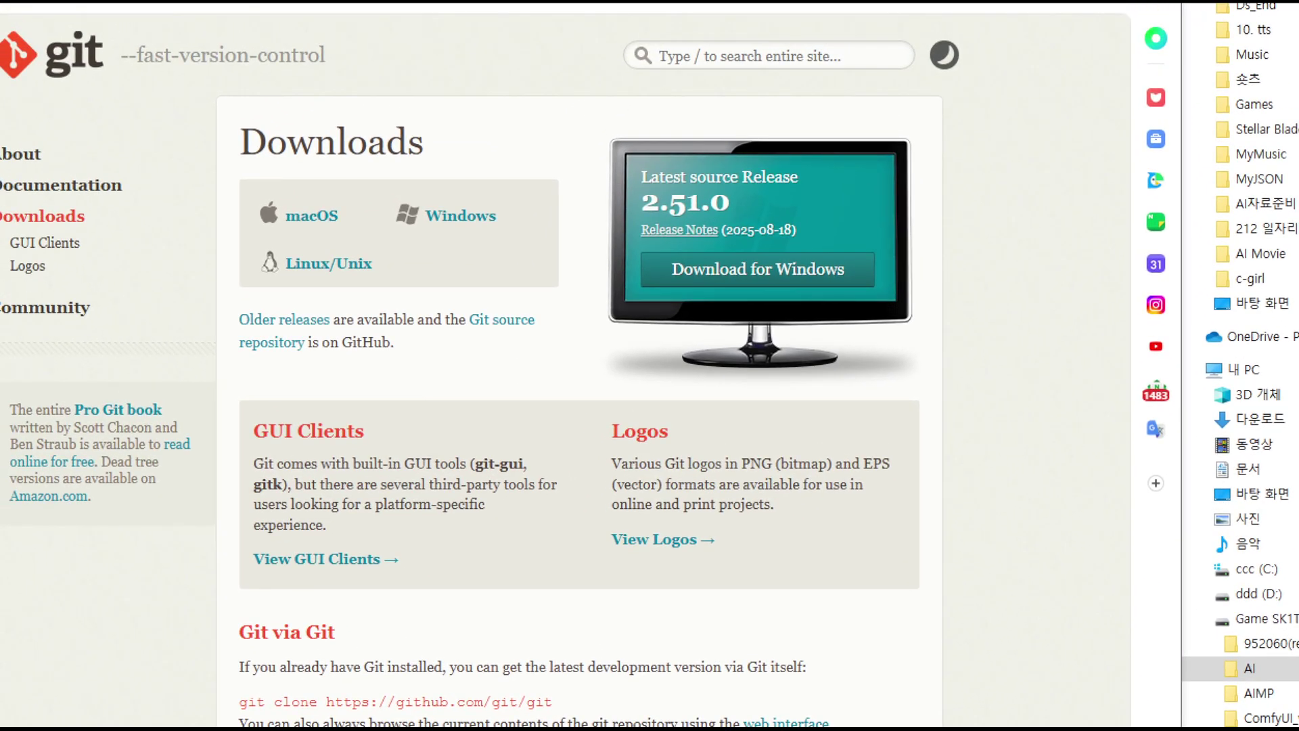
Step: Try the Git for Windows/x64 Setup download from the Windows download page and cancel saving the file
mouse_move(520, 235)
left_mouse_down()
mouse_move(451, 234)
mouse_move(521, 240)
left_mouse_up()
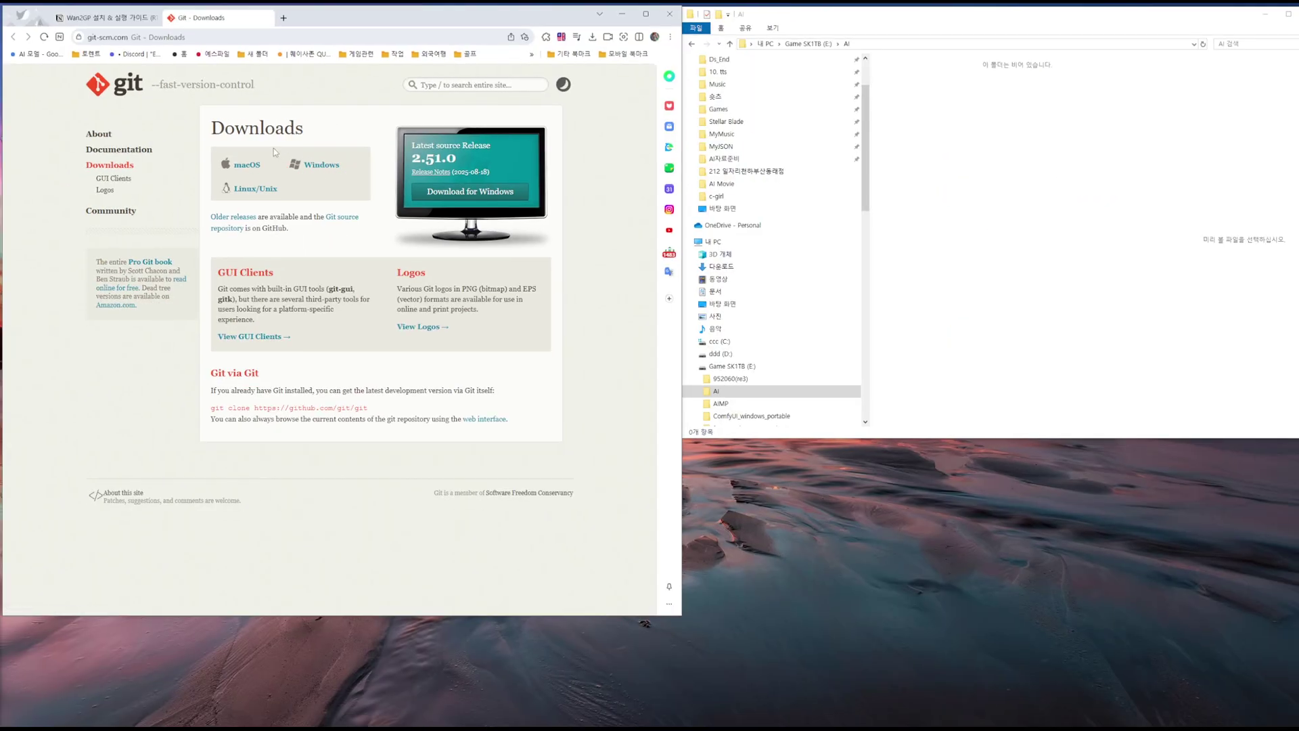
left_click(452, 207)
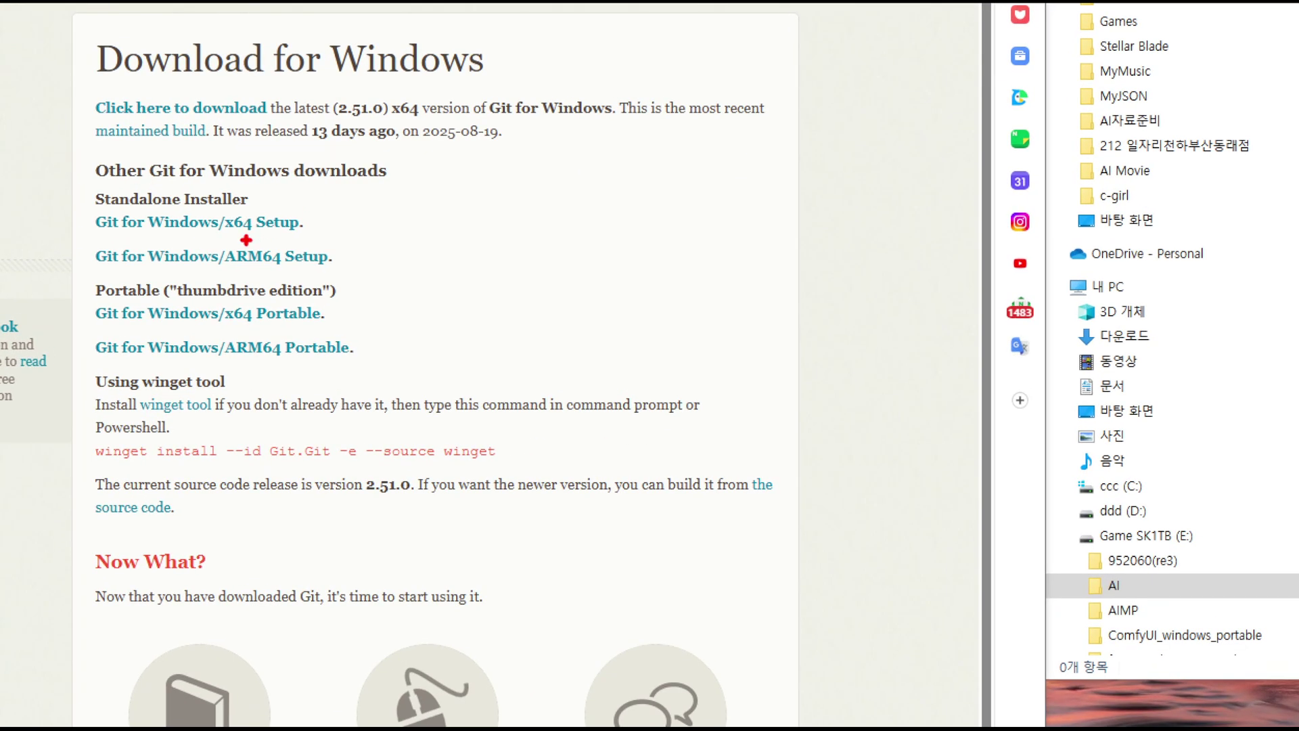
mouse_move(256, 217)
left_mouse_down()
mouse_move(96, 238)
mouse_move(184, 181)
mouse_move(309, 213)
left_mouse_up()
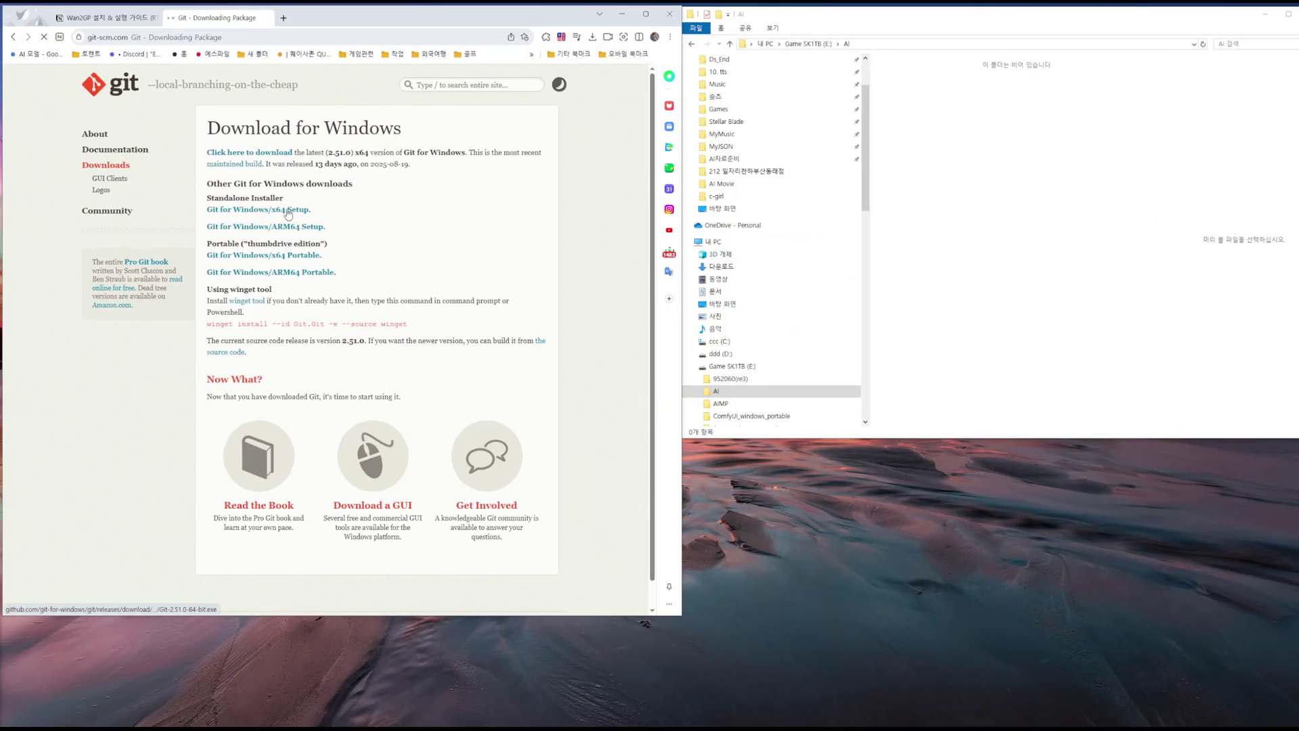
left_click(250, 223)
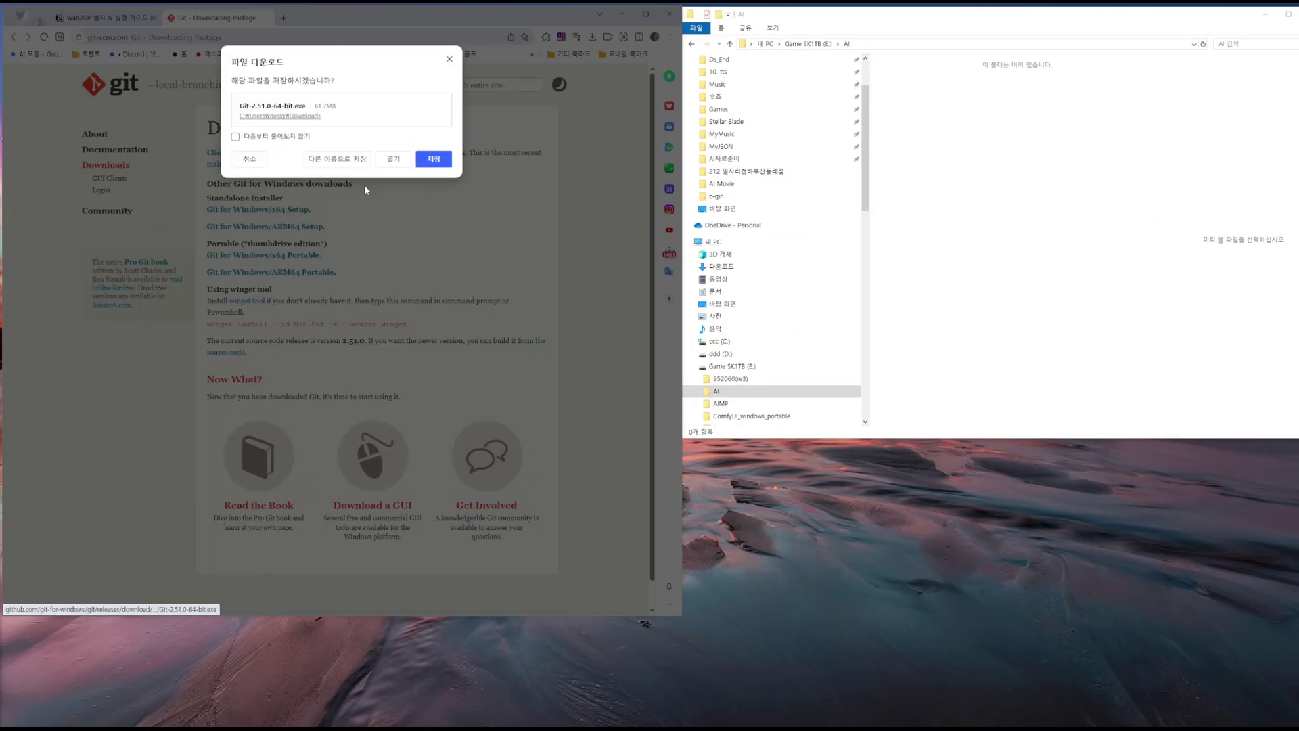
left_click(249, 158)
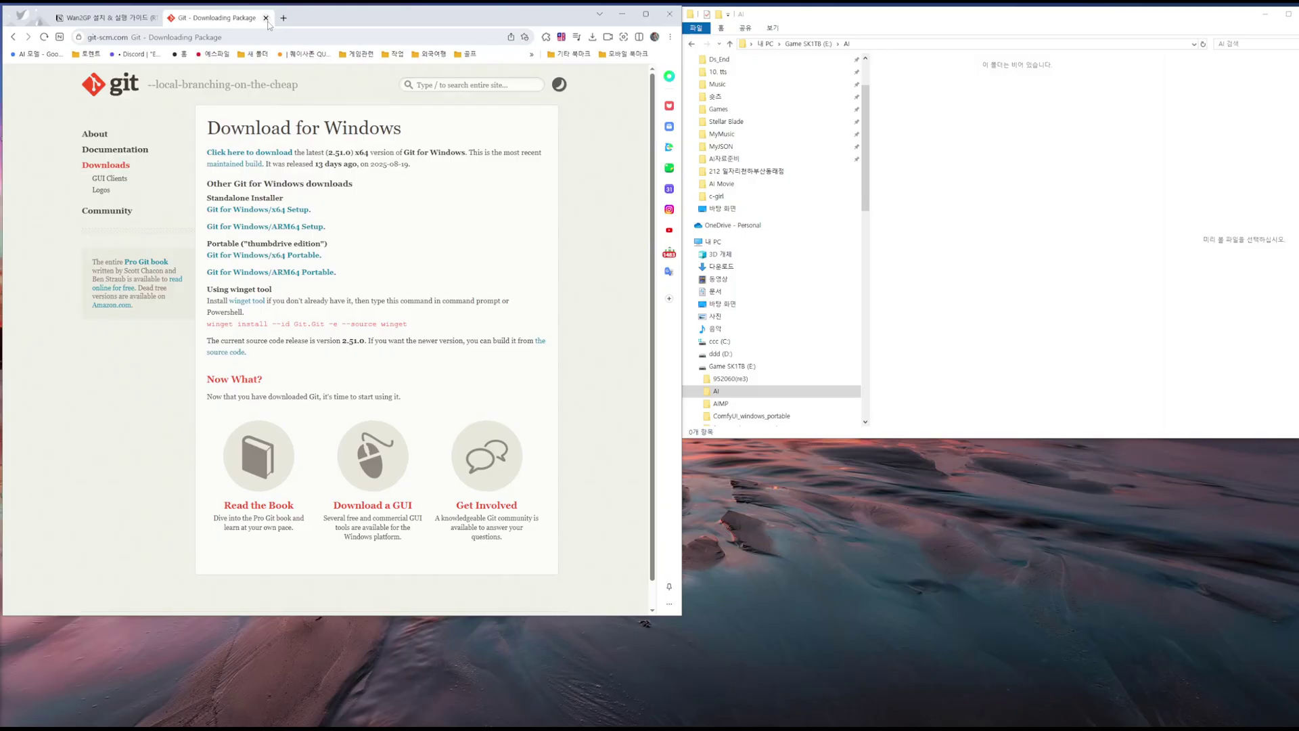
Step: Close the Git page and open the guide's Wan2GP GitHub repository link in its own maximized window
left_click(266, 18)
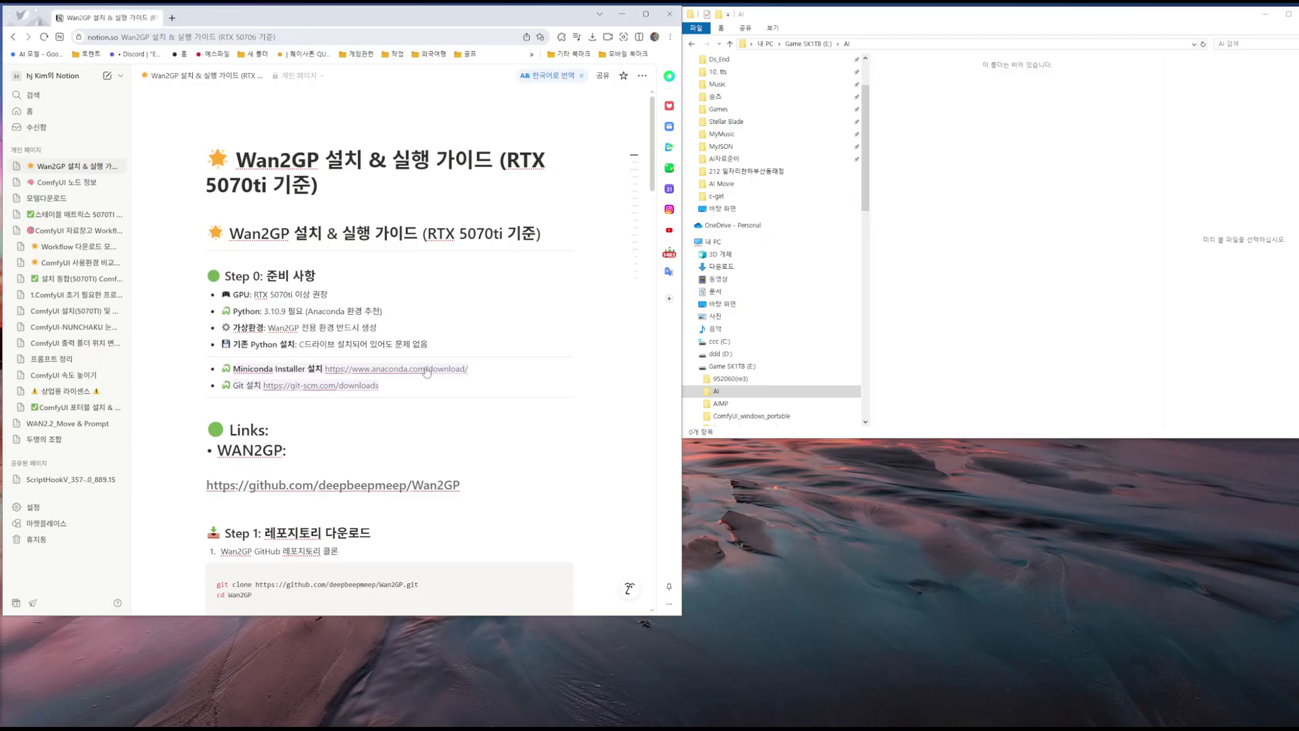
scroll(247, 293, "down", 4)
mouse_move(361, 223)
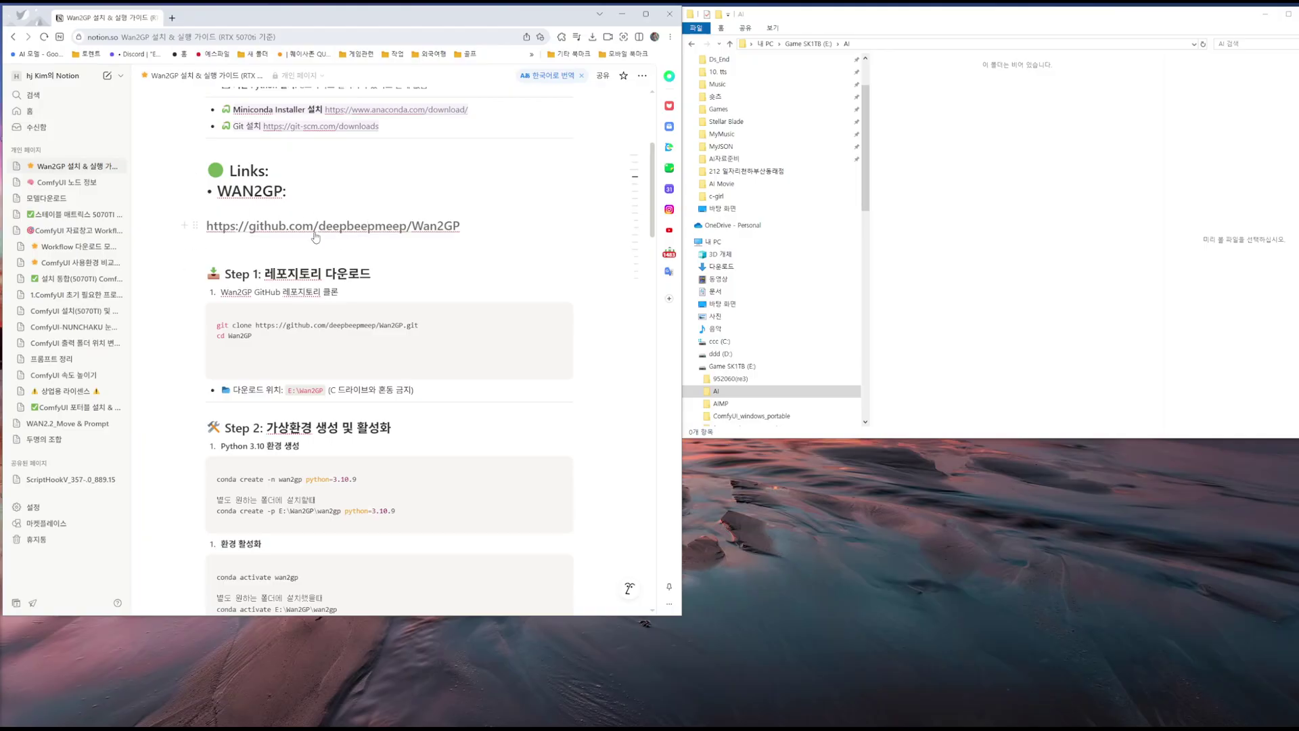
left_click(314, 232)
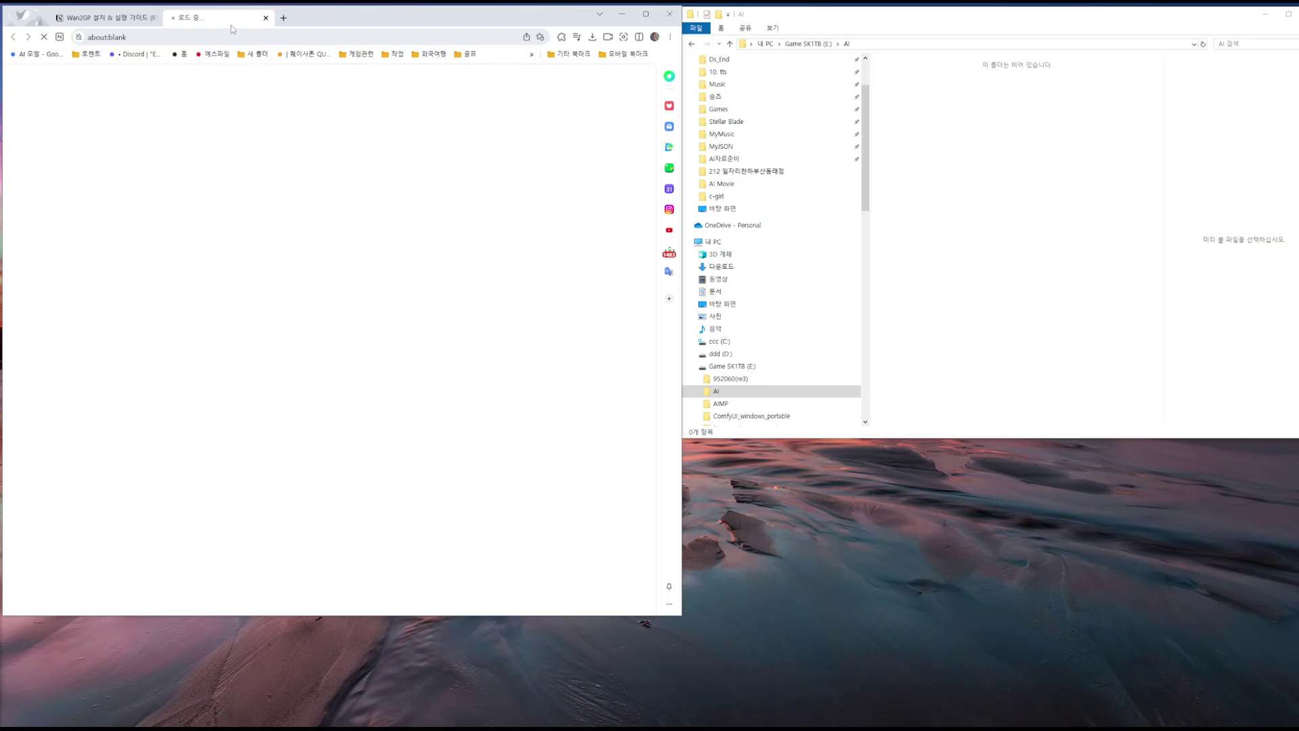
left_click_drag(231, 20, 519, 72)
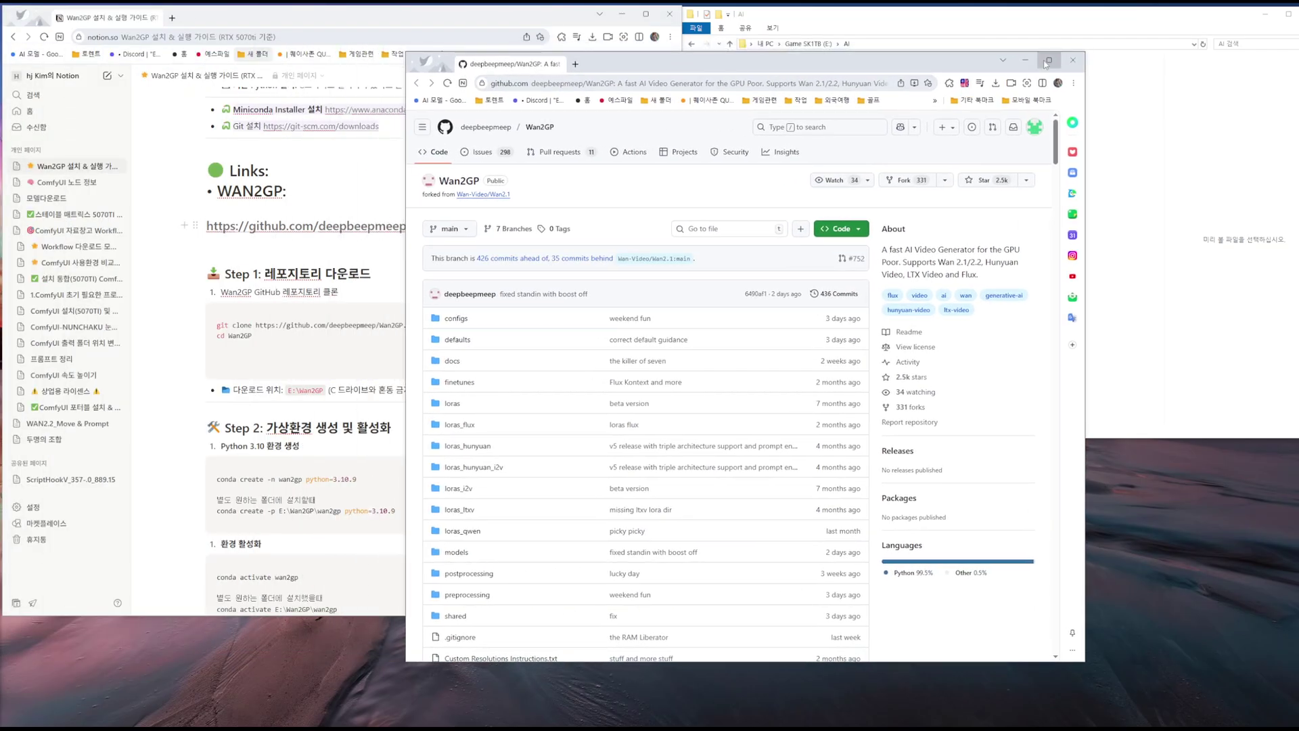
left_click(1048, 60)
Step: Find the Installation section in the Wan2GP README and open the linked Installation Guide
scroll(677, 305, "down", 10)
right_click(796, 268)
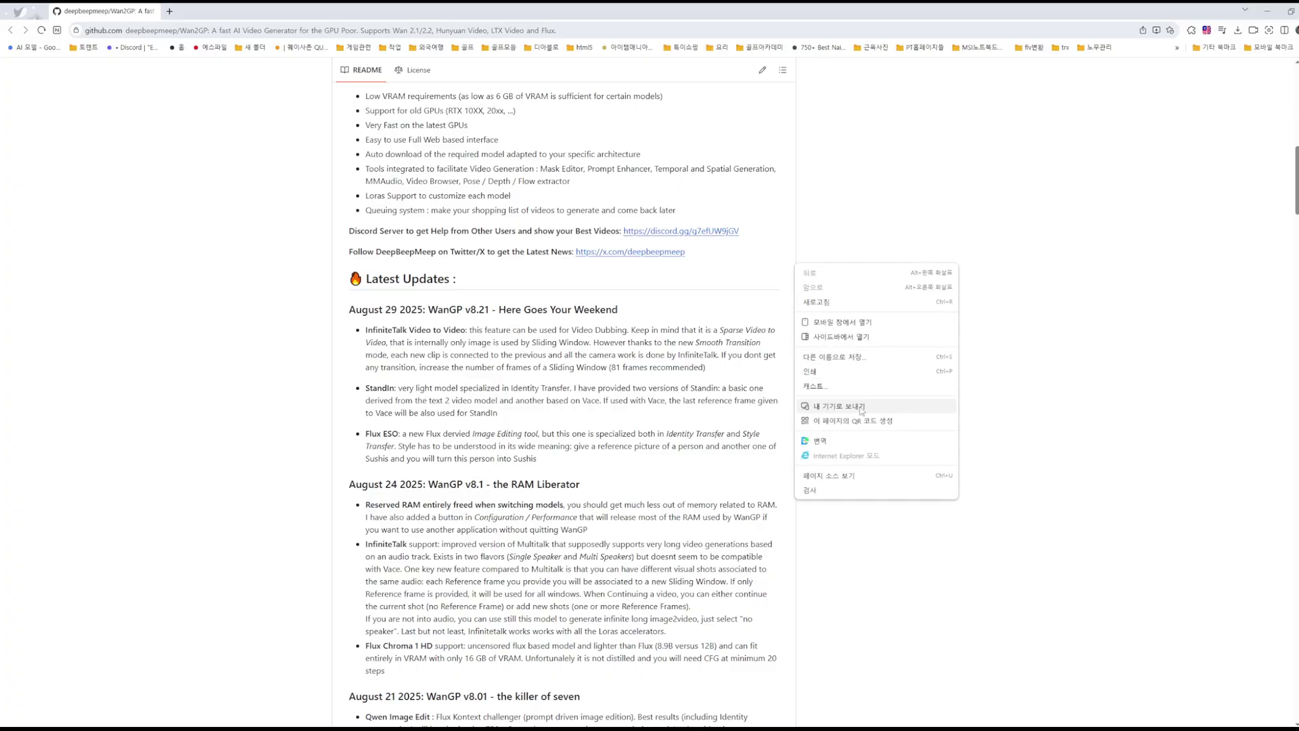
key("Escape")
scroll(620, 326, "down", 9)
scroll(621, 329, "down", 20)
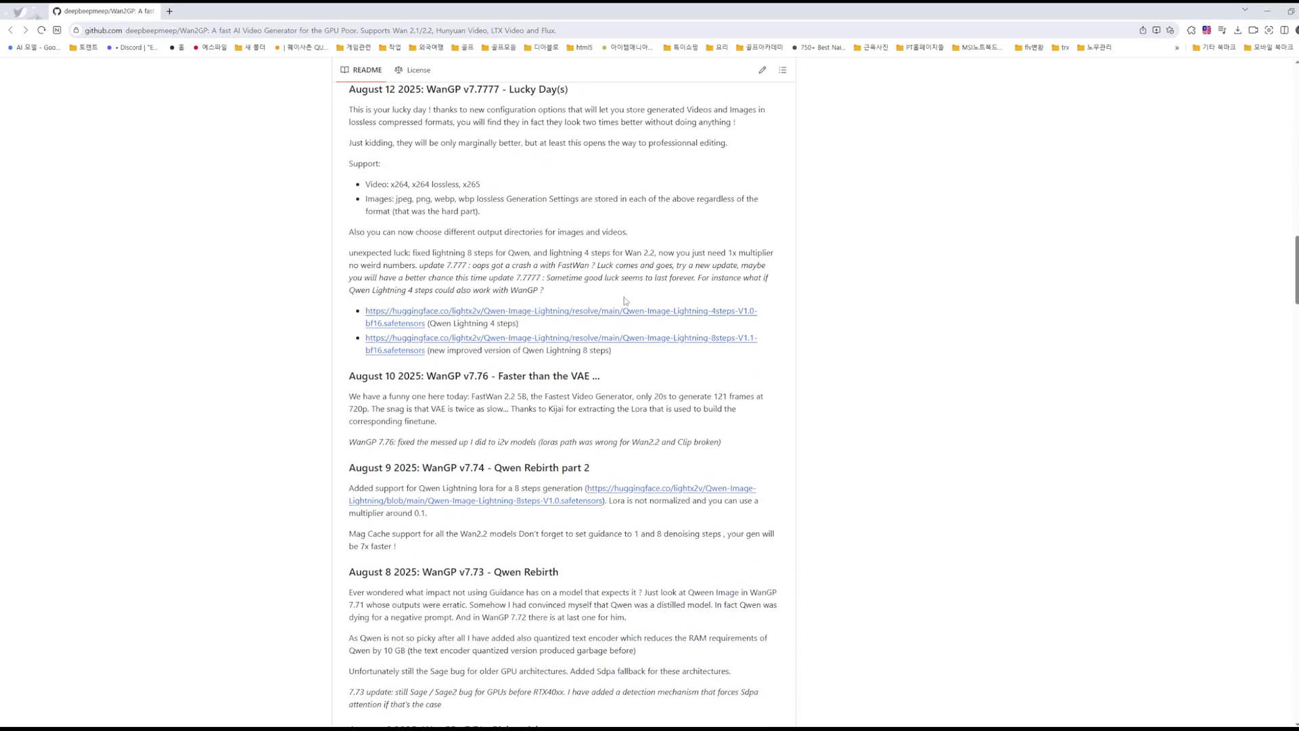
scroll(607, 392, "down", 20)
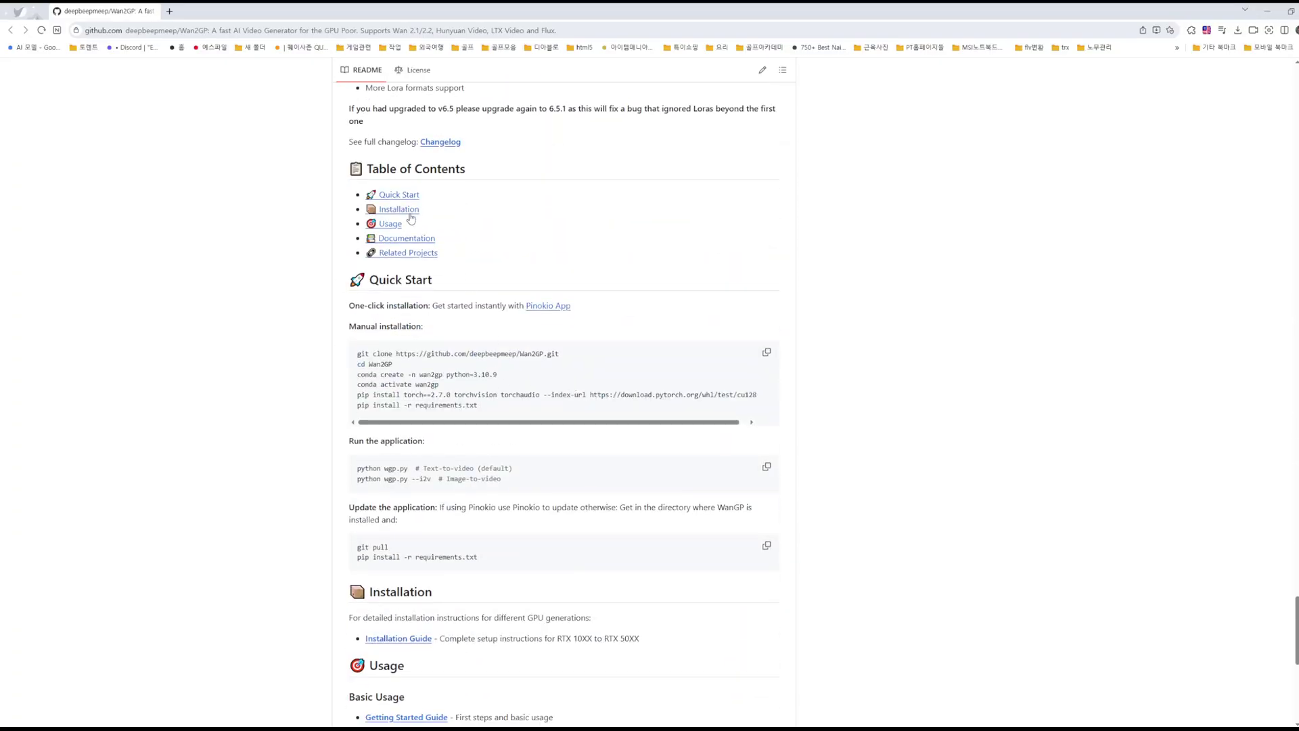
left_click(410, 212)
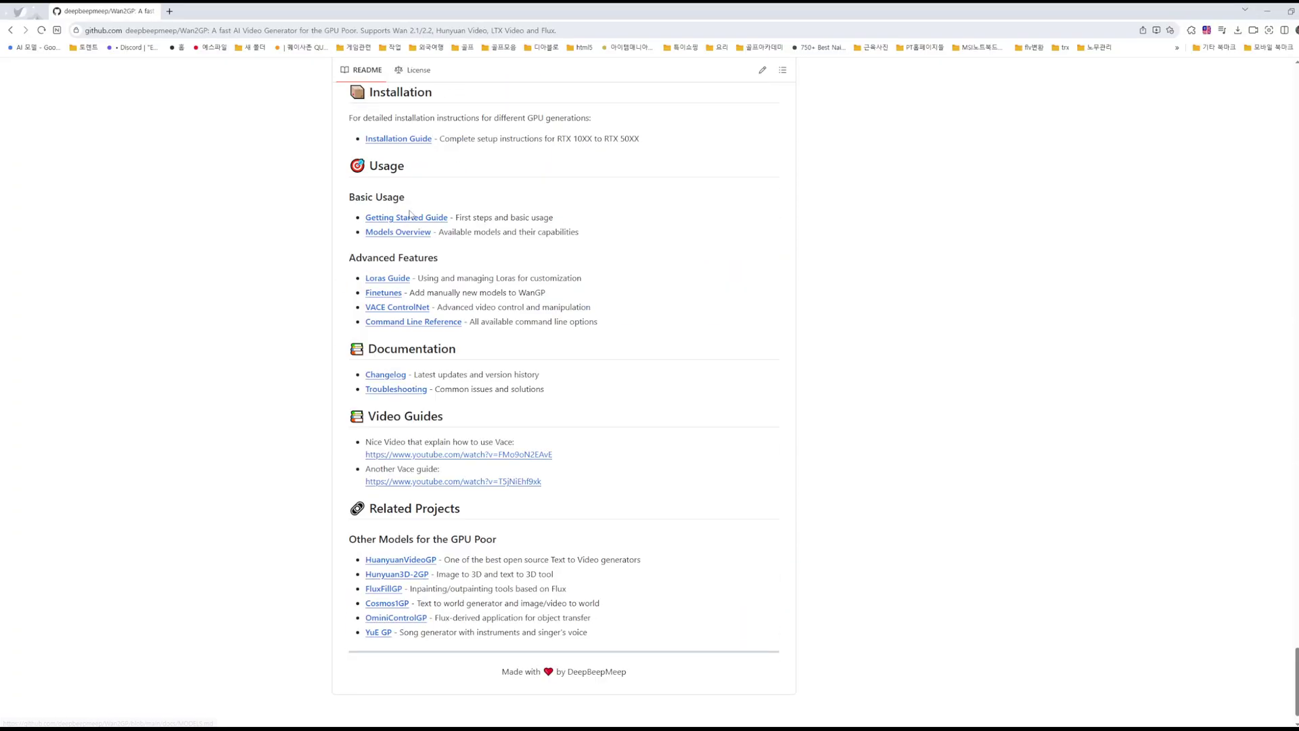
left_click(412, 143)
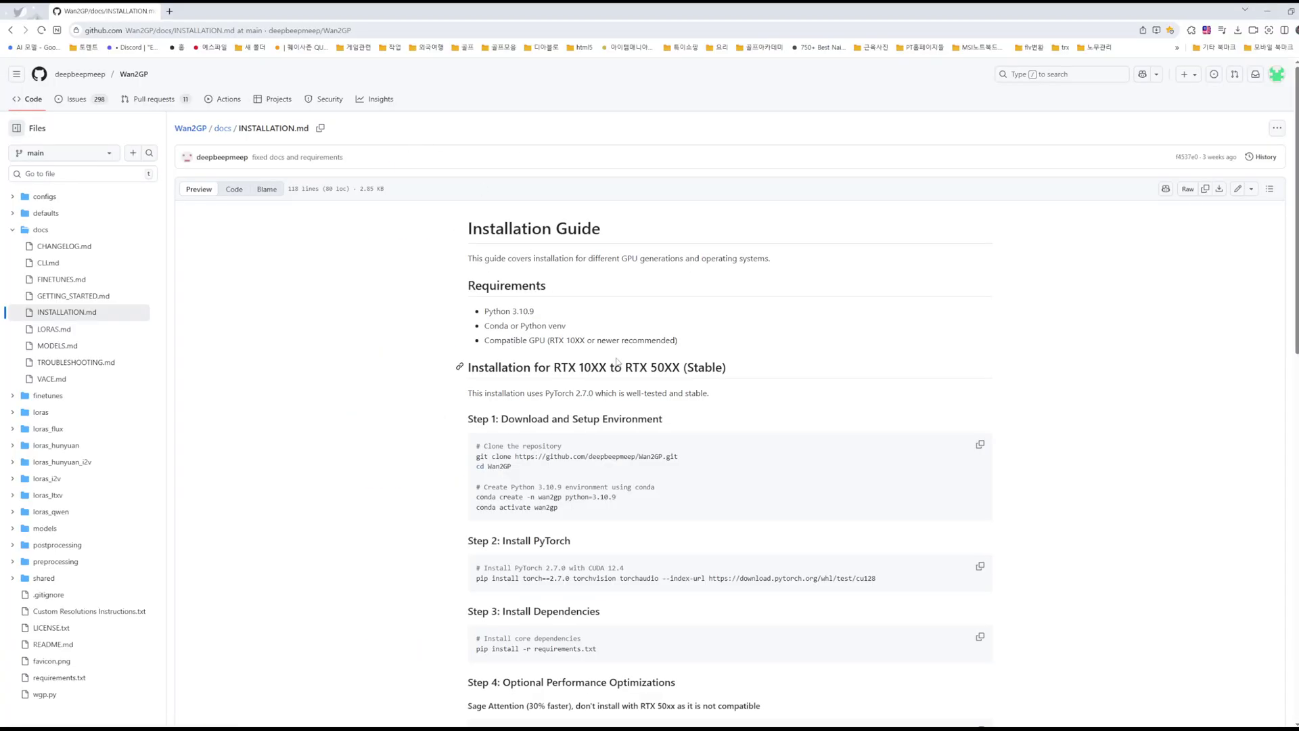
Step: Skim the Installation Guide, then restore its window and place it beside the Wan2GP setup notes
scroll(594, 298, "down", 12)
scroll(594, 298, "up", 12)
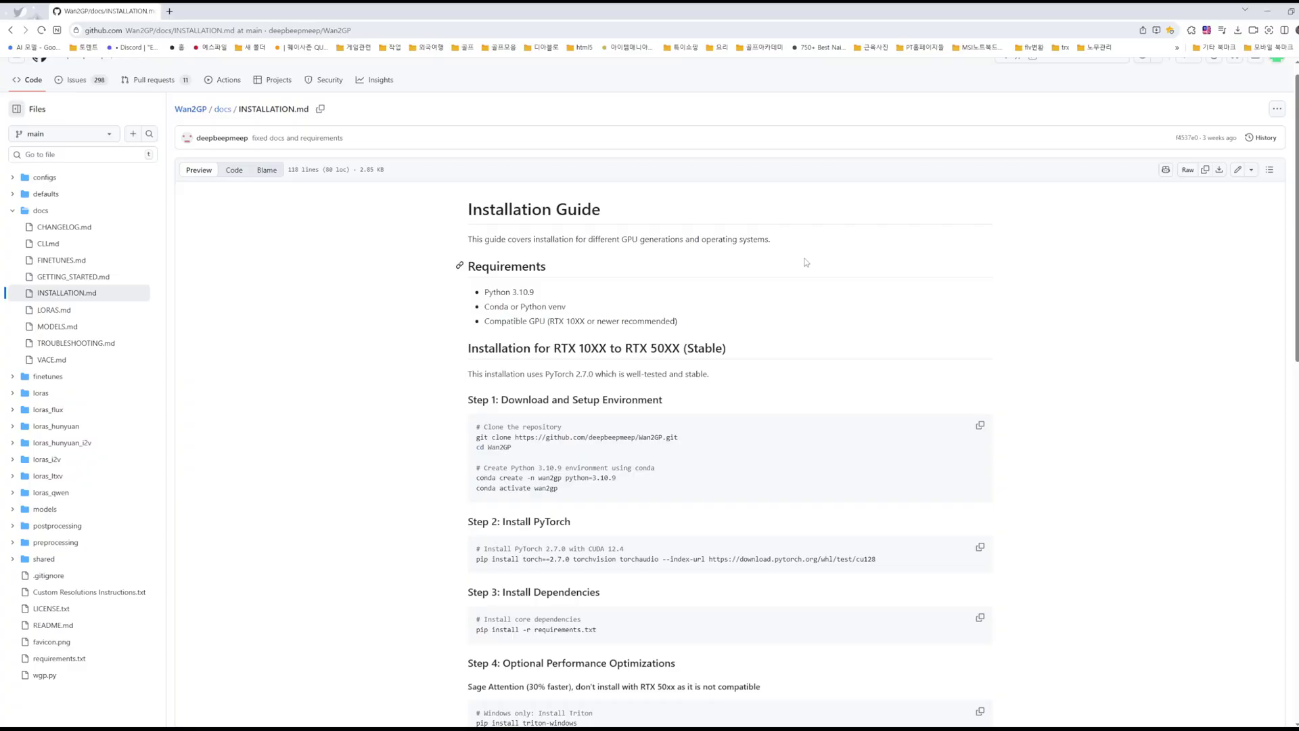
left_click(1291, 12)
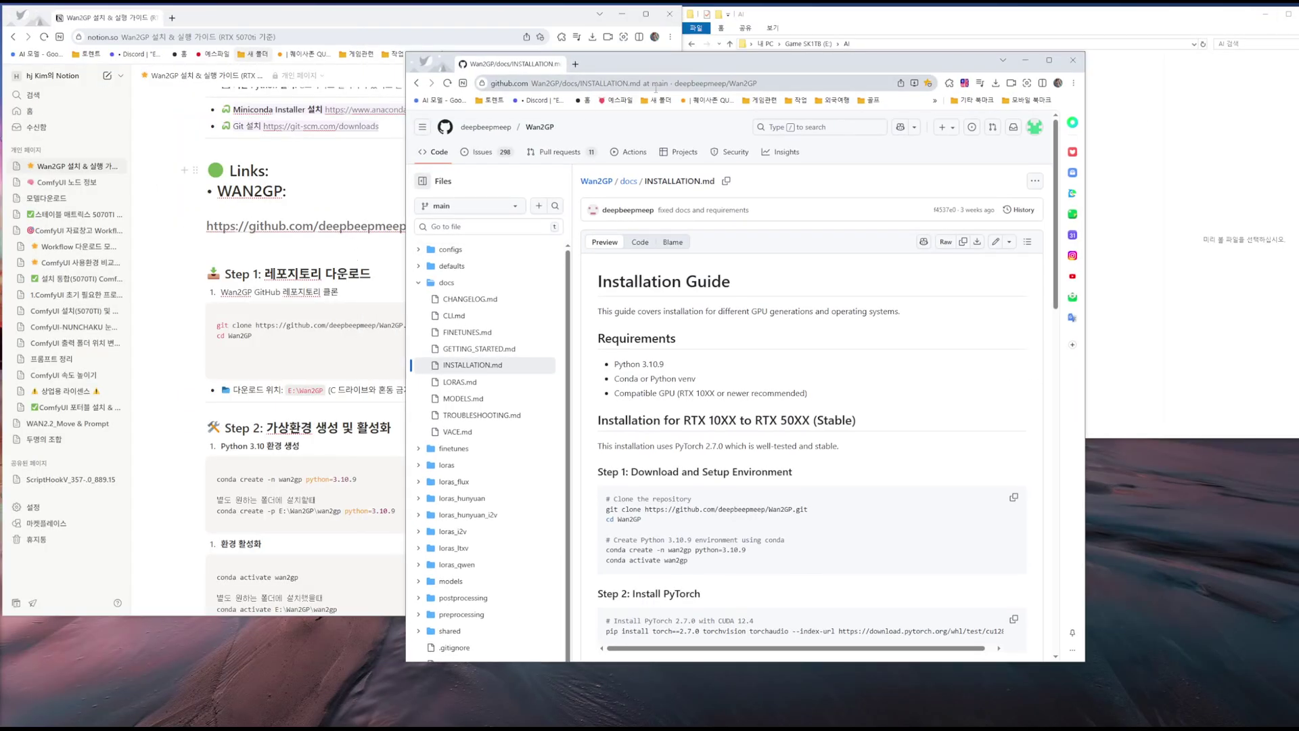
key("super+Right")
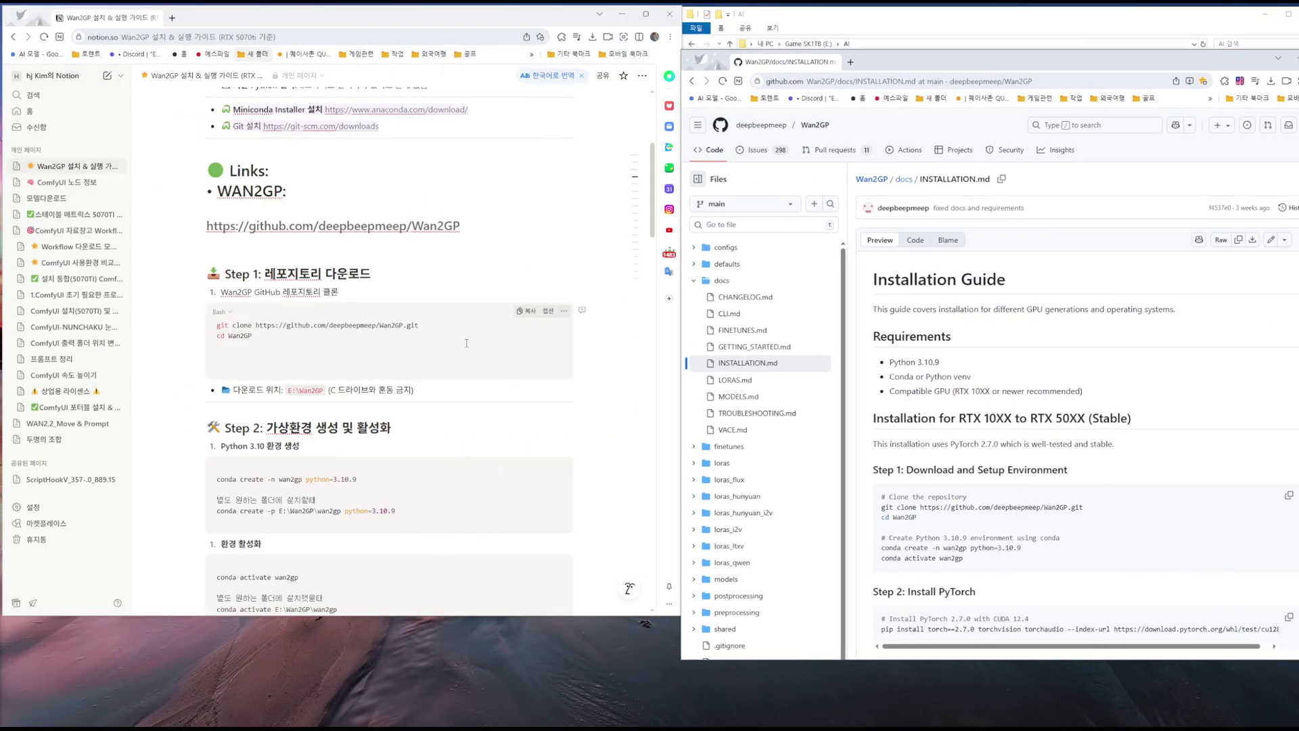
Step: Examine the requirements and the RTX 10XX to RTX 50XX installation steps in the Installation Guide, and minimize its window
scroll(971, 366, "down", 2)
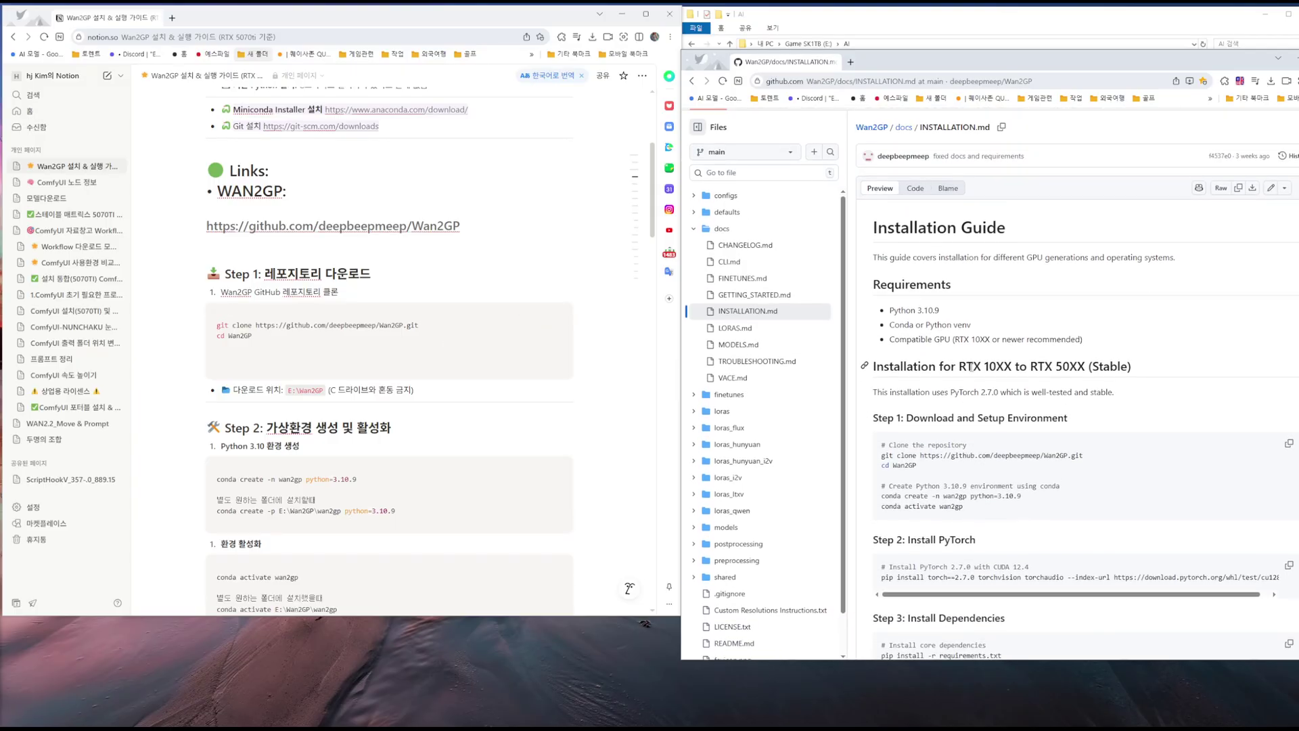
scroll(972, 366, "down", 4)
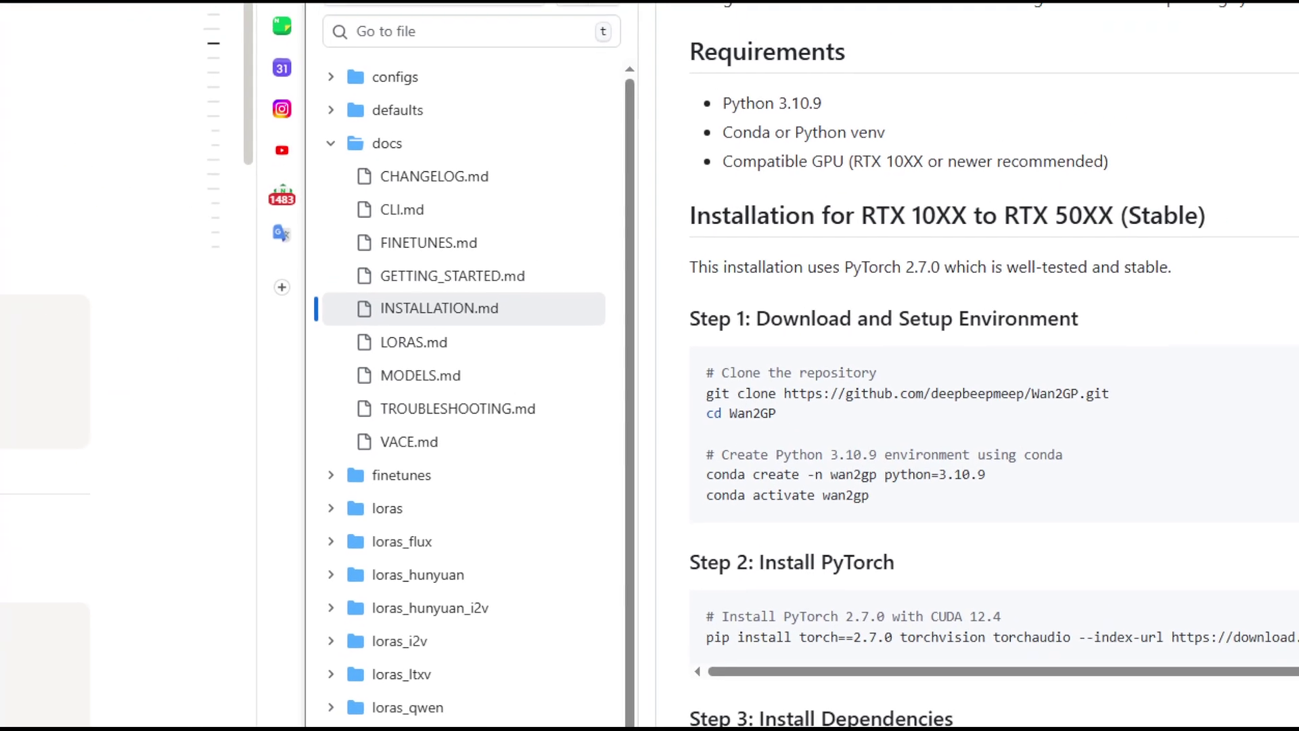
mouse_move(870, 142)
left_mouse_down()
mouse_move(706, 143)
mouse_move(824, 119)
left_mouse_up()
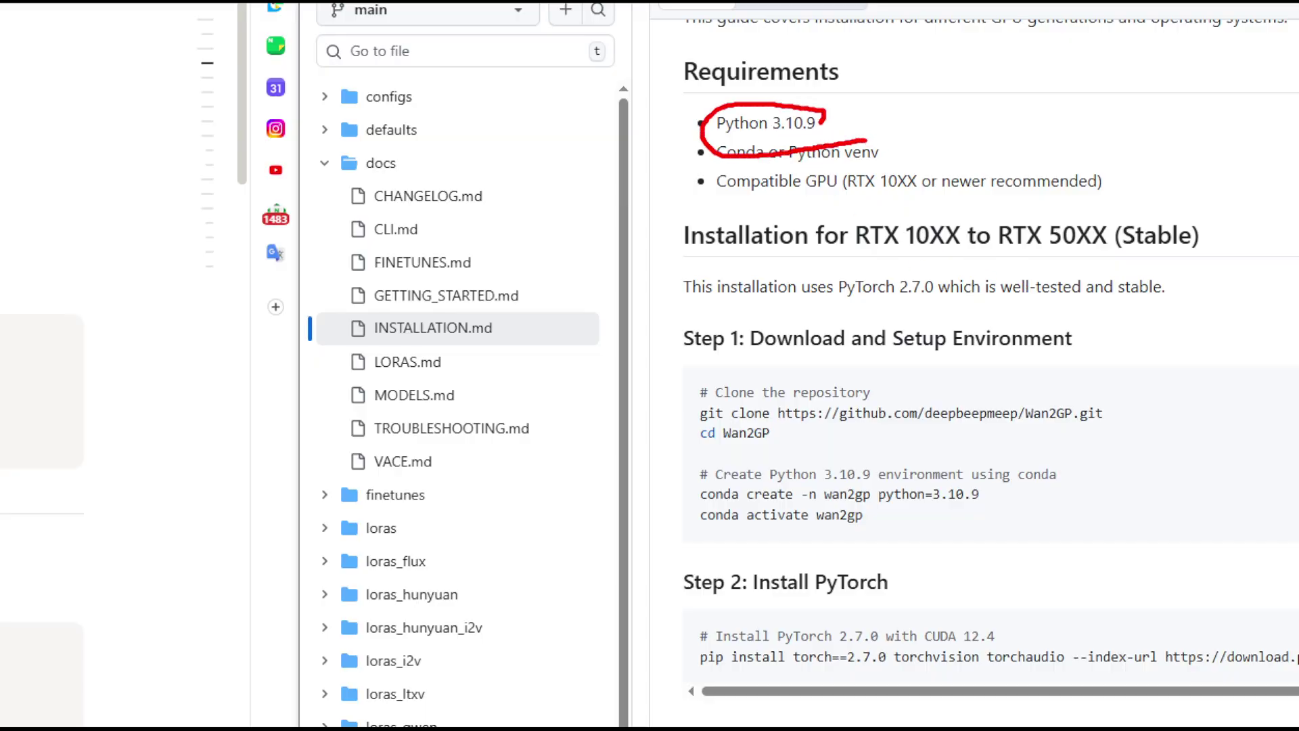
mouse_move(847, 174)
left_mouse_down()
mouse_move(705, 133)
mouse_move(815, 177)
left_mouse_up()
mouse_move(998, 198)
left_mouse_down()
mouse_move(879, 225)
mouse_move(727, 217)
mouse_move(706, 184)
mouse_move(1055, 150)
mouse_move(1097, 189)
mouse_move(920, 218)
left_mouse_up()
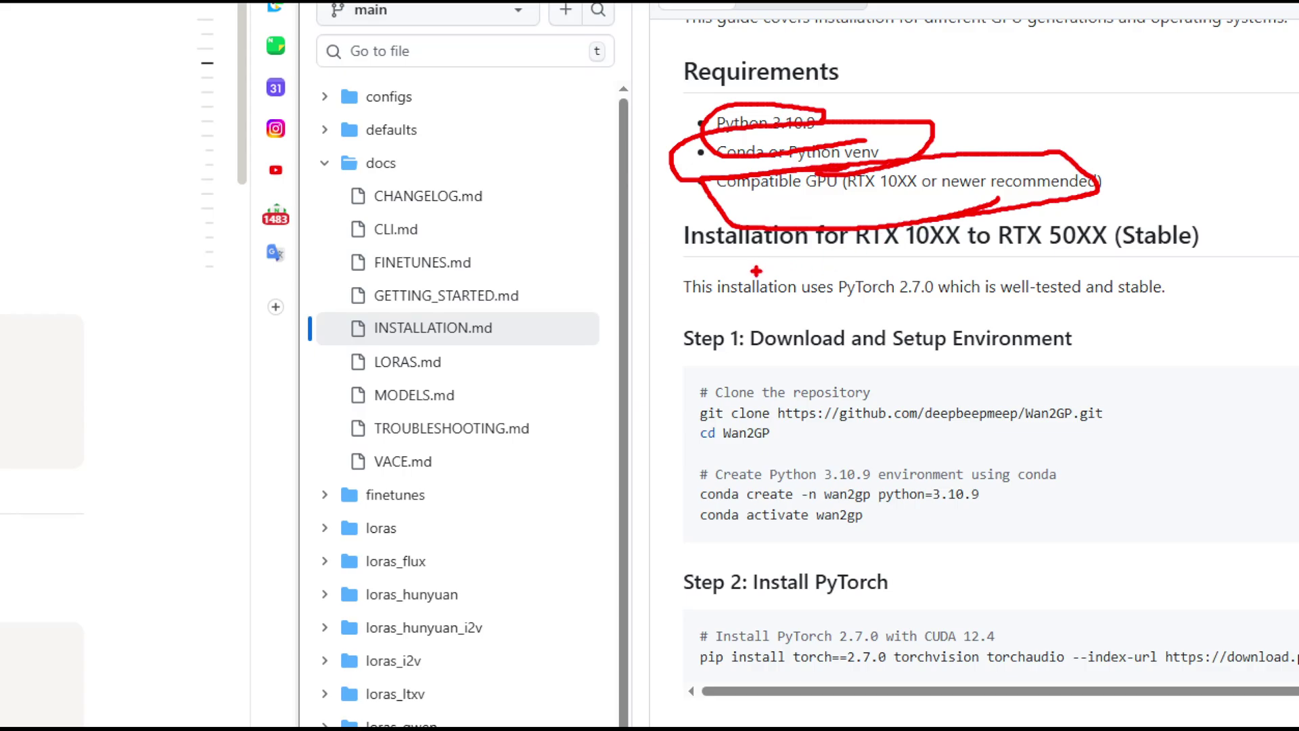
mouse_move(668, 287)
left_mouse_down()
mouse_move(695, 484)
mouse_move(717, 419)
left_mouse_up()
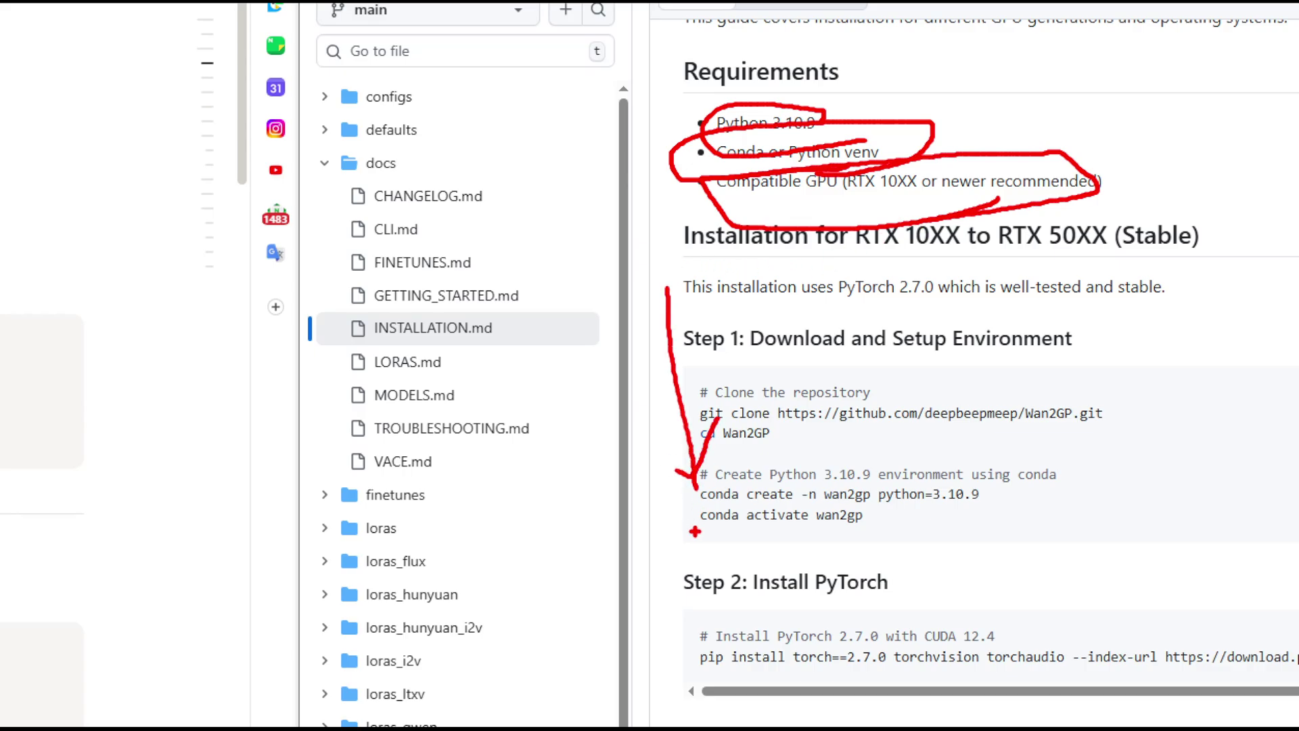
mouse_move(903, 169)
left_mouse_down()
mouse_move(812, 260)
mouse_move(738, 233)
mouse_move(653, 95)
left_mouse_up()
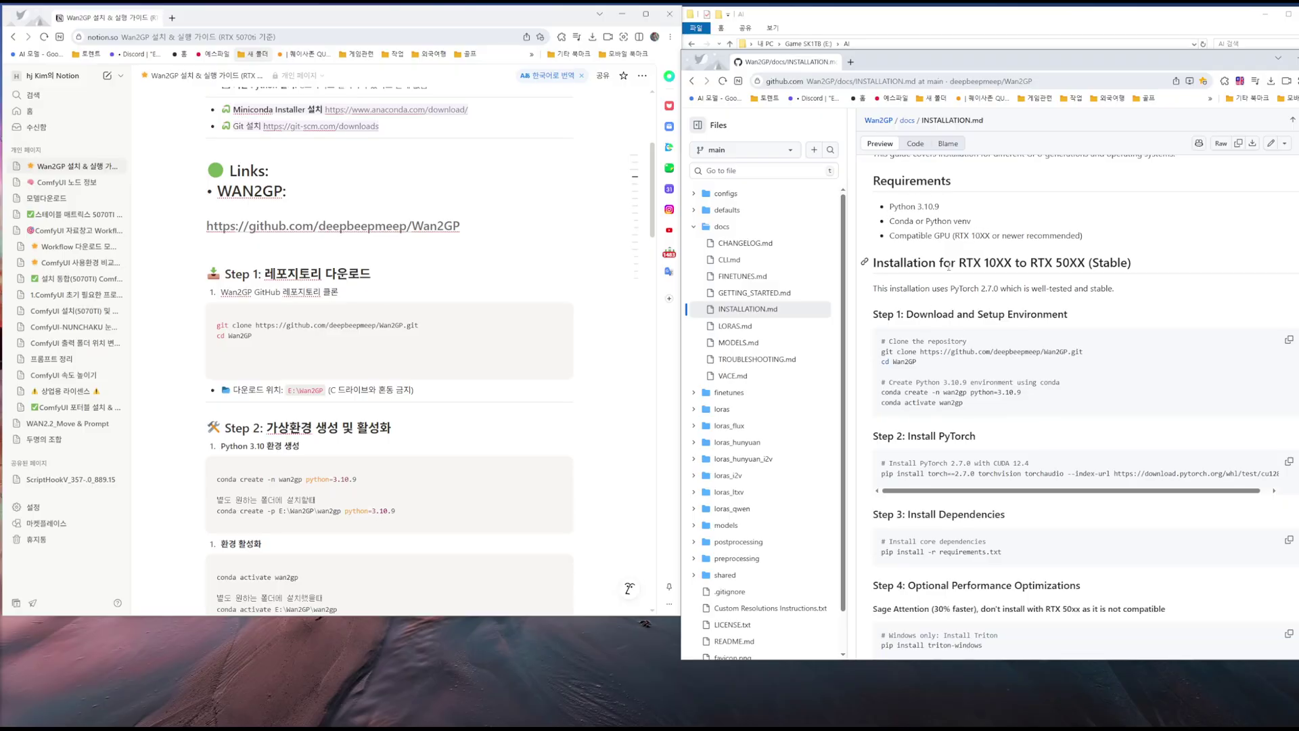
scroll(948, 268, "down", 1)
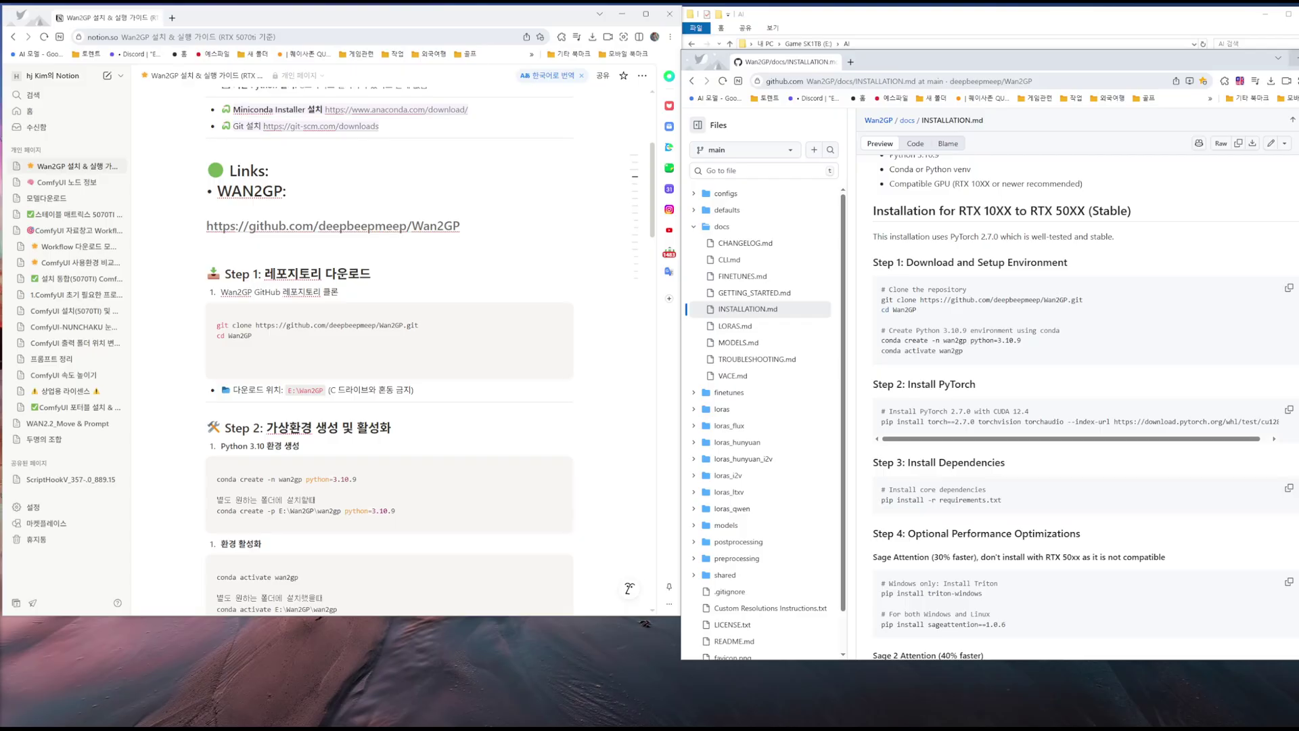
left_click_drag(1292, 61, 1251, 73)
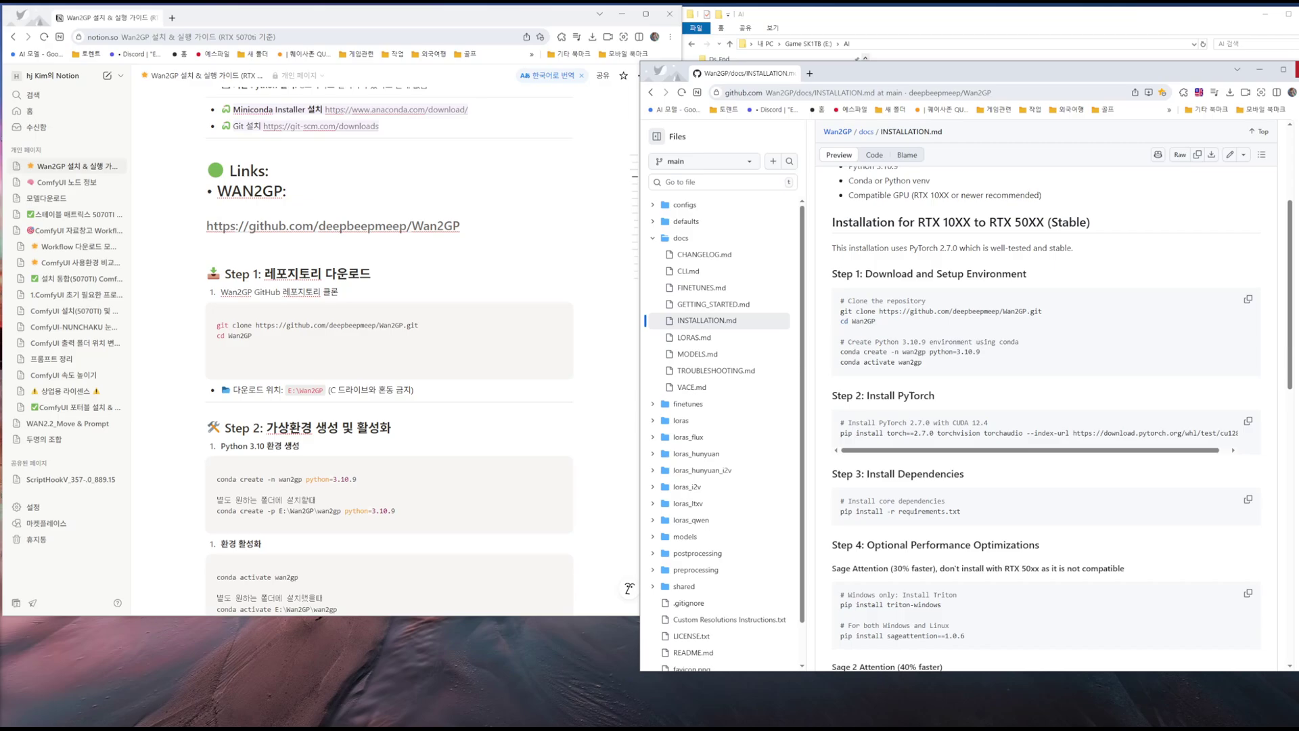
left_click(1262, 70)
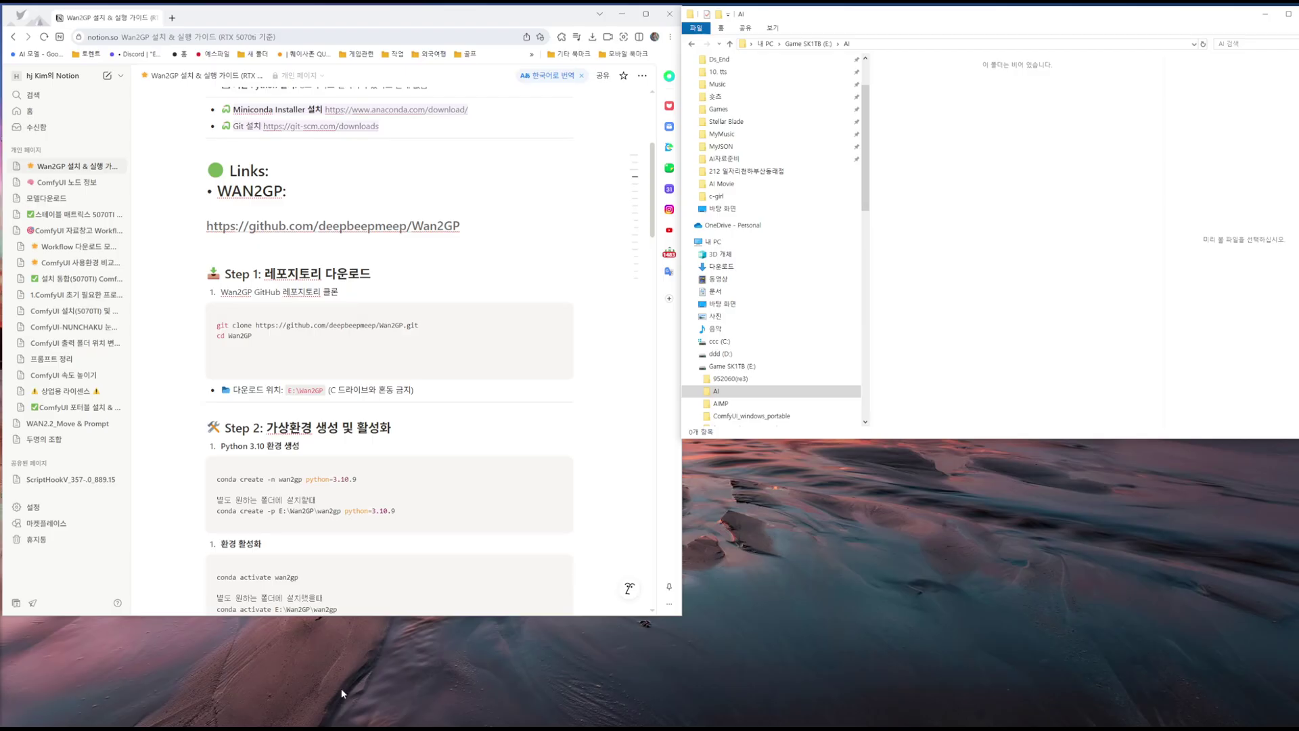
Step: Search Windows for "anacon" to locate the Anaconda Prompt app, and dismiss the search
key("super")
key("super+x")
key("s")
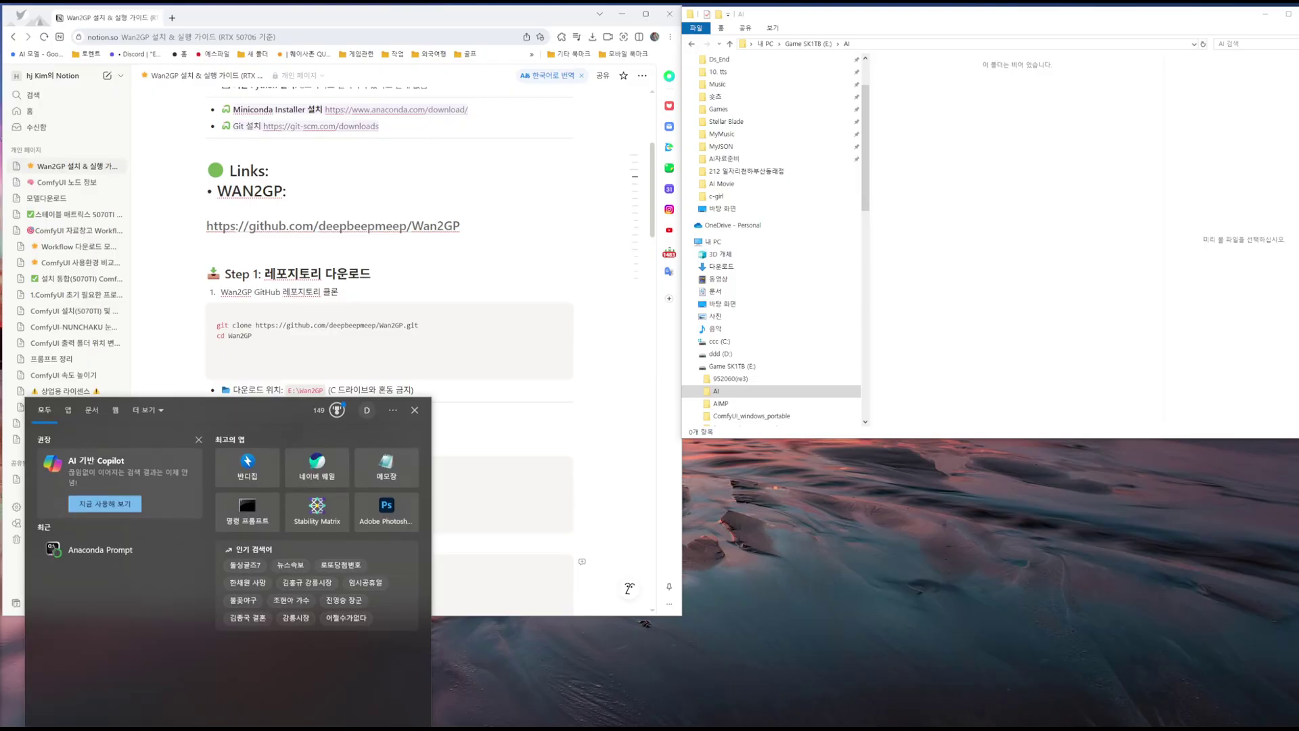
type("쿠")
key("BackSpace")
type("an")
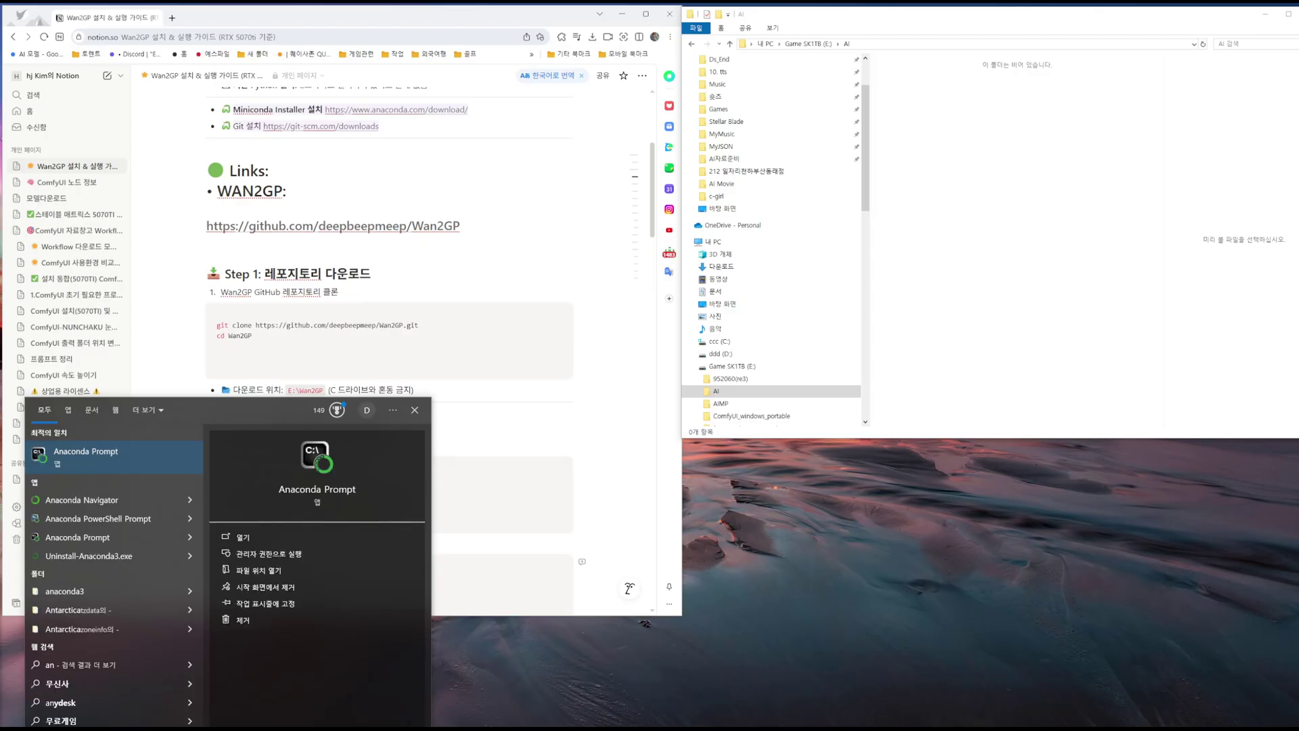
type("acon")
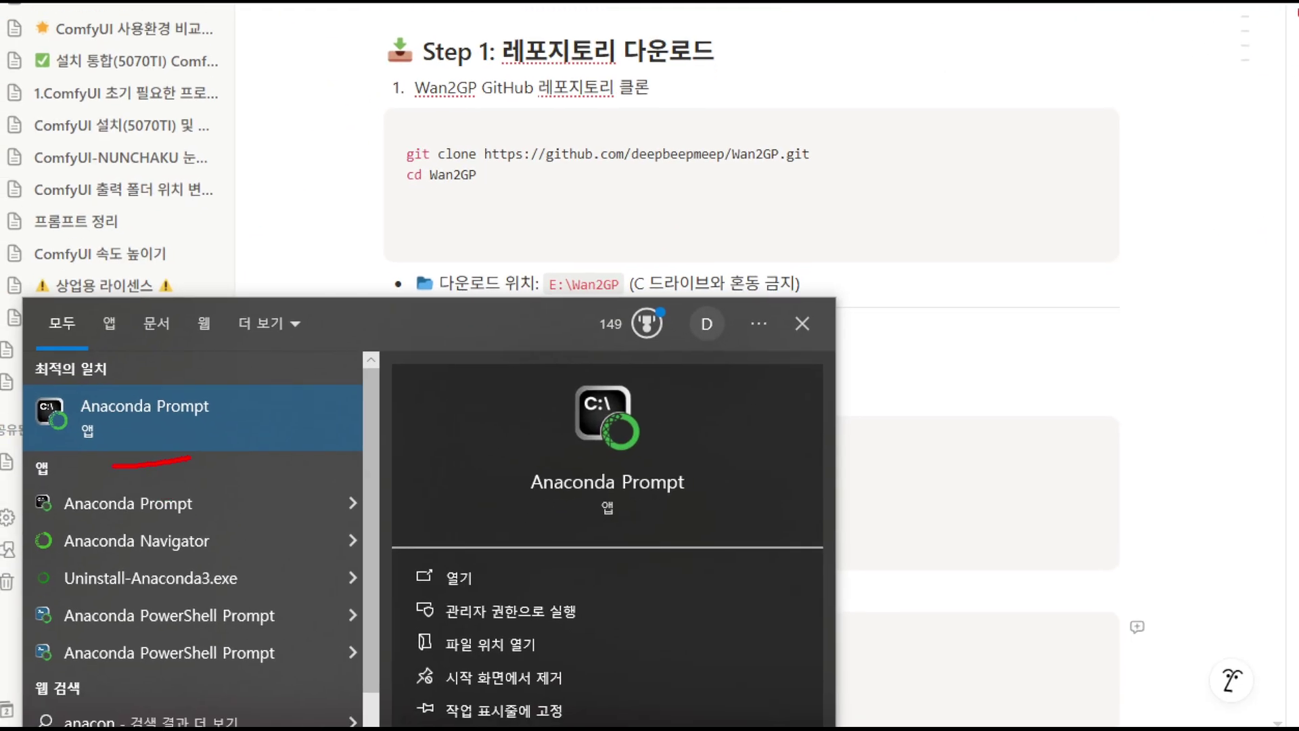
mouse_move(113, 466)
left_mouse_down()
mouse_move(242, 391)
mouse_move(146, 460)
mouse_move(32, 396)
mouse_move(225, 422)
left_mouse_up()
left_click_drag(214, 506, 26, 656)
left_click_drag(71, 529, 198, 650)
mouse_move(194, 439)
left_mouse_down()
mouse_move(101, 338)
mouse_move(179, 444)
left_mouse_up()
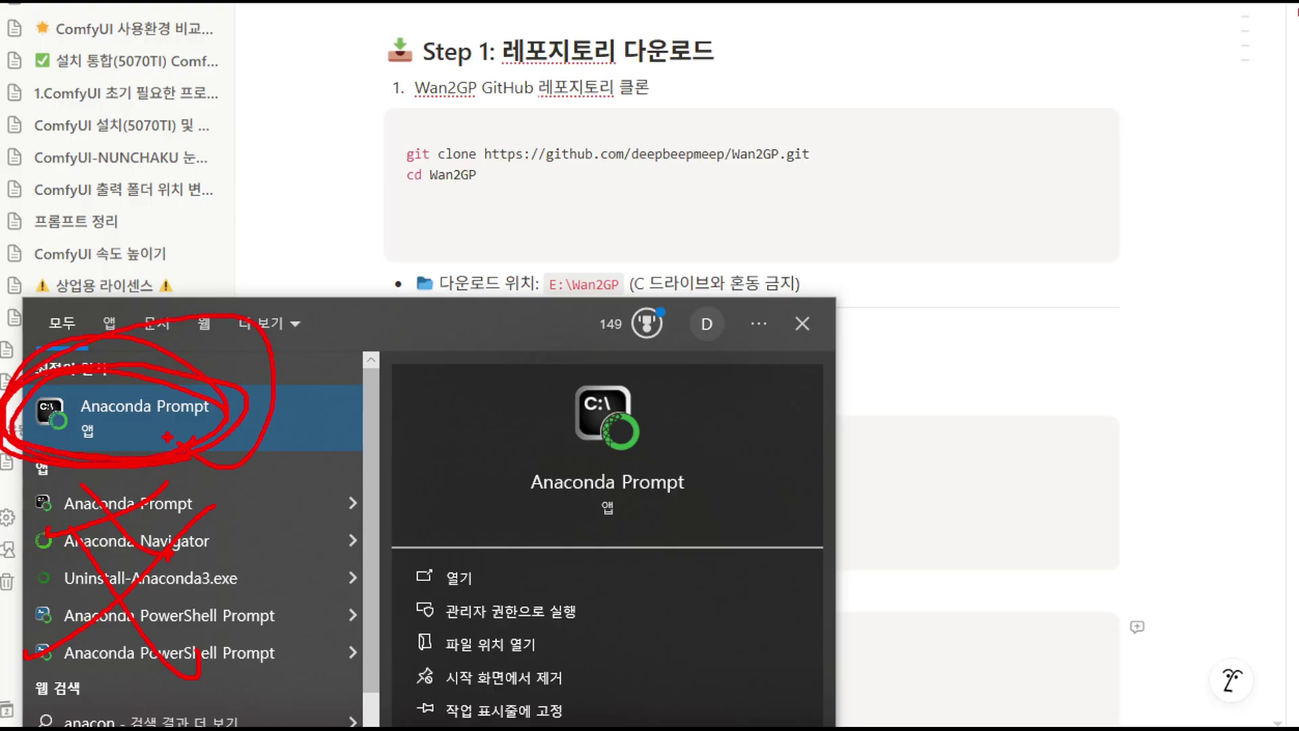
key("Escape")
Step: Launch Anaconda Prompt from the recent searches, look at its base environment prompt, and close it
left_click(94, 728)
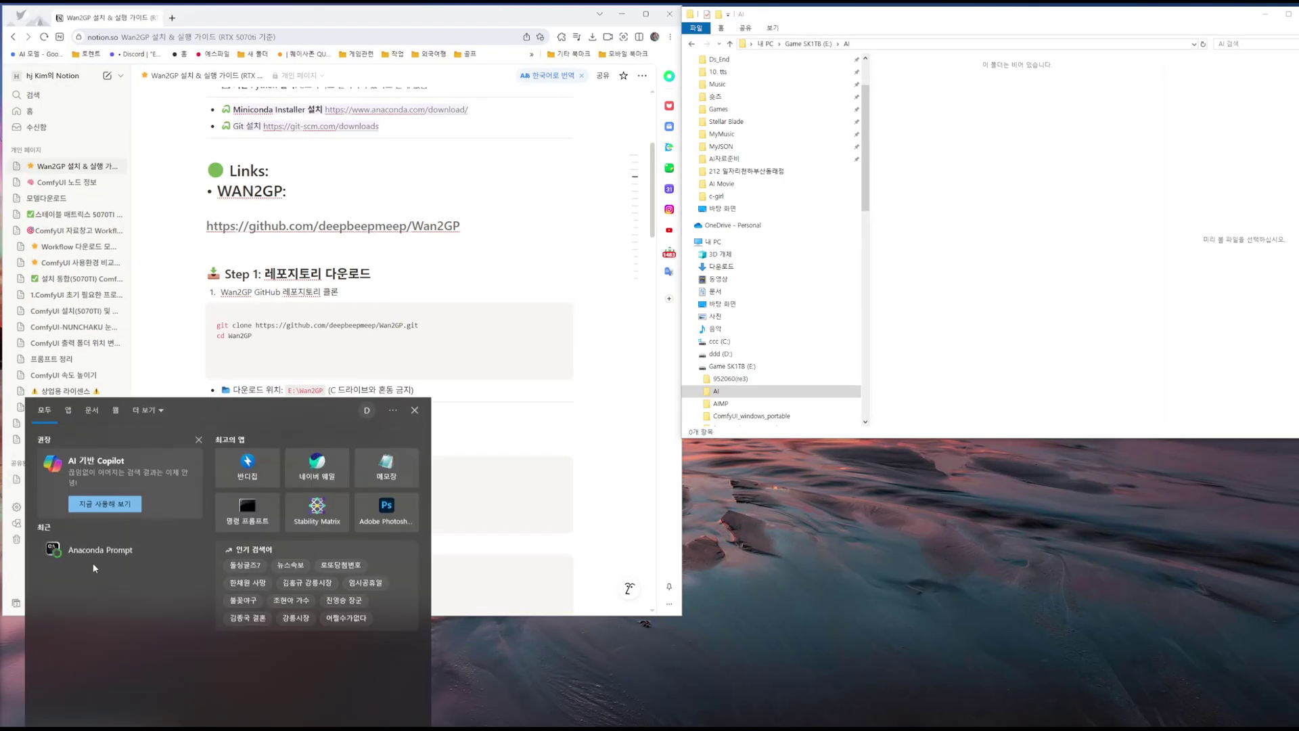
left_click(108, 552)
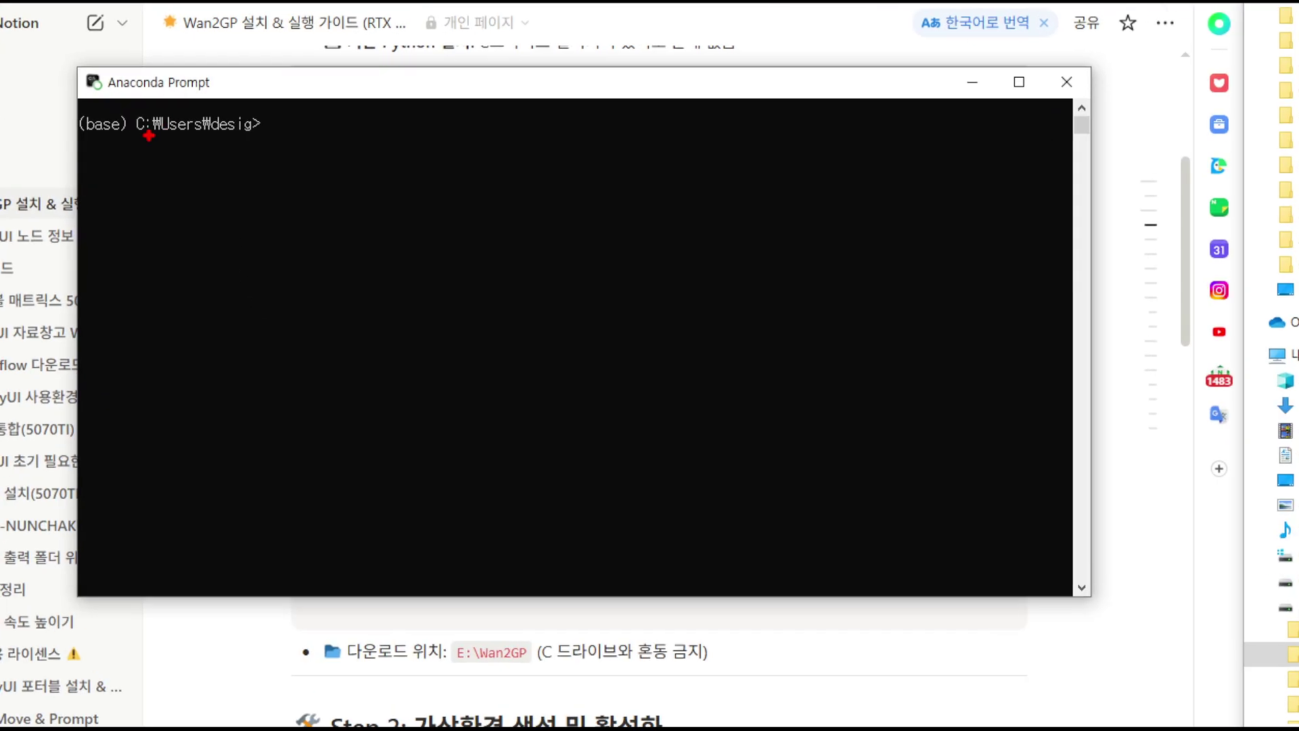
left_click_drag(90, 136, 213, 127)
mouse_move(310, 127)
left_mouse_down()
mouse_move(284, 95)
mouse_move(145, 78)
mouse_move(39, 109)
mouse_move(80, 164)
left_mouse_up()
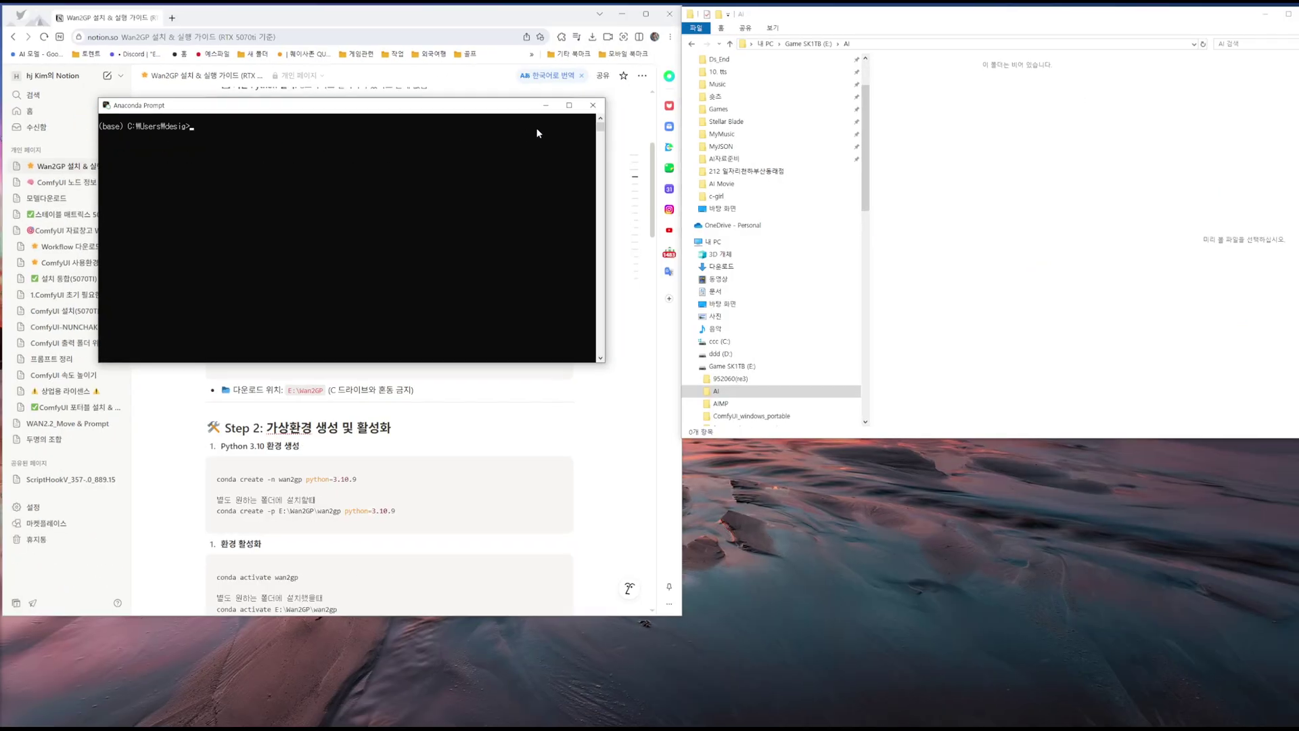
left_click(593, 104)
Step: Search Windows for "anaconda", open an Anaconda Prompt from the results, examine its command prompt, and close it
key("super")
type("an")
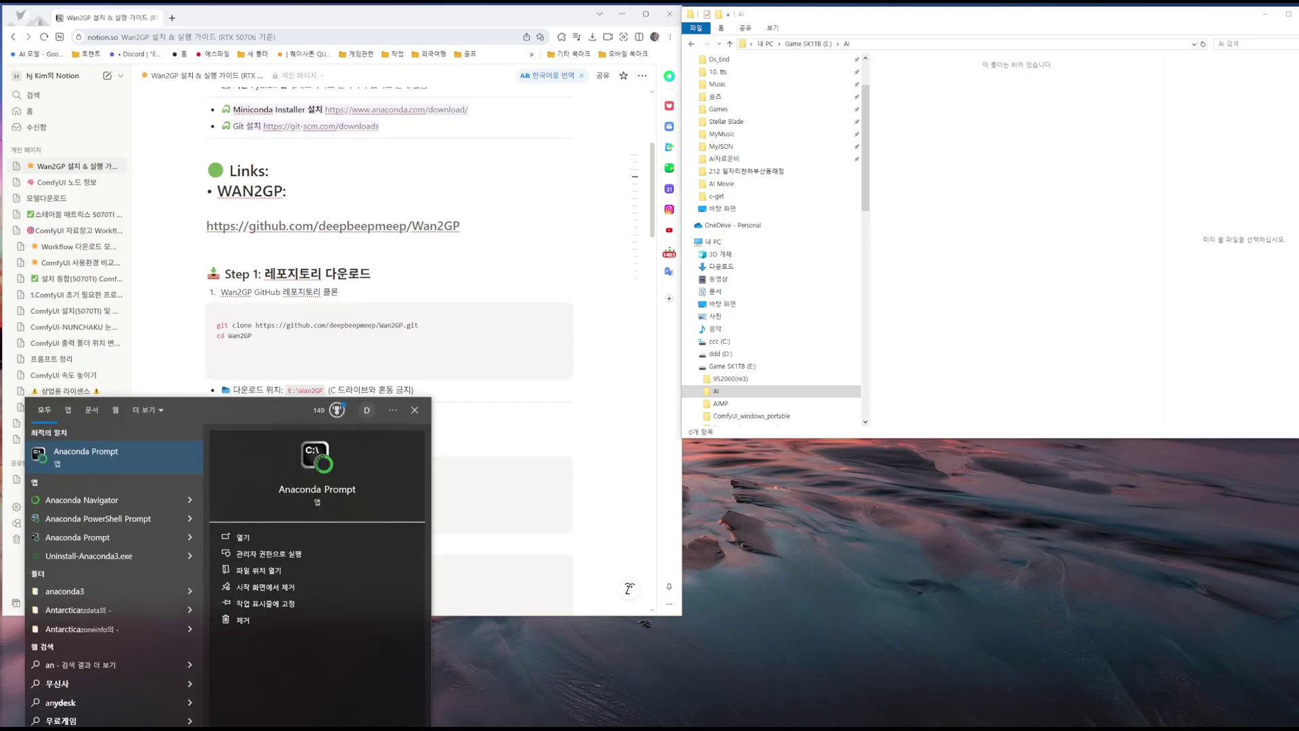
type("aconm")
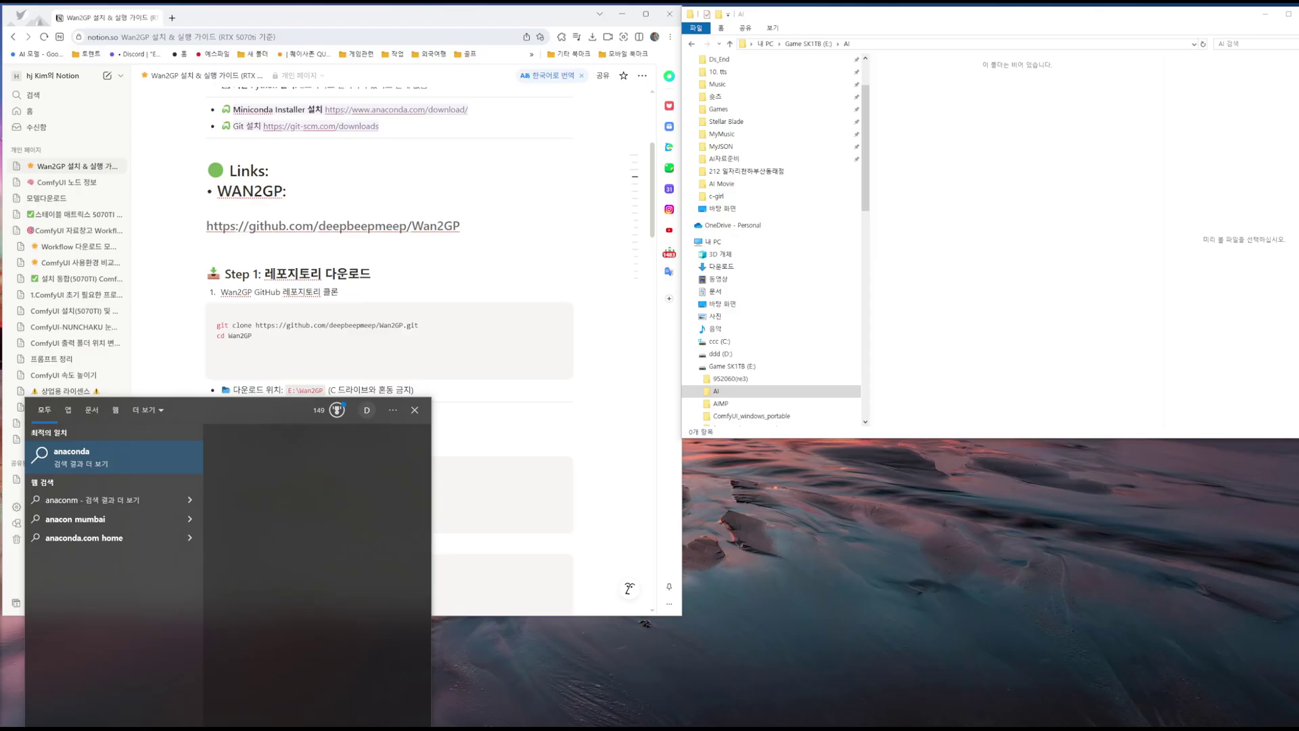
key("BackSpace")
type("da")
left_click(93, 502)
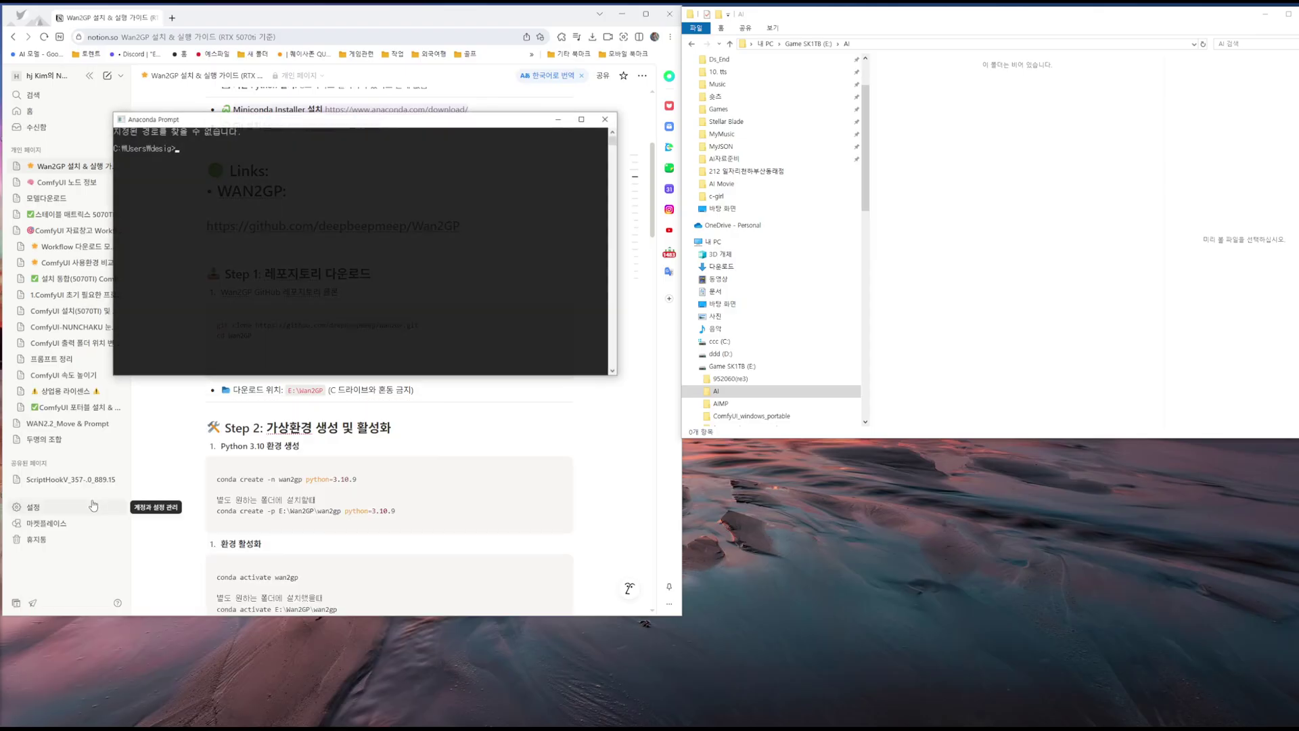
key("ctrl+1")
left_click(265, 192)
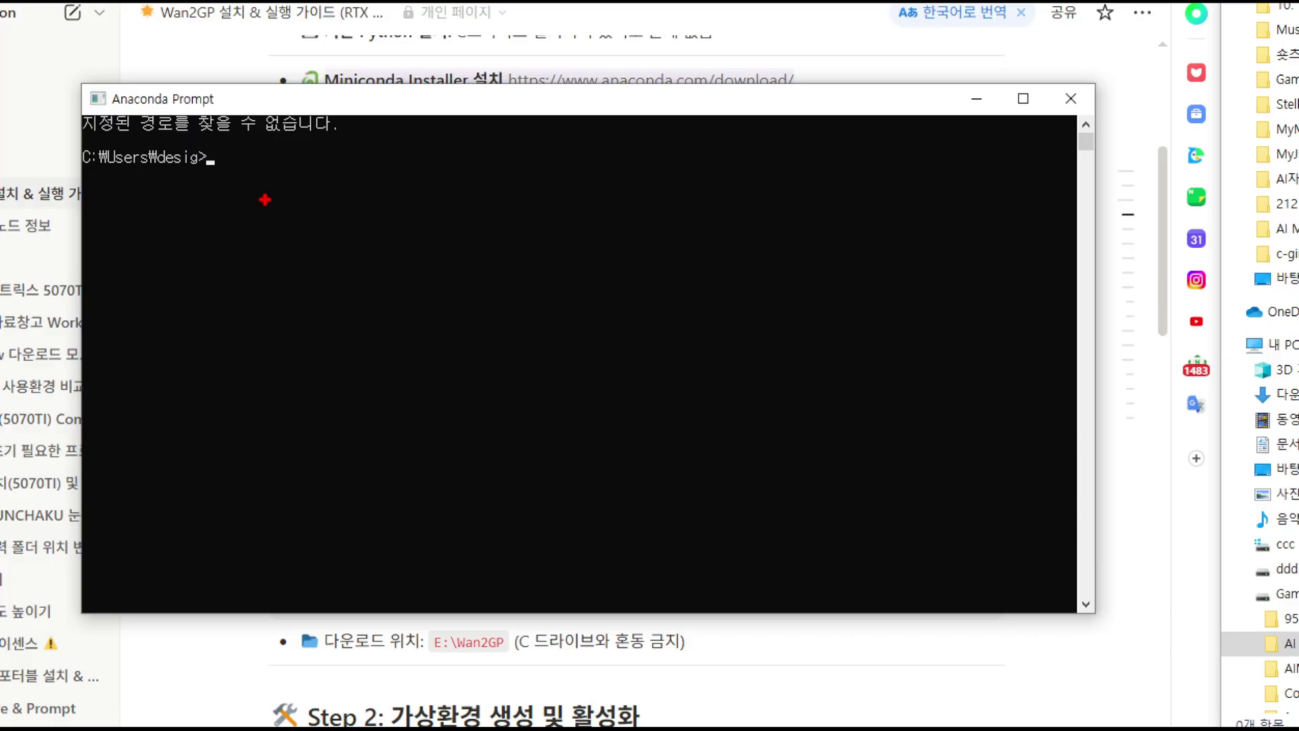
left_click_drag(260, 209, 320, 217)
left_click_drag(302, 29, 10, 280)
key("Escape")
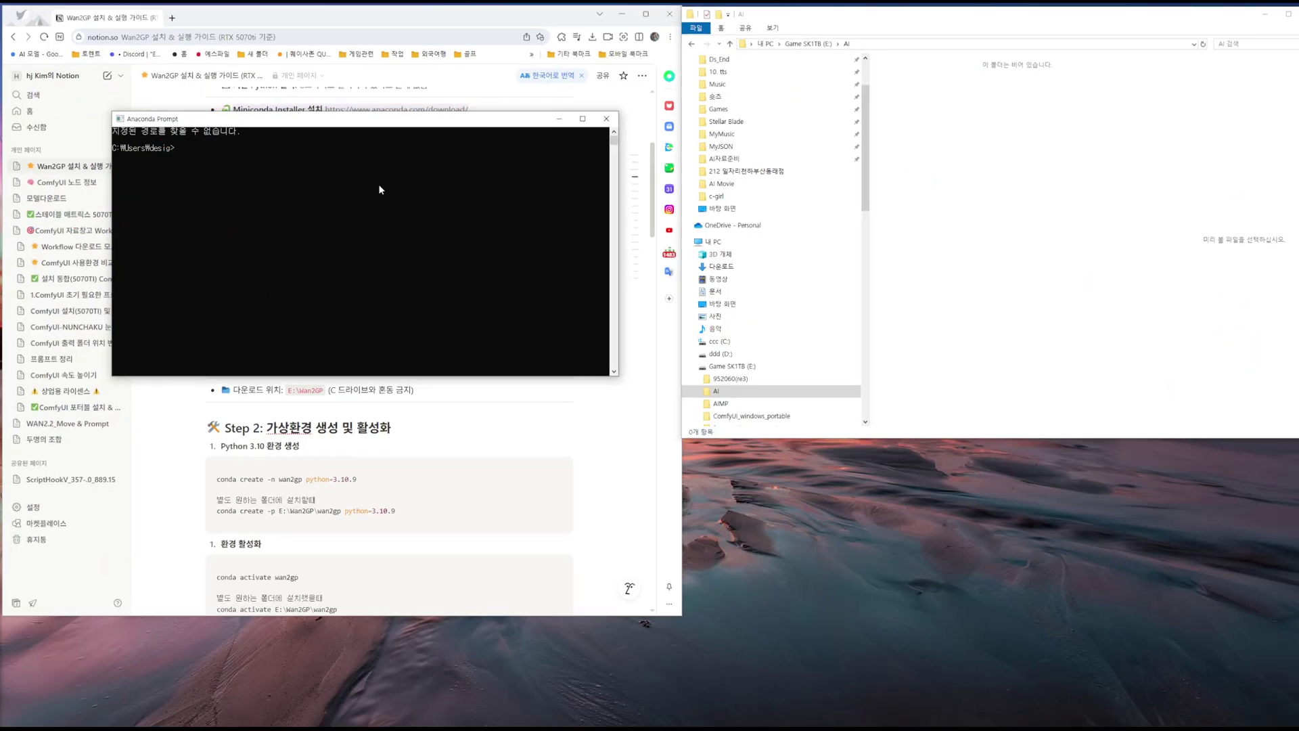
left_click(607, 119)
Step: Search Windows for "anco" and open the best-match Anaconda Prompt
key("super")
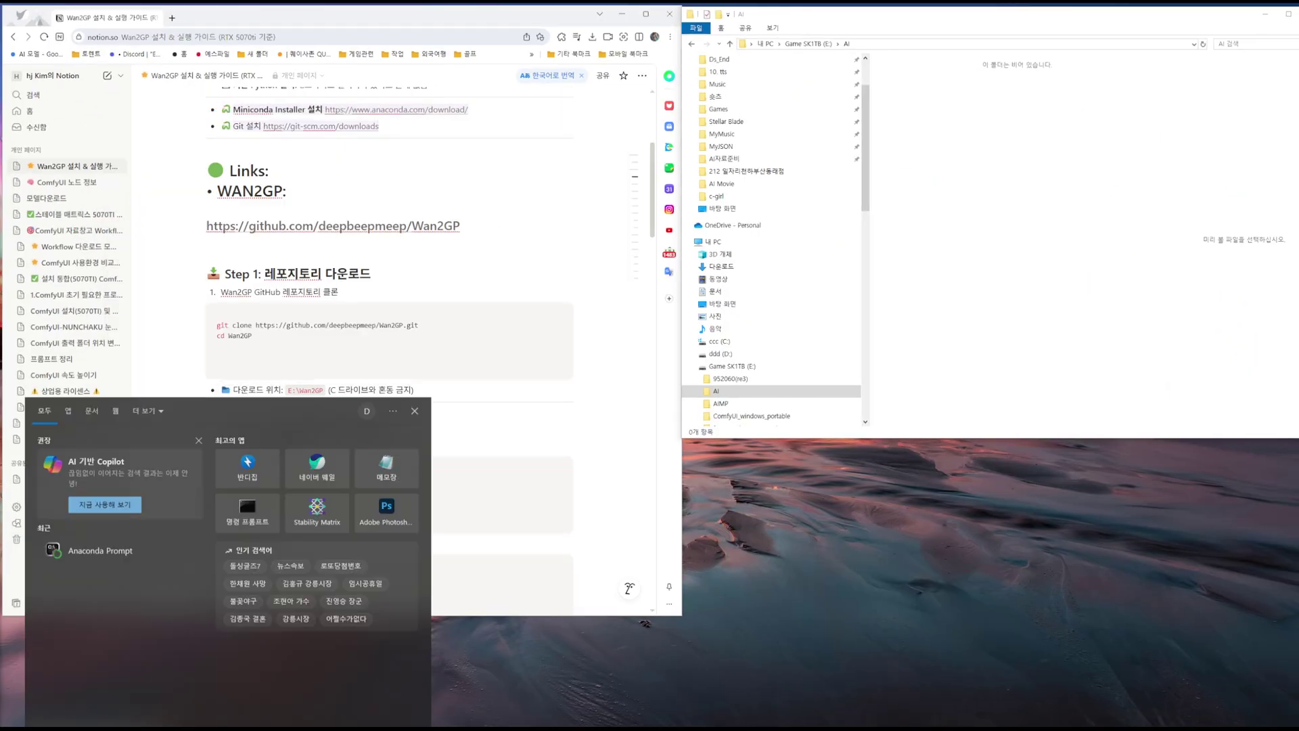
type("anco")
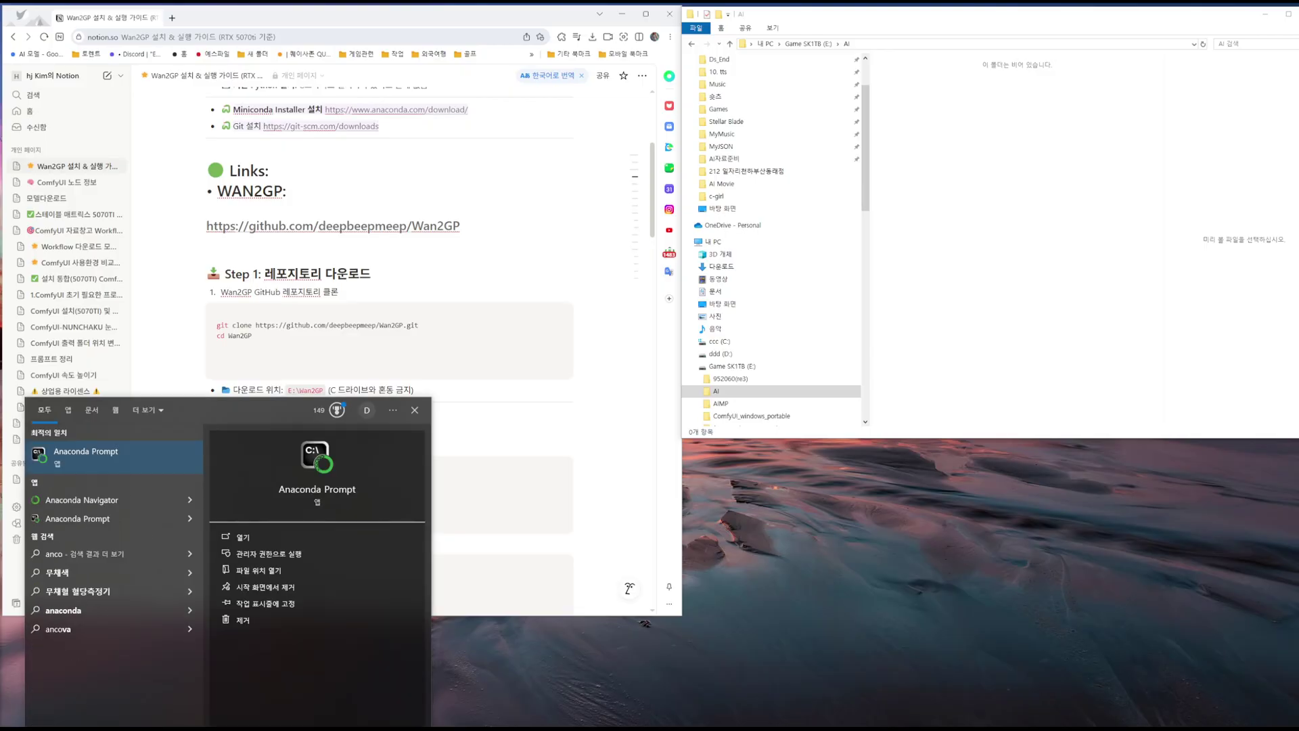
left_click(88, 454)
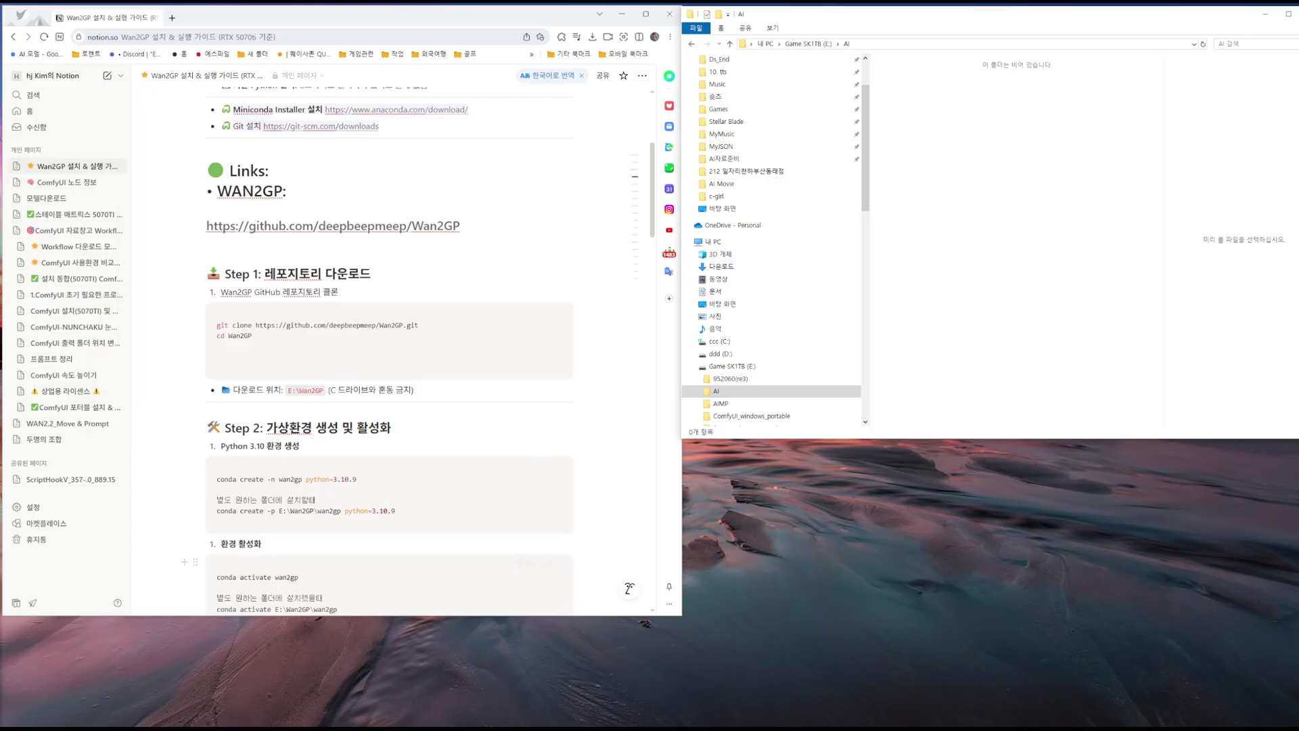
Step: Launch Anaconda Prompt from the Anaconda (anaconda3) program group, check its base prompt, and place its window below the file explorer
key("super")
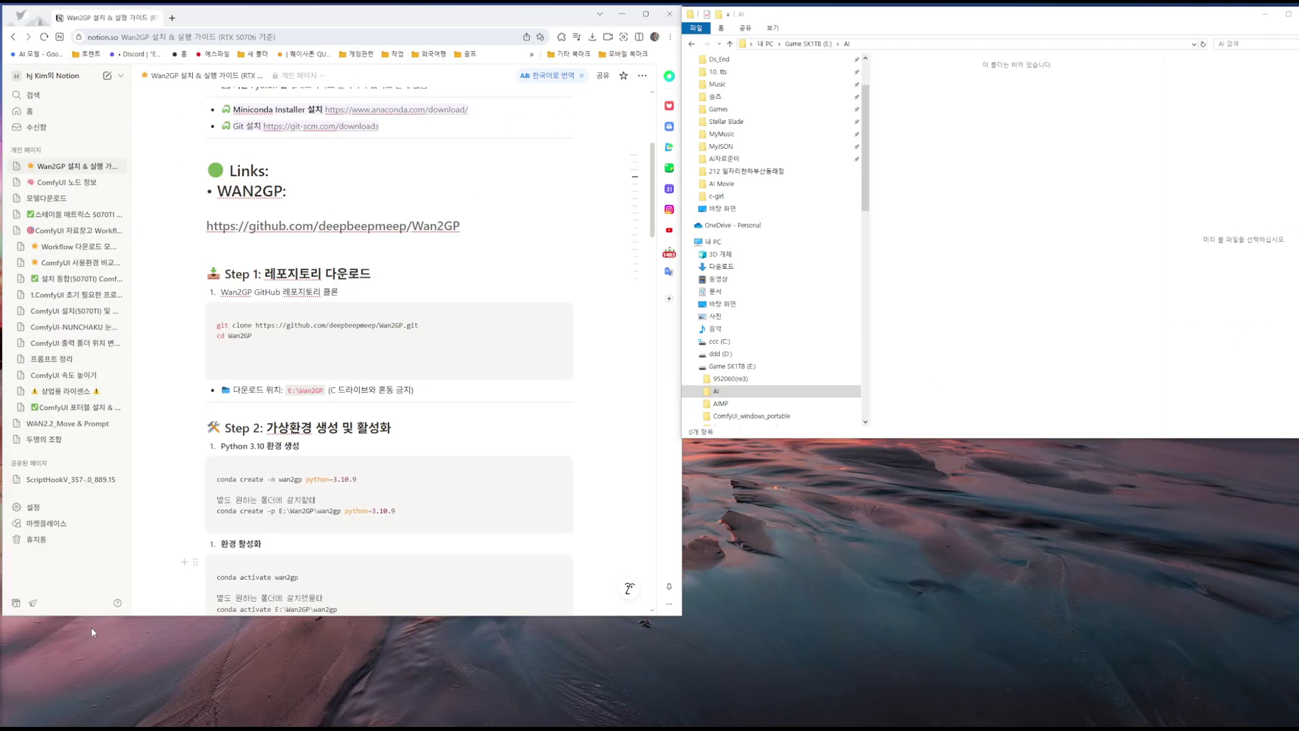
key("super")
key("super")
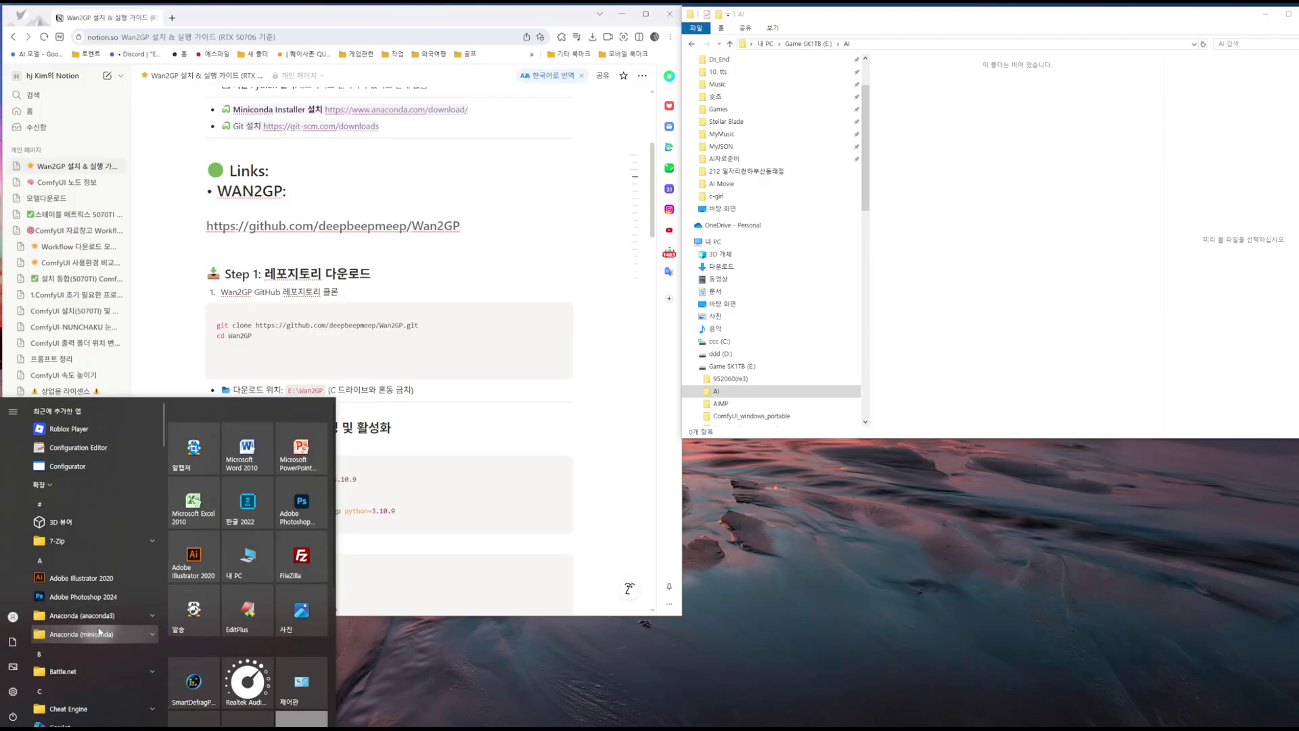
left_click(106, 616)
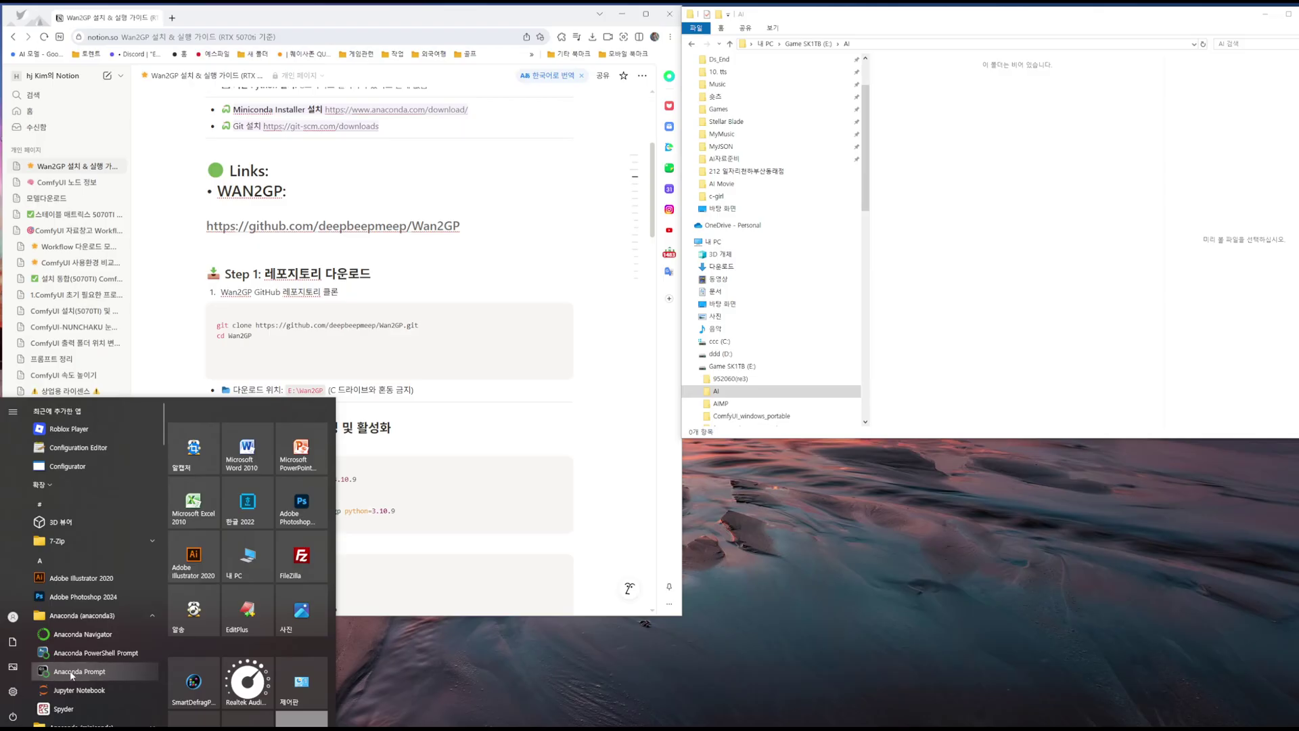
left_click(71, 672)
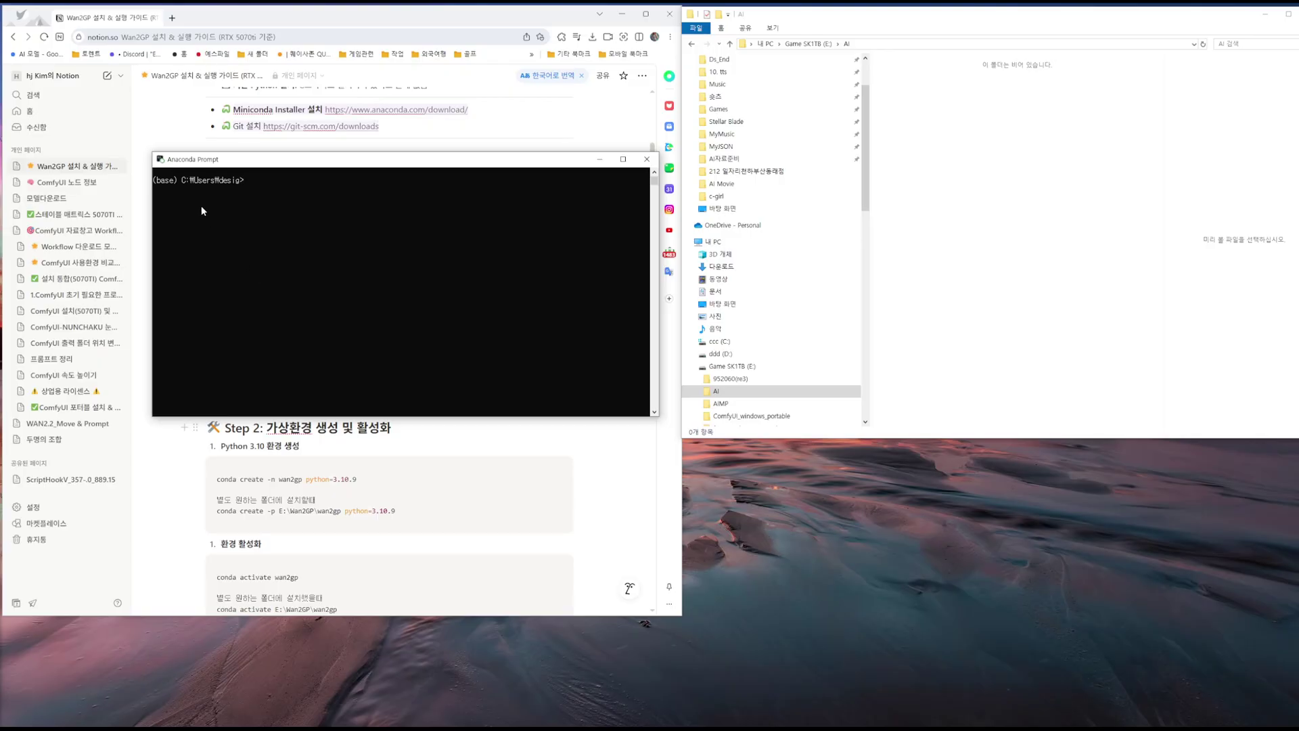
key("ctrl+1")
left_click_drag(263, 203, 251, 206)
mouse_move(330, 241)
left_mouse_down()
mouse_move(81, 297)
mouse_move(291, 291)
left_mouse_up()
key("Escape")
mouse_move(319, 160)
left_mouse_down()
mouse_move(531, 328)
mouse_move(855, 459)
left_mouse_up()
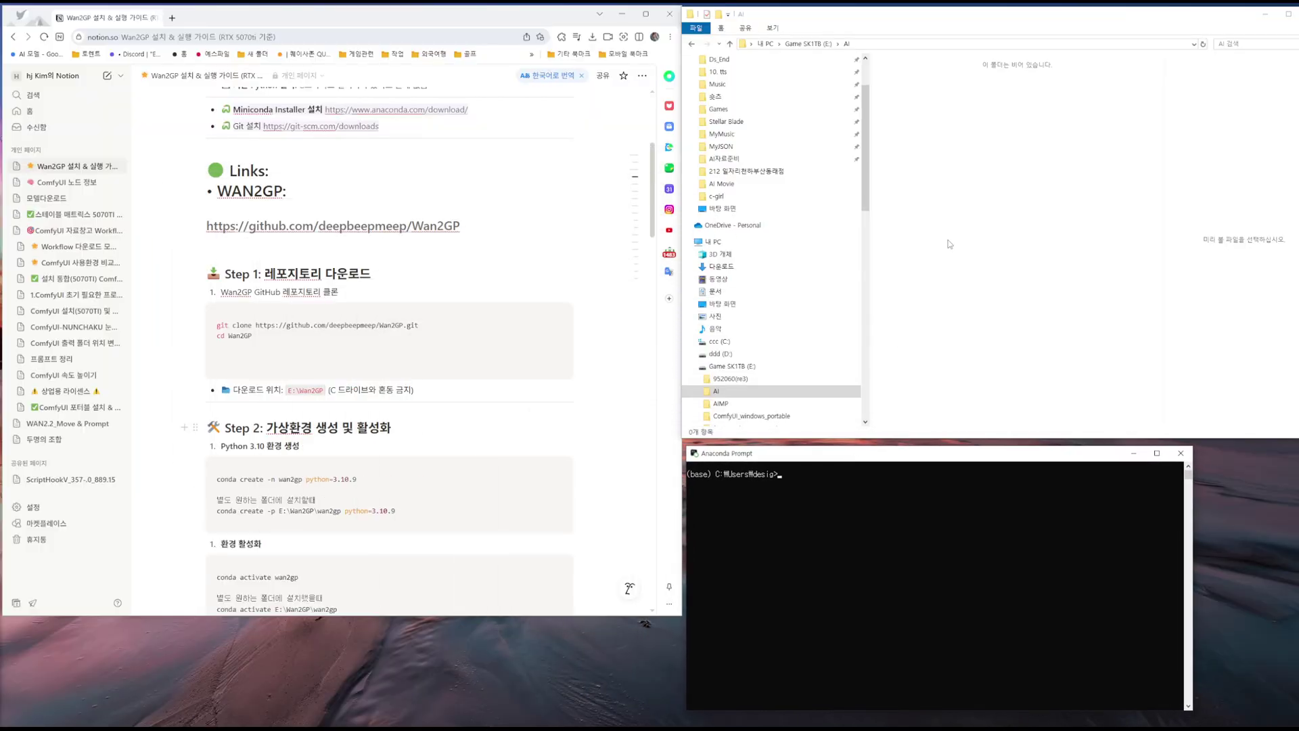
Step: Look at the Wan2GP folder in the root of the Game SK1TB (E:) drive, and reopen the AI folder
left_click(730, 44)
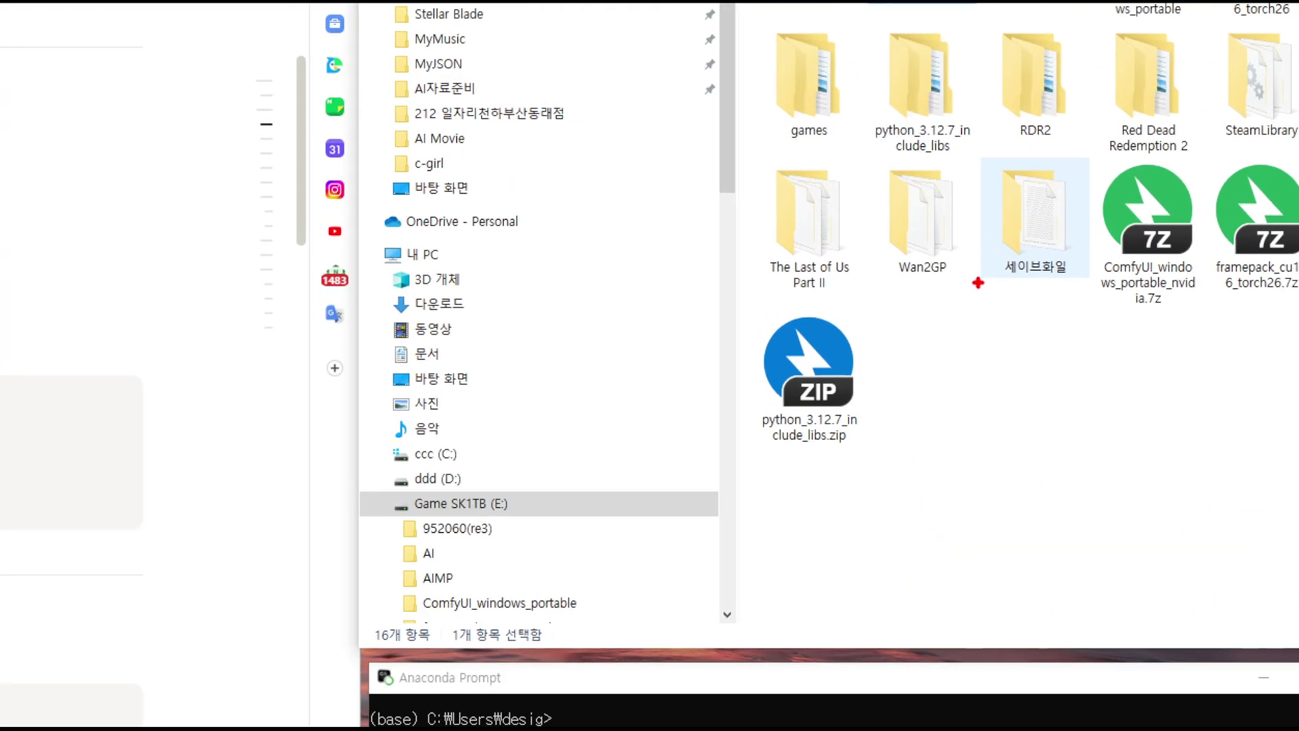
mouse_move(978, 283)
left_mouse_down()
mouse_move(974, 203)
mouse_move(964, 296)
left_mouse_up()
mouse_move(1025, 414)
left_mouse_down()
mouse_move(975, 406)
mouse_move(1001, 447)
left_mouse_up()
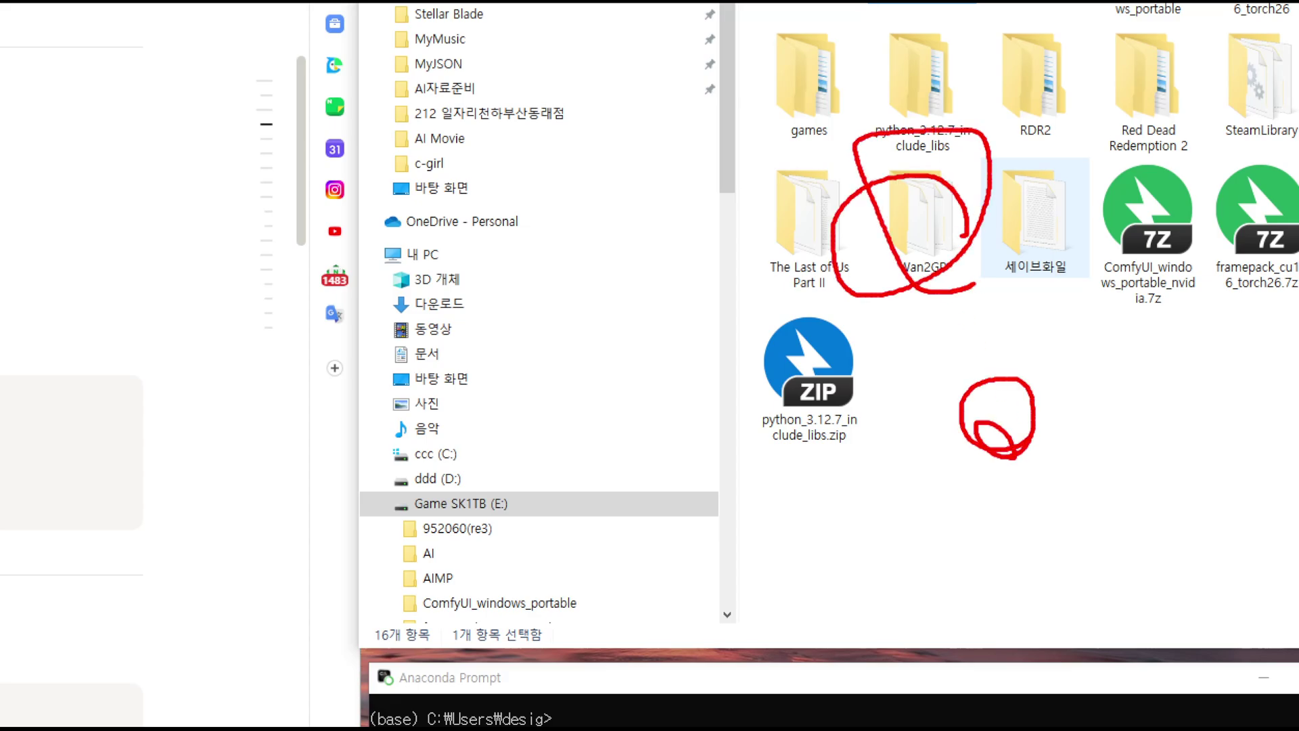
left_click_drag(939, 236, 977, 376)
left_click_drag(967, 284, 978, 365)
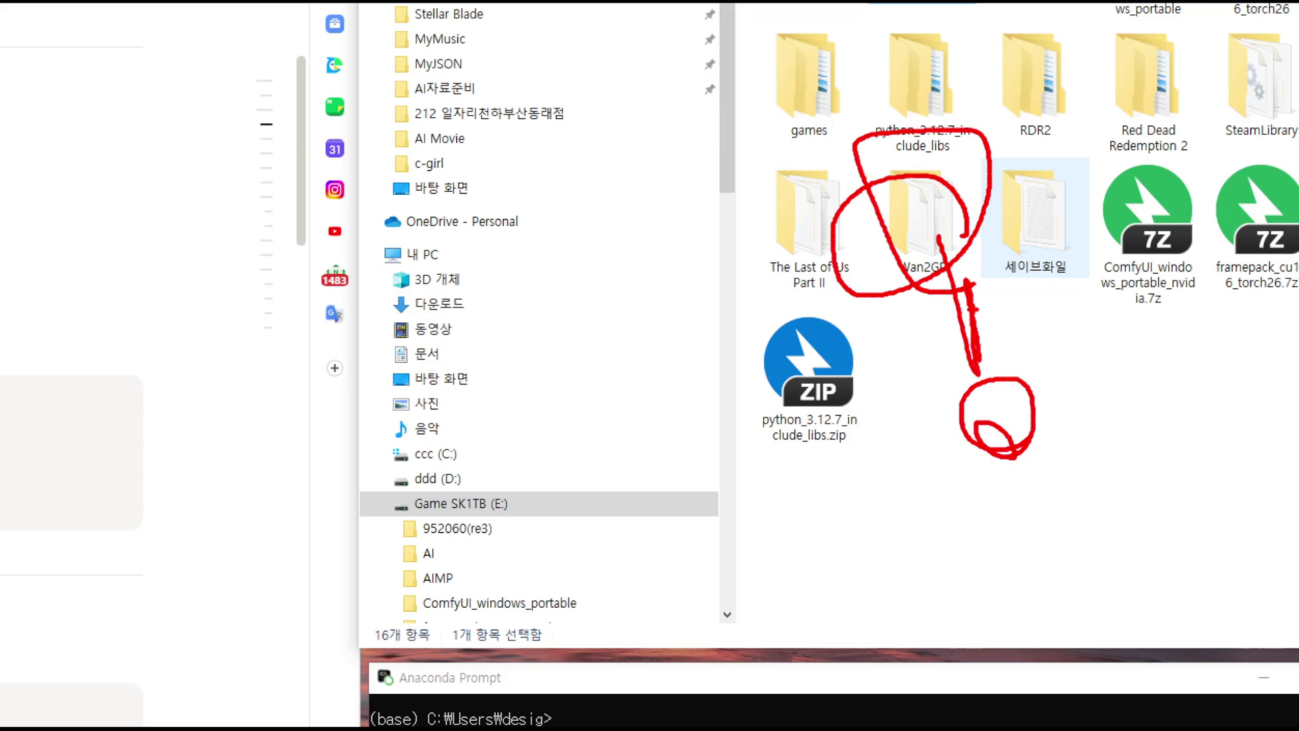
key("Escape")
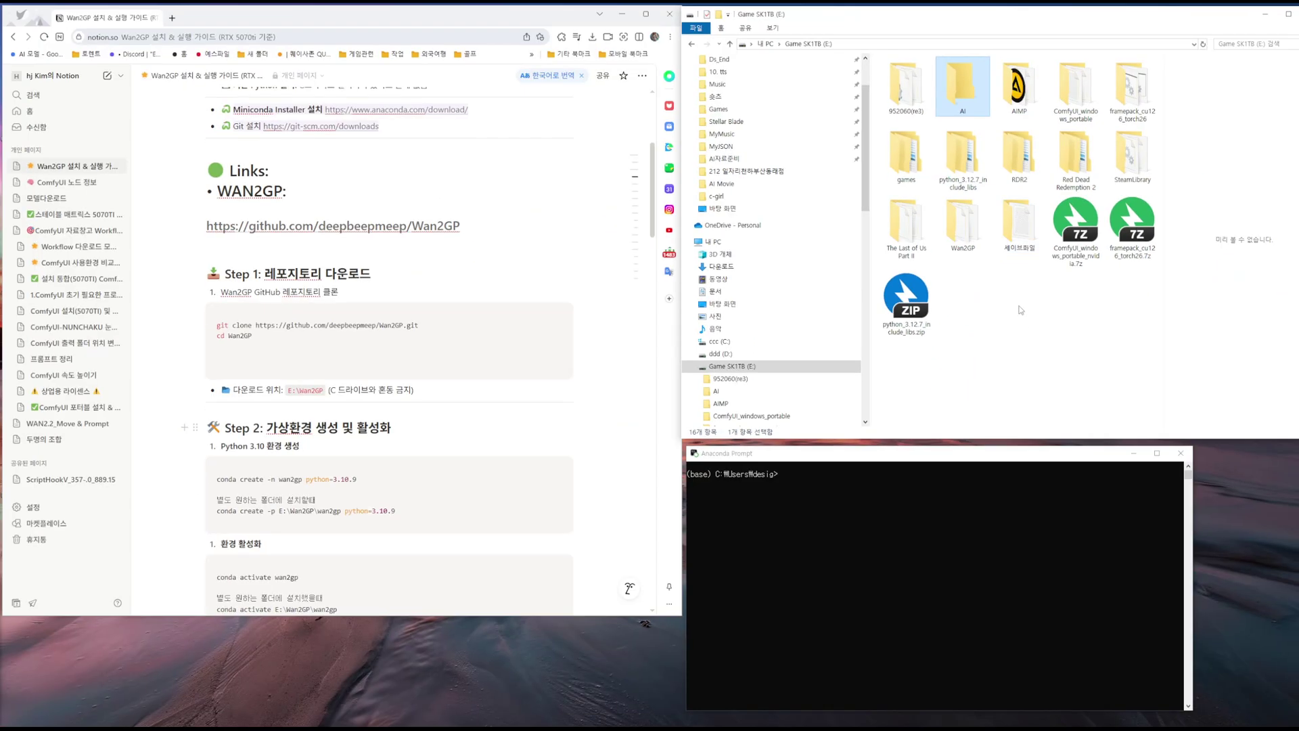
double_click(960, 83)
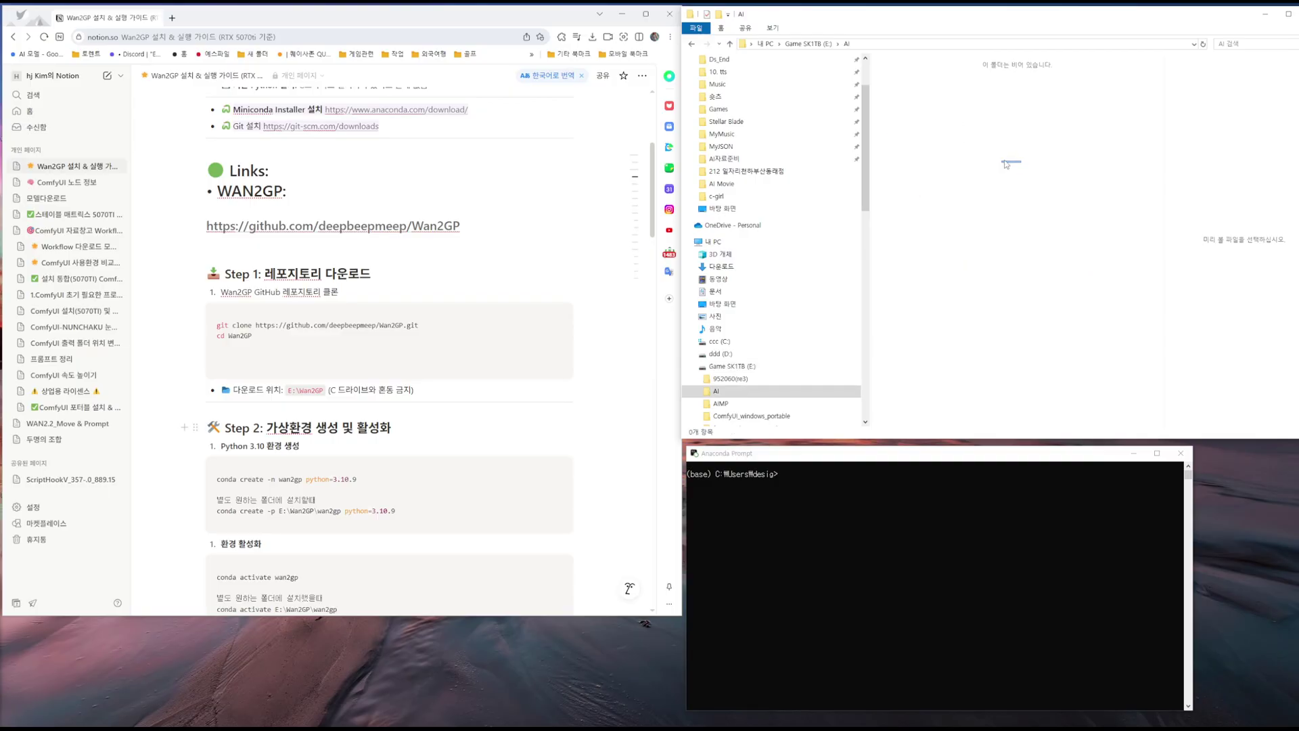
Step: Reveal the AI folder's full path and compare it with the current directory in Anaconda Prompt
left_click(856, 44)
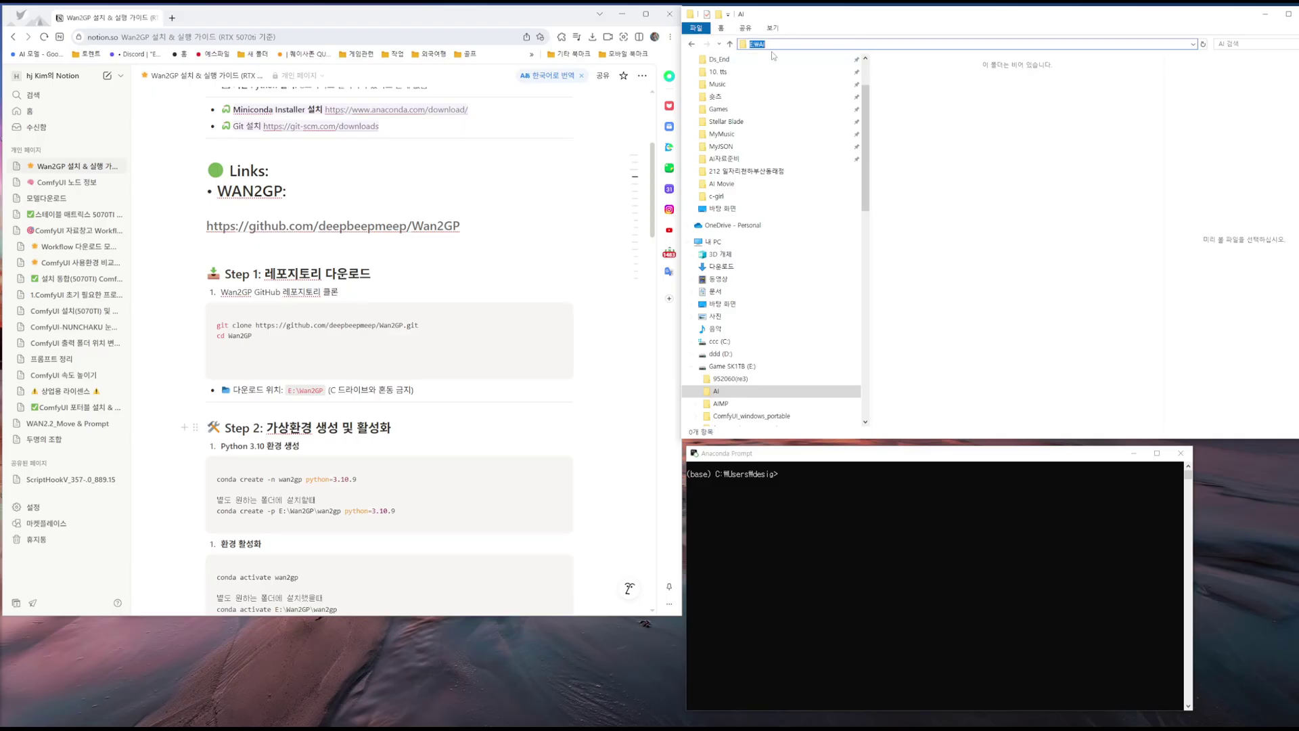
key("ctrl+1")
left_click(753, 96)
mouse_move(806, 127)
left_mouse_down()
mouse_move(707, 116)
mouse_move(824, 143)
left_mouse_up()
key("Escape")
left_click(803, 476)
key("ctrl+1")
left_click(771, 495)
mouse_move(753, 496)
left_mouse_down()
mouse_move(751, 445)
mouse_move(758, 506)
left_mouse_up()
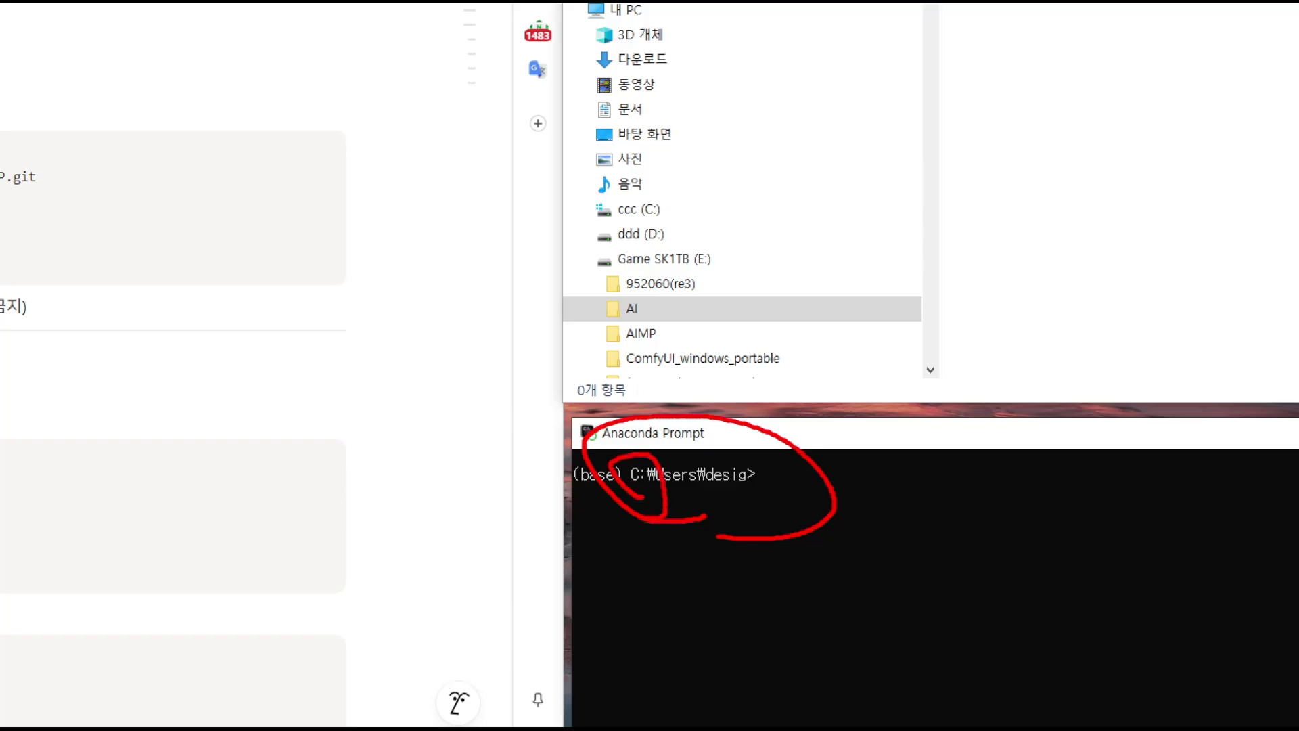
key("Escape")
Step: Switch Anaconda Prompt to the E: drive with the command "e:" and check the resulting prompt
type("e:")
key("ctrl+1")
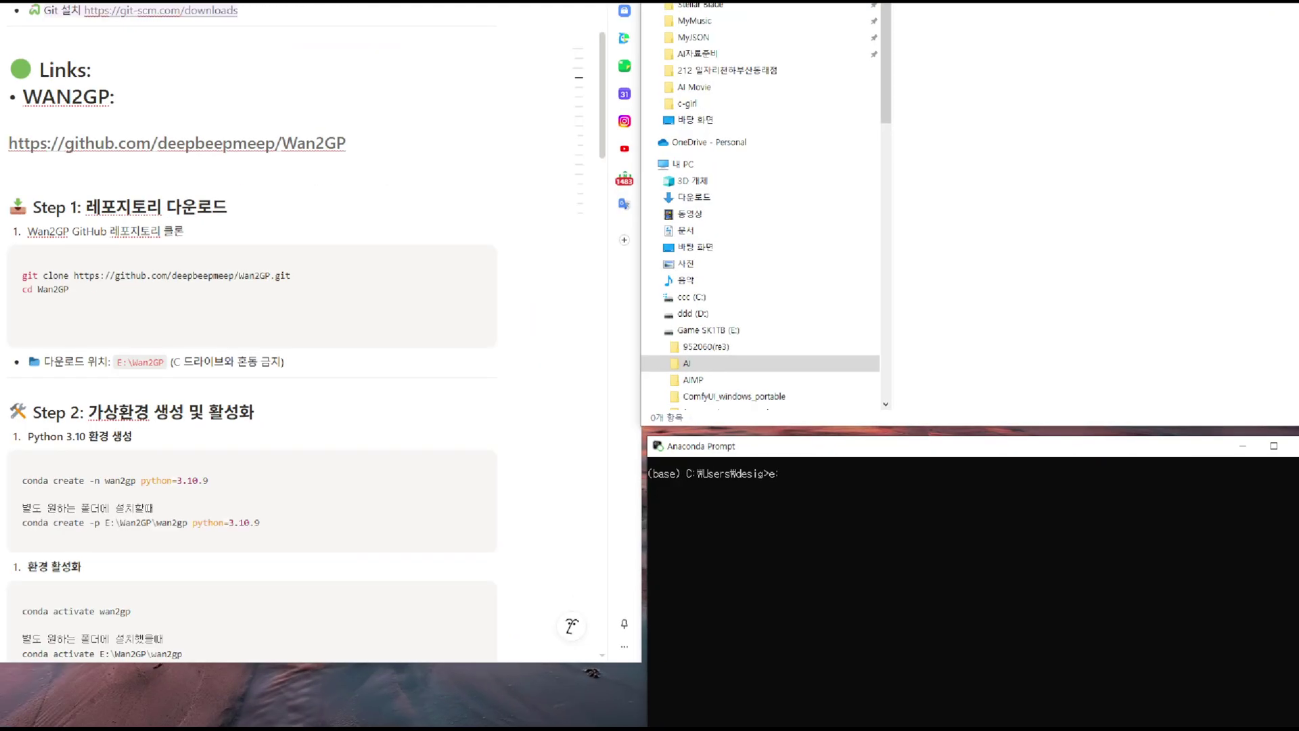
left_click_drag(784, 484, 799, 467)
key("Escape")
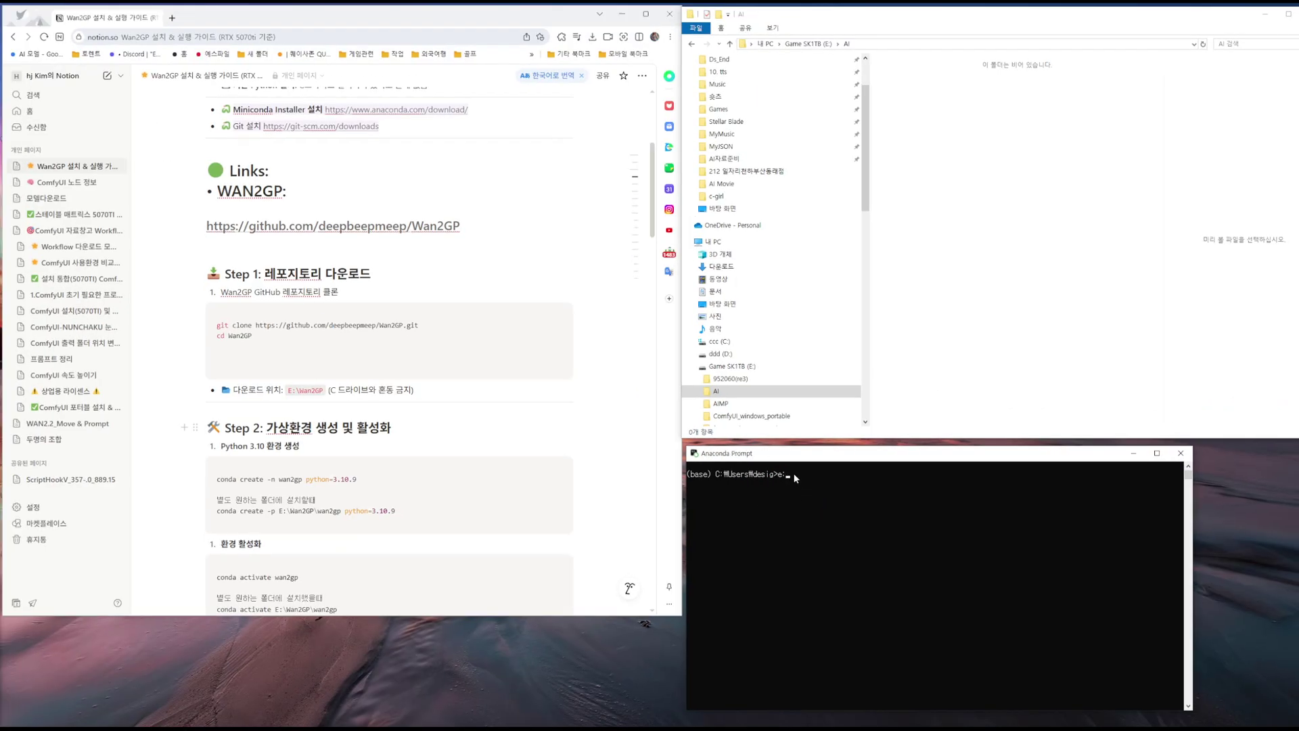
key("Return")
key("ctrl+1")
mouse_move(755, 518)
left_mouse_down()
mouse_move(700, 481)
mouse_move(751, 504)
mouse_move(732, 511)
left_mouse_up()
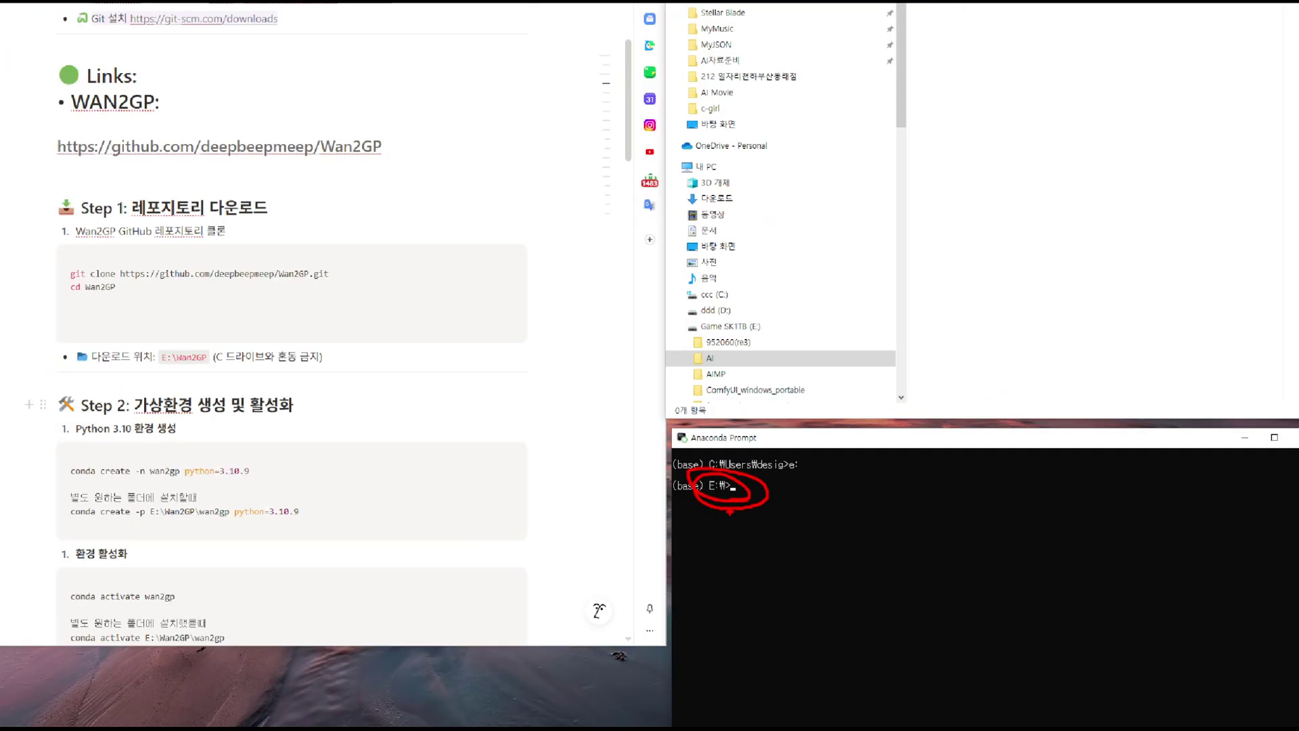
key("Escape")
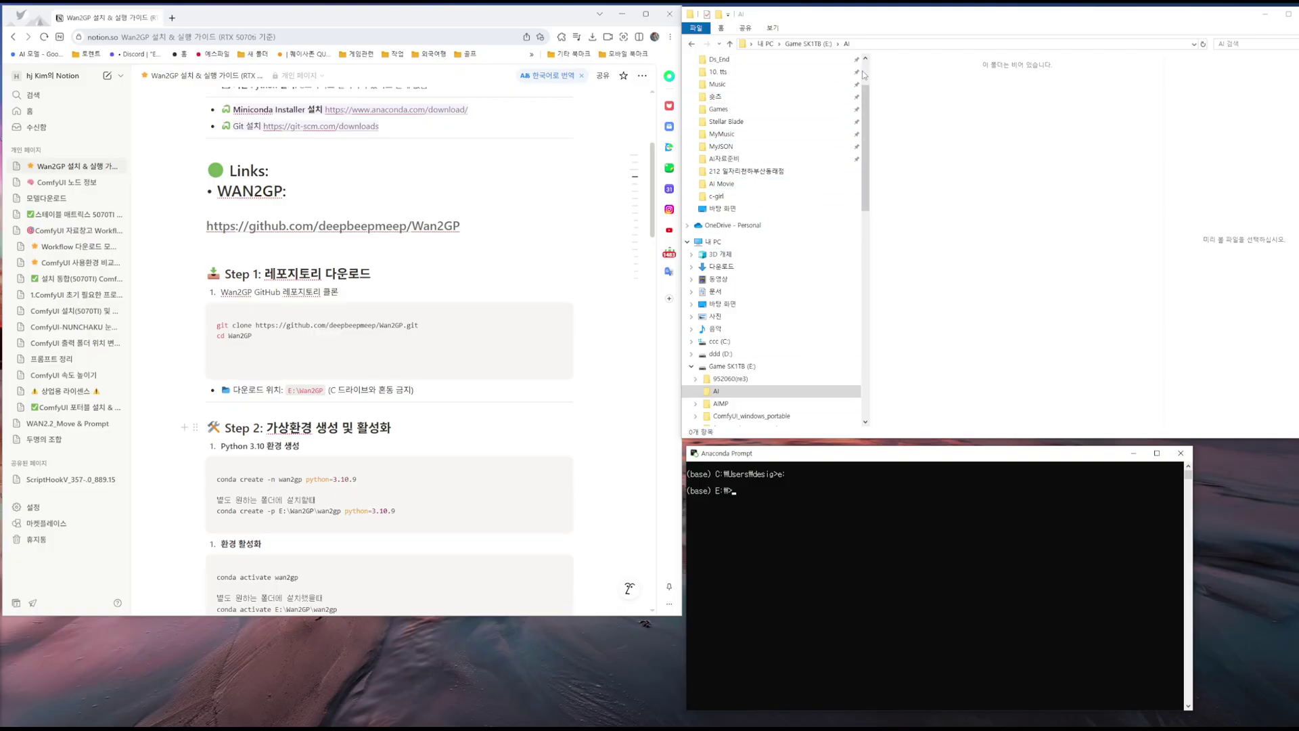
Step: Change into the AI folder with the command "cd ai" and review the directory changes in the prompt
left_click(739, 492)
type("cd ai")
key("Return")
key("ctrl+1")
mouse_move(773, 518)
left_mouse_down()
mouse_move(697, 525)
mouse_move(807, 481)
left_mouse_up()
left_click_drag(863, 447, 714, 545)
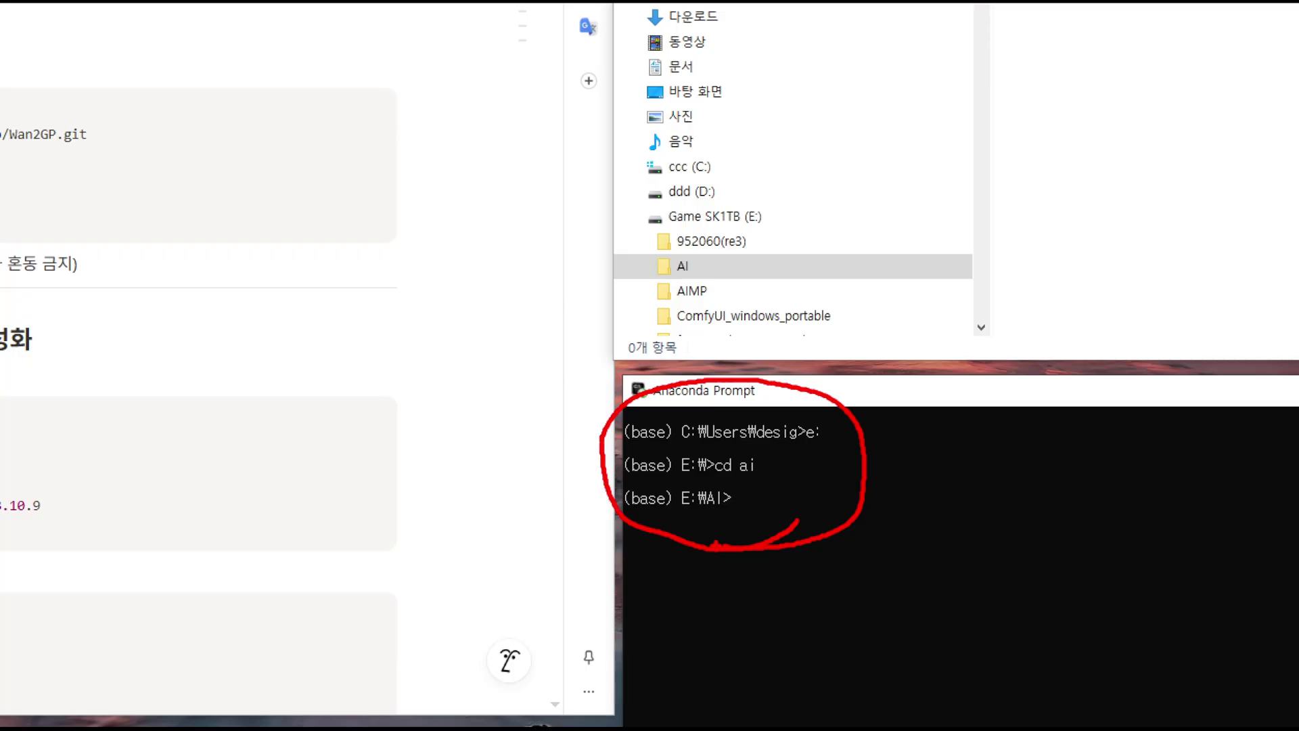
mouse_move(678, 466)
left_mouse_down()
mouse_move(687, 483)
mouse_move(680, 452)
left_mouse_up()
mouse_move(839, 446)
left_mouse_down()
mouse_move(800, 428)
mouse_move(811, 420)
left_mouse_up()
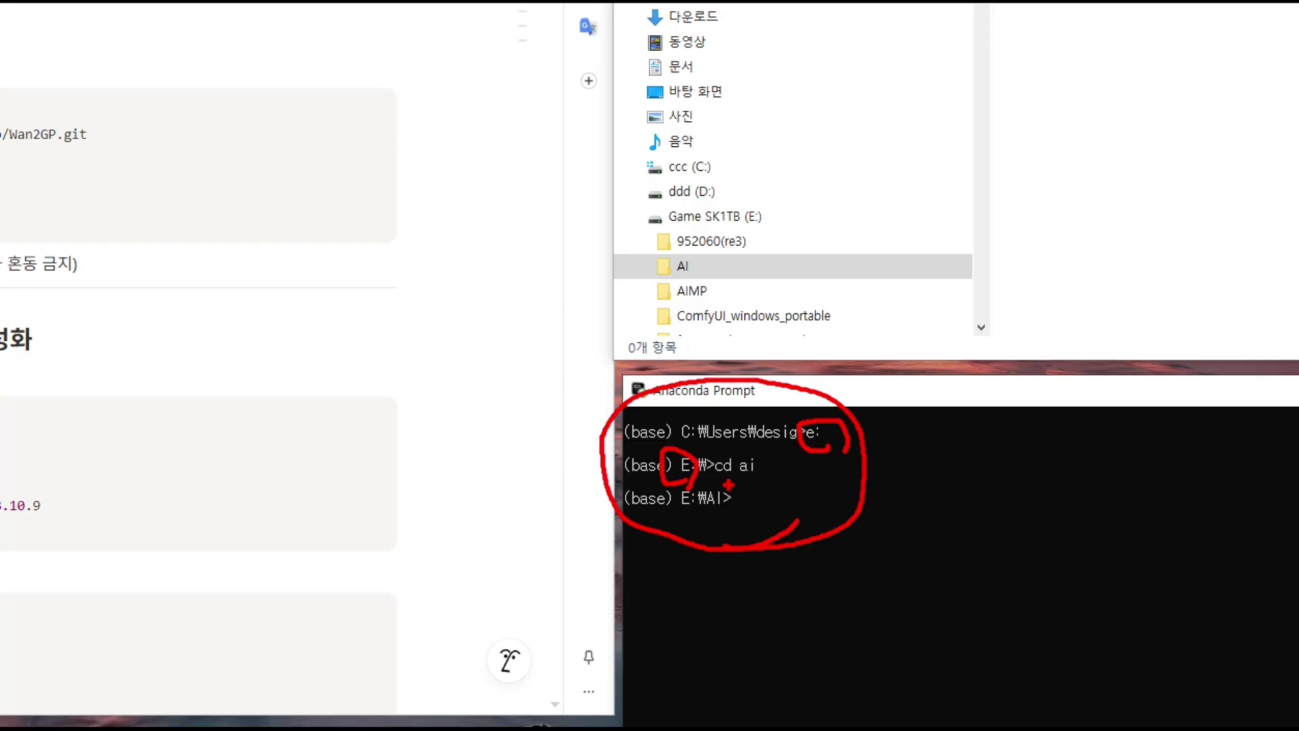
mouse_move(733, 506)
left_mouse_down()
mouse_move(750, 471)
mouse_move(729, 478)
mouse_move(754, 504)
left_mouse_up()
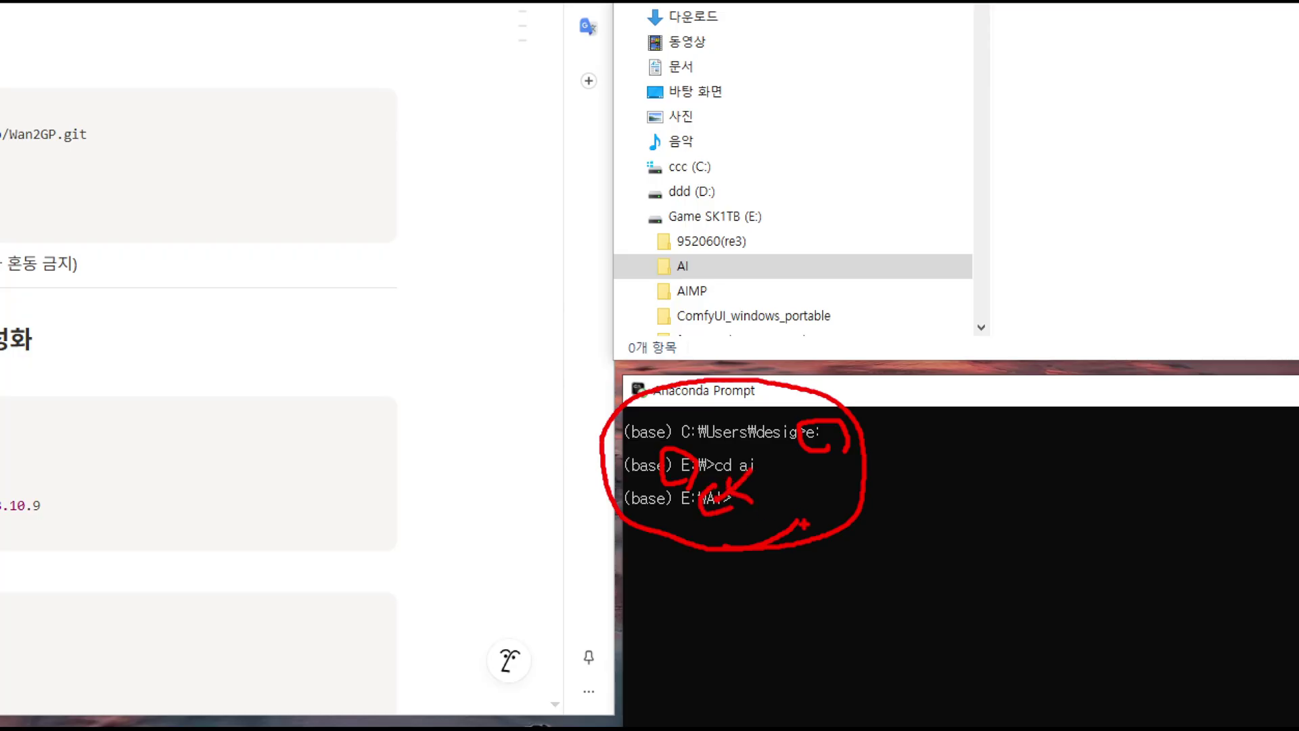
key("Escape")
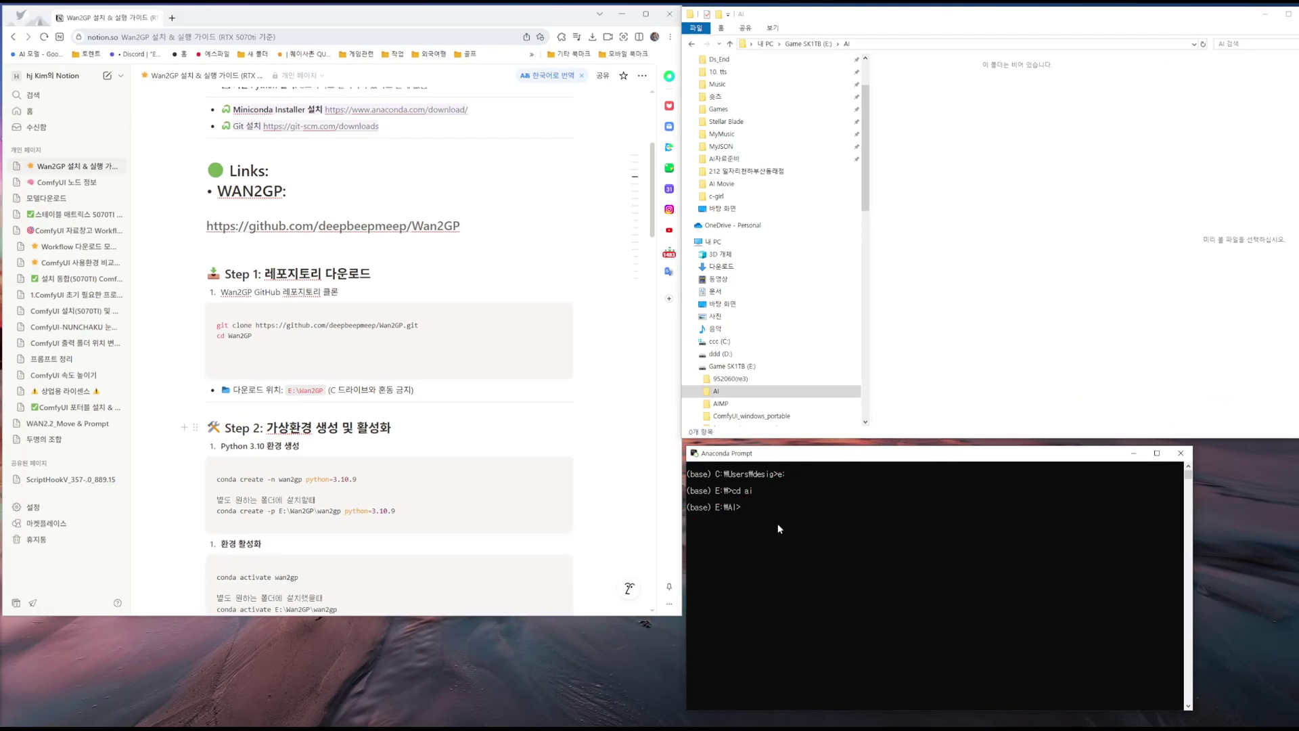
left_click_drag(895, 102, 1052, 327)
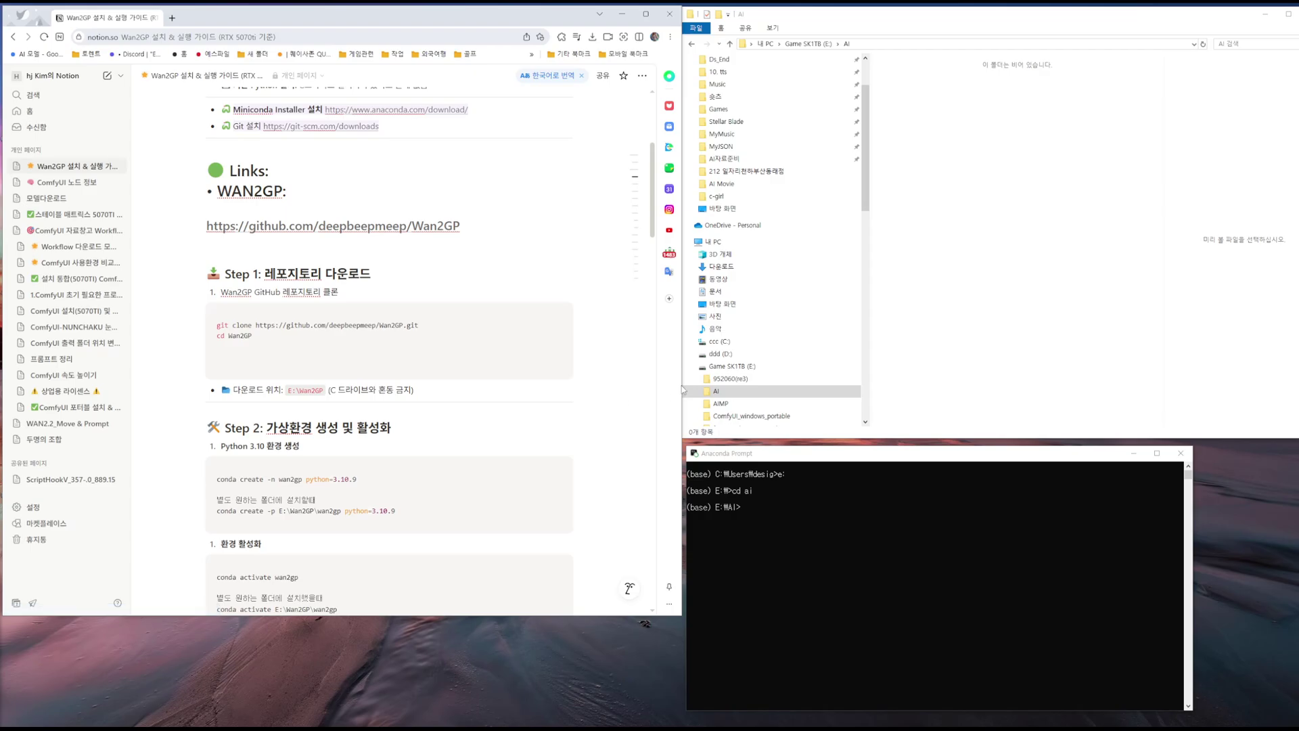
left_click_drag(682, 384, 764, 385)
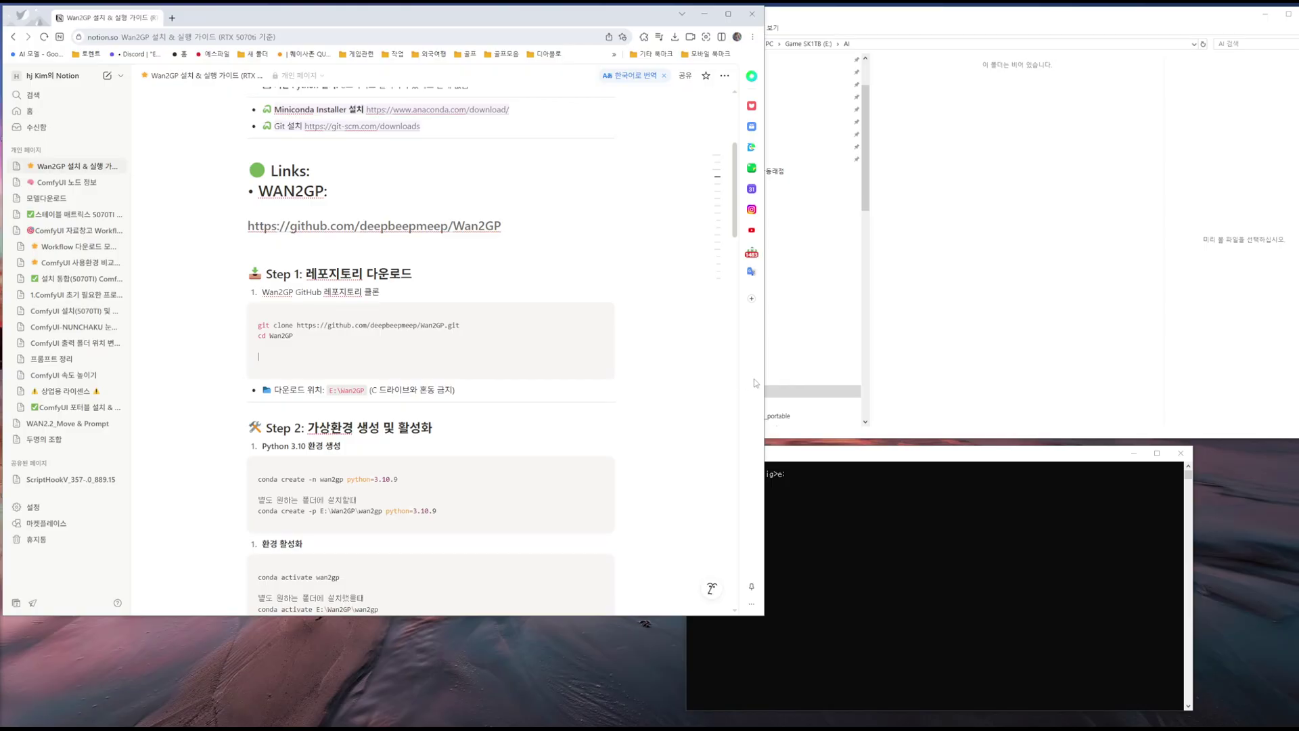
left_click_drag(766, 380, 683, 379)
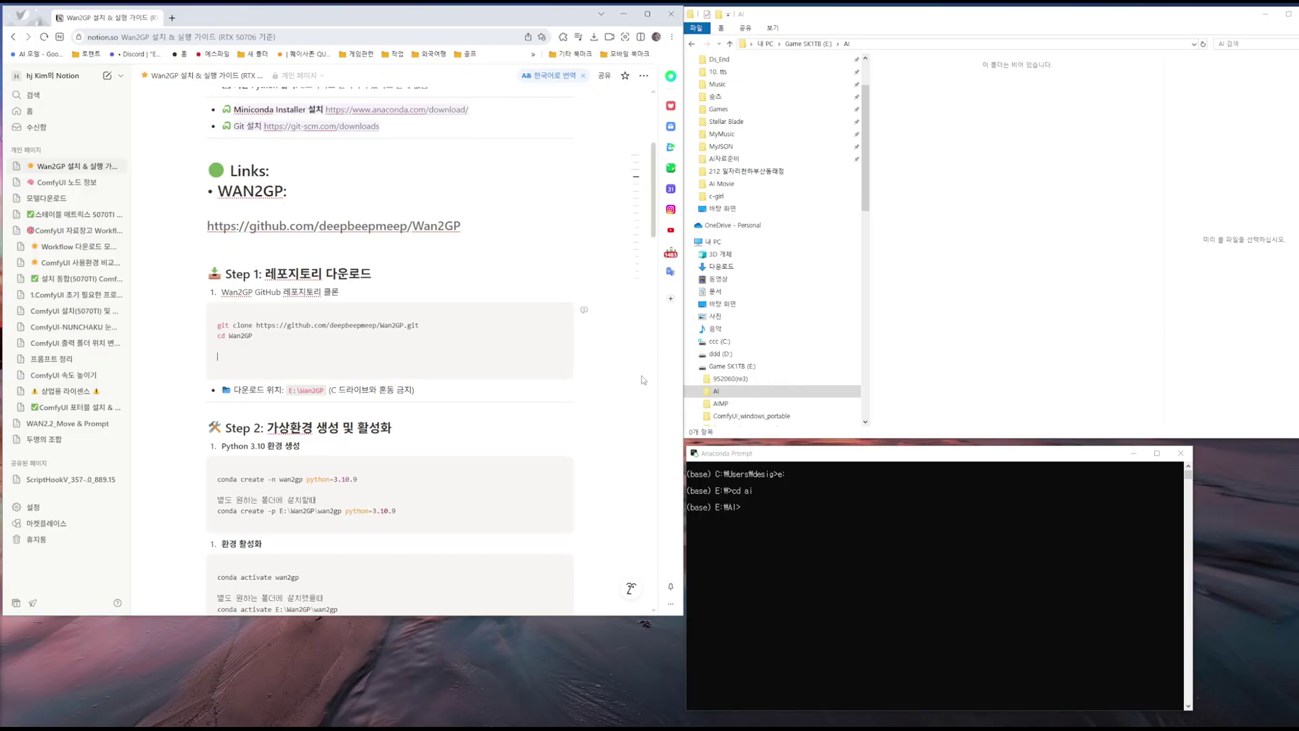
left_click(270, 356)
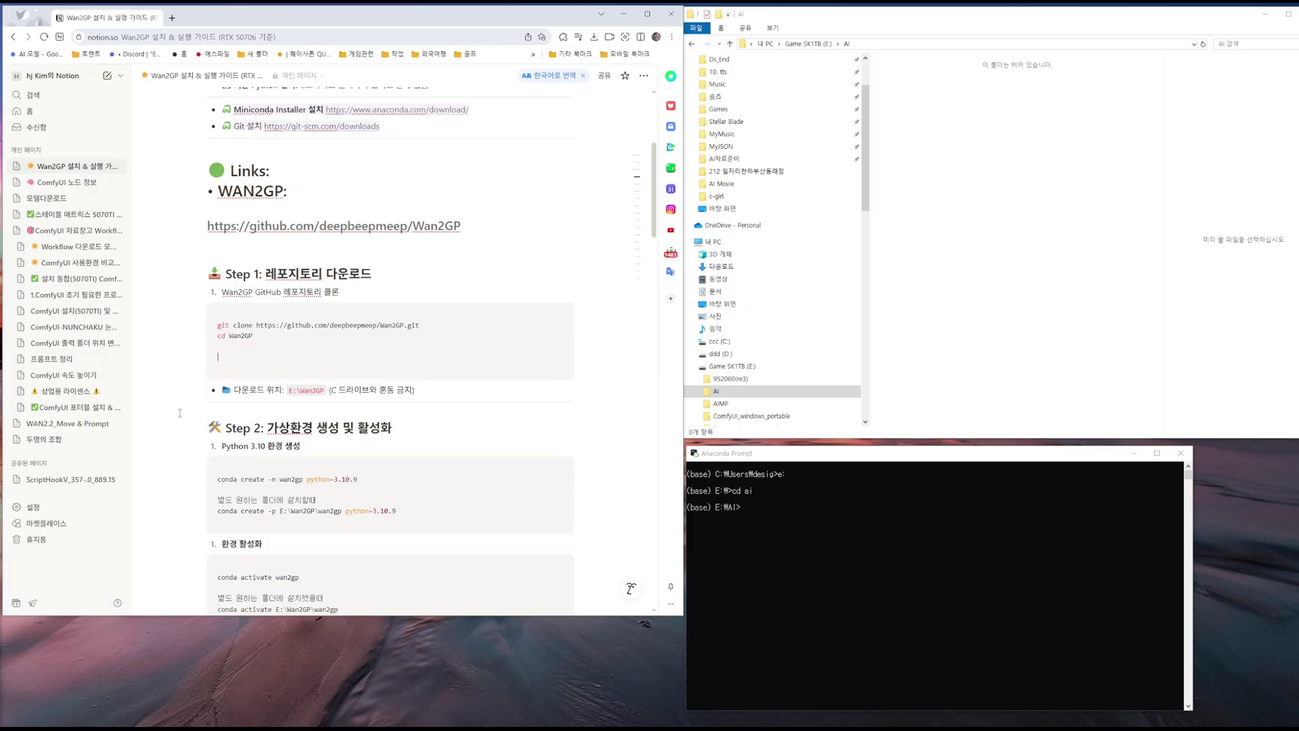
scroll(175, 412, "down", 3)
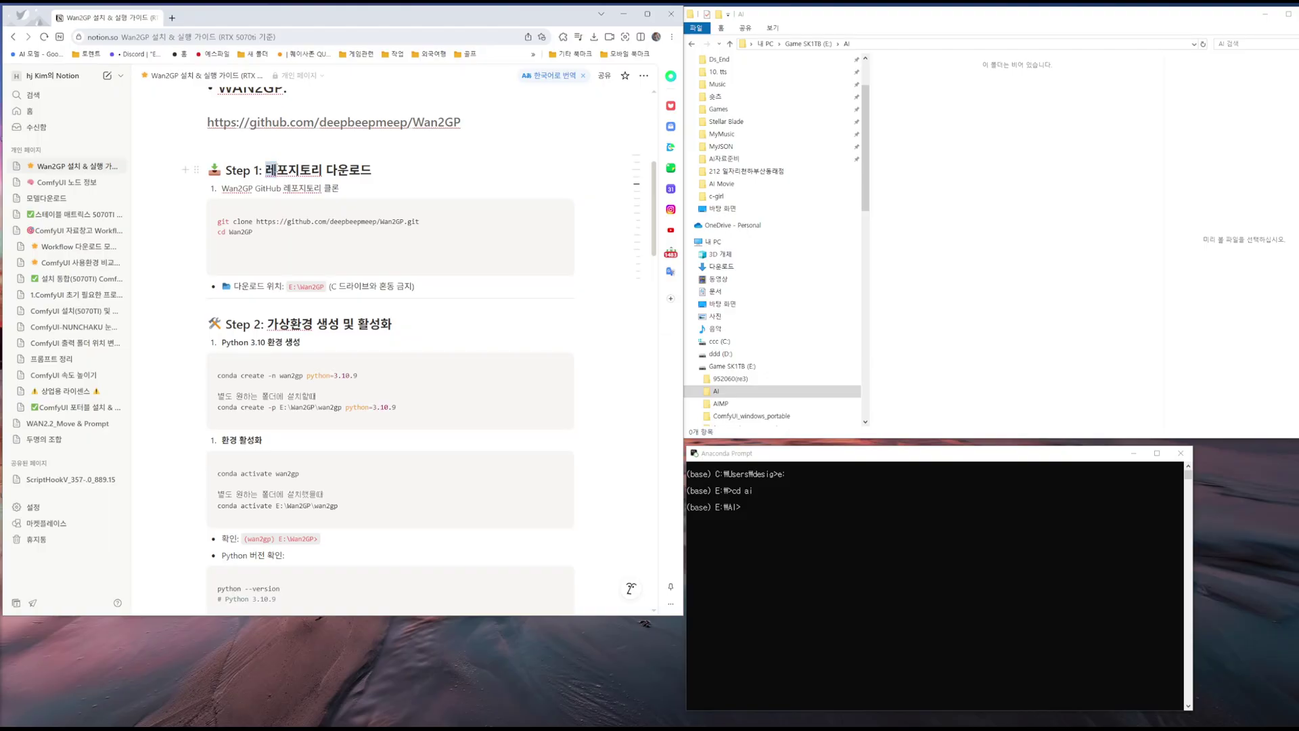
left_click_drag(265, 169, 371, 170)
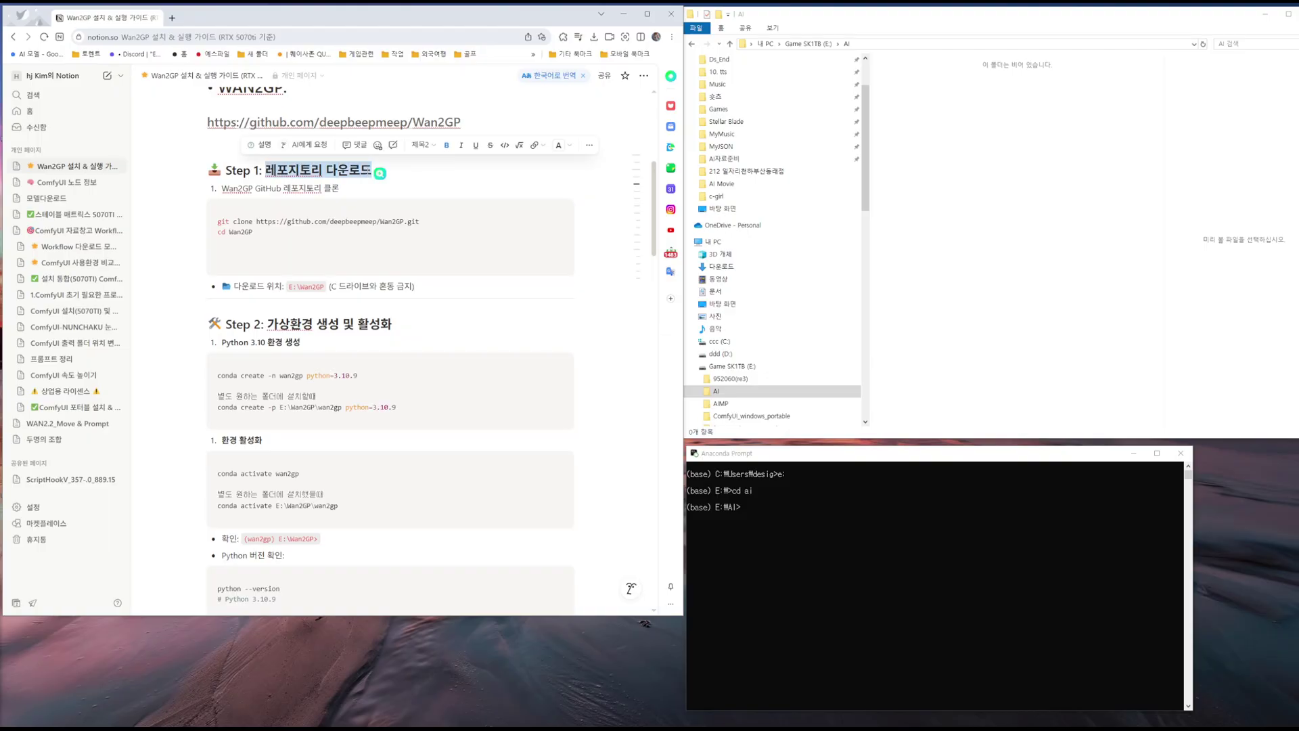
left_click_drag(218, 222, 423, 231)
key("ctrl+c")
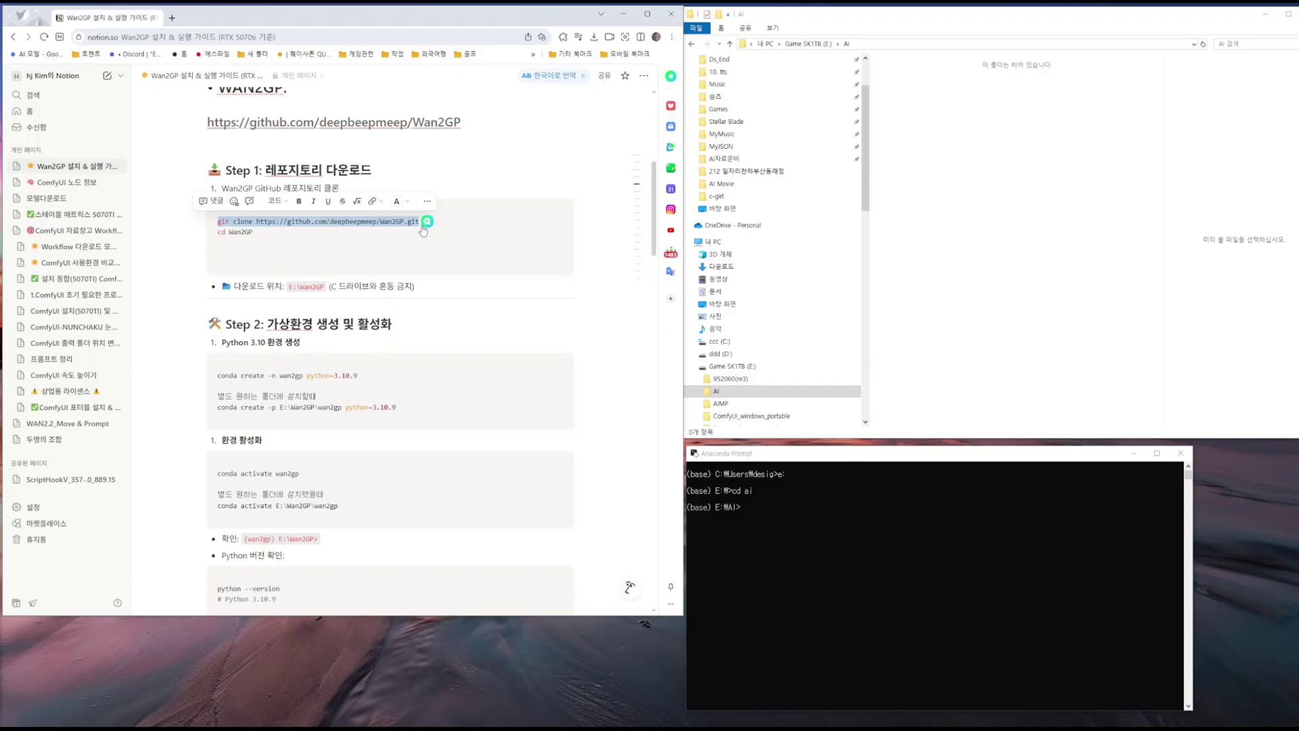
left_click(753, 509)
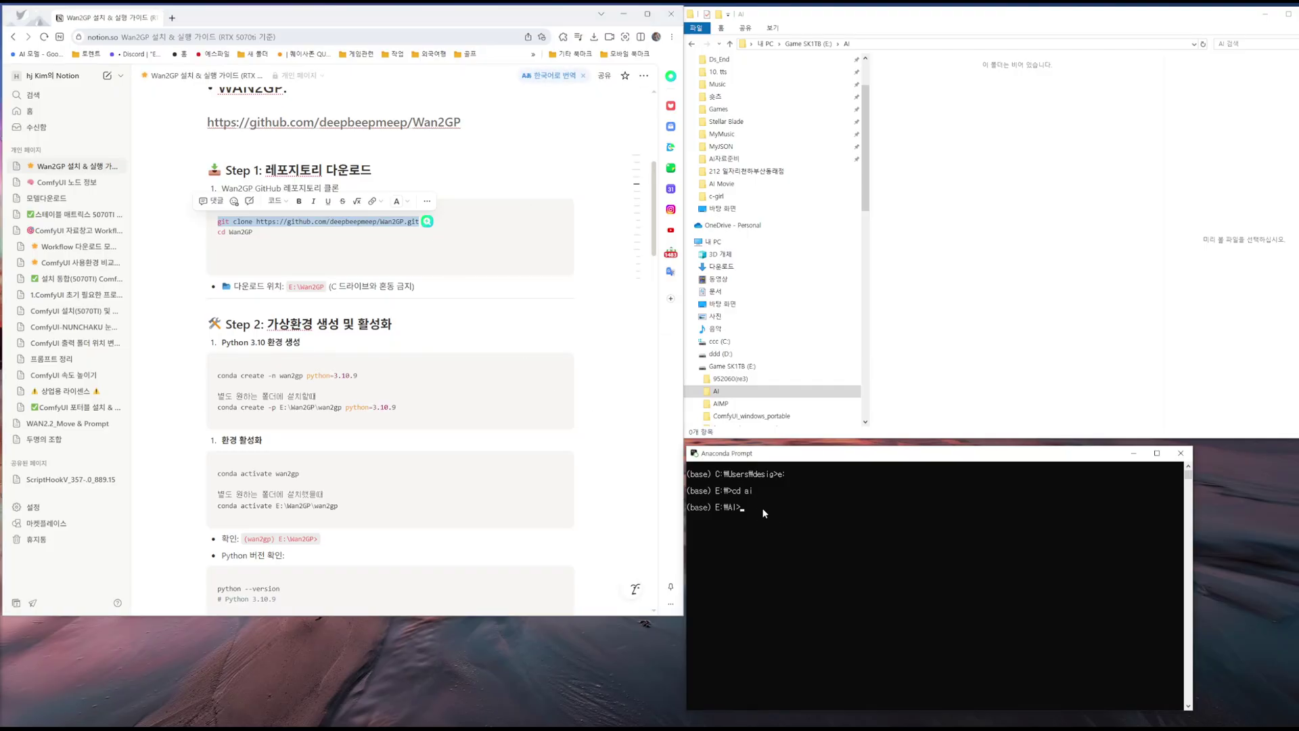
key("ctrl+v")
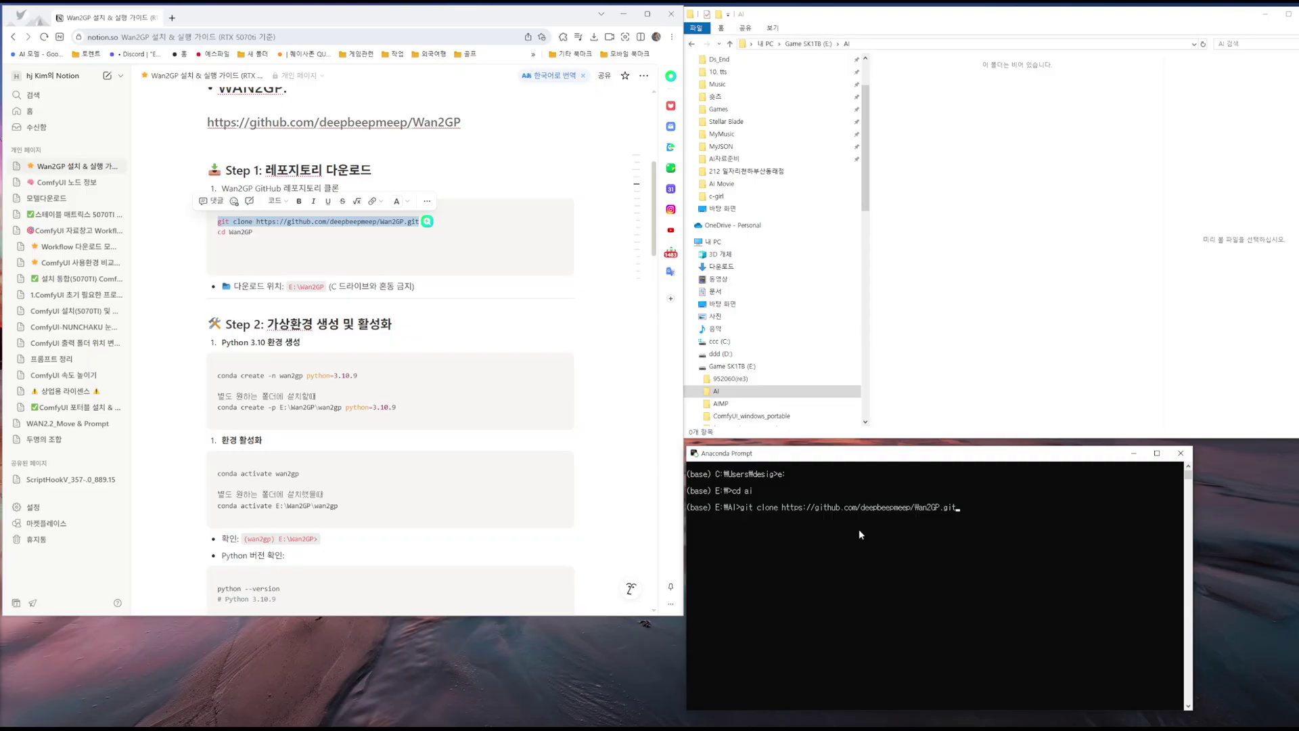
key("Return")
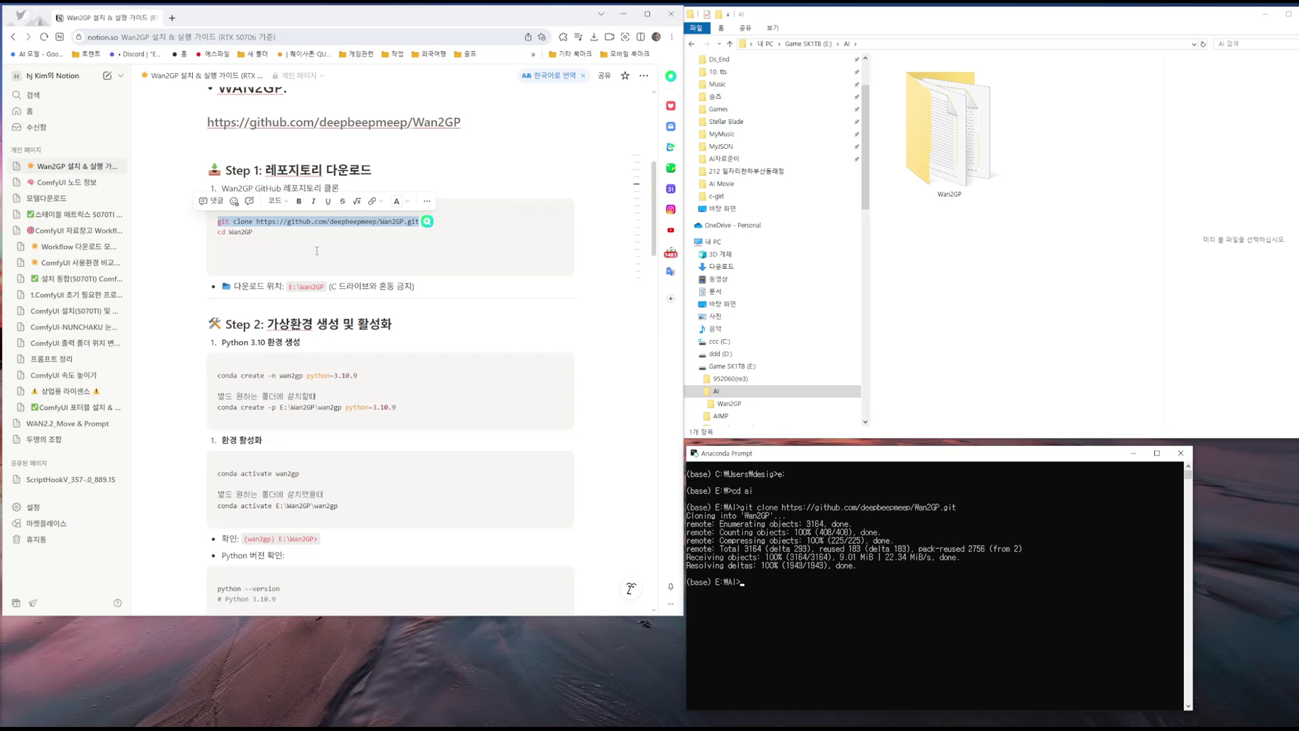
left_click(932, 127)
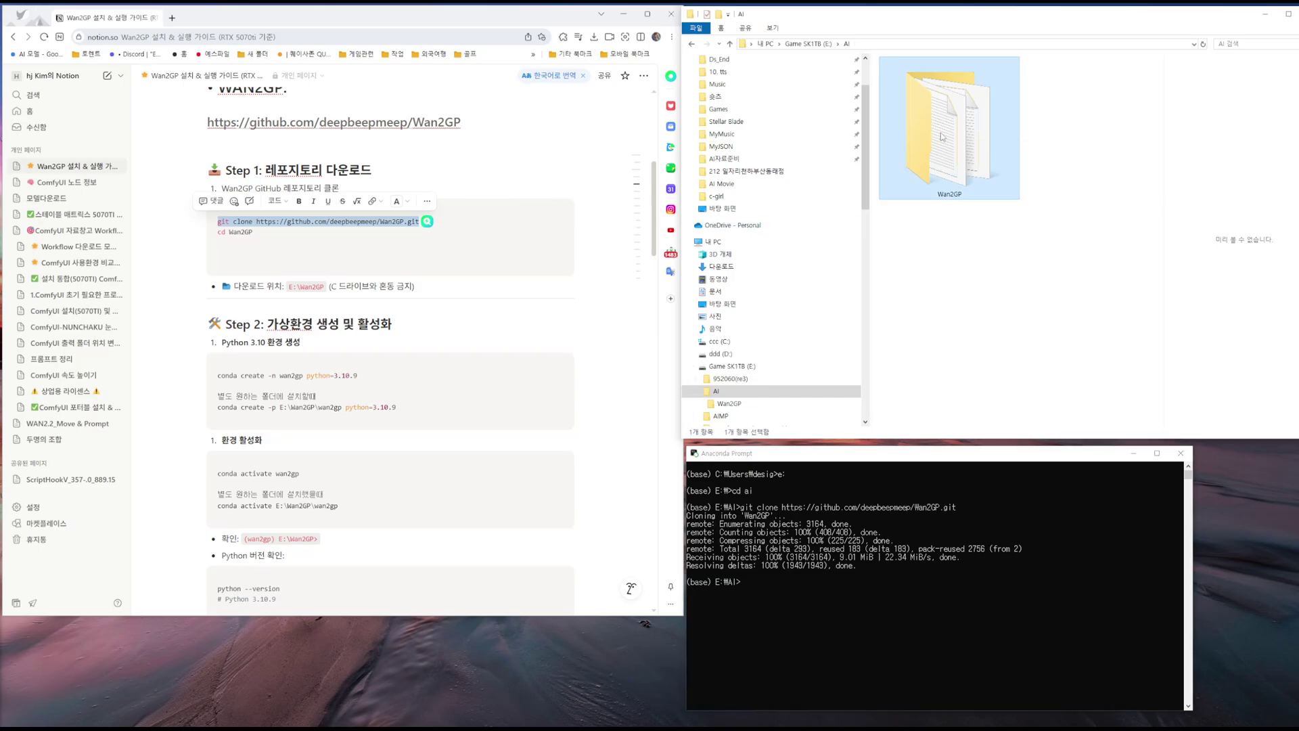
double_click(938, 138)
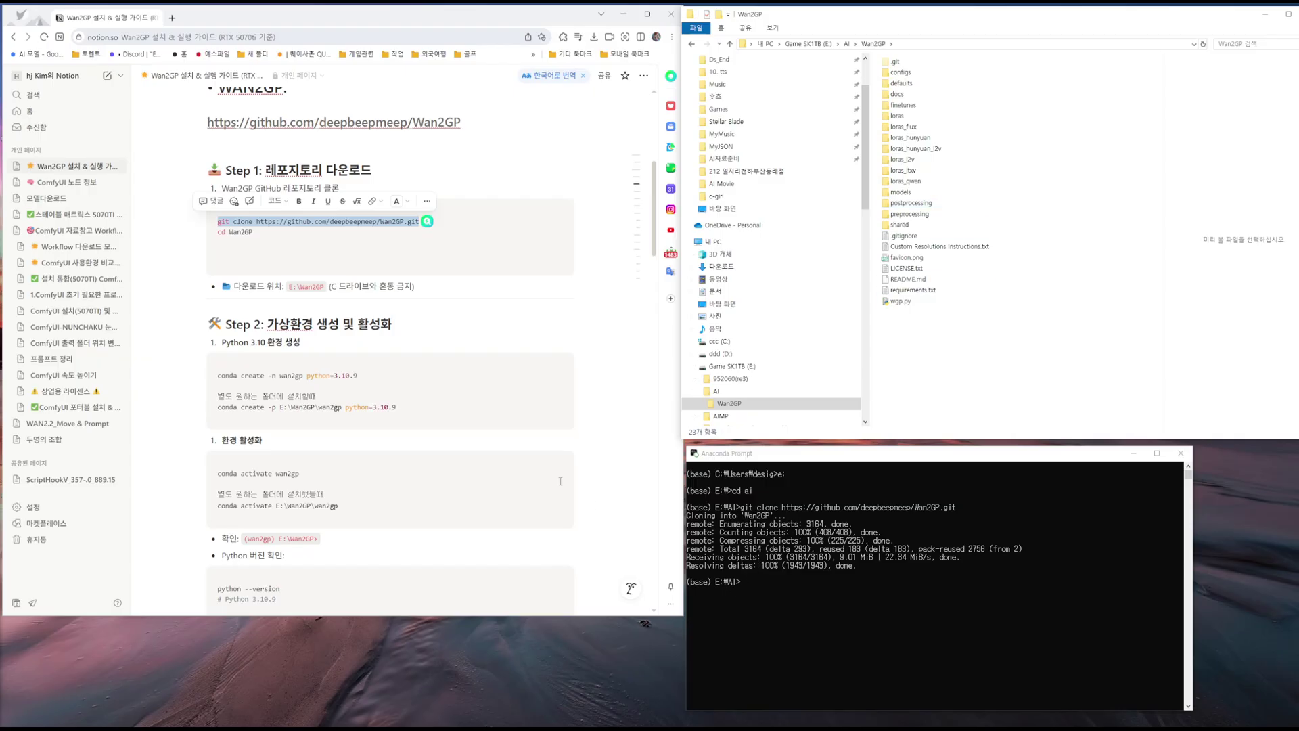
Step: Change into the cloned folder with the Step 1 command "cd Wan2GP" in Anaconda Prompt and check the resulting prompt
mouse_move(220, 233)
left_mouse_down()
mouse_move(264, 234)
mouse_move(280, 257)
left_mouse_up()
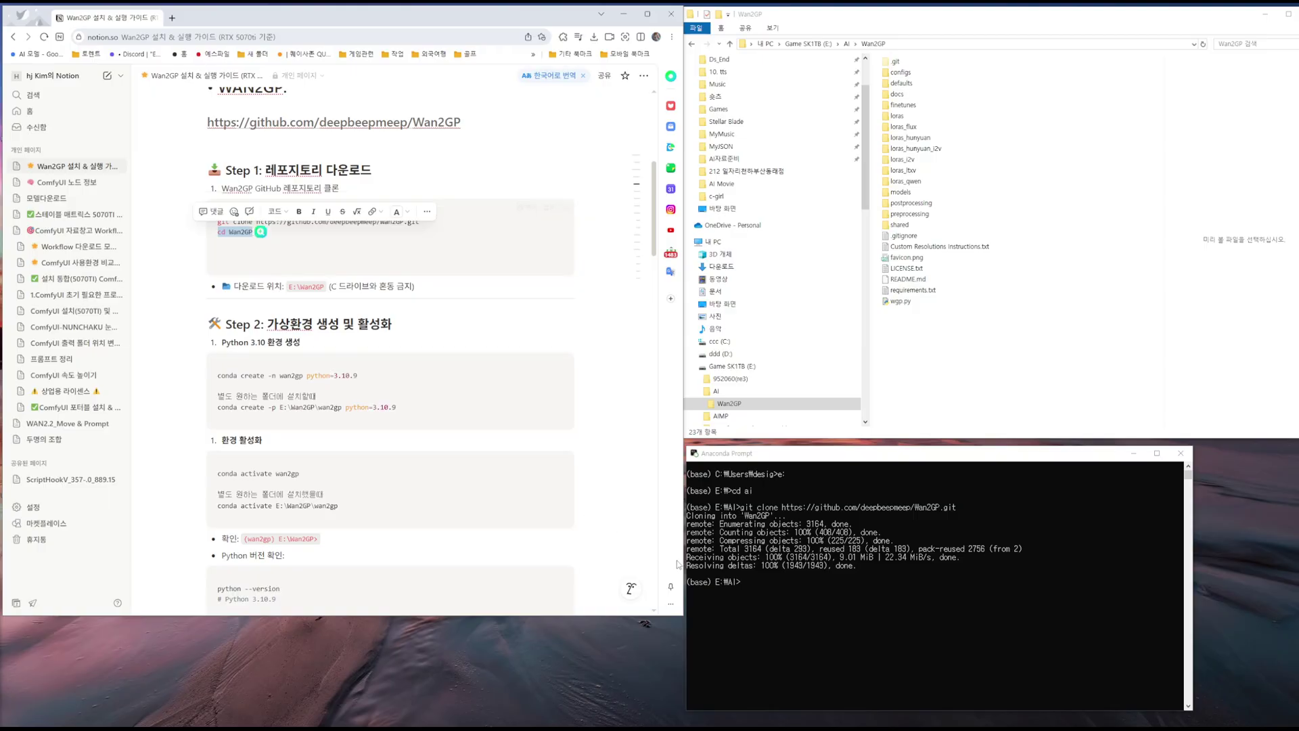
left_click(773, 596)
key("Return")
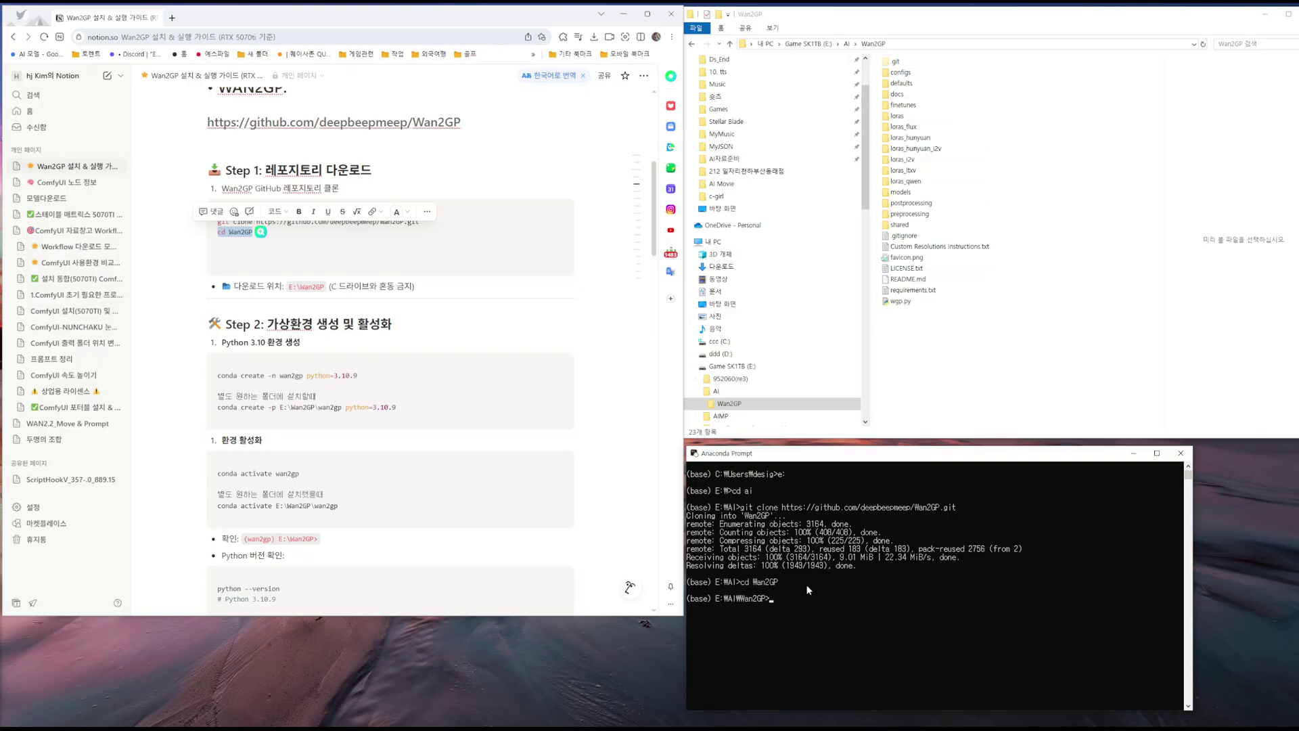
key("ctrl+1")
left_click(854, 594)
mouse_move(841, 683)
left_mouse_down()
mouse_move(531, 527)
mouse_move(505, 495)
left_mouse_up()
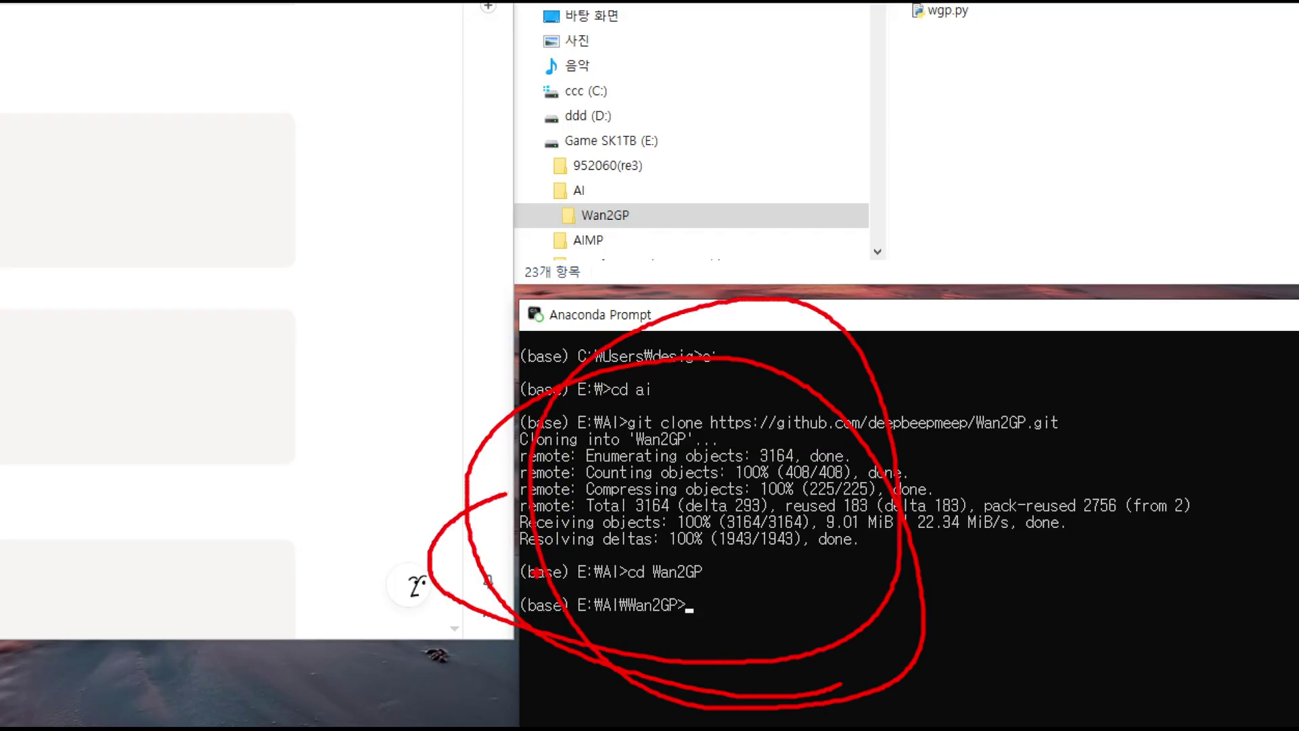
key("Escape")
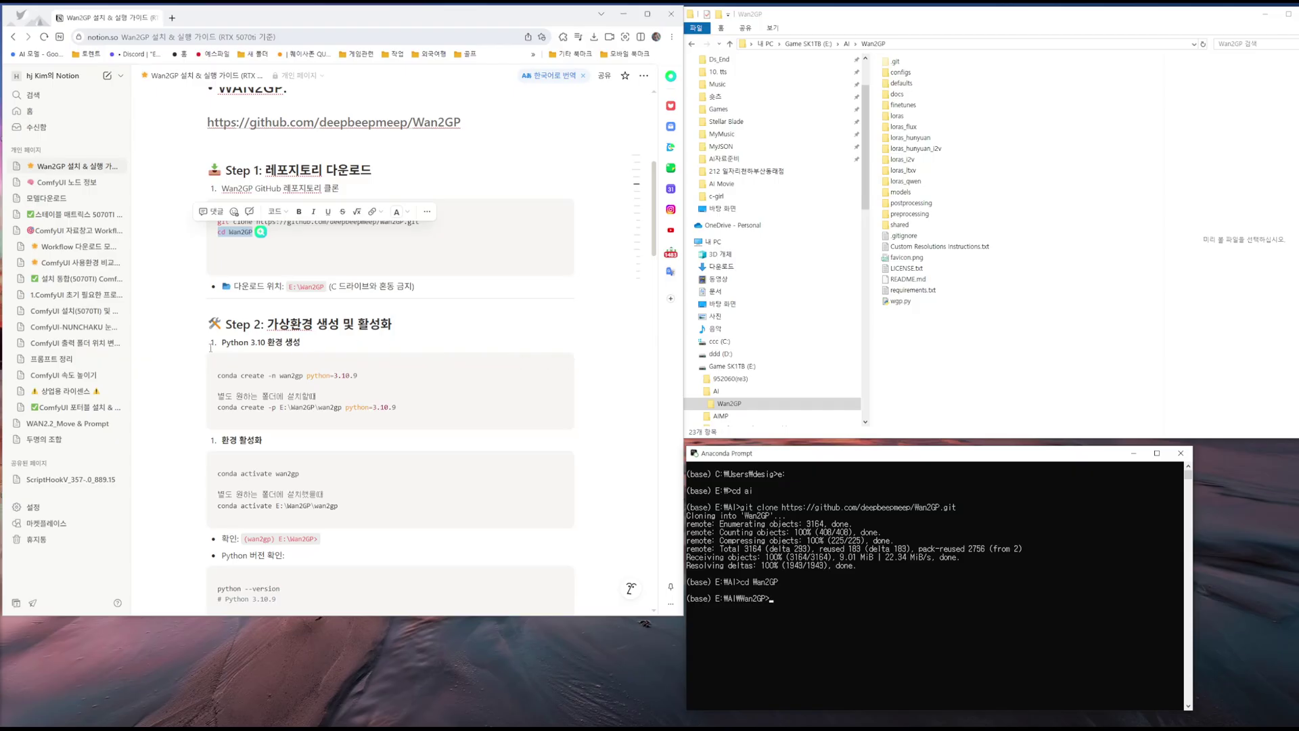
Step: Review the Python 3.10 environment creation commands in Step 2 of the setup notes, especially the custom-folder variant
key("ctrl+1")
left_click(211, 376)
left_click_drag(176, 284, 977, 504)
key("Escape")
left_click_drag(218, 396, 408, 414)
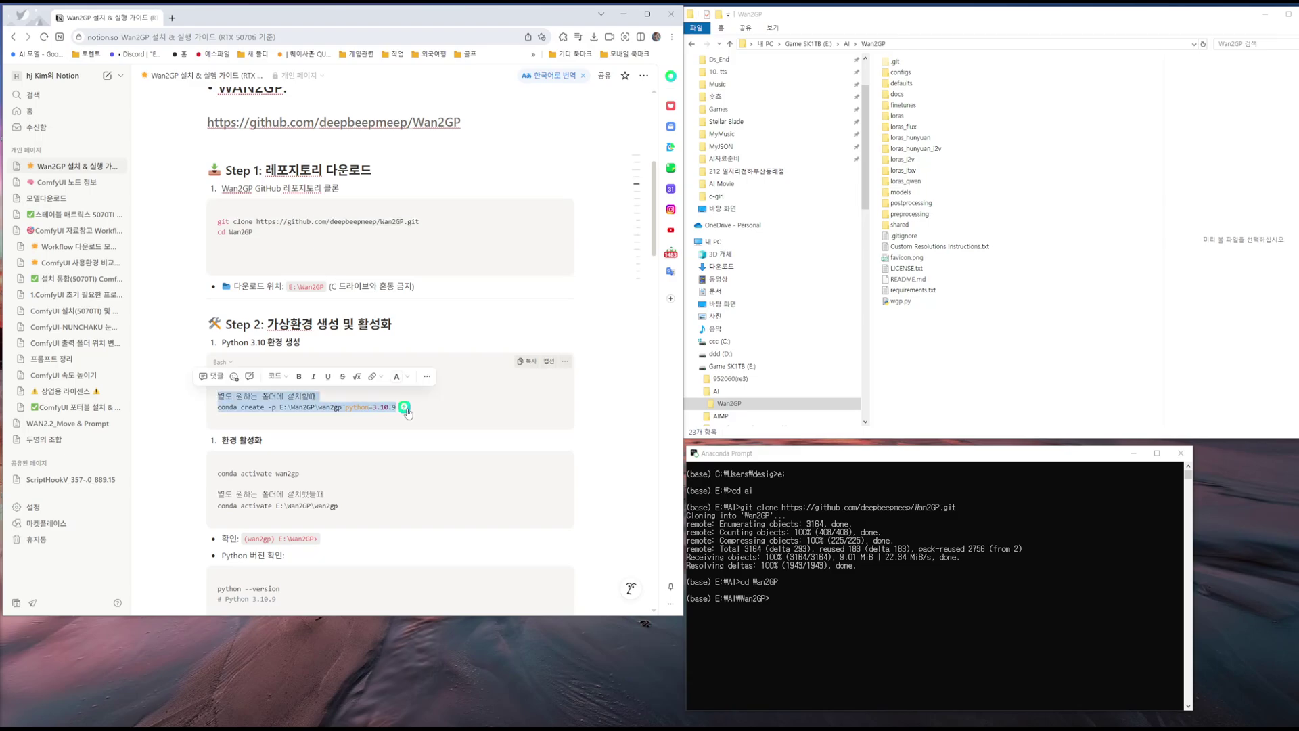
left_click(458, 385)
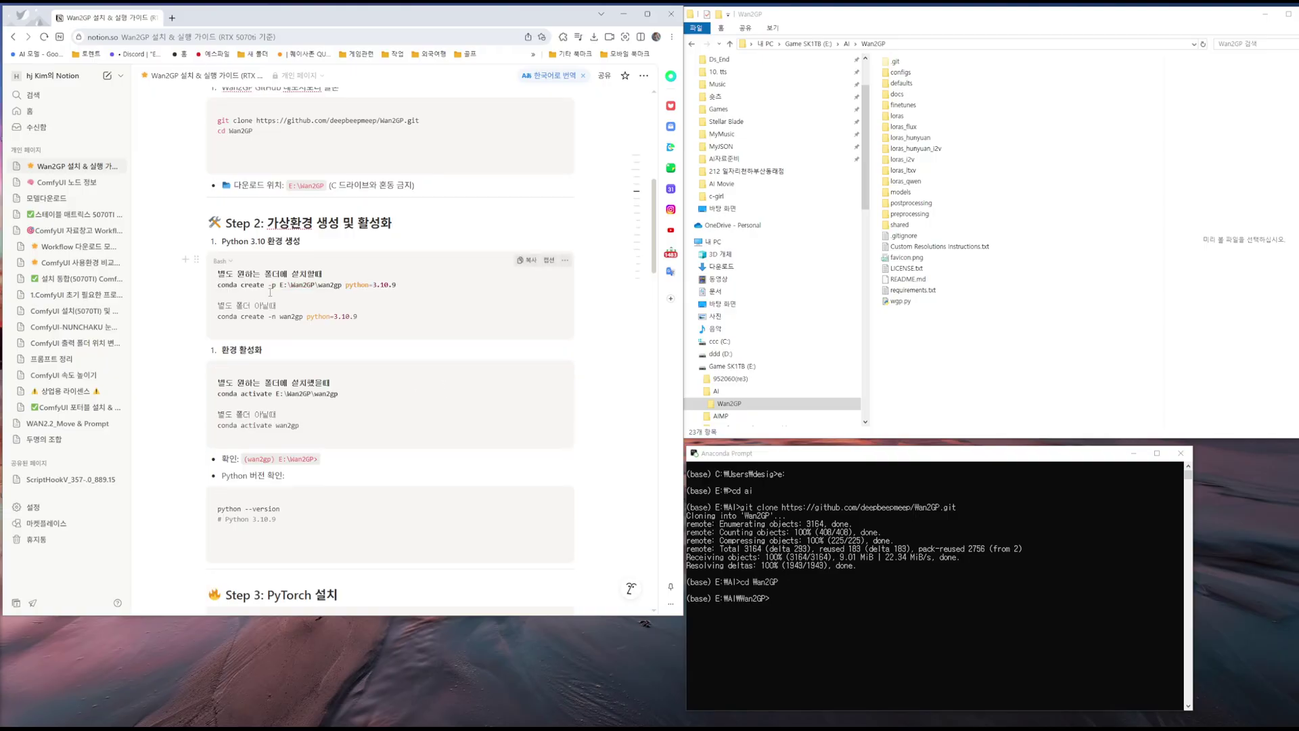
Step: Colour the custom-folder description lines above the conda create -p and the matching conda activate command blue in the Step 2 notes
left_click_drag(216, 273, 327, 274)
left_click(397, 254)
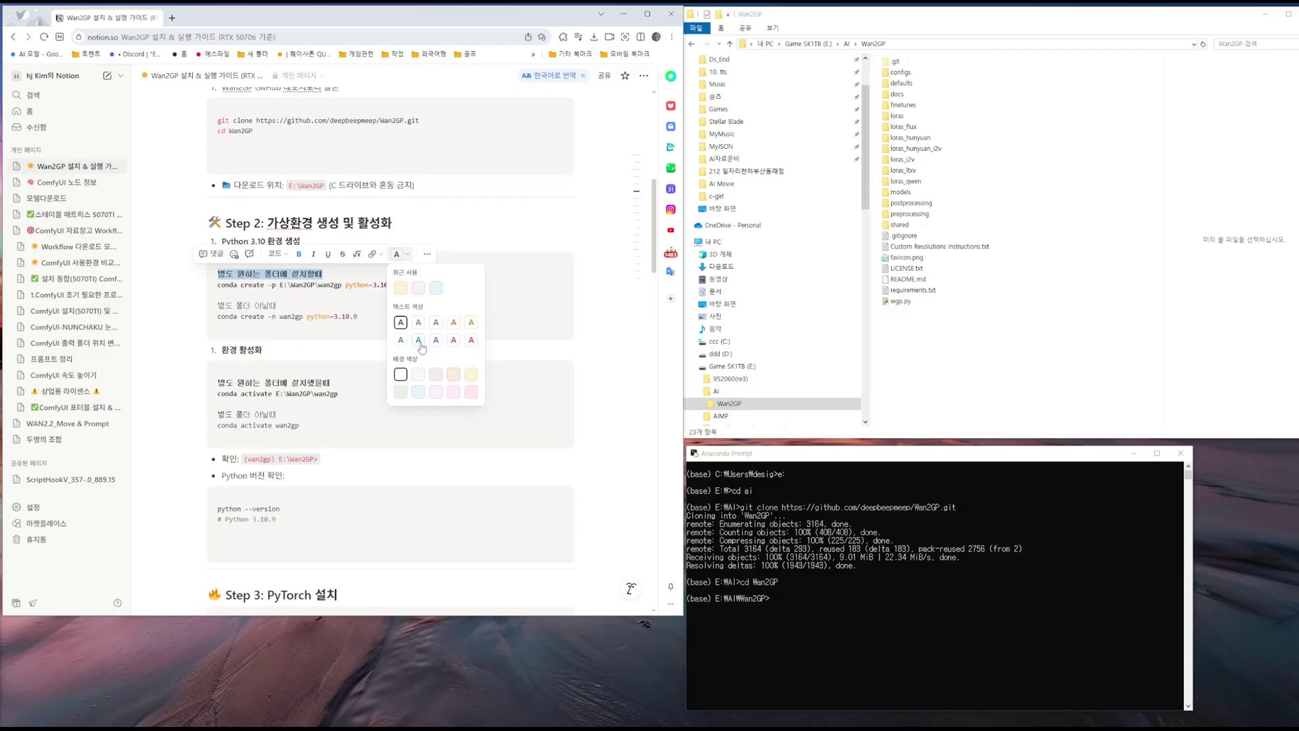
left_click(219, 385)
left_click_drag(218, 383, 332, 384)
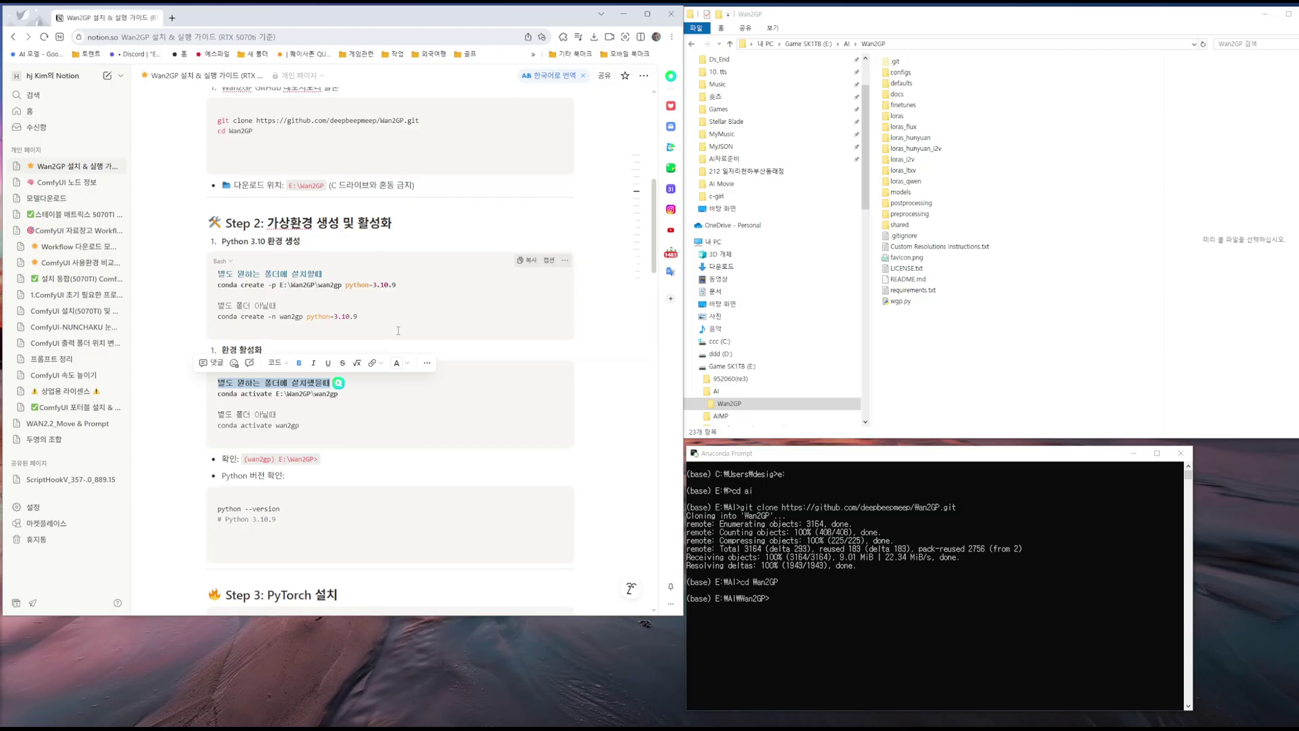
left_click(398, 362)
left_click(418, 449)
left_click(499, 313)
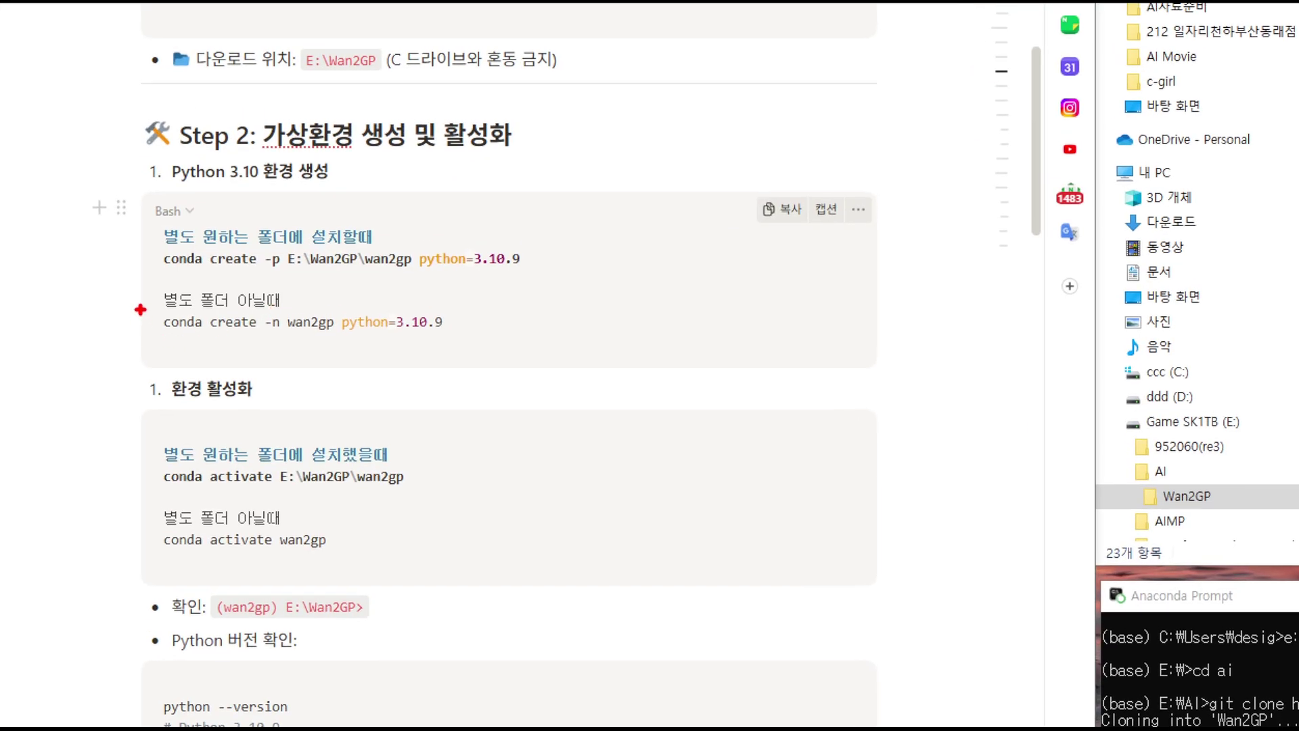
Step: Compare the default "conda create -n wan2gp python=3.10.9" command and its activation command with the custom-folder variant in Step 2
mouse_move(205, 310)
left_mouse_down()
mouse_move(484, 341)
mouse_move(256, 294)
mouse_move(134, 332)
left_mouse_up()
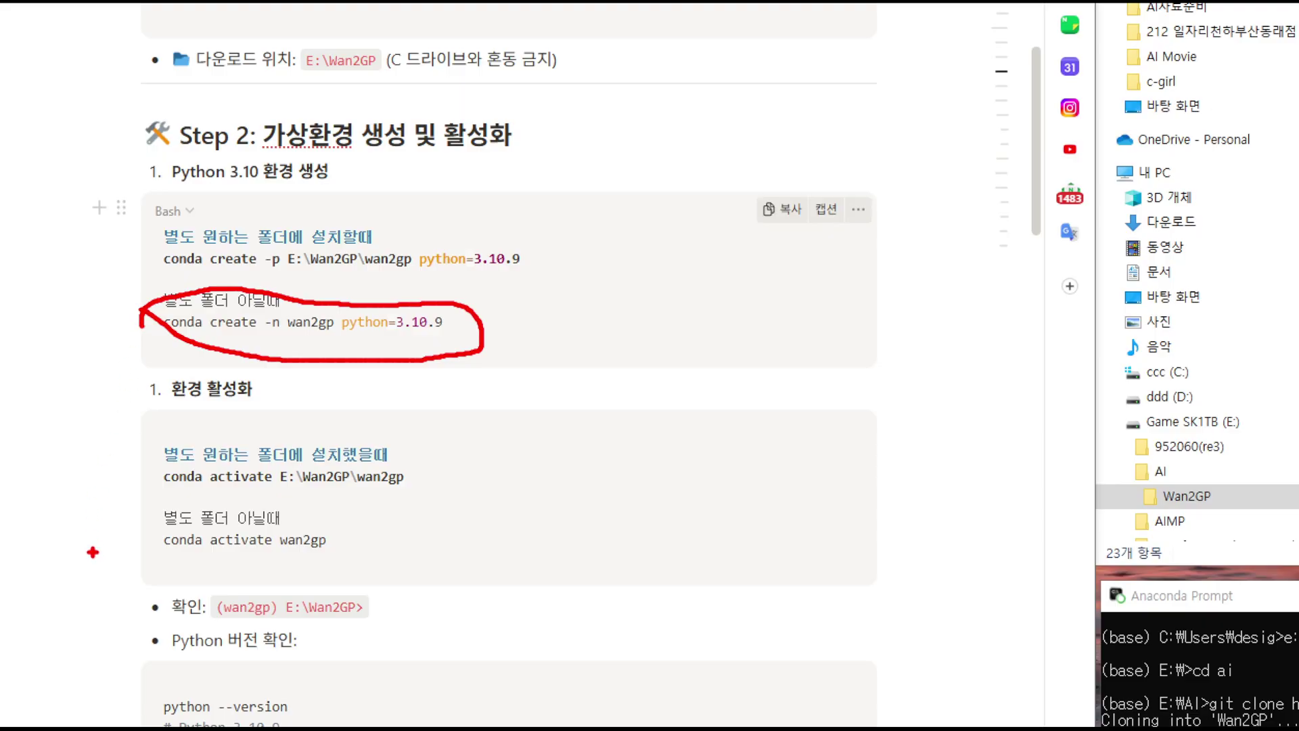
mouse_move(148, 344)
left_mouse_down()
mouse_move(246, 347)
mouse_move(348, 323)
mouse_move(310, 297)
mouse_move(287, 303)
mouse_move(318, 349)
left_mouse_up()
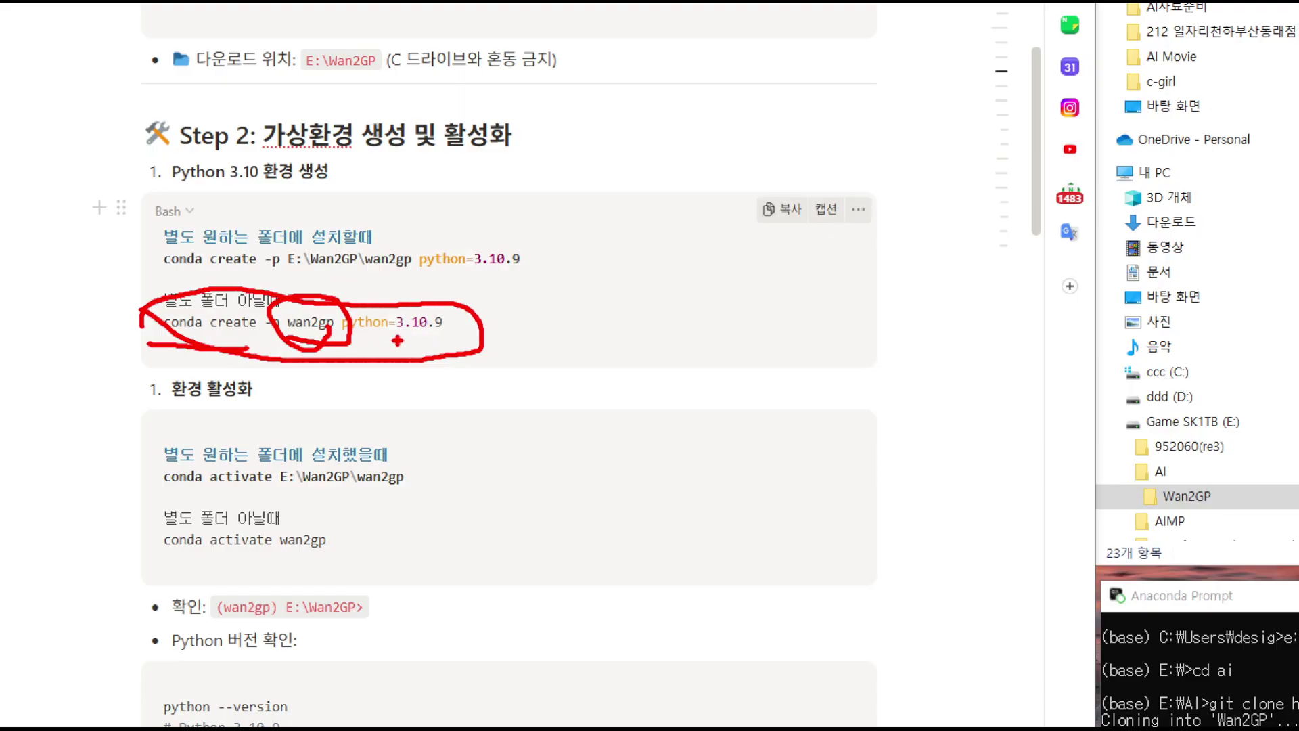
mouse_move(563, 328)
left_mouse_down()
mouse_move(706, 314)
mouse_move(719, 333)
mouse_move(688, 350)
left_mouse_up()
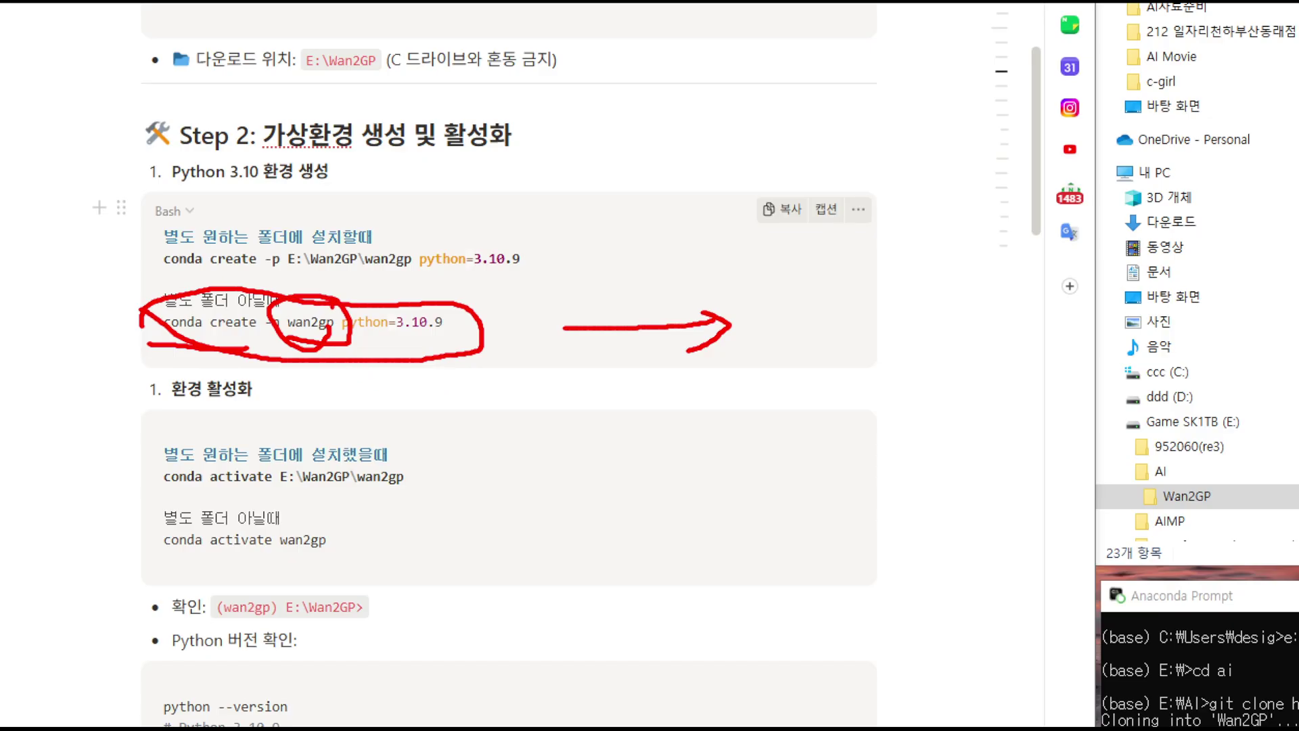
left_click_drag(405, 301, 431, 311)
mouse_move(314, 357)
left_mouse_down()
mouse_move(320, 518)
mouse_move(365, 475)
left_mouse_up()
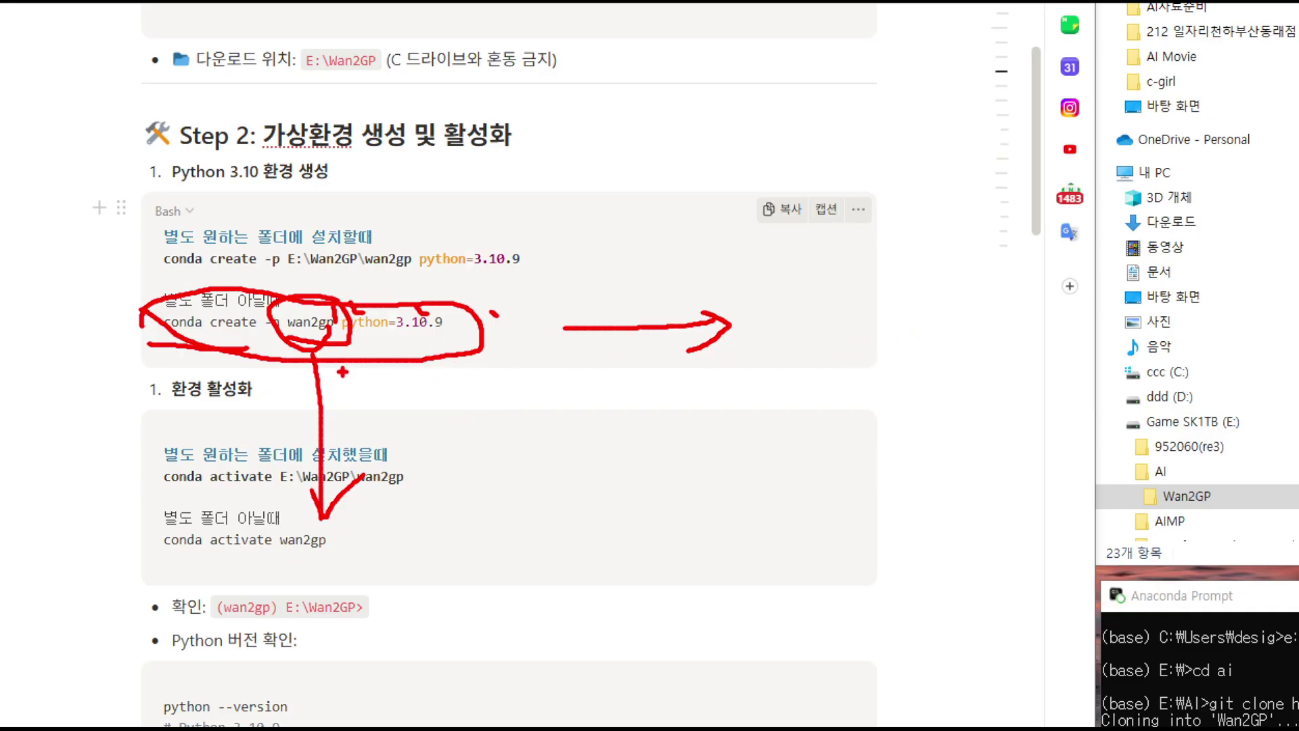
mouse_move(130, 348)
left_mouse_down()
mouse_move(913, 359)
mouse_move(919, 330)
mouse_move(953, 315)
left_mouse_up()
left_click_drag(866, 331, 964, 393)
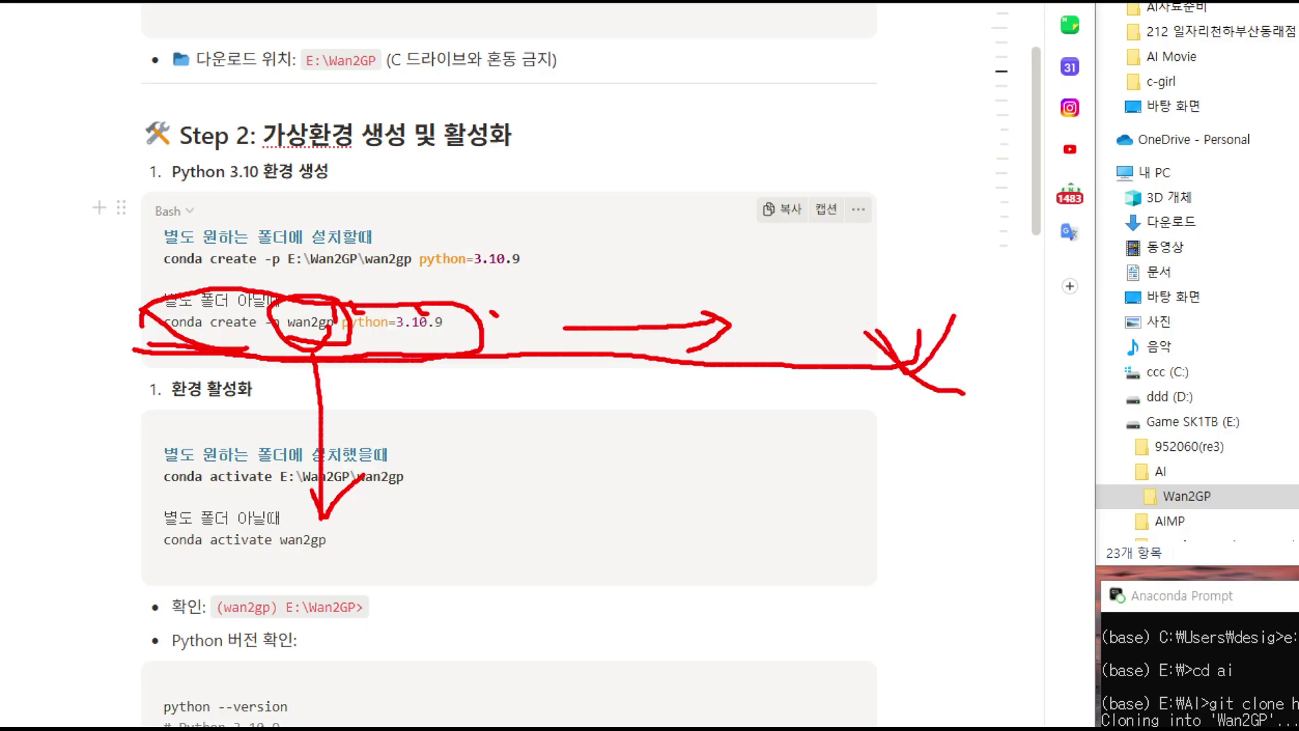
mouse_move(181, 289)
left_mouse_down()
mouse_move(147, 285)
mouse_move(140, 218)
mouse_move(396, 196)
mouse_move(581, 220)
mouse_move(525, 288)
mouse_move(477, 298)
left_mouse_up()
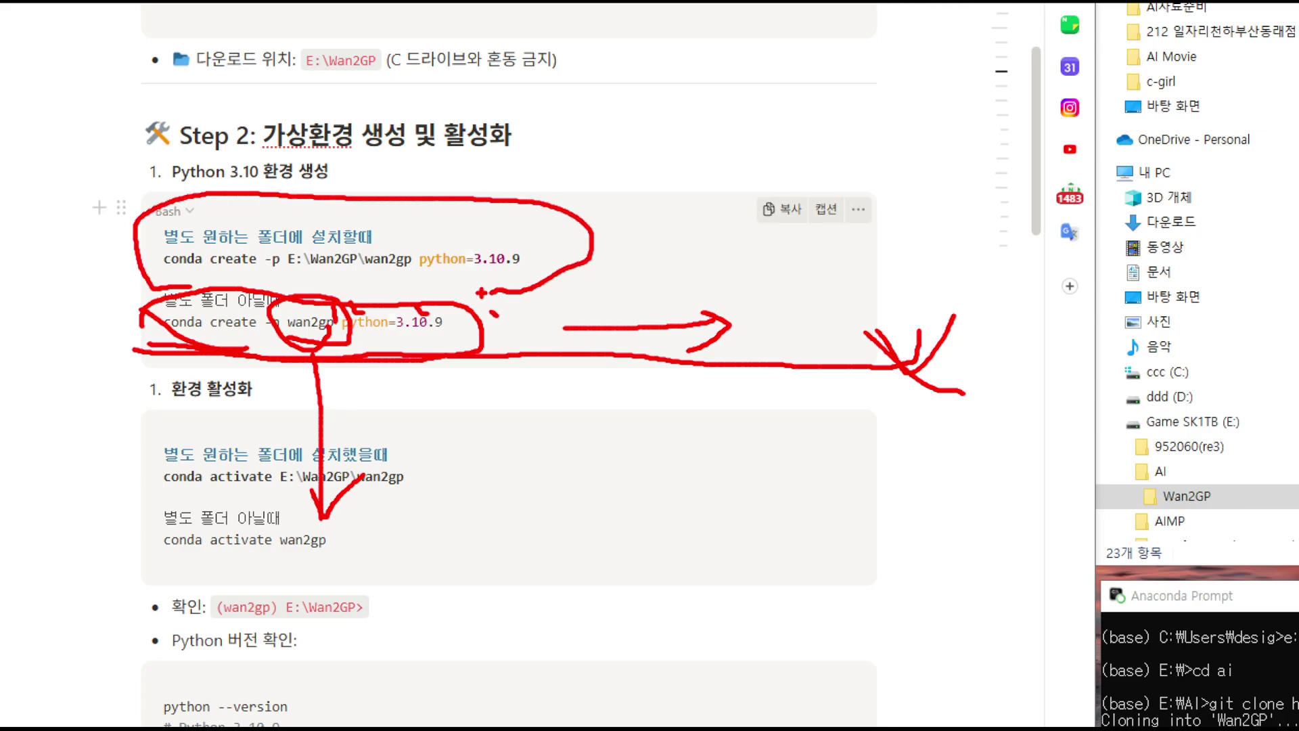
key("Escape")
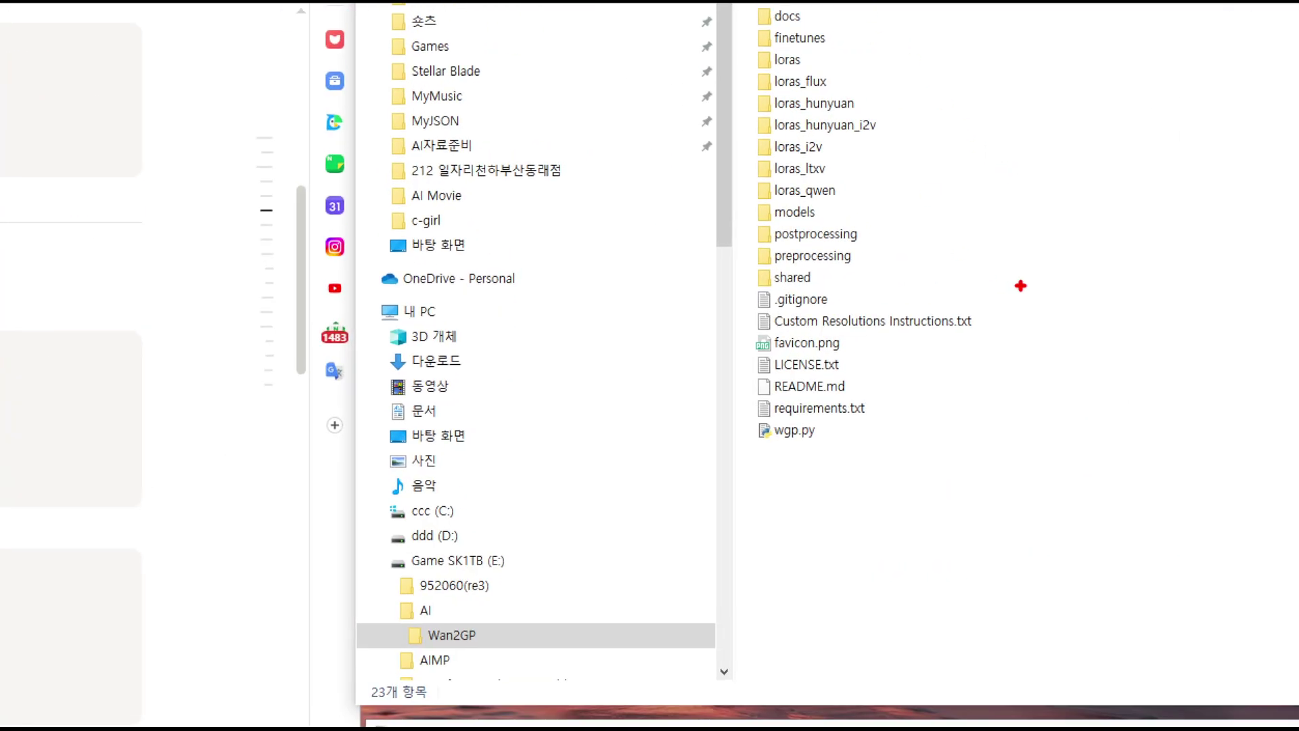
Step: Examine the Wan2GP folder's location and contents in File Explorer as the target for the virtual environment
mouse_move(1051, 271)
left_mouse_down()
mouse_move(1022, 124)
mouse_move(1018, 247)
left_mouse_up()
key("Escape")
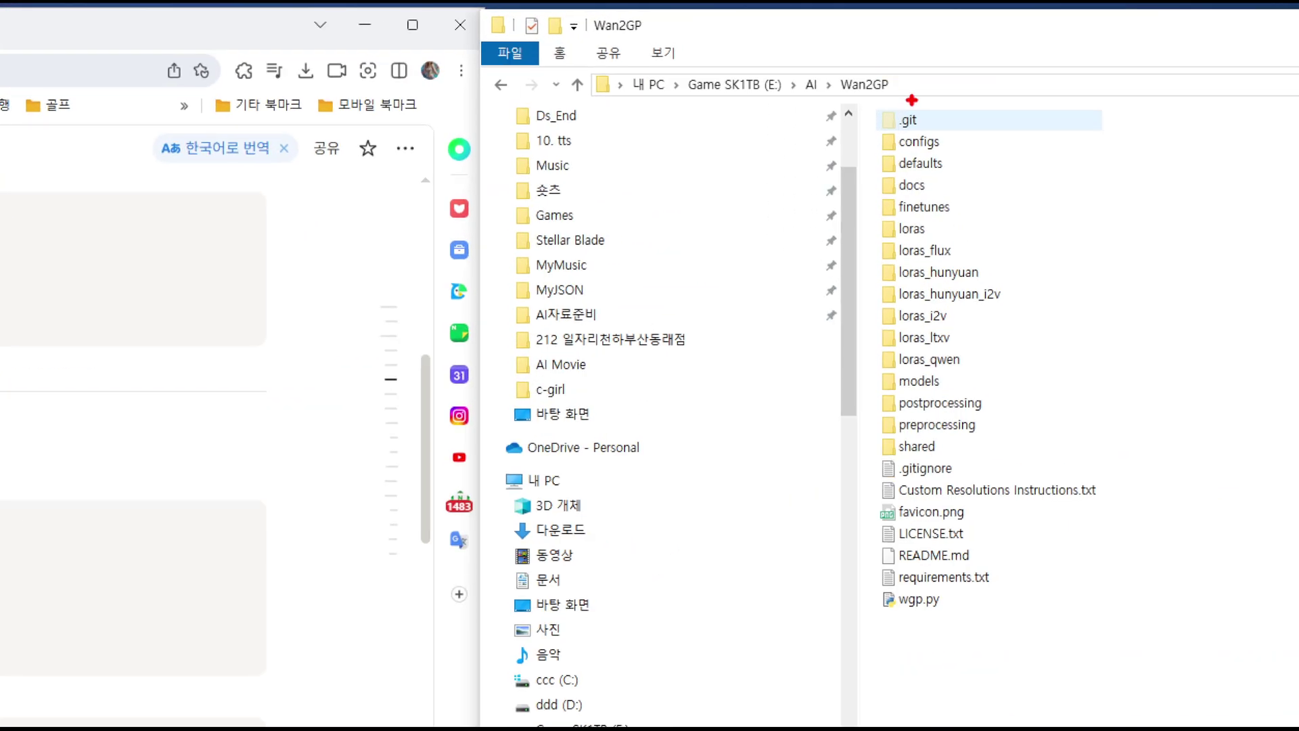
mouse_move(896, 75)
left_mouse_down()
mouse_move(818, 70)
mouse_move(883, 83)
left_mouse_up()
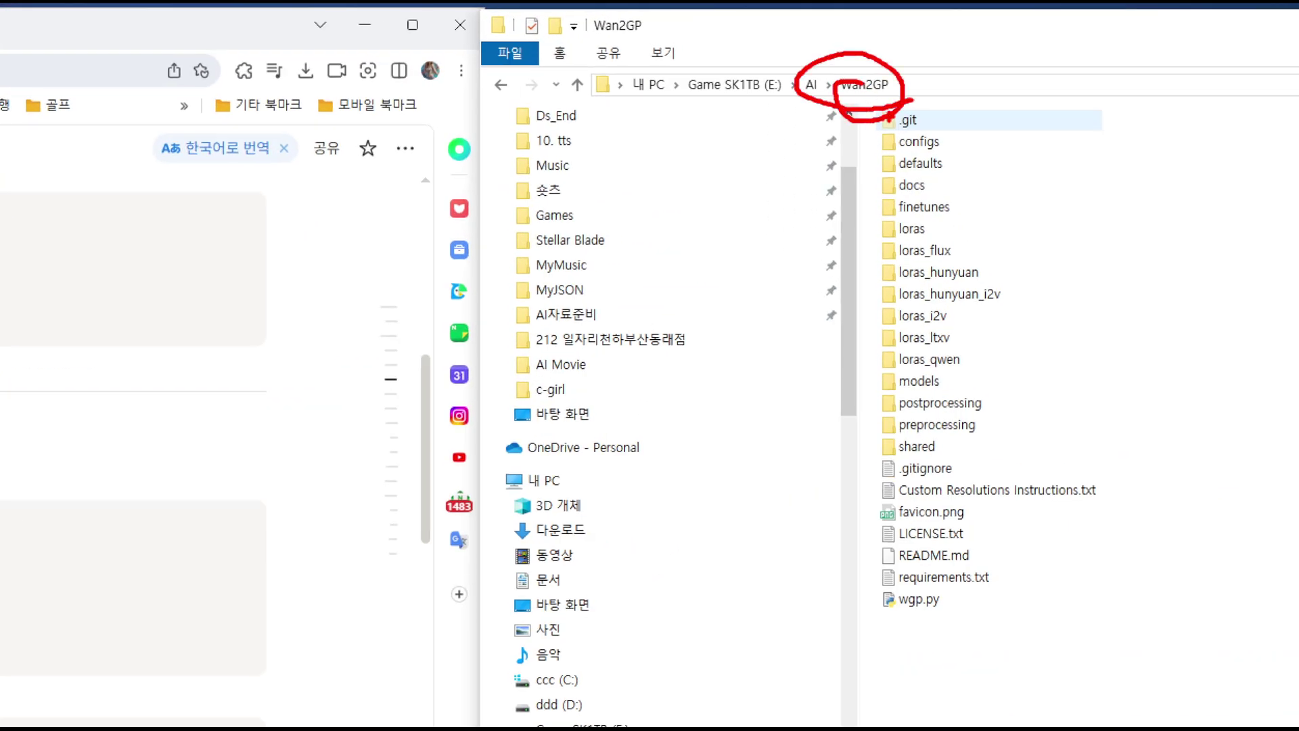
mouse_move(1035, 661)
left_mouse_down()
mouse_move(1008, 703)
mouse_move(960, 690)
mouse_move(997, 673)
mouse_move(970, 641)
left_mouse_up()
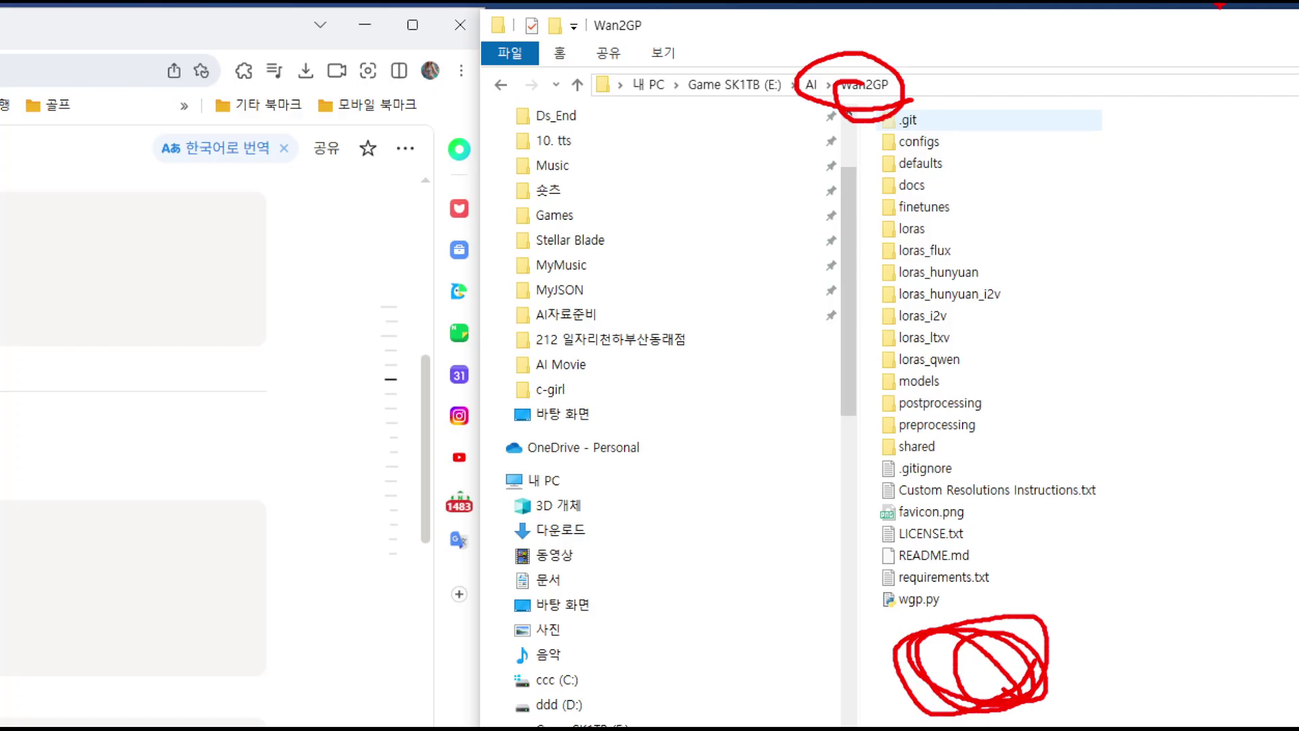
left_click_drag(914, 106, 874, 100)
mouse_move(970, 44)
left_mouse_down()
mouse_move(697, 191)
mouse_move(707, 174)
left_mouse_up()
left_click_drag(835, 8, 981, 163)
mouse_move(1045, 612)
left_mouse_down()
mouse_move(987, 713)
mouse_move(934, 704)
left_mouse_up()
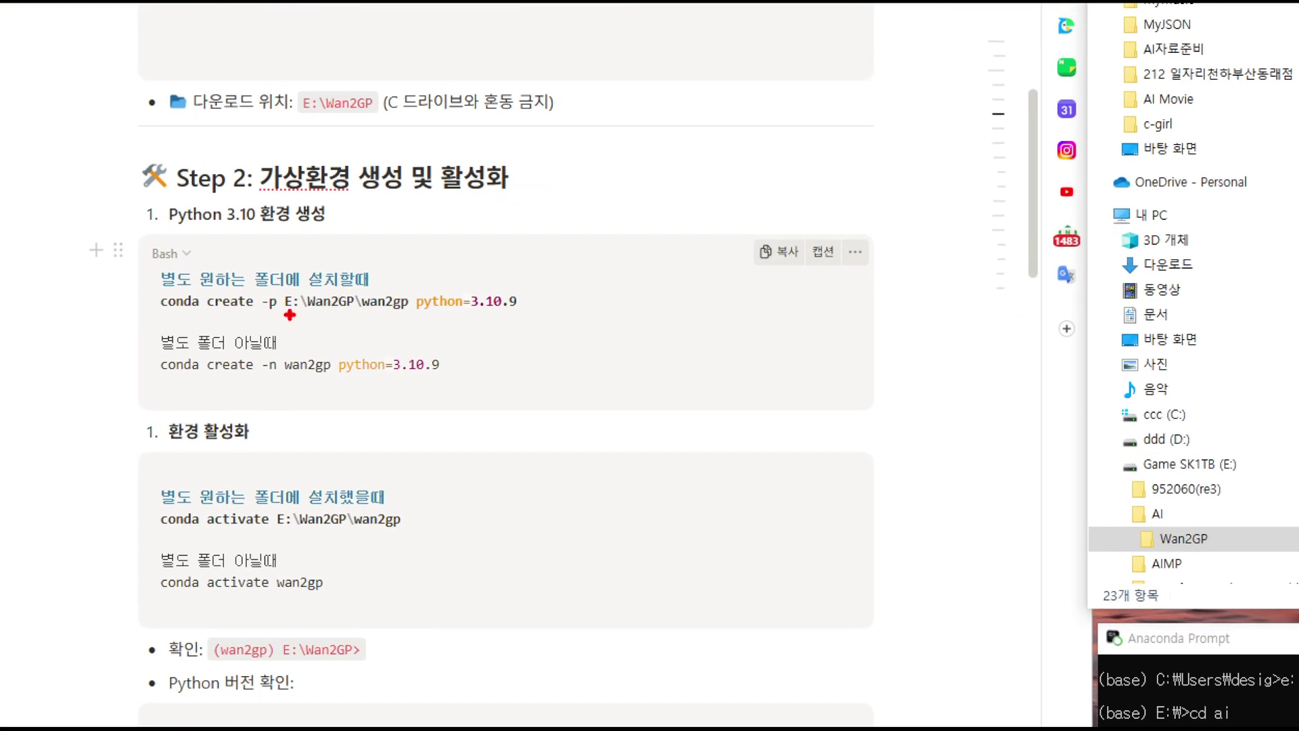
Step: Compare the environment path in the conda create -p command with the Wan2GP folder's path in File Explorer
left_click_drag(282, 291, 531, 321)
mouse_move(318, 312)
left_mouse_down()
mouse_move(287, 315)
mouse_move(301, 284)
mouse_move(255, 303)
mouse_move(317, 323)
mouse_move(330, 294)
left_mouse_up()
mouse_move(397, 314)
left_mouse_down()
mouse_move(369, 284)
mouse_move(412, 306)
left_mouse_up()
key("Escape")
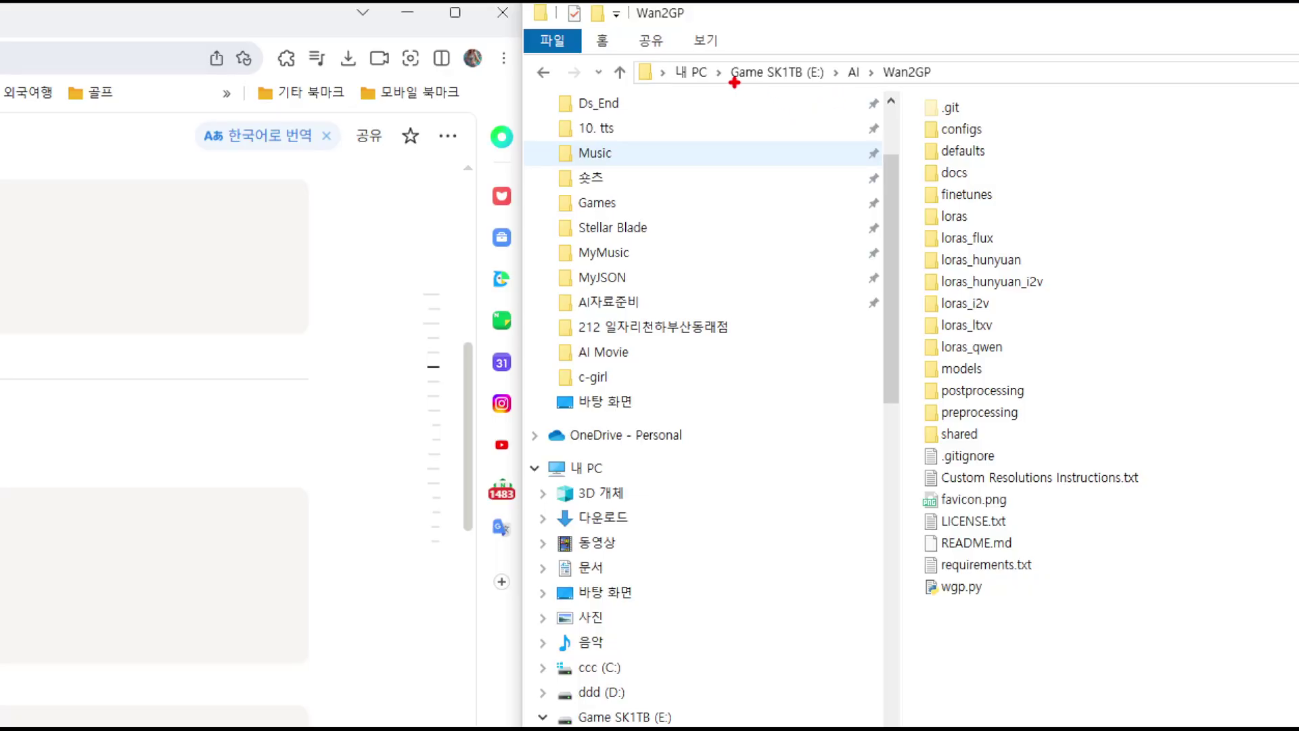
mouse_move(838, 95)
left_mouse_down()
mouse_move(829, 67)
mouse_move(833, 91)
mouse_move(873, 57)
mouse_move(876, 92)
mouse_move(967, 94)
mouse_move(937, 97)
left_mouse_up()
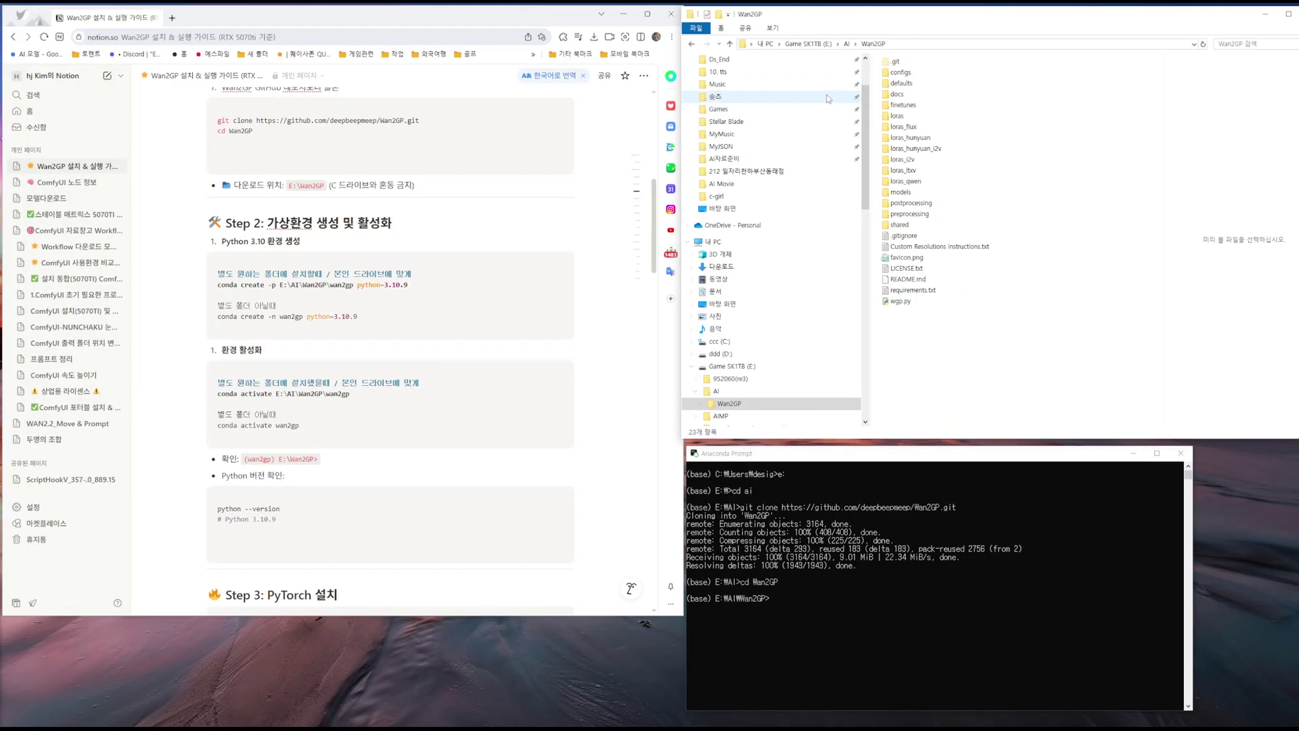
left_click(853, 45)
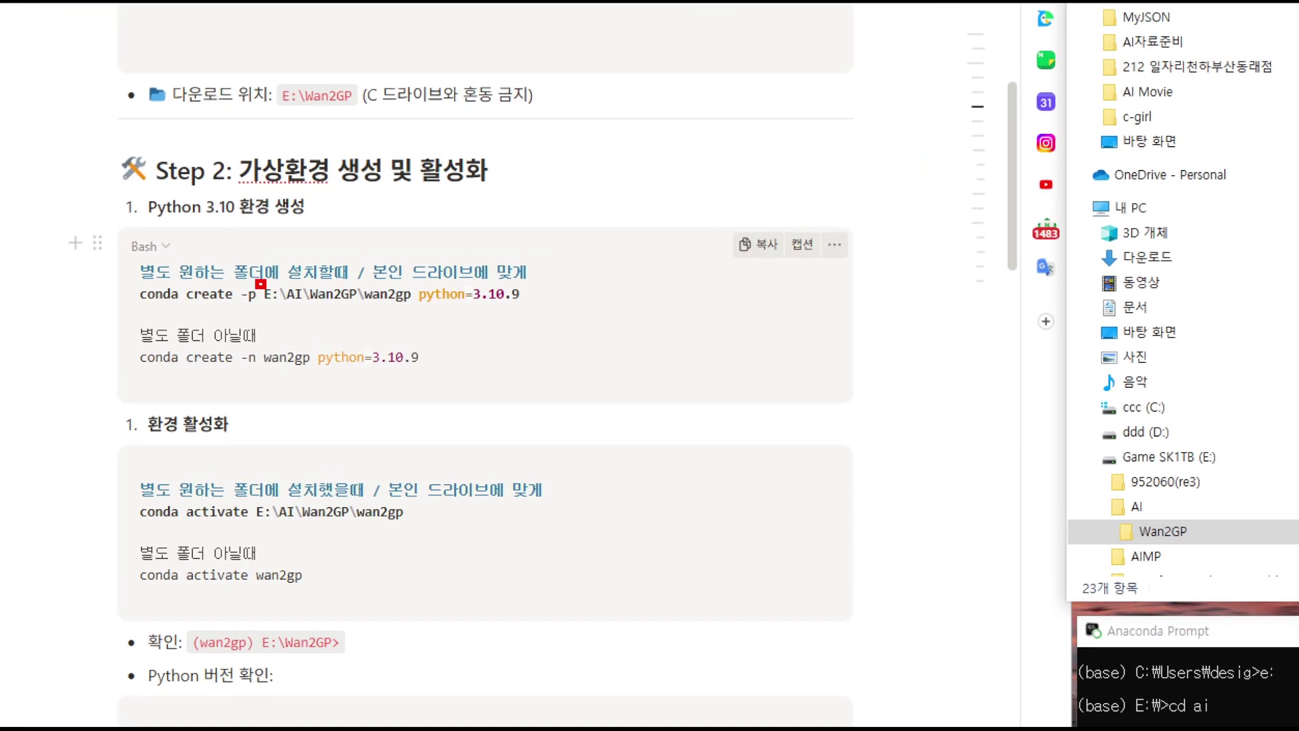
left_click_drag(260, 283, 415, 306)
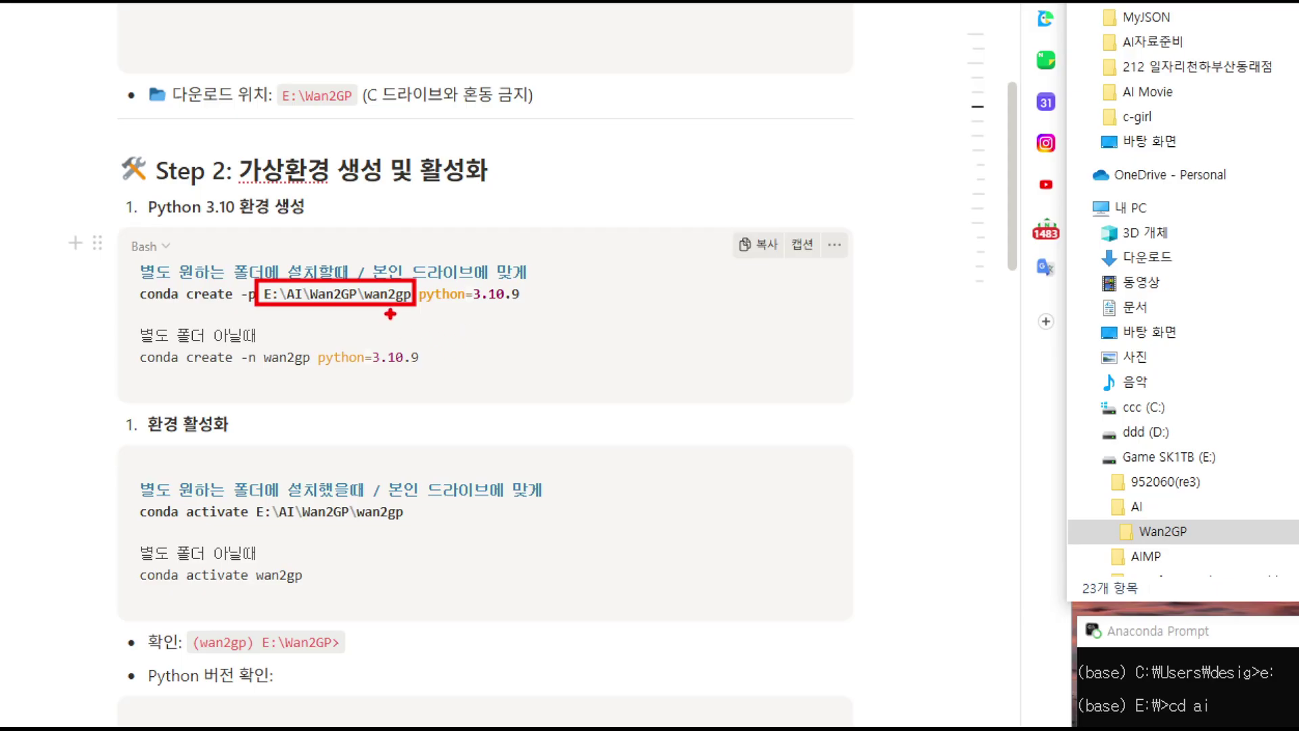
key("Escape")
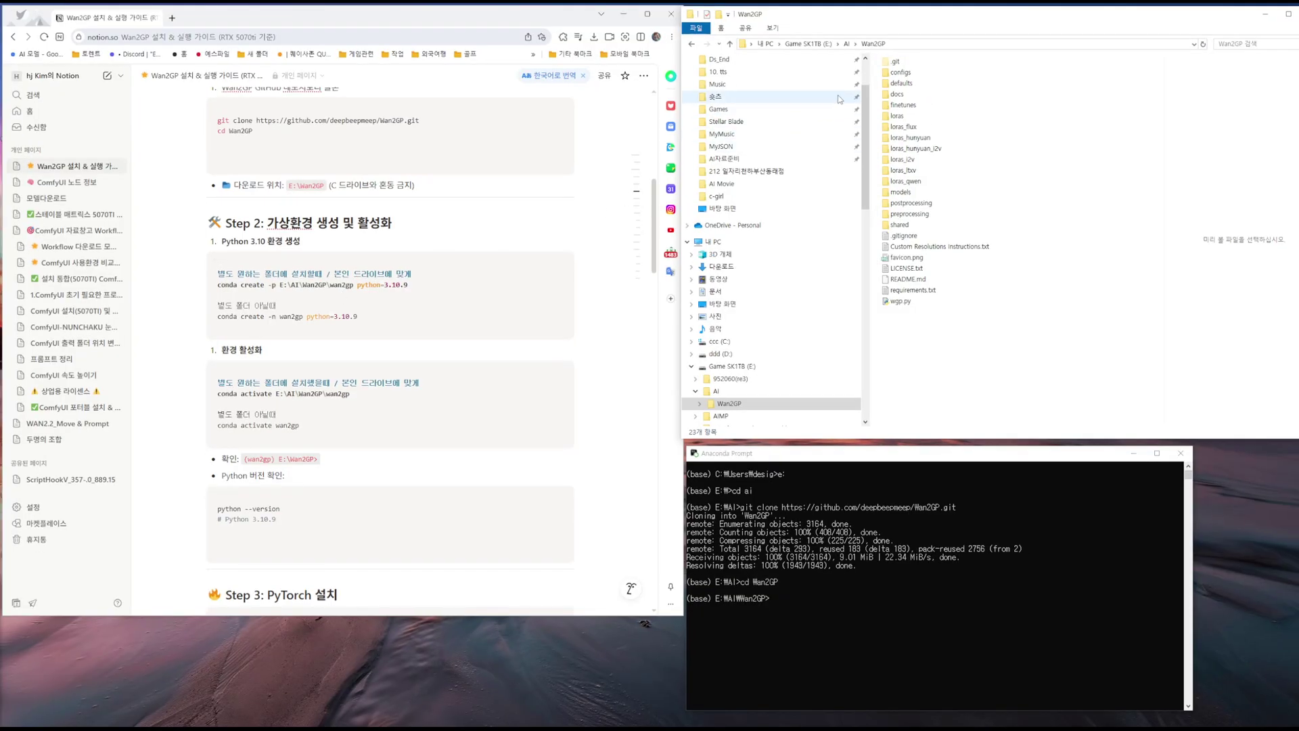
Step: Copy the folder path E:\AI\Wan2GP from File Explorer and paste it after the conda create -p command in the Step 2 notes
left_click(906, 49)
key("ctrl+c")
left_click(809, 44)
left_click_drag(818, 42, 753, 41)
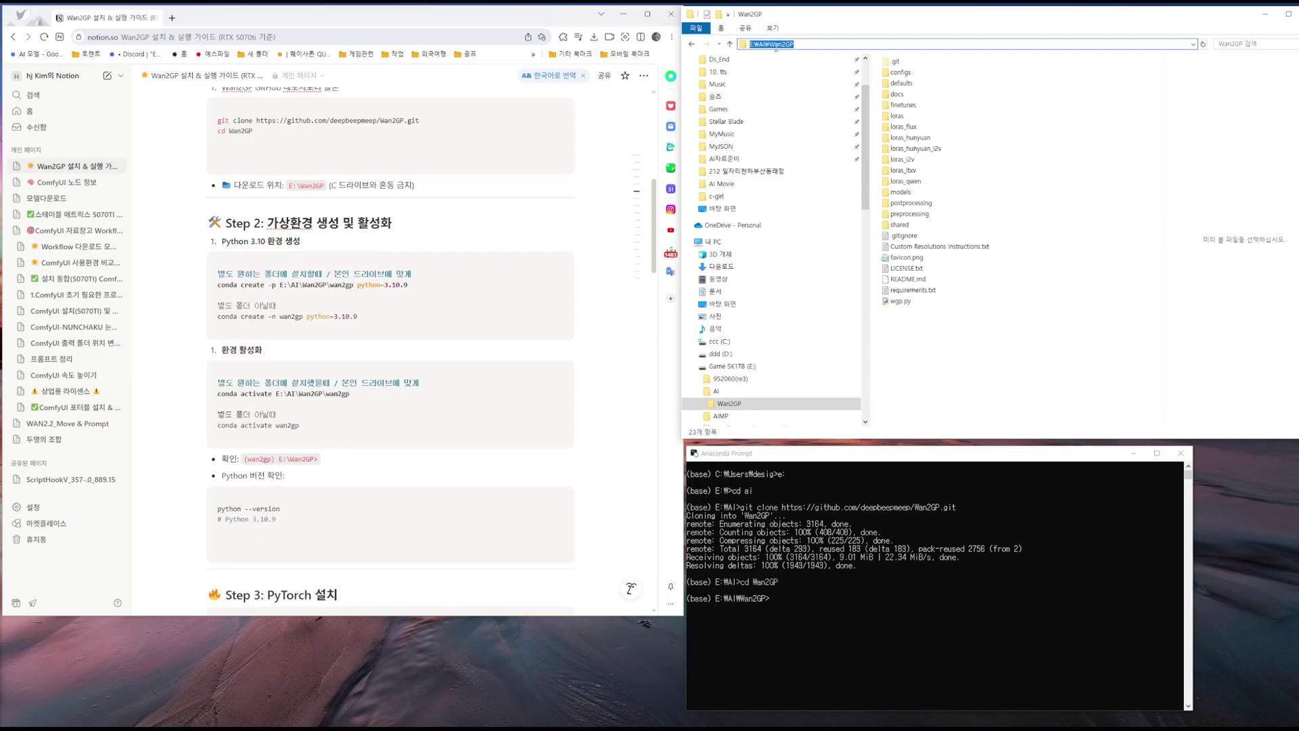
left_click(444, 290)
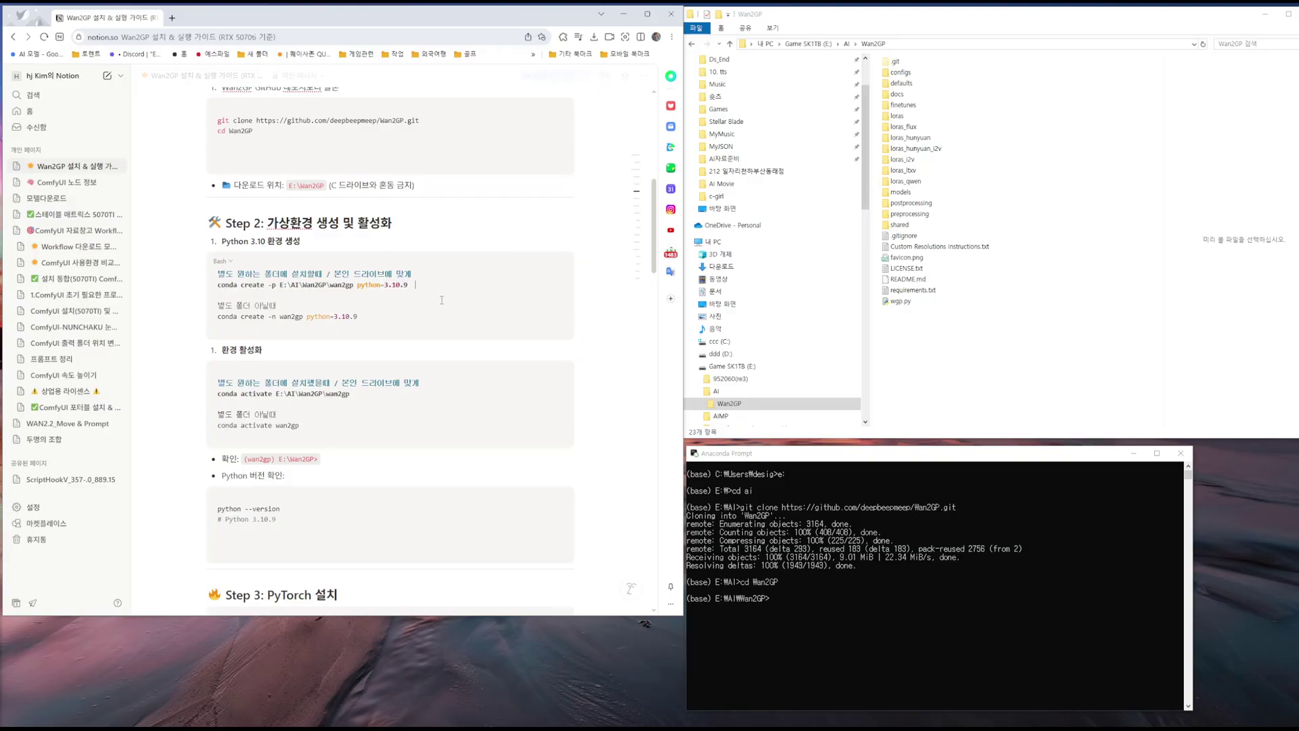
key("ctrl+v")
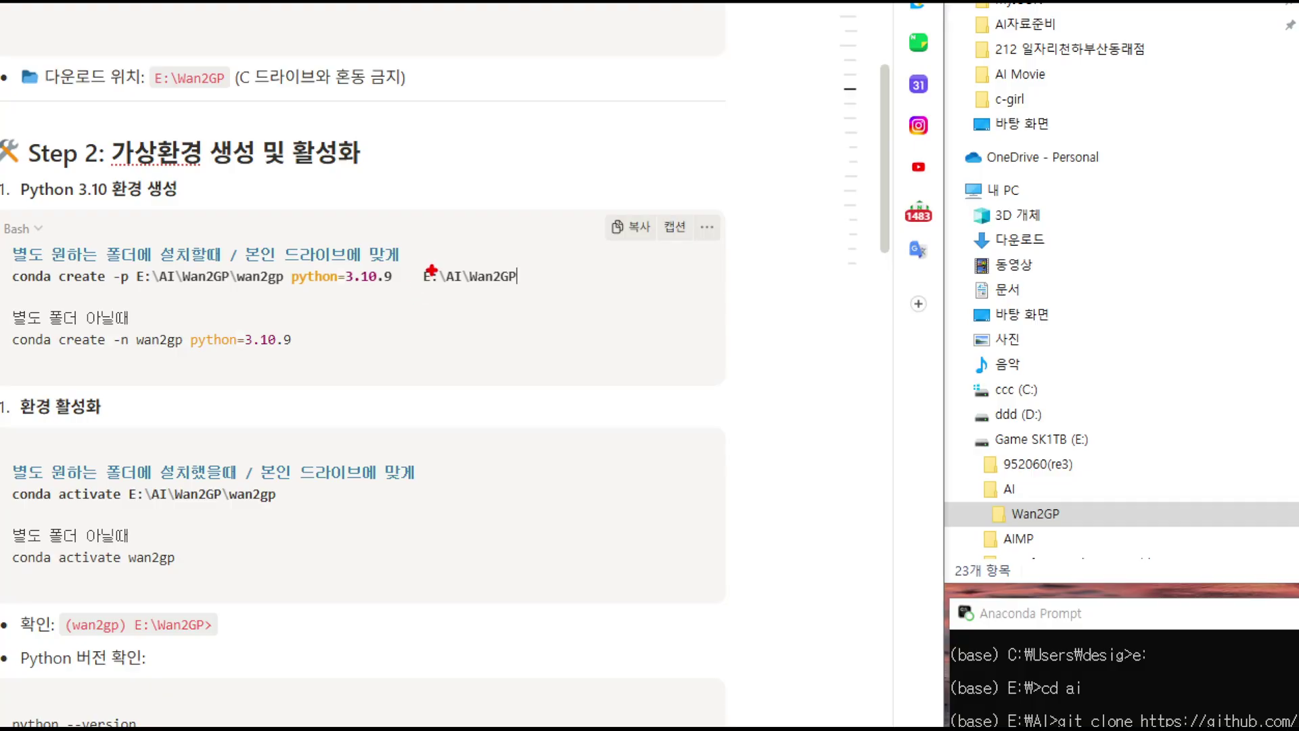
Step: Compare the pasted folder path with the path portion and the wan2gp environment name in the conda create -p command
left_click_drag(417, 260, 527, 292)
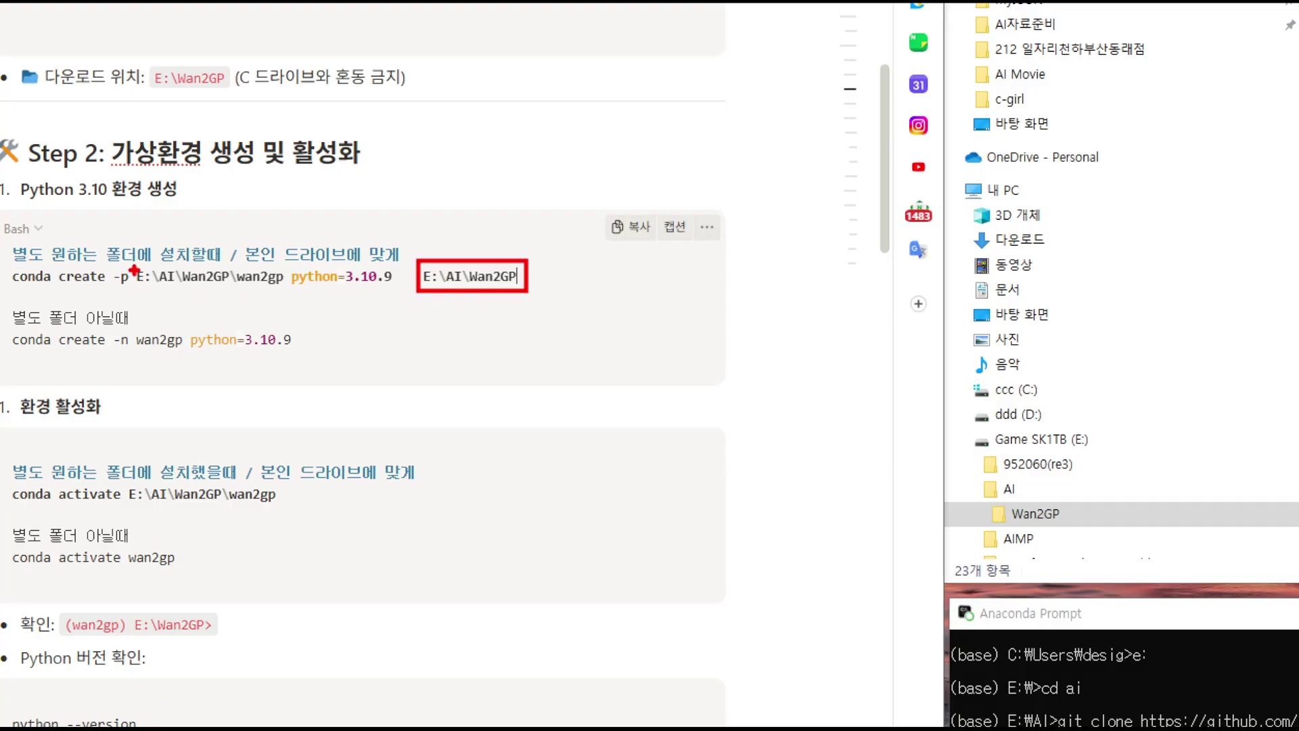
mouse_move(147, 261)
left_mouse_down()
mouse_move(264, 289)
mouse_move(240, 279)
mouse_move(285, 280)
mouse_move(237, 286)
mouse_move(257, 283)
mouse_move(182, 262)
mouse_move(286, 213)
mouse_move(454, 247)
left_mouse_up()
mouse_move(203, 255)
left_mouse_down()
mouse_move(370, 238)
mouse_move(460, 257)
left_mouse_up()
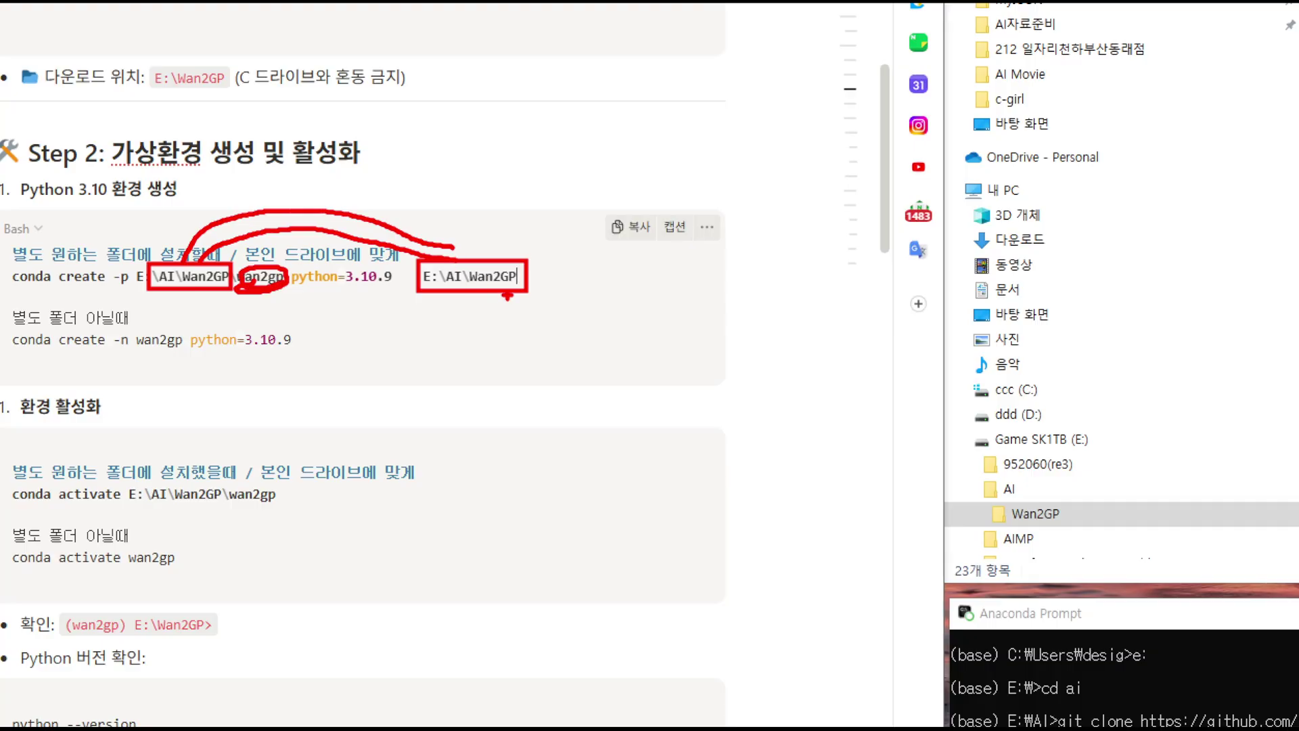
Step: Delete the pasted E:\AI\Wan2GP path that follows the conda create -p command in the Step 2 notes
mouse_move(507, 298)
left_mouse_down()
mouse_move(477, 310)
mouse_move(403, 291)
mouse_move(522, 312)
left_mouse_up()
left_click_drag(220, 297, 199, 300)
key("Escape")
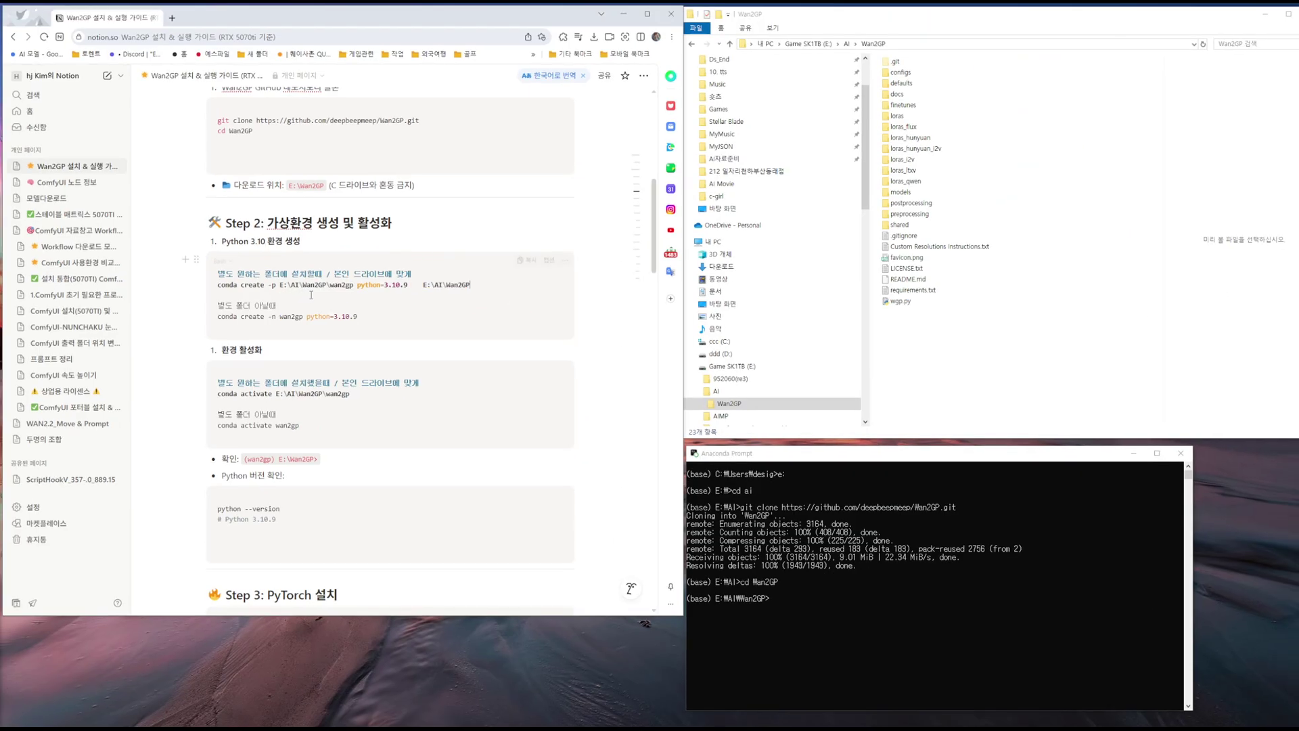
left_click_drag(423, 285, 472, 284)
key("BackSpace")
left_click(927, 44)
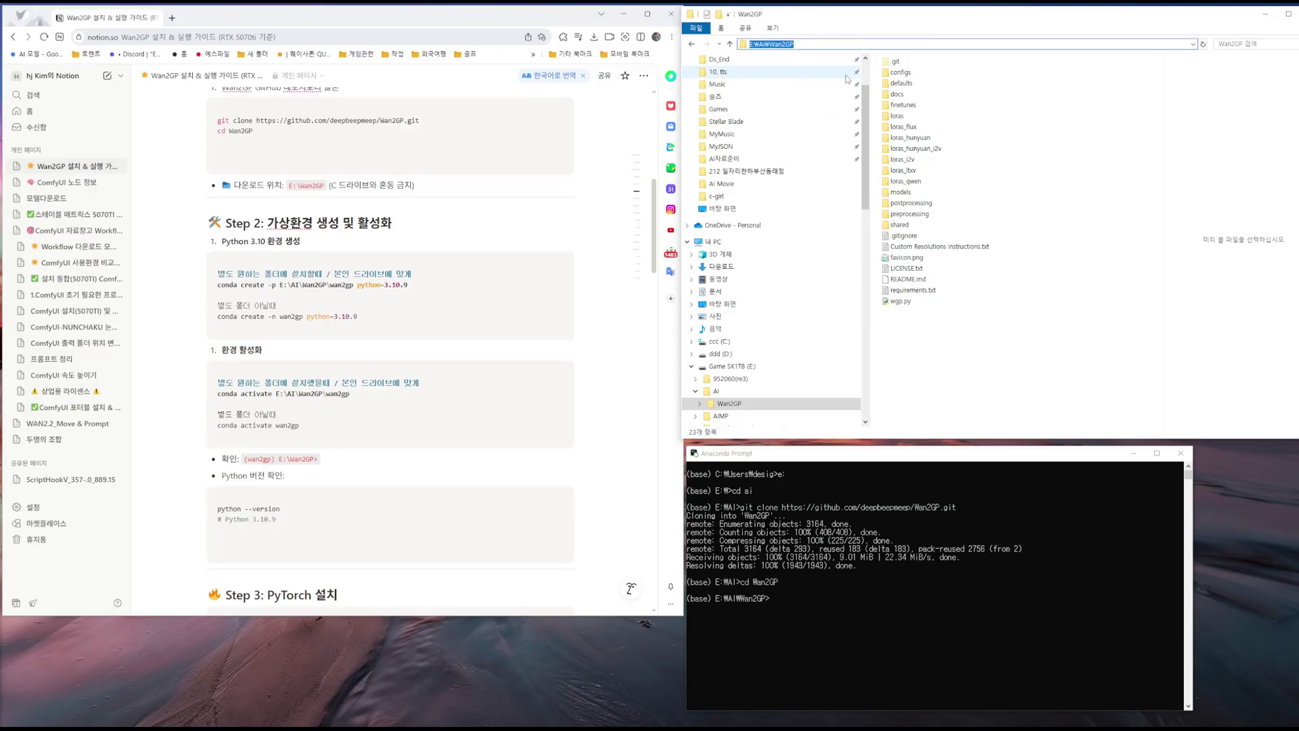
left_click(783, 598)
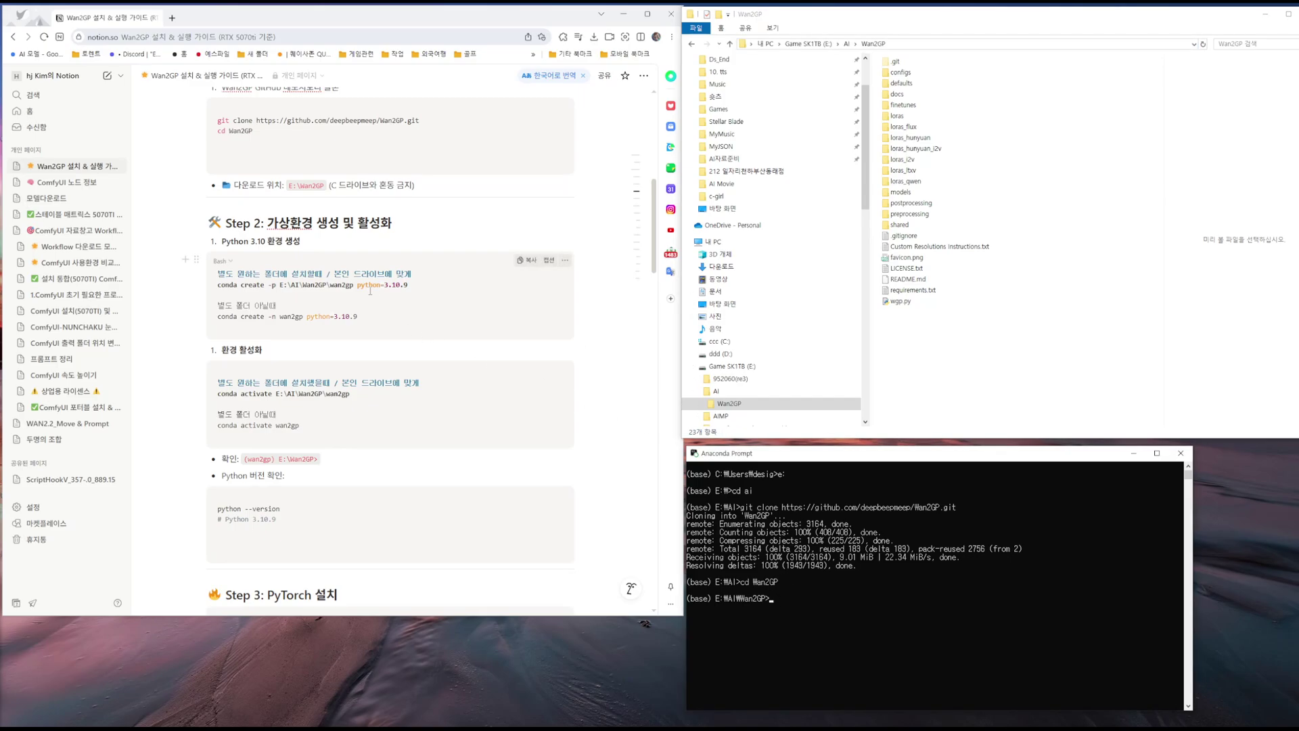
Step: Copy conda create -p E:\AI\Wan2GP\wan2gp python=3.10.9 from the notes, run it in Anaconda Prompt and accept the package installation with y
left_click_drag(217, 285, 374, 284)
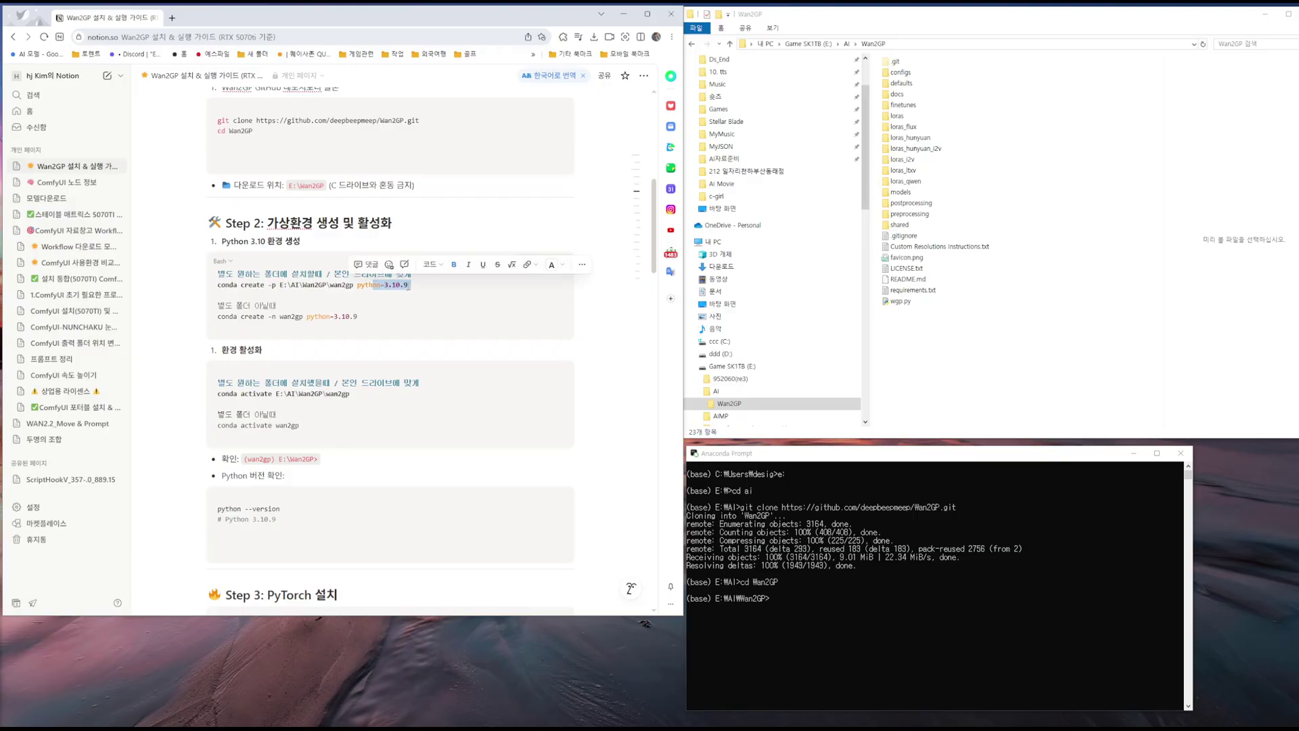
left_click(419, 287)
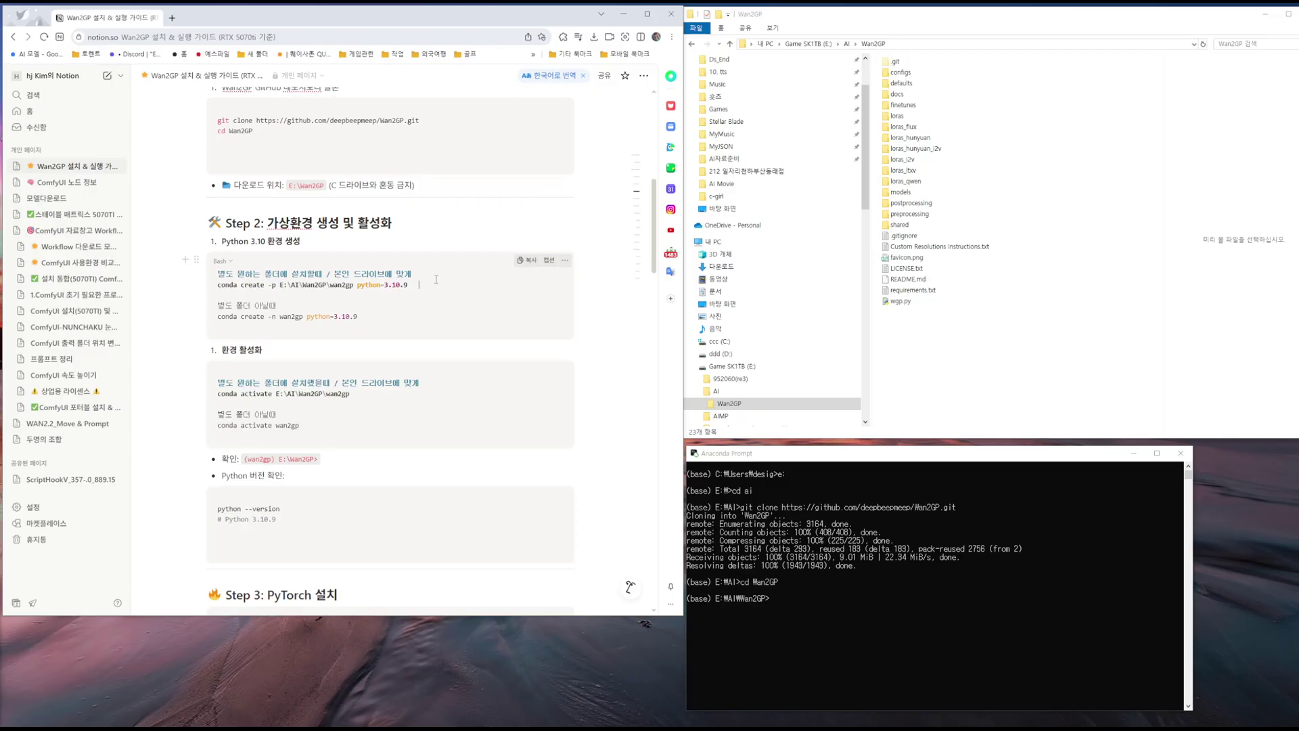
left_click_drag(406, 285, 219, 290)
key("ctrl+c")
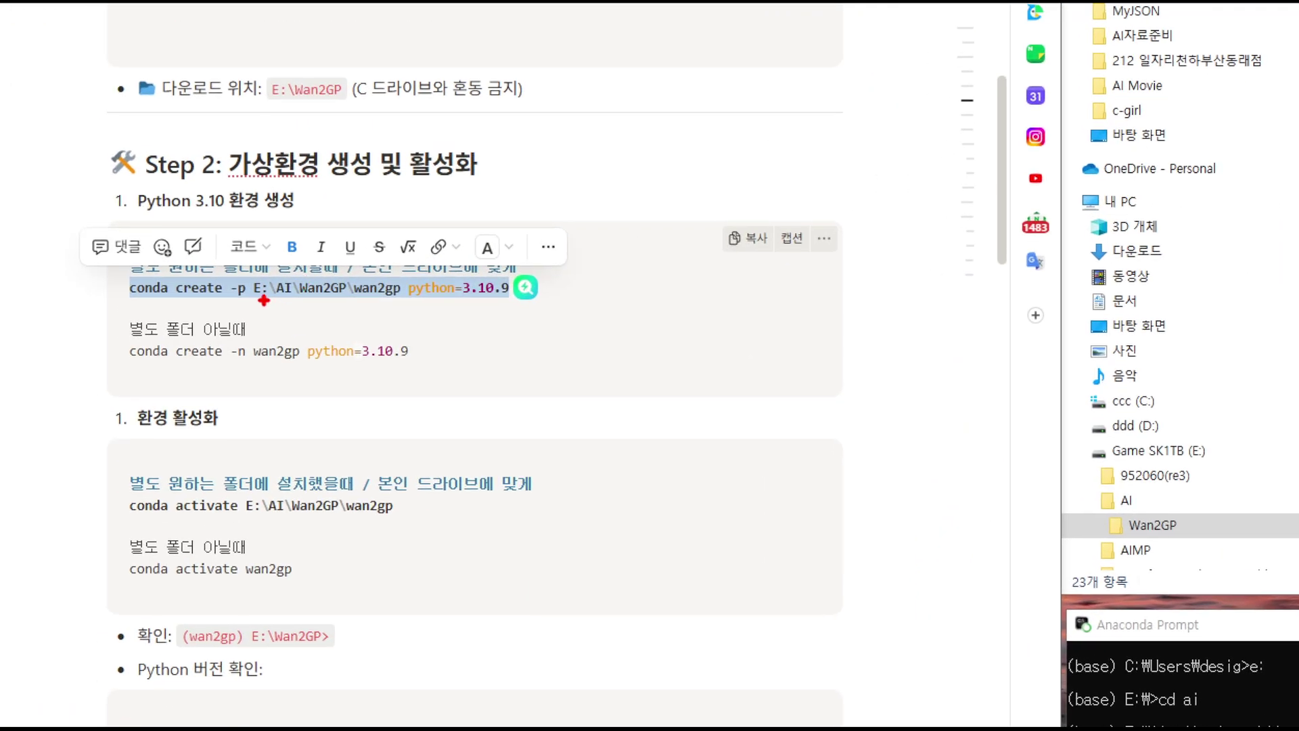
mouse_move(269, 298)
left_mouse_down()
mouse_move(243, 293)
mouse_move(270, 275)
mouse_move(270, 295)
mouse_move(295, 300)
mouse_move(278, 302)
mouse_move(290, 274)
mouse_move(280, 301)
mouse_move(304, 310)
mouse_move(293, 277)
mouse_move(339, 263)
mouse_move(341, 310)
mouse_move(388, 310)
mouse_move(353, 311)
mouse_move(356, 277)
mouse_move(376, 274)
mouse_move(410, 304)
mouse_move(545, 306)
left_mouse_up()
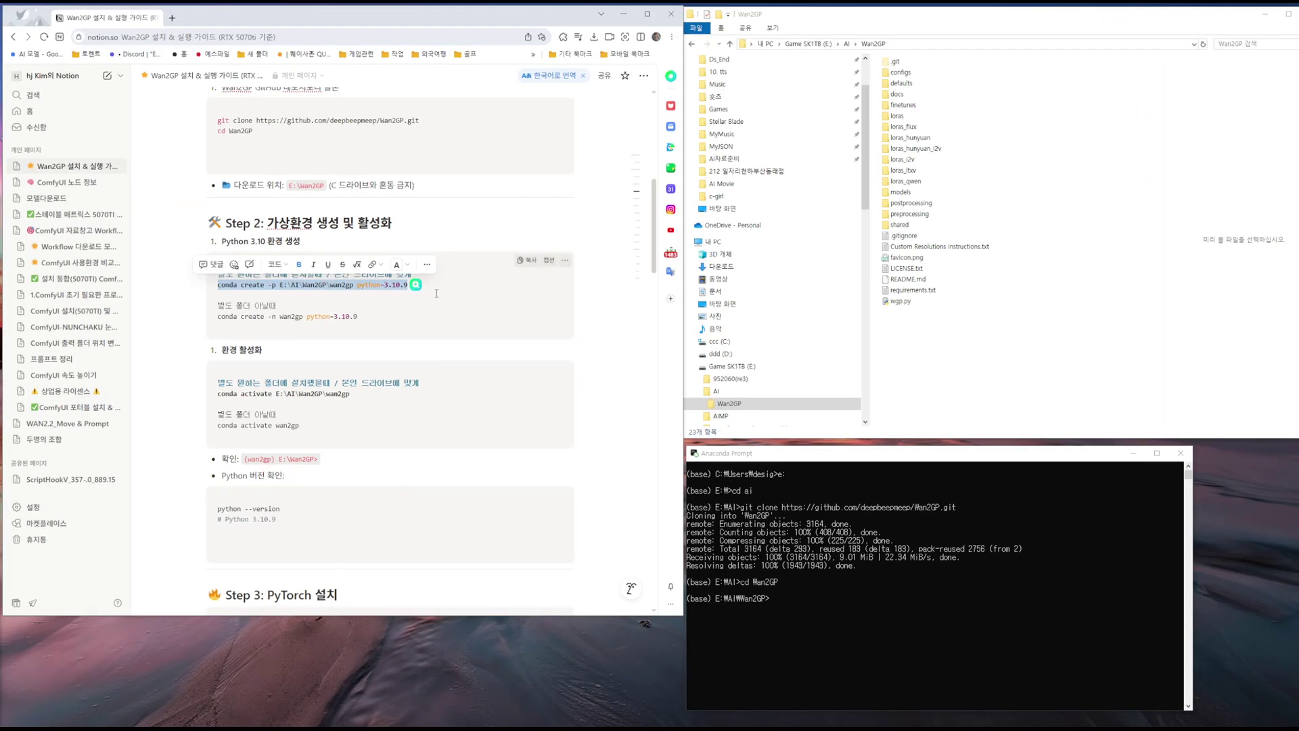
left_click(945, 338)
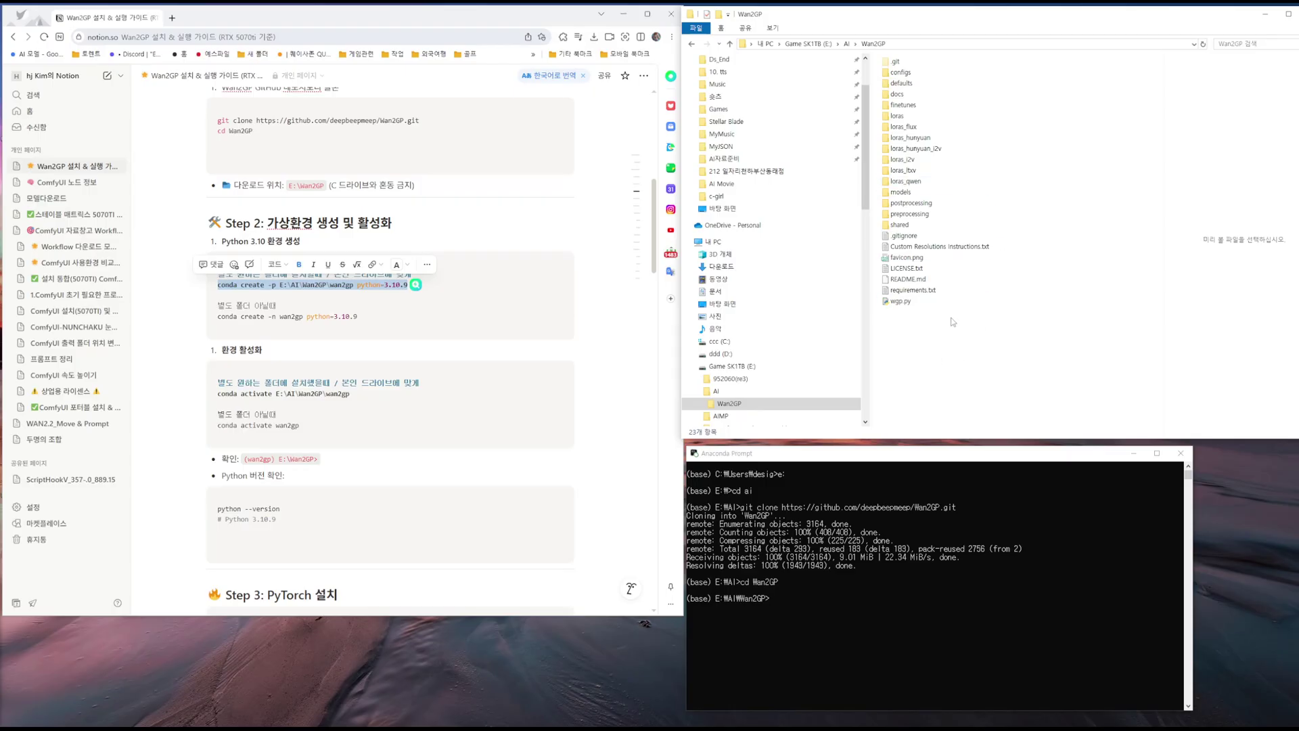
left_click(778, 599)
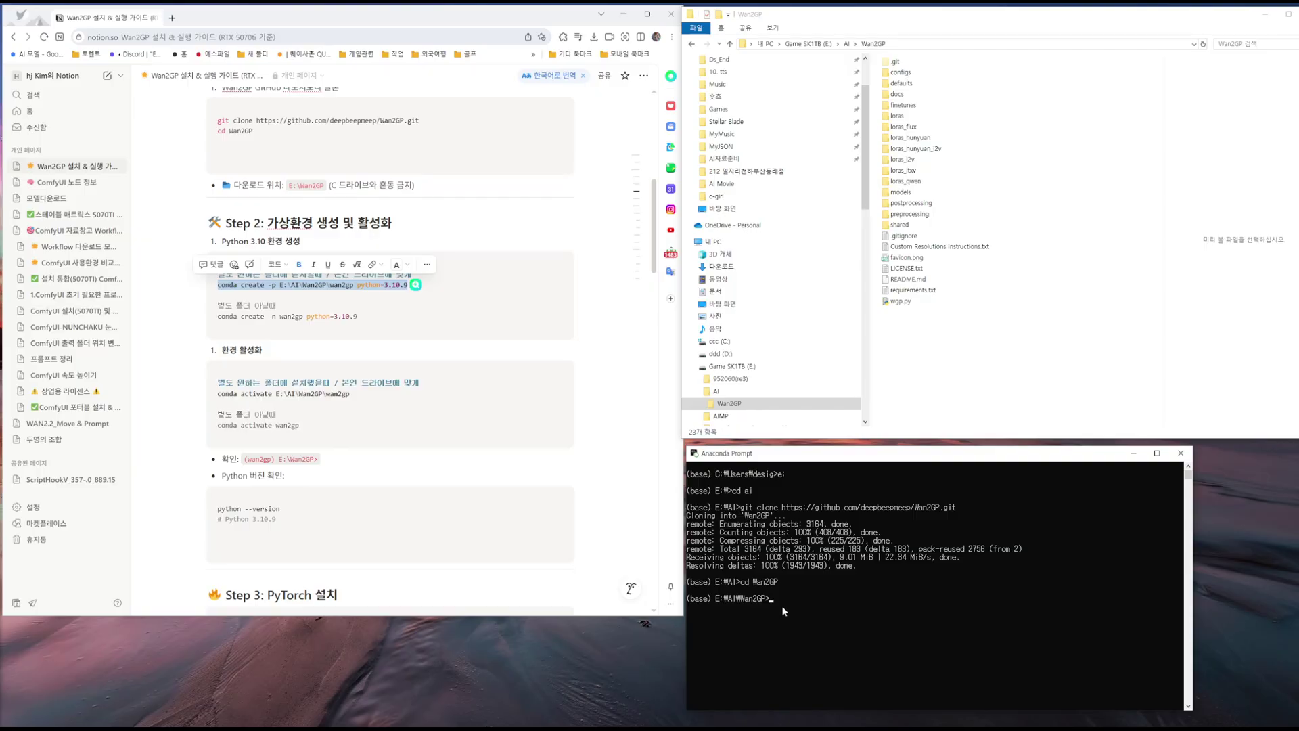
key("ctrl+v")
key("Return")
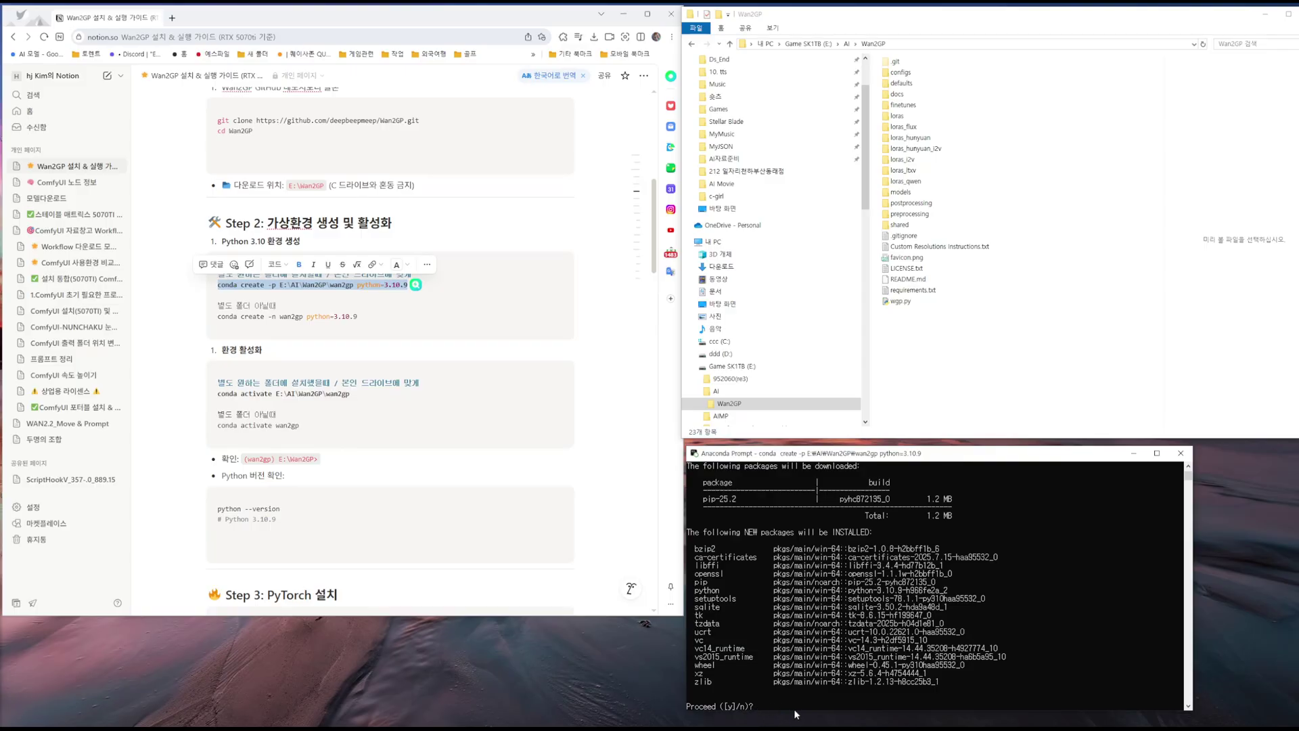
type("y")
key("Return")
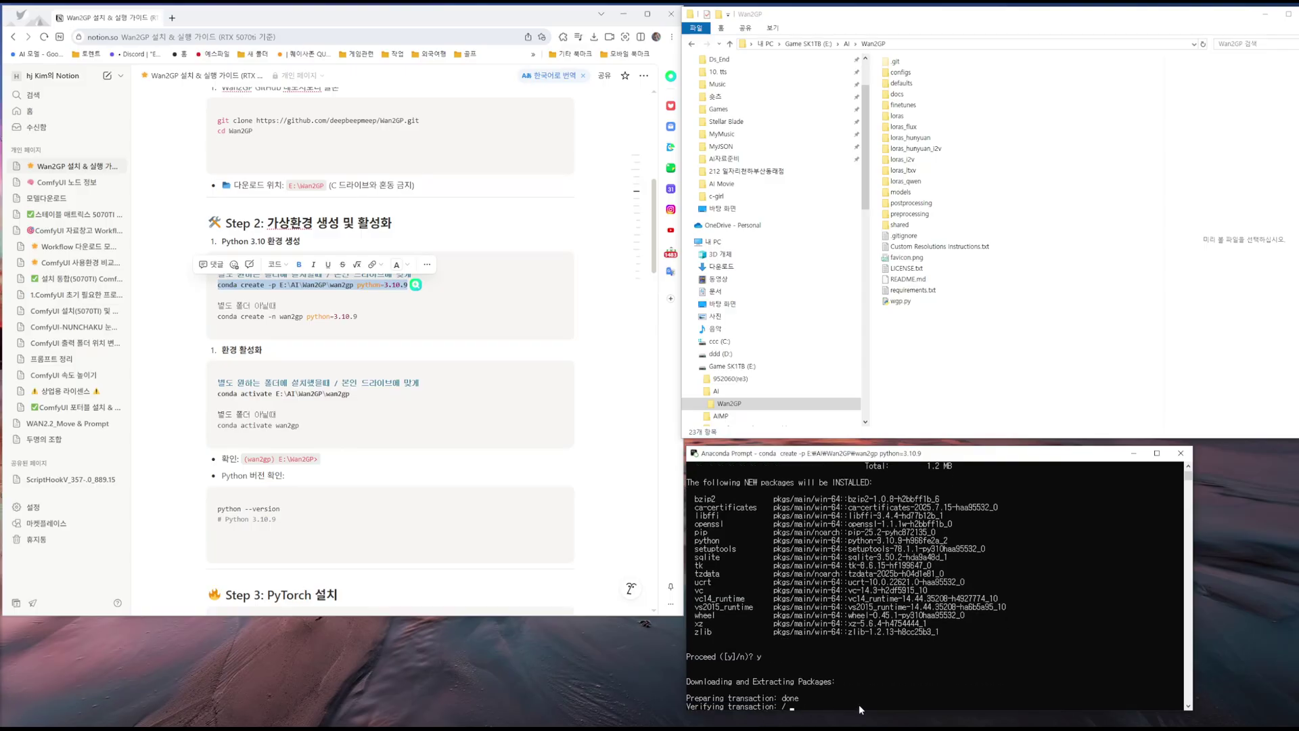
Step: Check the Wan2GP folder in File Explorer for the wan2gp environment folder and read the activation instructions in Anaconda Prompt
left_click(904, 235)
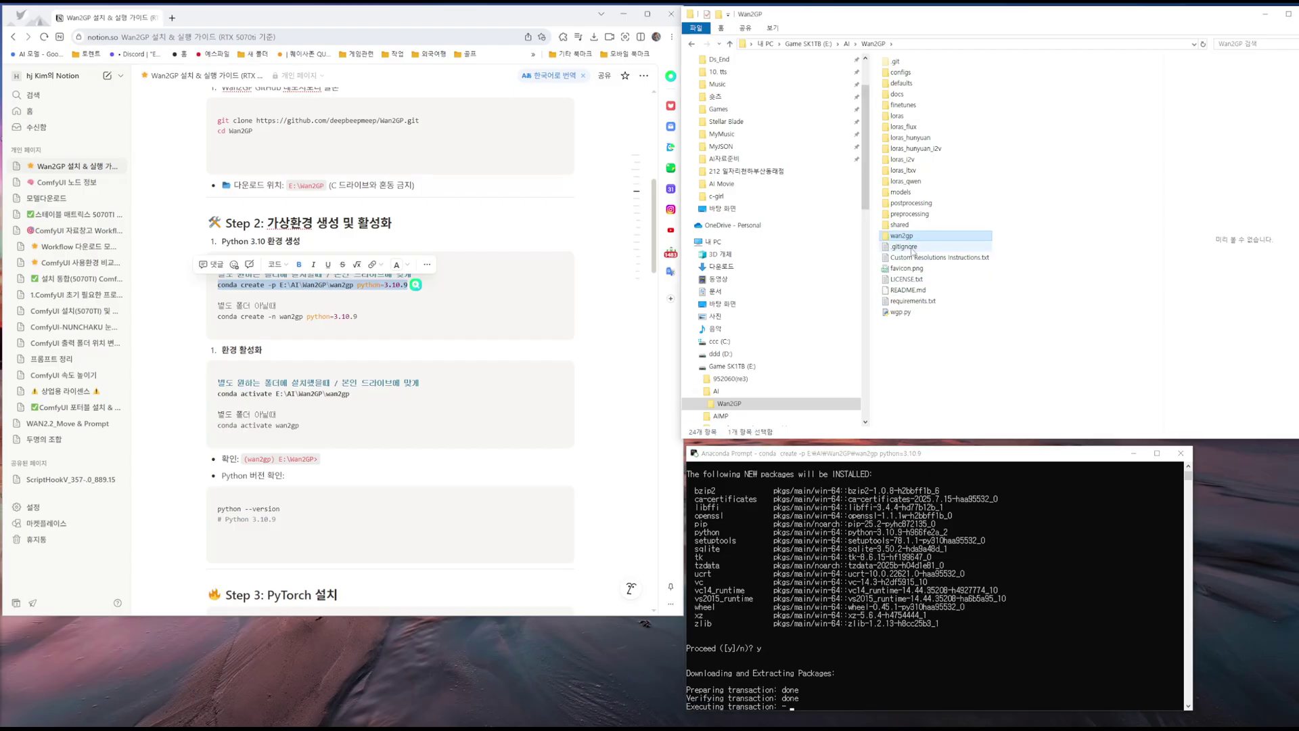
key("ctrl+1")
left_click(901, 235)
mouse_move(922, 247)
left_mouse_down()
mouse_move(836, 236)
mouse_move(910, 256)
left_mouse_up()
key("Escape")
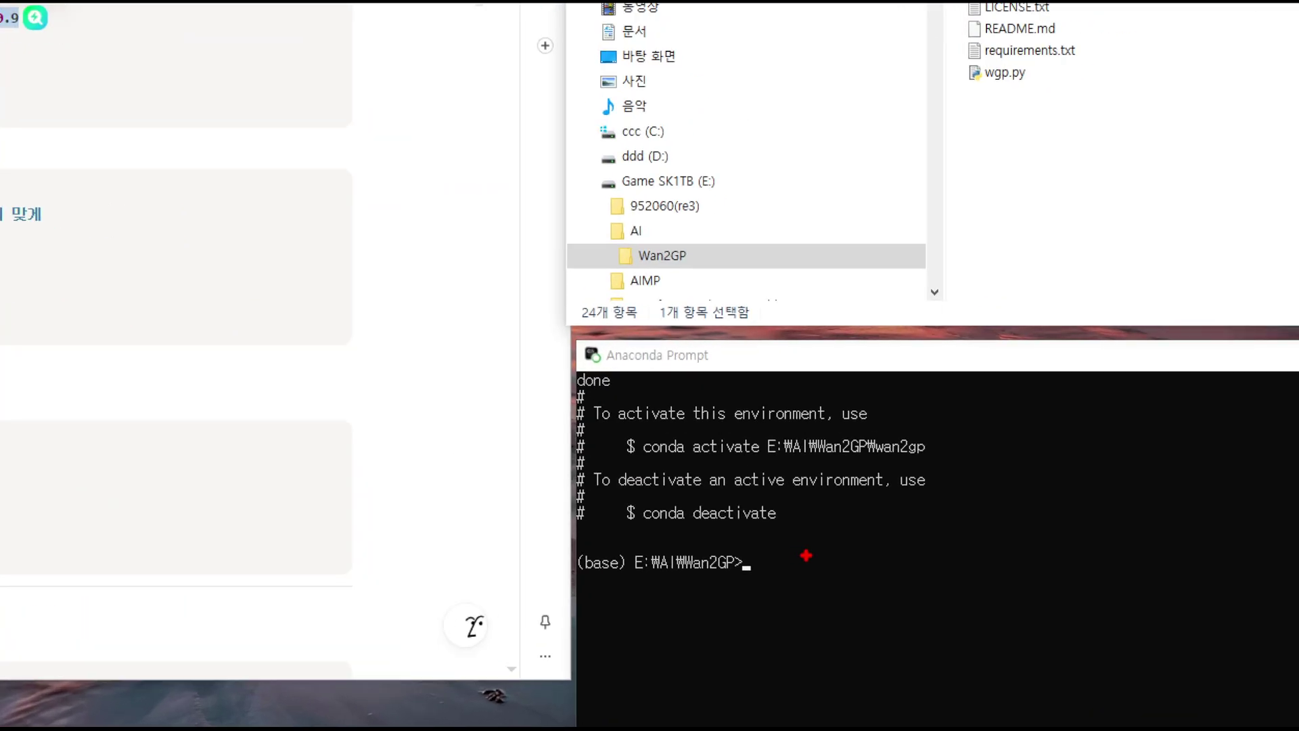
left_click_drag(828, 572, 702, 431)
left_click_drag(859, 594, 805, 625)
left_click(900, 237)
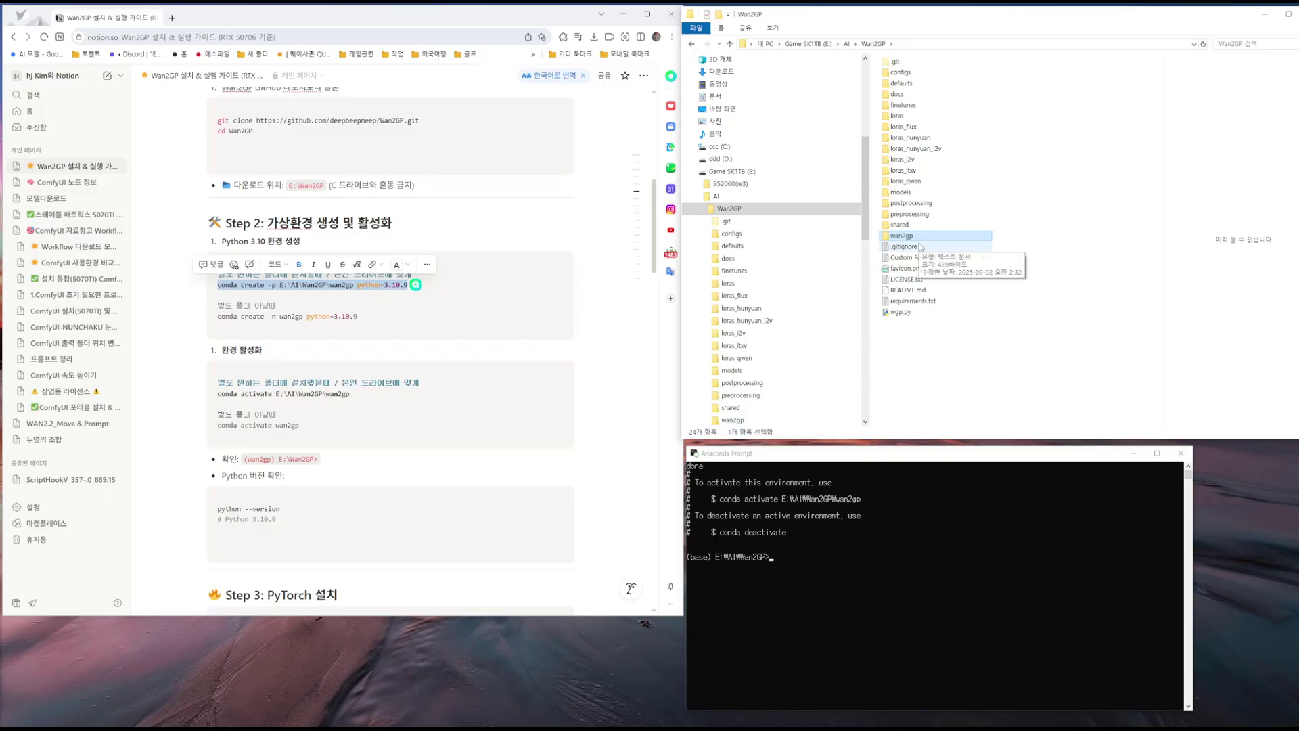
left_click(940, 343)
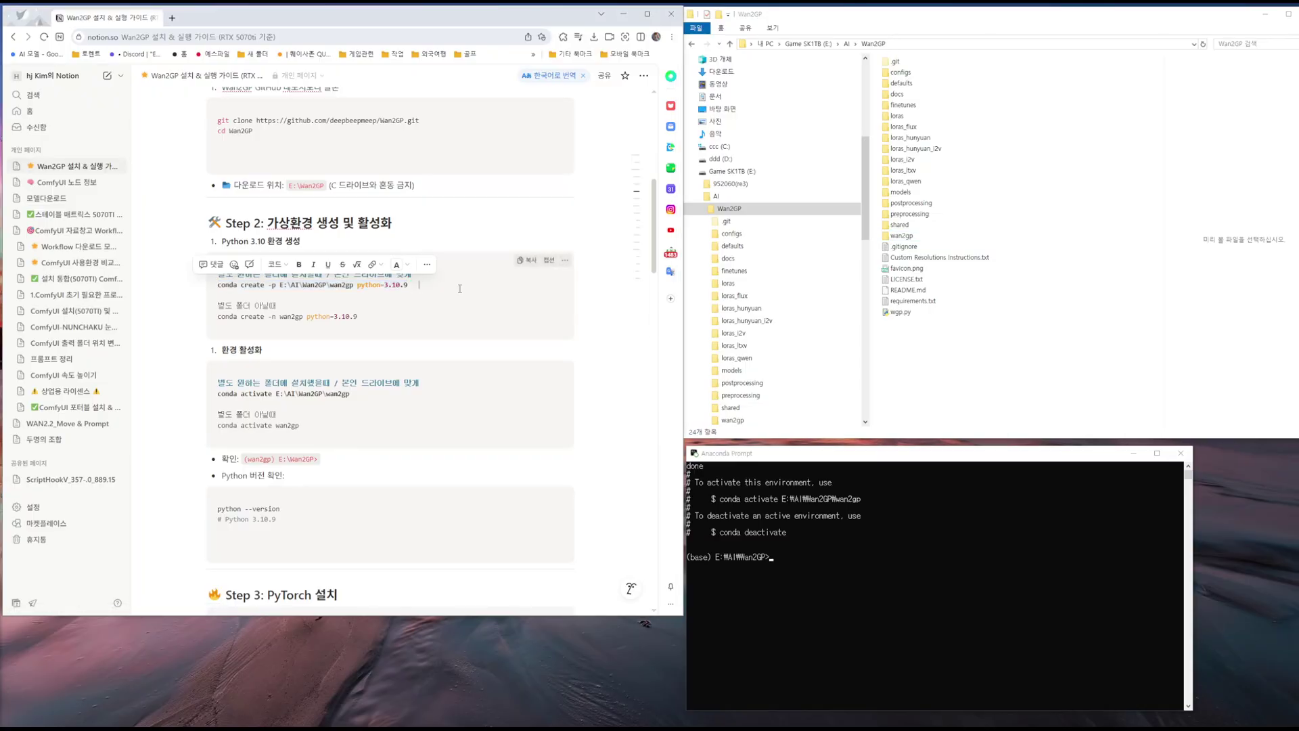
Step: Show the Wan2GP folder's full path in File Explorer and compare it with the path in the conda create -p command
left_click(904, 44)
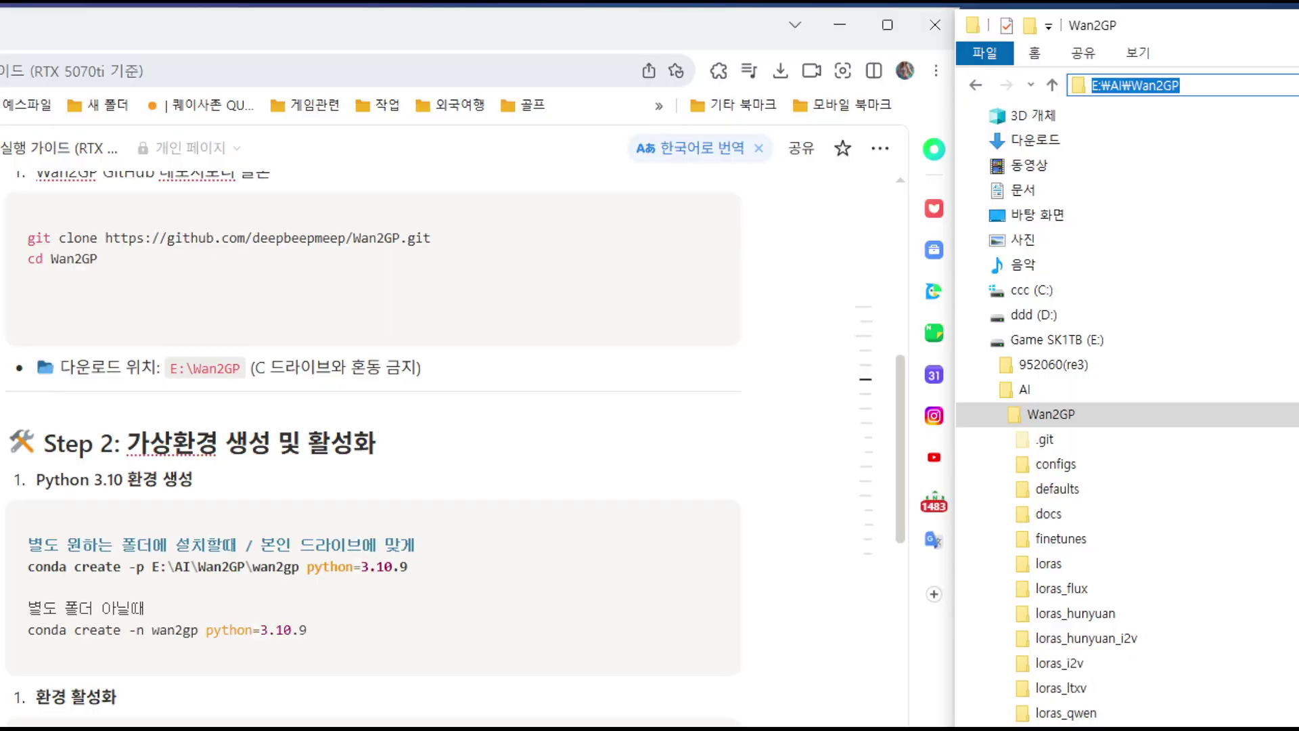
mouse_move(1181, 114)
left_mouse_down()
mouse_move(1228, 65)
mouse_move(1132, 134)
left_mouse_up()
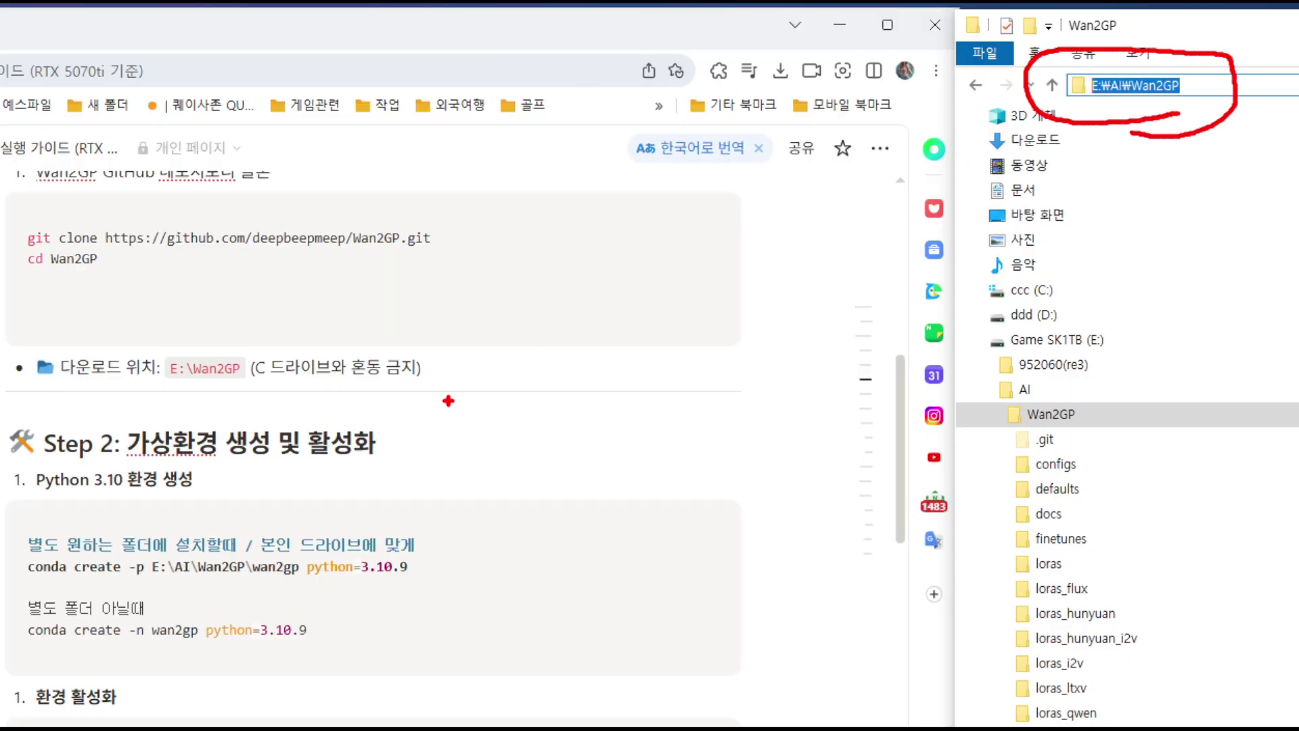
mouse_move(147, 555)
left_mouse_down()
mouse_move(179, 576)
mouse_move(249, 578)
mouse_move(758, 218)
mouse_move(1103, 64)
left_mouse_up()
mouse_move(225, 559)
left_mouse_down()
mouse_move(303, 452)
mouse_move(491, 315)
mouse_move(752, 197)
mouse_move(1008, 95)
left_mouse_up()
left_click_drag(735, 287, 650, 316)
mouse_move(655, 266)
left_mouse_down()
mouse_move(728, 328)
mouse_move(761, 252)
left_mouse_up()
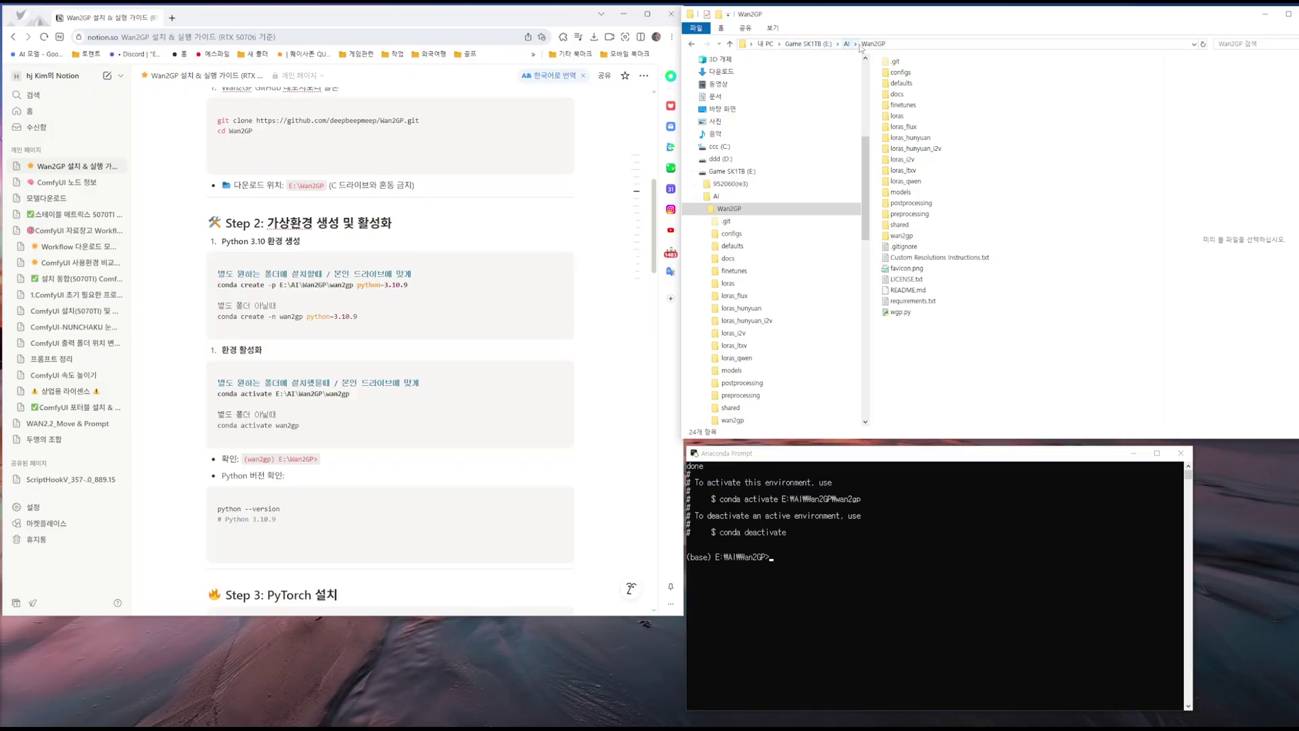
Step: Review the -p and -n variants of conda create and the environment path in the conda activate command in the notes
left_click(279, 285)
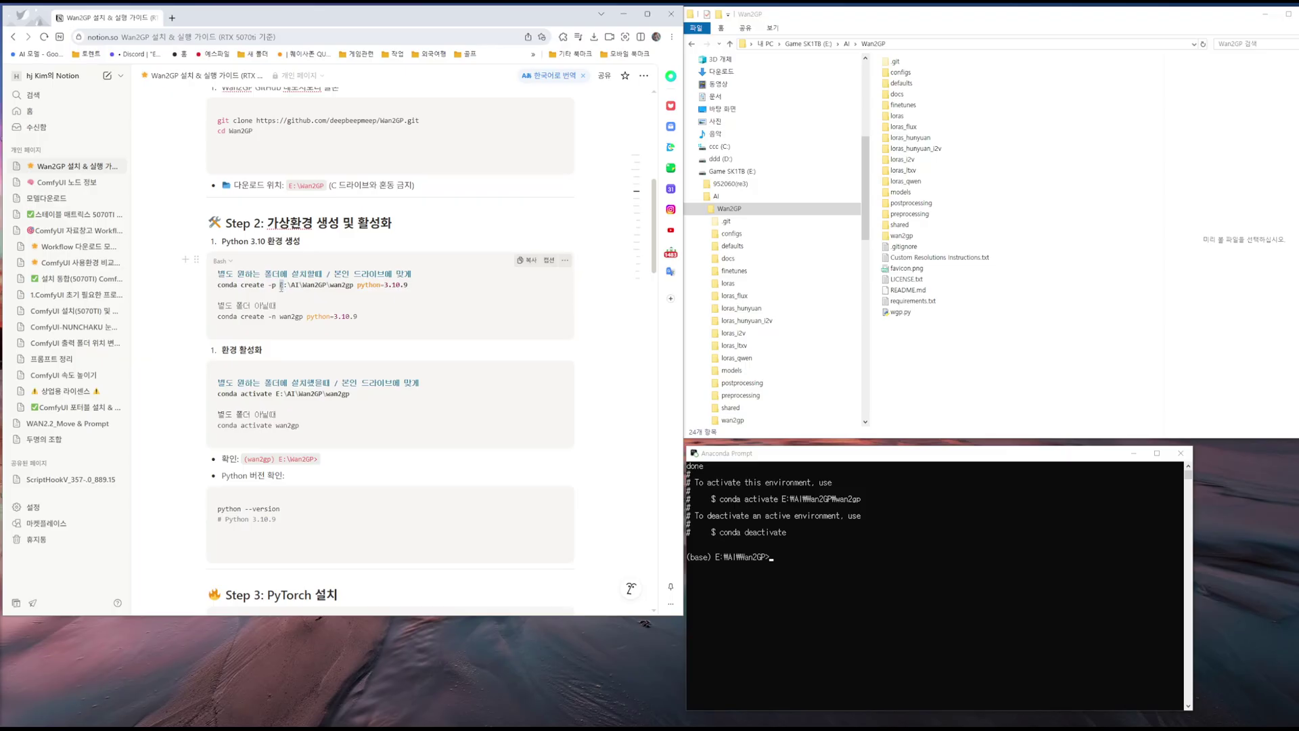
left_click_drag(281, 287, 268, 286)
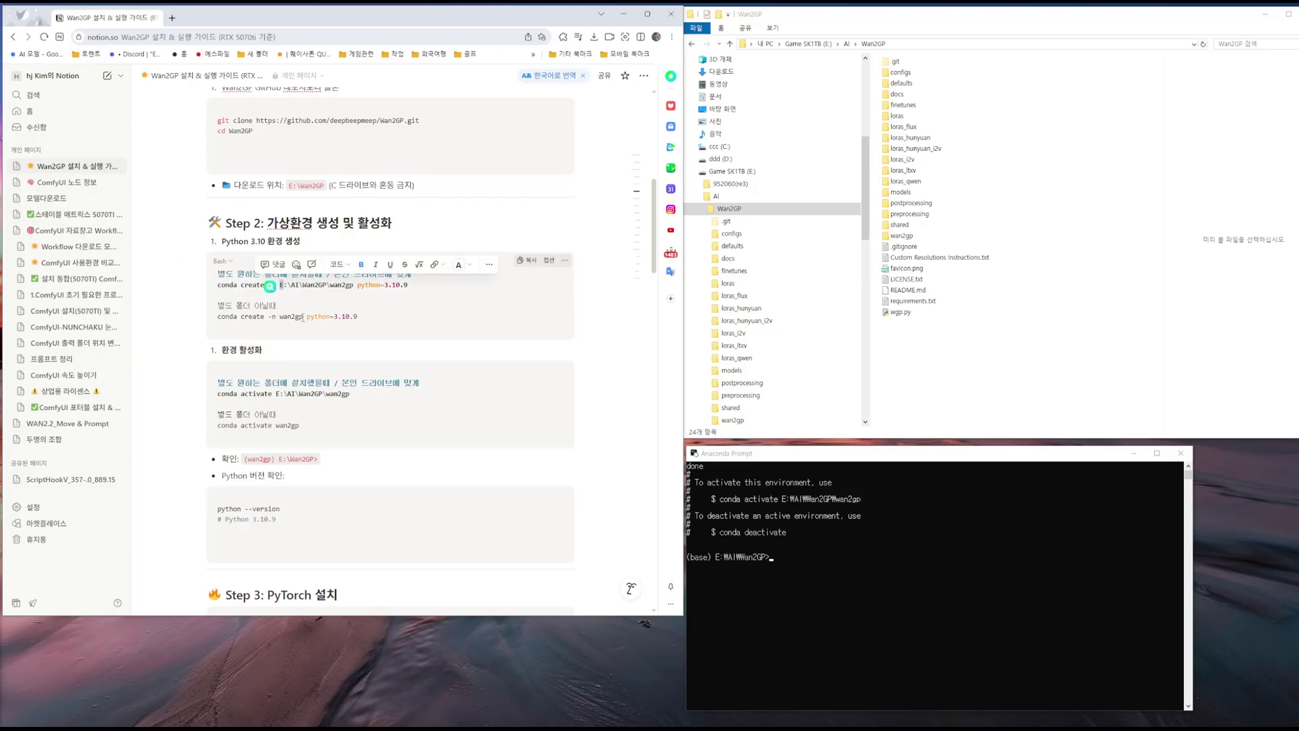
left_click(303, 317)
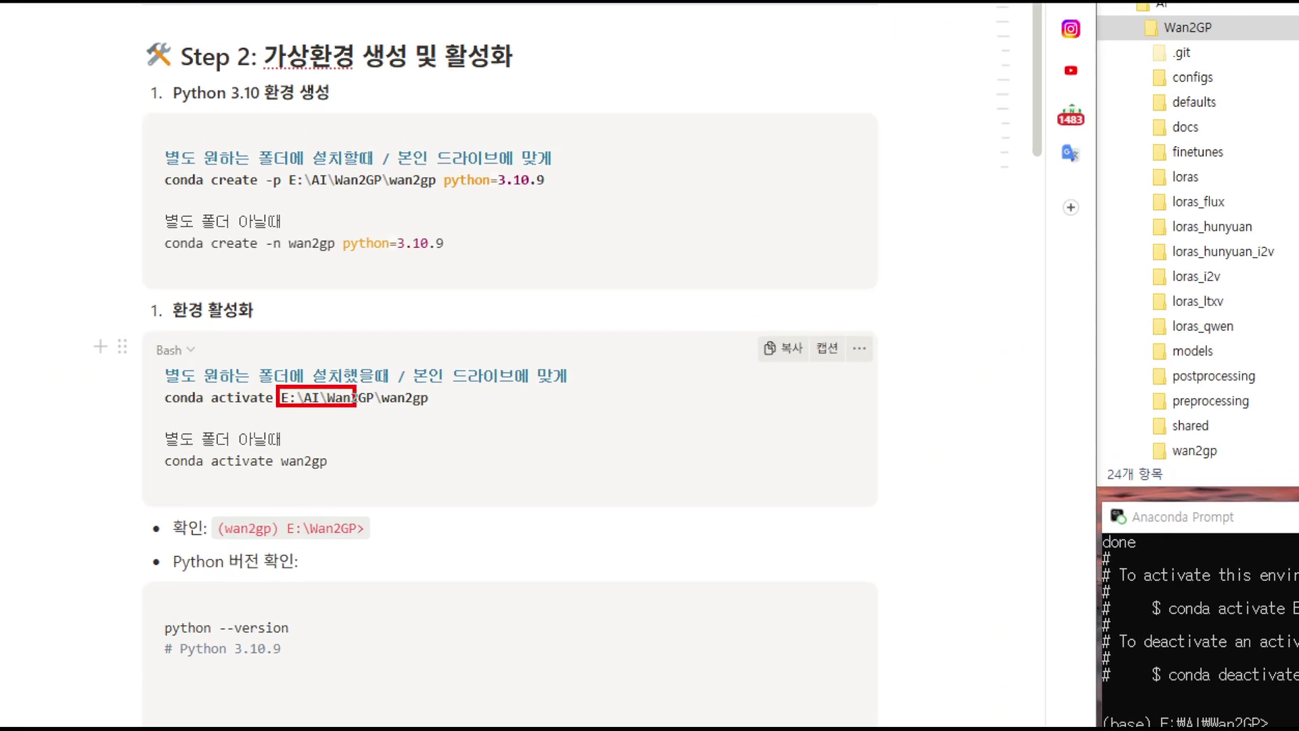
mouse_move(420, 405)
left_mouse_down()
mouse_move(433, 414)
mouse_move(387, 398)
mouse_move(409, 396)
left_mouse_up()
mouse_move(1227, 433)
left_mouse_down()
mouse_move(1234, 452)
mouse_move(1215, 439)
mouse_move(827, 438)
left_mouse_up()
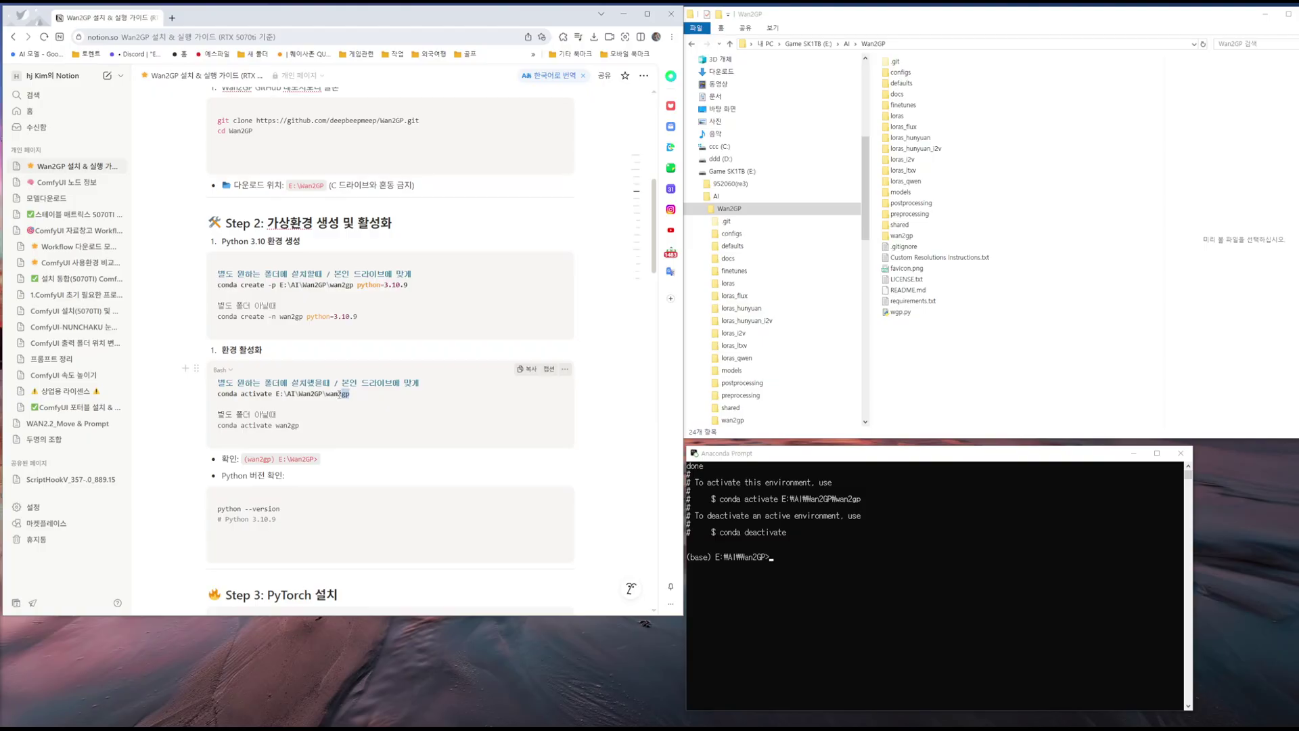
Step: Copy conda activate E:\AI\Wan2GP\wan2gp from the notes and run it in Anaconda Prompt
left_click_drag(339, 394, 218, 394)
key("ctrl+c")
left_click(789, 554)
key("ctrl+v")
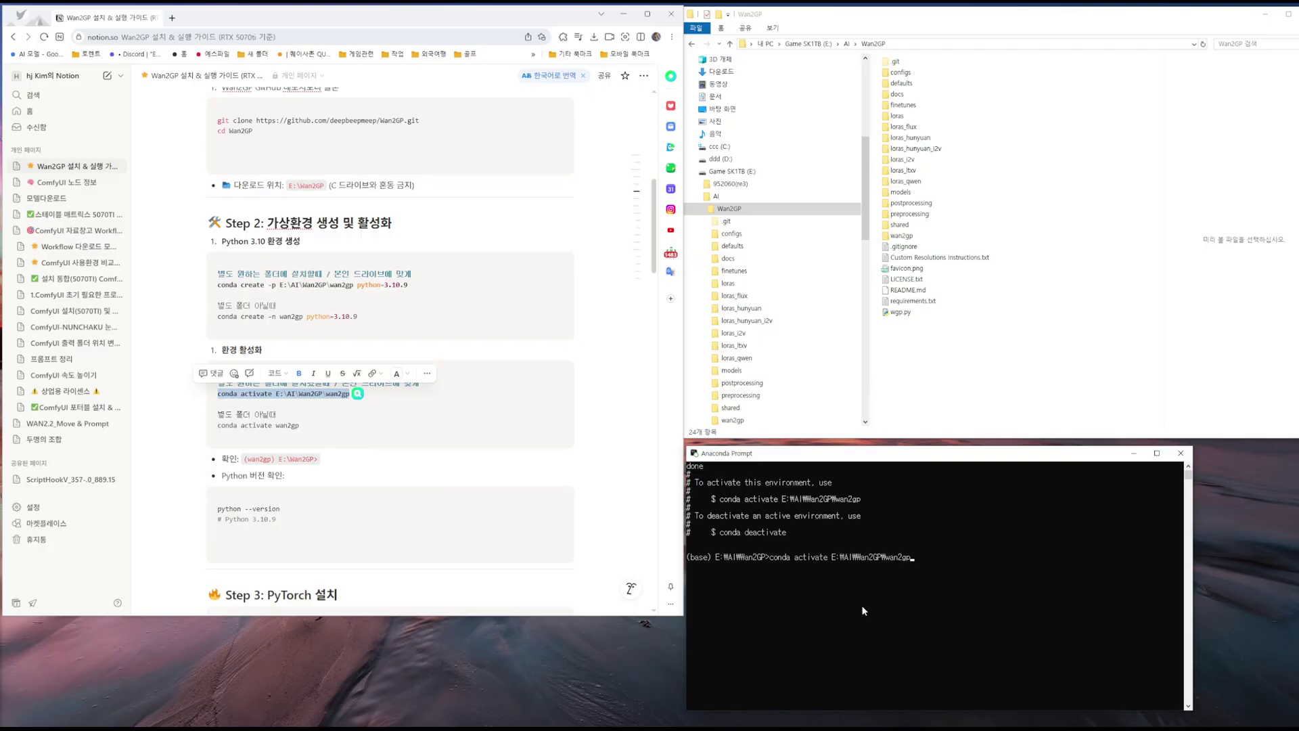
key("Return")
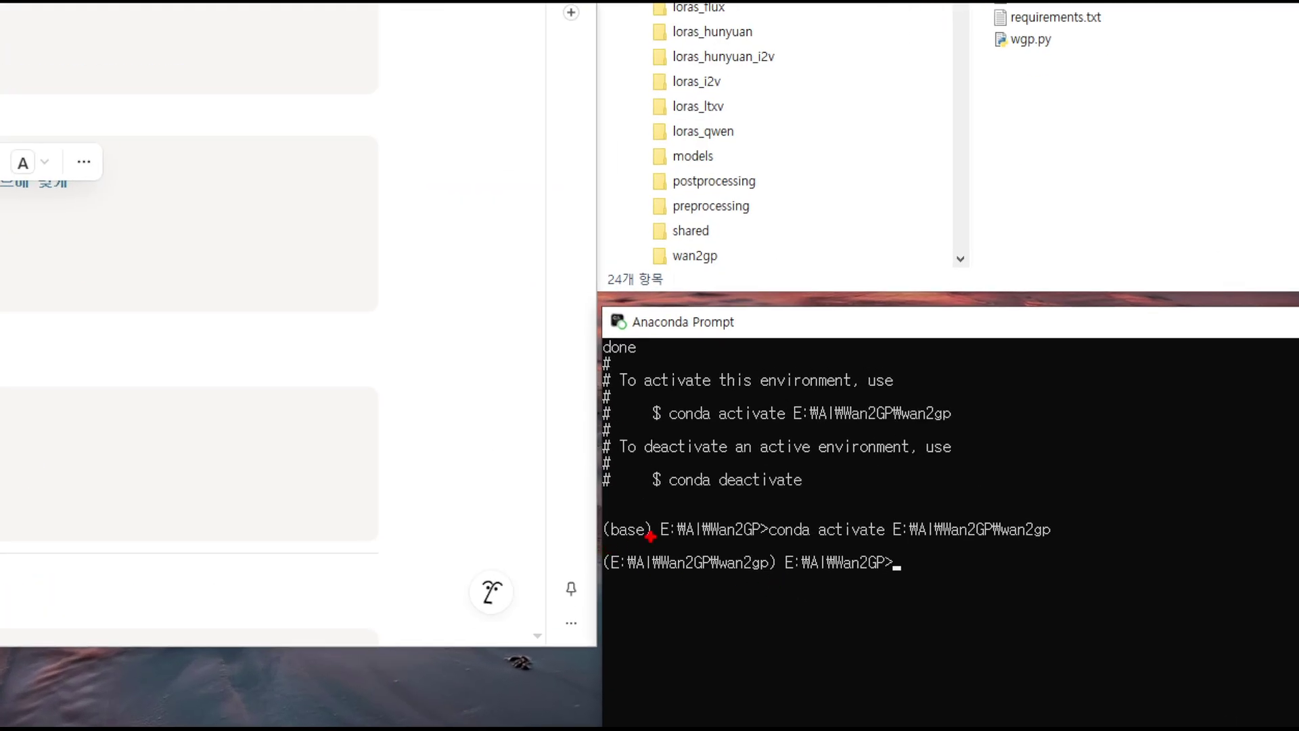
Step: Compare the environment prefixes before and after activation in Anaconda Prompt, and inspect the wan2gp folder's contents in File Explorer
left_click_drag(639, 511, 646, 538)
mouse_move(710, 593)
left_mouse_down()
mouse_move(589, 568)
mouse_move(603, 550)
mouse_move(785, 546)
mouse_move(778, 577)
mouse_move(697, 589)
left_mouse_up()
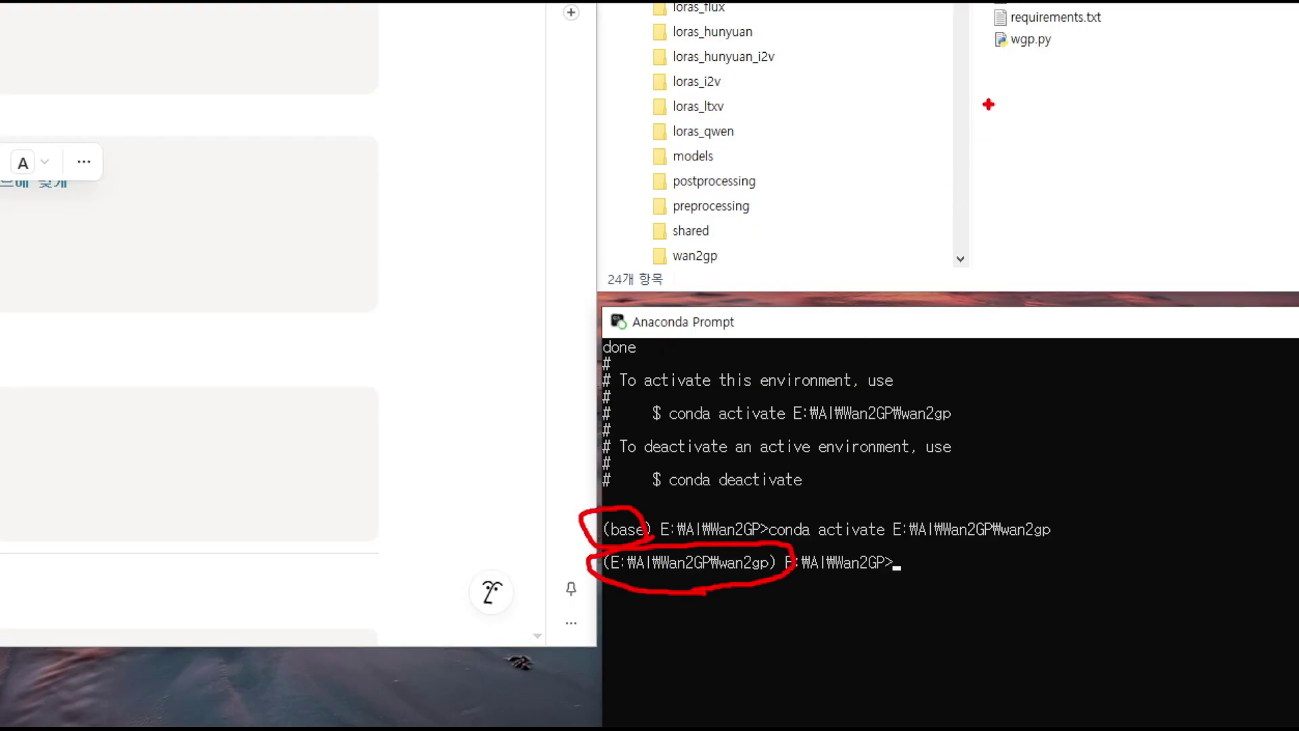
left_click_drag(1015, 81, 755, 418)
left_click_drag(1023, 135, 756, 421)
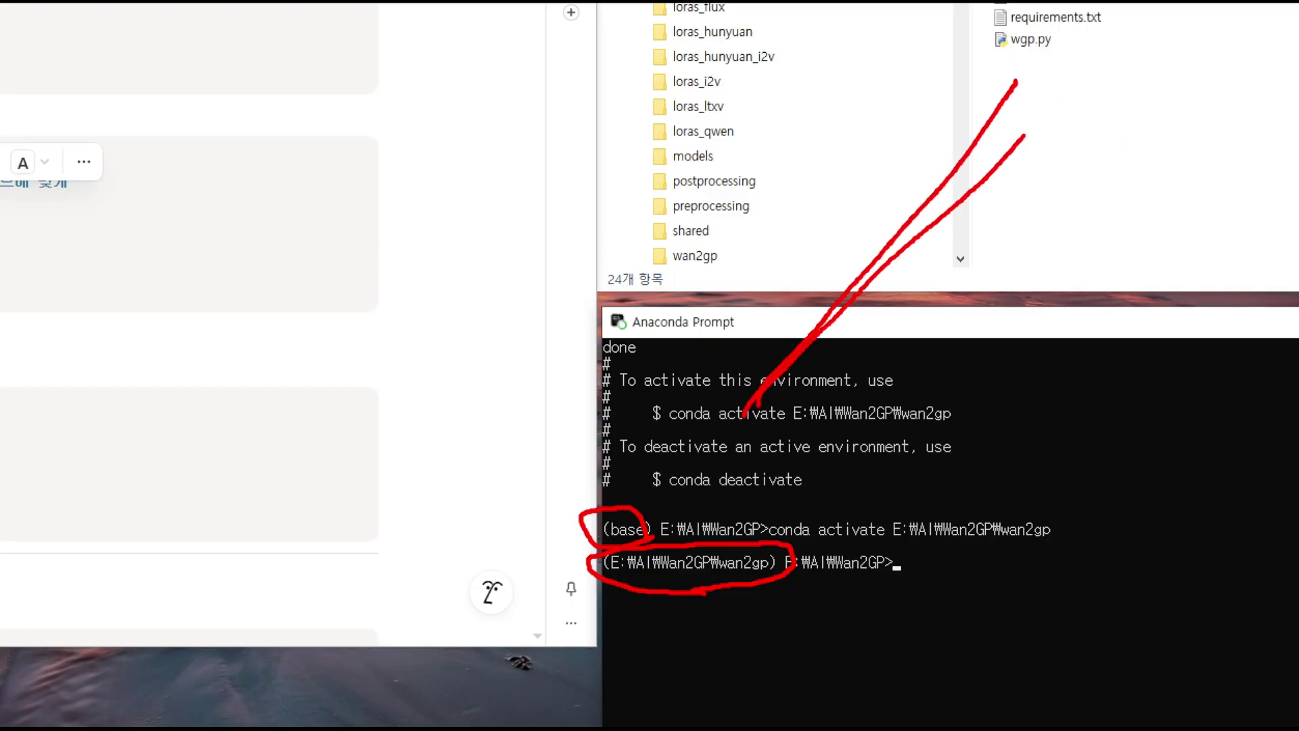
mouse_move(1024, 136)
left_mouse_down()
mouse_move(1008, 34)
mouse_move(1094, 76)
left_mouse_up()
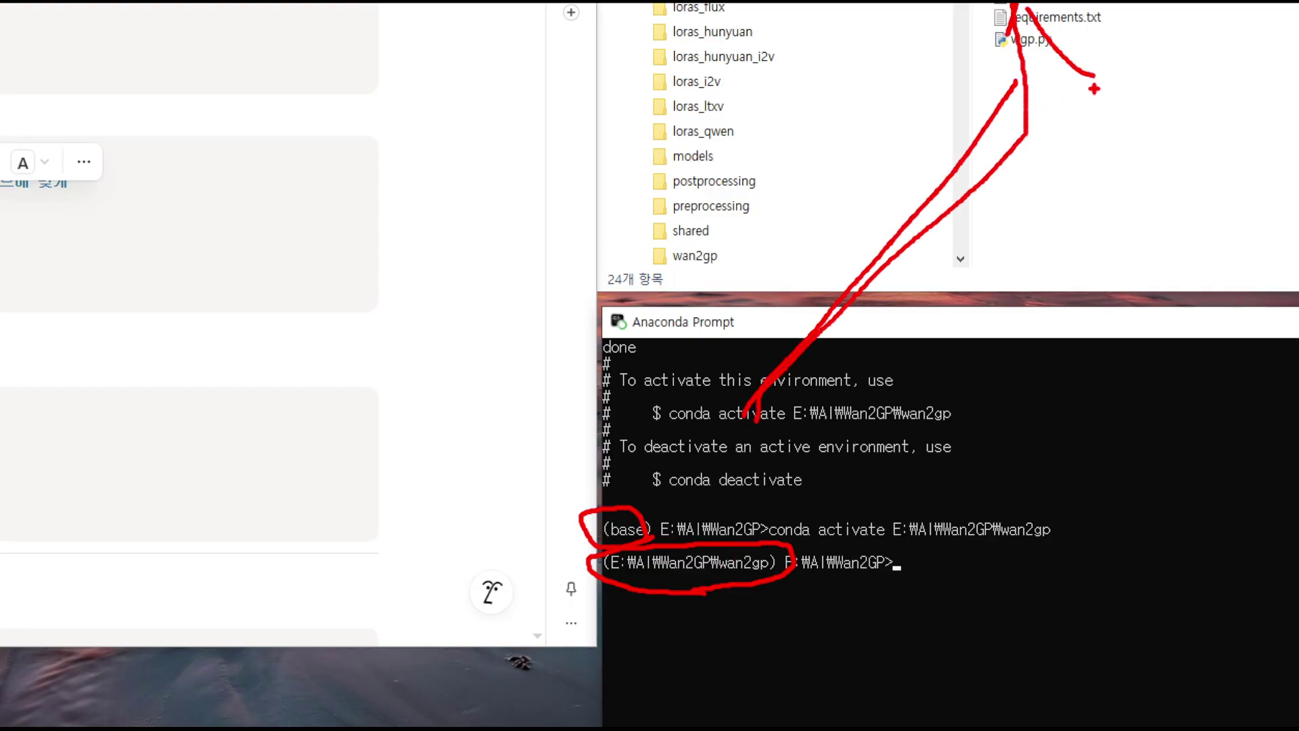
mouse_move(907, 591)
left_mouse_down()
mouse_move(838, 624)
mouse_move(852, 508)
mouse_move(865, 634)
left_mouse_up()
key("Escape")
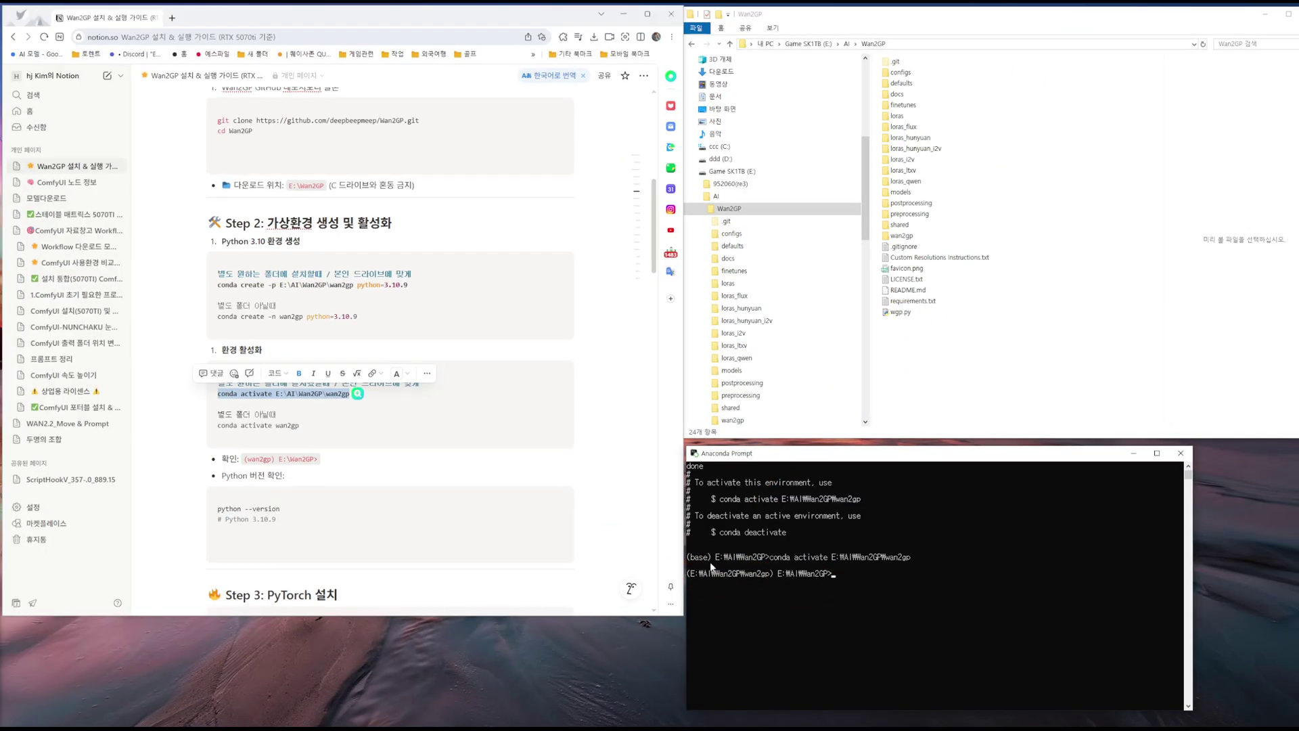
double_click(901, 235)
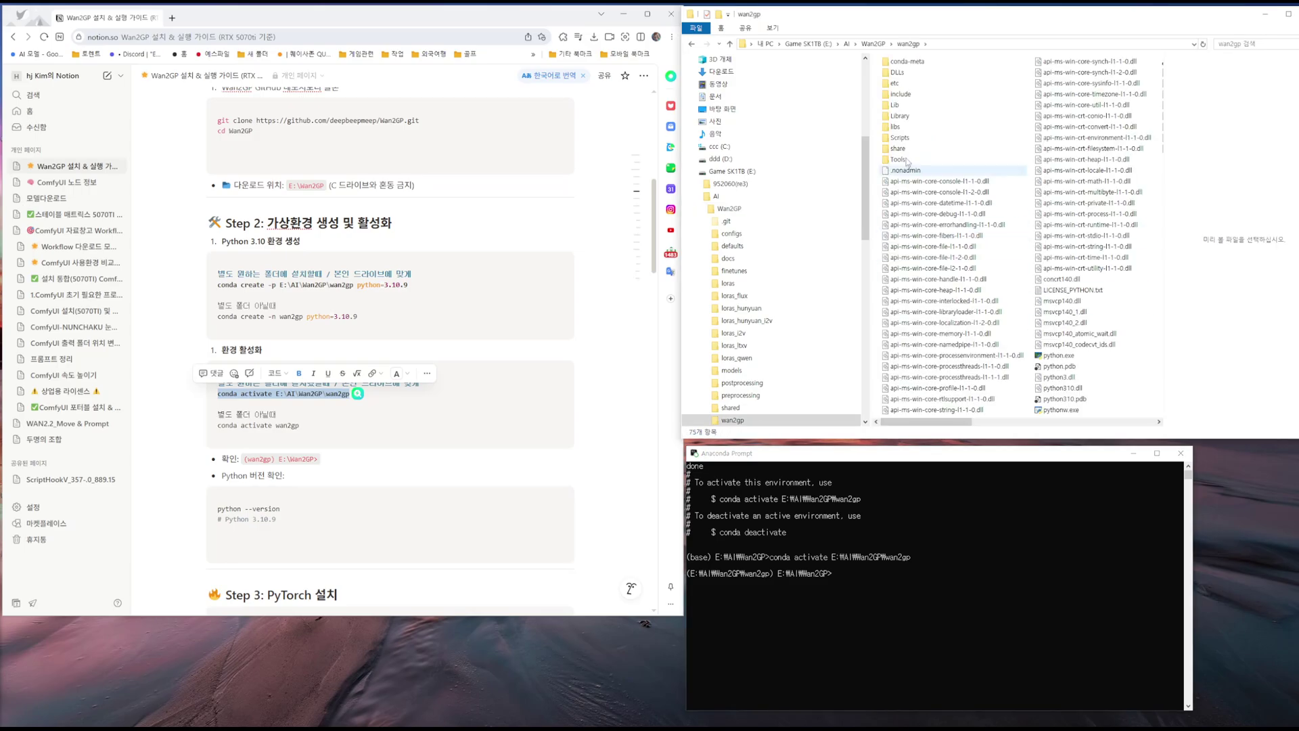
left_click(729, 43)
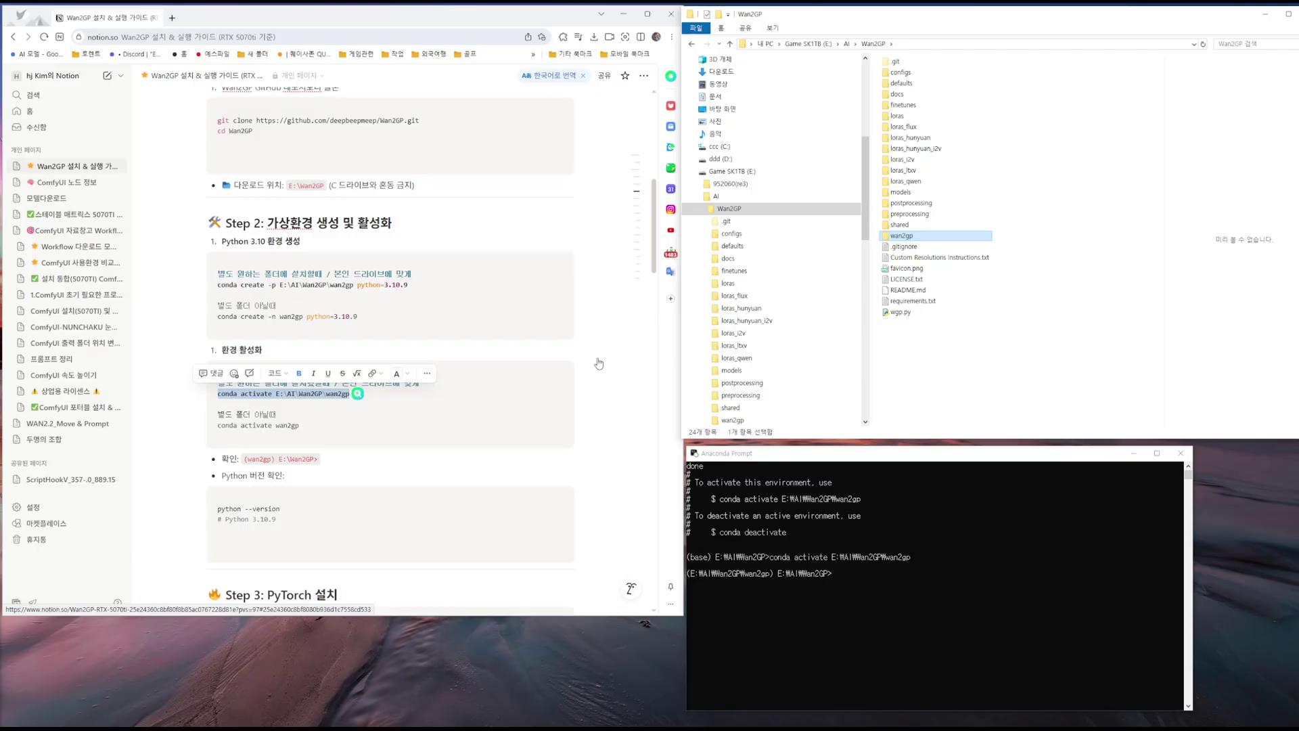
Step: Copy python --version from the notes, run it in Anaconda Prompt and check the reported Python version
left_click(201, 426)
scroll(201, 425, "down", 2)
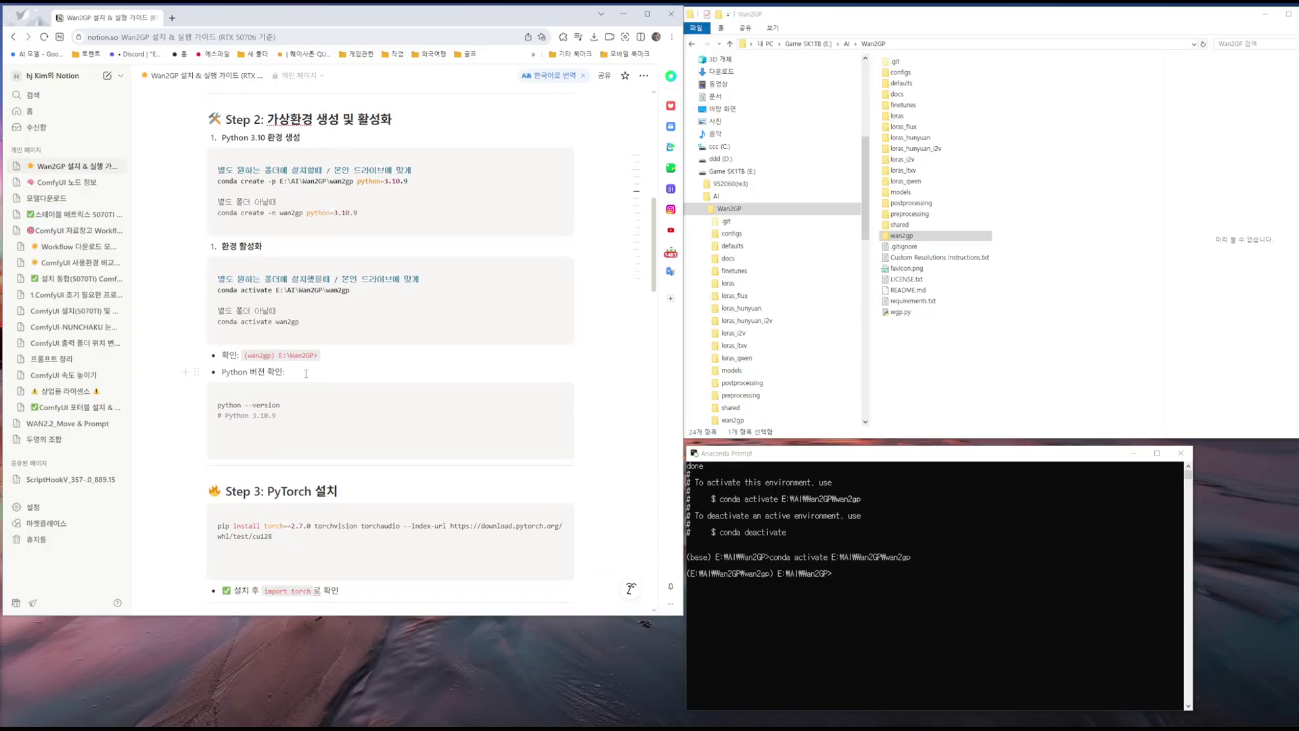
left_click_drag(217, 406, 280, 405)
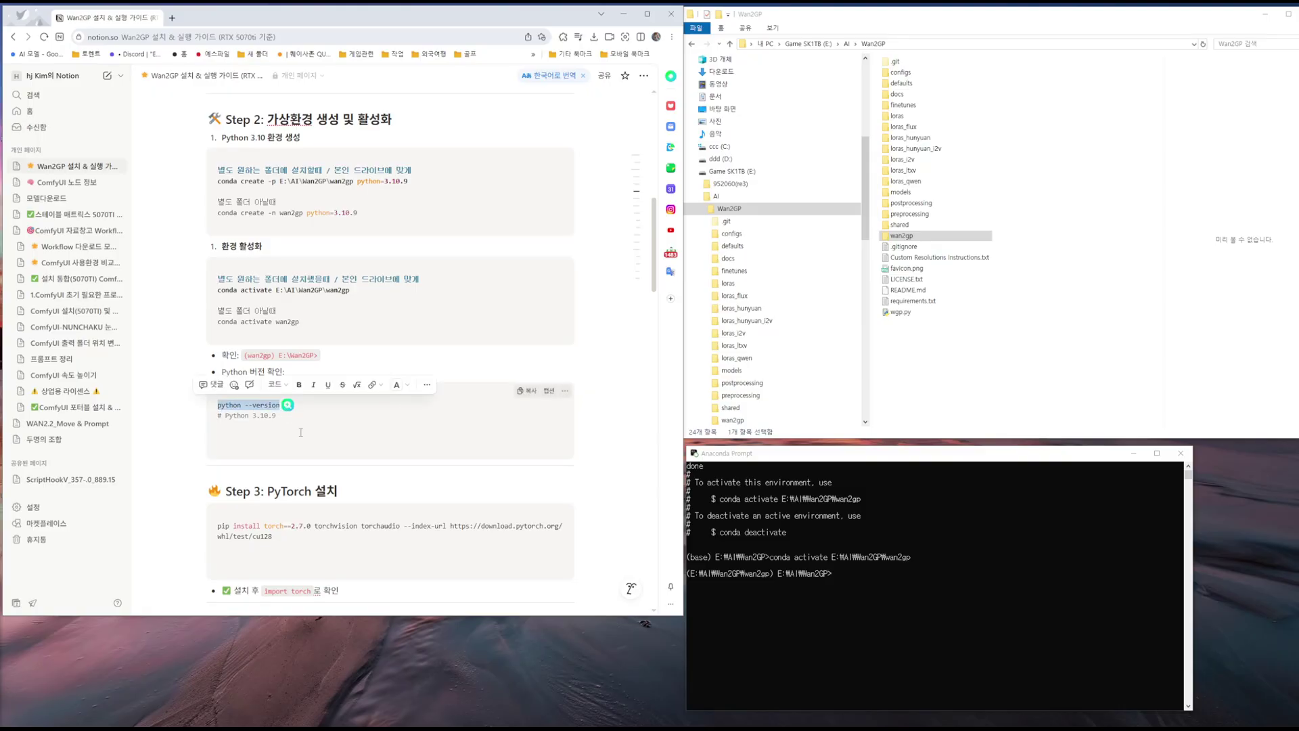
left_click(843, 574)
key("ctrl+v")
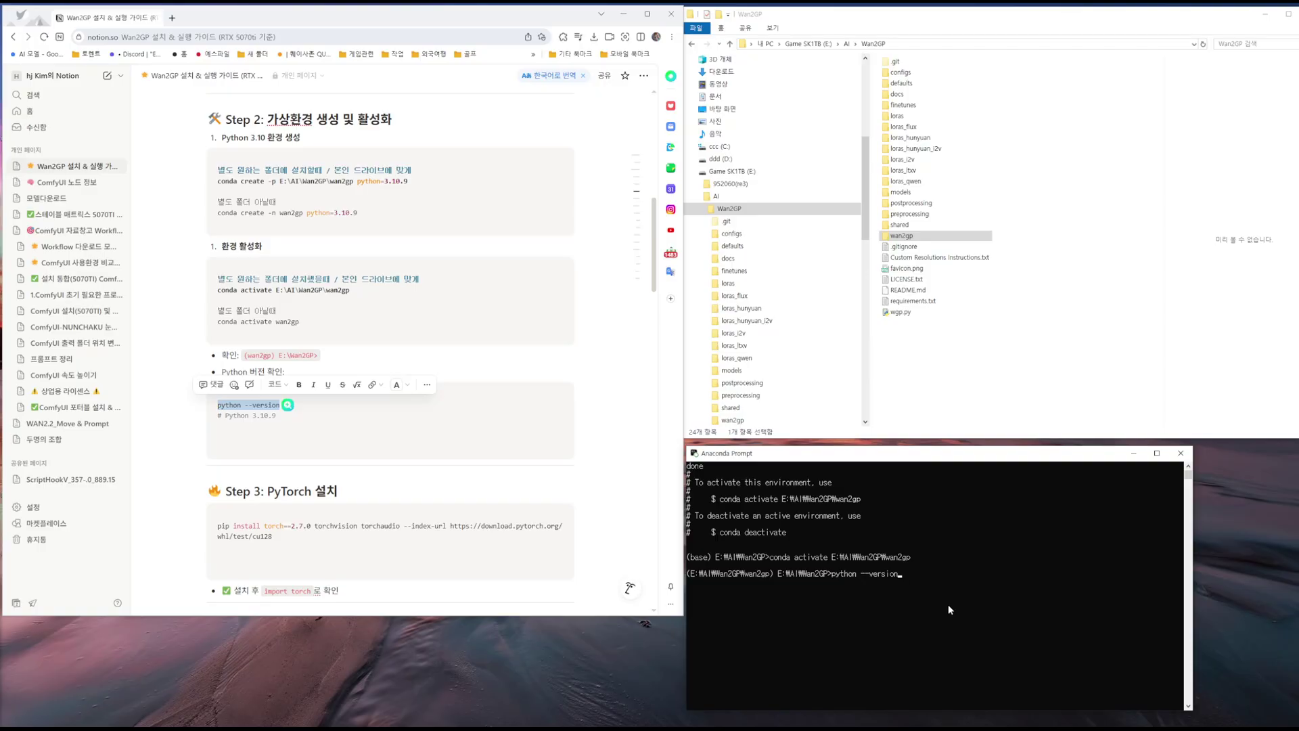
key("Return")
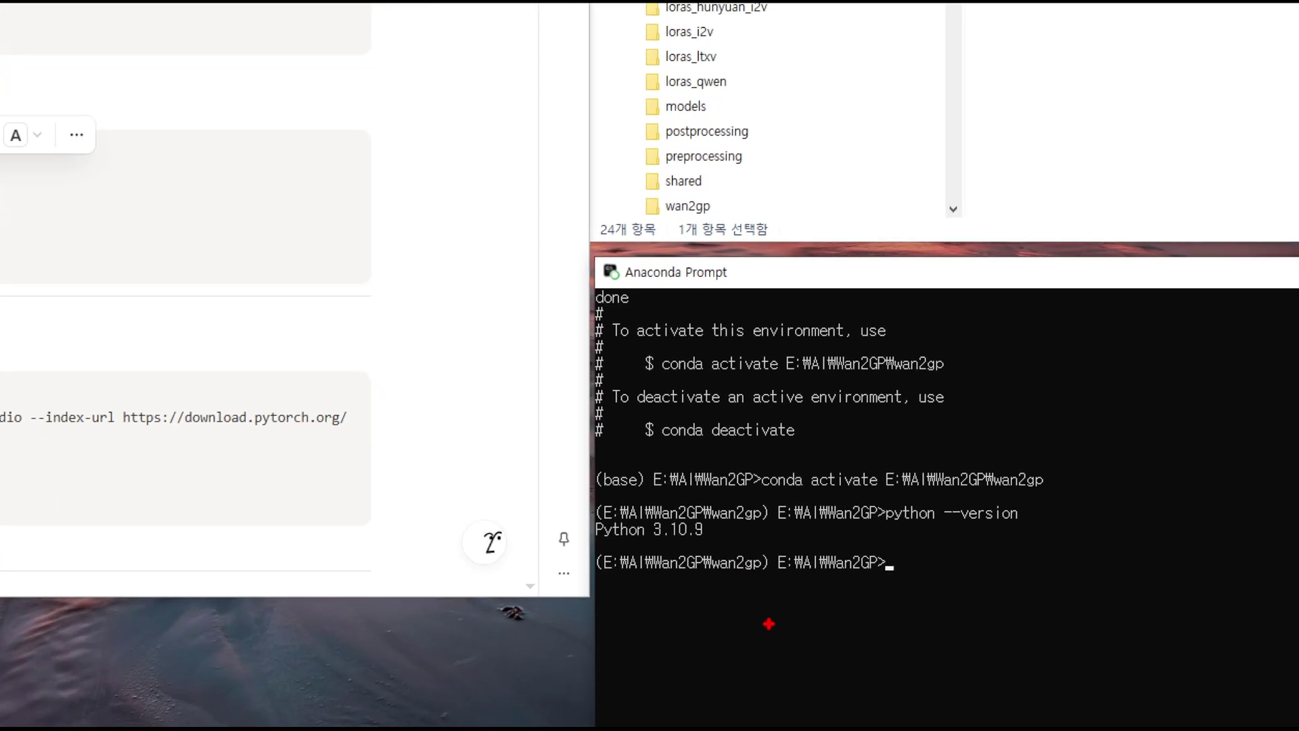
mouse_move(739, 584)
left_mouse_down()
mouse_move(641, 585)
mouse_move(738, 562)
left_mouse_up()
left_click_drag(707, 507, 714, 540)
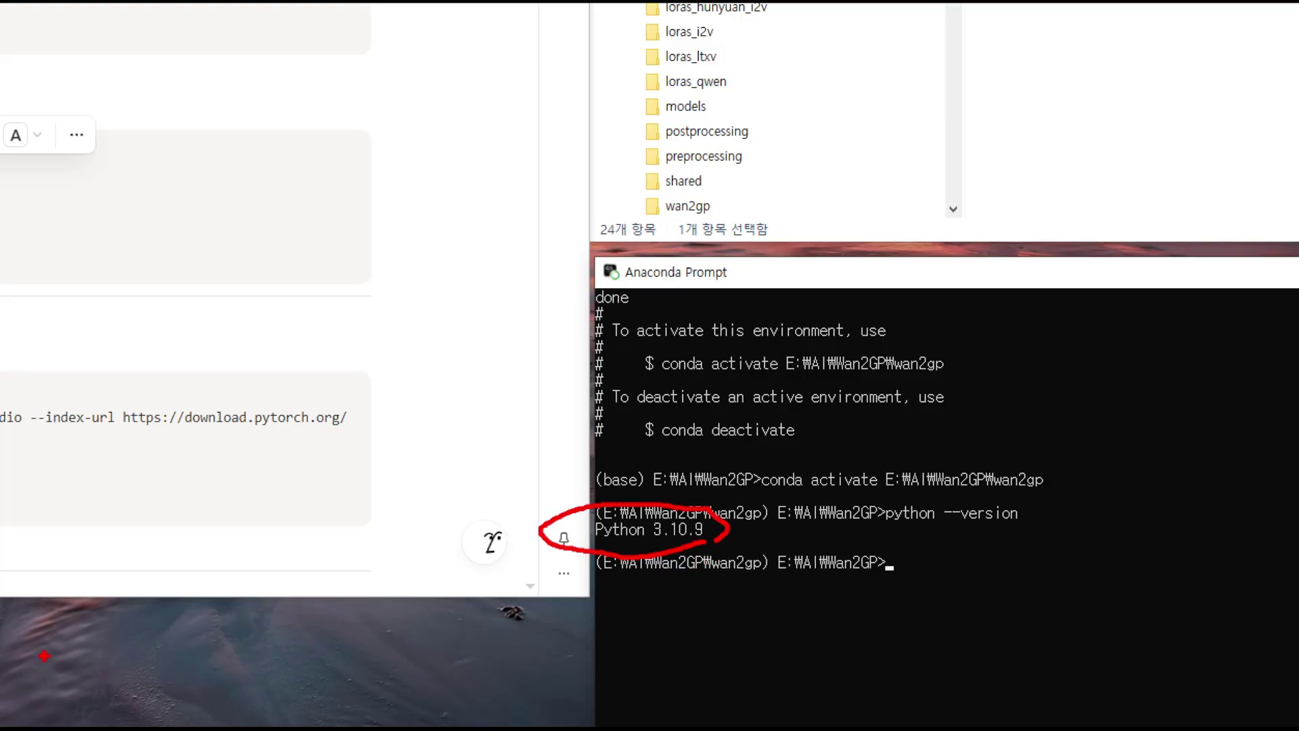
mouse_move(170, 554)
left_mouse_down()
mouse_move(212, 572)
mouse_move(188, 607)
left_mouse_up()
left_click_drag(230, 609, 232, 623)
left_click_drag(263, 548, 272, 602)
mouse_move(302, 542)
left_mouse_down()
mouse_move(304, 594)
mouse_move(263, 491)
mouse_move(297, 612)
left_mouse_up()
mouse_move(325, 722)
left_mouse_down()
mouse_move(350, 689)
mouse_move(387, 715)
left_mouse_up()
mouse_move(340, 630)
left_mouse_down()
mouse_move(127, 569)
mouse_move(319, 621)
mouse_move(264, 620)
left_mouse_up()
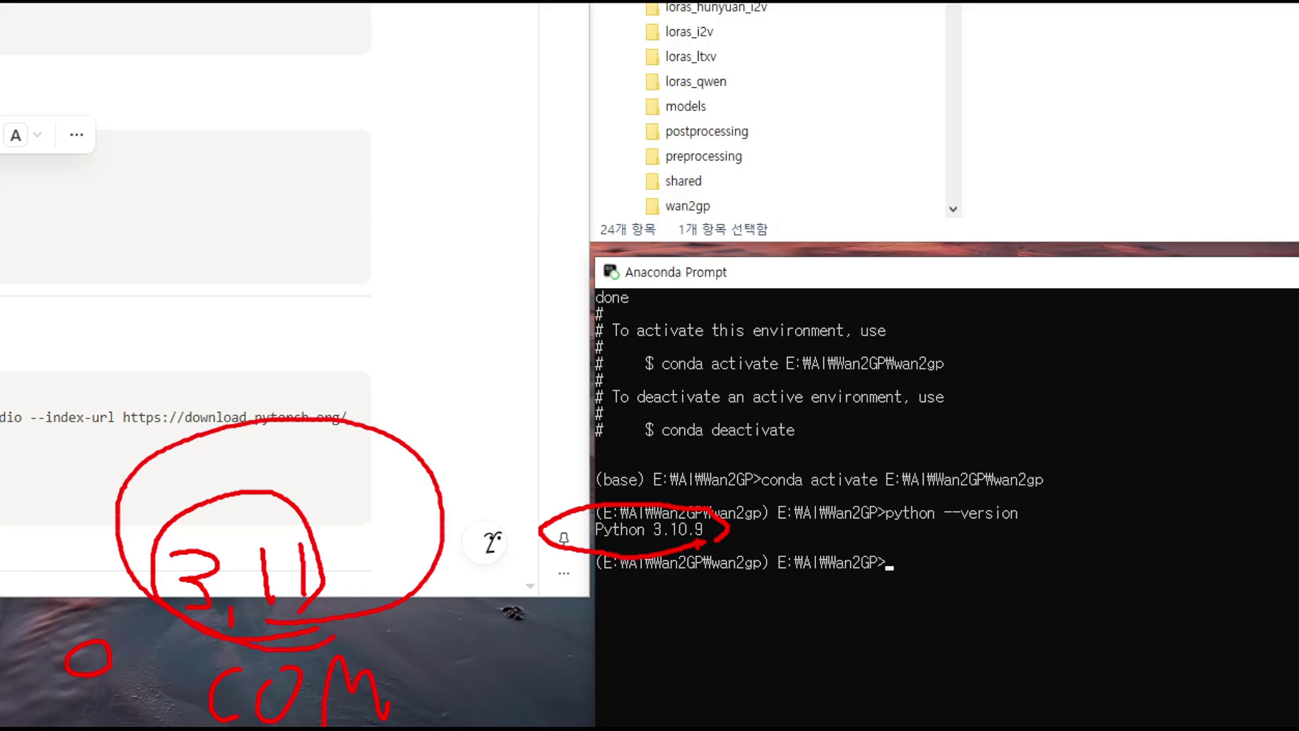
mouse_move(704, 542)
left_mouse_down()
mouse_move(646, 546)
mouse_move(602, 515)
mouse_move(733, 525)
left_mouse_up()
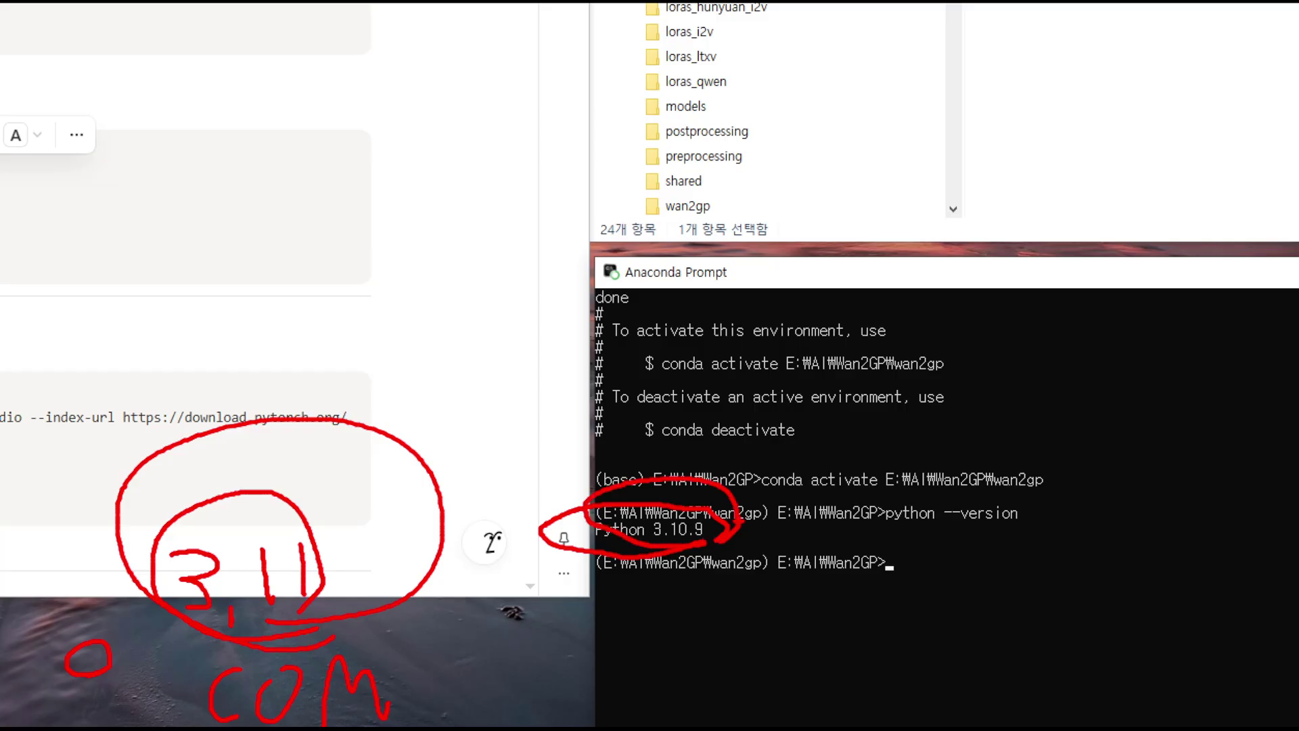
mouse_move(1221, 443)
left_mouse_down()
mouse_move(1123, 506)
mouse_move(1110, 351)
mouse_move(1018, 467)
mouse_move(1045, 411)
left_mouse_up()
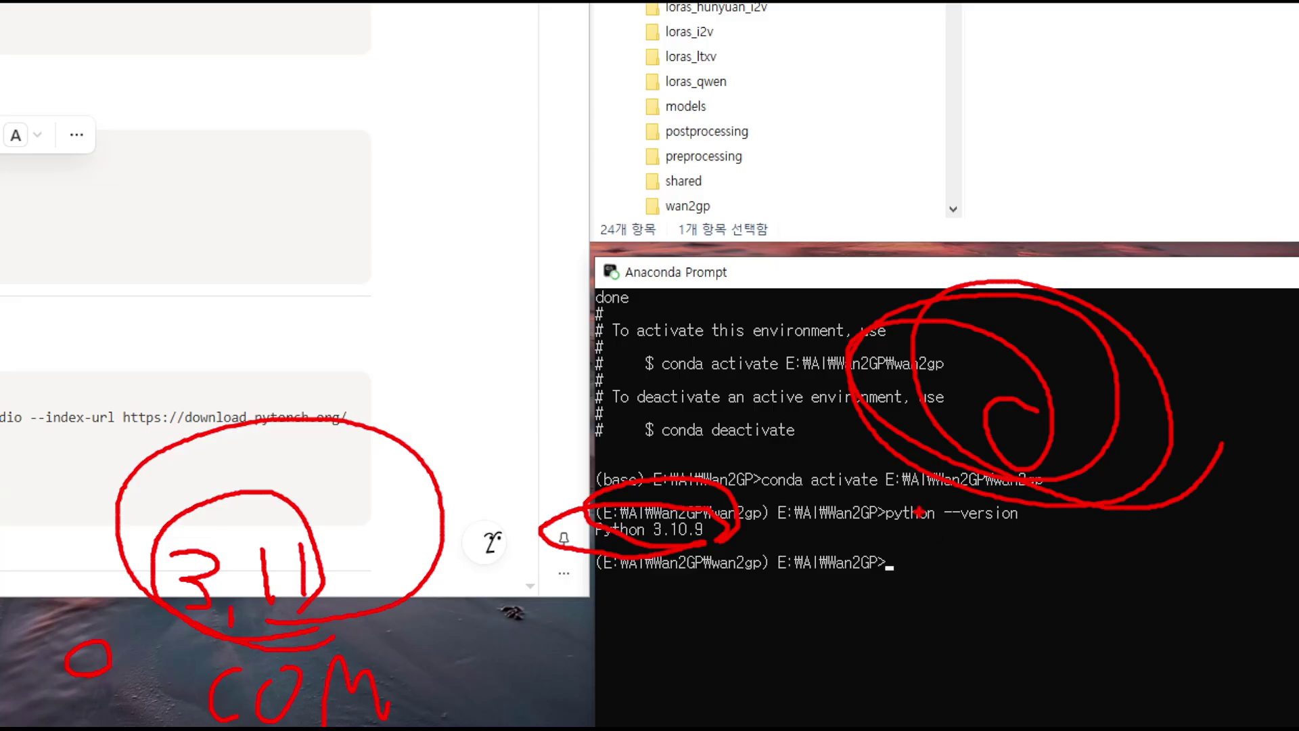
key("Escape")
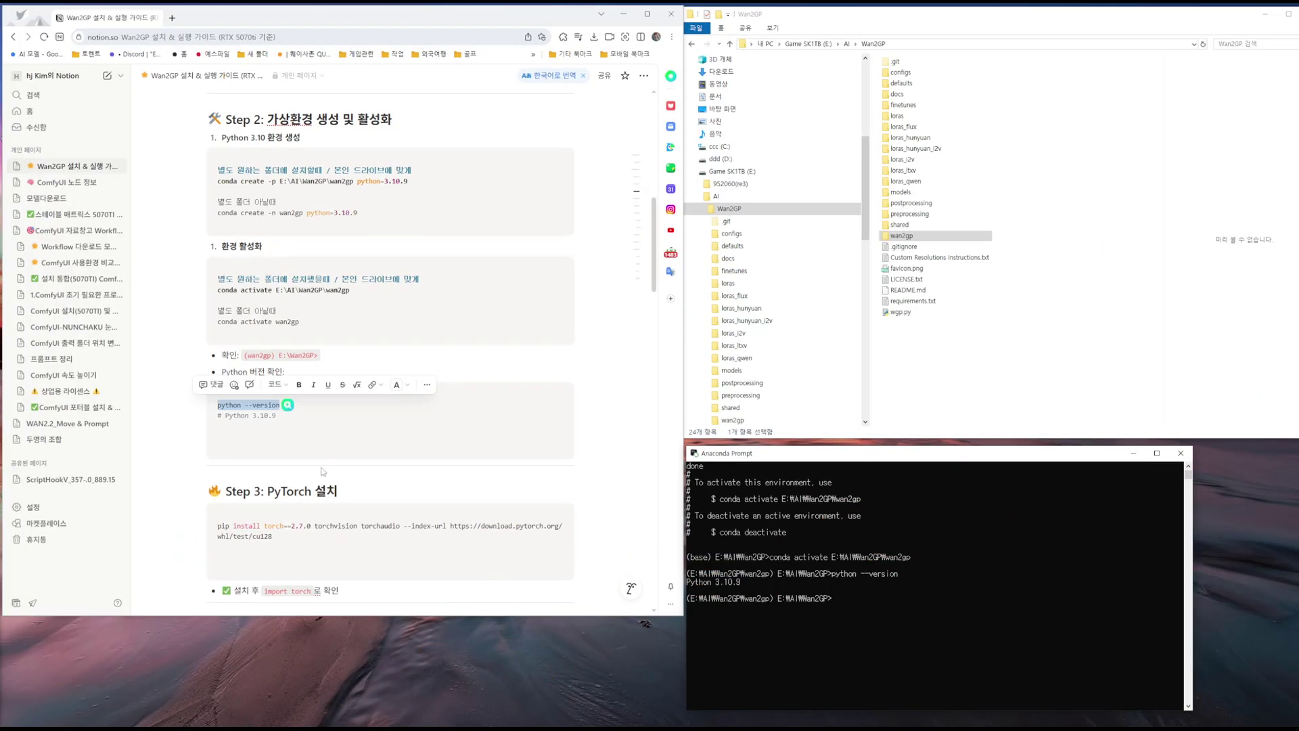
Step: Copy the PyTorch 2.7.0 pip install command with the cu128 index URL from the notes, run it in Anaconda Prompt, and enlarge its window
scroll(295, 454, "down", 3)
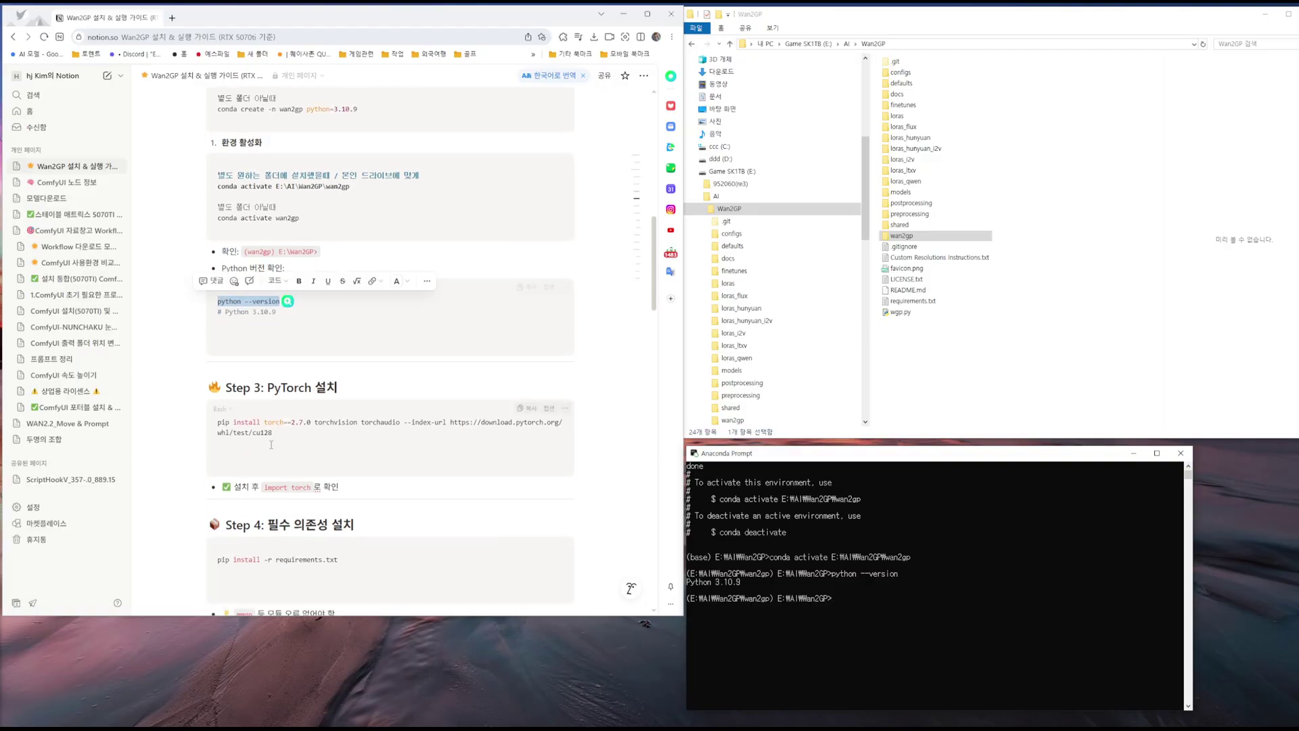
left_click_drag(252, 283, 323, 287)
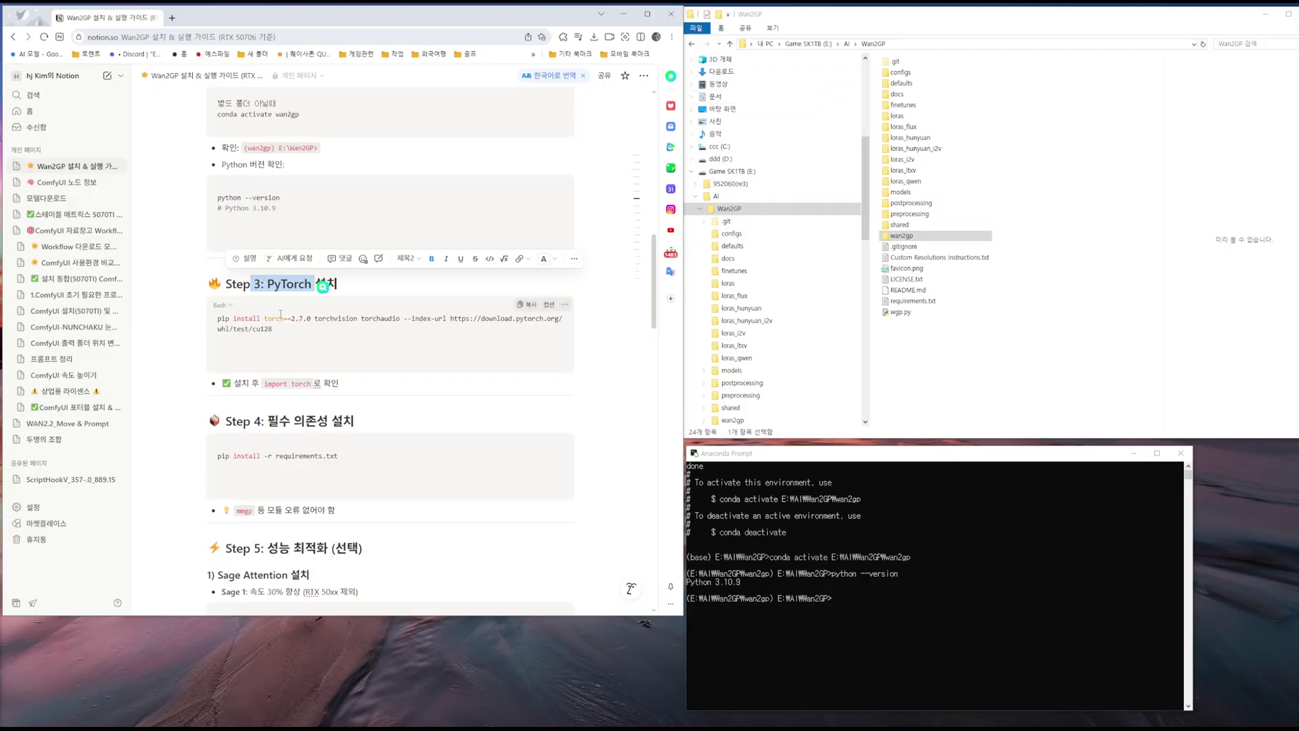
left_click(297, 290)
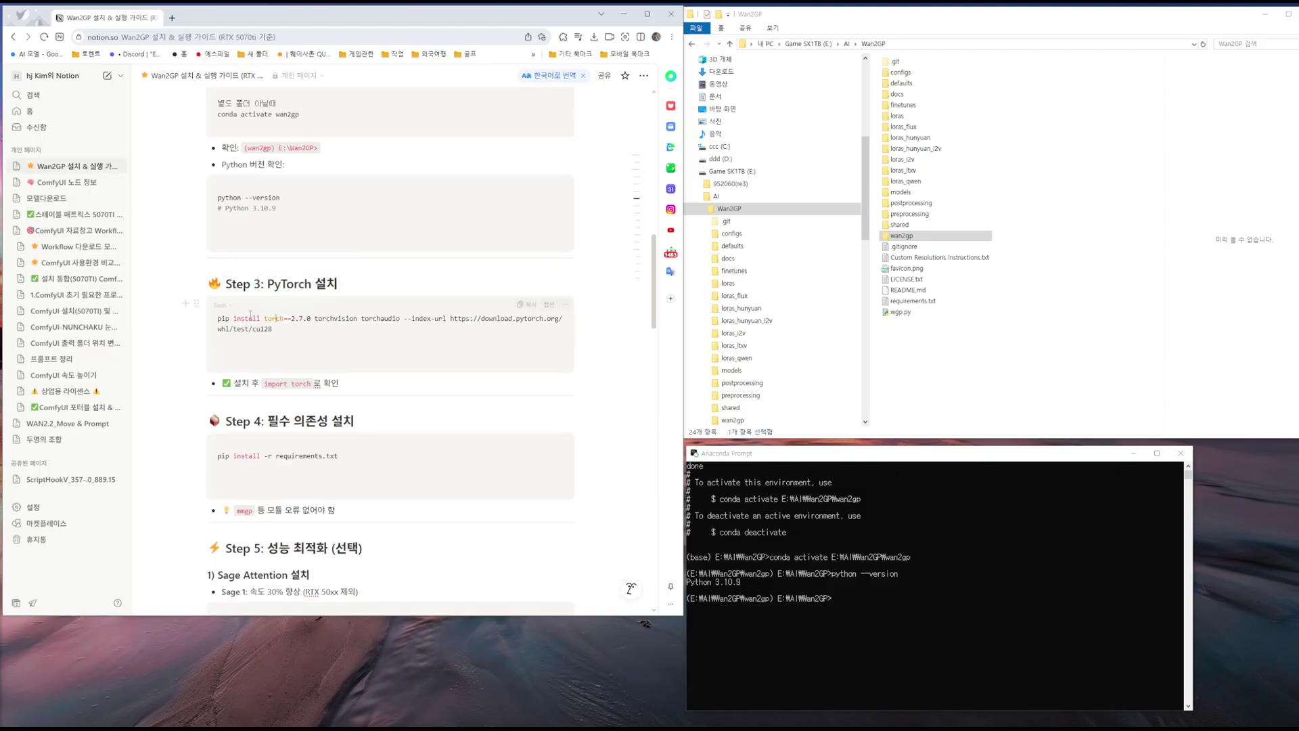
left_click_drag(217, 318, 279, 327)
key("ctrl+c")
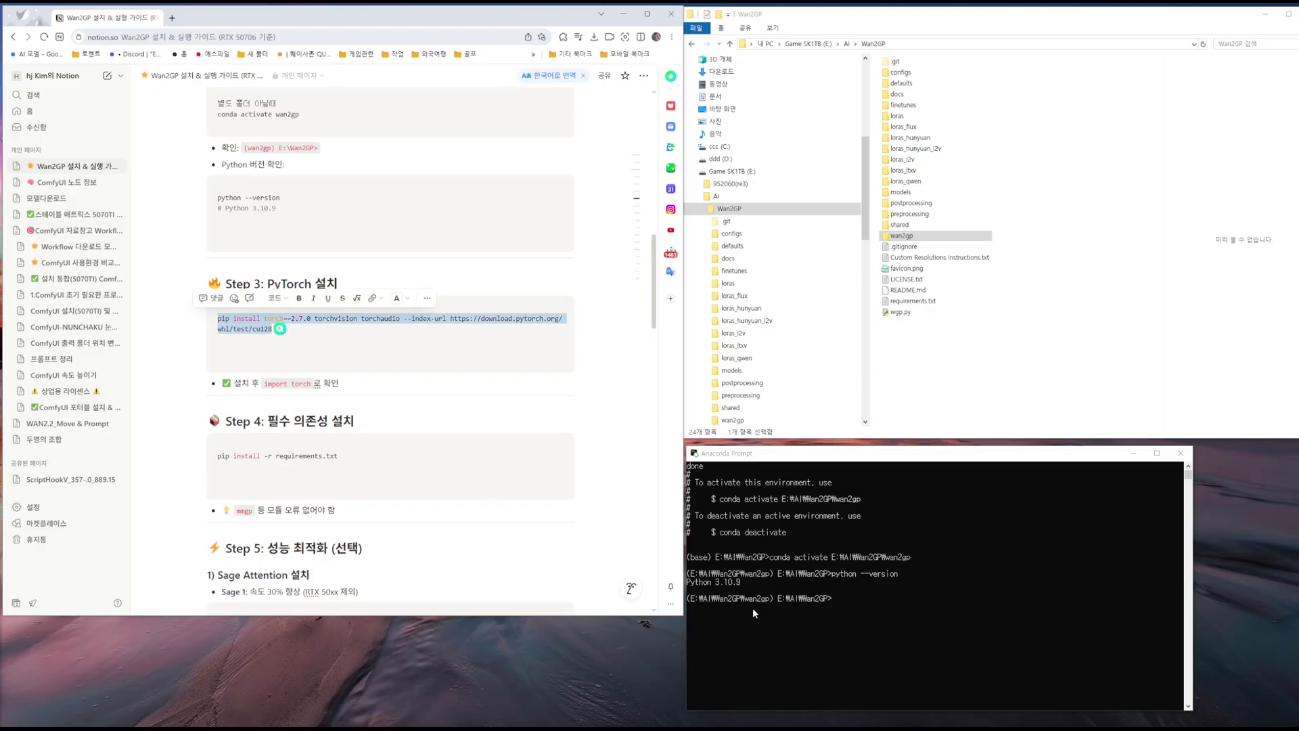
left_click(859, 599)
key("ctrl+v")
key("Return")
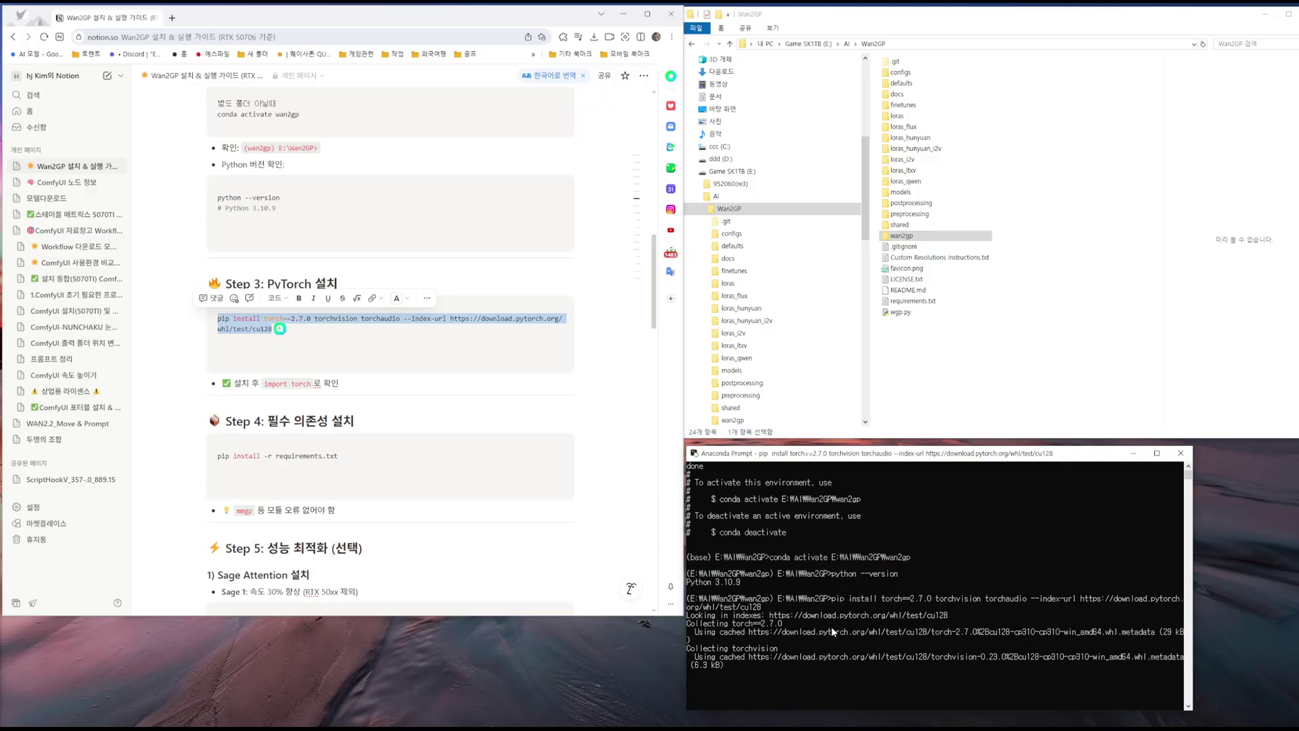
left_click_drag(910, 439, 927, 357)
left_click_drag(933, 447, 936, 367)
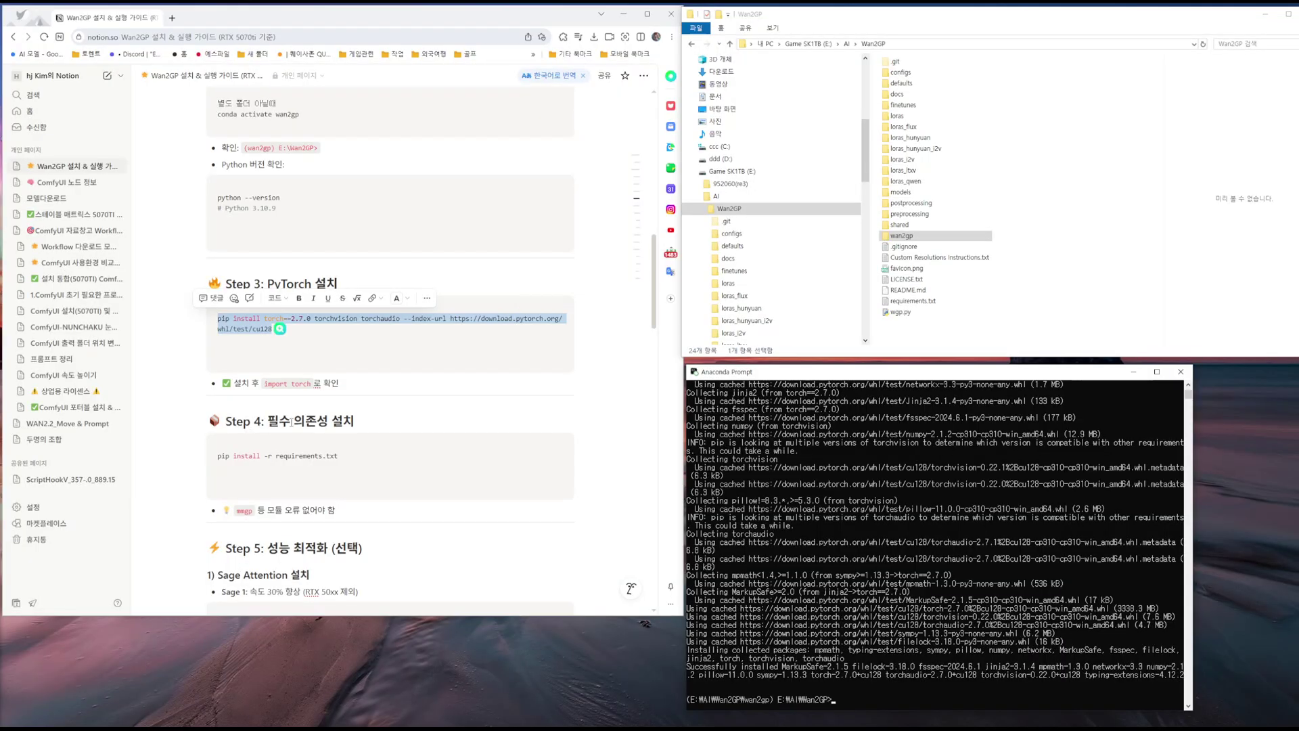
Step: Preview requirements.txt in File Explorer, and run pip install -r requirements.txt from Step 4 of the notes in Anaconda Prompt
left_click_drag(268, 421, 360, 423)
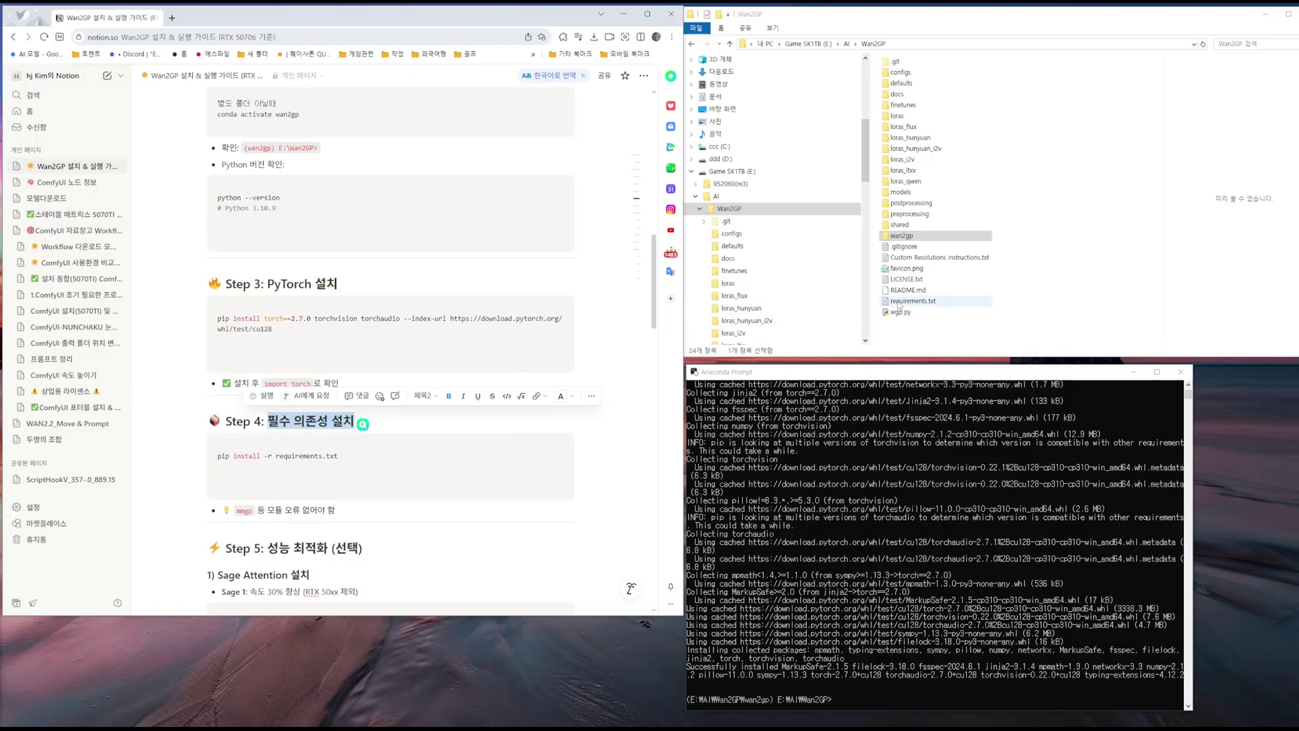
left_click(900, 305)
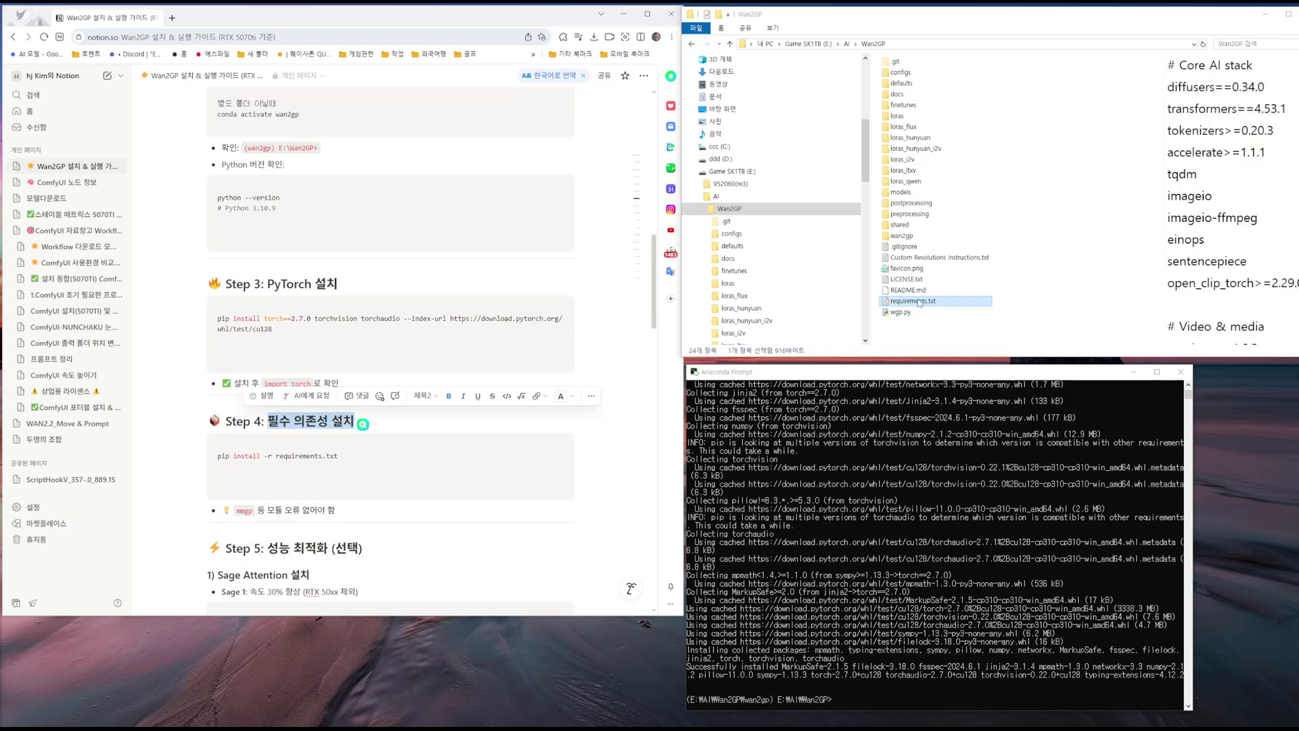
left_click(353, 444)
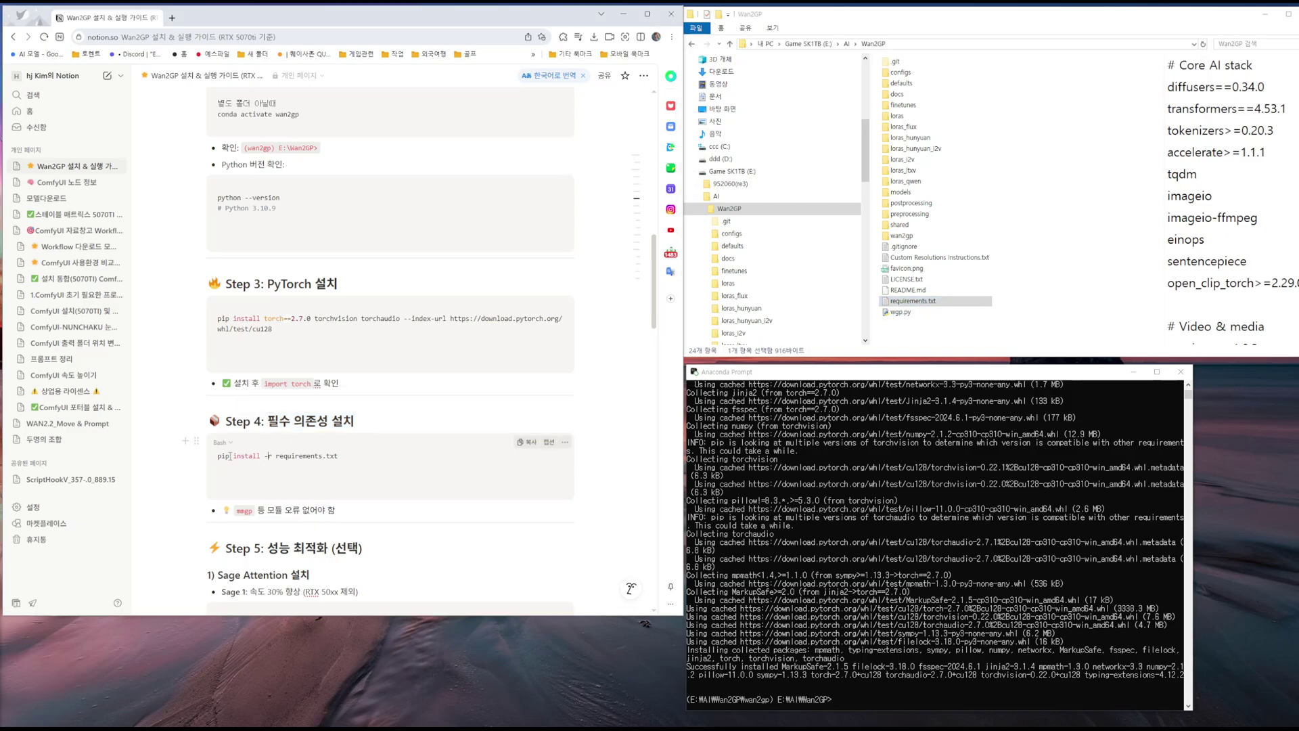
left_click_drag(219, 456, 341, 456)
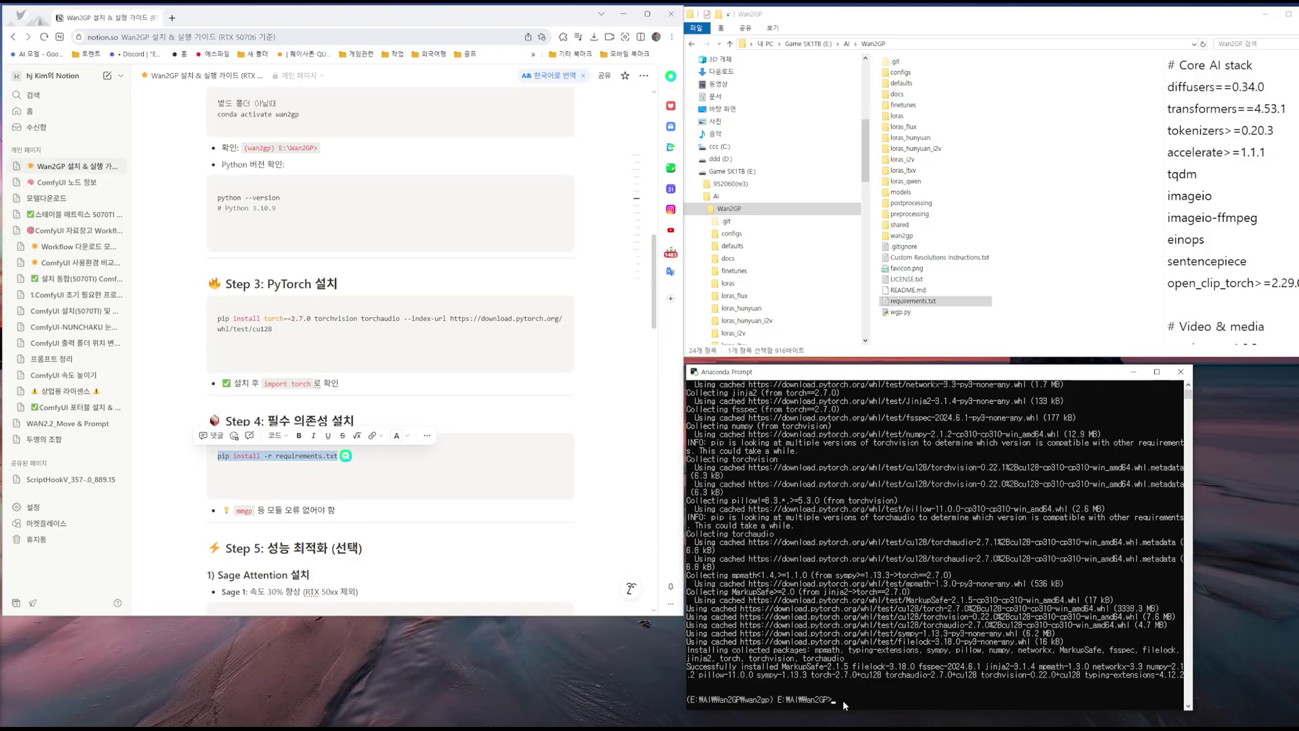
type("pip install -r requirements.txt")
key("Return")
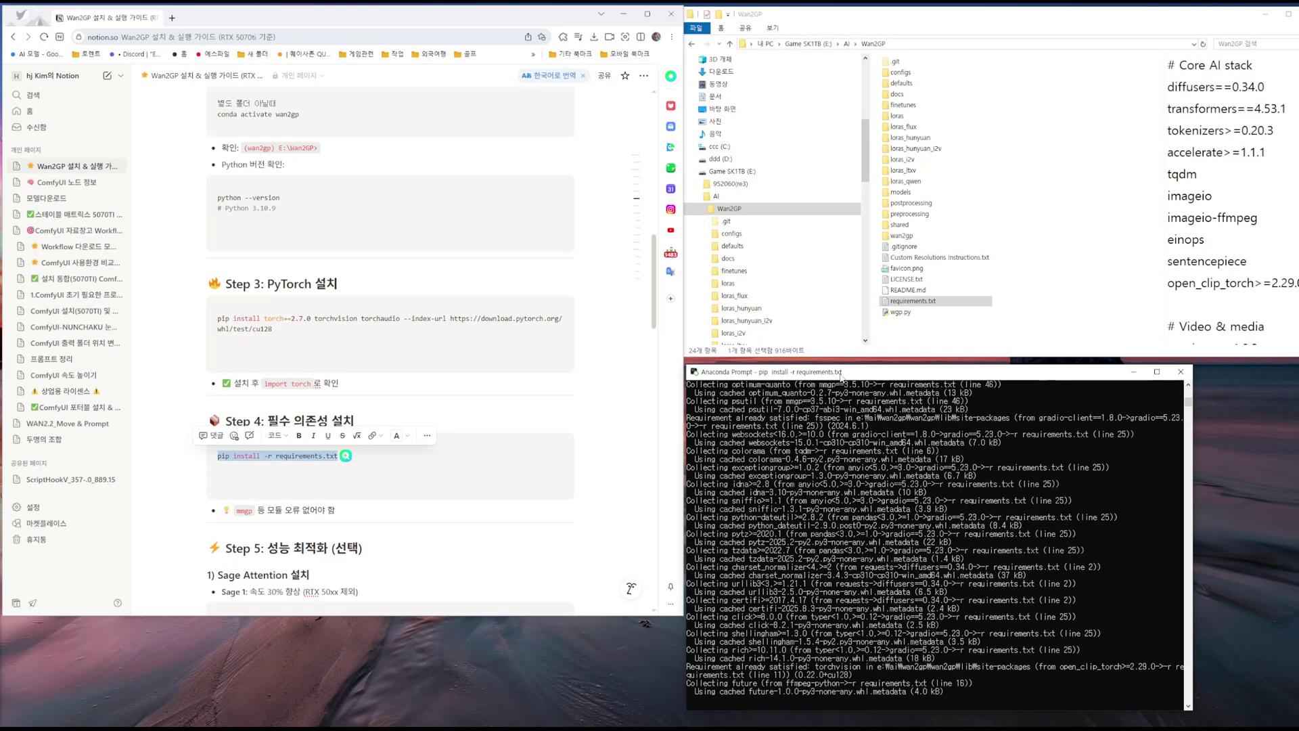
Step: Review the optional Step 5 performance section in the notes, comparing the Sage 1 and Sage 2 options and their speed gains
scroll(424, 455, "down", 5)
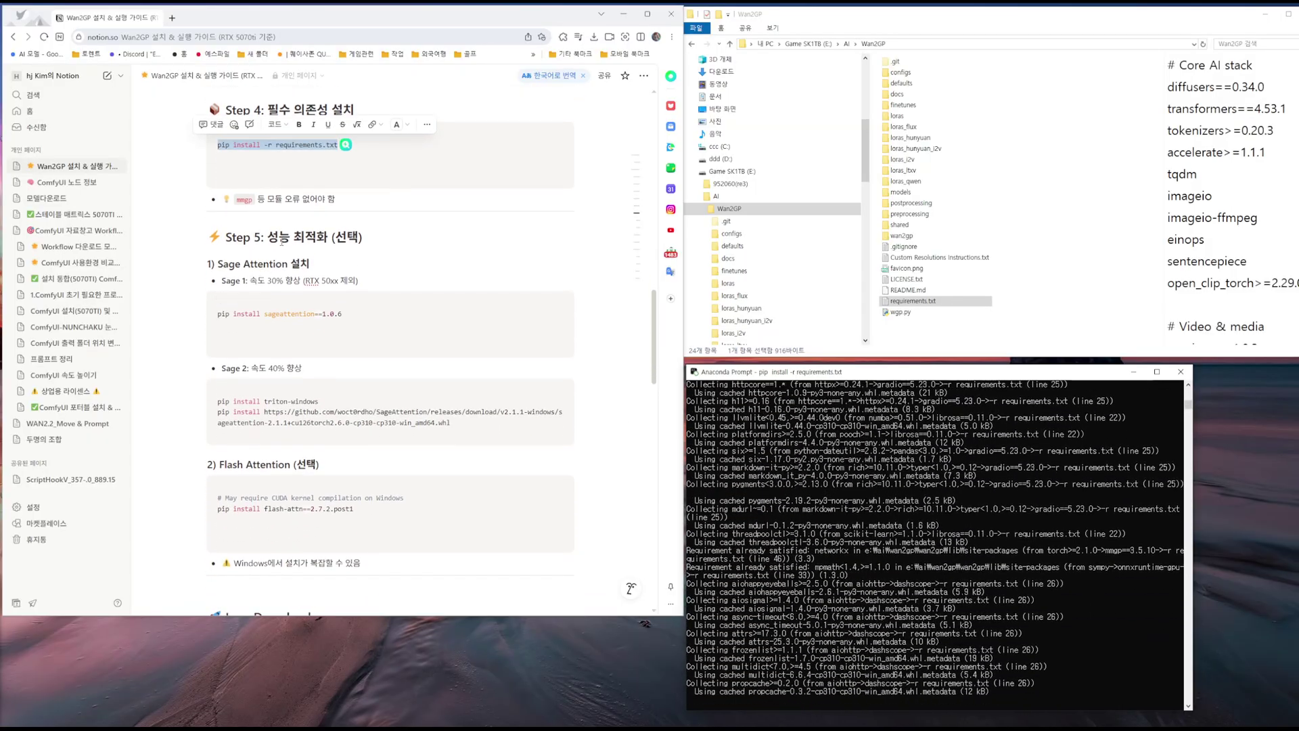
left_click_drag(227, 236, 362, 237)
left_click(327, 255)
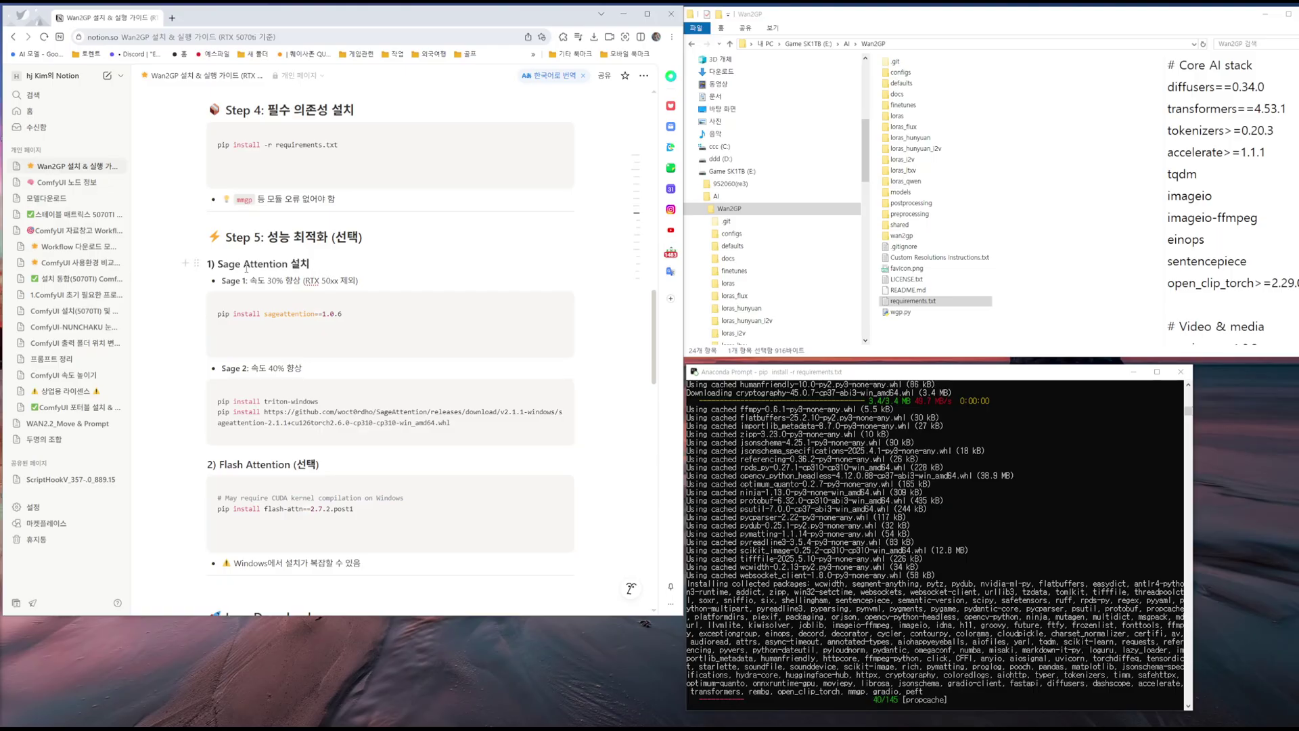
left_click_drag(224, 264, 306, 265)
left_click_drag(224, 368, 311, 377)
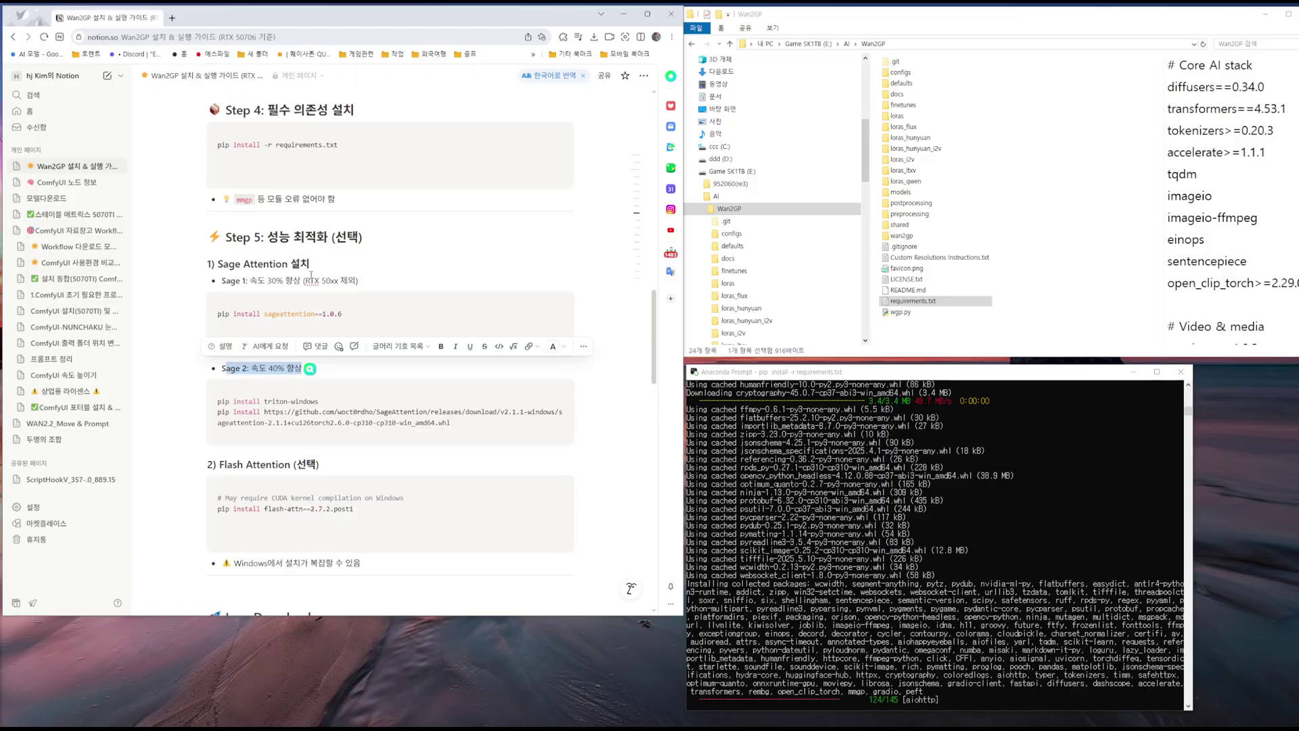
left_click(246, 368)
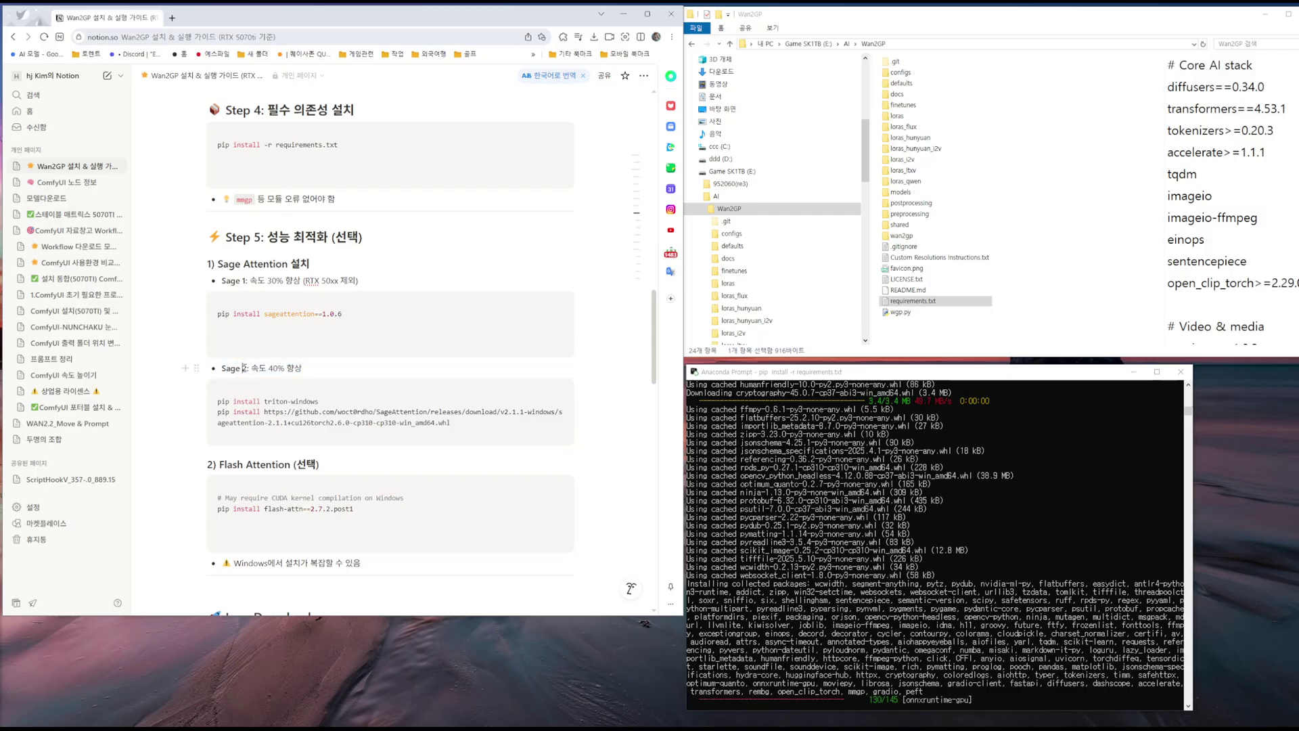
left_click_drag(268, 368, 316, 369)
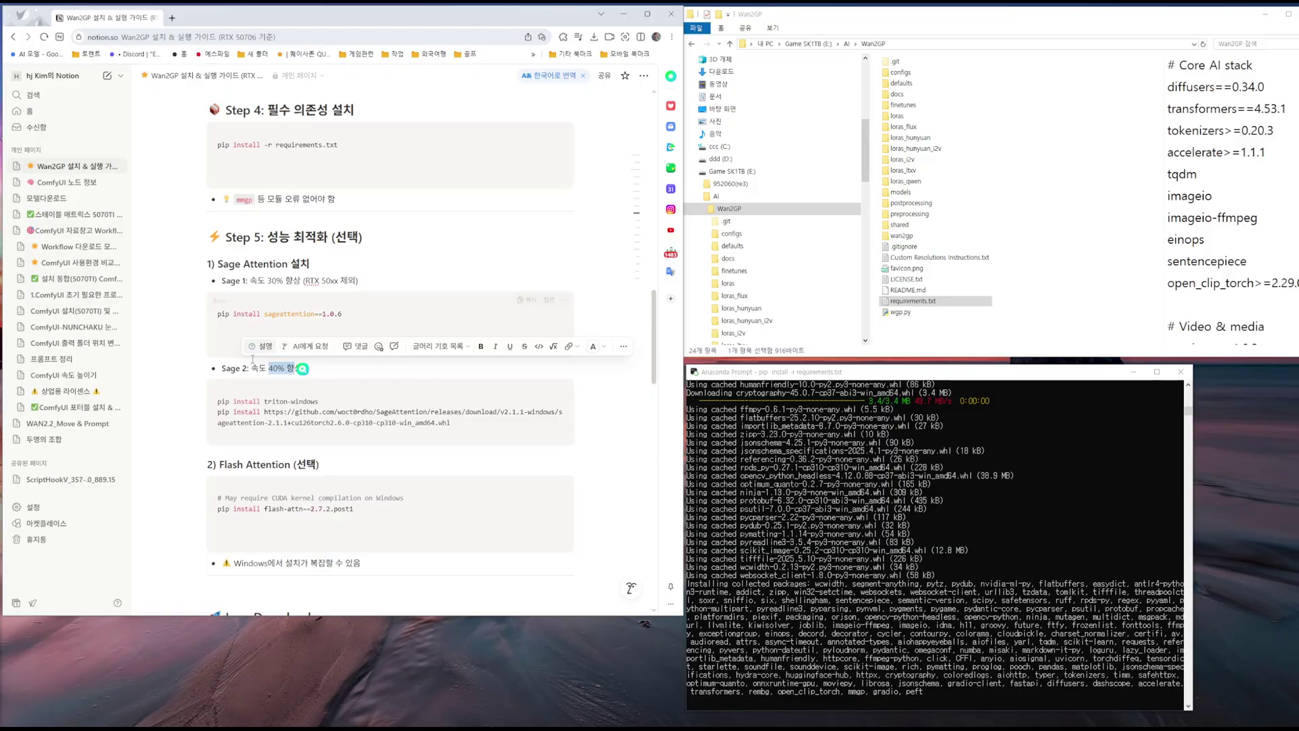
Step: Set the text colour of the Sage 2 bullet line in the notes to blue
left_click(249, 366)
left_click_drag(221, 368, 389, 363)
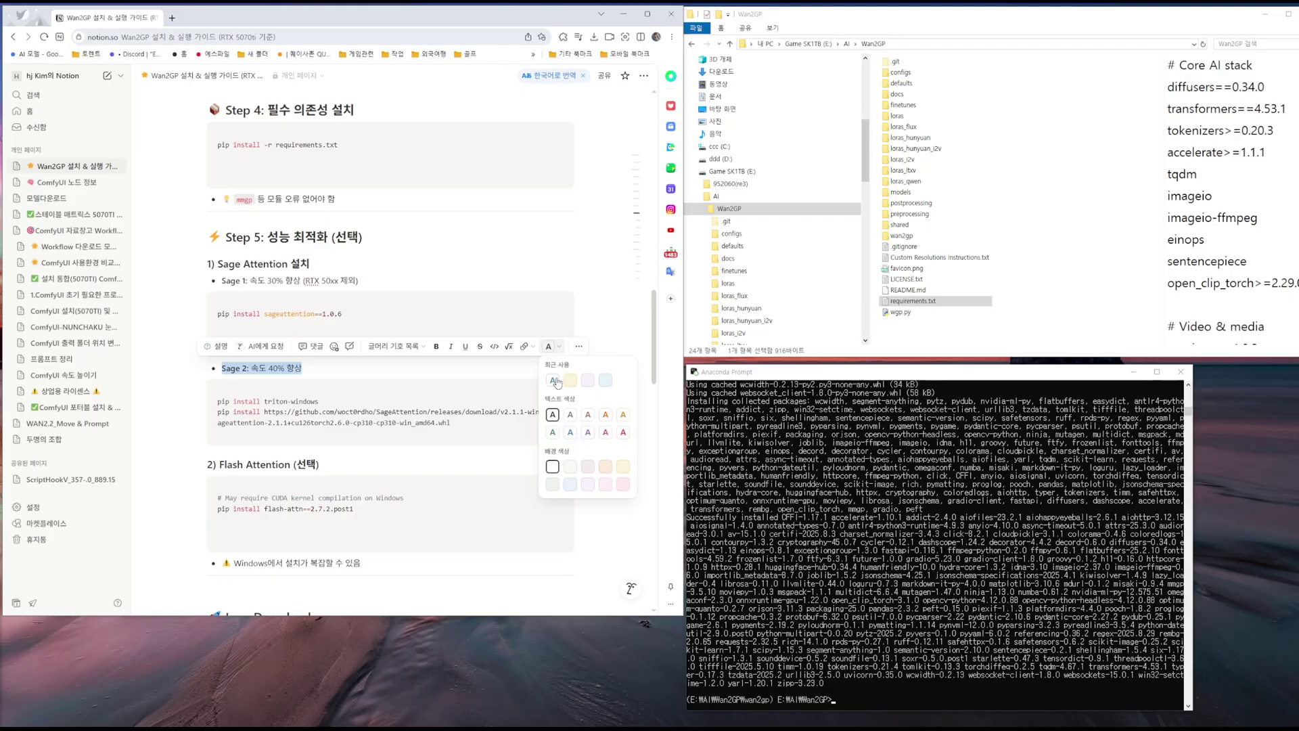
left_click(570, 432)
left_click(307, 368)
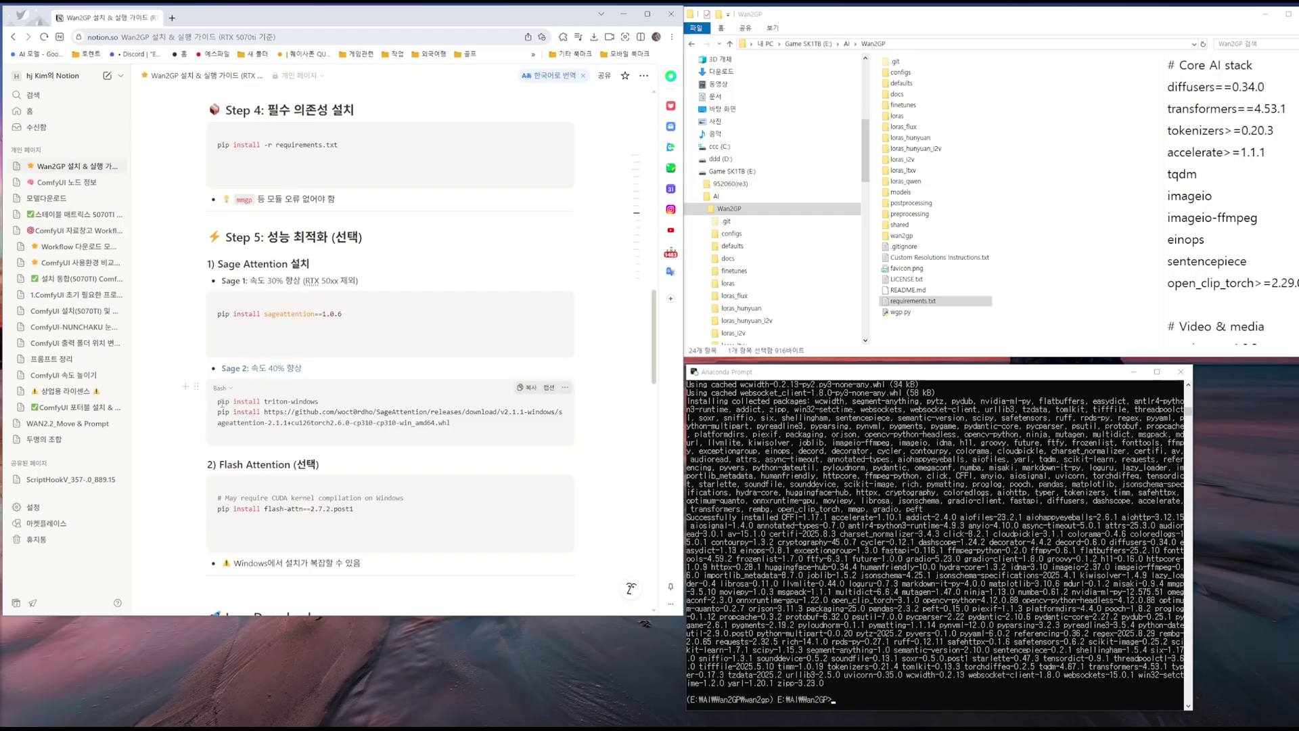
Step: Copy pip install triton-windows from the Sage 2 block in the notes and run it in Anaconda Prompt
left_click_drag(218, 401, 323, 402)
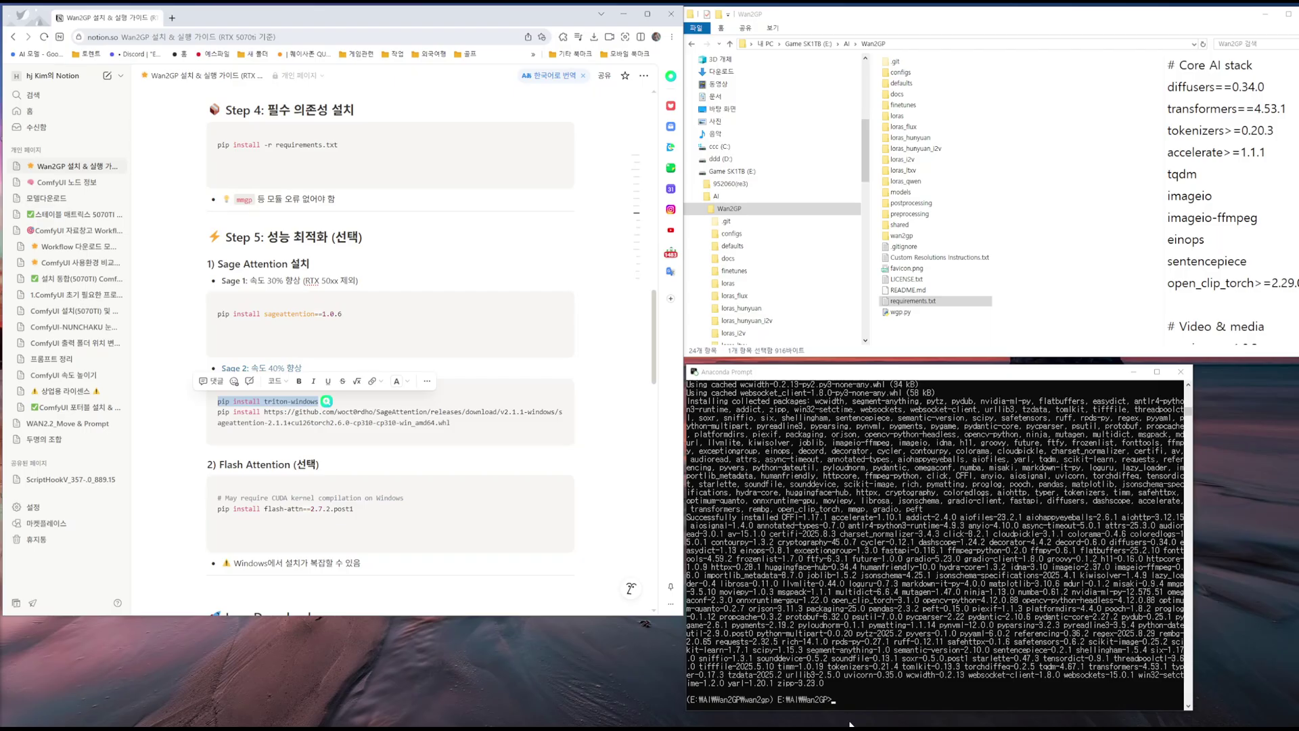
right_click(864, 707)
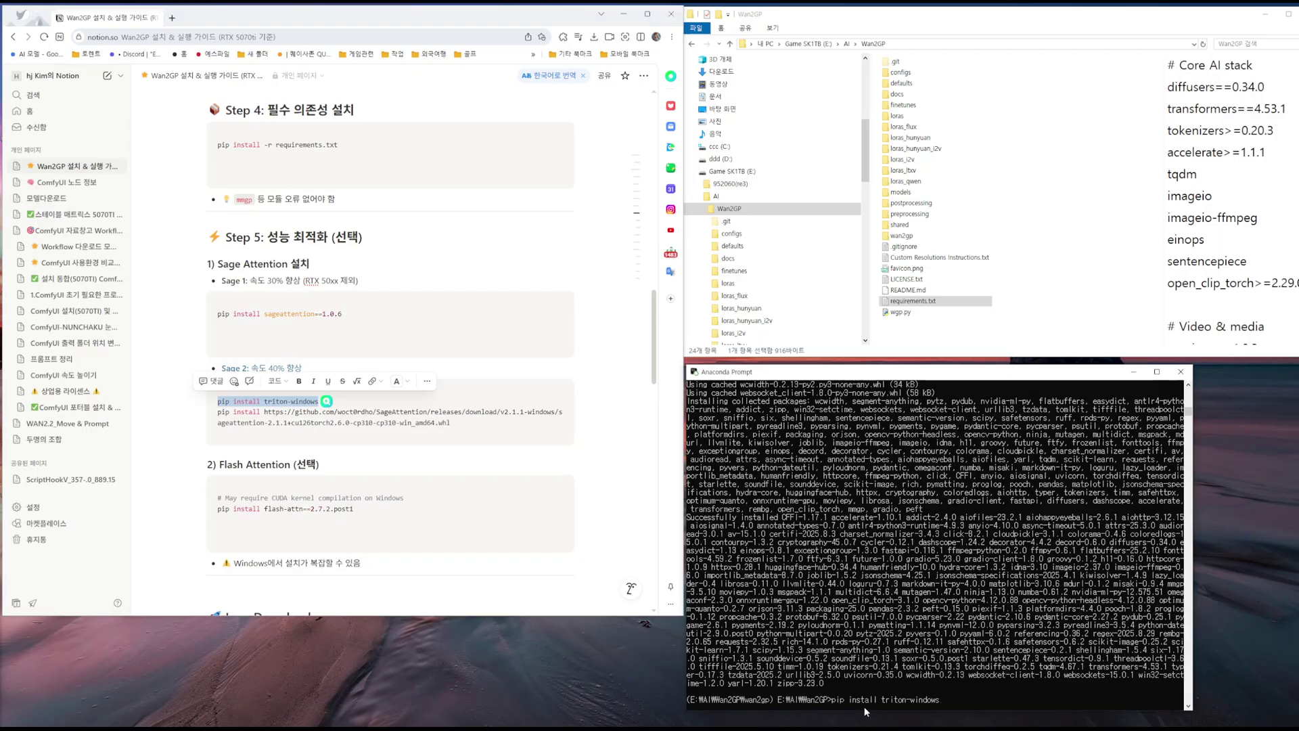
key("Return")
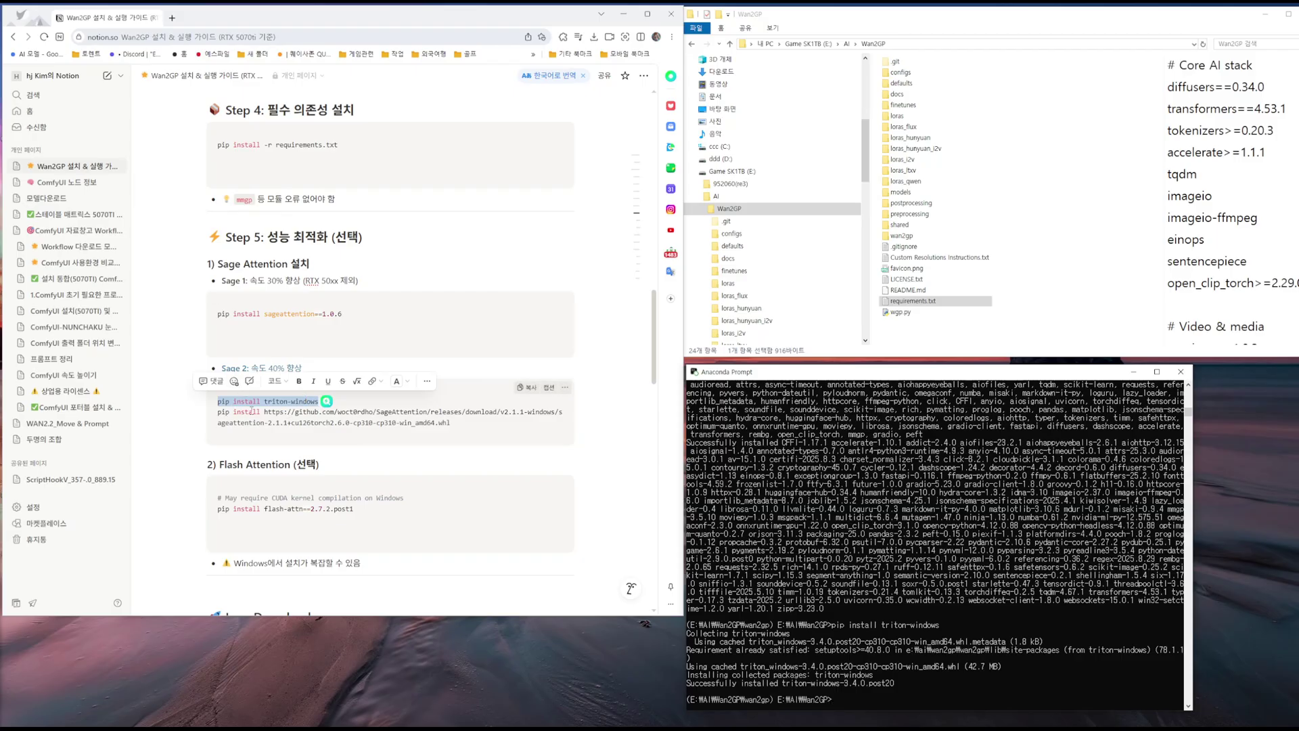
Step: Copy the pip install command for the SageAttention 2.1.1 Windows wheel from the notes and run it in Anaconda Prompt
double_click(276, 402)
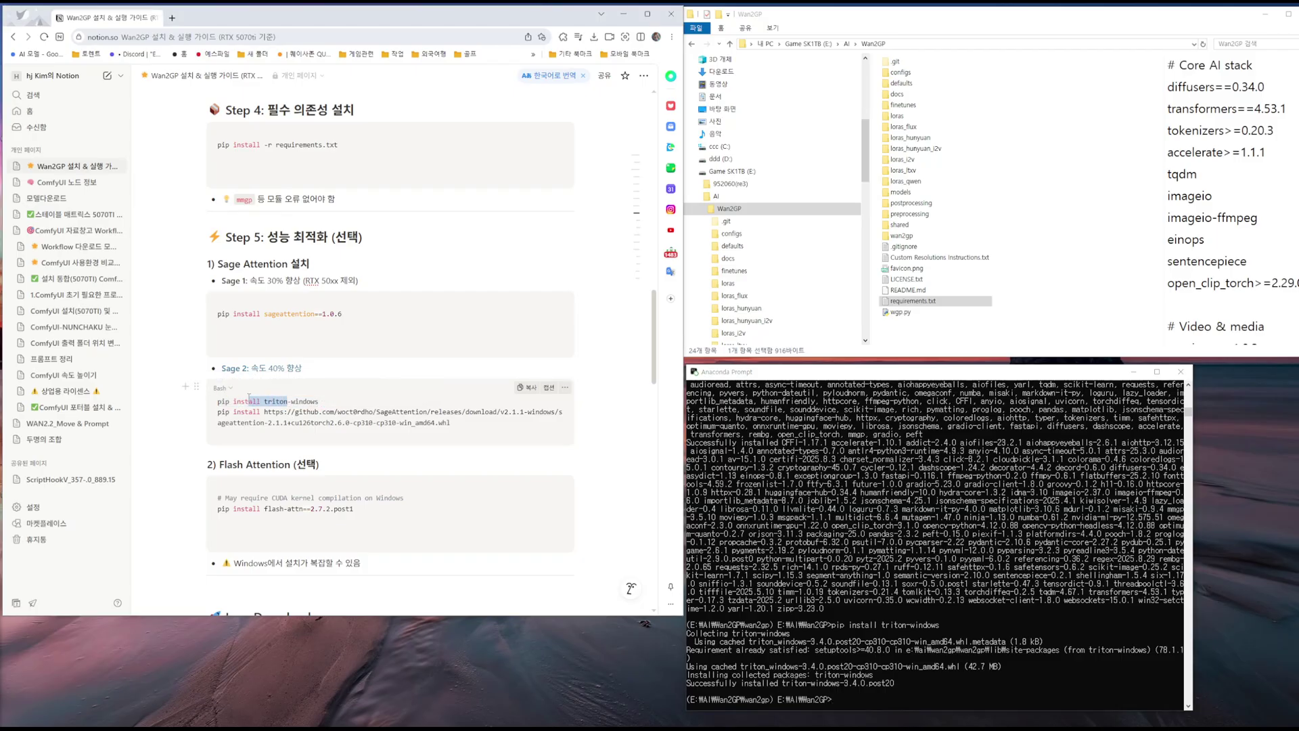
left_click_drag(217, 401, 307, 401)
left_click_drag(217, 412, 454, 422)
key("ctrl+c")
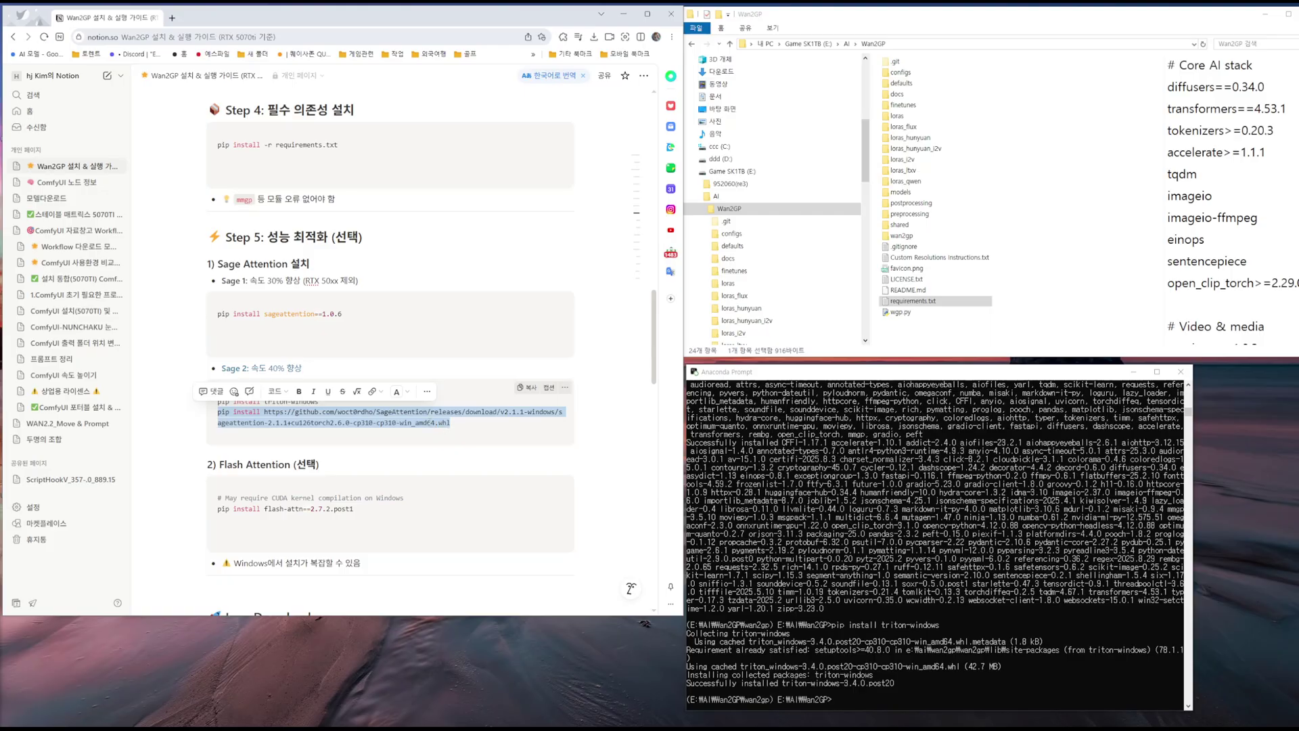
left_click(846, 694)
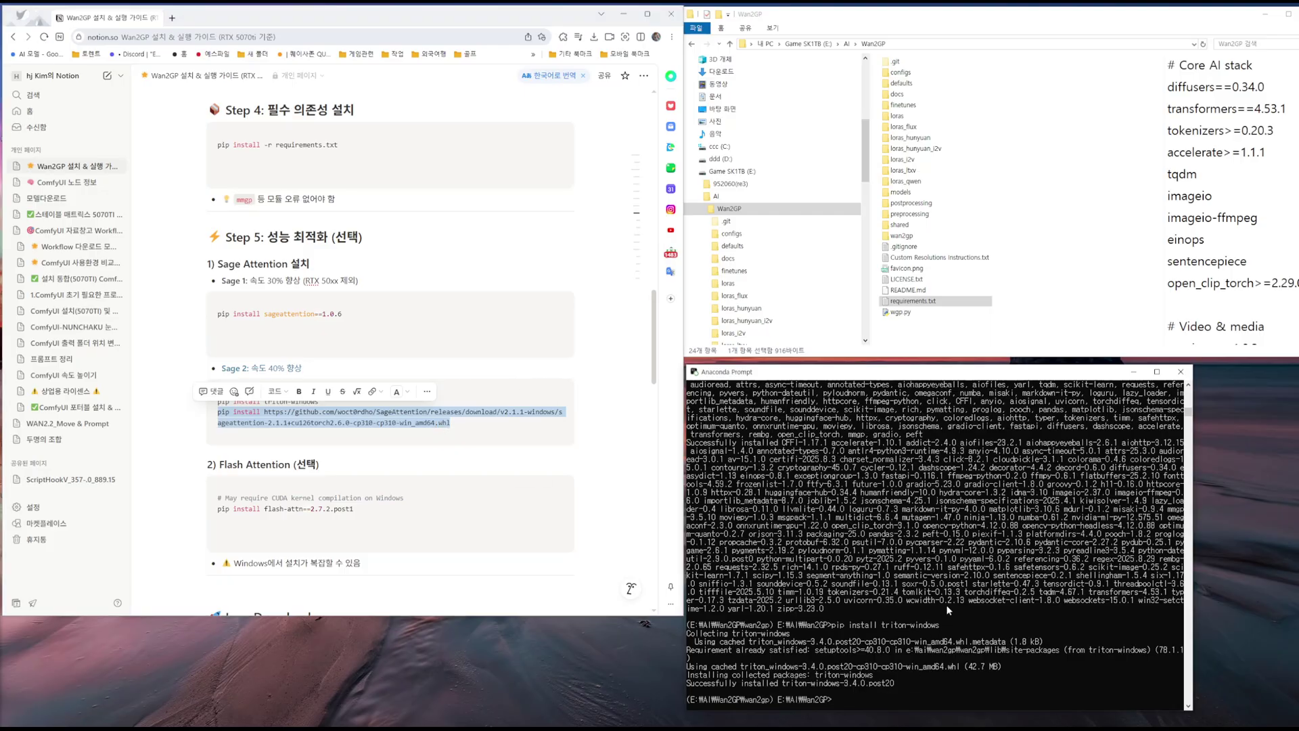
key("ctrl+v")
key("Return")
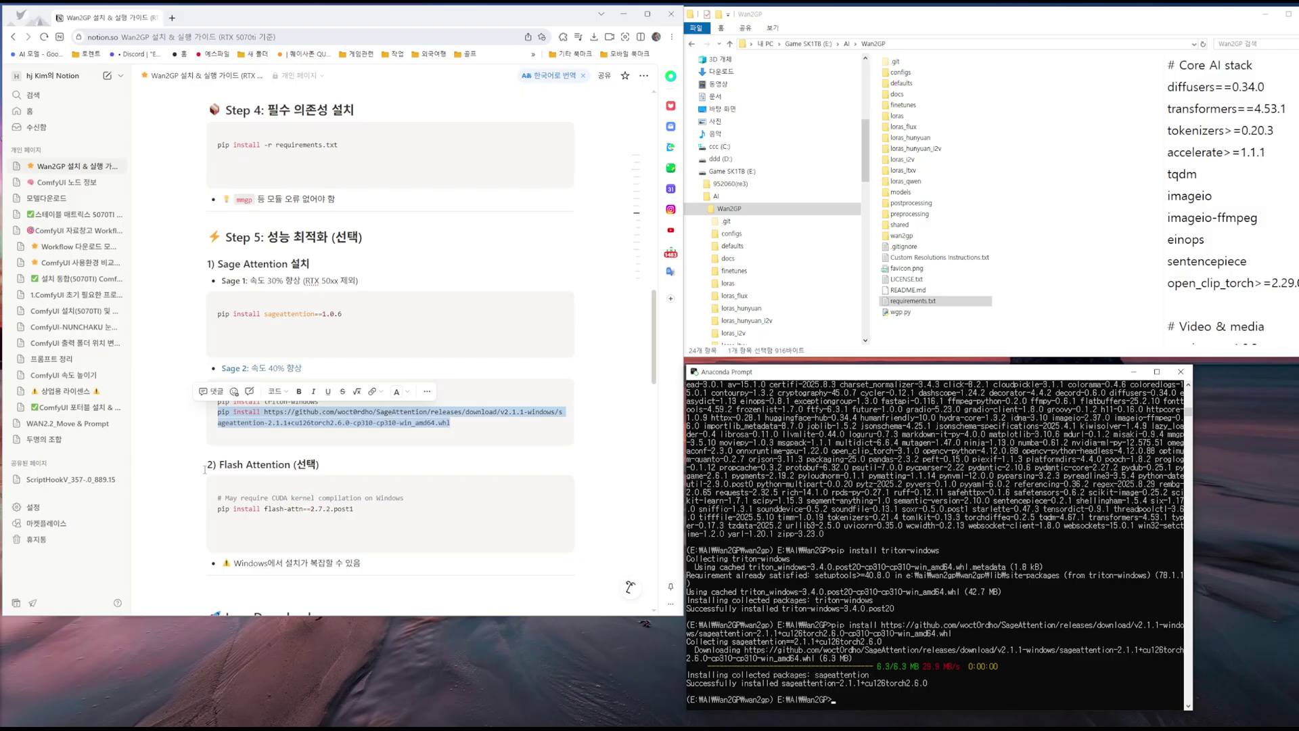
Step: Review the optional Flash Attention section under Step 5 in the notes
left_click(232, 460)
left_click_drag(232, 461, 325, 460)
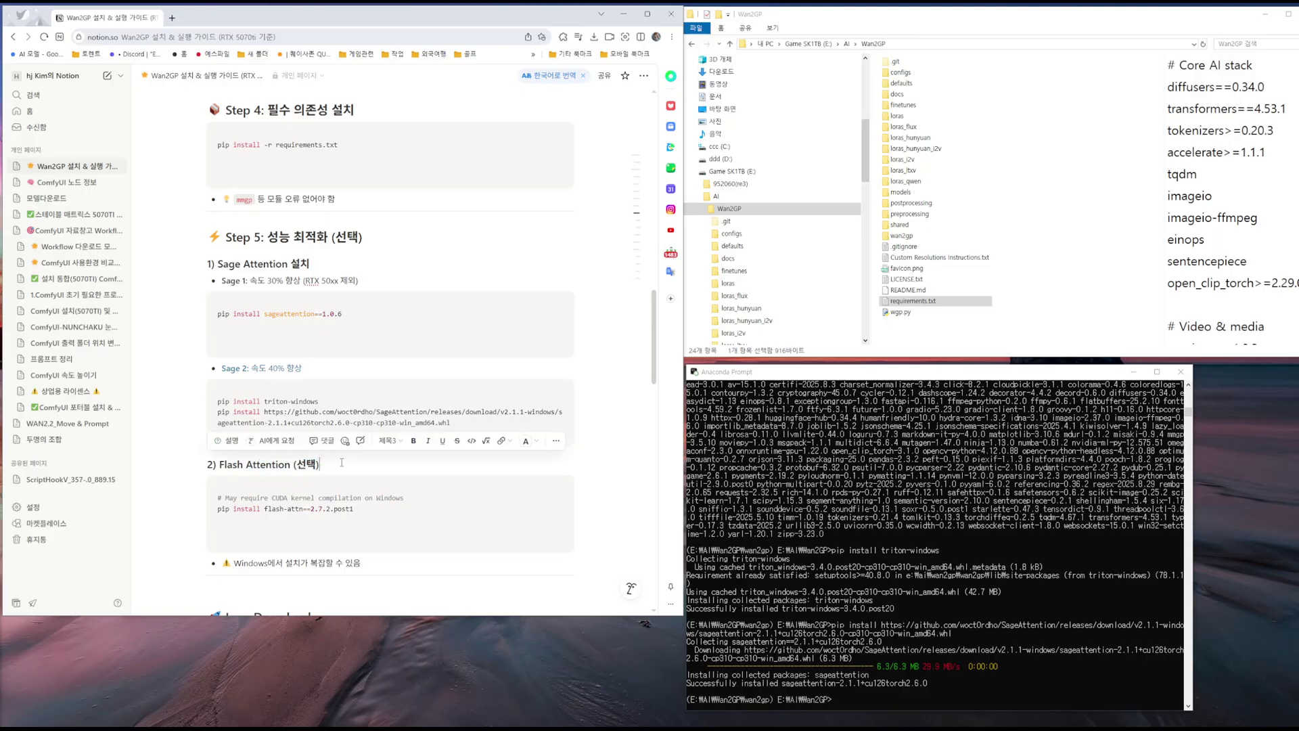
left_click_drag(219, 465, 360, 467)
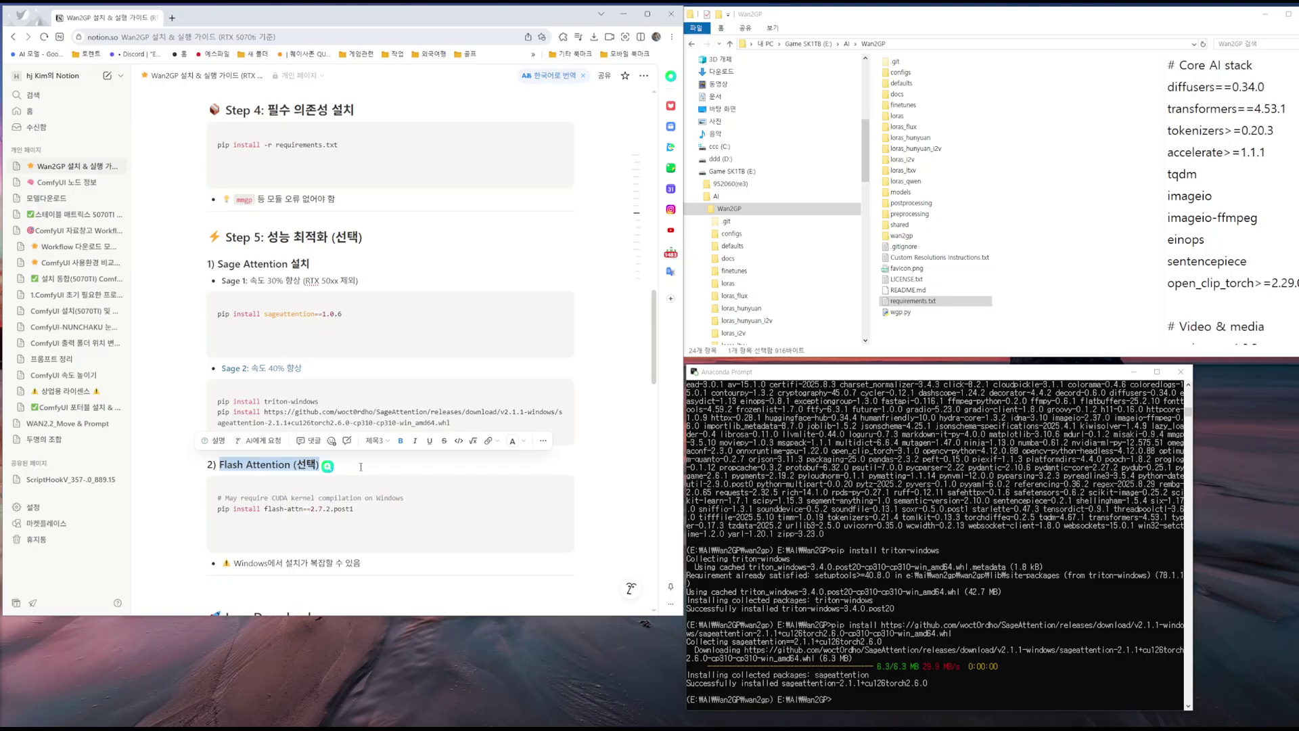
left_click(360, 466)
mouse_move(224, 464)
left_mouse_down()
mouse_move(321, 464)
mouse_move(207, 464)
mouse_move(243, 464)
left_mouse_up()
left_click(324, 464)
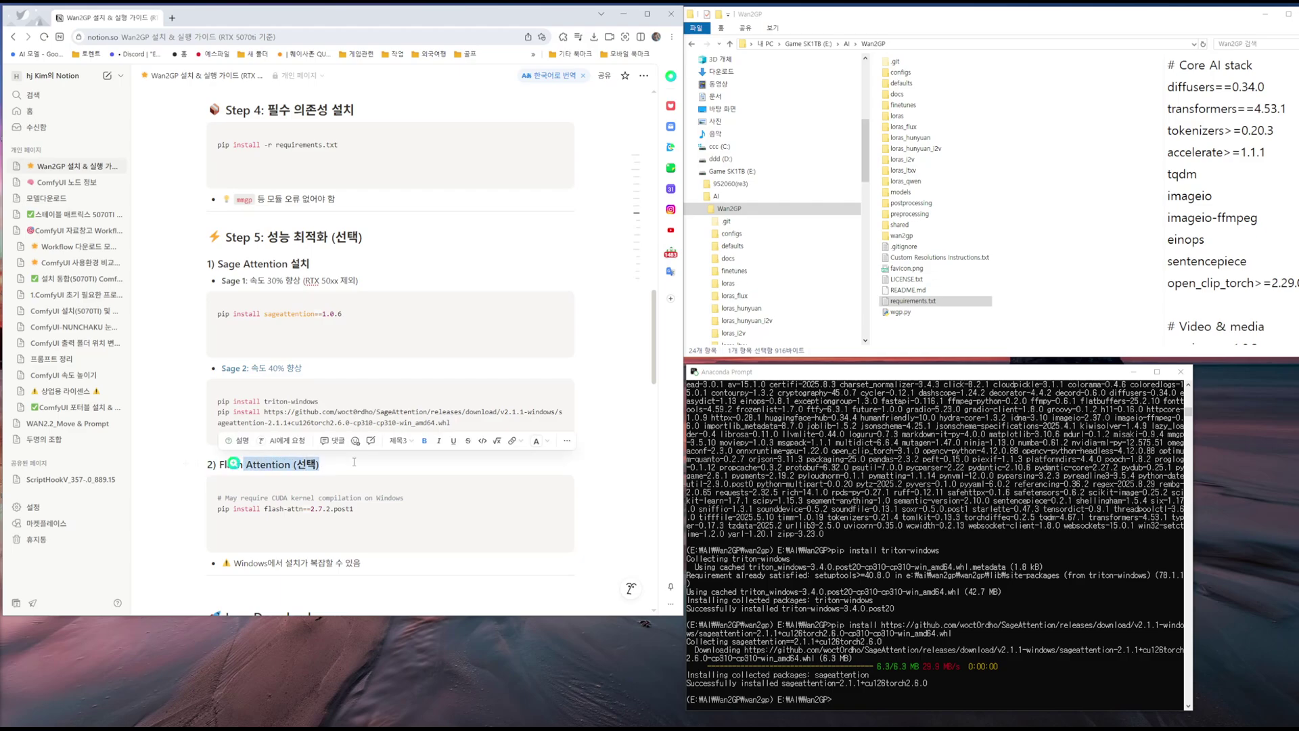
left_click(327, 470)
Step: Open the Wan14BT2VFusioniX repository's files page on Hugging Face from the Lora Download section of the notes
scroll(327, 469, "down", 2)
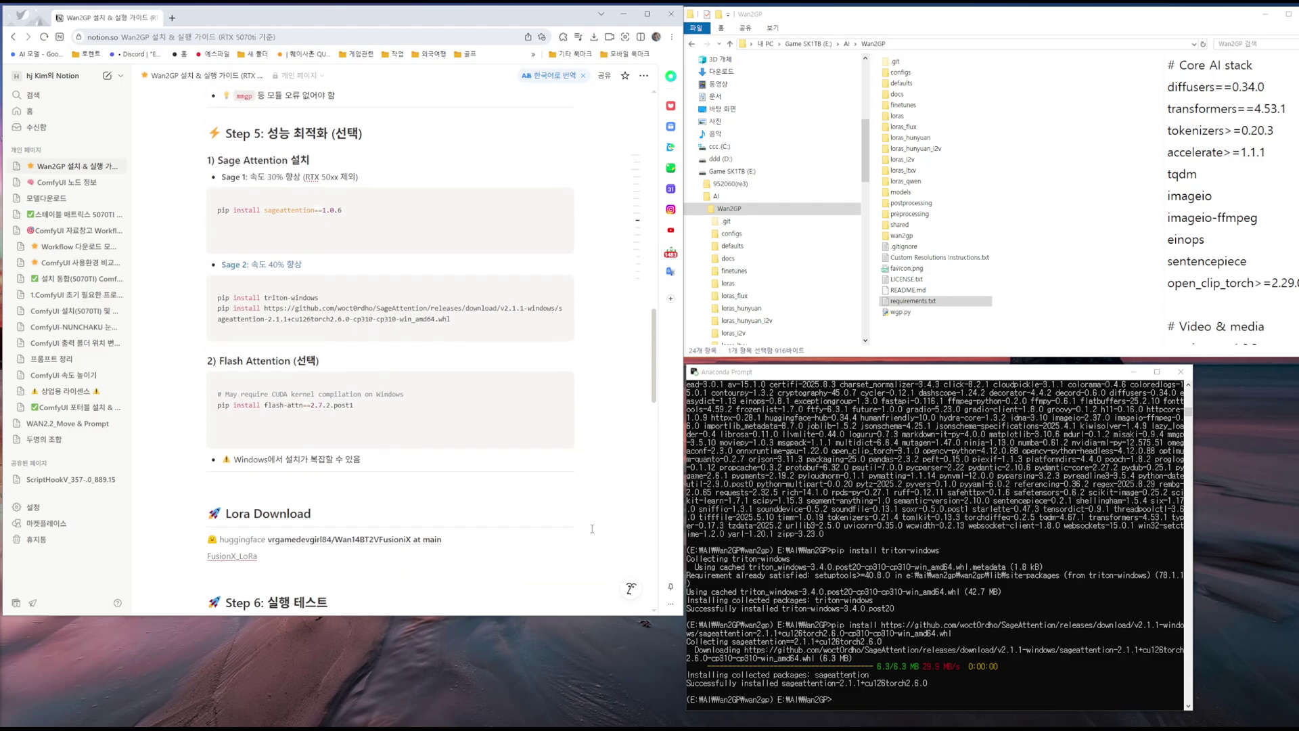
scroll(395, 469, "down", 3)
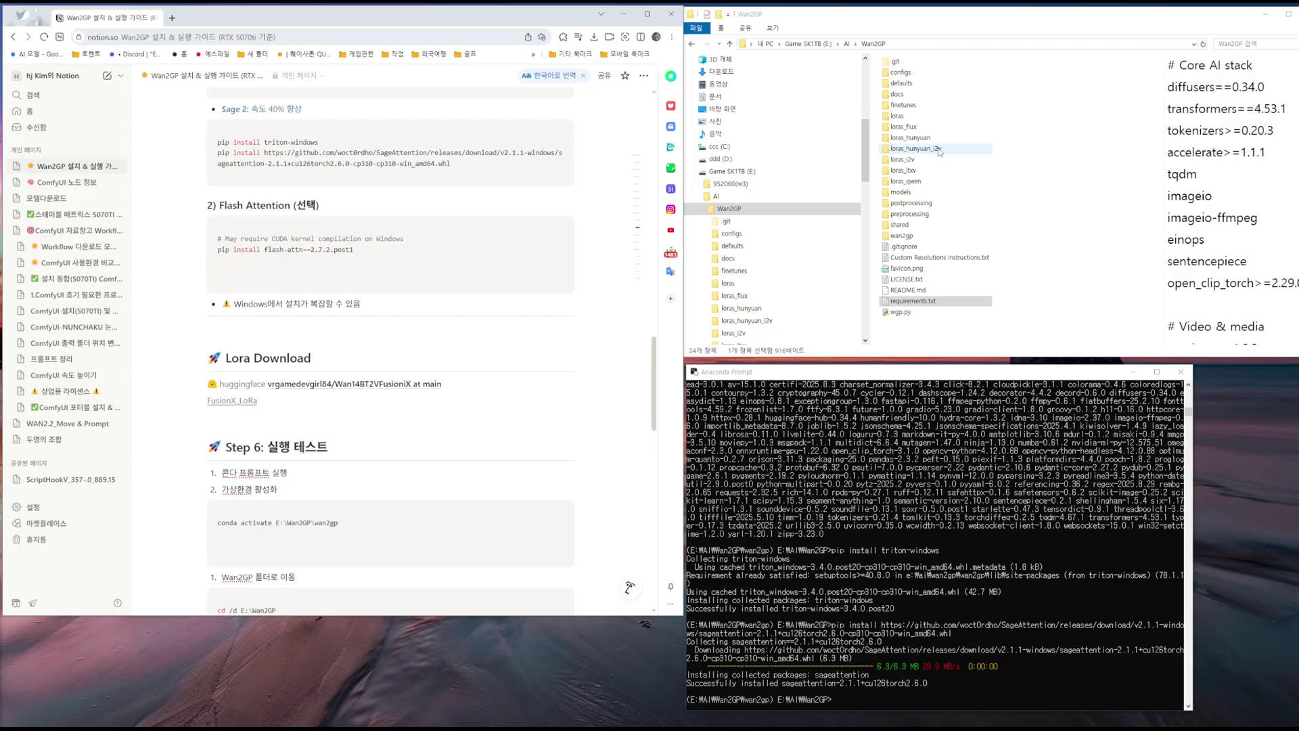
left_click(359, 384)
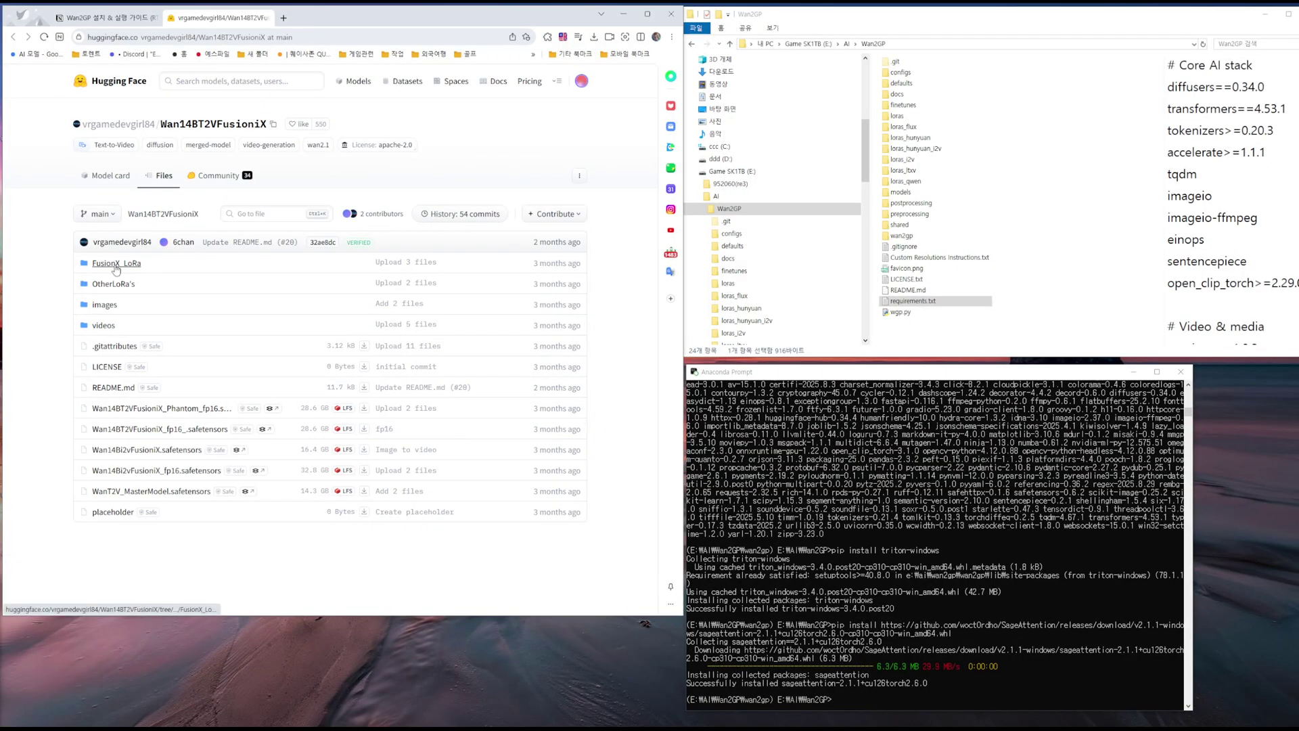
Step: Open the repository's FusionX_LoRA folder and request the download of Wan2.1_T2V_14B_FusionX_LoRA.safetensors
left_click(166, 264)
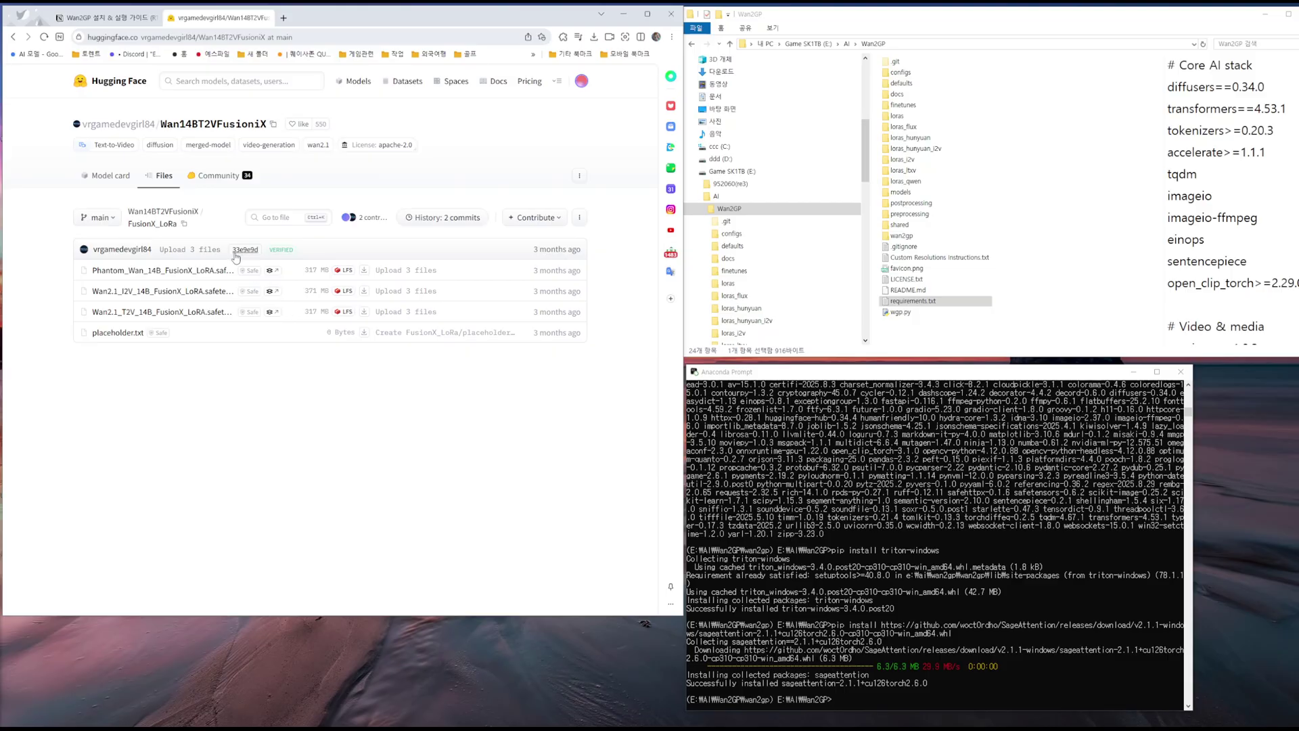
left_click(119, 18)
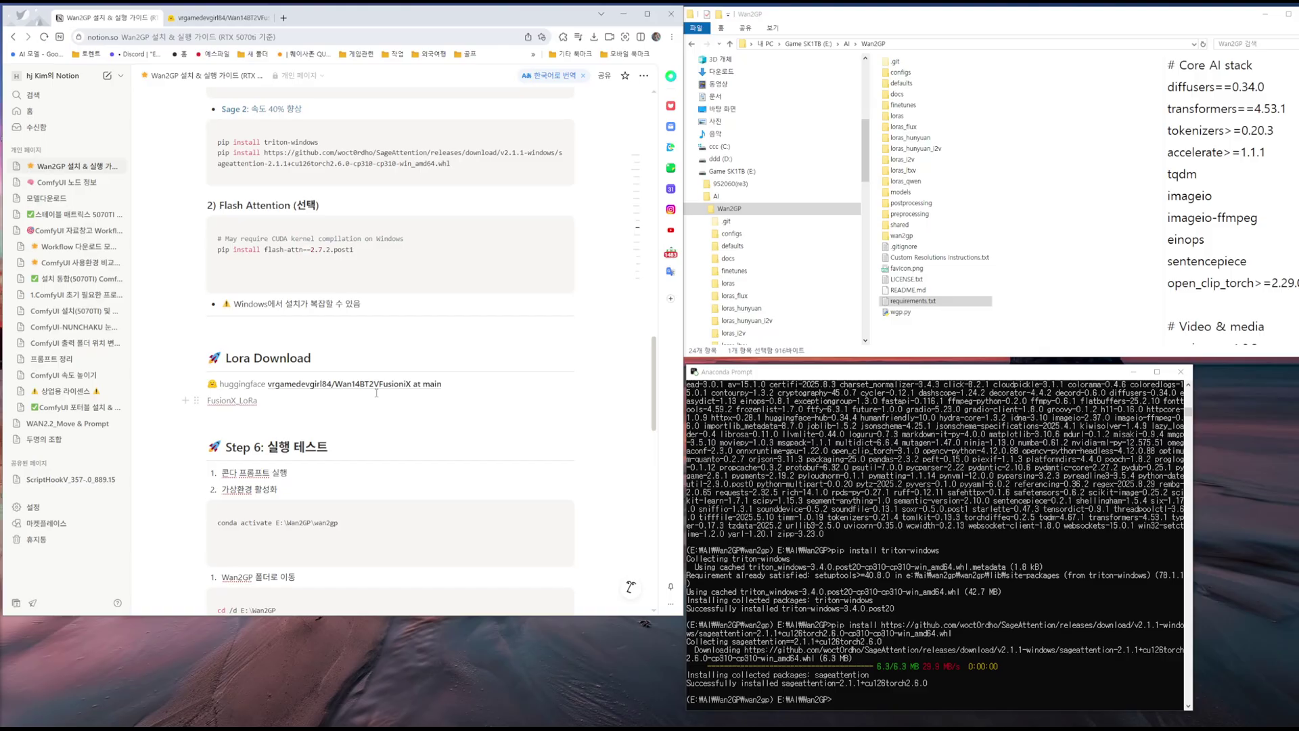
left_click(220, 17)
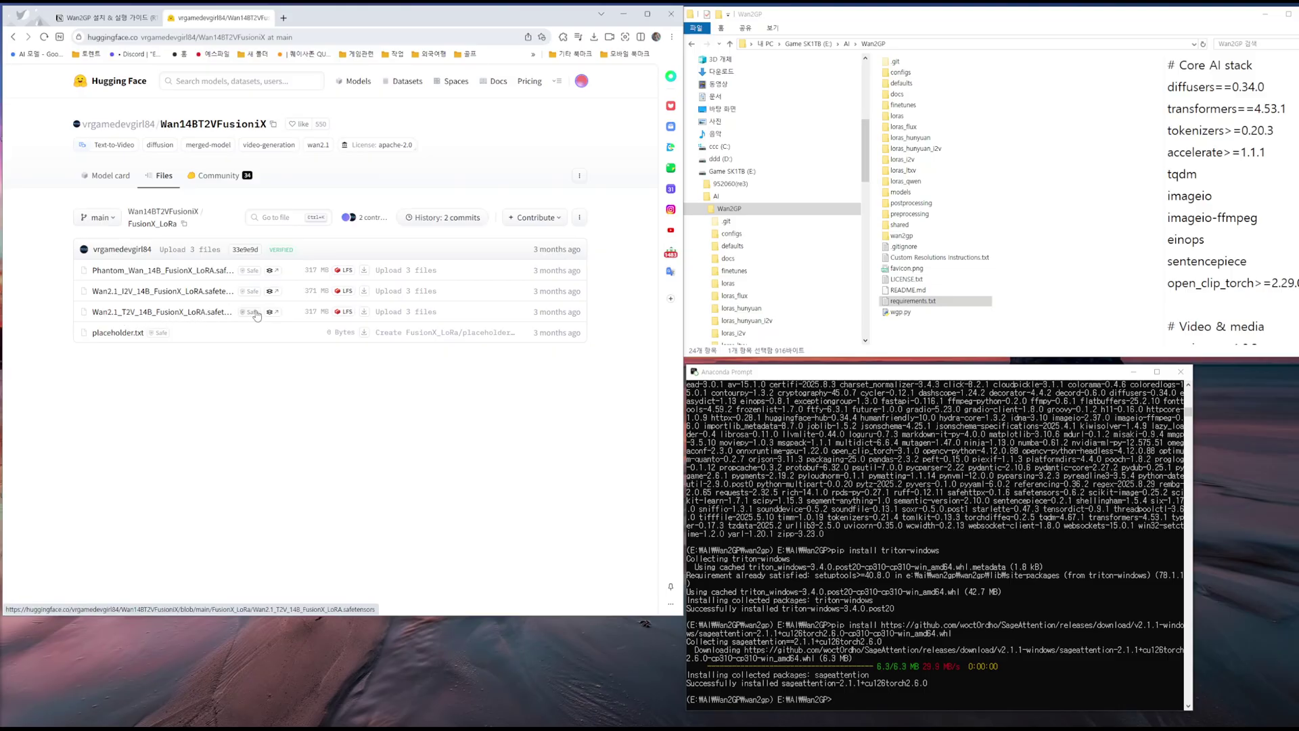
left_click(365, 313)
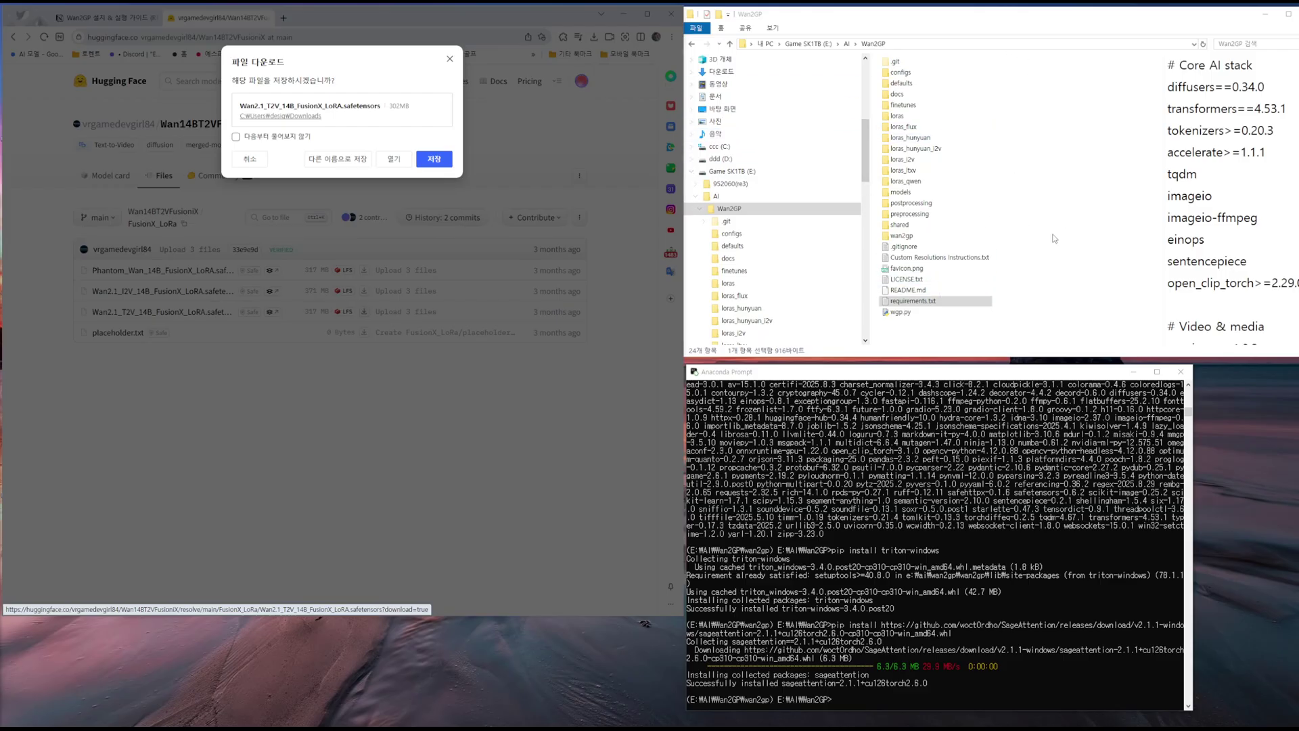
Step: Open the loras folder inside Wan2GP in File Explorer and copy its folder path
left_click(898, 117)
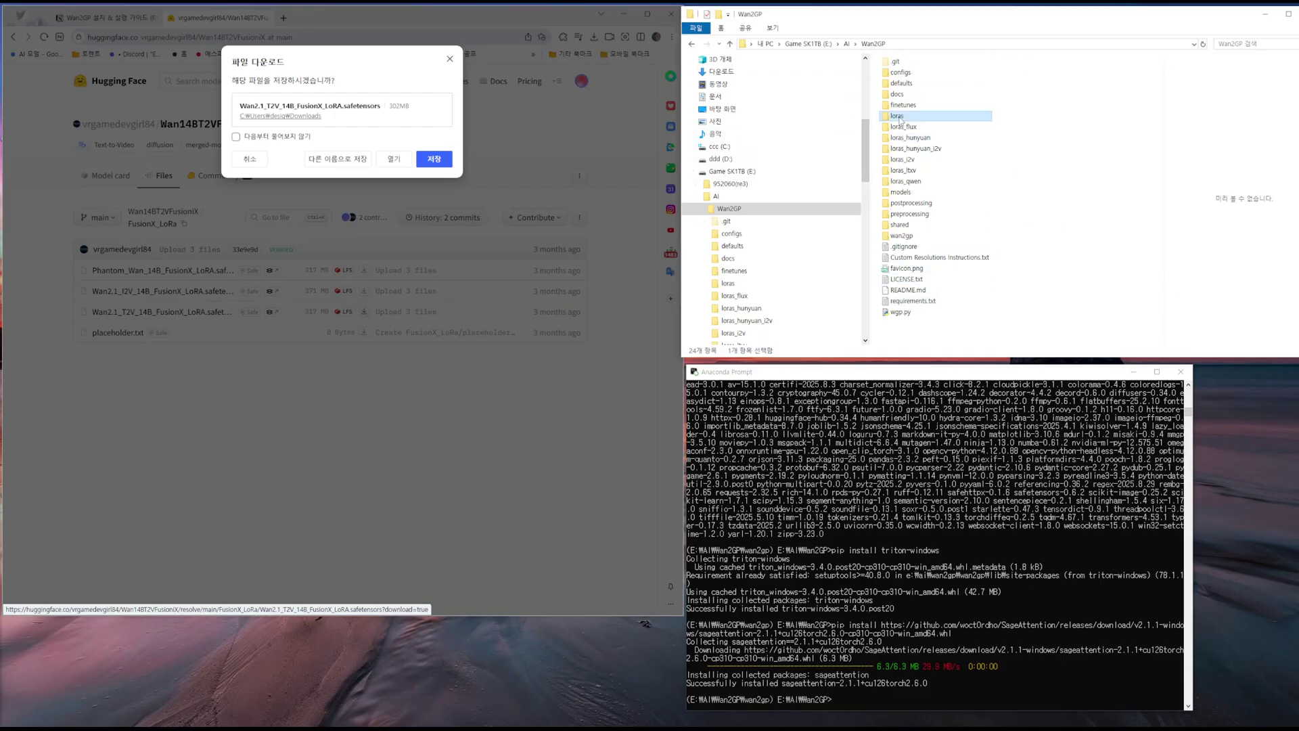
key("ctrl+1")
mouse_move(913, 125)
left_mouse_down()
mouse_move(852, 121)
mouse_move(912, 121)
left_mouse_up()
key("Escape")
double_click(896, 117)
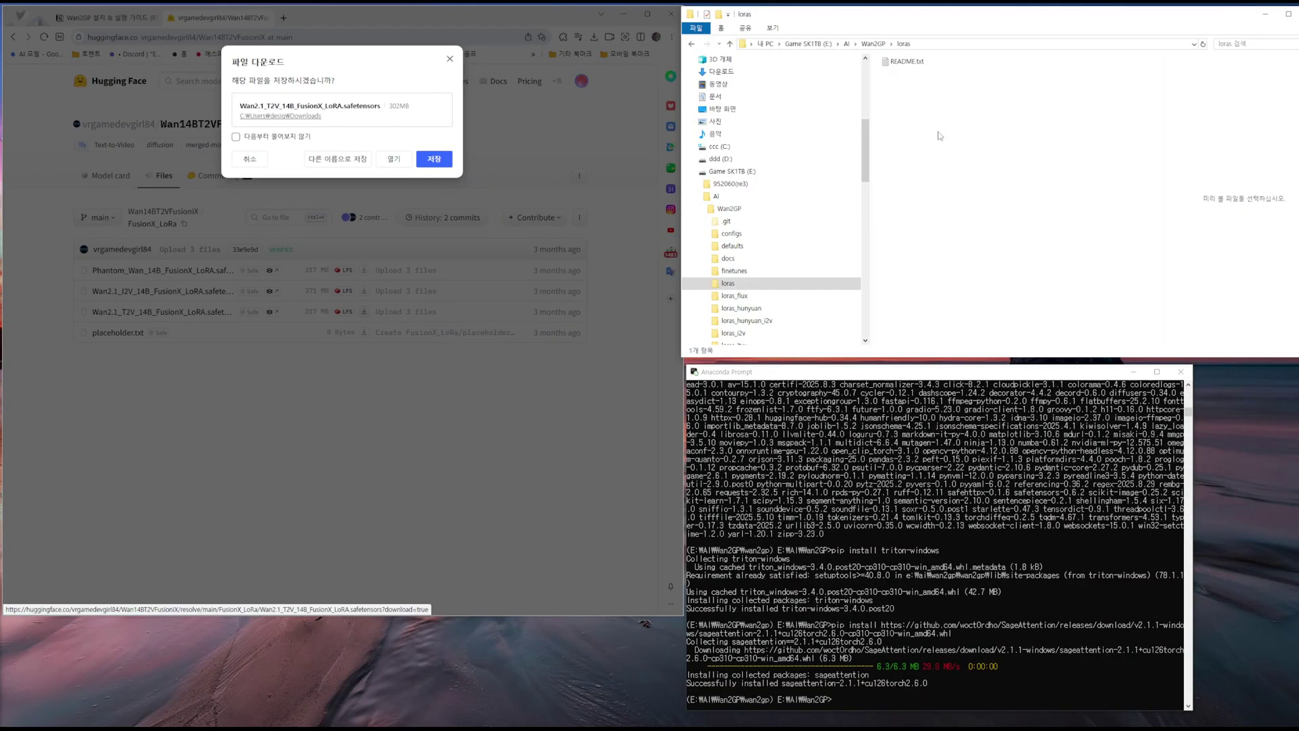
left_click(803, 45)
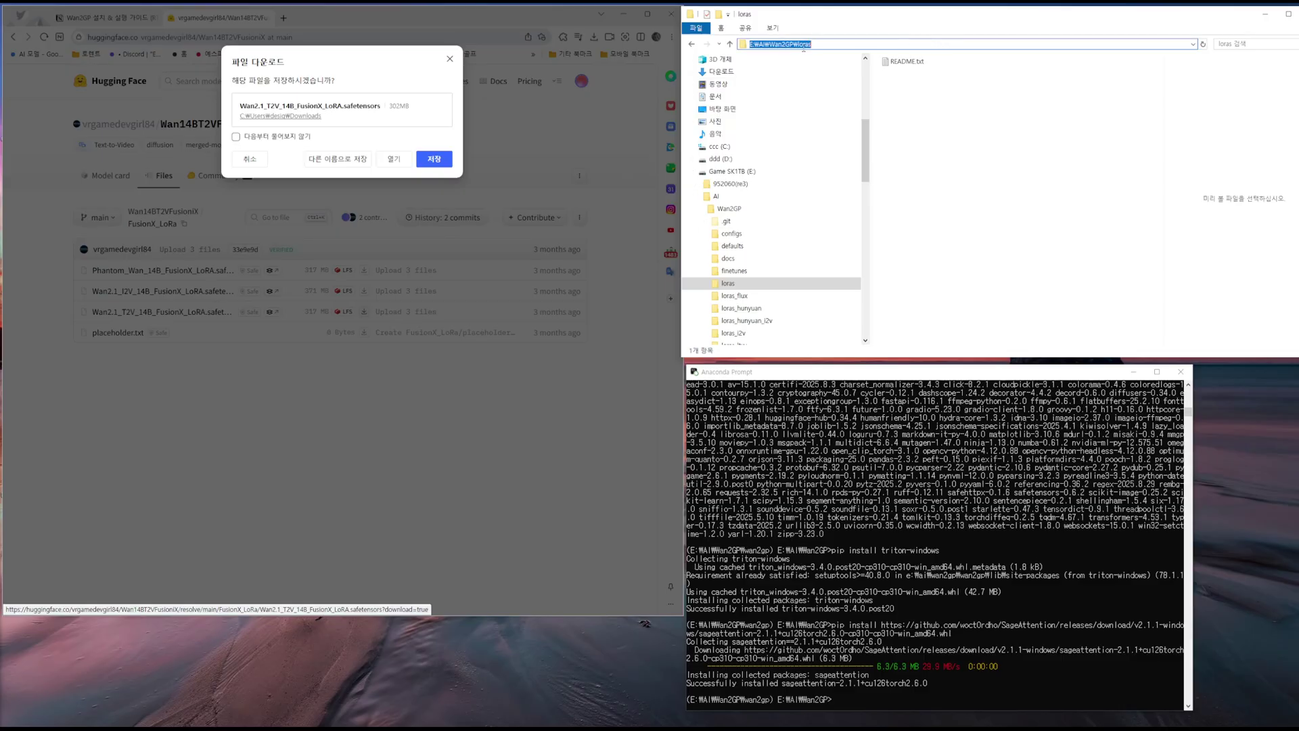
right_click(787, 45)
left_click(811, 79)
left_click(337, 159)
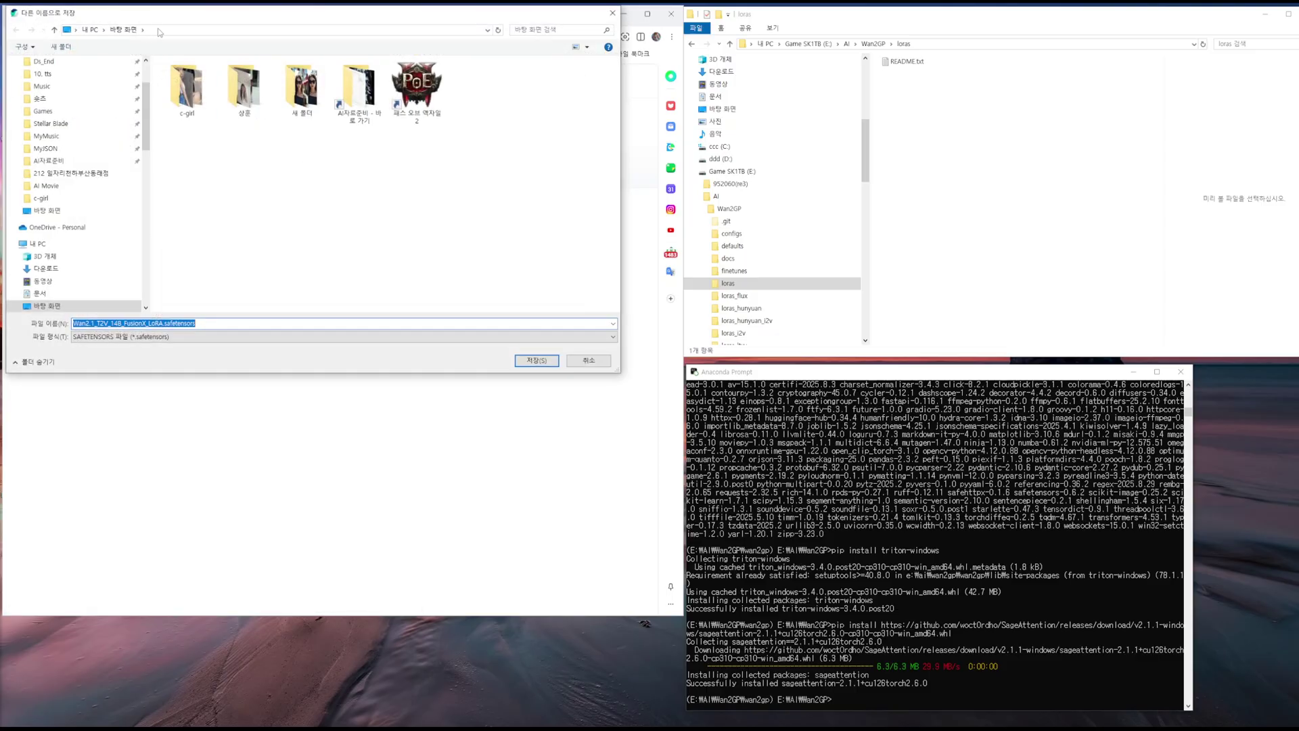
left_click(127, 29)
right_click(127, 29)
left_click(165, 79)
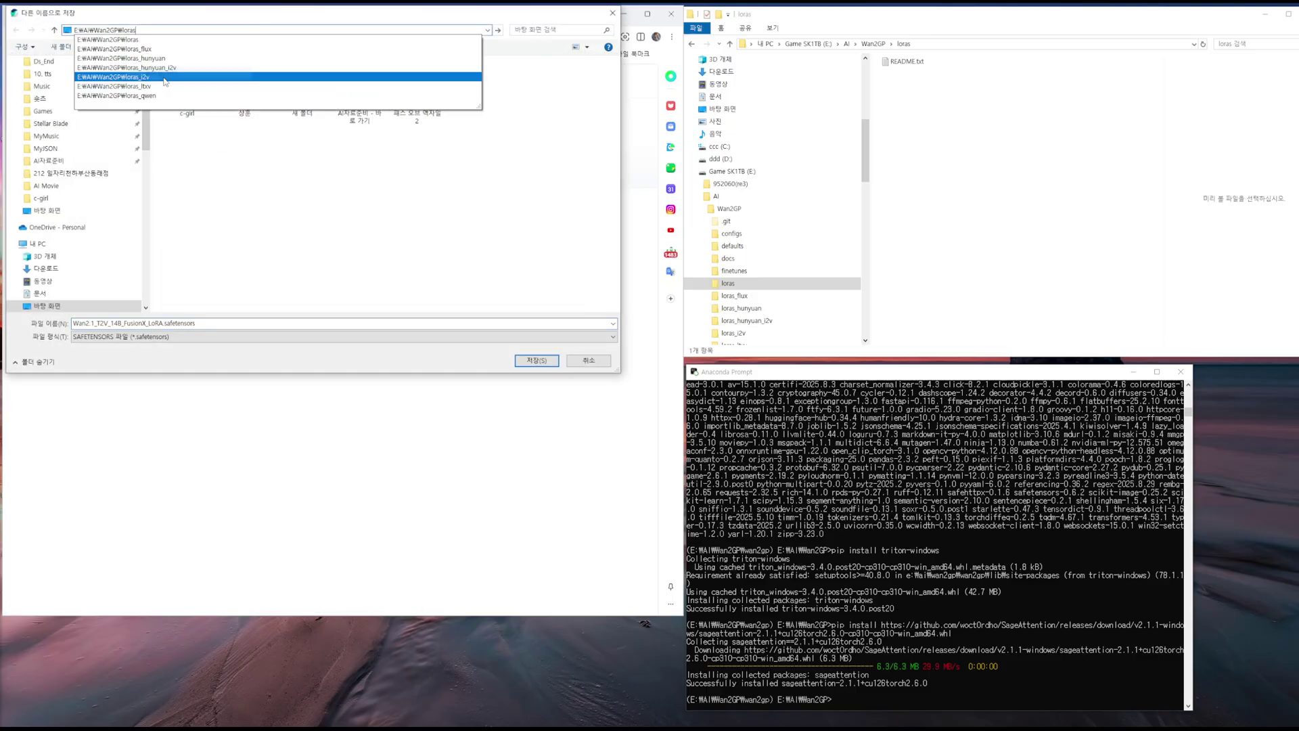
key("Return")
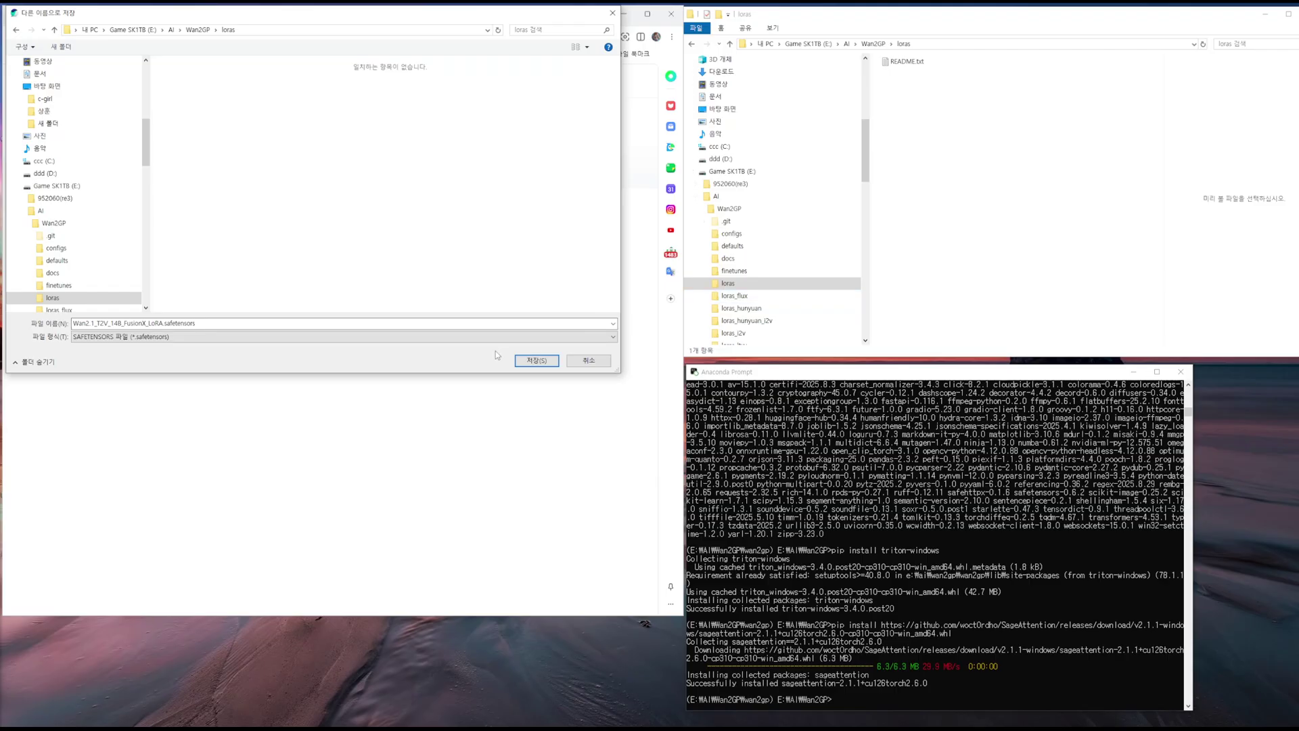
left_click(579, 366)
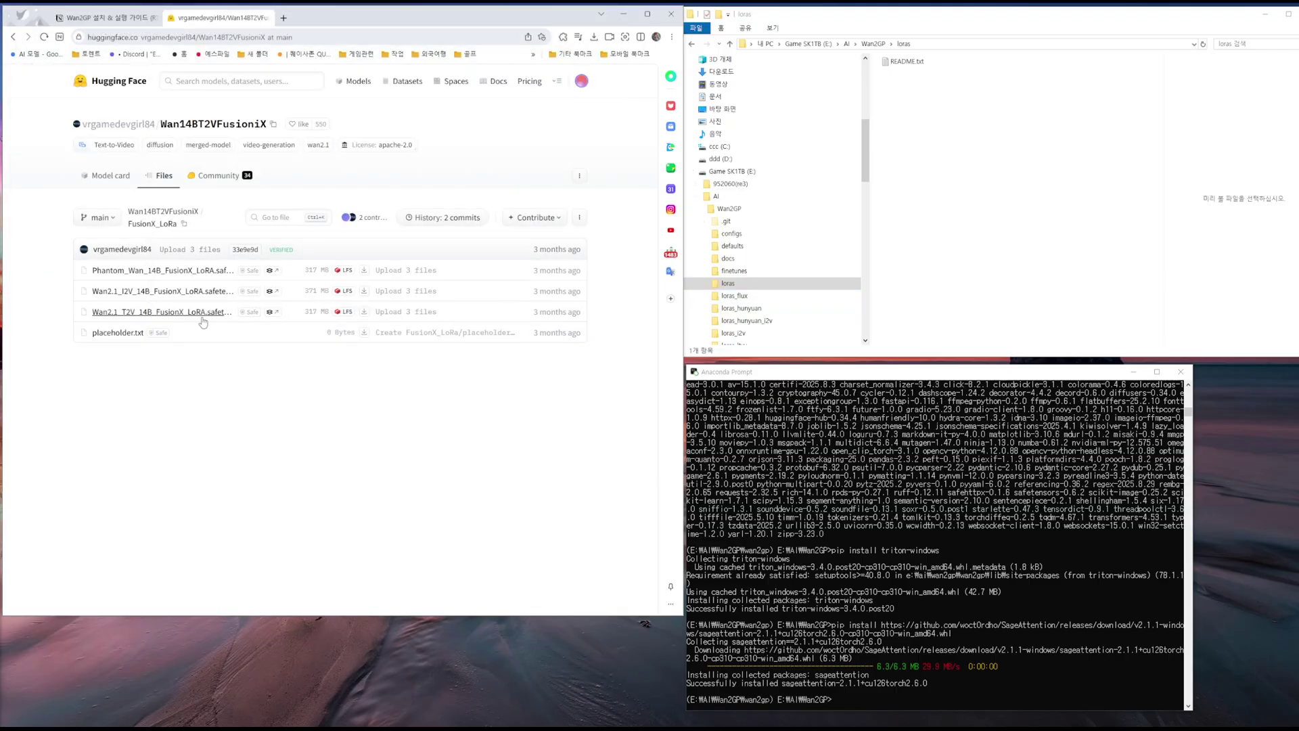
Step: Download Wan2.1_T2V_14B_FusionX_LoRA.safetensors to the desktop and copy it from there into the Wan2GP loras folder
left_click(363, 311)
left_click(342, 161)
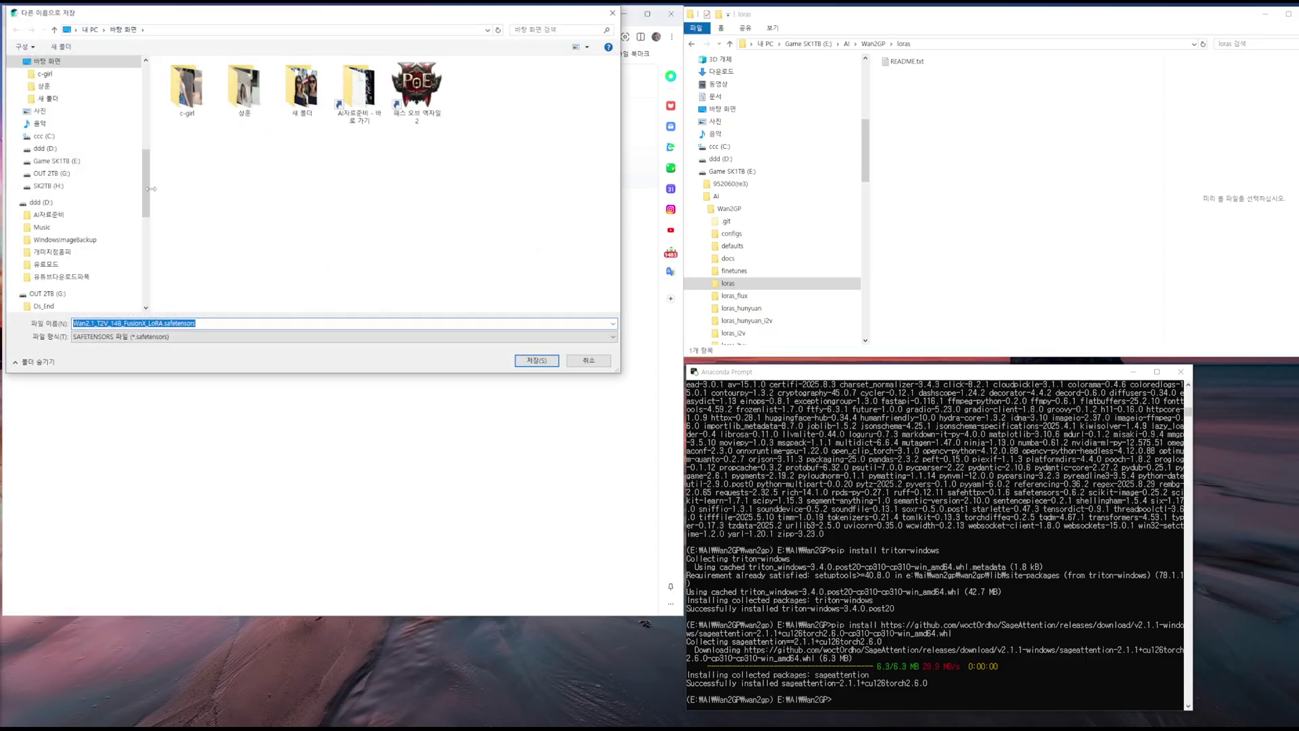
left_click(537, 360)
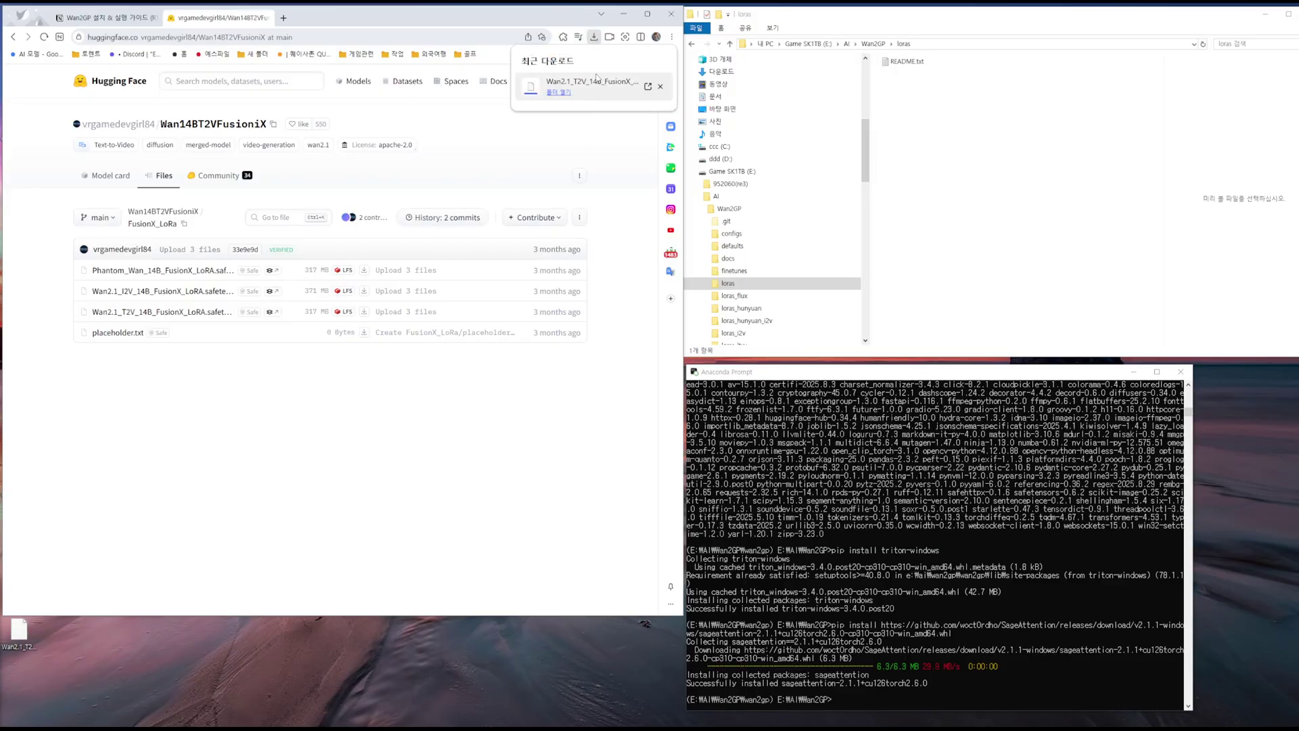
left_click(555, 93)
left_click_drag(216, 322, 1047, 203)
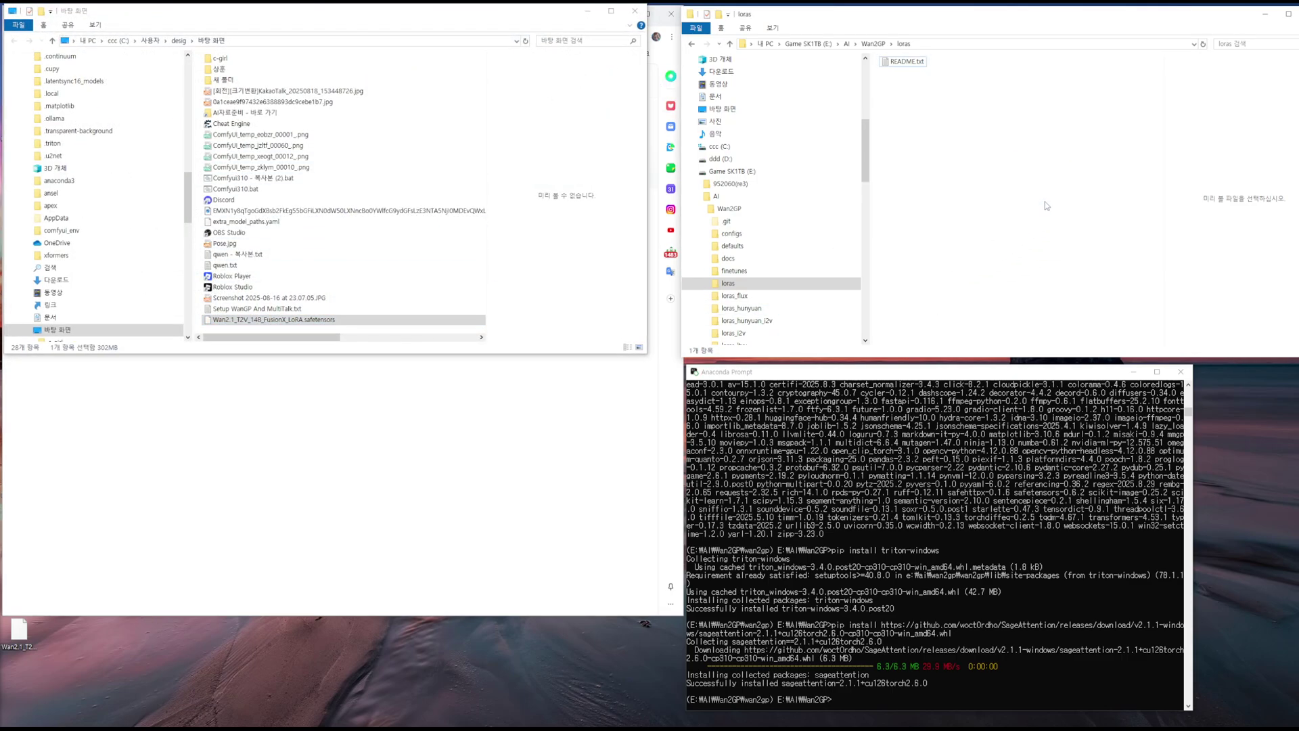
Step: Permanently delete the LoRA file's desktop copy and close the desktop folder window
left_click(207, 321)
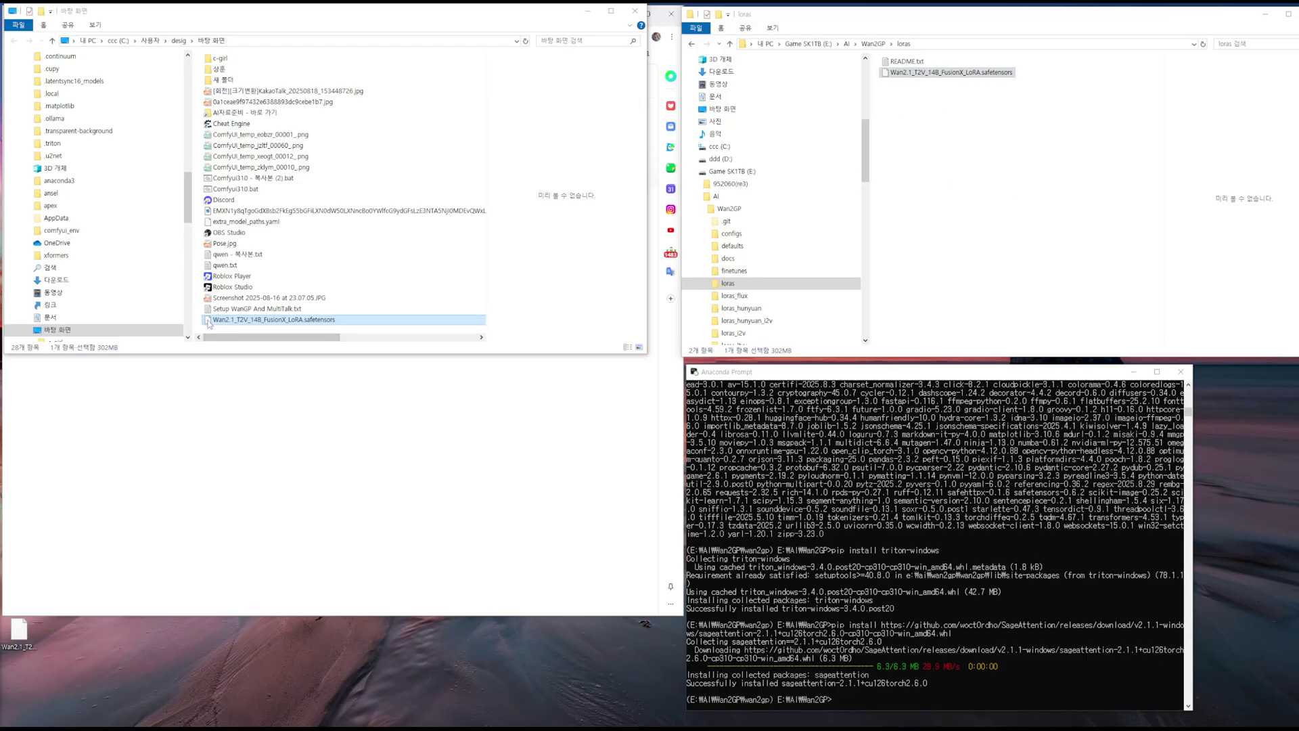
key("Delete")
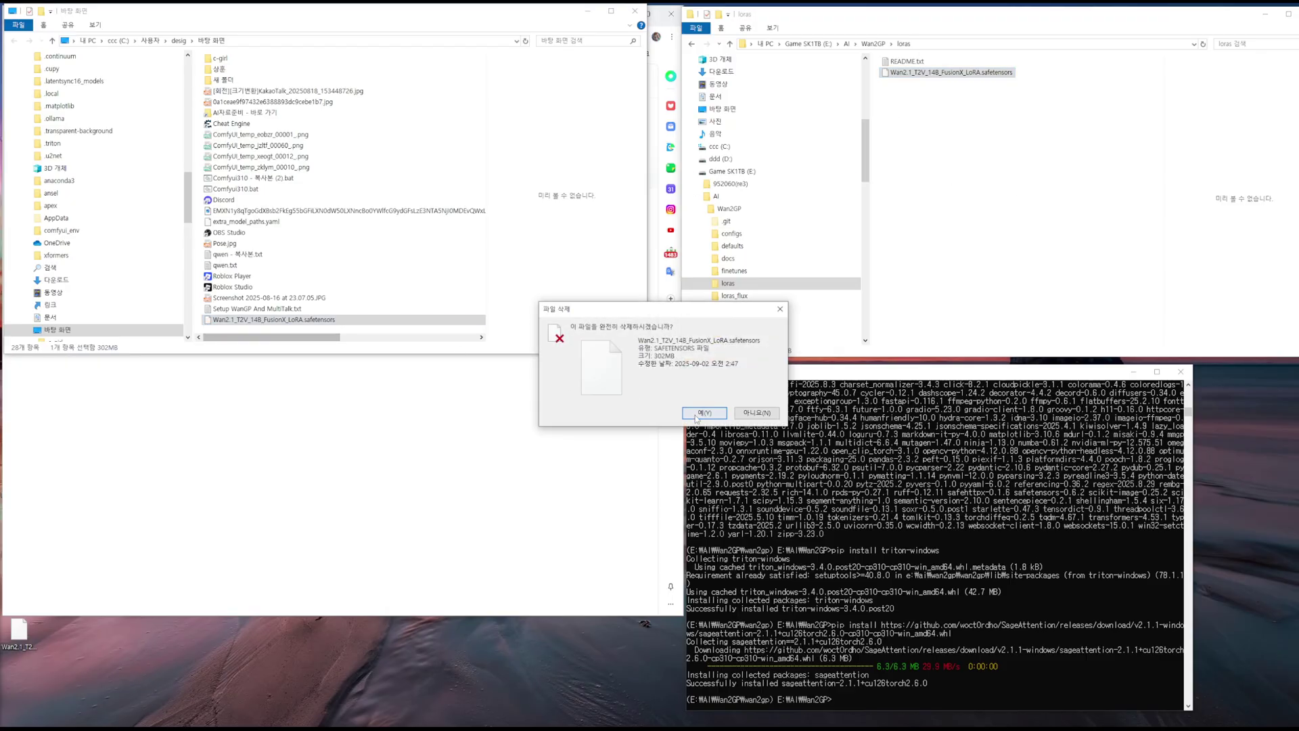
left_click(694, 417)
left_click(634, 11)
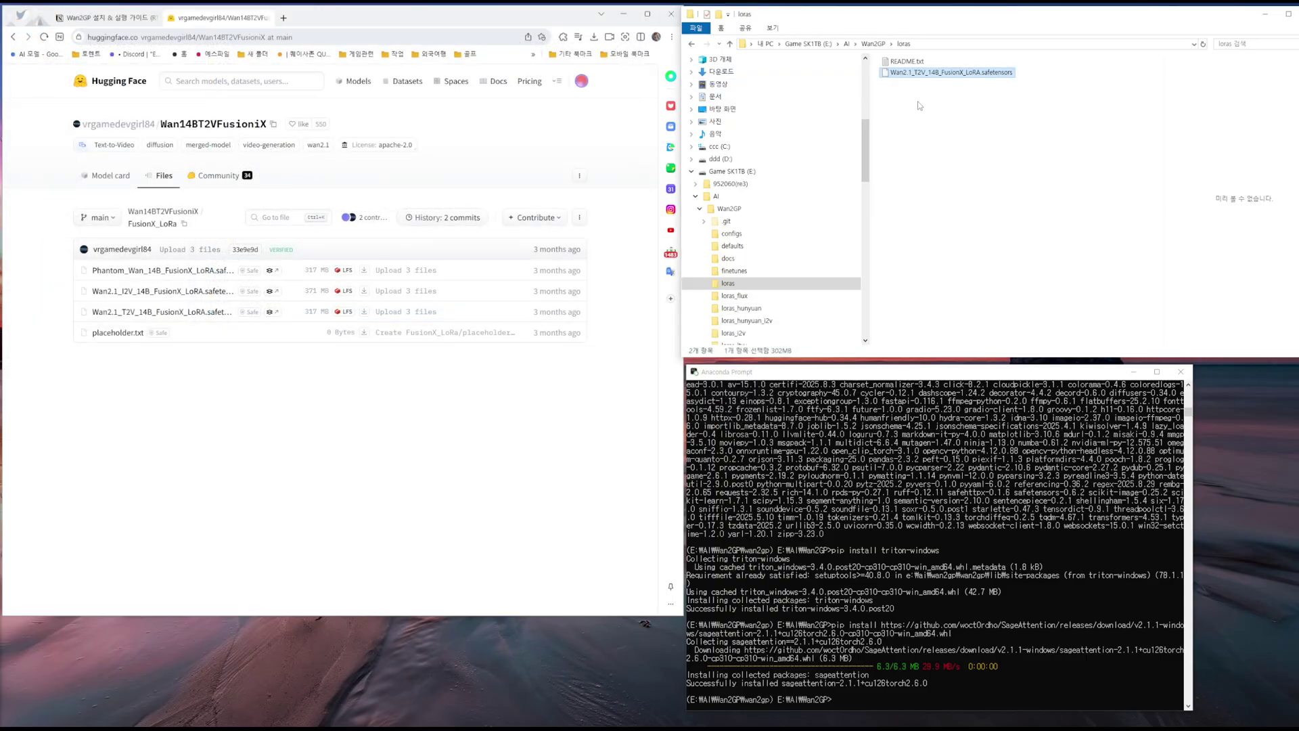
Step: Close the Hugging Face page and go to the Step 6 run-test section of the notes
left_click(265, 18)
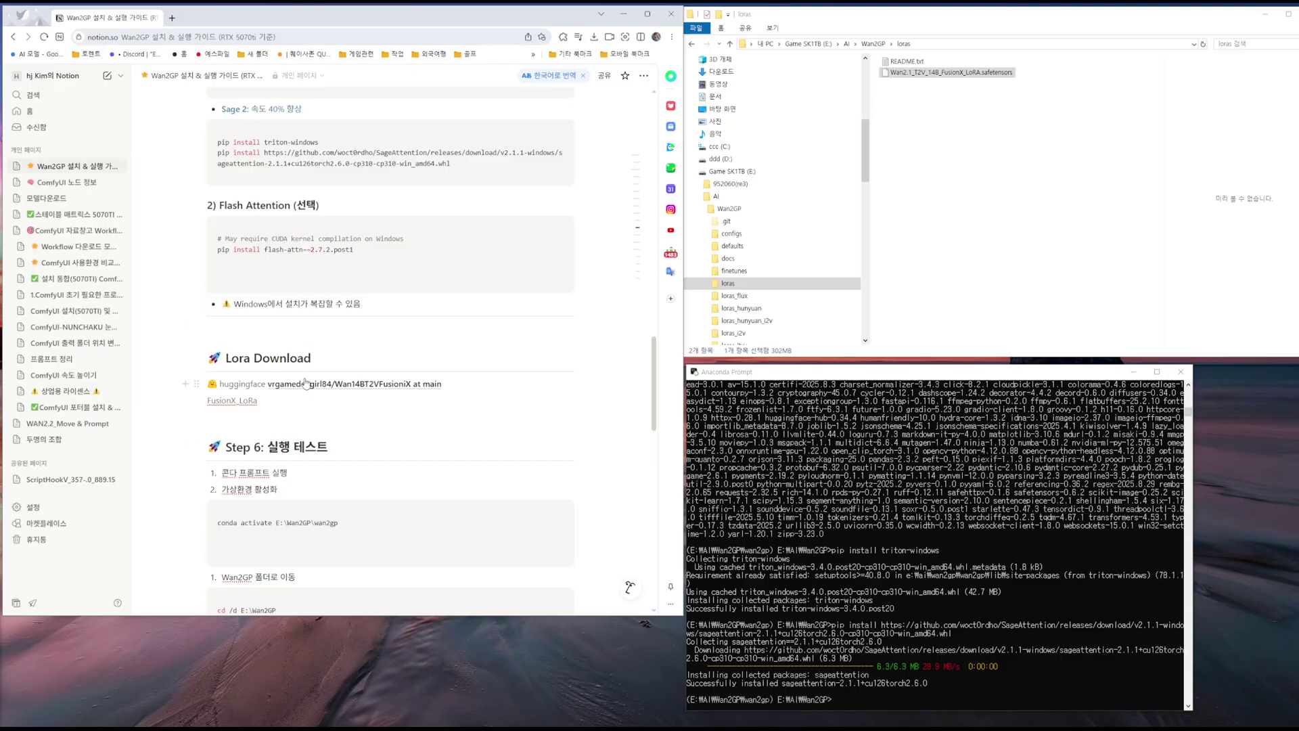
scroll(304, 379, "down", 3)
scroll(304, 380, "down", 1)
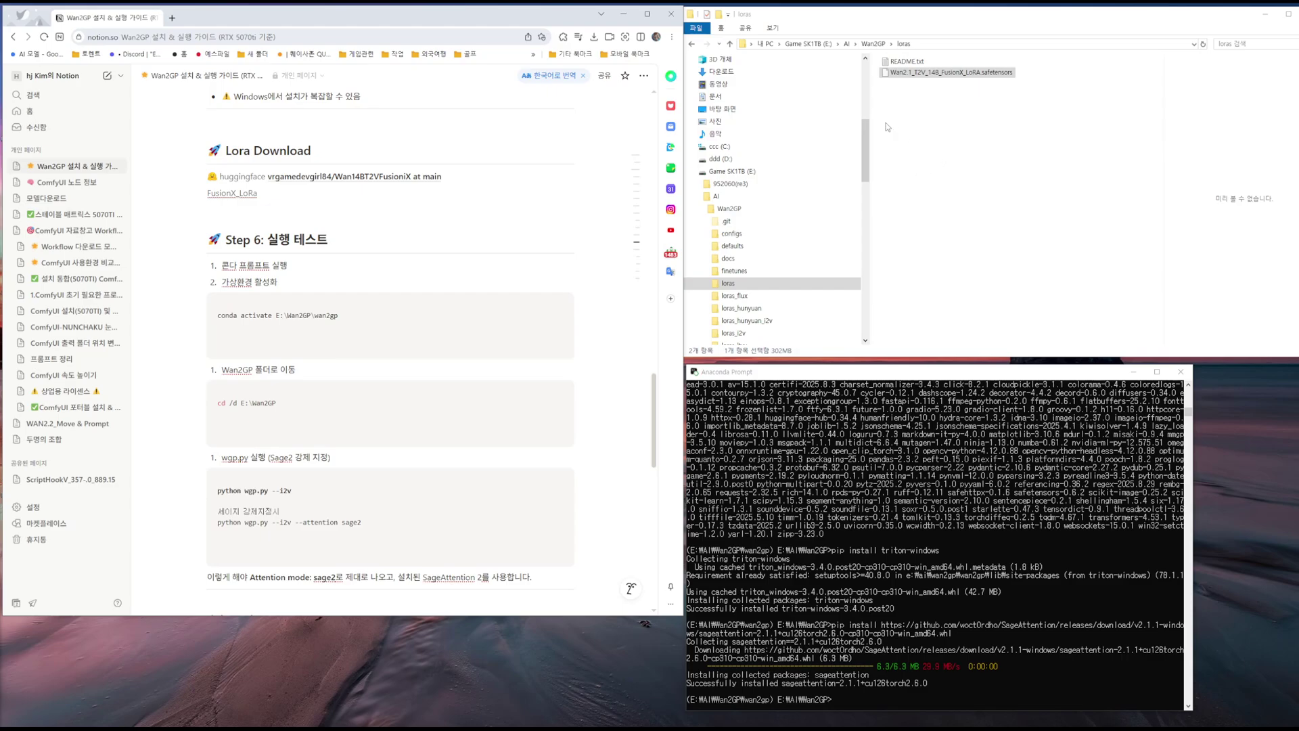
Step: Return to the Wan2GP folder in File Explorer and locate the wgp.py launch script
left_click(730, 44)
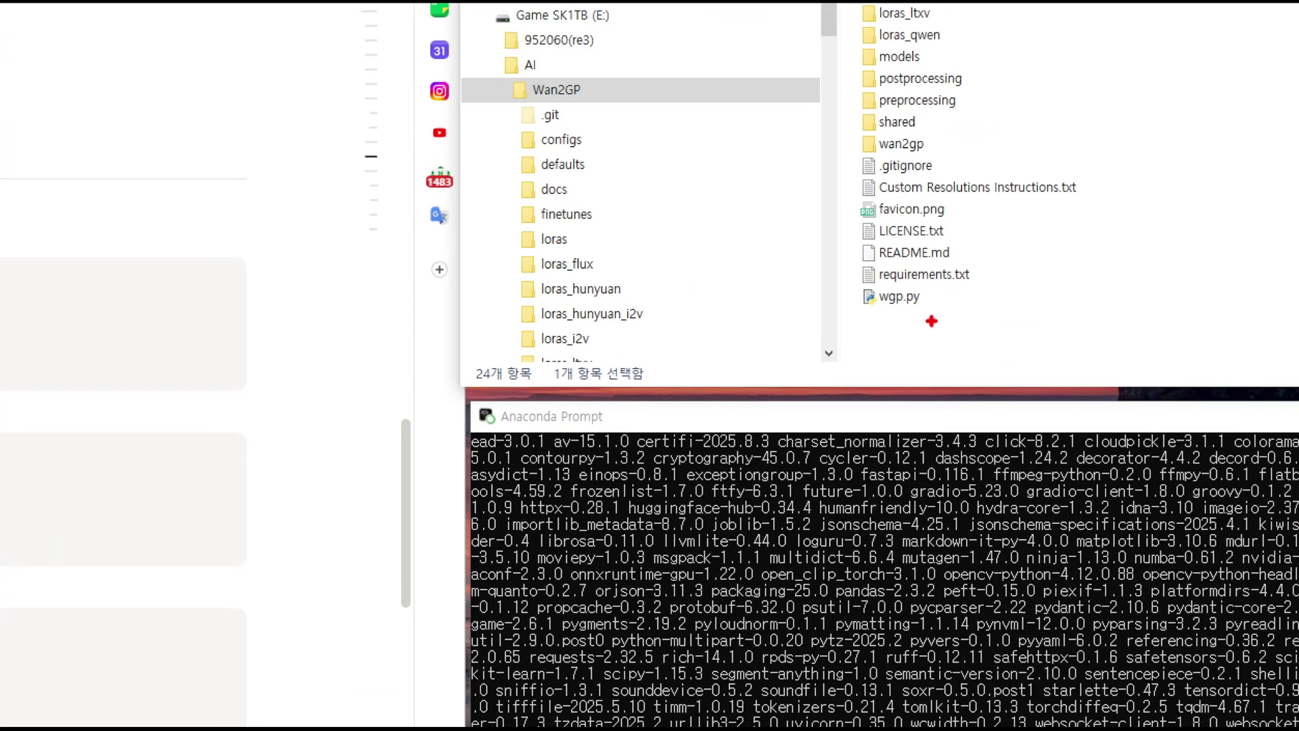
mouse_move(918, 325)
left_mouse_down()
mouse_move(852, 296)
mouse_move(868, 288)
mouse_move(950, 312)
mouse_move(868, 340)
mouse_move(843, 294)
mouse_move(937, 323)
left_mouse_up()
key("Escape")
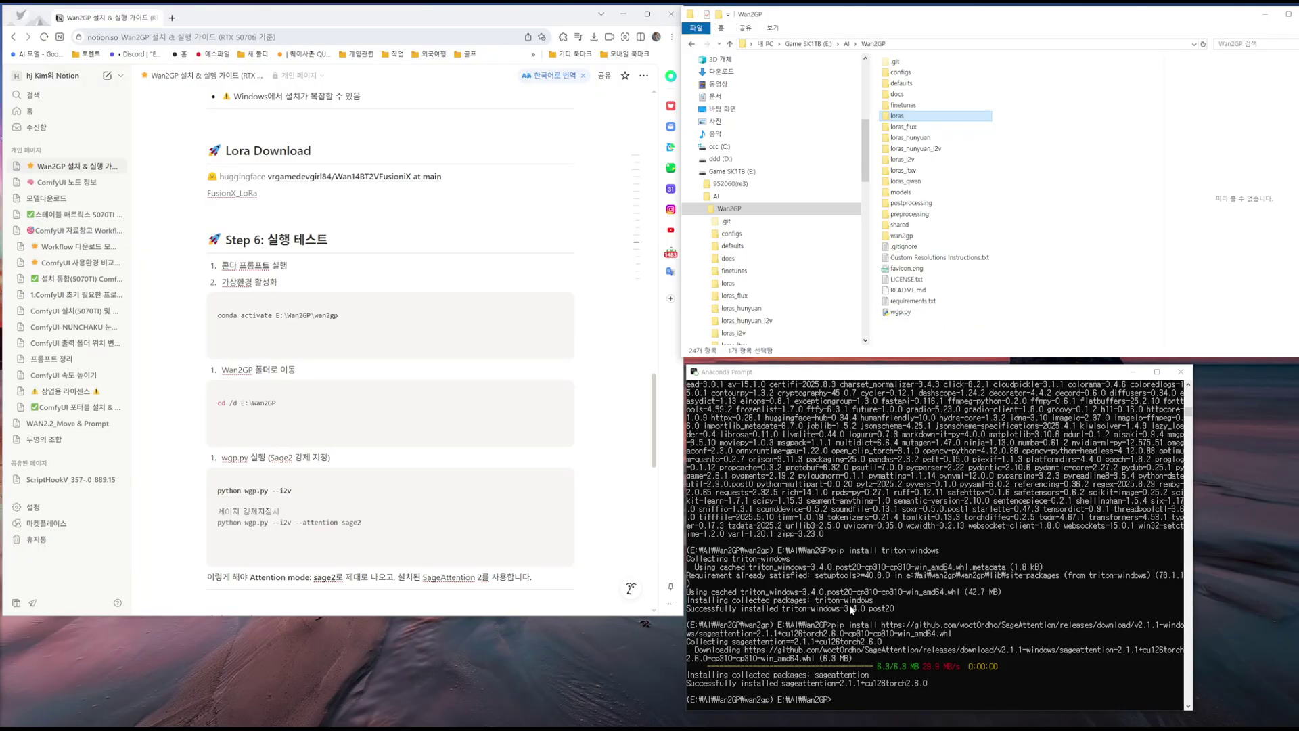
left_click(846, 704)
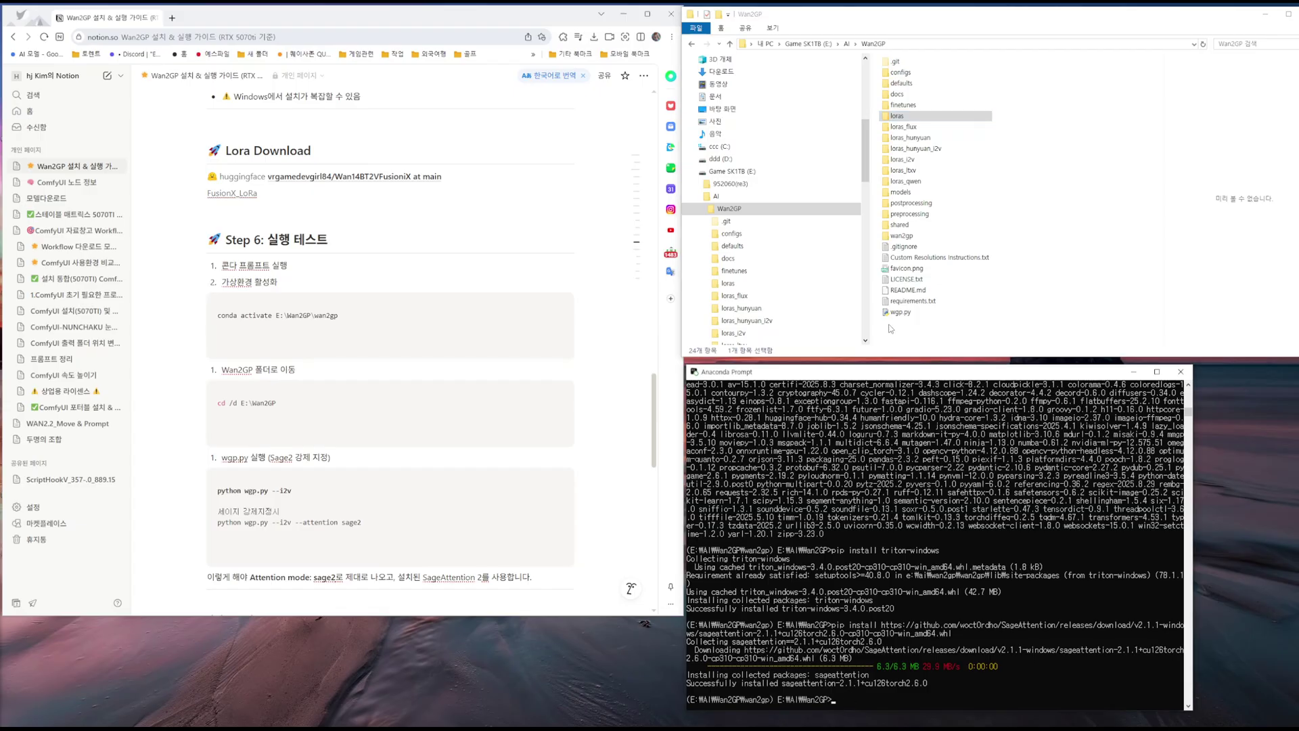
Step: Correct the Step 6 commands in the notes to conda activate E:\AI\Wan2GP\wan2gp and cd /d E:\AI\Wan2GP
left_click(231, 322)
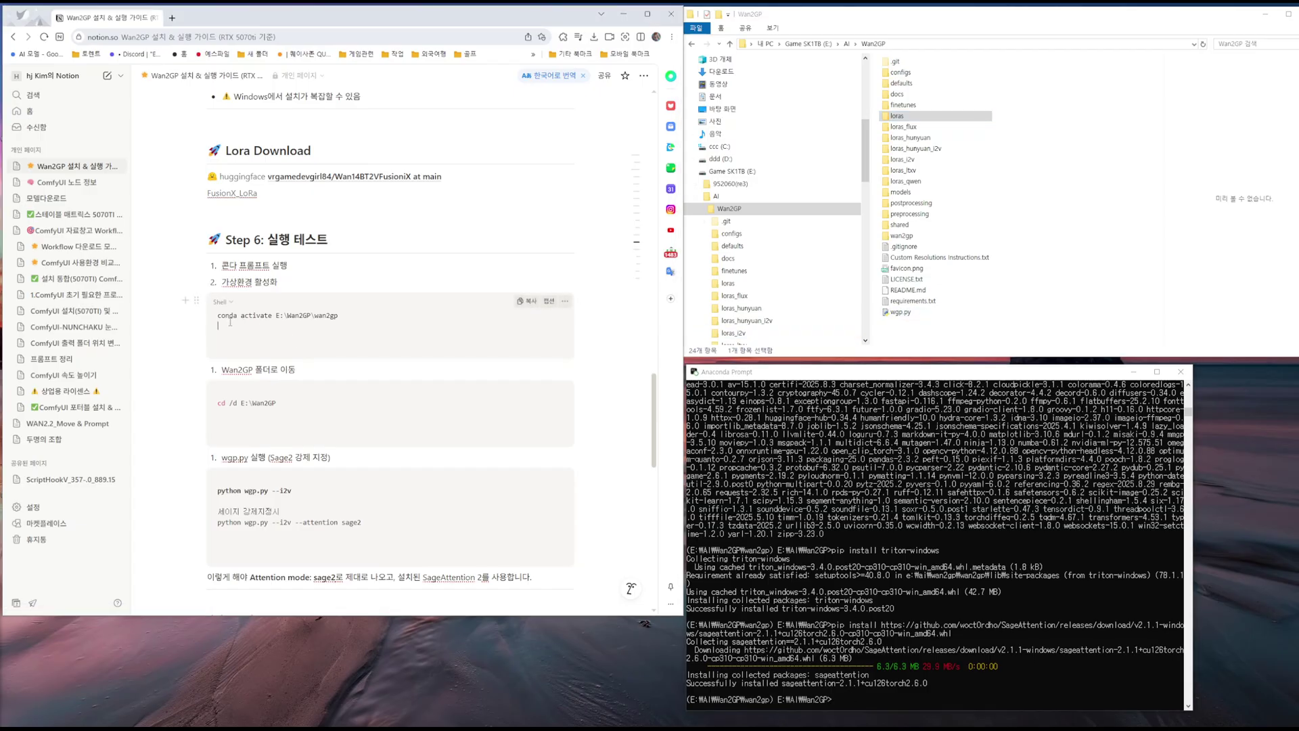
left_click_drag(220, 314, 332, 327)
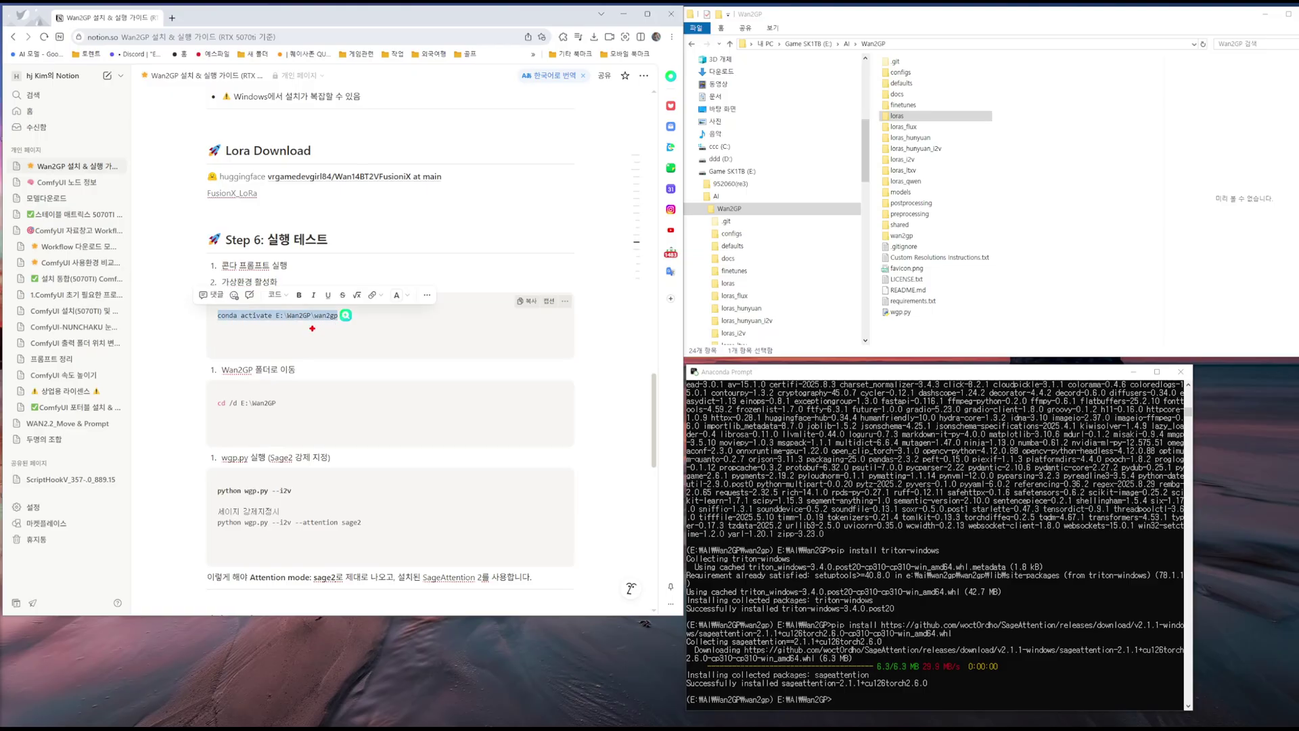
left_click_drag(309, 332, 318, 342)
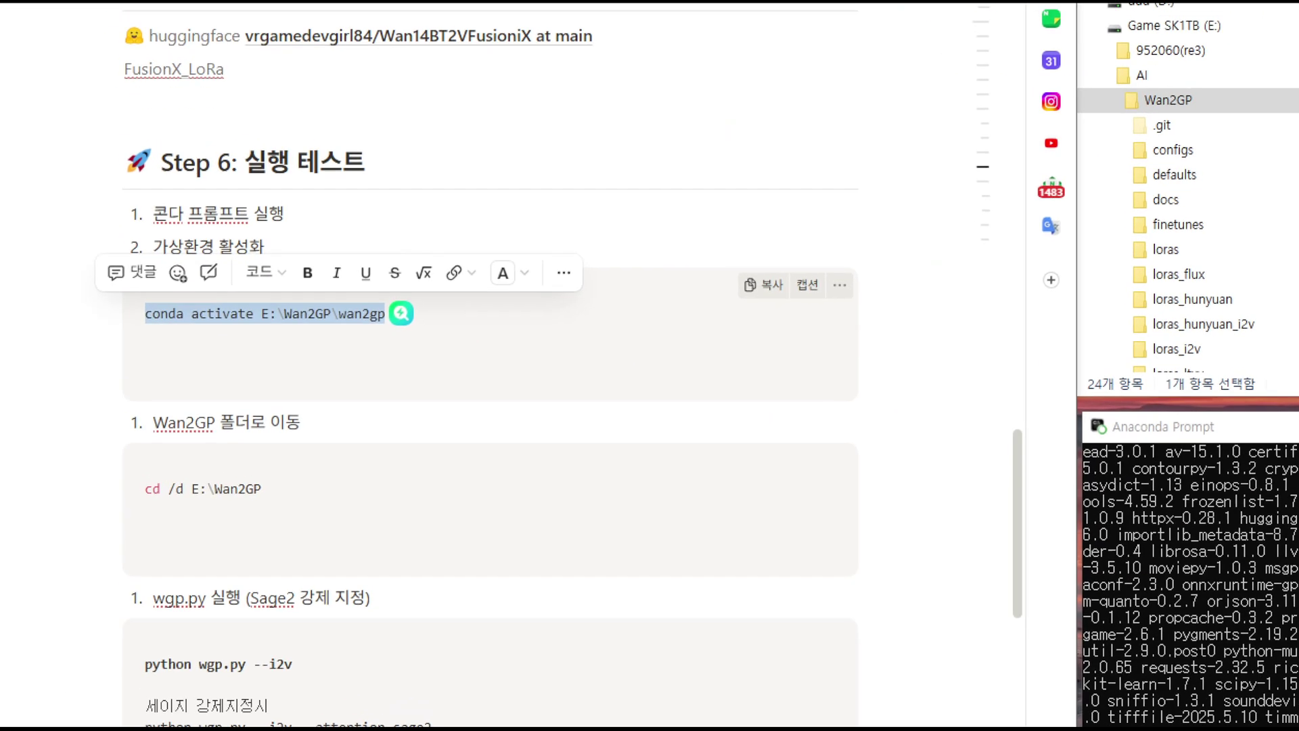
mouse_move(310, 326)
left_mouse_down()
mouse_move(261, 338)
mouse_move(276, 302)
mouse_move(384, 294)
mouse_move(431, 327)
mouse_move(373, 363)
mouse_move(285, 351)
mouse_move(269, 296)
left_mouse_up()
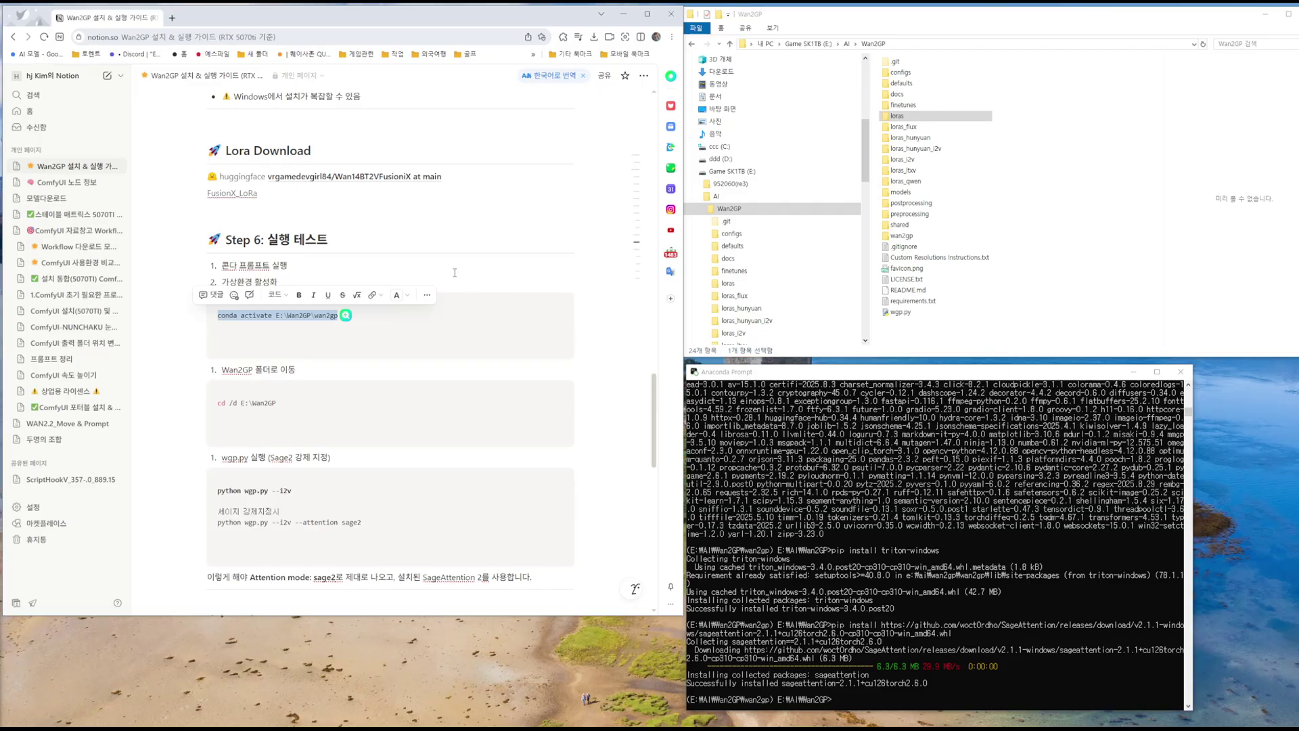
left_click(288, 314)
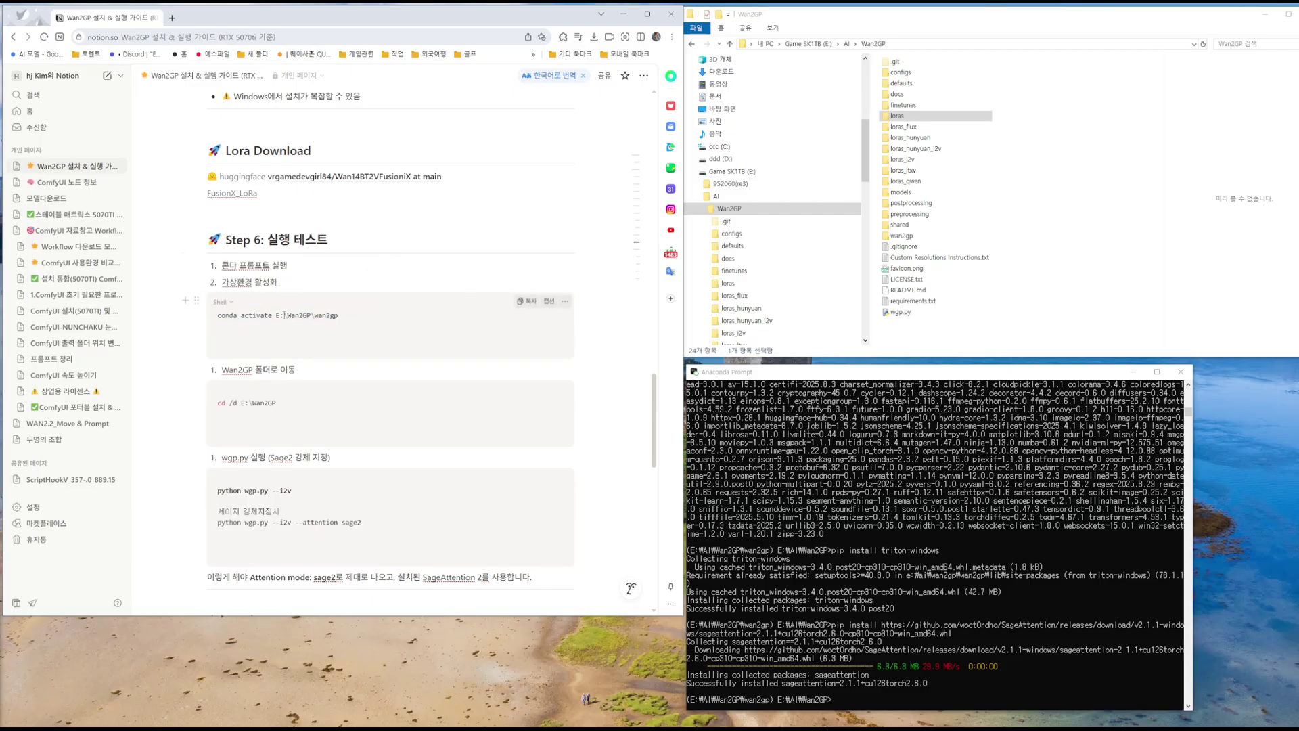
key("ctrl+z")
key("ctrl+z")
left_click_drag(218, 316, 352, 315)
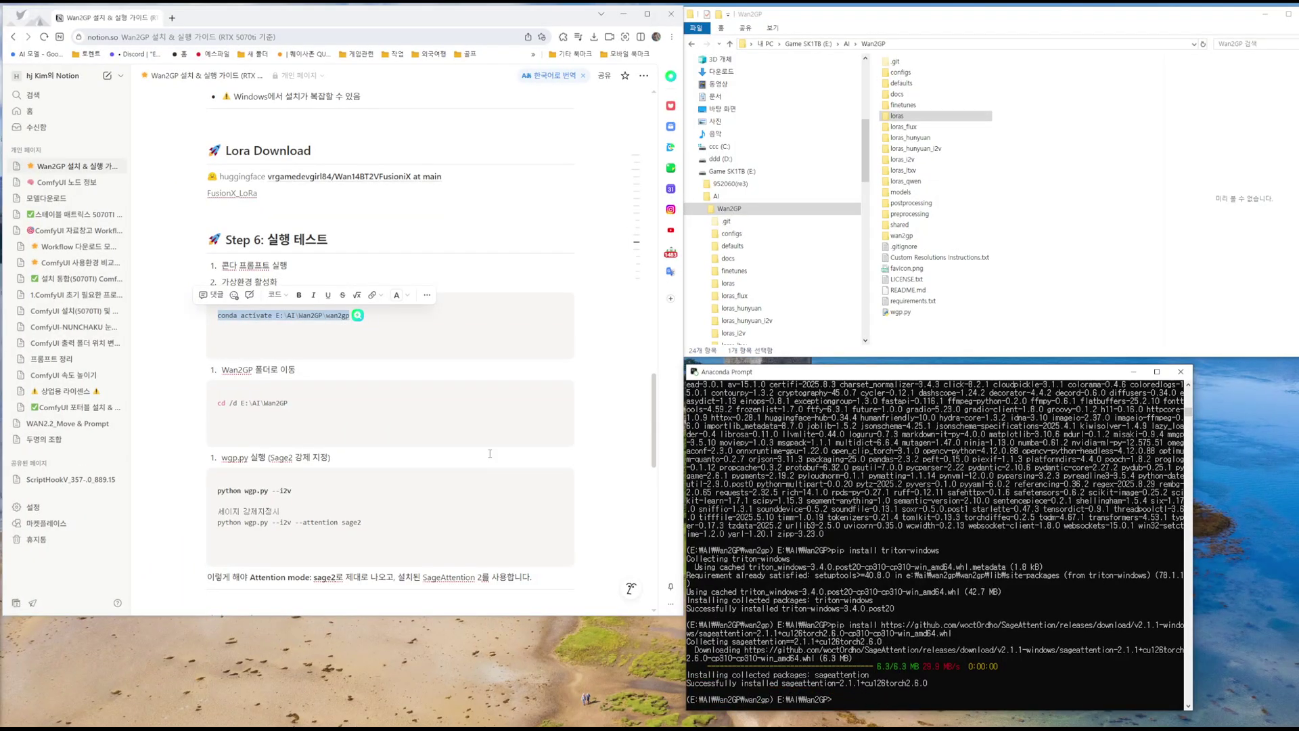
right_click(313, 315)
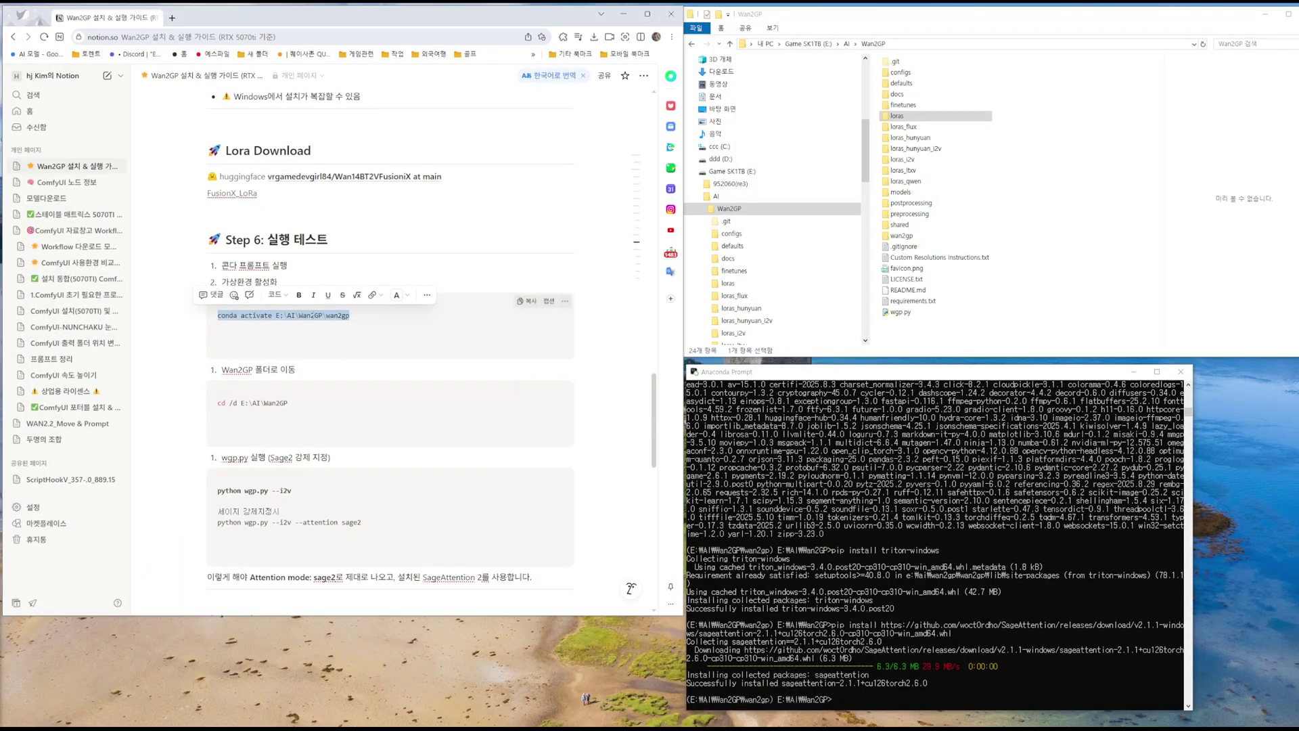
left_click(283, 404)
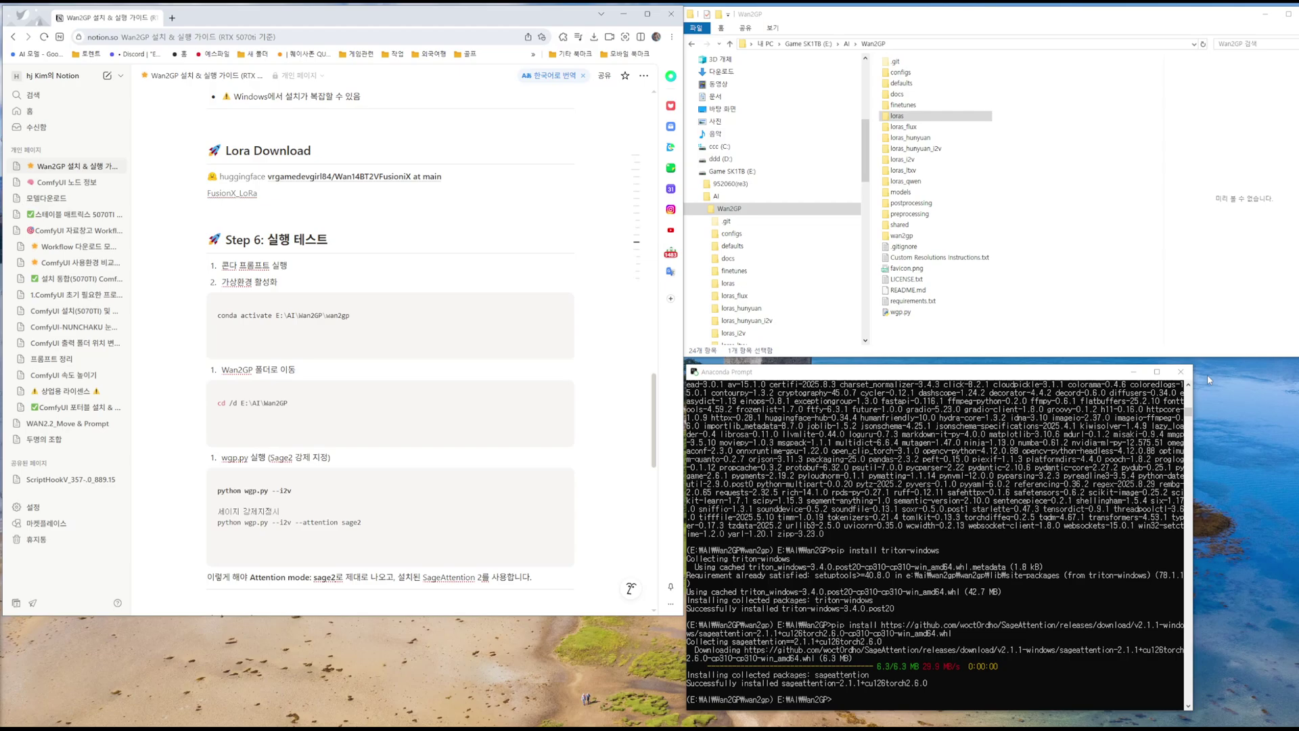
Step: Close the current Anaconda Prompt, open a new one from the anaconda3 installation and place it below the File Explorer window
left_click(1181, 371)
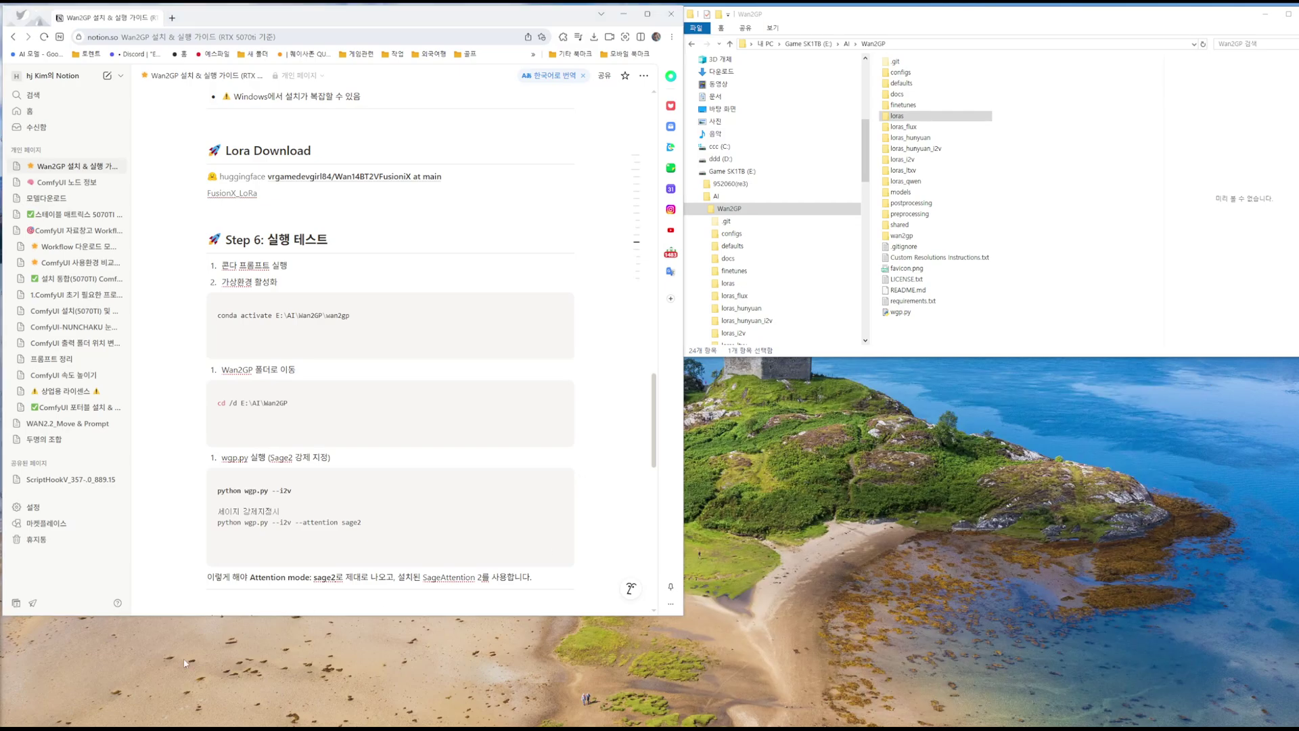
key("super")
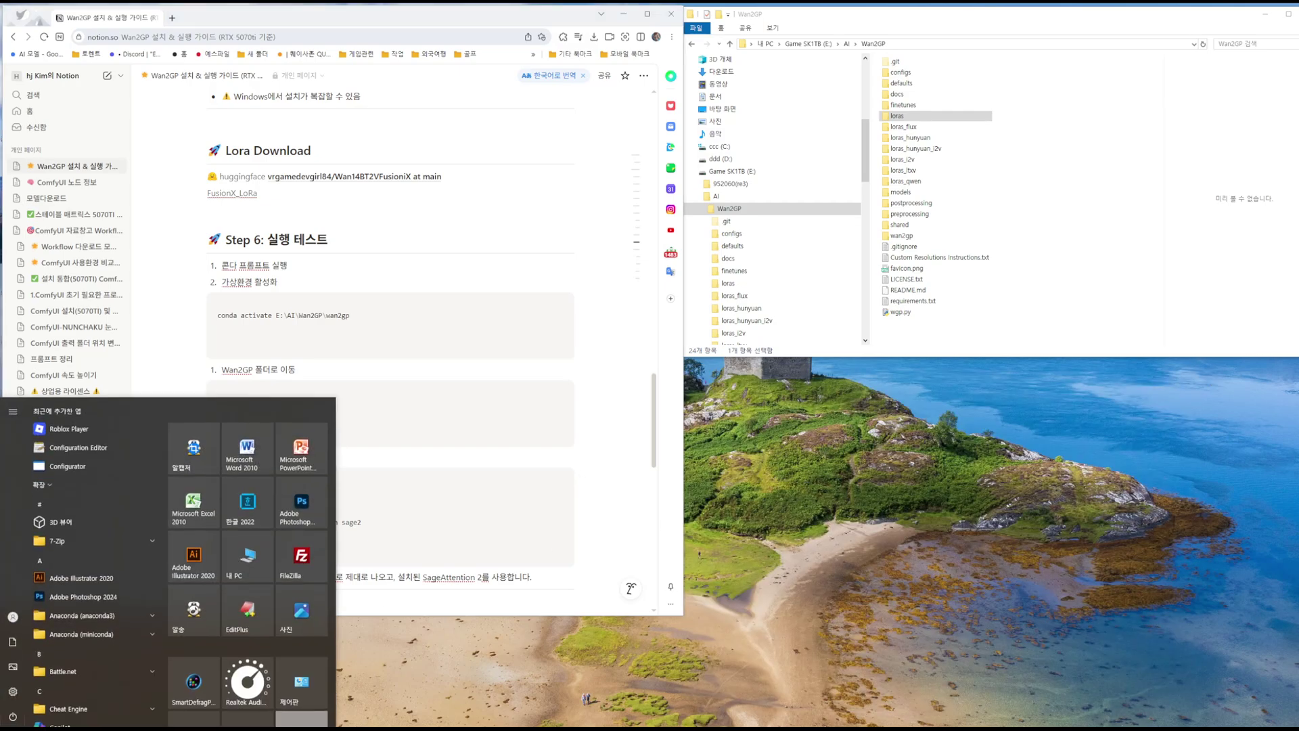
left_click(81, 615)
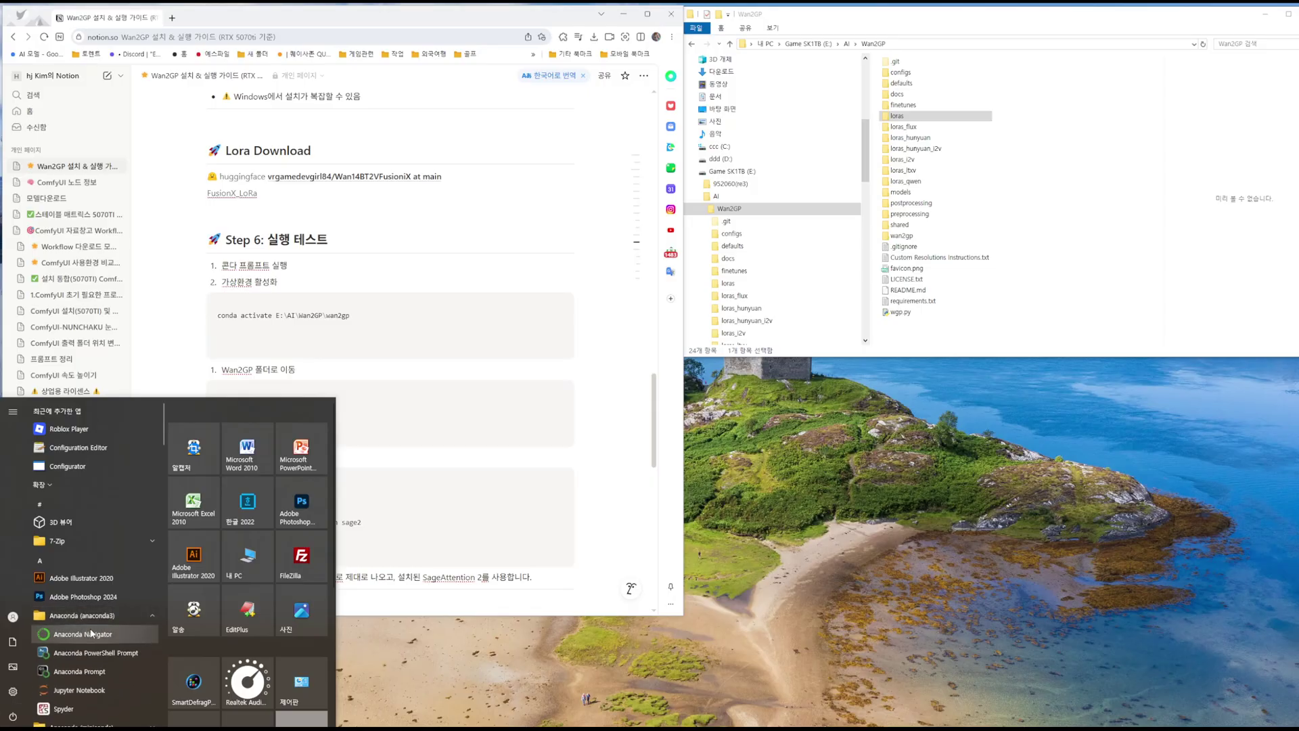
left_click(76, 671)
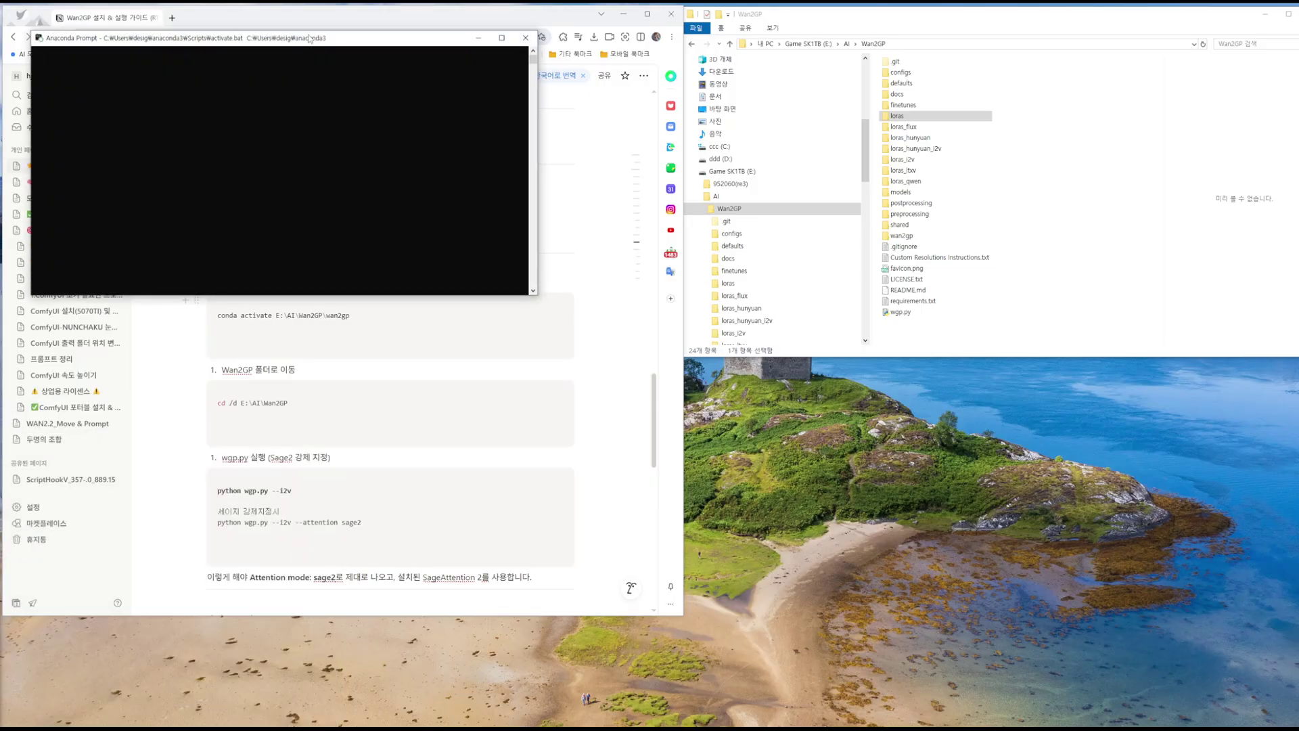
left_click_drag(309, 39, 973, 371)
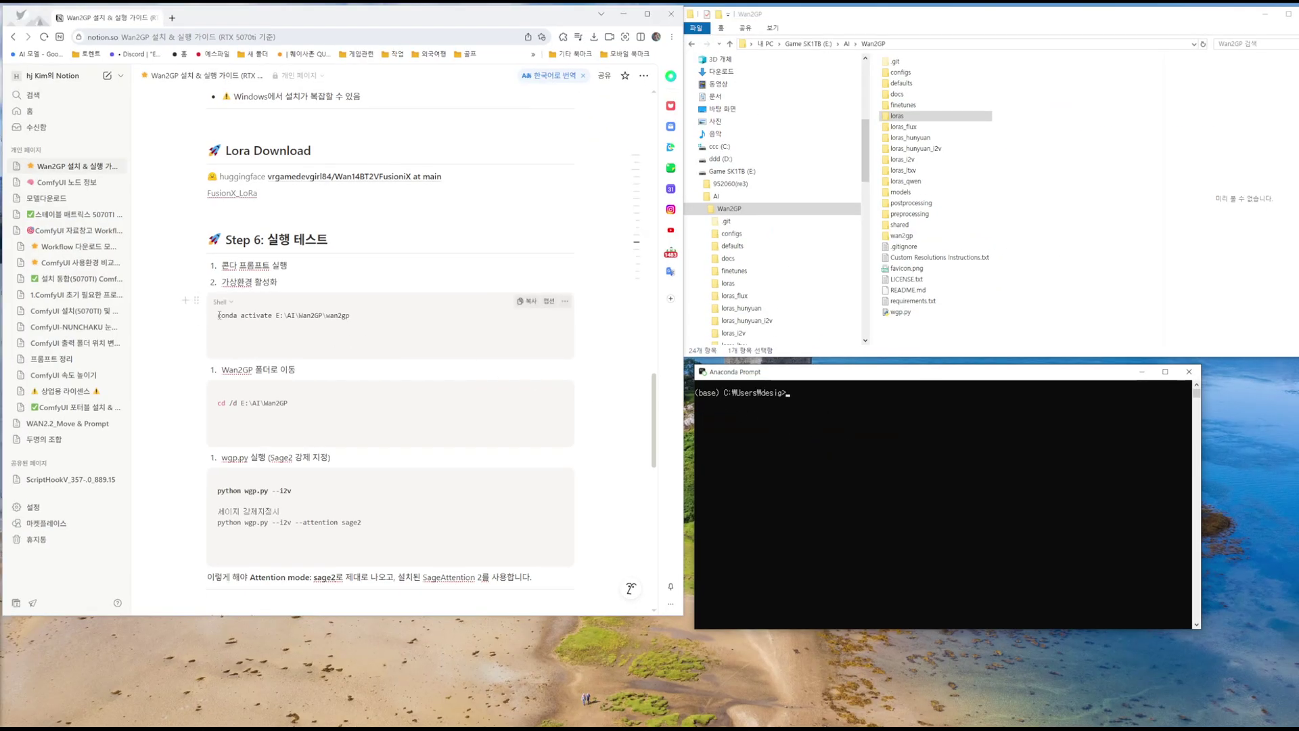
Step: Copy conda activate E:\AI\Wan2GP\wan2gp from the Step 6 notes and run it in Anaconda Prompt
left_click_drag(218, 316, 352, 320)
key("super+c")
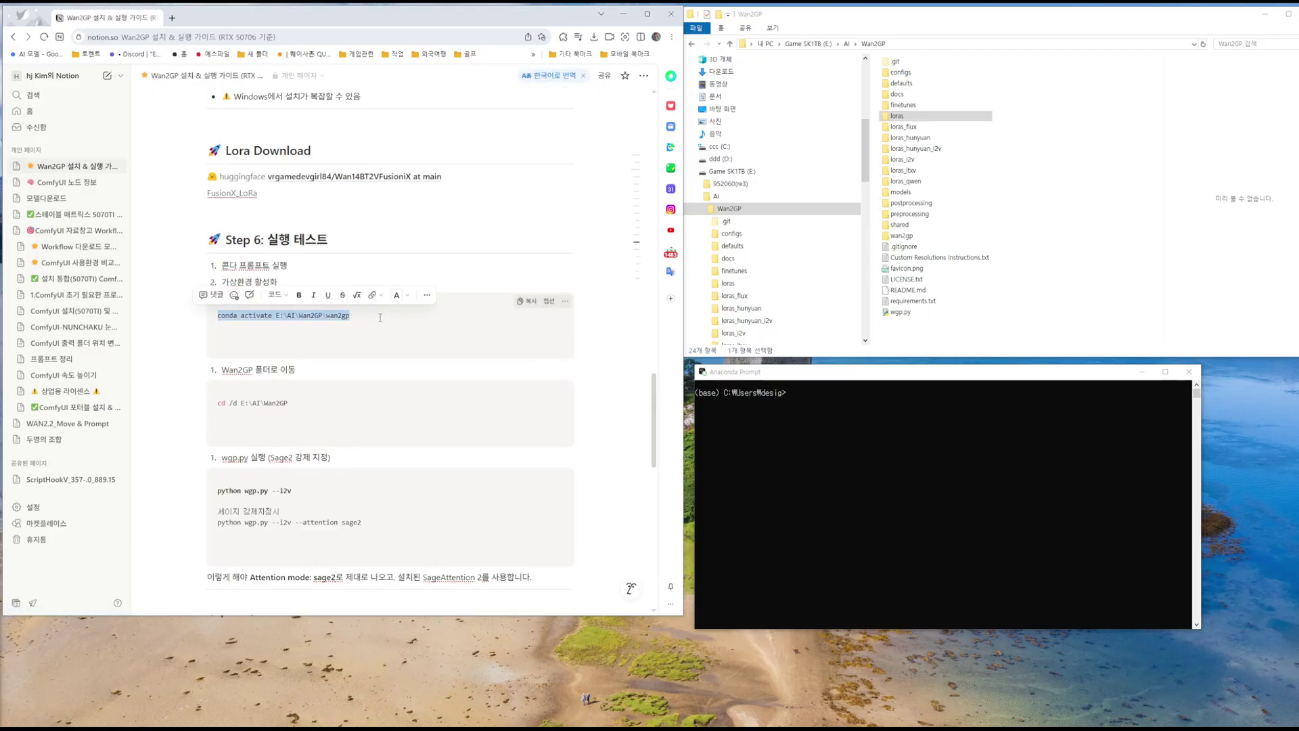
key("ctrl+1")
left_click(260, 302)
left_click_drag(315, 340, 312, 339)
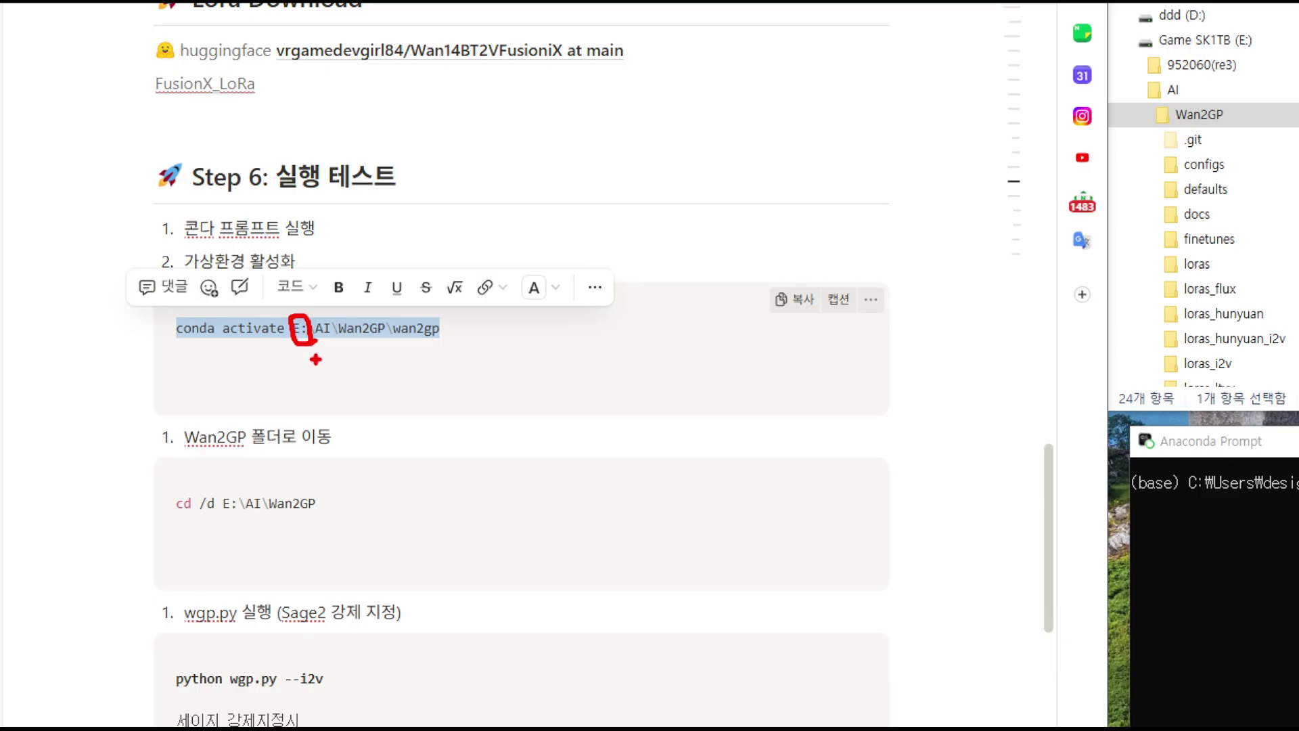
mouse_move(342, 346)
left_mouse_down()
mouse_move(285, 338)
mouse_move(331, 366)
left_mouse_up()
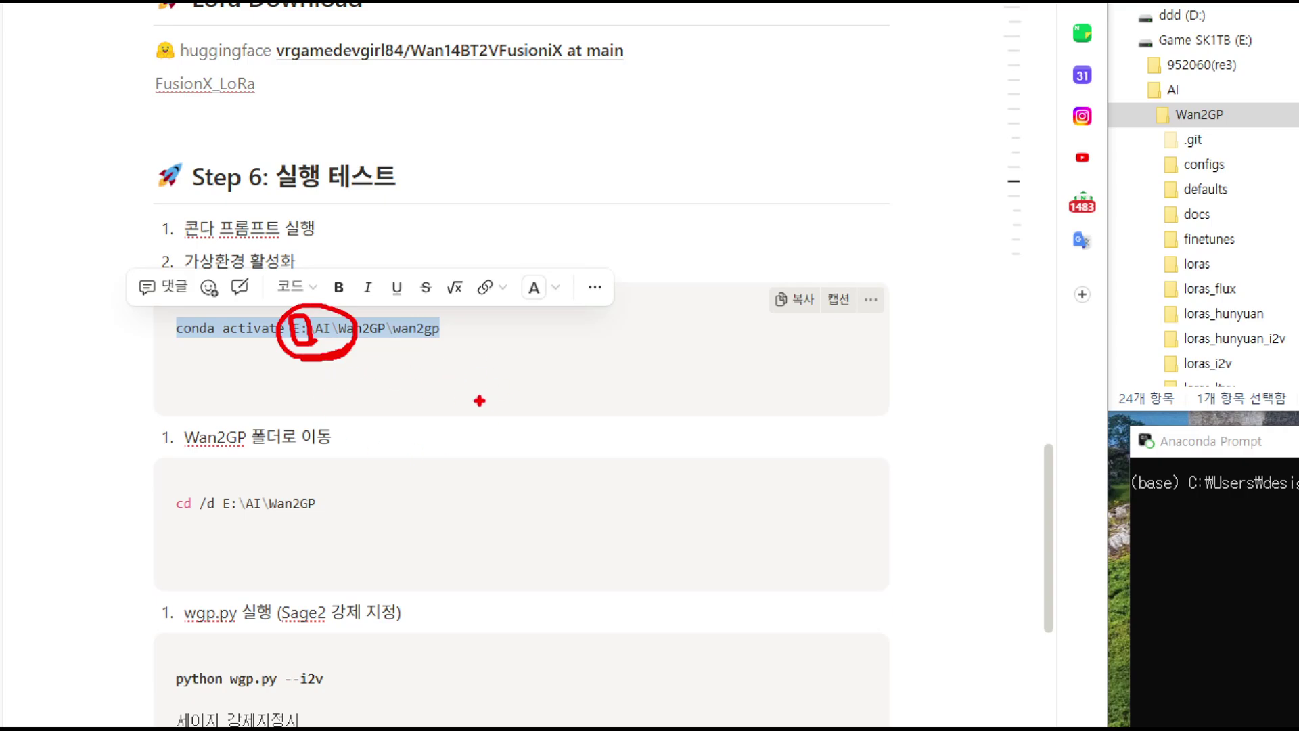
left_click_drag(338, 358, 508, 348)
left_click(768, 398)
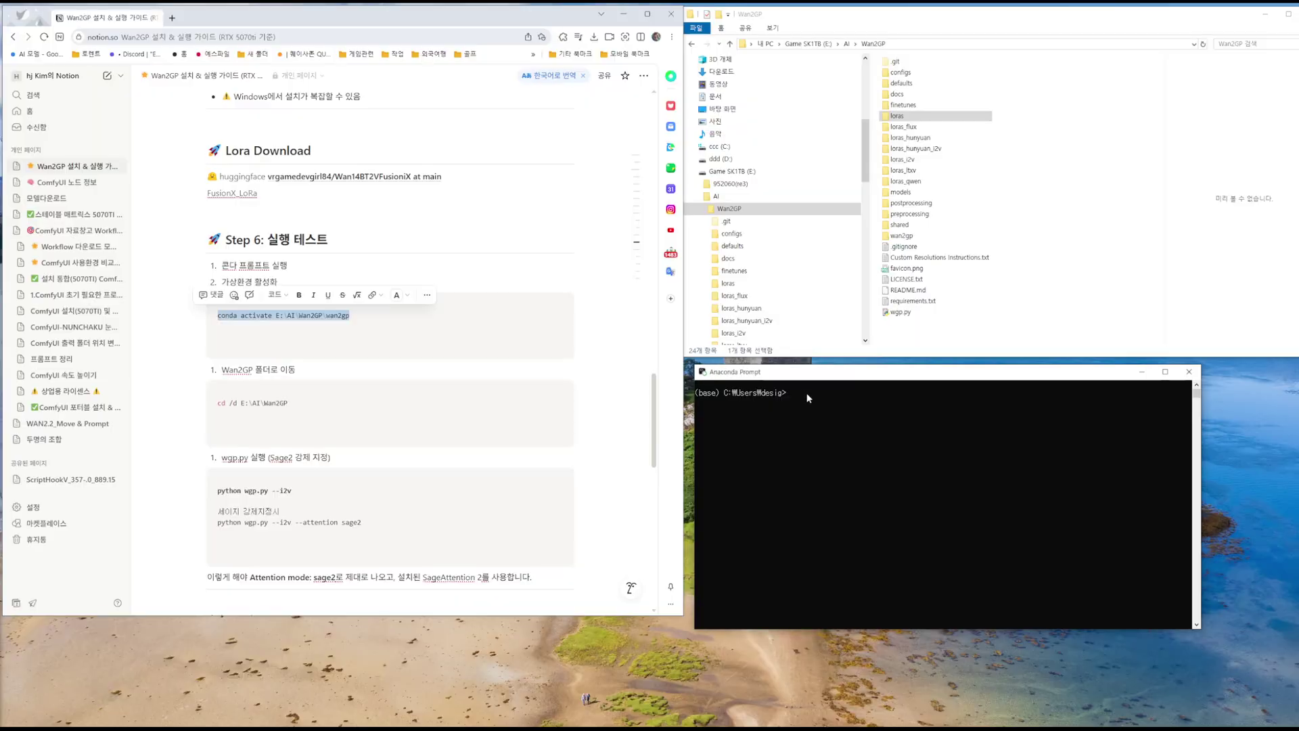
right_click(827, 405)
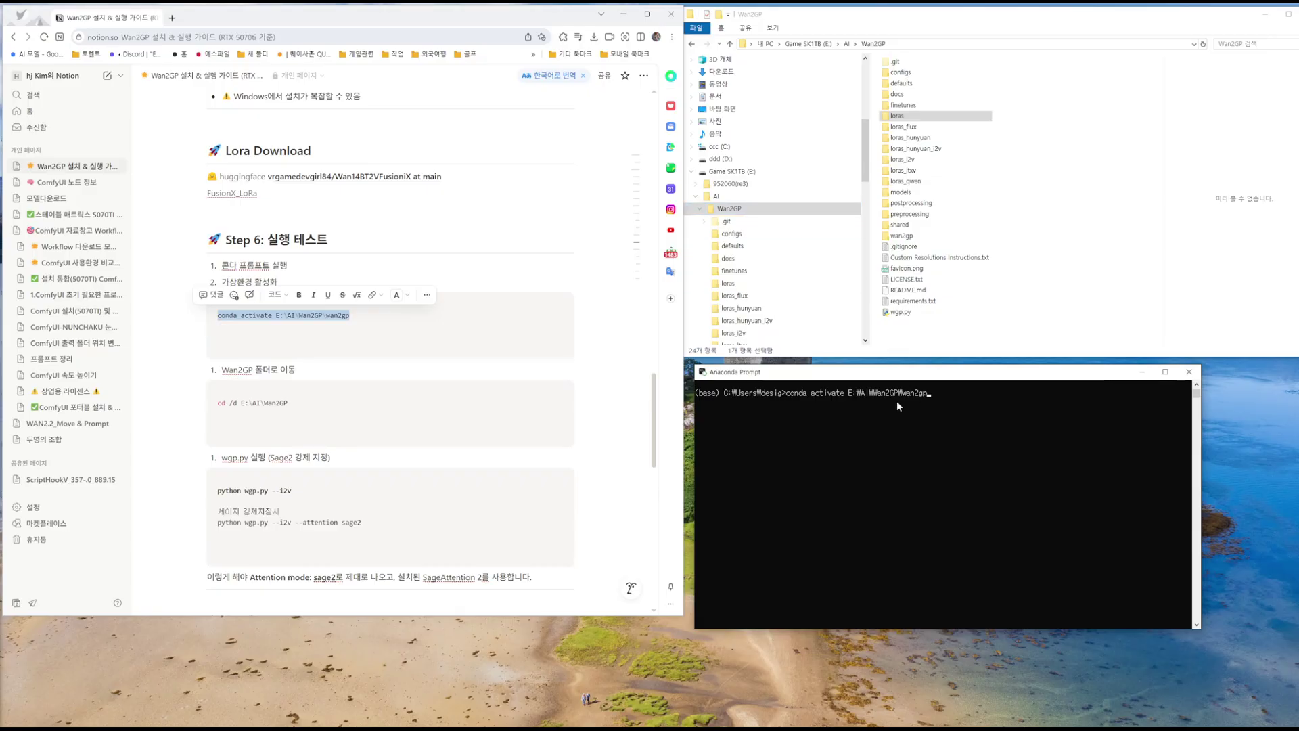
key("Return")
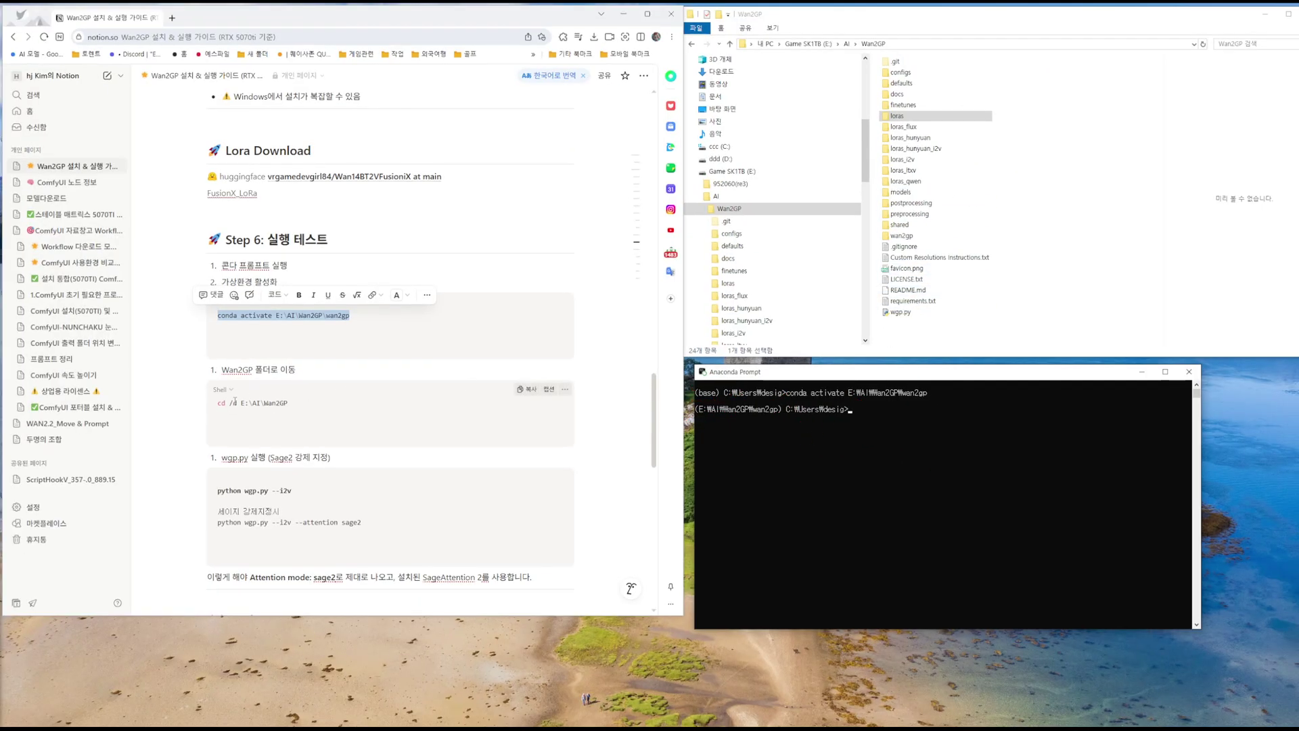
Step: Copy the folder-change command cd /d E:\AI\Wan2GP from the notes and run it in Anaconda Prompt
left_click_drag(219, 403, 290, 408)
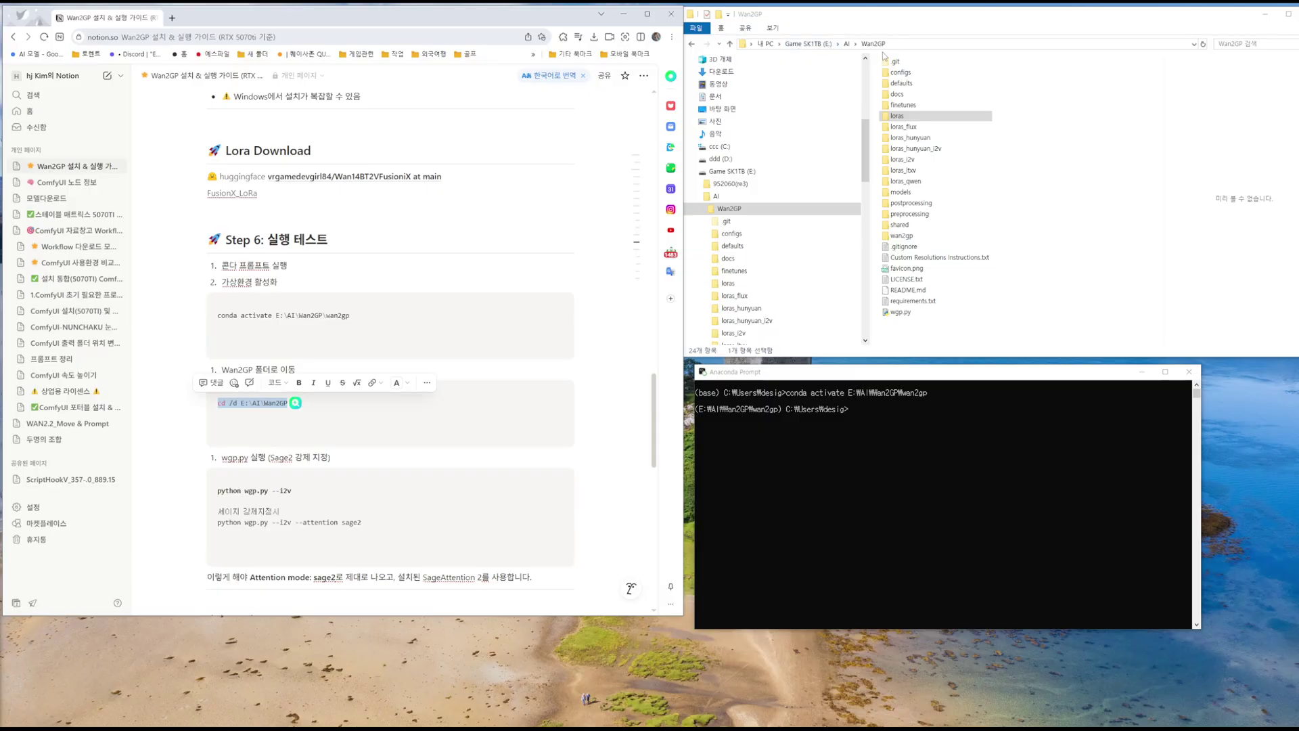
left_click(869, 413)
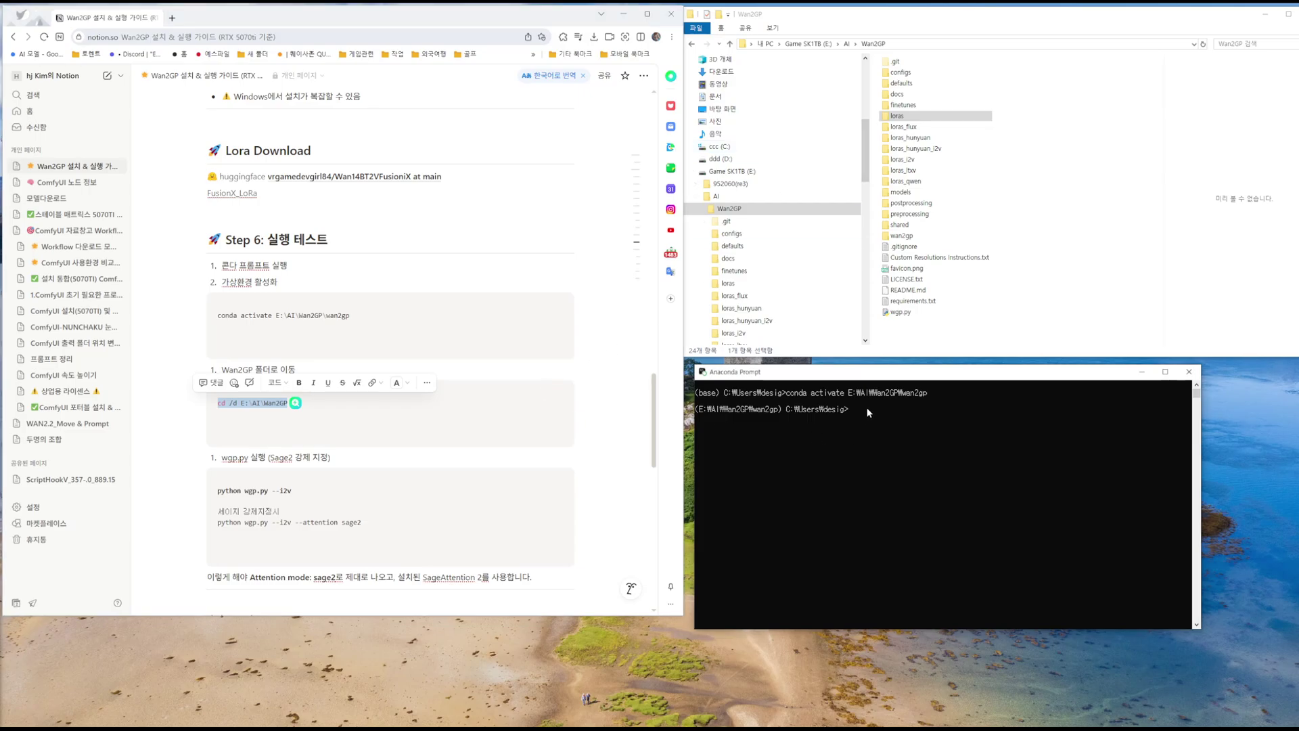
left_click(231, 407)
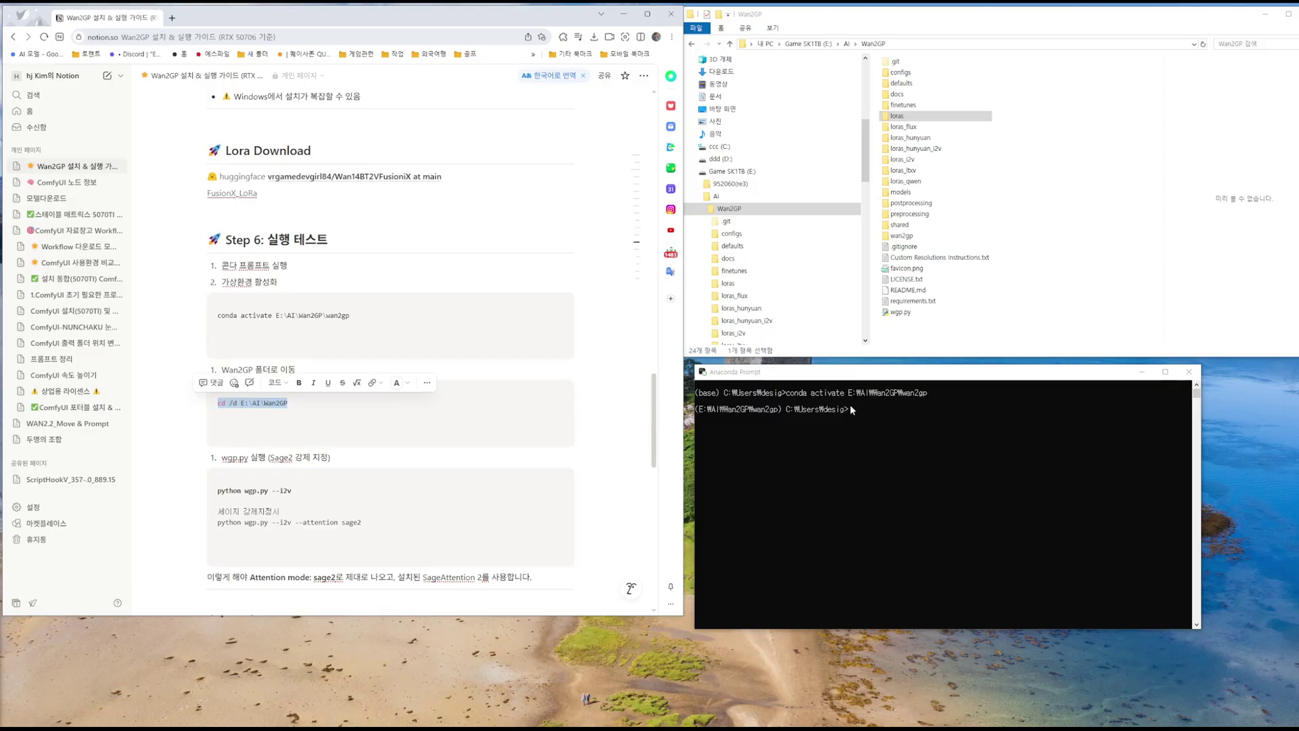
left_click(869, 418)
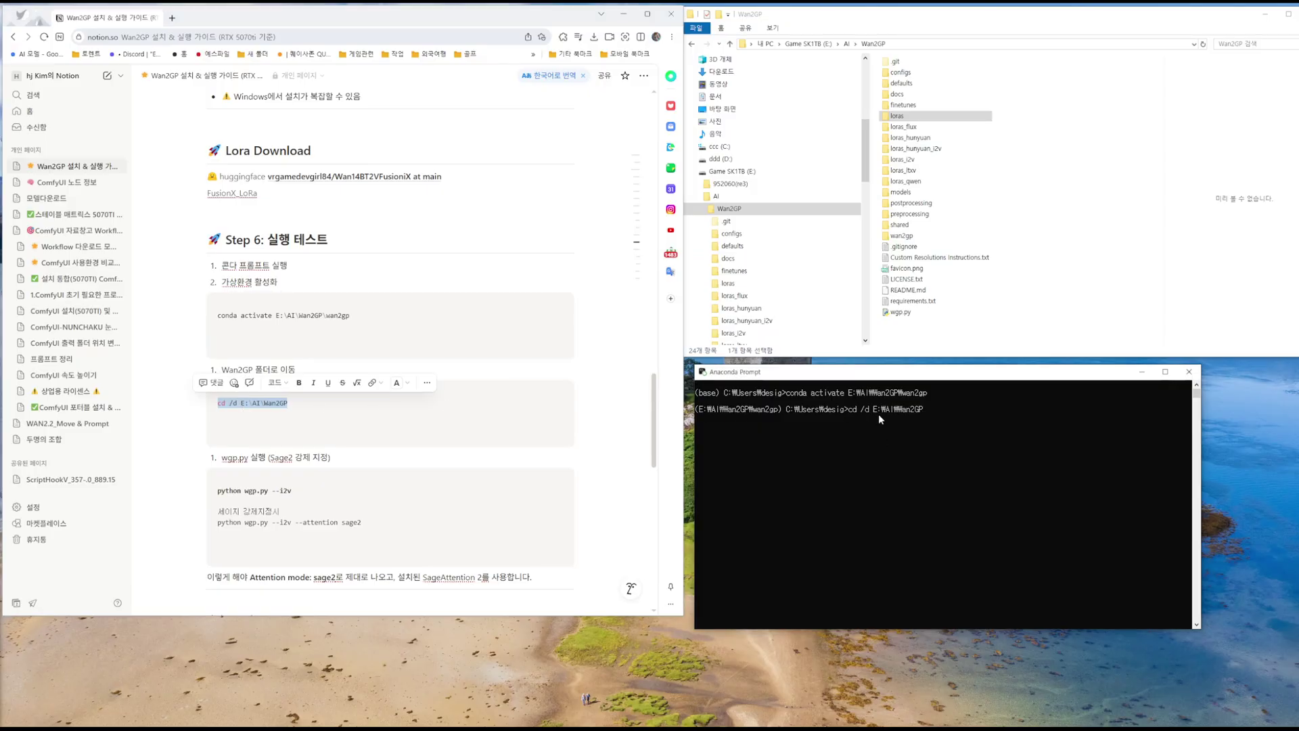
key("Return")
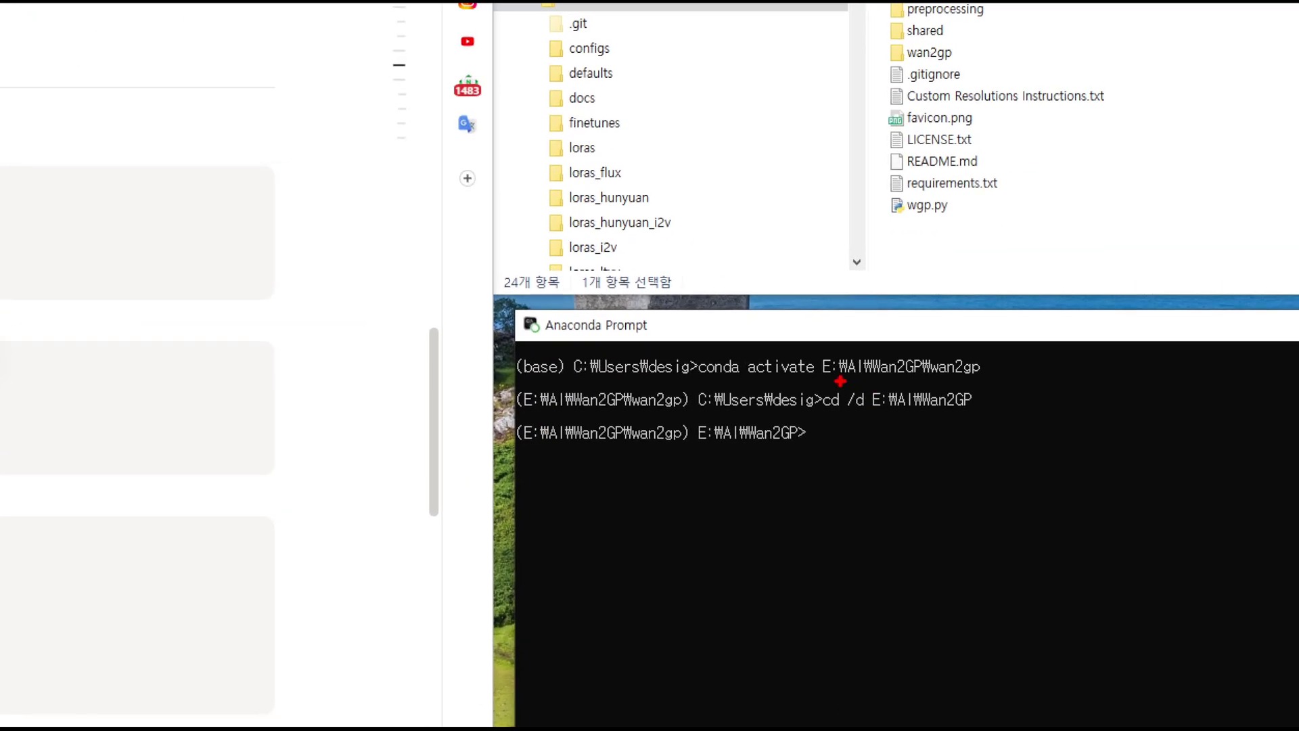
mouse_move(897, 400)
left_mouse_down()
mouse_move(990, 380)
mouse_move(939, 348)
mouse_move(783, 374)
left_mouse_up()
mouse_move(639, 369)
left_mouse_down()
mouse_move(590, 387)
mouse_move(591, 366)
mouse_move(629, 401)
left_mouse_up()
mouse_move(860, 414)
left_mouse_down()
mouse_move(966, 413)
mouse_move(799, 432)
left_mouse_up()
key("Escape")
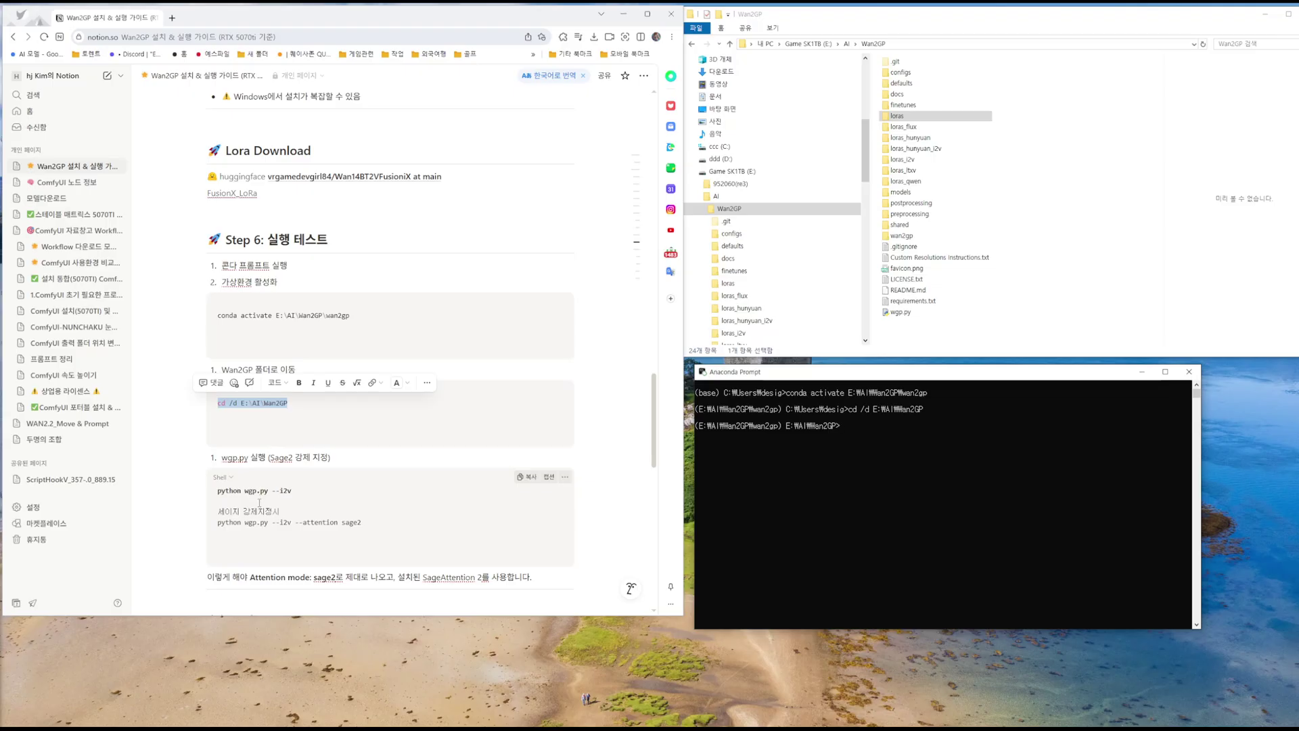
Step: Copy python wgp.py --i2v from the notes and run it in Anaconda Prompt to start the Wan2GP server
mouse_move(218, 490)
left_mouse_down()
mouse_move(294, 495)
mouse_move(218, 490)
left_mouse_up()
key("ctrl+c")
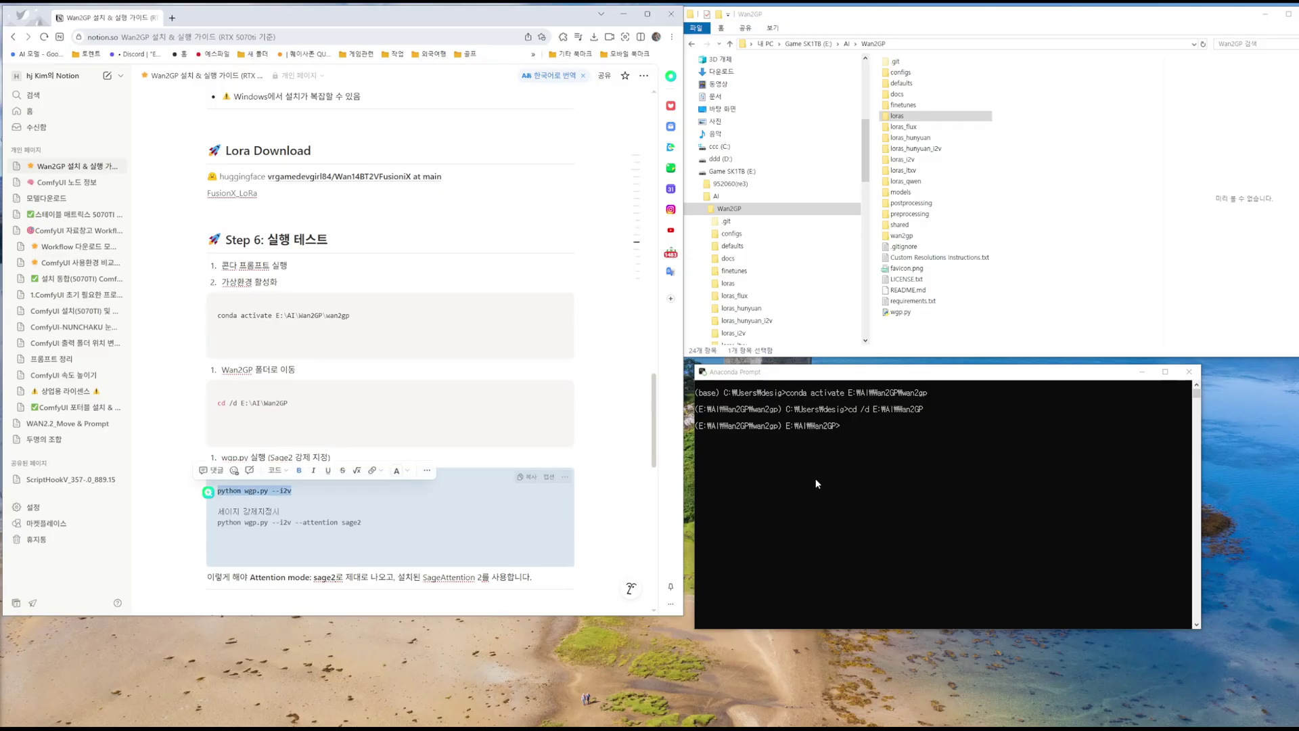
left_click(858, 424)
key("ctrl+v")
key("Return")
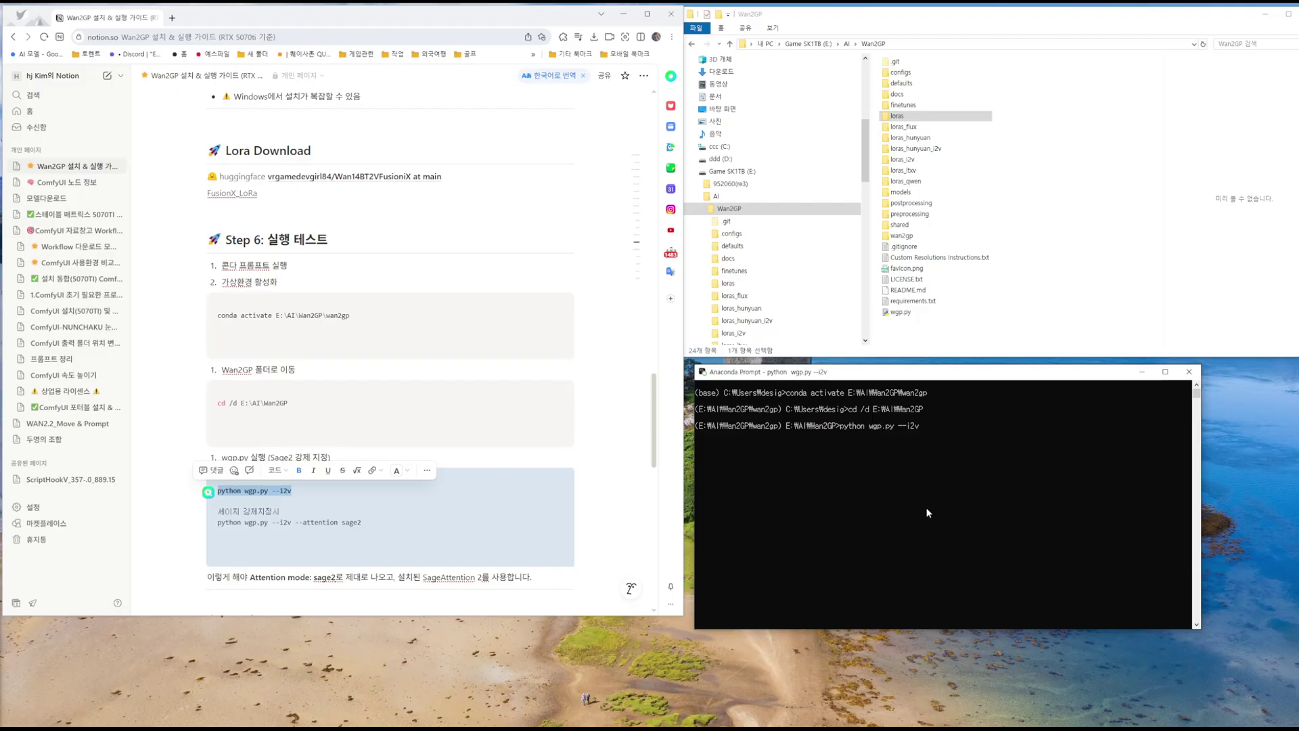
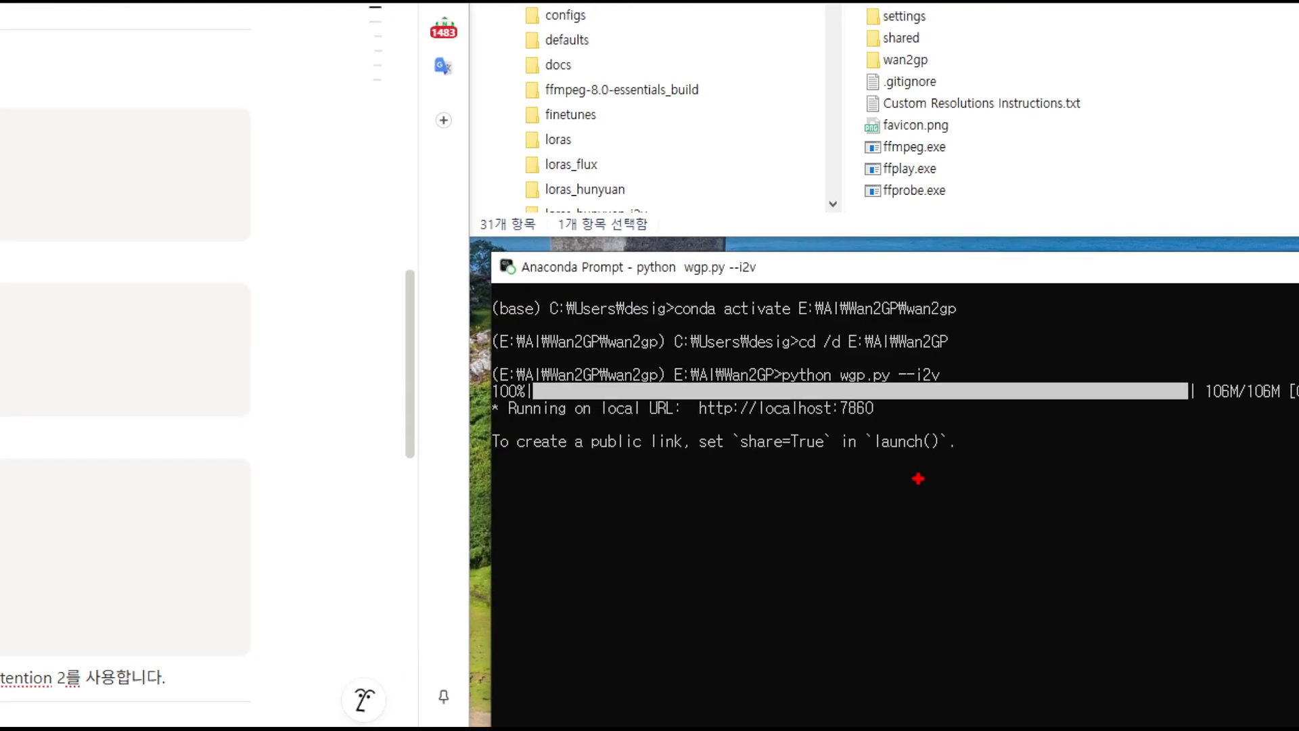
left_click_drag(910, 479, 687, 365)
left_click_drag(487, 246, 951, 538)
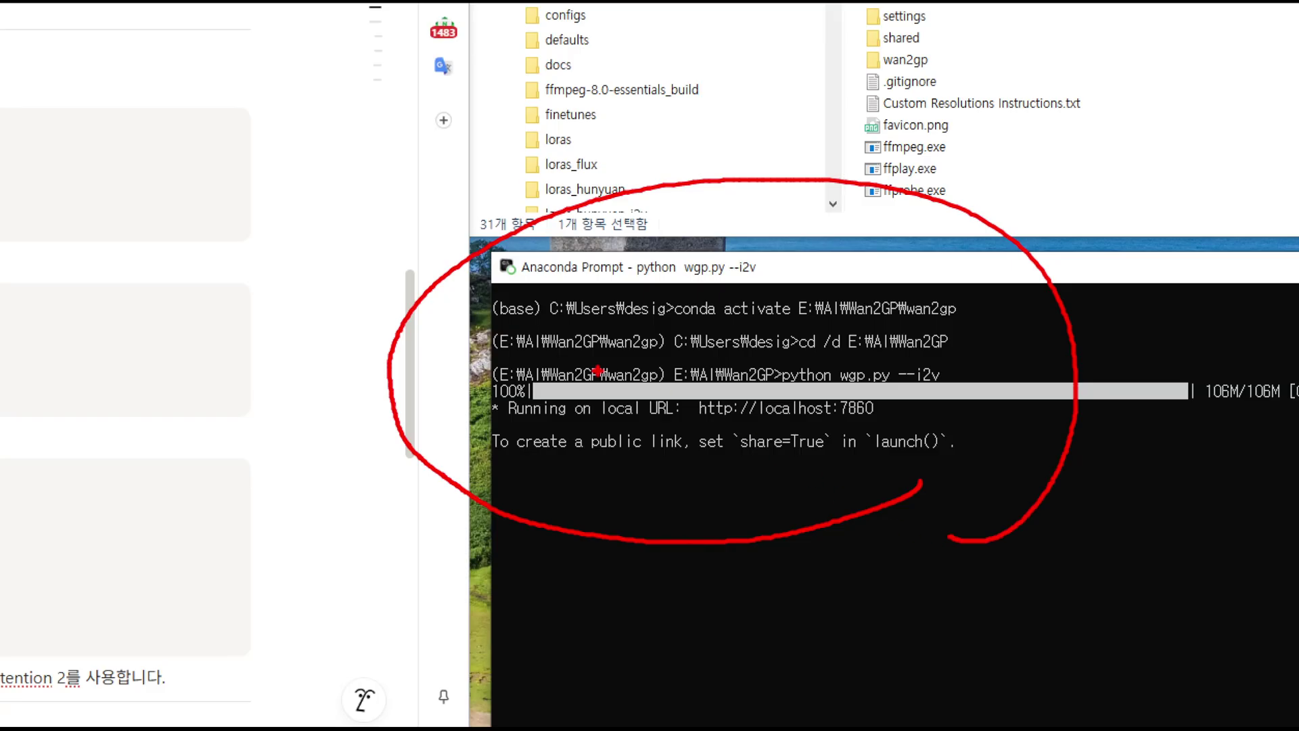
mouse_move(479, 400)
left_mouse_down()
mouse_move(1194, 412)
mouse_move(1218, 397)
mouse_move(1214, 385)
mouse_move(1045, 387)
left_mouse_up()
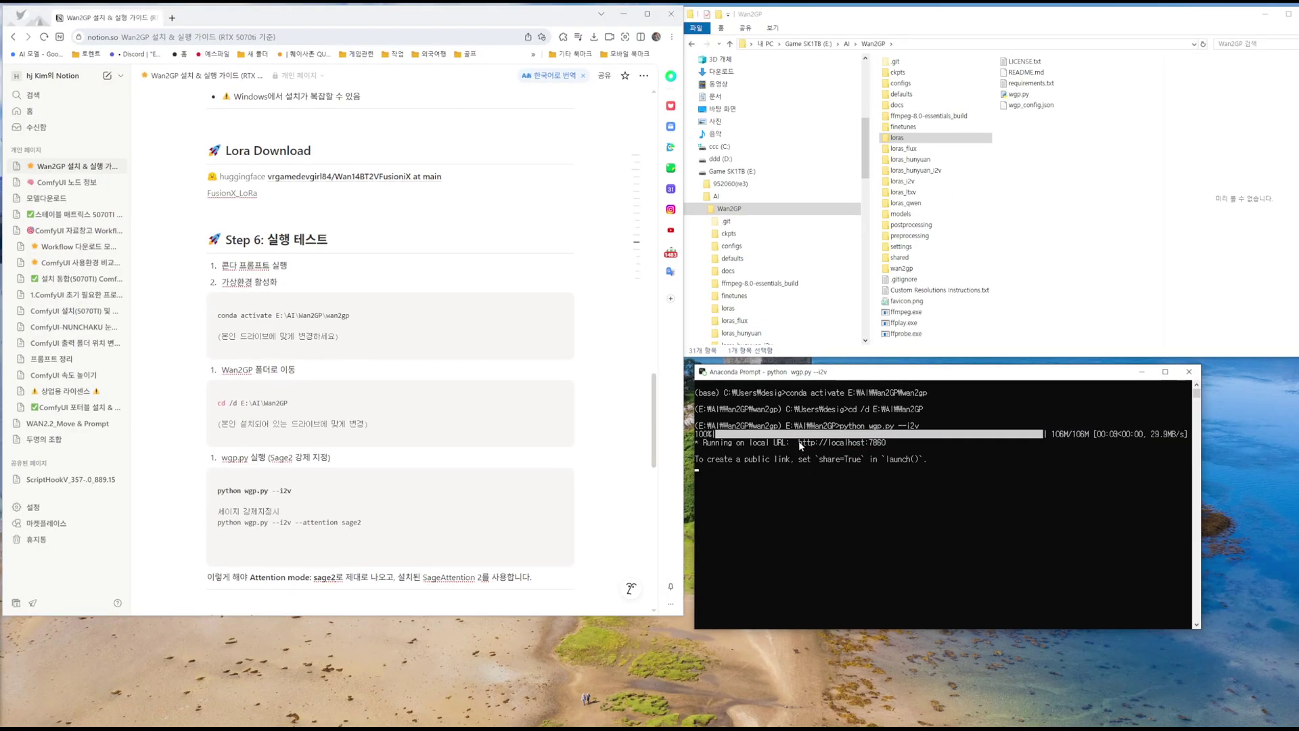
left_click_drag(799, 444, 884, 445)
key("ctrl+c")
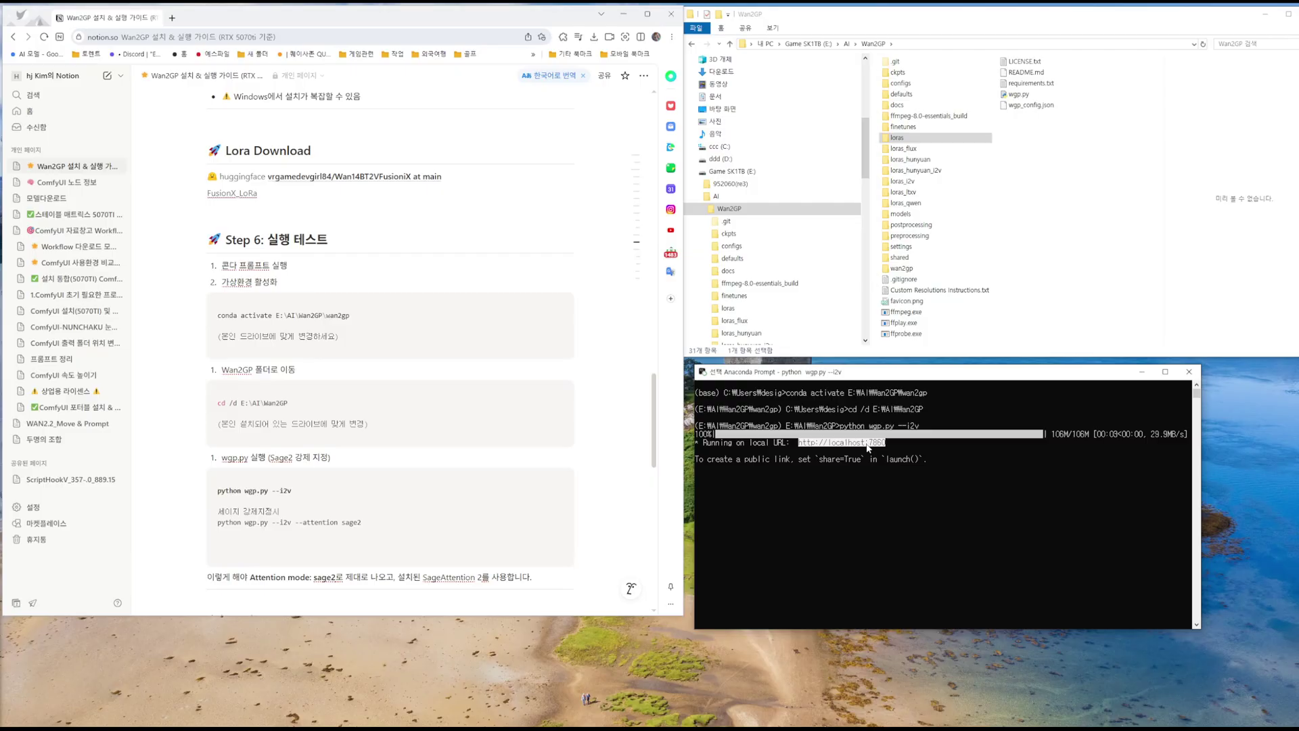
right_click(870, 447)
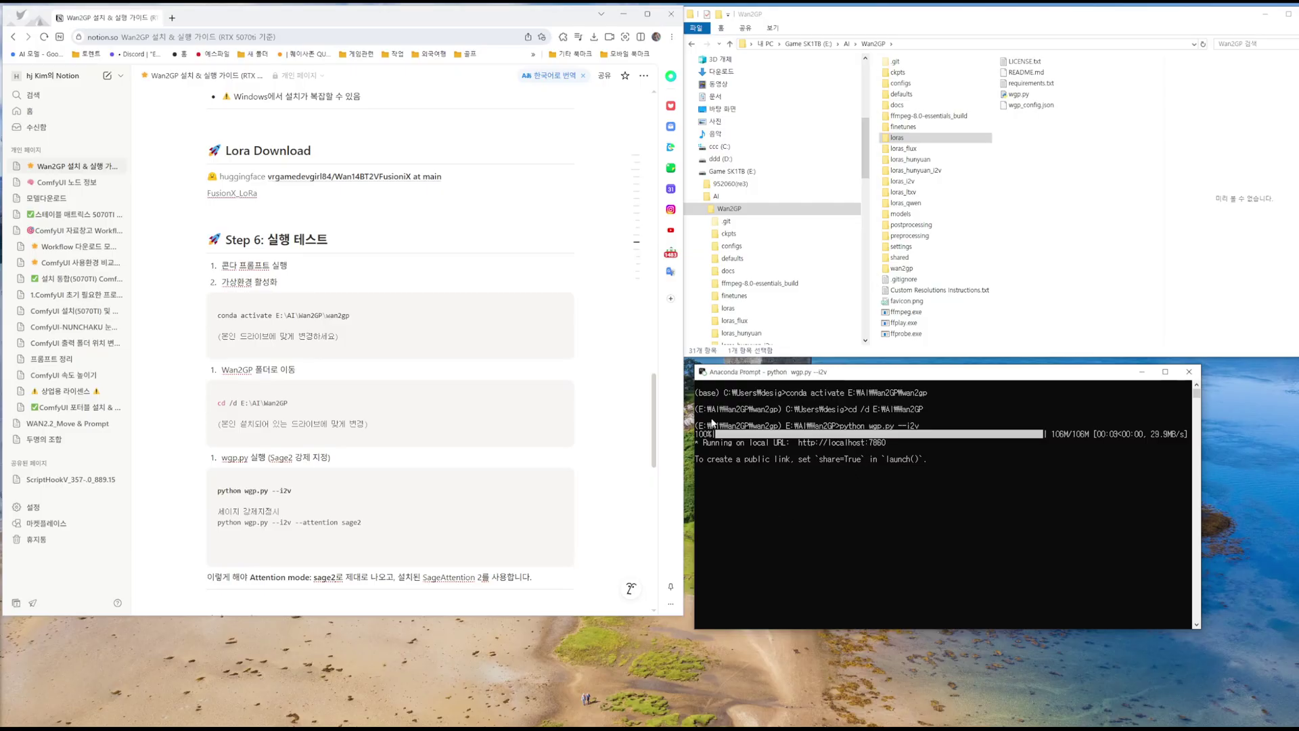
key("ctrl+n")
left_click_drag(363, 22, 587, 56)
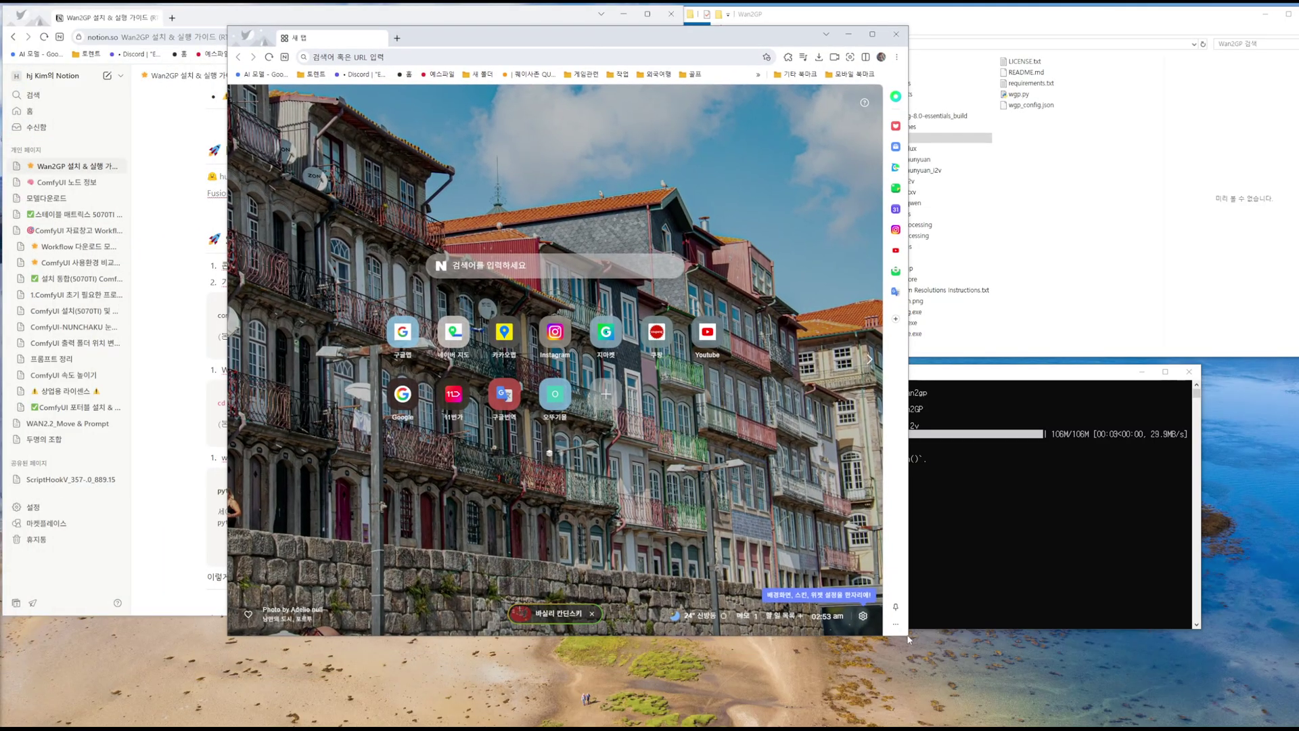
left_click_drag(908, 636, 1258, 695)
left_click(758, 57)
key("ctrl+v")
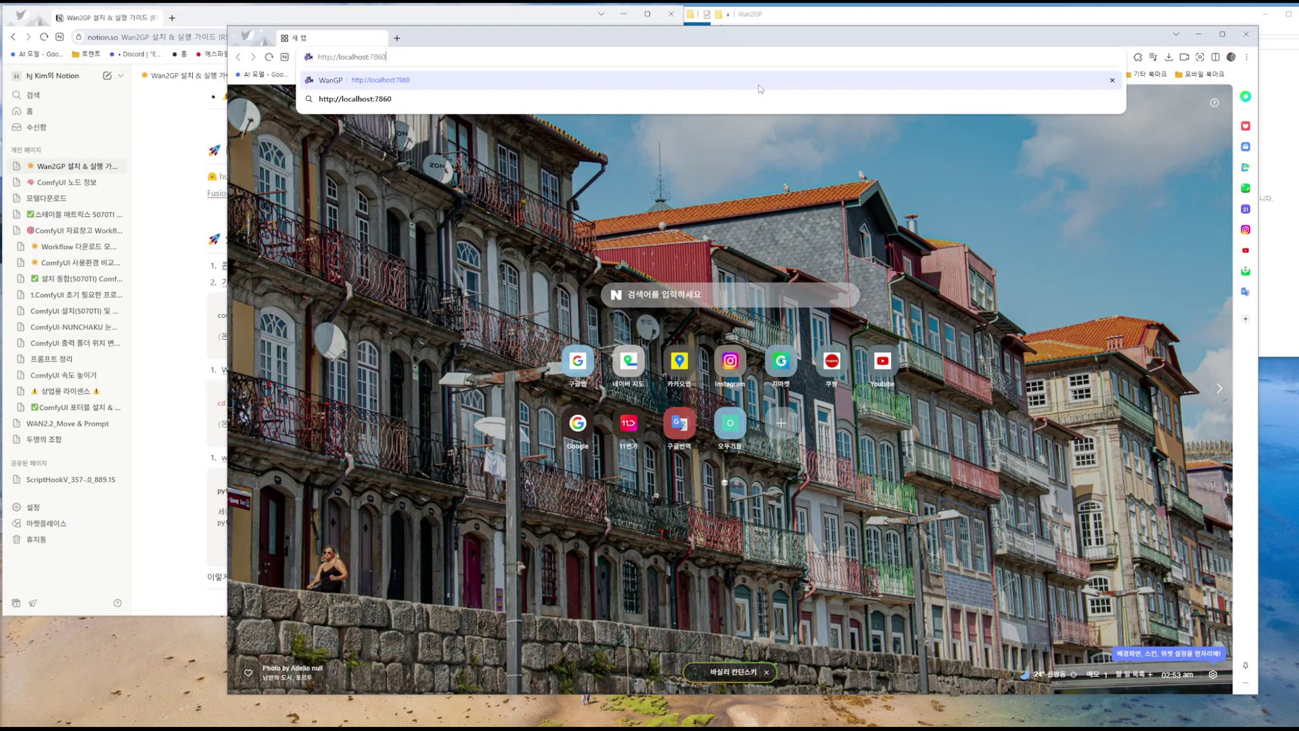
key("Return")
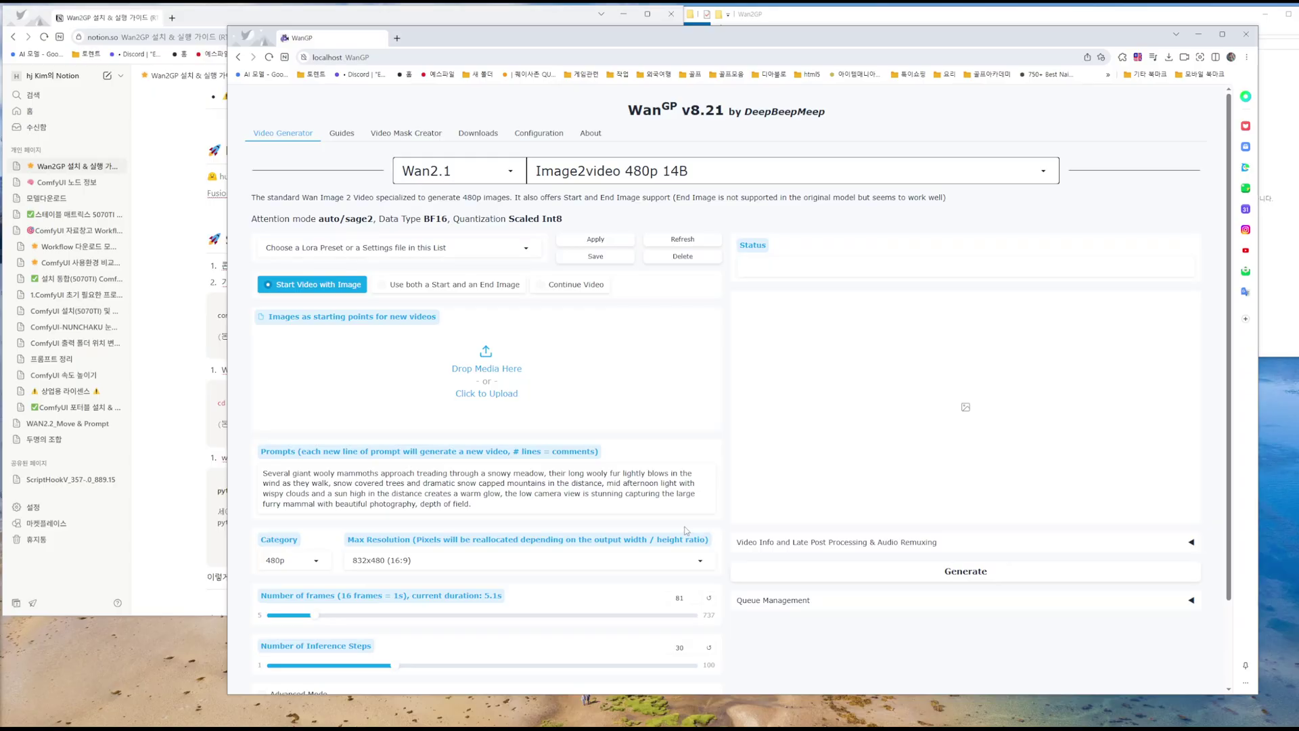
Step: Look through the available model families, keep Wan2.1 and choose the Multitalk 480p model
left_click(511, 178)
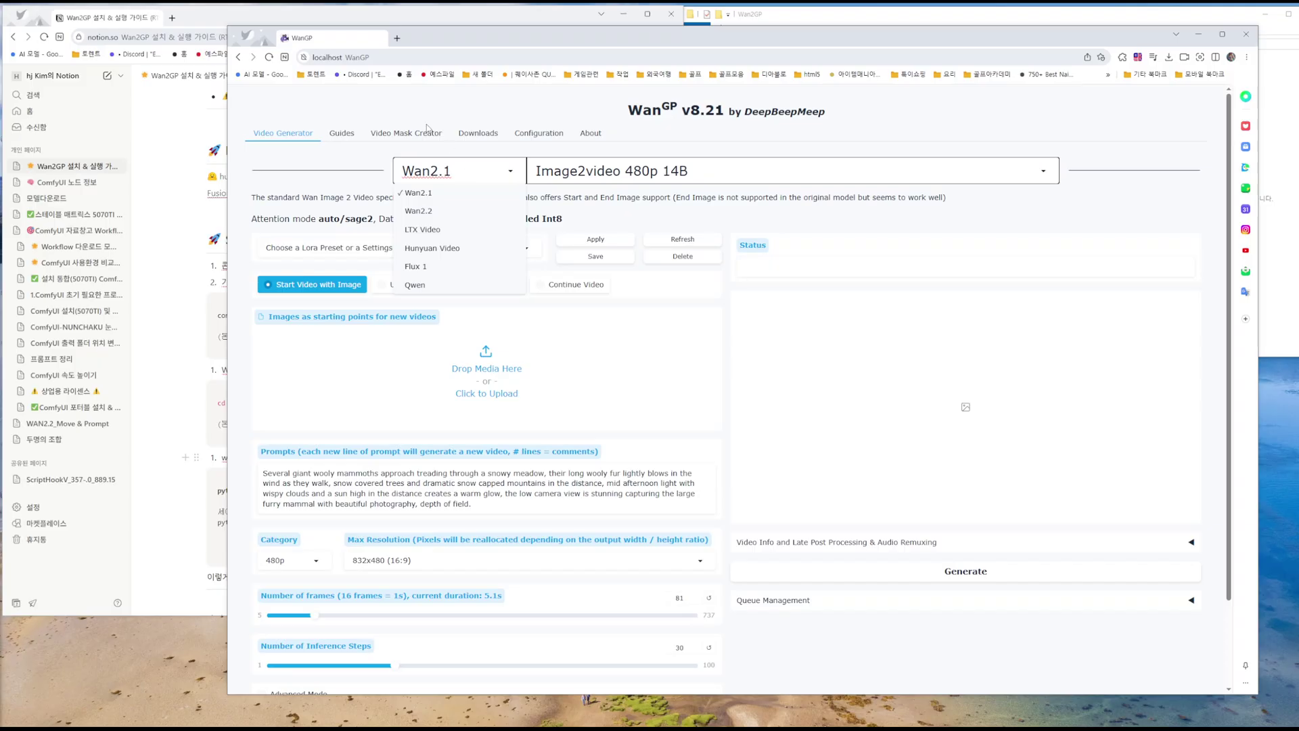
left_click(895, 102)
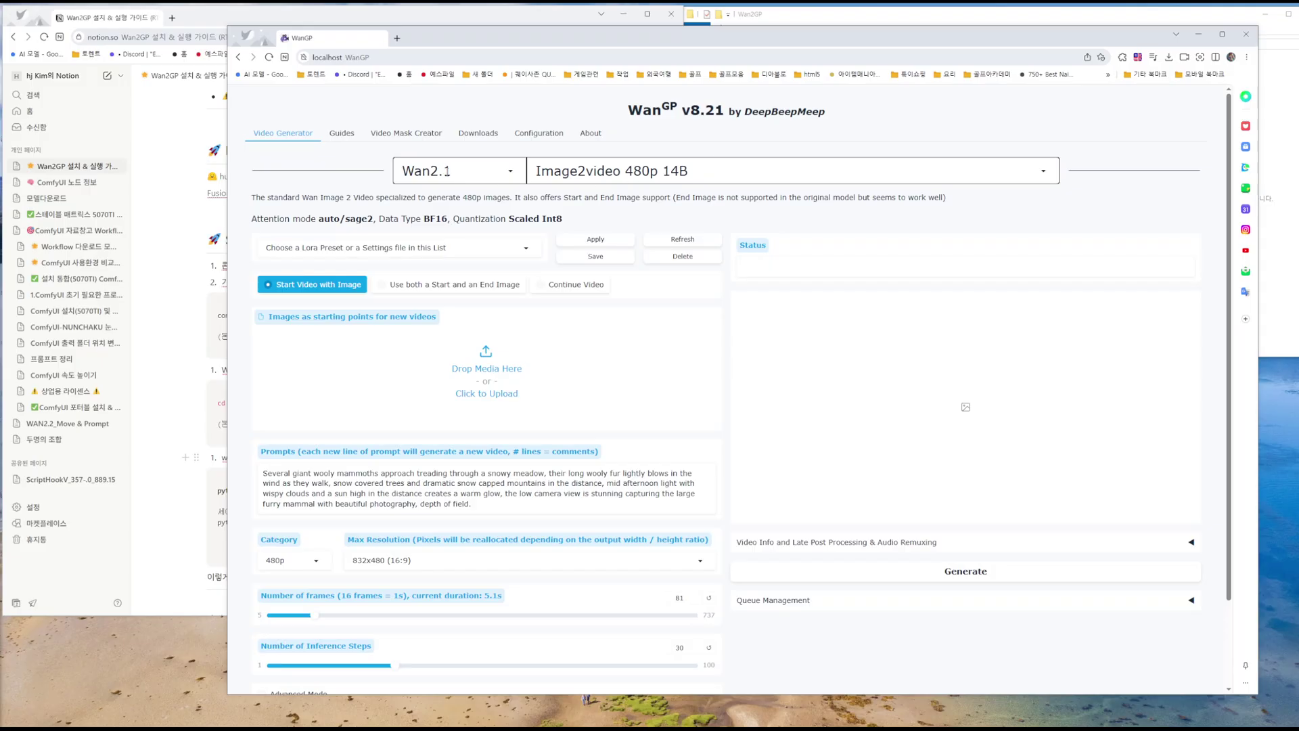
left_click(688, 167)
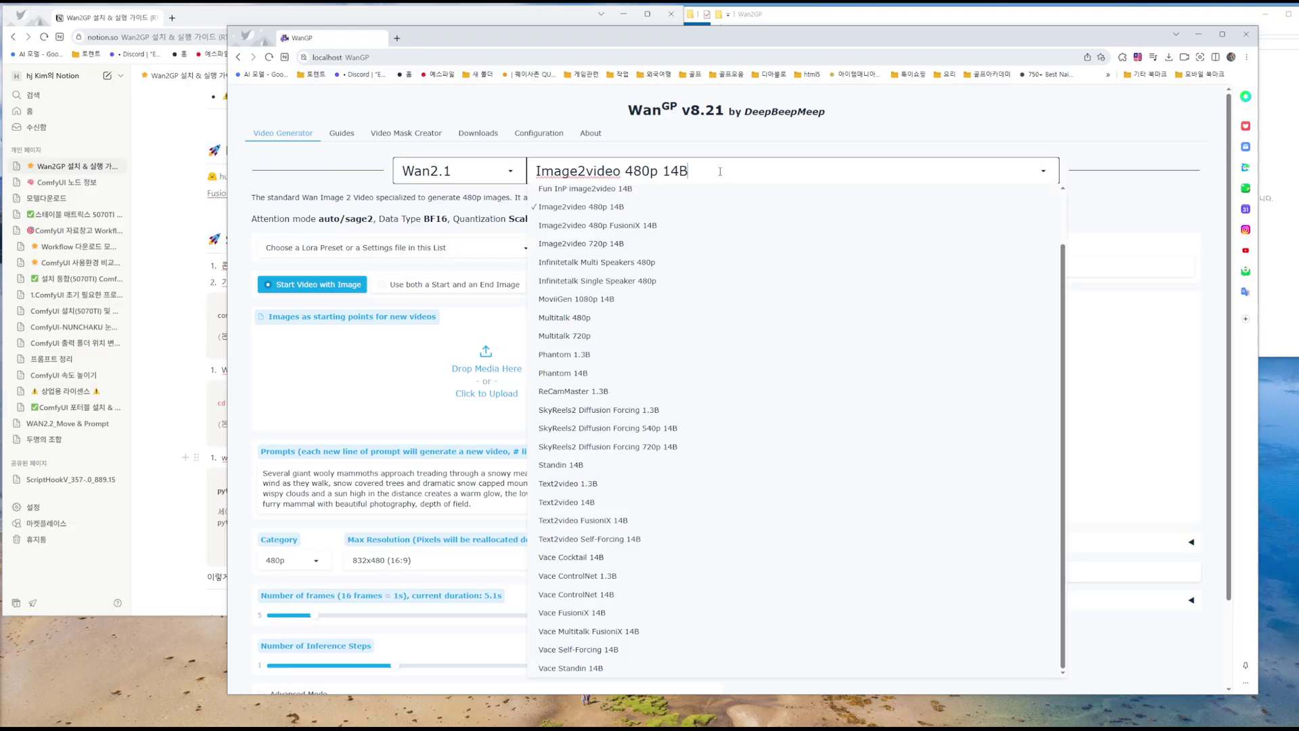
left_click(578, 318)
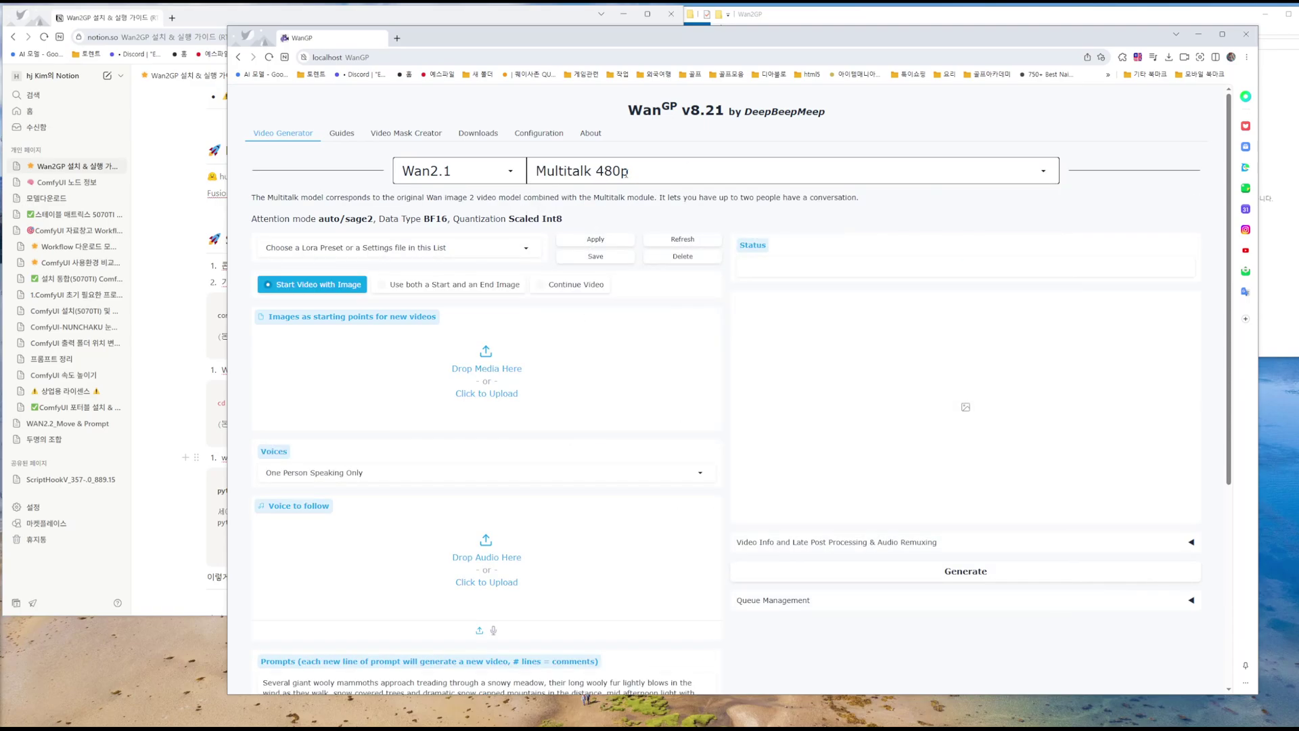
Step: Add the picture of the woman in a white sweater and plaid skirt as the starting image for the video
left_click(485, 374)
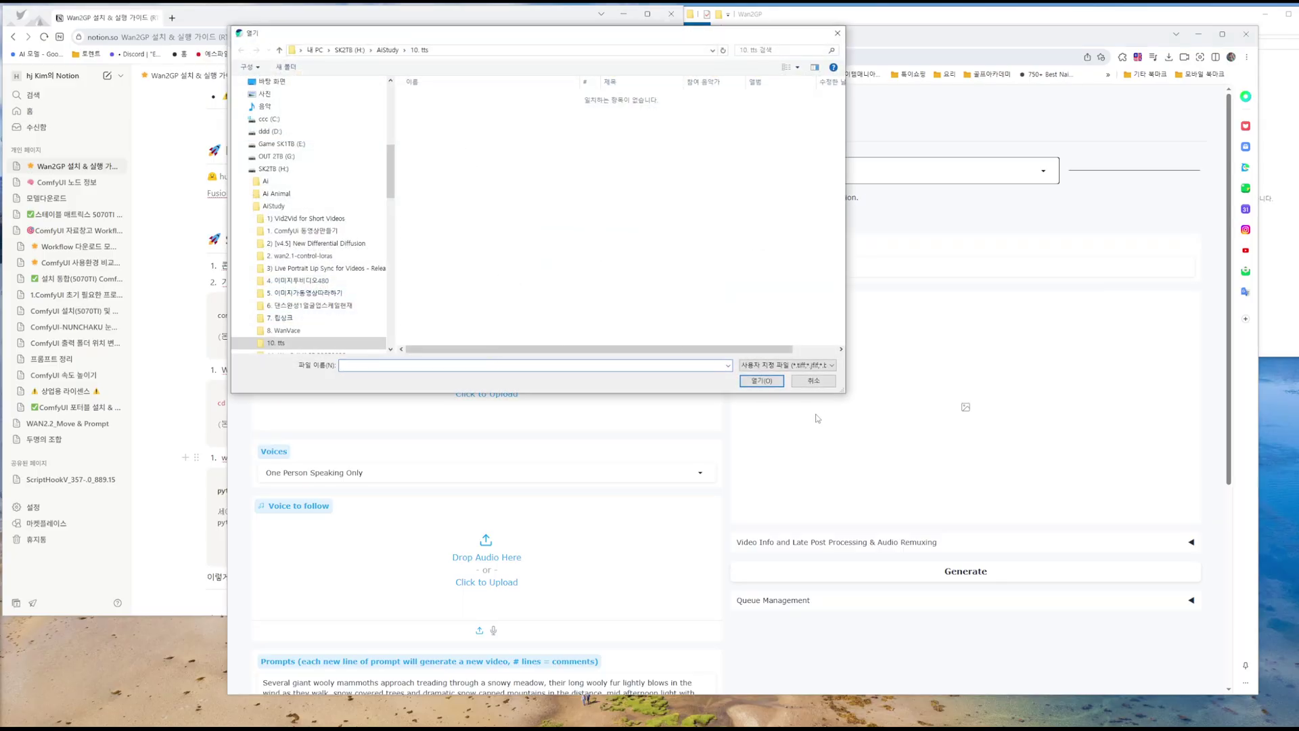
left_click(814, 380)
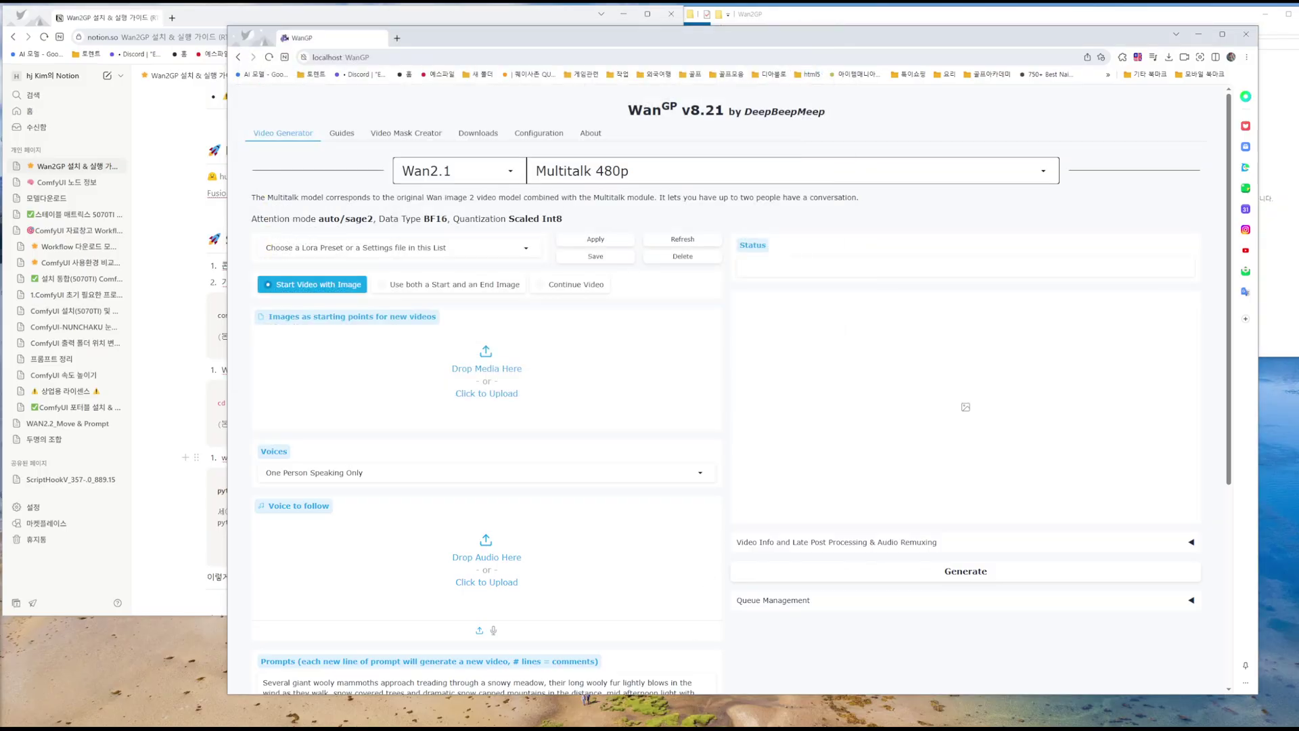
left_click_drag(216, 413, 419, 342)
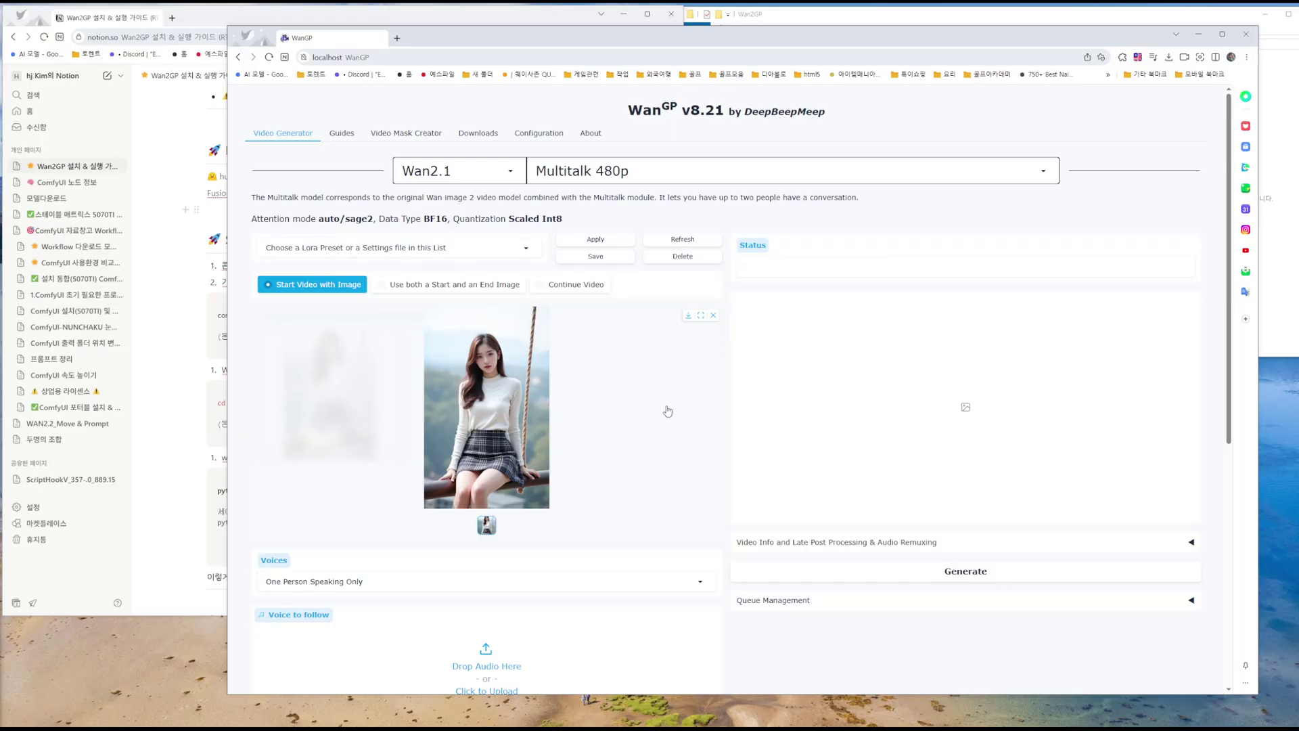
Step: Load Speech_비가.mp3 from the 10. tts folder as the voice to follow, play it and check its length
scroll(702, 423, "down", 3)
left_click(487, 453)
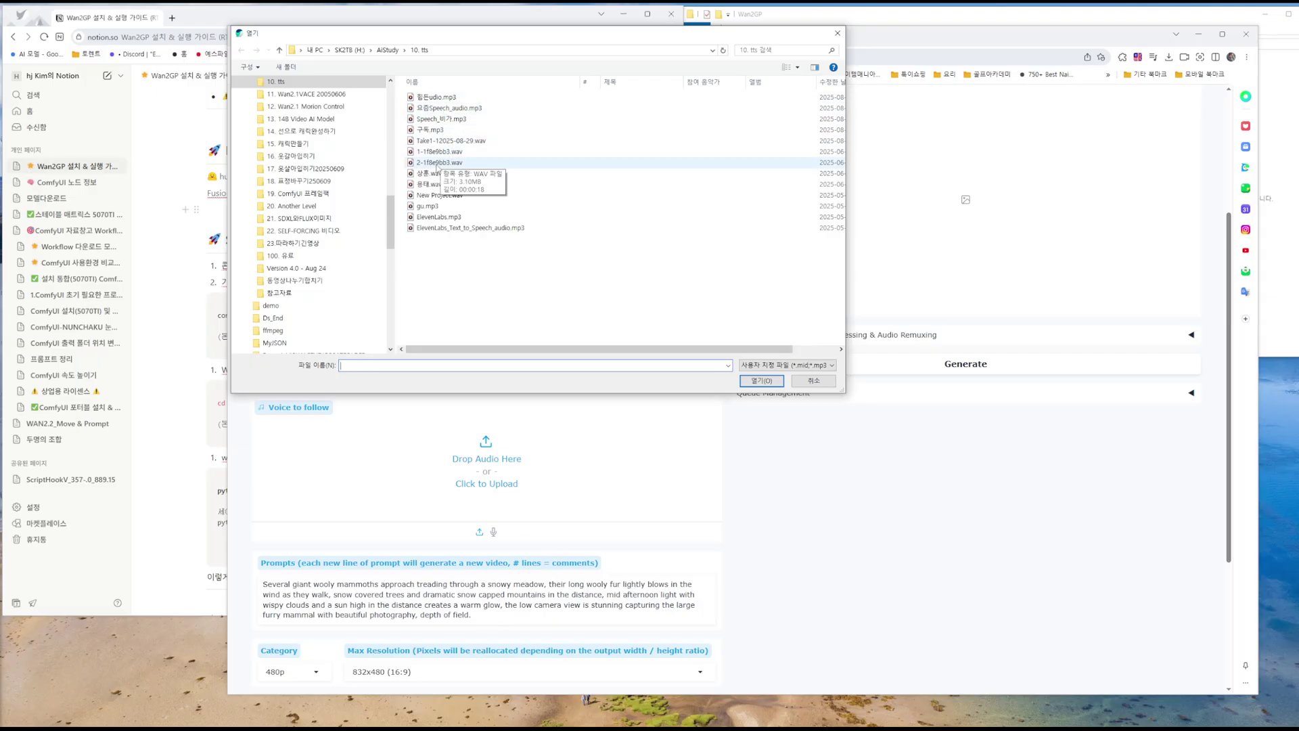
left_click(443, 119)
left_click(771, 382)
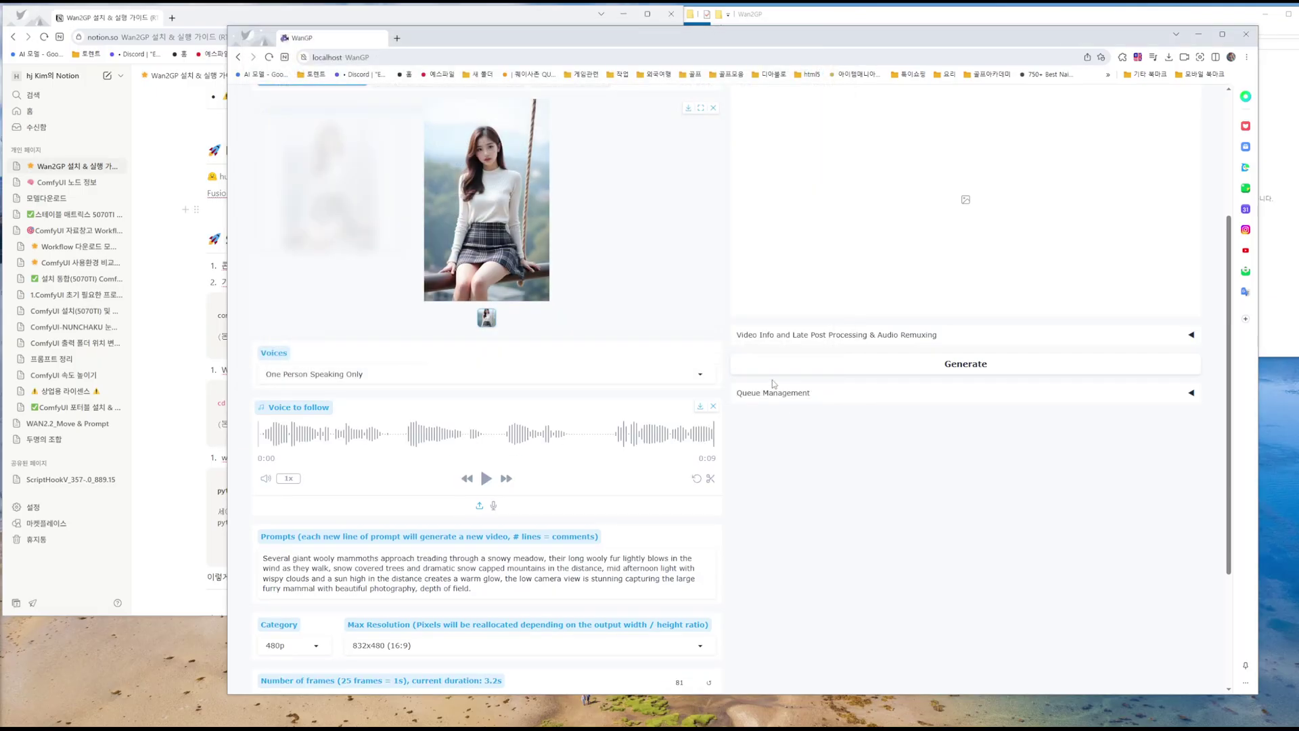
left_click(485, 478)
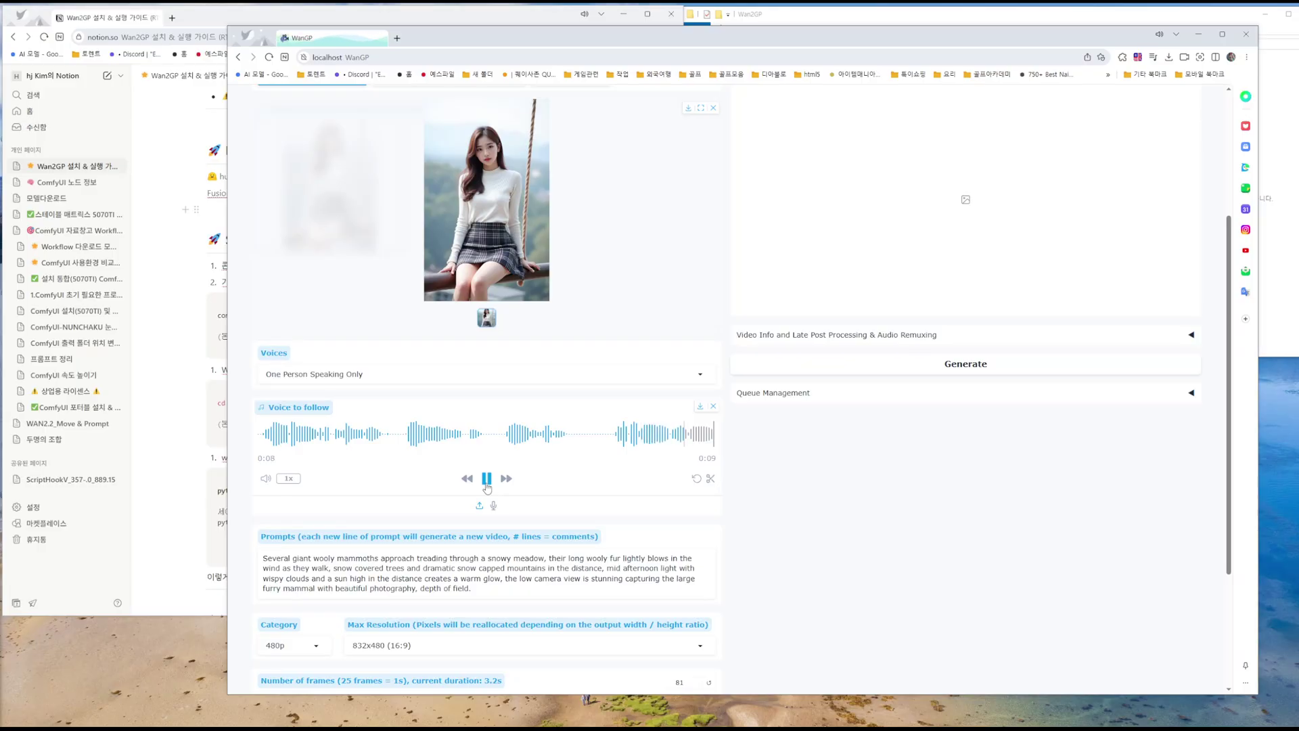
double_click(708, 459)
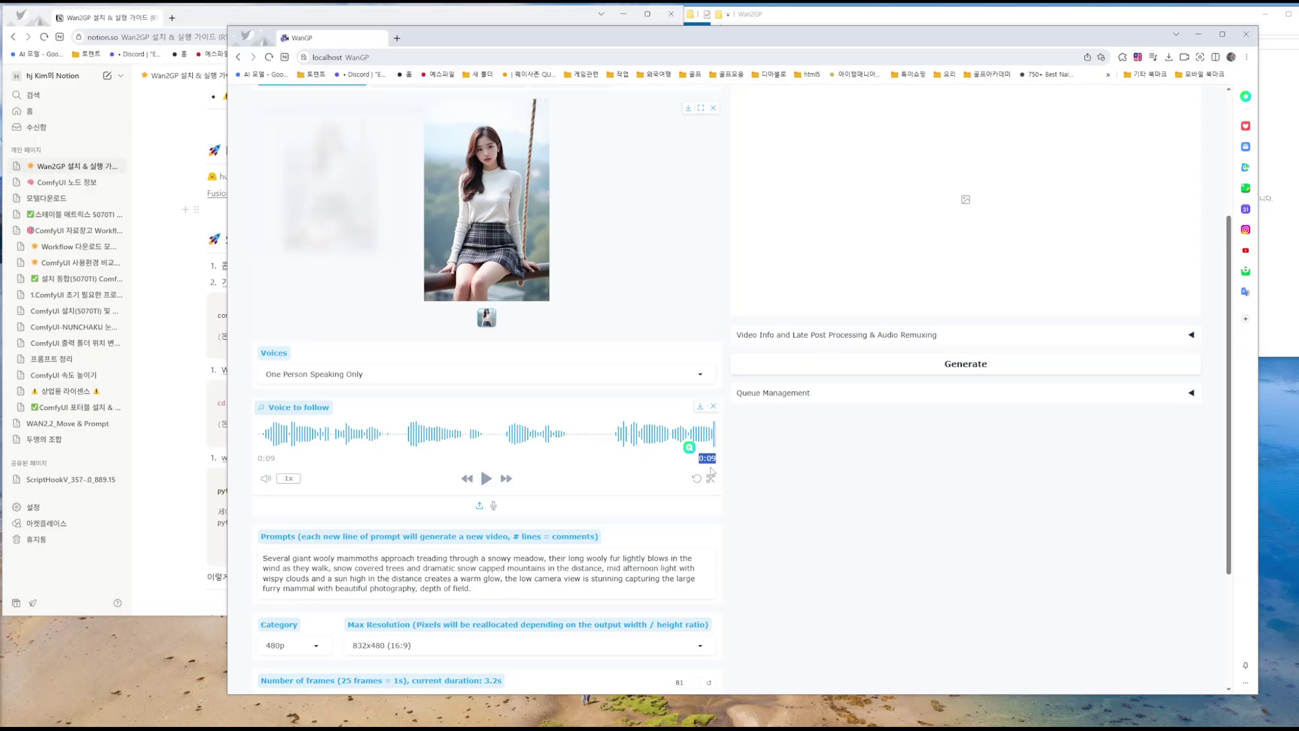
Step: Replace the default mammoth prompt with "a woman talking"
scroll(578, 465, "down", 3)
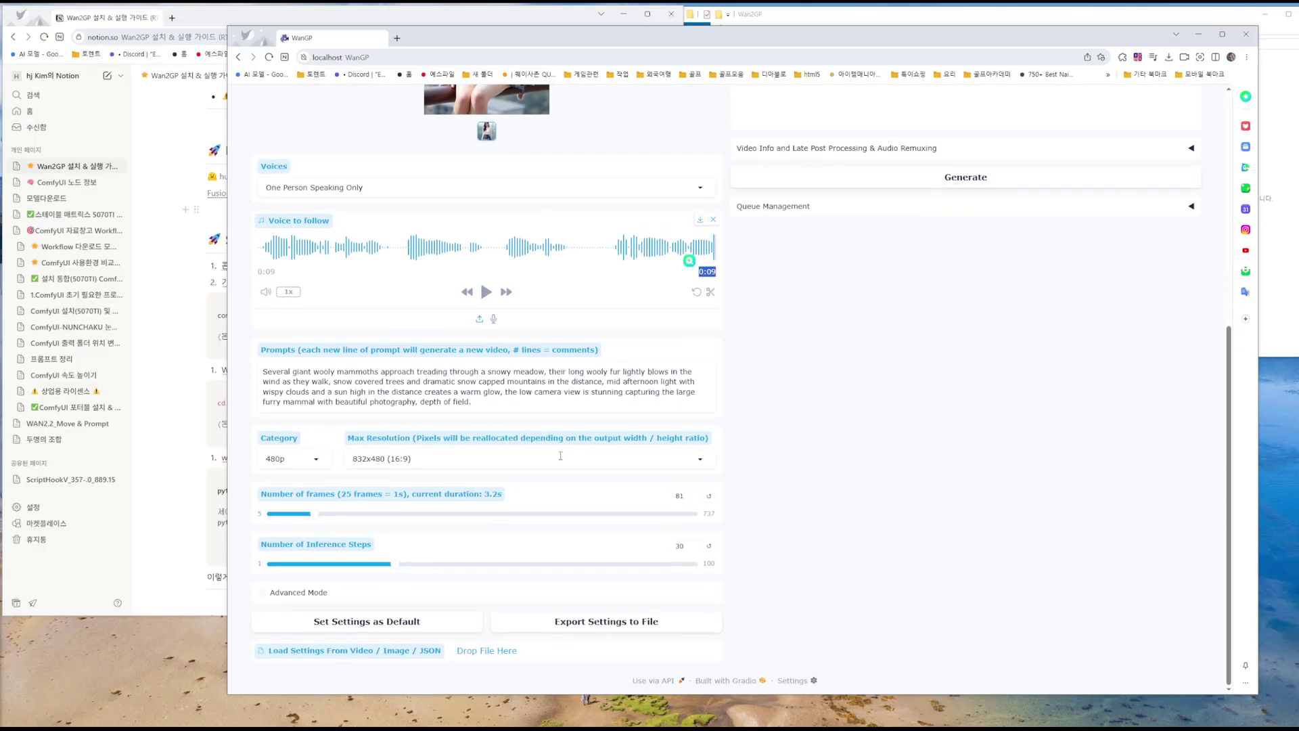
scroll(511, 409, "up", 1)
scroll(504, 402, "down", 1)
left_click(434, 394)
left_click_drag(484, 401, 231, 369)
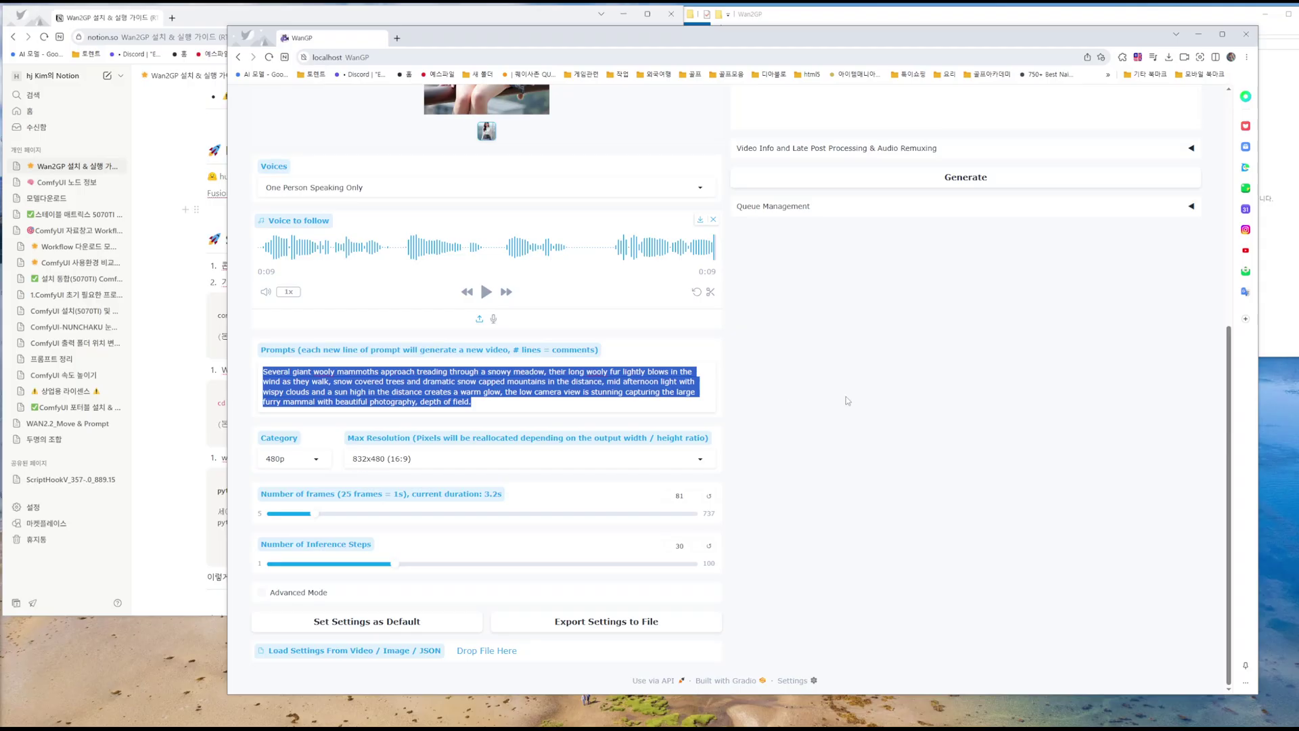
type("ㅁ")
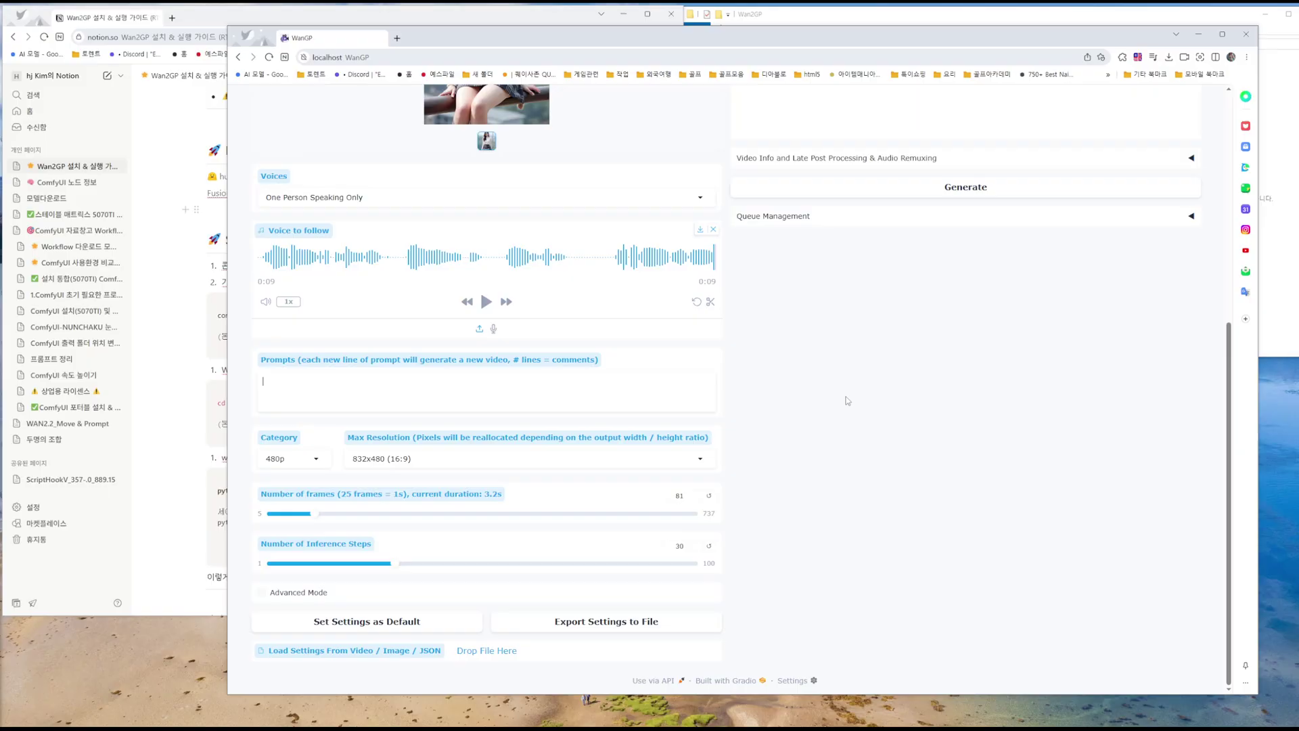
type("a woman talking")
Step: Keep the 480p category and set the maximum resolution to 480x832 (9:16)
left_click(313, 462)
left_click(303, 458)
left_click(474, 458)
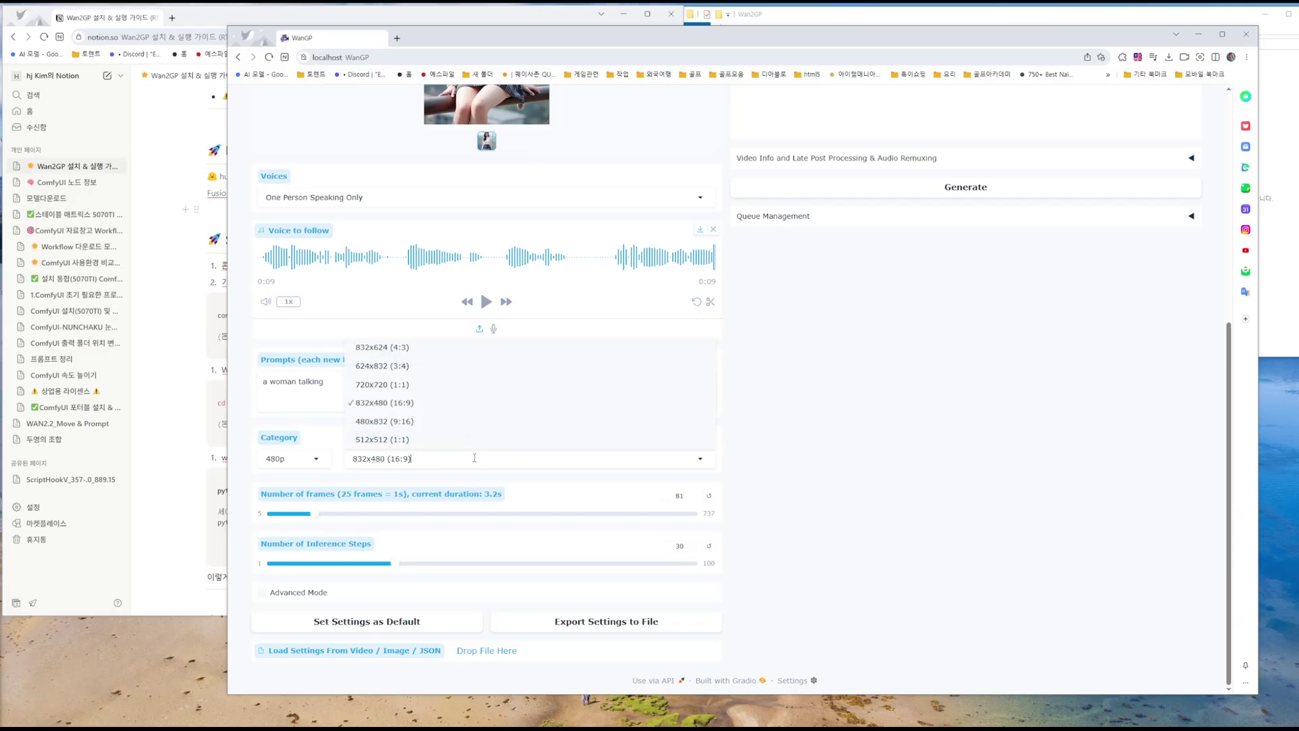
left_click(399, 422)
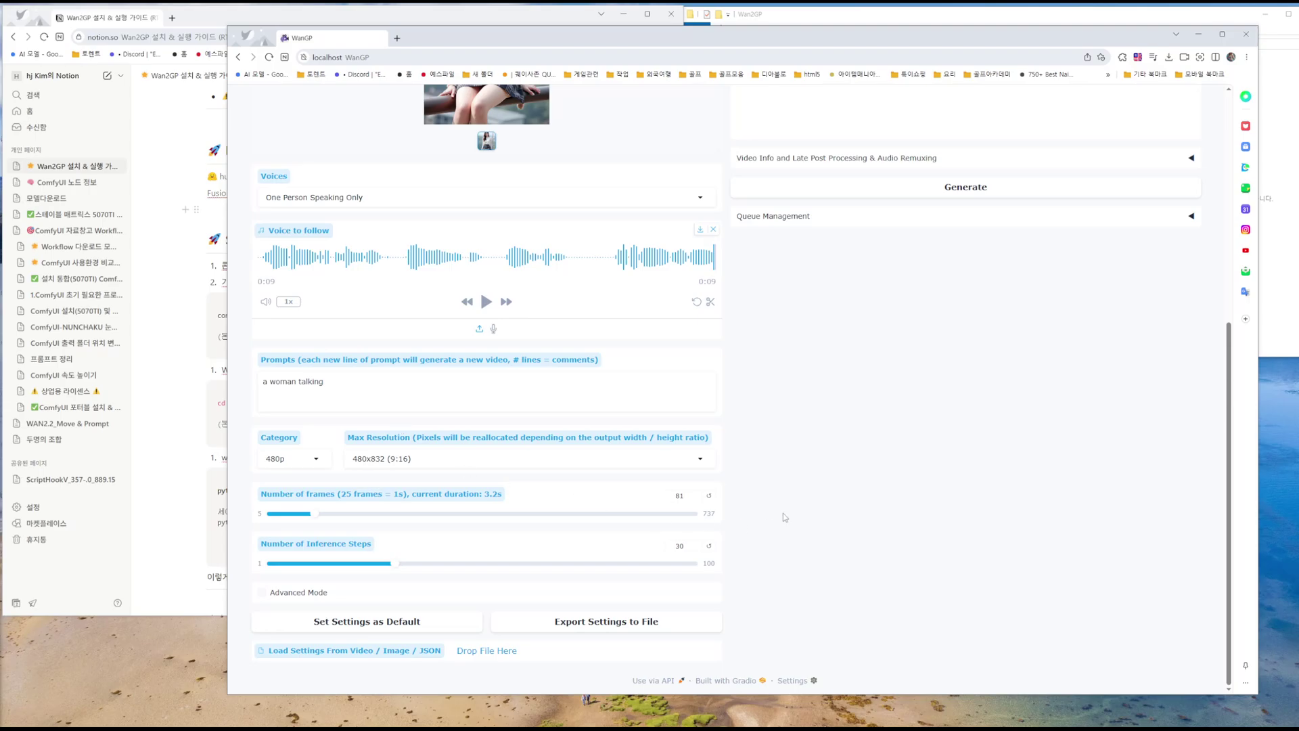
Step: Try 255 as the number of frames, and reset the frame count to its default of 81
double_click(685, 495)
mouse_move(341, 495)
left_mouse_down()
mouse_move(371, 499)
mouse_move(353, 501)
left_mouse_up()
double_click(682, 497)
type("255")
double_click(689, 495)
left_click(709, 503)
left_click_drag(354, 391, 263, 383)
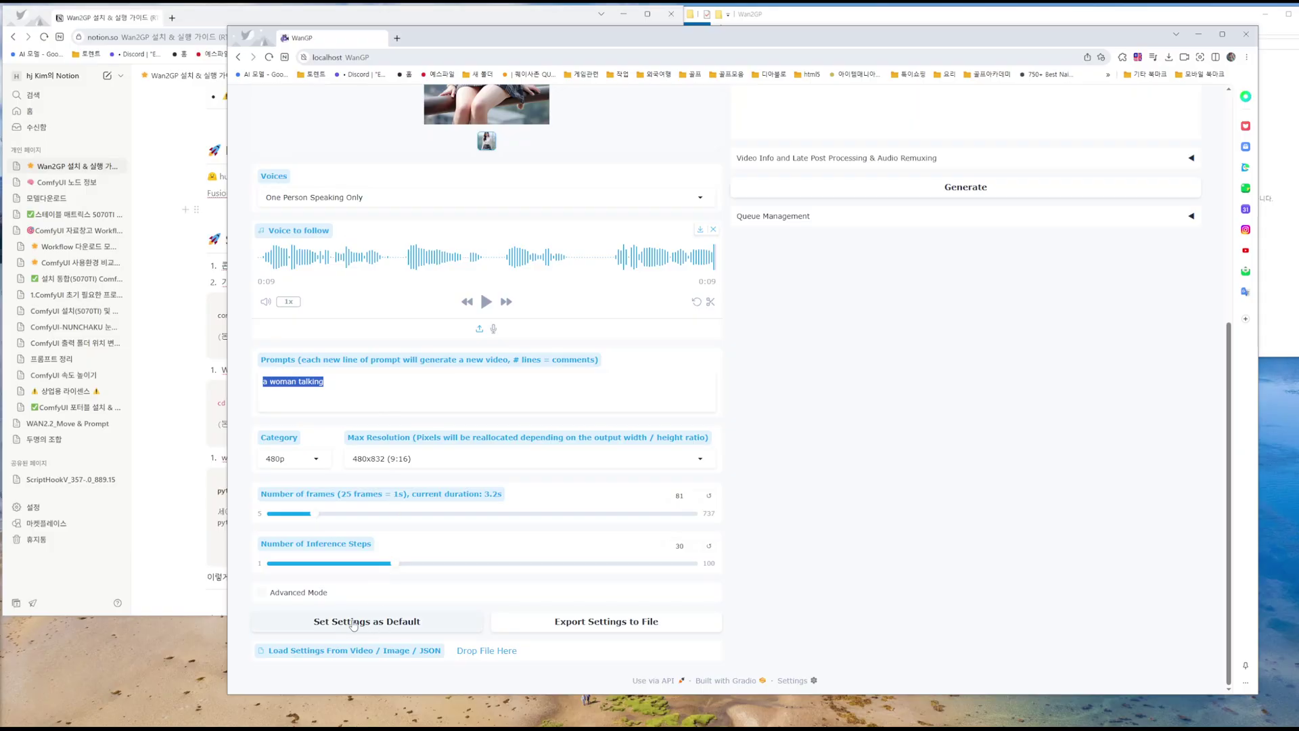
scroll(810, 391, "up", 2)
scroll(805, 391, "down", 2)
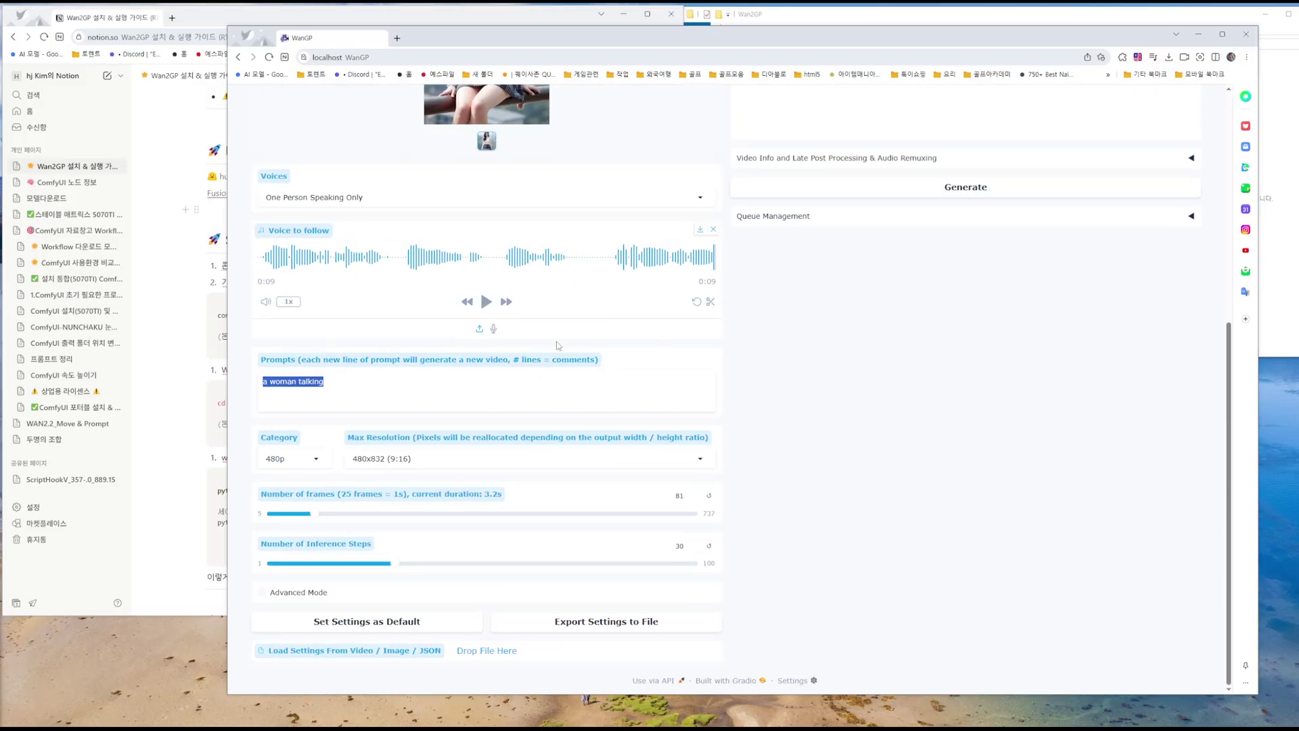
scroll(406, 383, "up", 2)
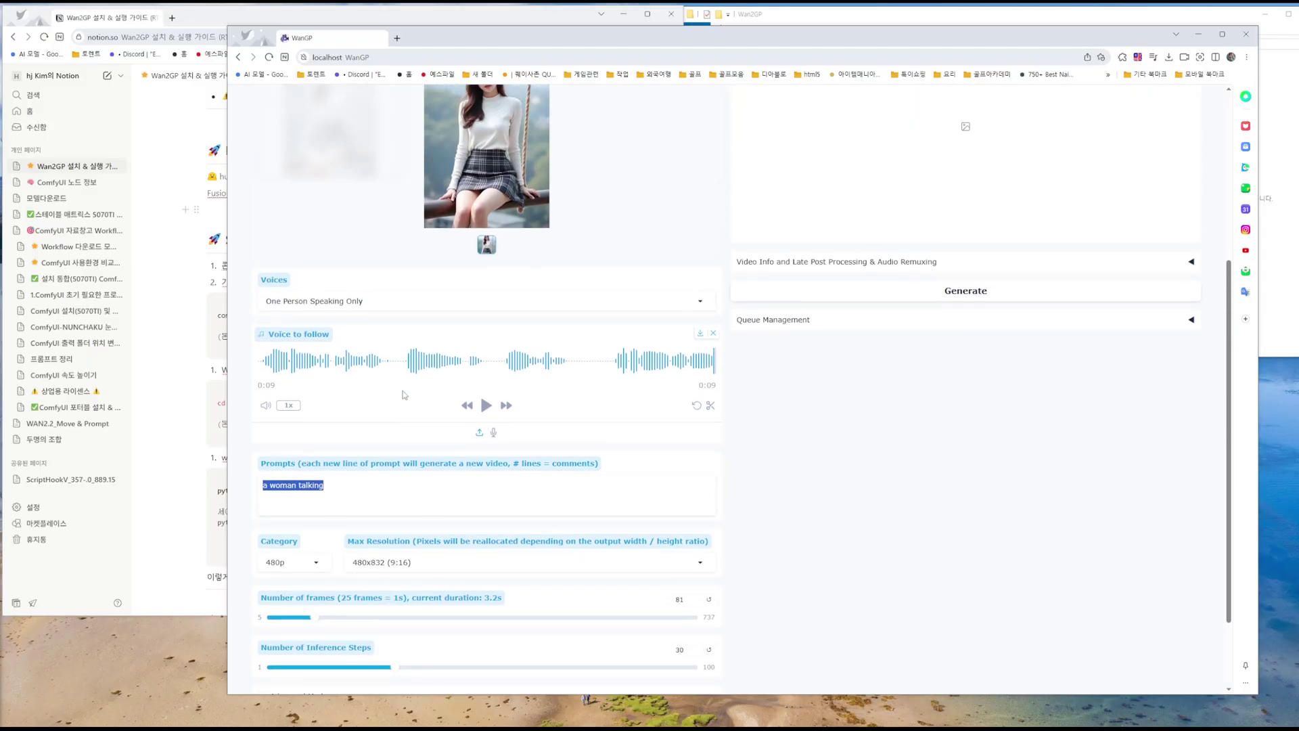
scroll(404, 395, "down", 2)
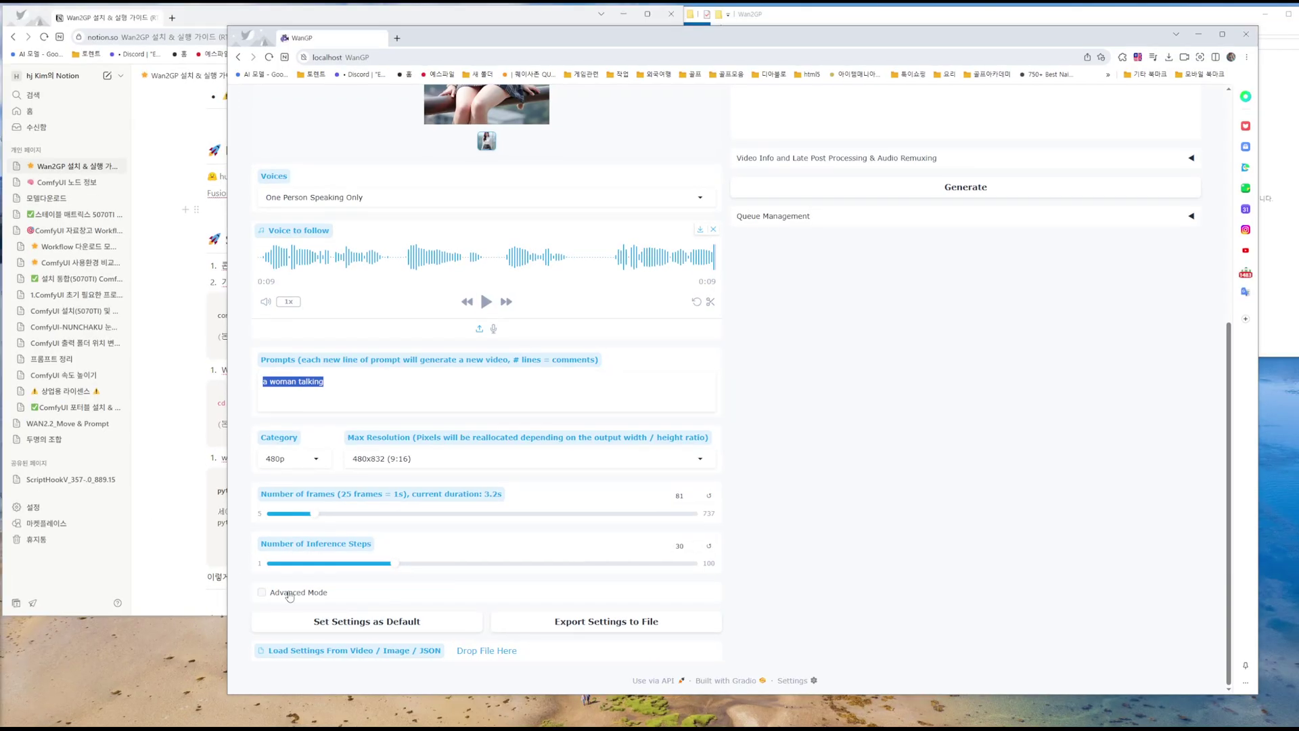
Step: Enable Advanced Mode and examine the general Guidance (CFG) and Audio Guidance settings
left_click(290, 593)
scroll(680, 574, "down", 5)
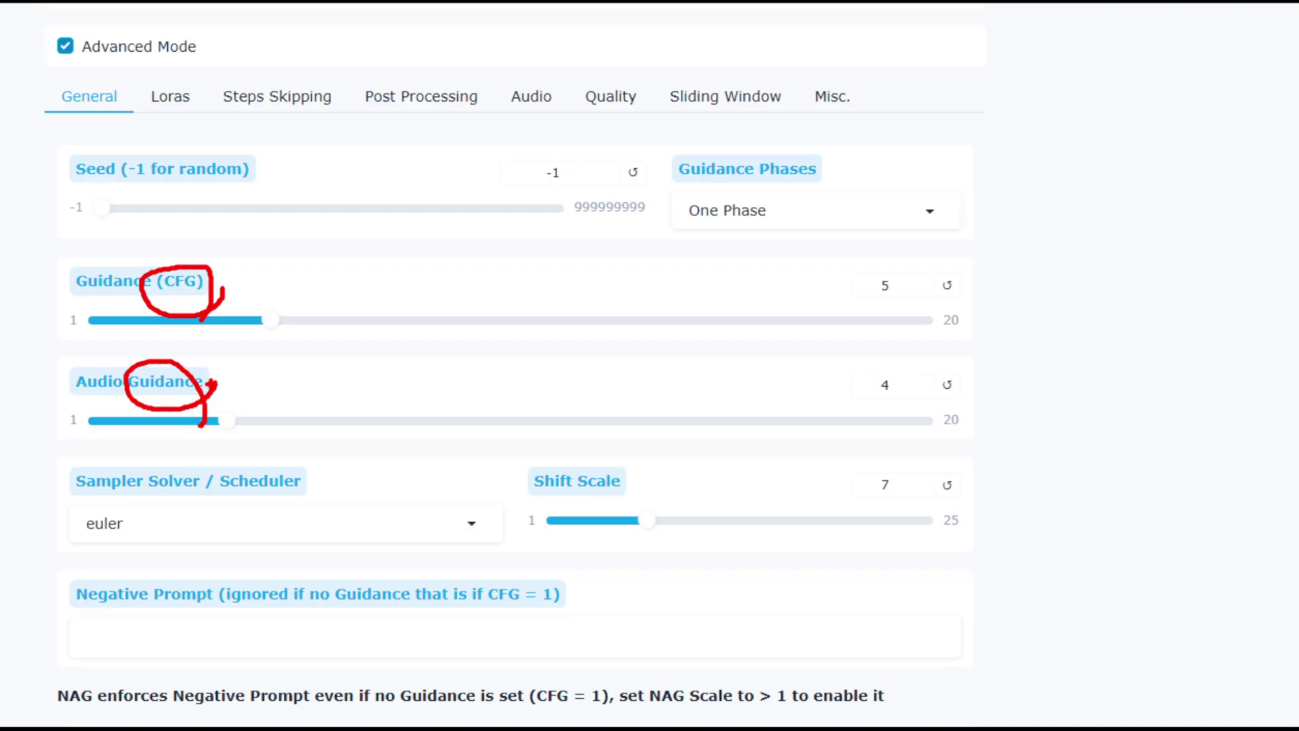
left_click_drag(211, 385, 298, 390)
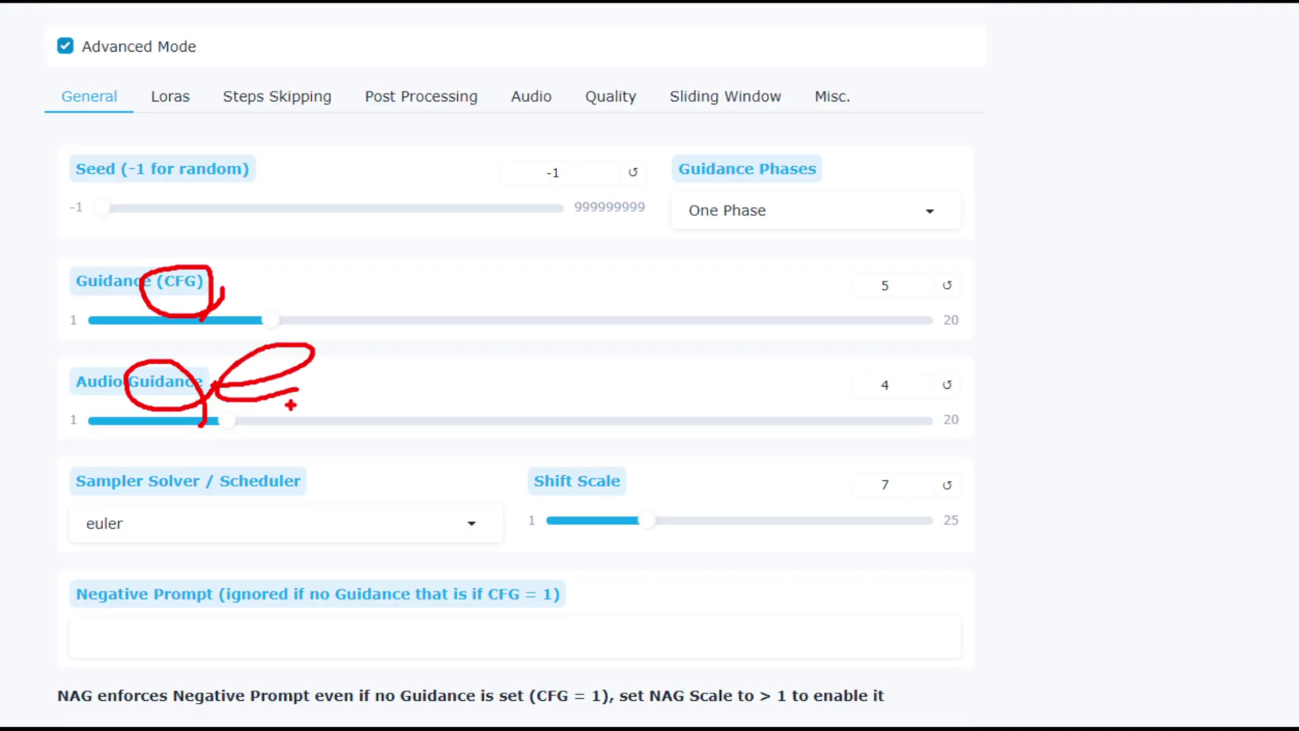
left_click_drag(133, 401, 161, 406)
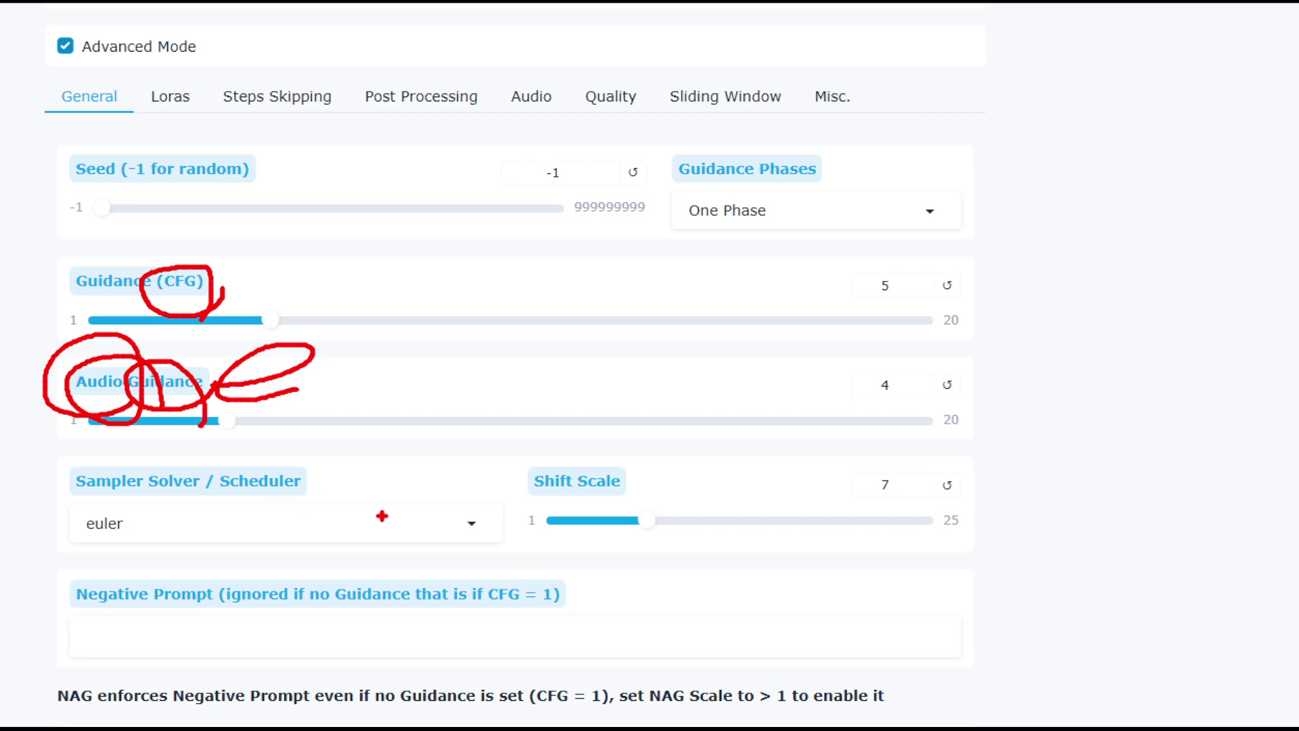
mouse_move(423, 560)
left_mouse_down()
mouse_move(351, 582)
mouse_move(452, 607)
left_mouse_up()
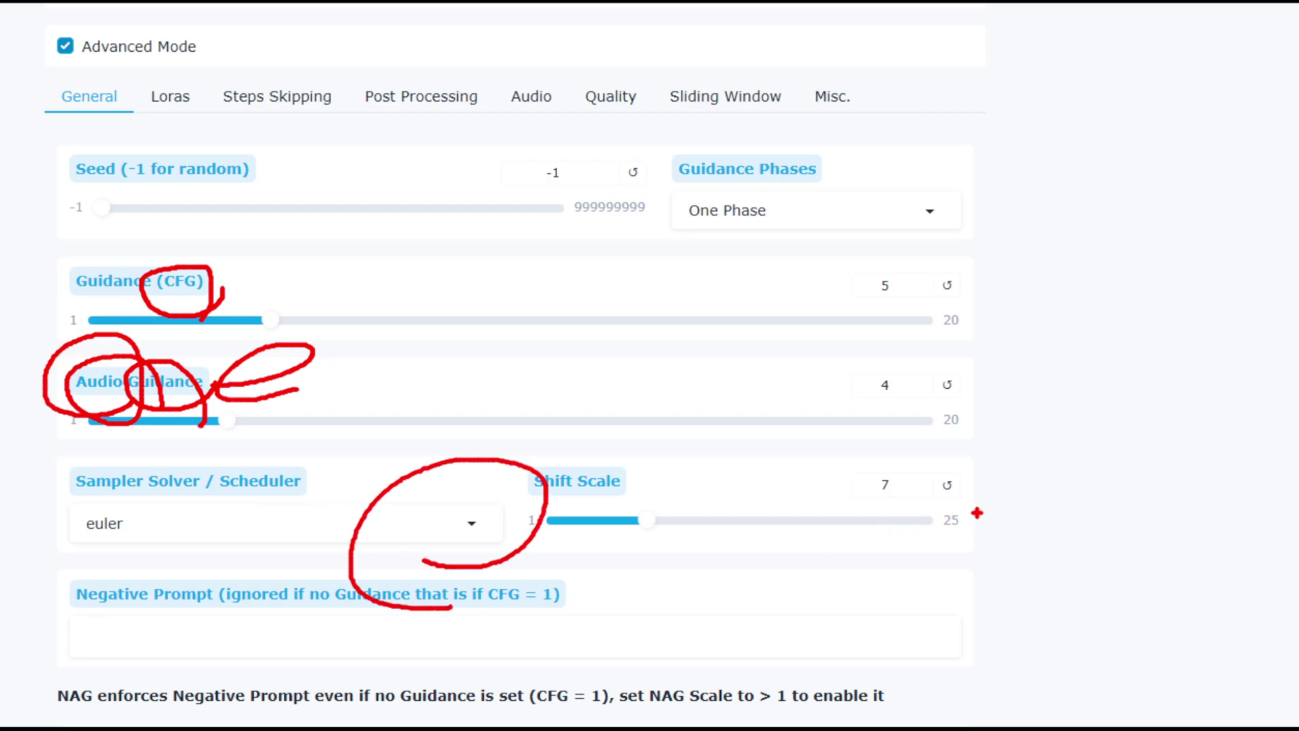
left_click_drag(977, 514, 884, 590)
left_click_drag(545, 447, 541, 497)
mouse_move(452, 494)
left_mouse_down()
mouse_move(474, 411)
mouse_move(771, 430)
mouse_move(375, 467)
left_mouse_up()
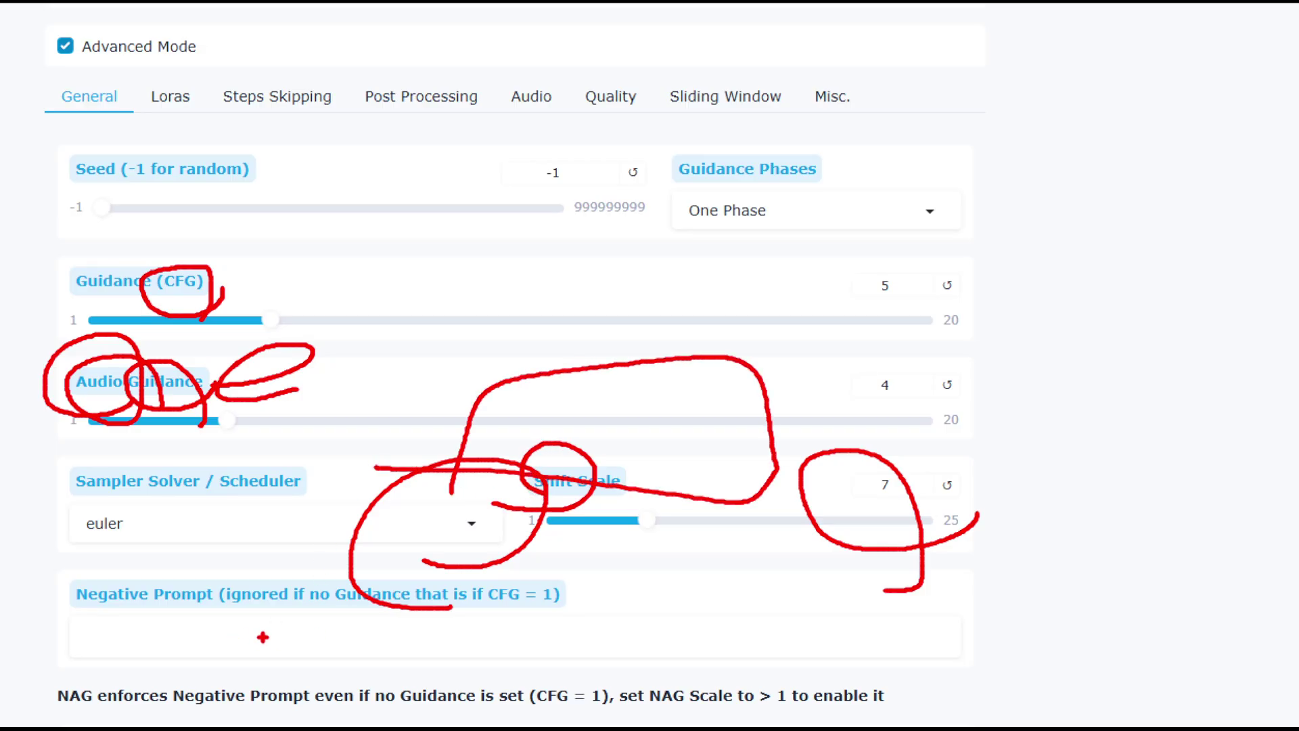
mouse_move(245, 636)
left_mouse_down()
mouse_move(585, 633)
mouse_move(452, 640)
left_mouse_up()
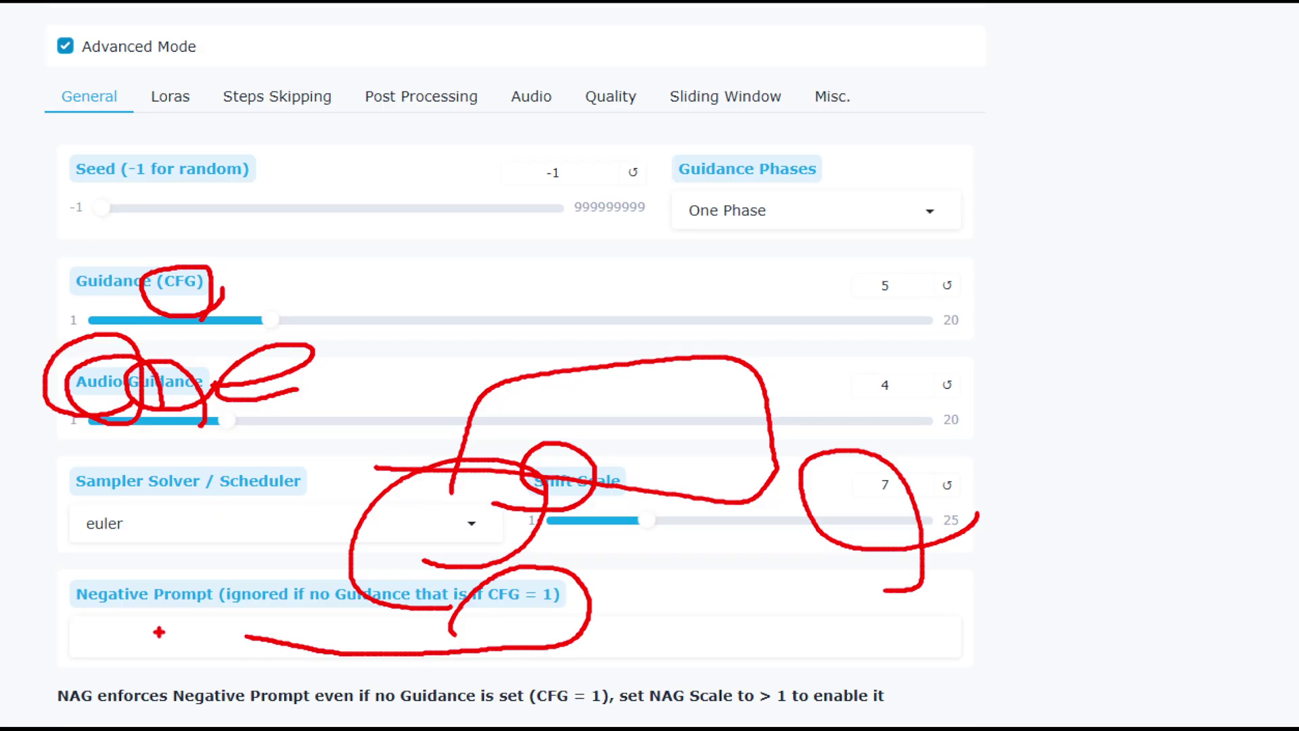
left_click_drag(160, 631, 52, 590)
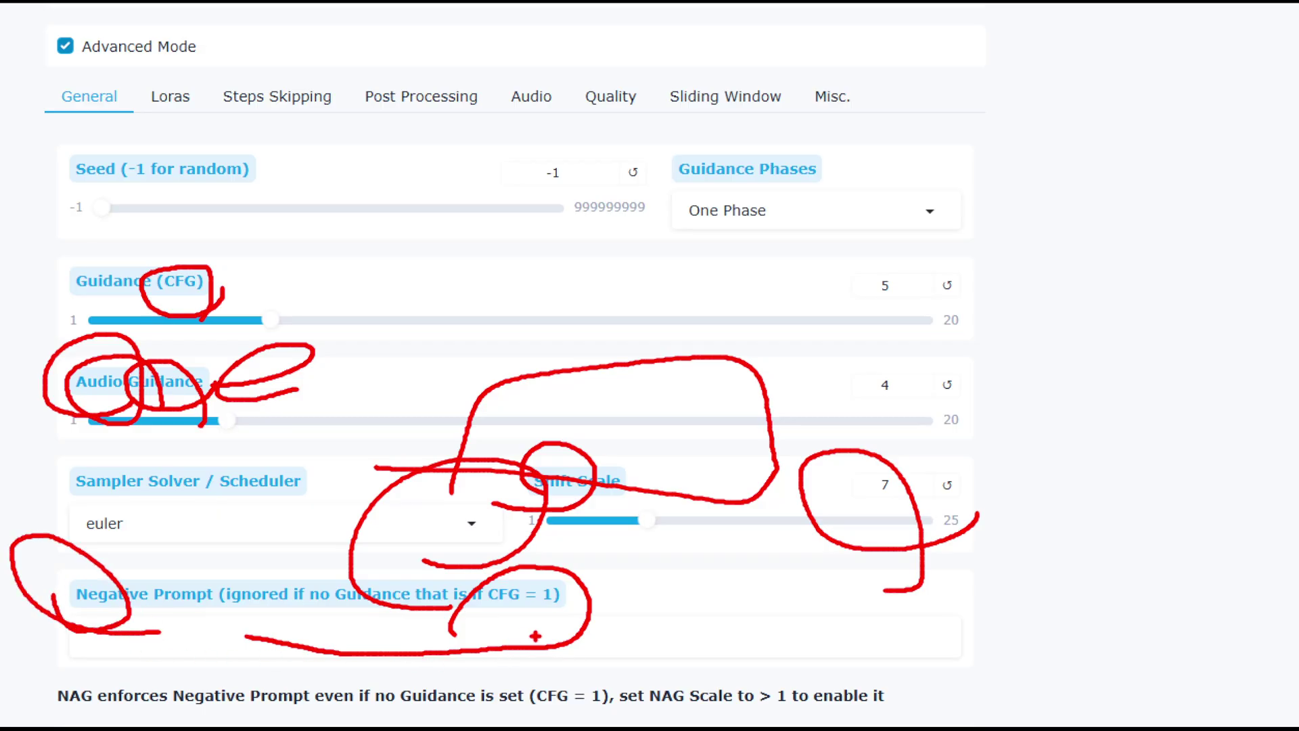
key("Escape")
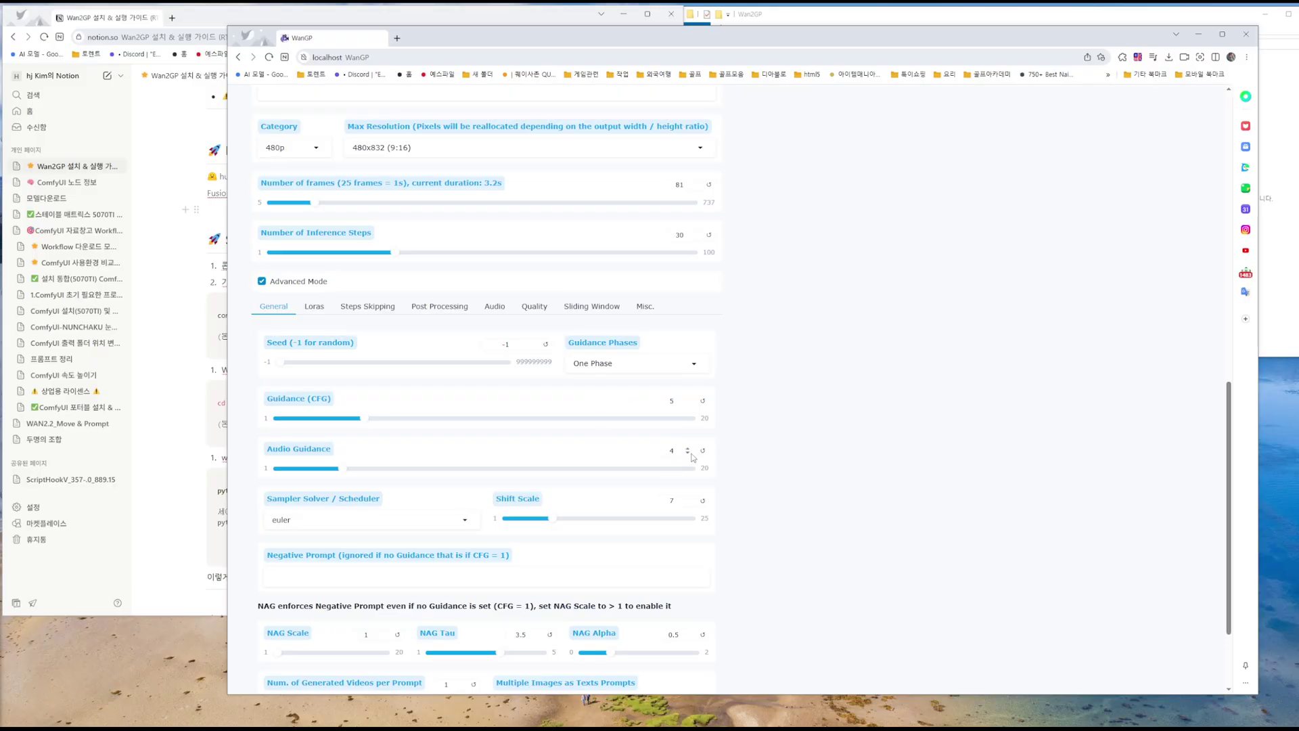
scroll(507, 404, "up", 3)
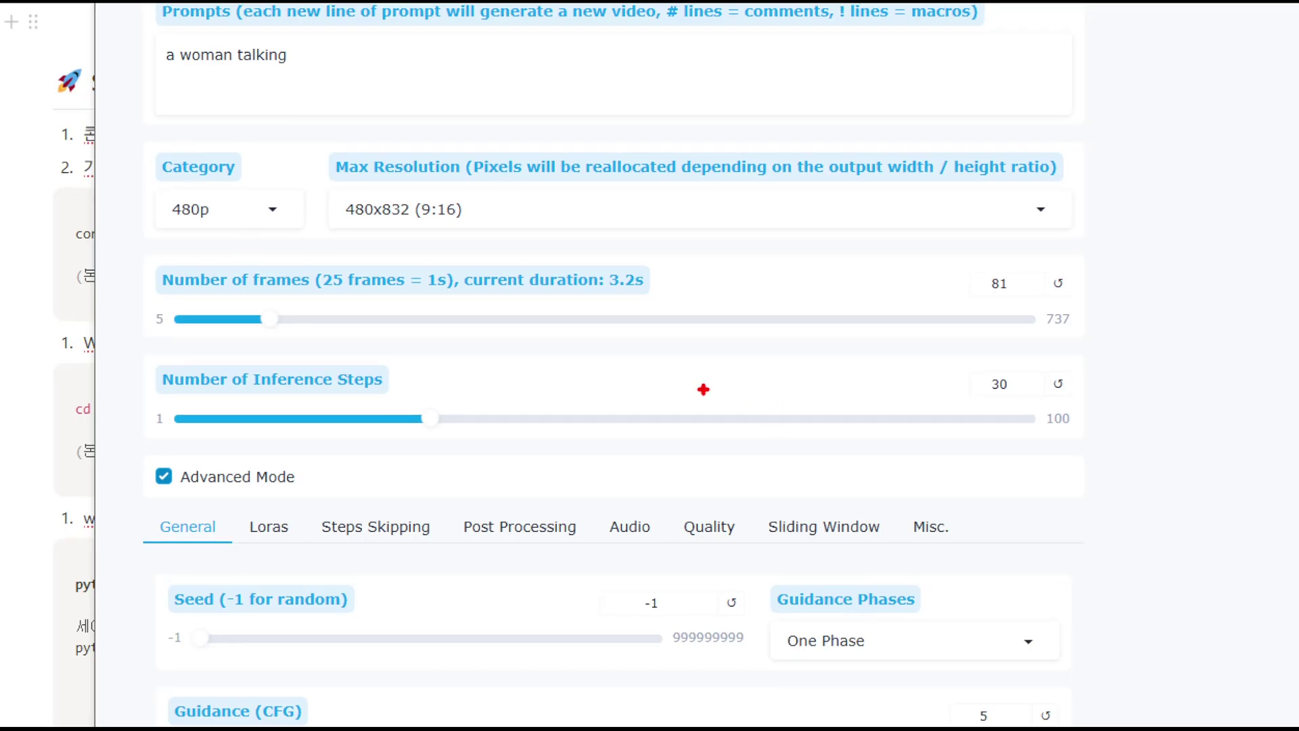
left_click_drag(646, 309, 652, 578)
left_click_drag(665, 284, 721, 641)
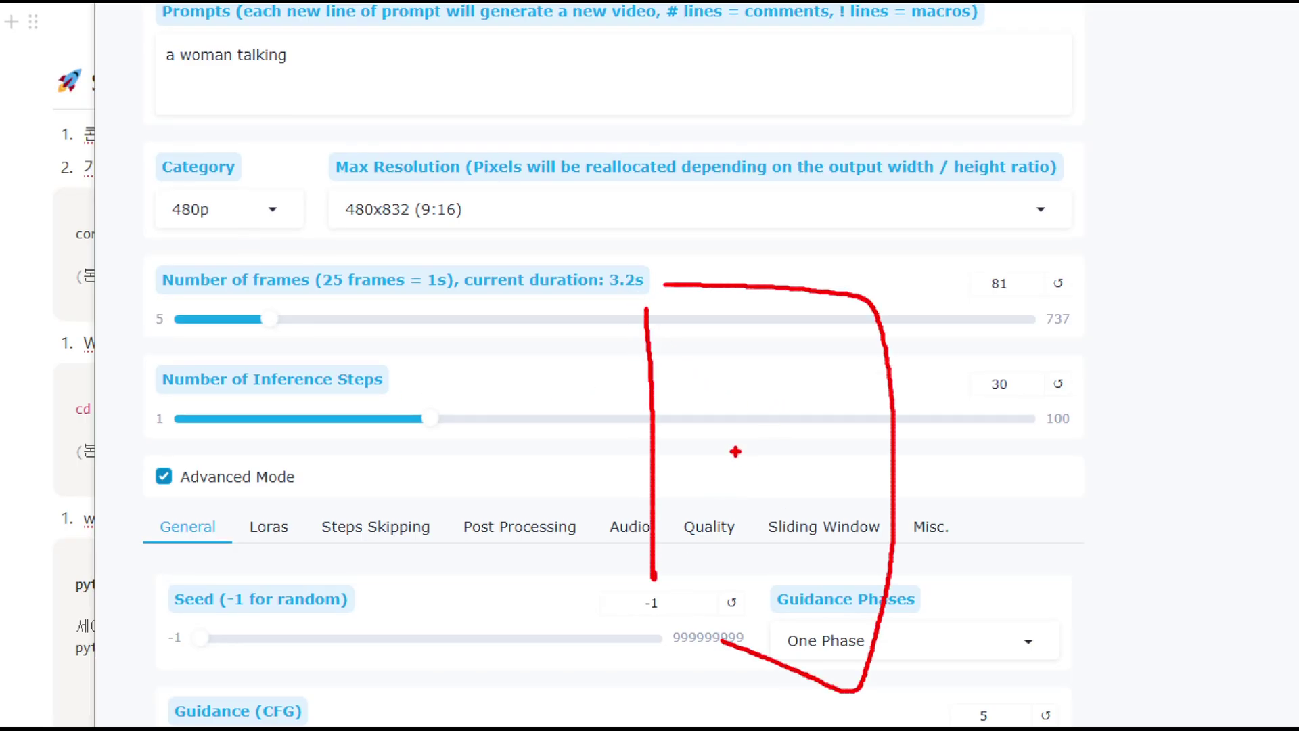
left_click_drag(737, 449, 718, 441)
mouse_move(832, 405)
left_mouse_down()
mouse_move(839, 443)
mouse_move(879, 433)
mouse_move(845, 467)
mouse_move(814, 461)
left_mouse_up()
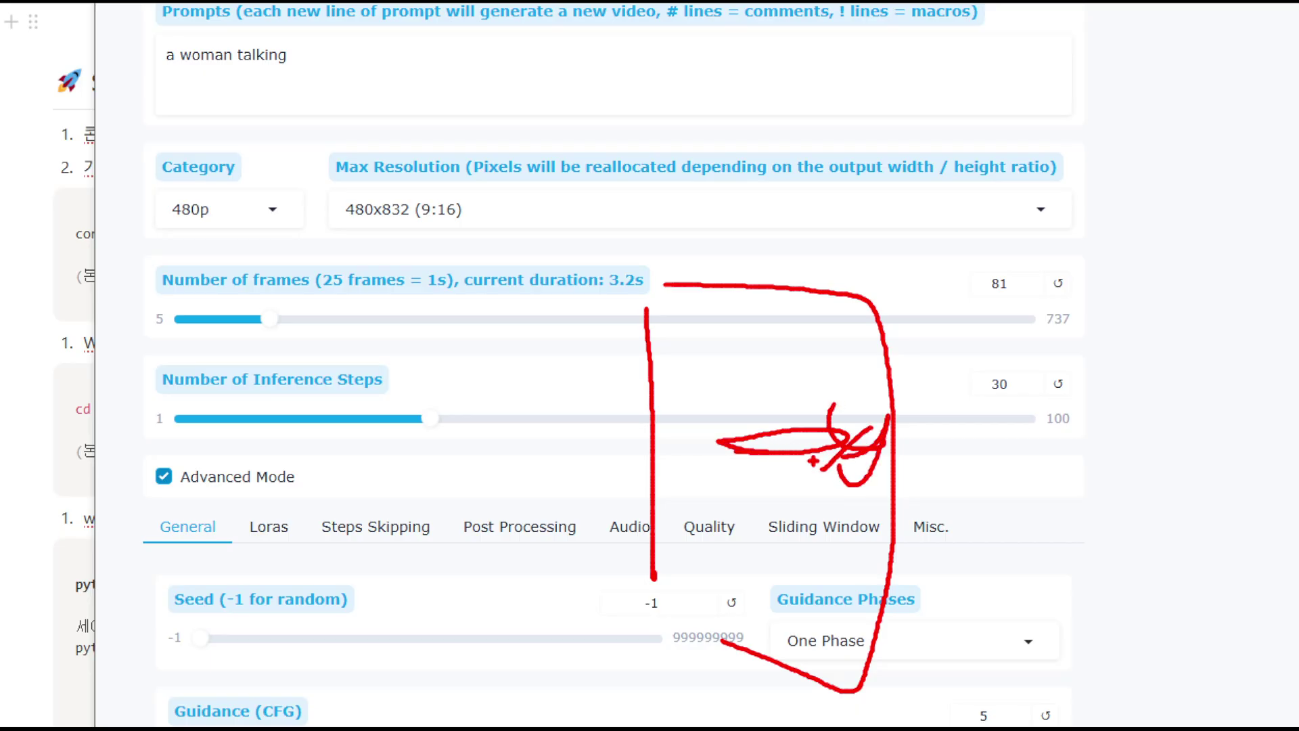
mouse_move(1015, 415)
left_mouse_down()
mouse_move(982, 344)
mouse_move(1021, 425)
left_mouse_up()
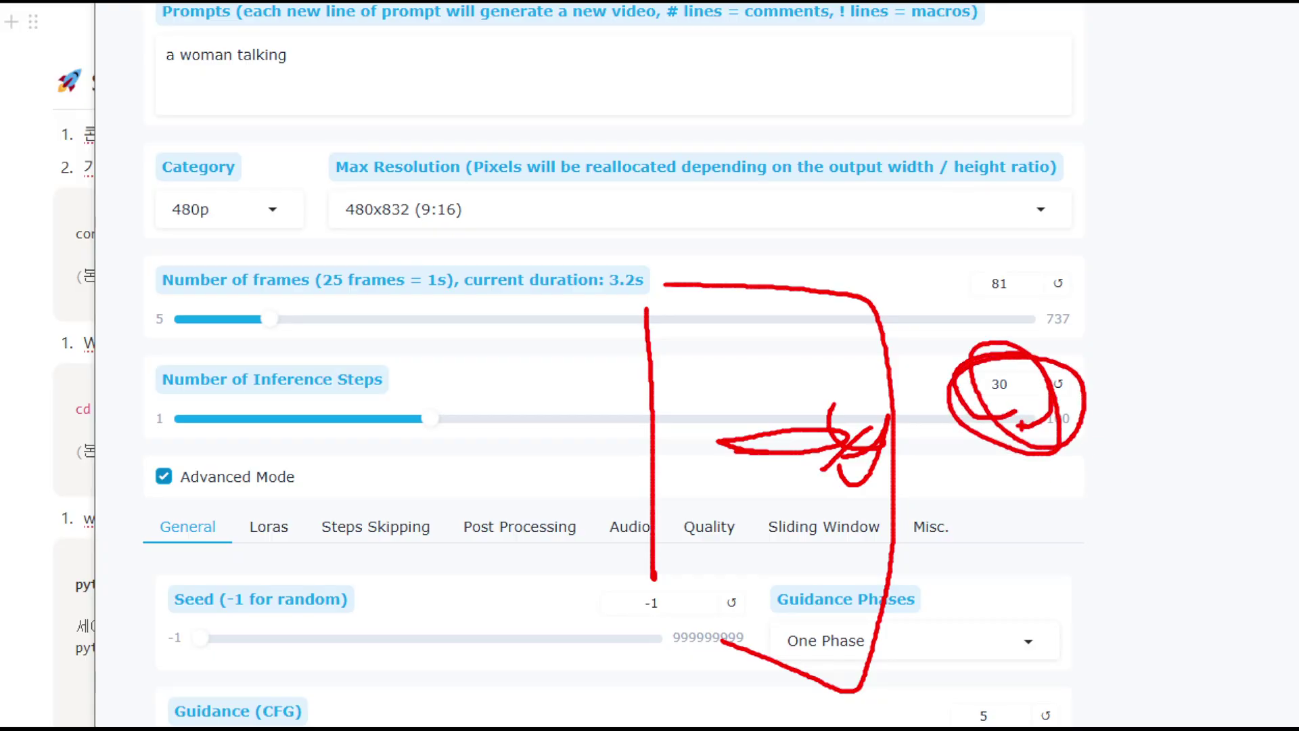
key("Escape")
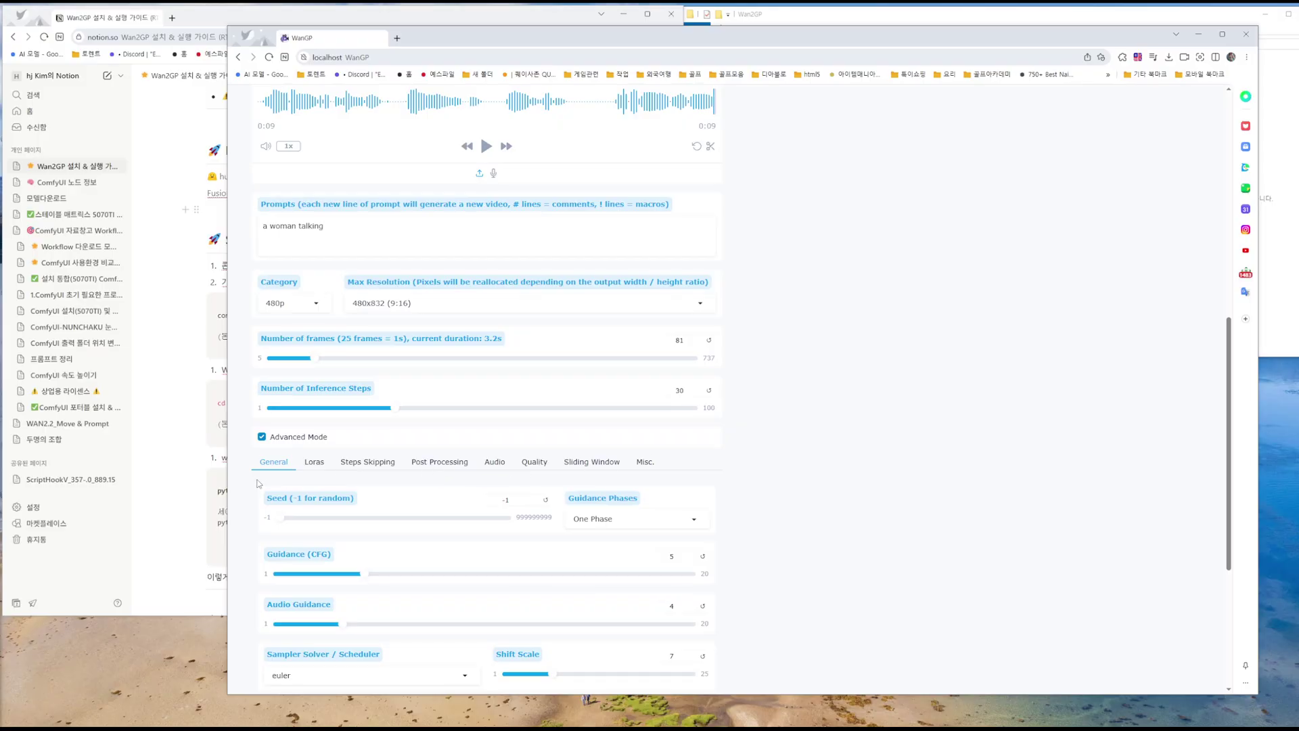
Step: Check the available choices for activated Loras in the advanced settings
left_click(313, 469)
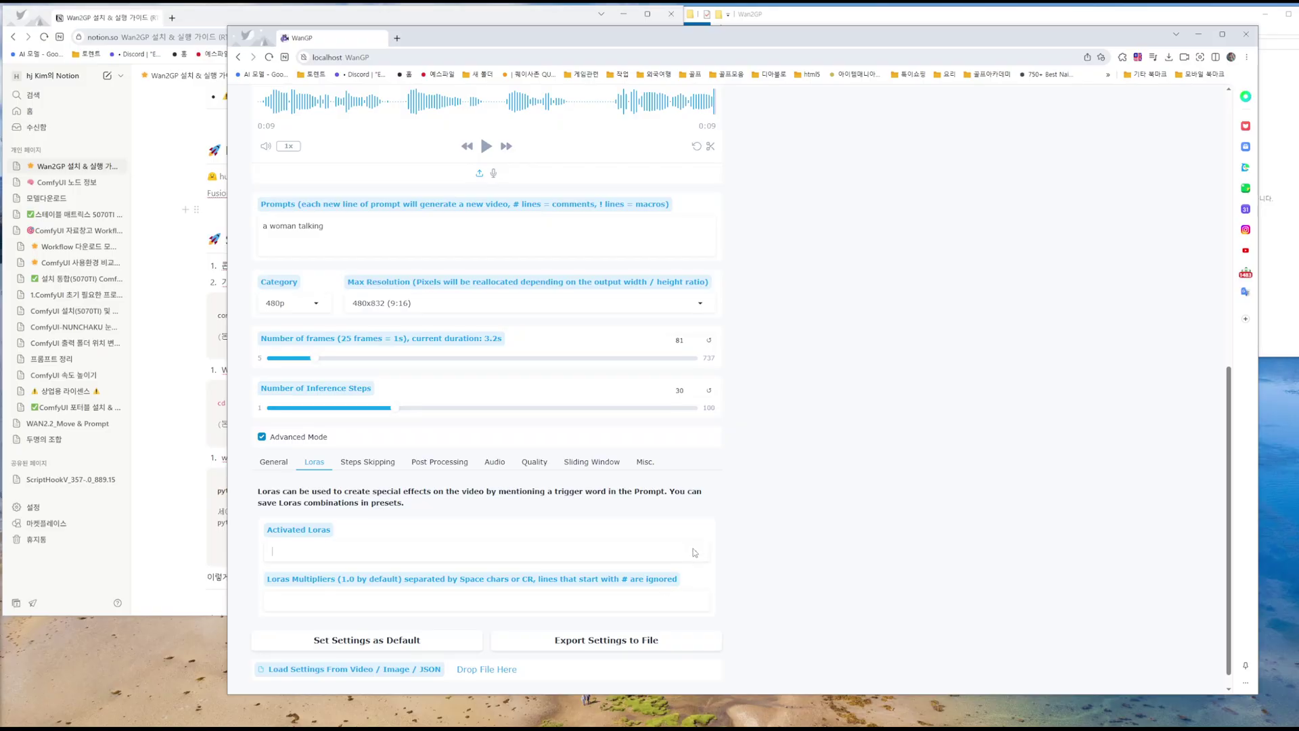
left_click(317, 549)
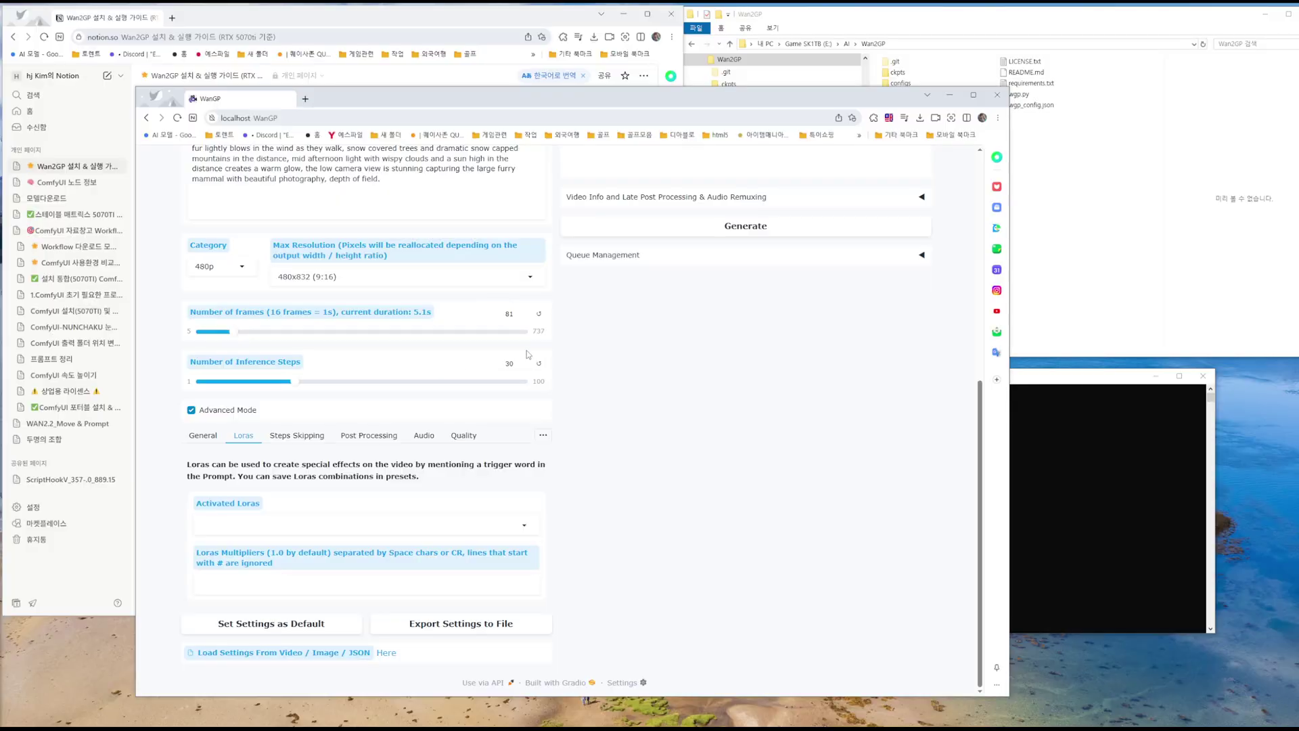
Step: Close the WanGP browser window and the Anaconda Prompt running wgp.py
left_click(996, 96)
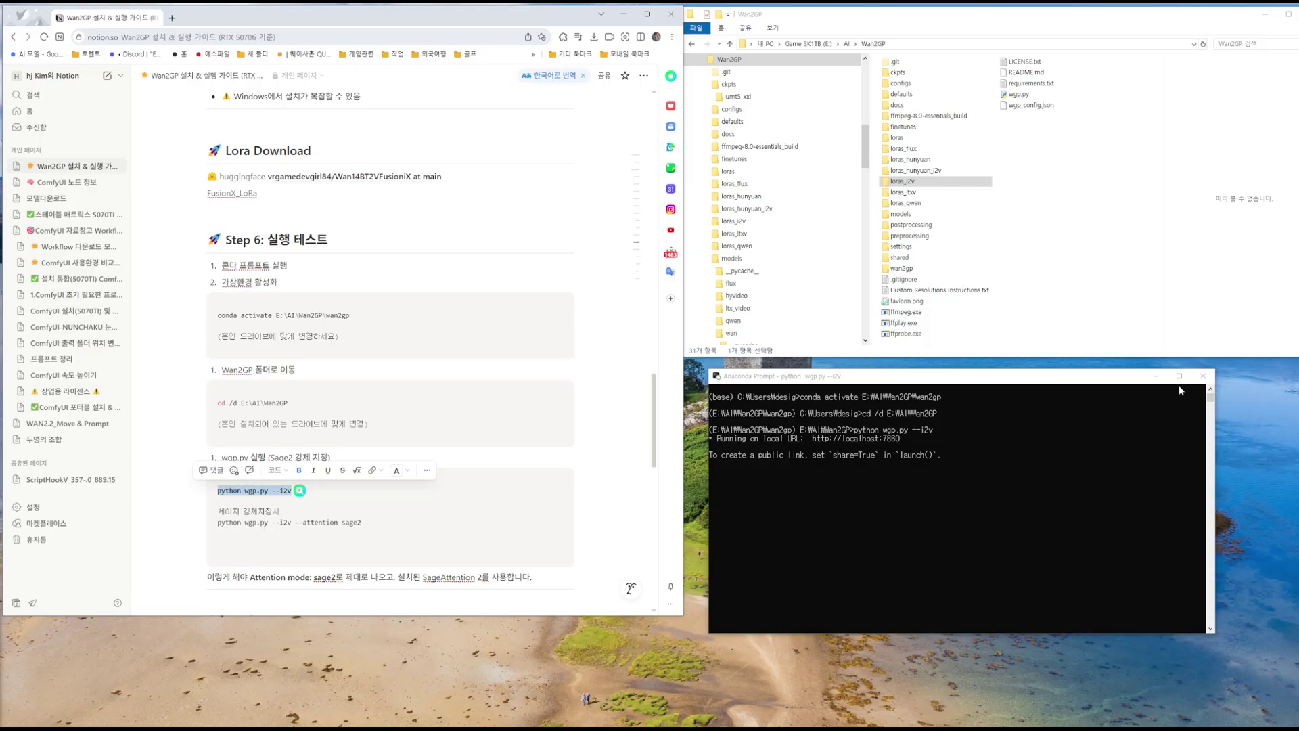
key("alt+F4")
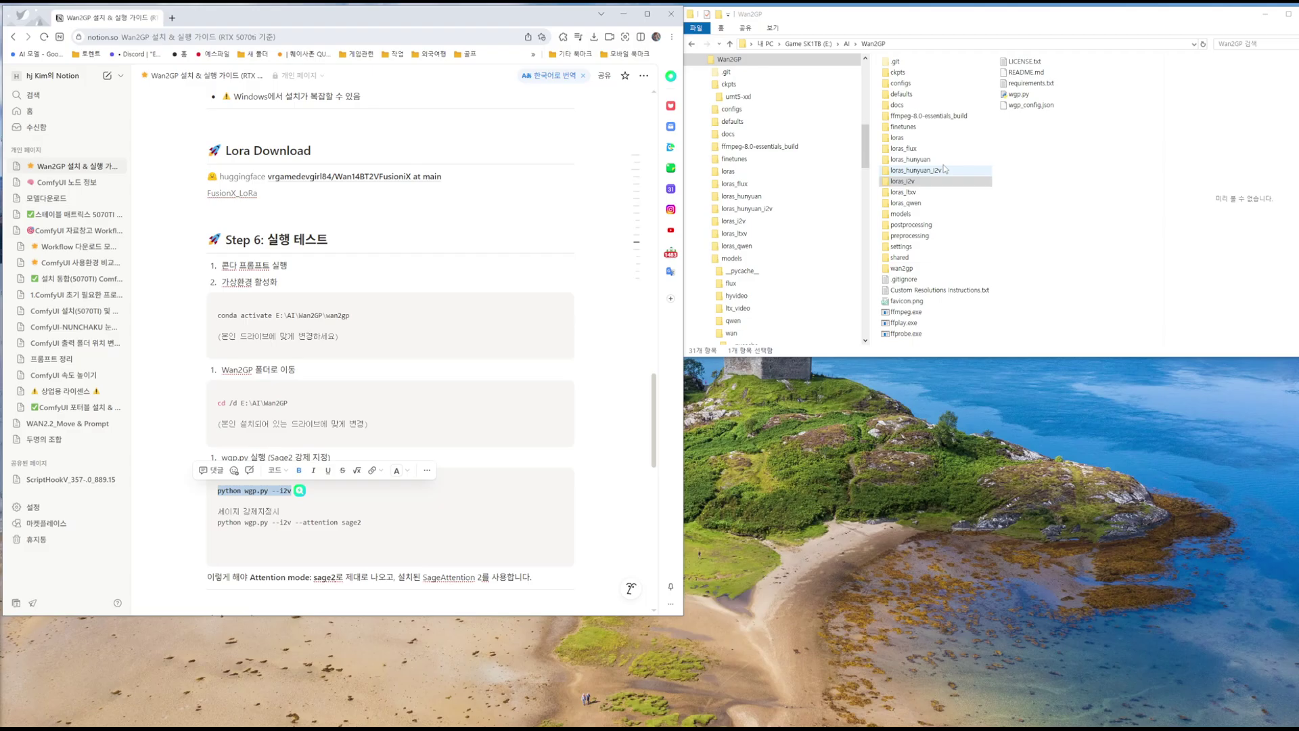
Step: Delete Wan2.1_T2V_14B_FusionX_LoRA.safetensors from the loras folder inside Wan2GP
double_click(902, 138)
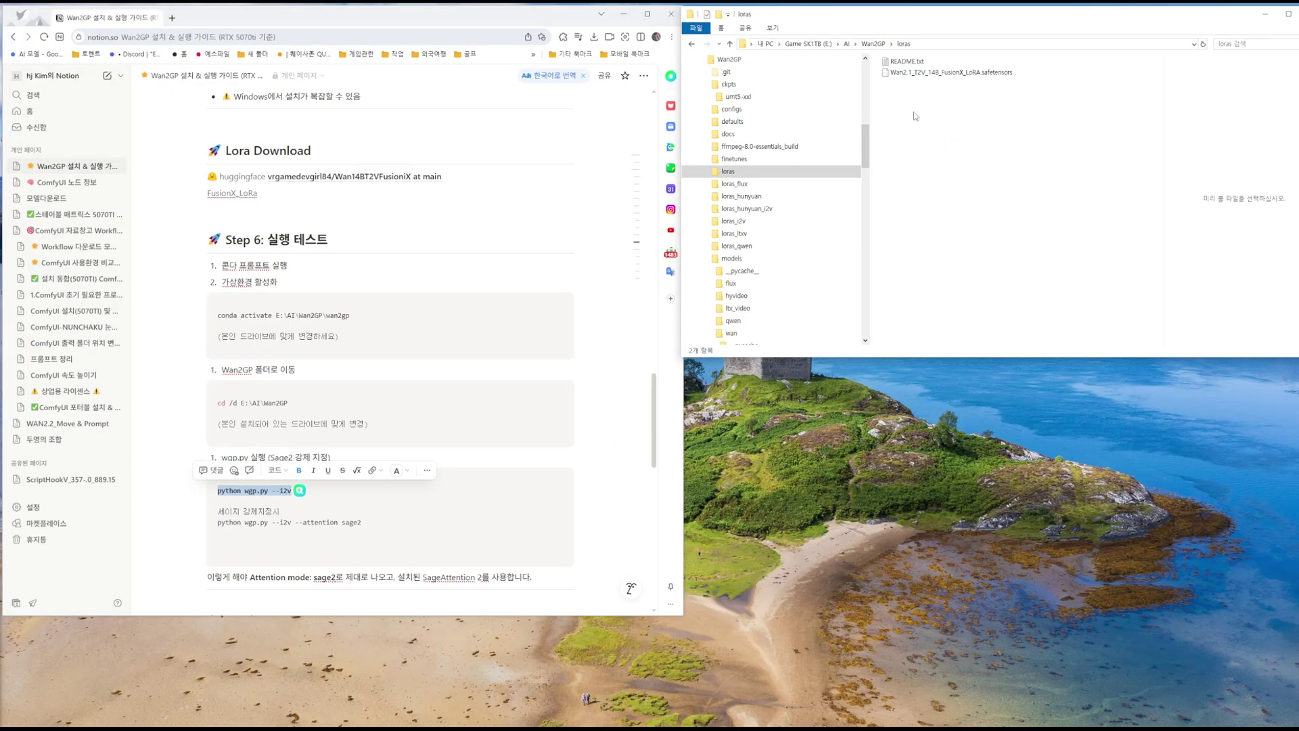
left_click(911, 73)
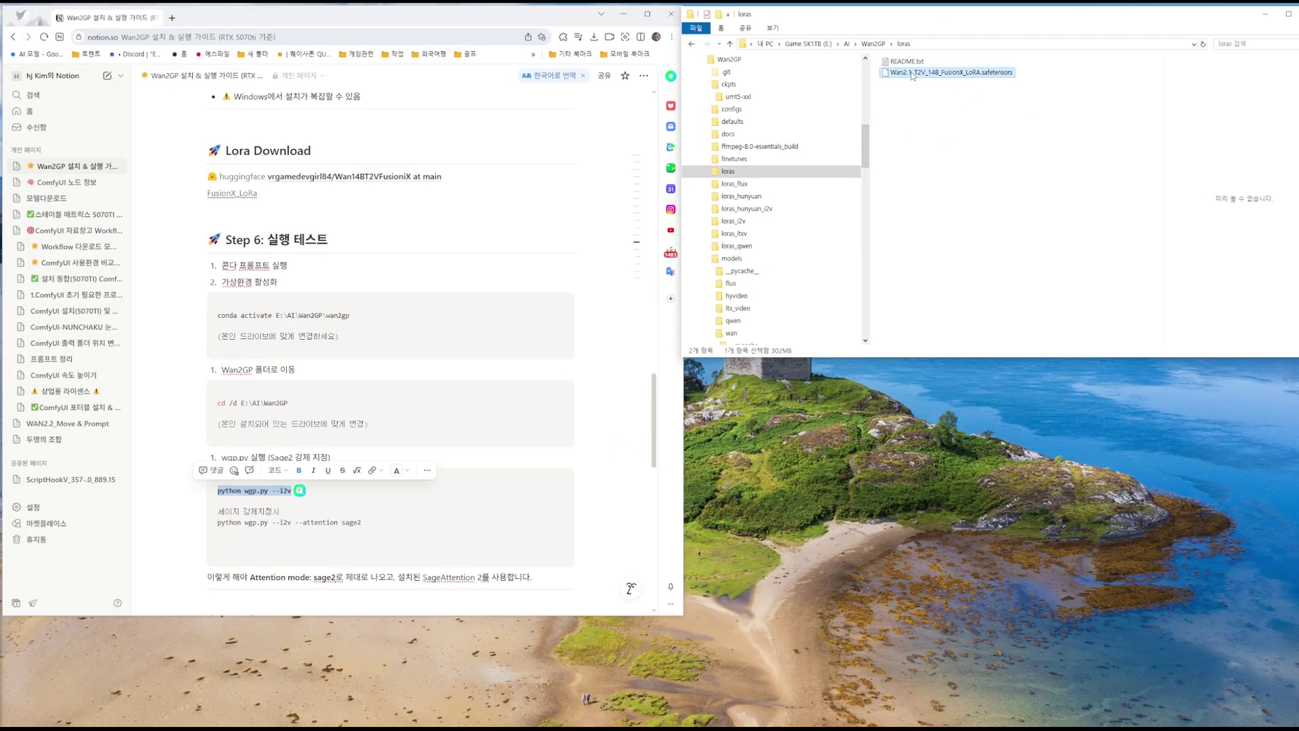
key("Delete")
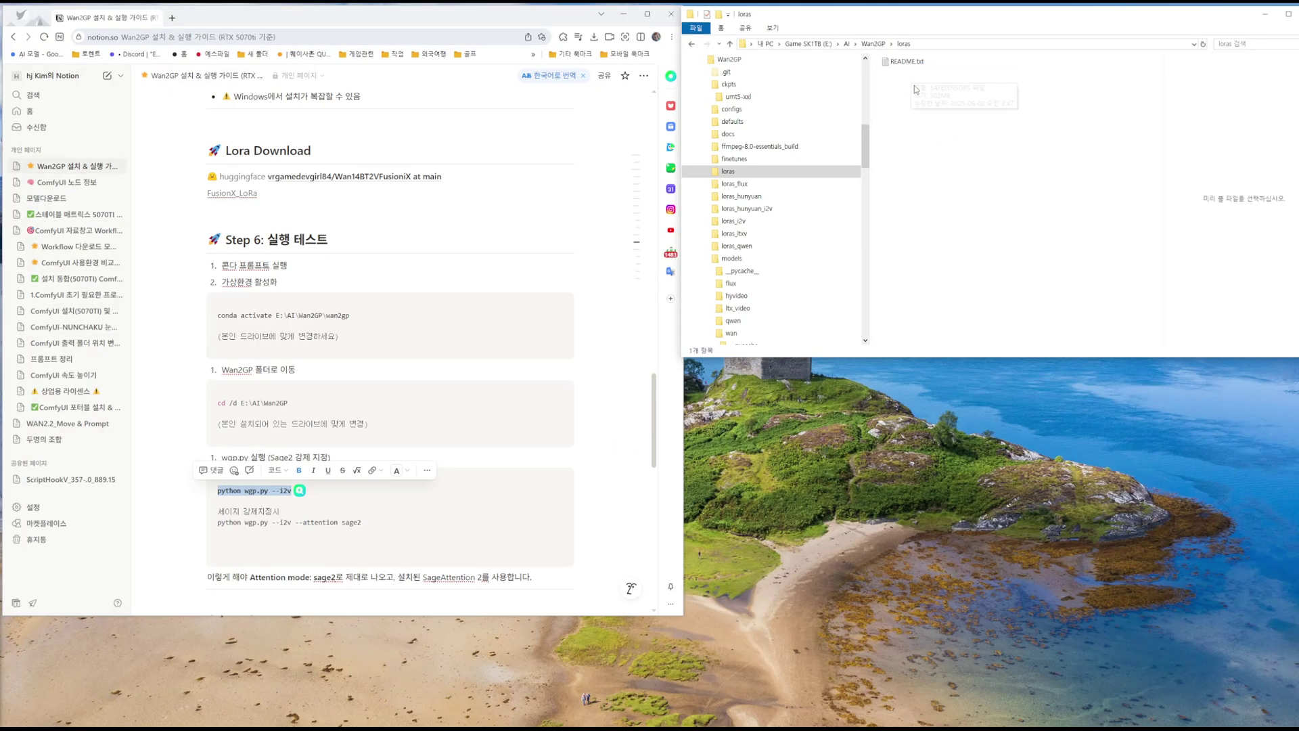
Step: Go back to the Wan2GP folder and check loras_i2v for the FusionX LoRA file
left_click(789, 61)
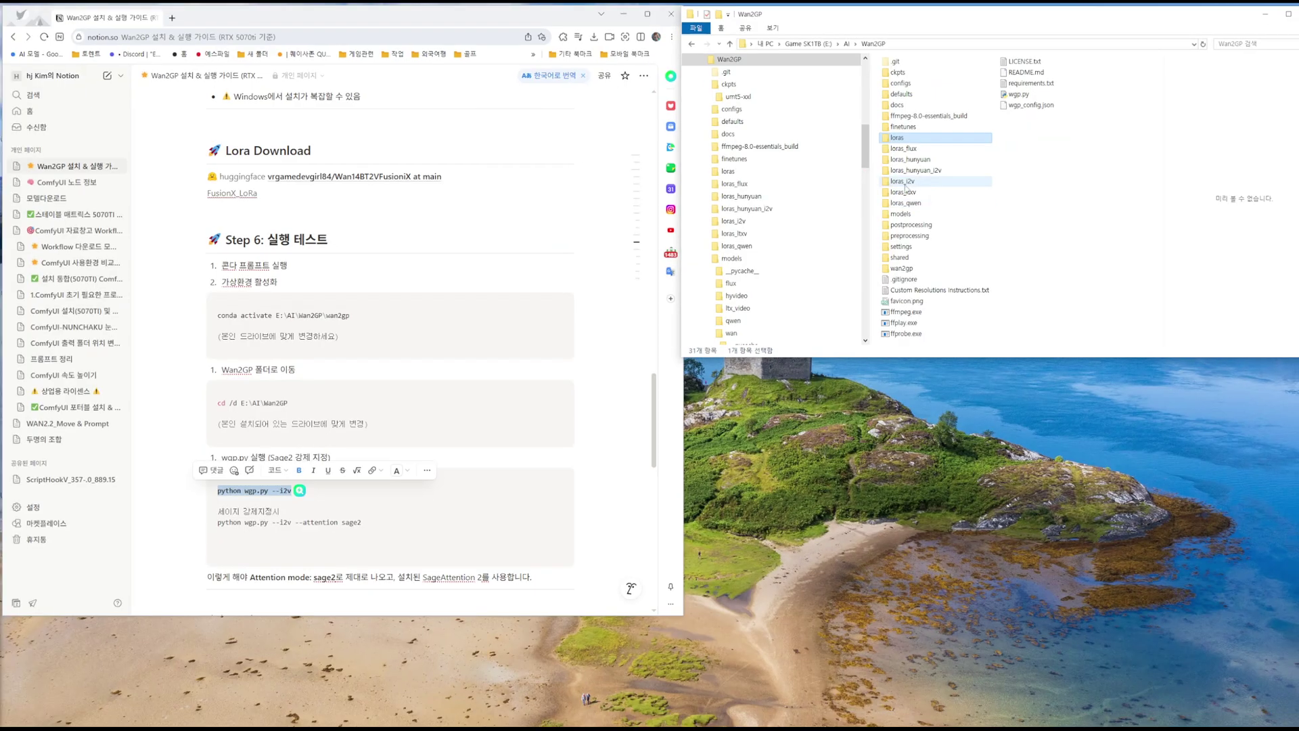
double_click(896, 208)
left_click(950, 75)
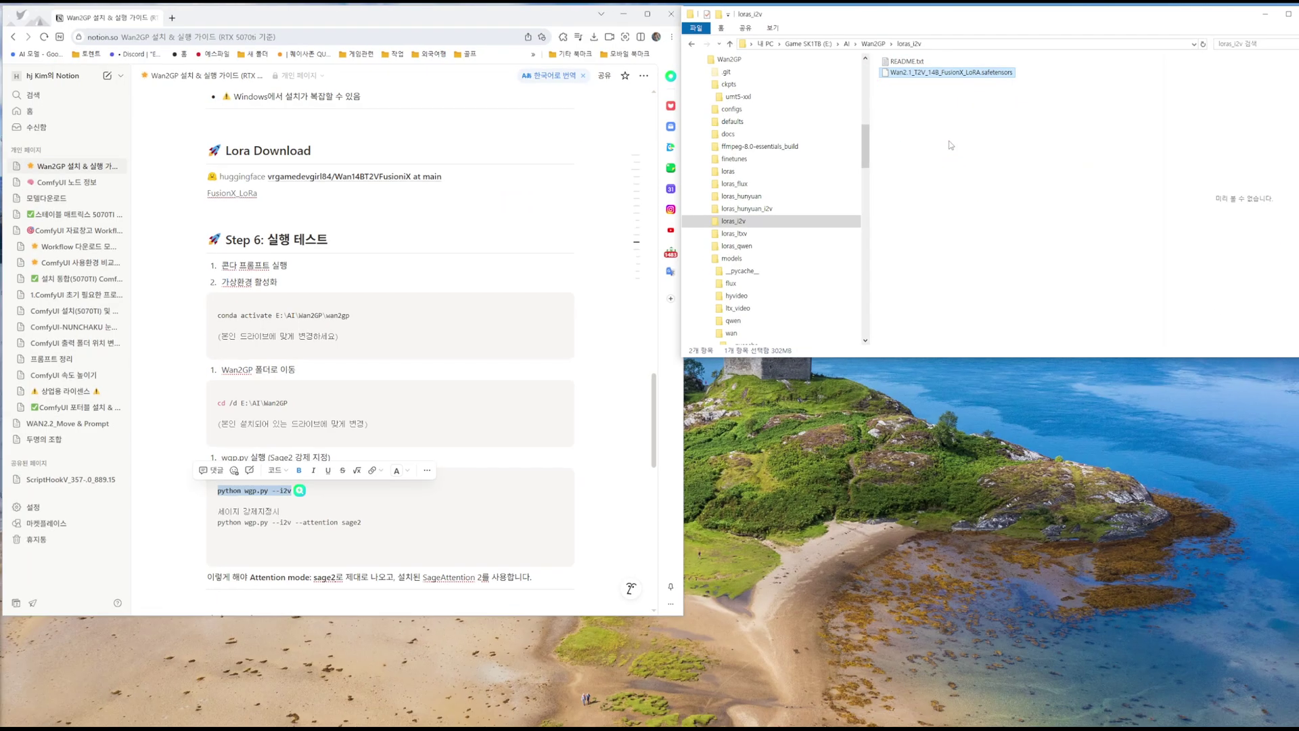
left_click(951, 149)
Step: Open a new Anaconda Prompt and move its window clear of the Notion guide
key("super")
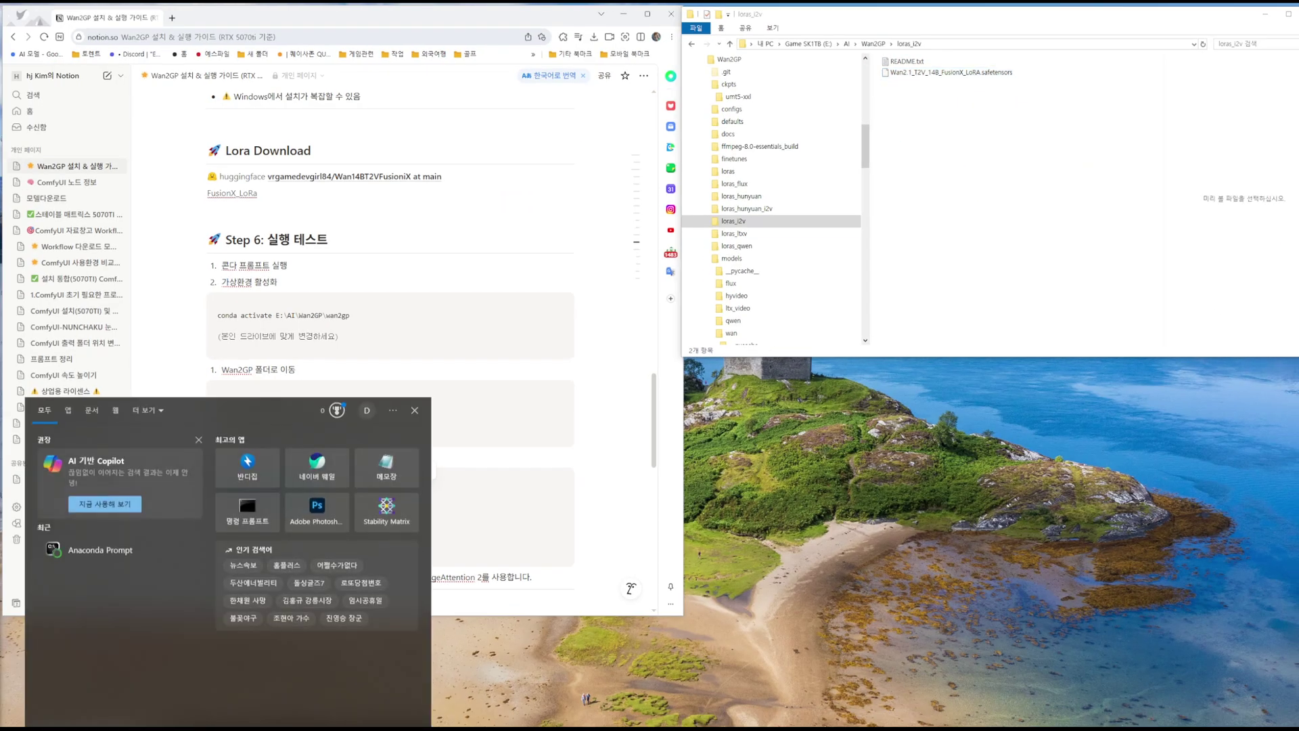
left_click(96, 558)
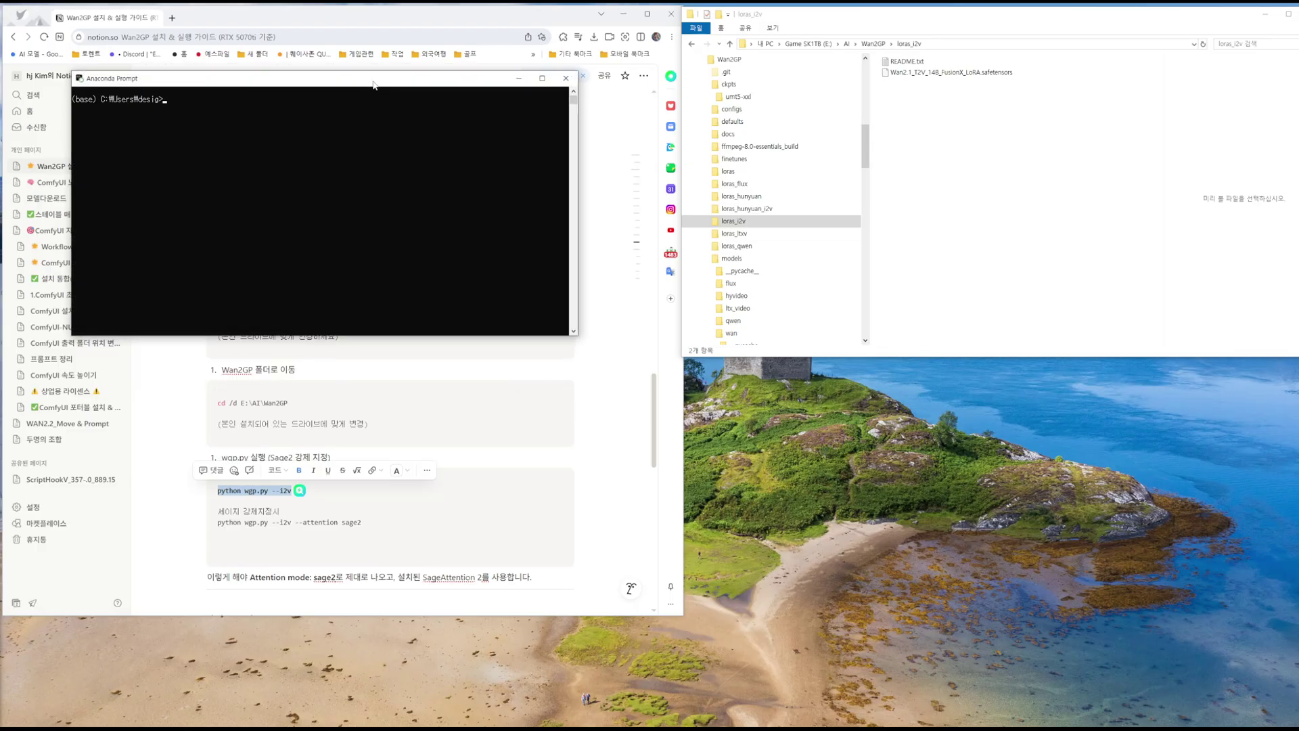
left_click_drag(374, 86, 989, 376)
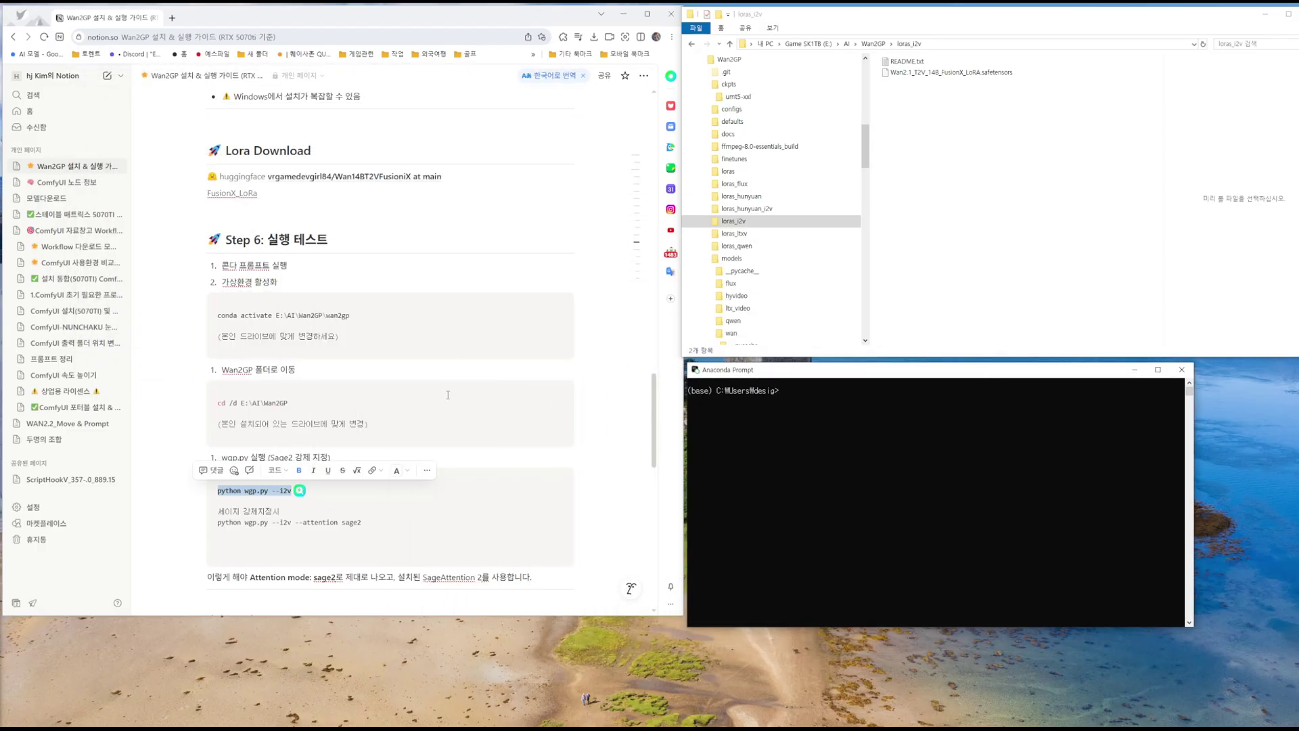
Step: Copy the command conda activate E:\AI\Wan2GP\wan2gp from the guide and run it in the Anaconda Prompt
left_click(276, 315)
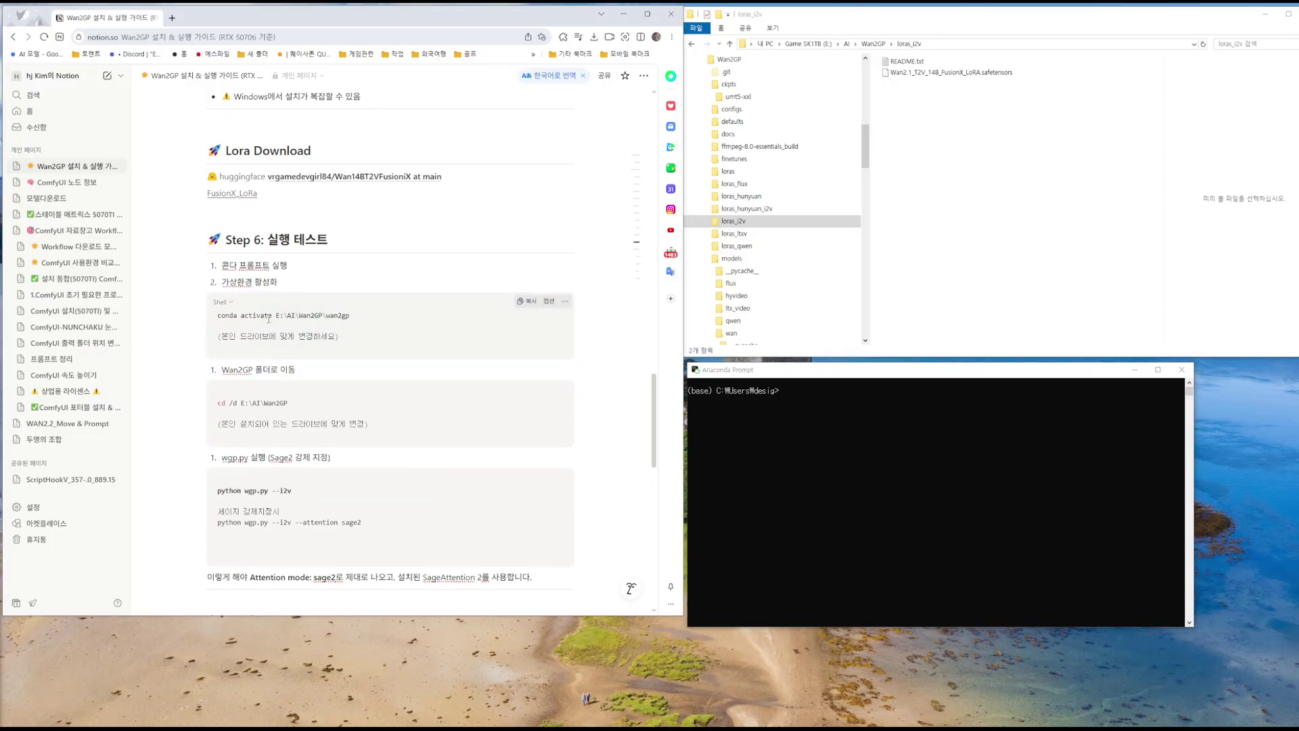
left_click_drag(348, 316, 216, 316)
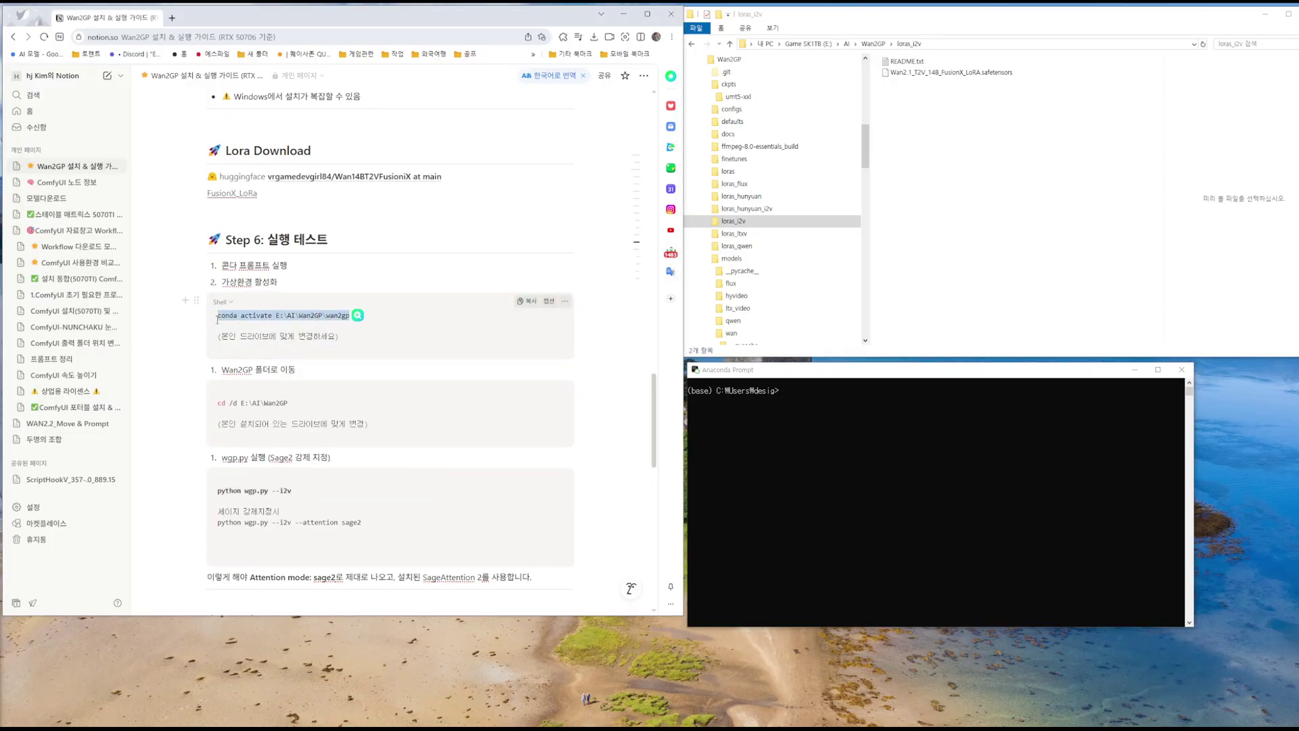
key("ctrl+c")
left_click(797, 409)
key("ctrl+v")
key("Return")
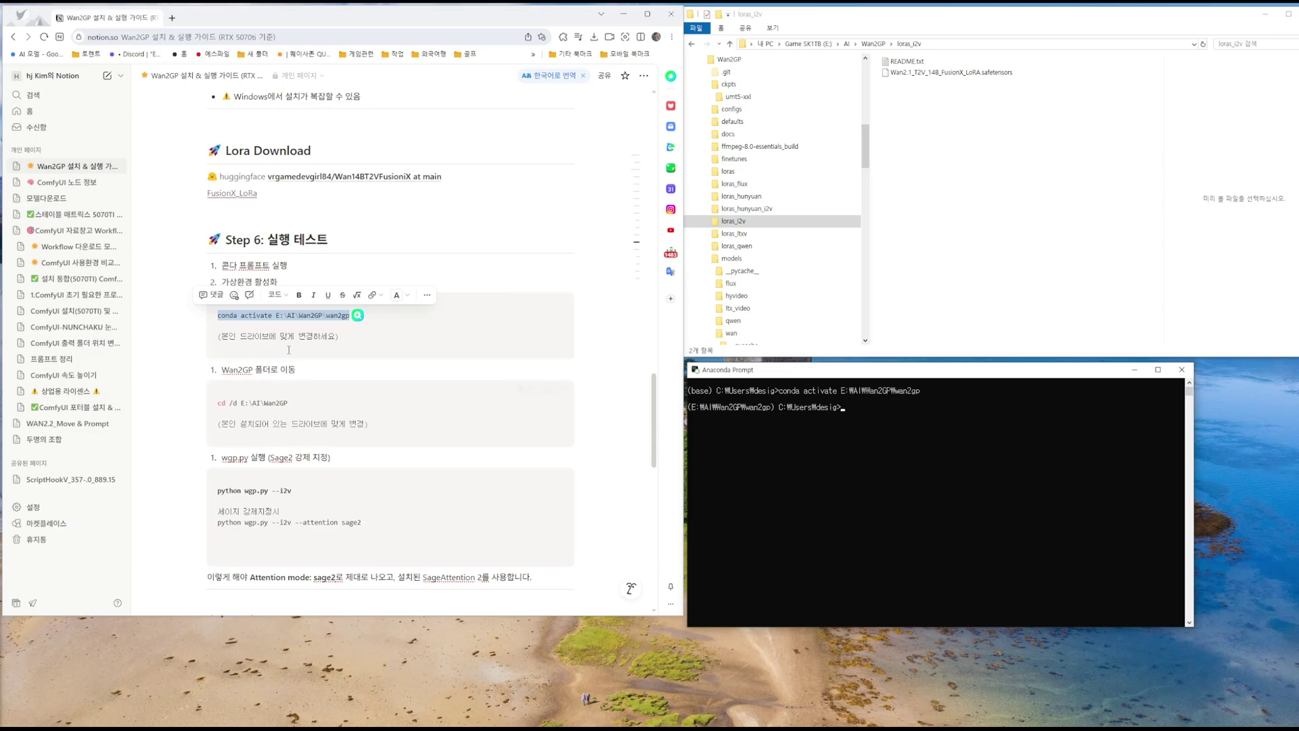
Step: Change the prompt's working directory by running the guide's command cd /d E:\AI\Wan2GP
left_click_drag(288, 402, 217, 404)
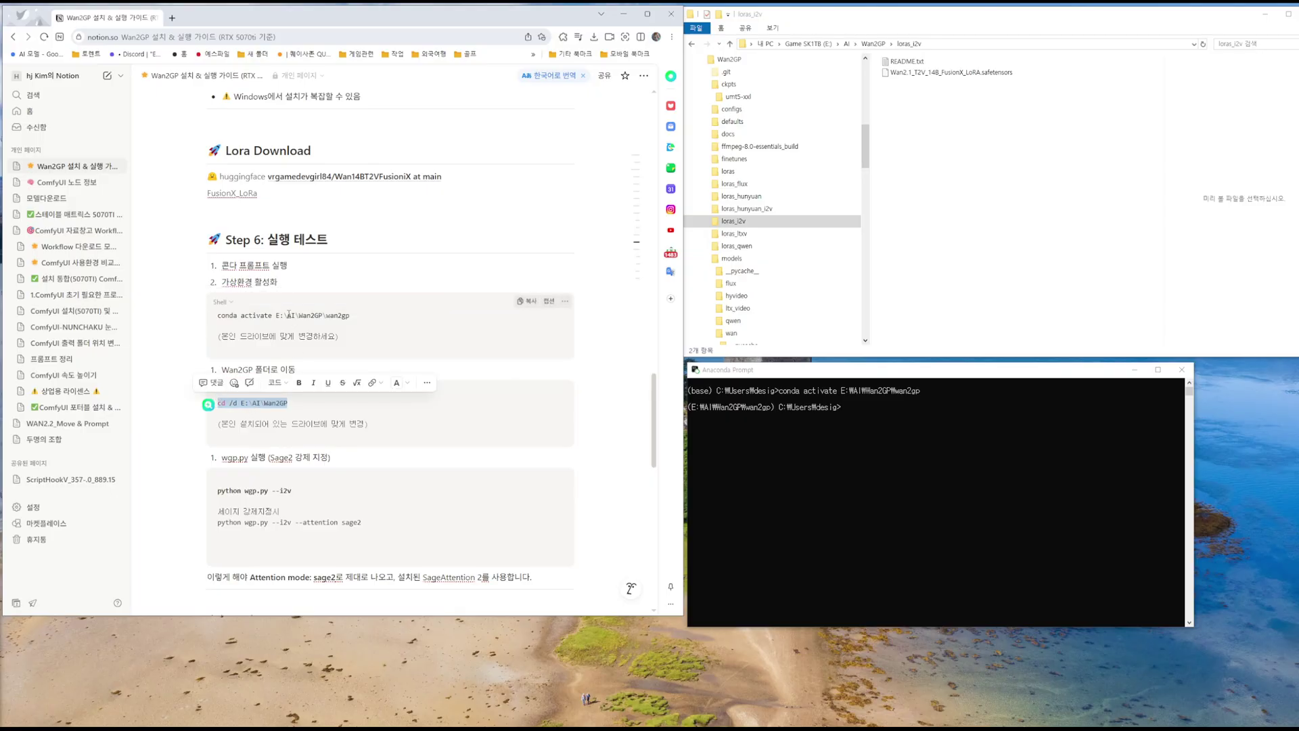
left_click(859, 409)
key("ctrl+v")
key("Return")
Step: Launch WanGP in image-to-video mode by running the guide's command python wgp.py --i2v
left_click_drag(292, 490, 217, 492)
key("ctrl+c")
left_click(843, 422)
key("ctrl+v")
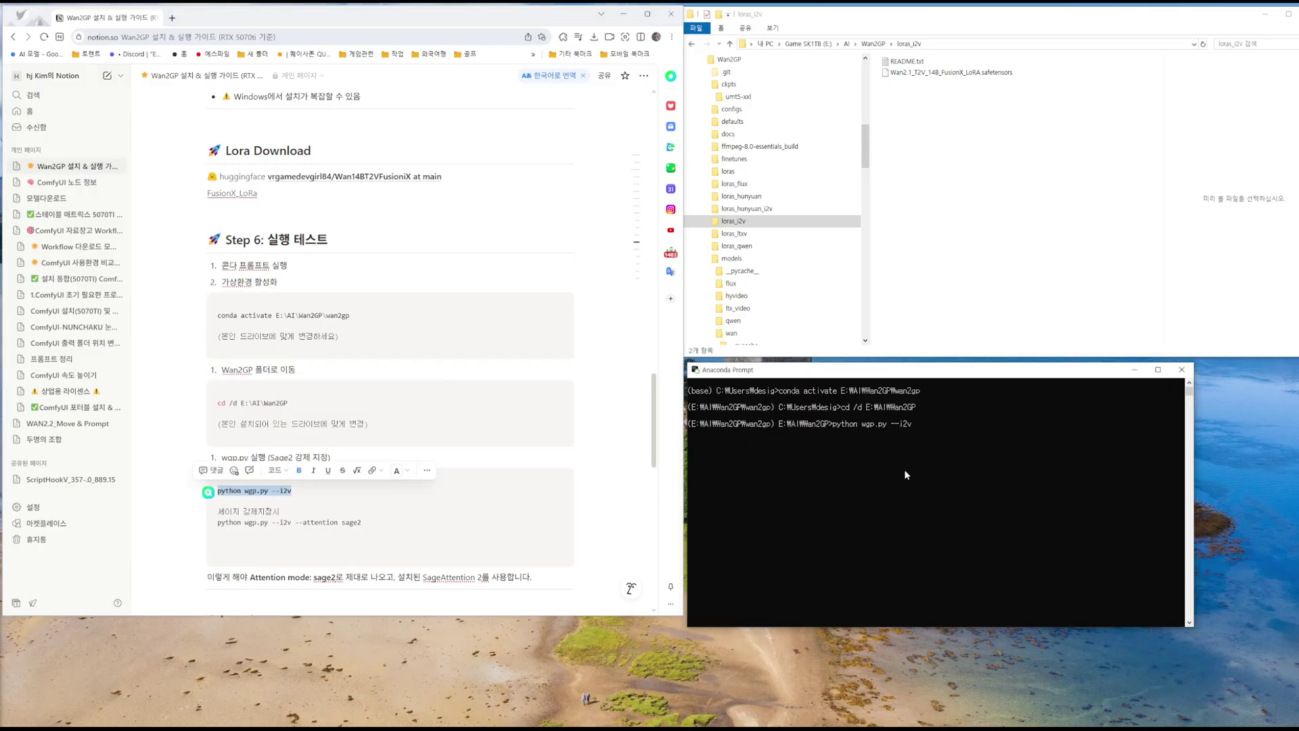
key("Return")
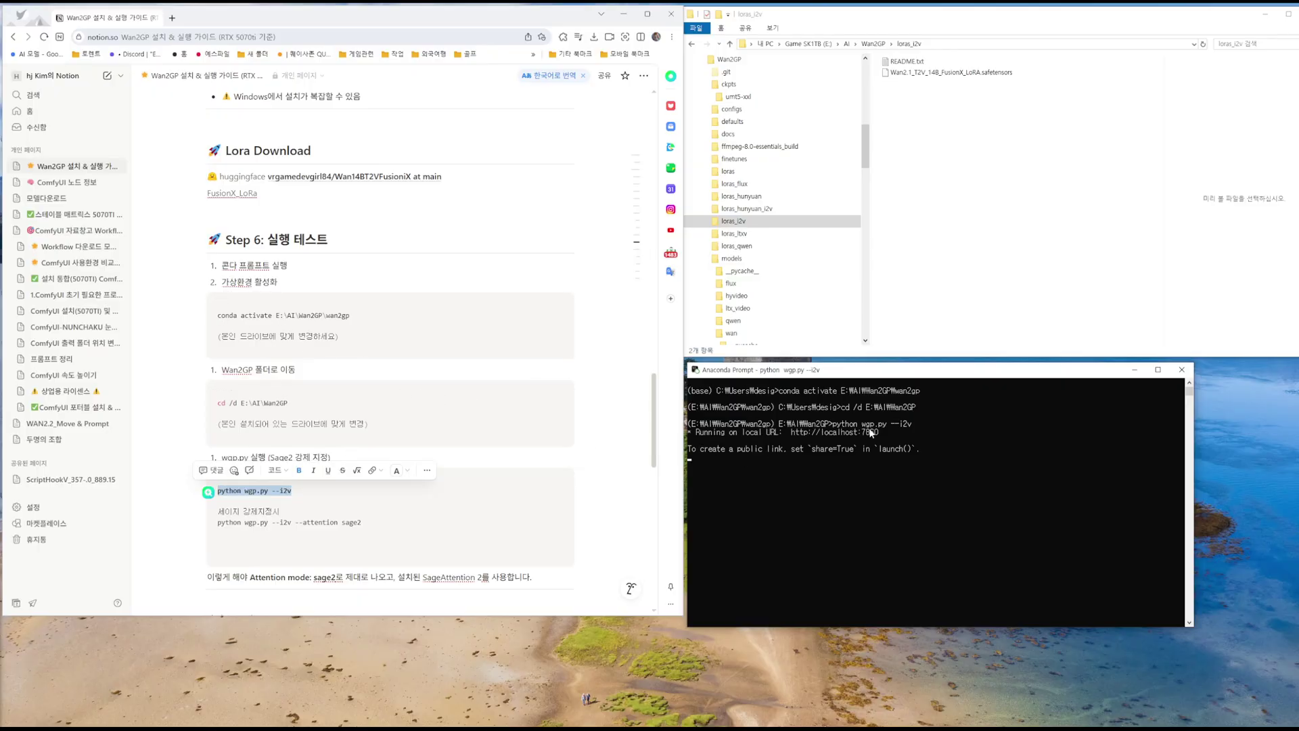
left_click(801, 434)
left_click_drag(792, 434, 876, 436)
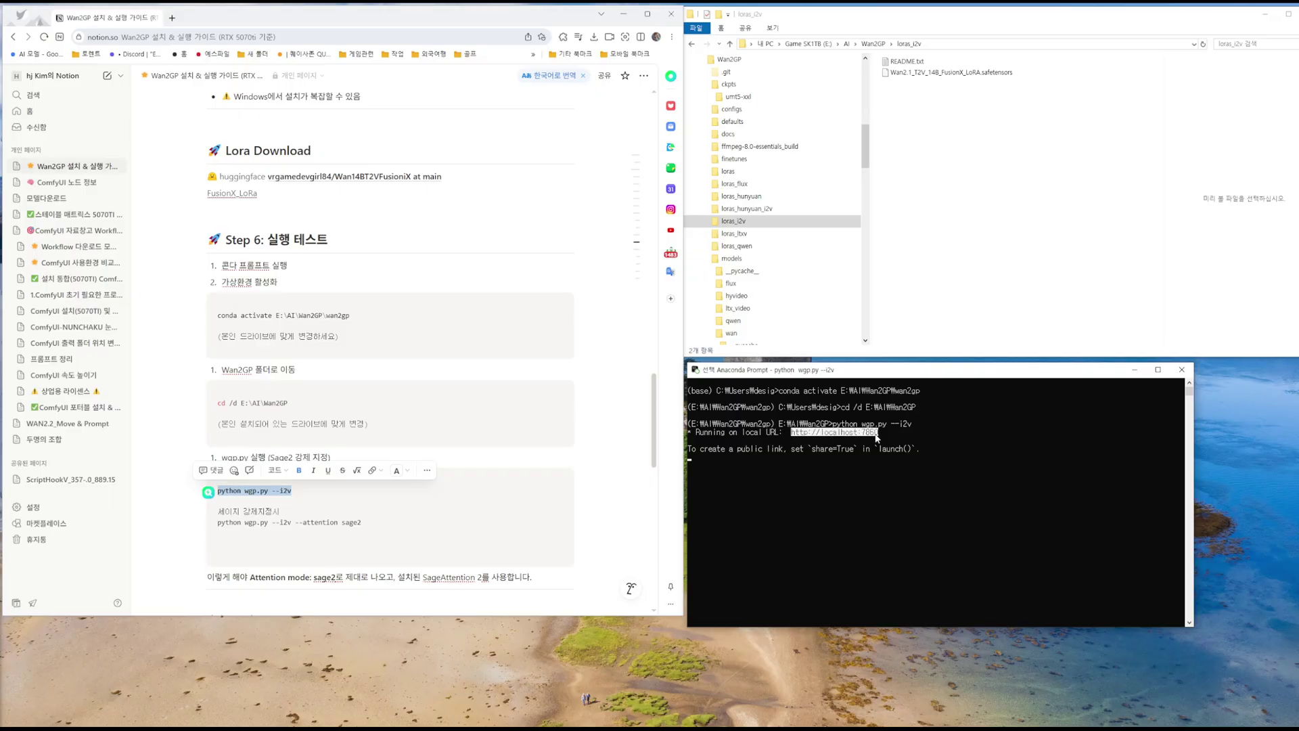
key("ctrl+c")
left_click(541, 117)
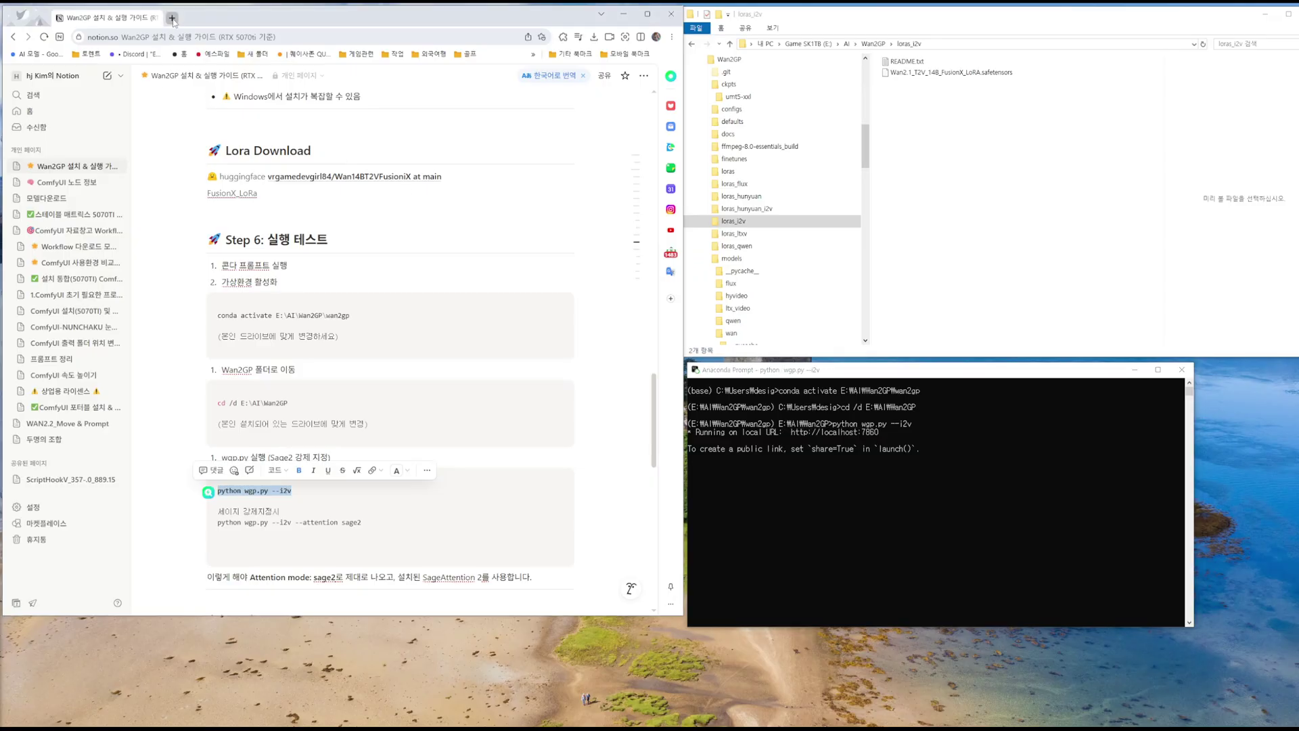
key("ctrl+n")
left_click_drag(535, 79, 612, 82)
left_click_drag(756, 157, 1109, 158)
left_click(540, 96)
key("ctrl+v")
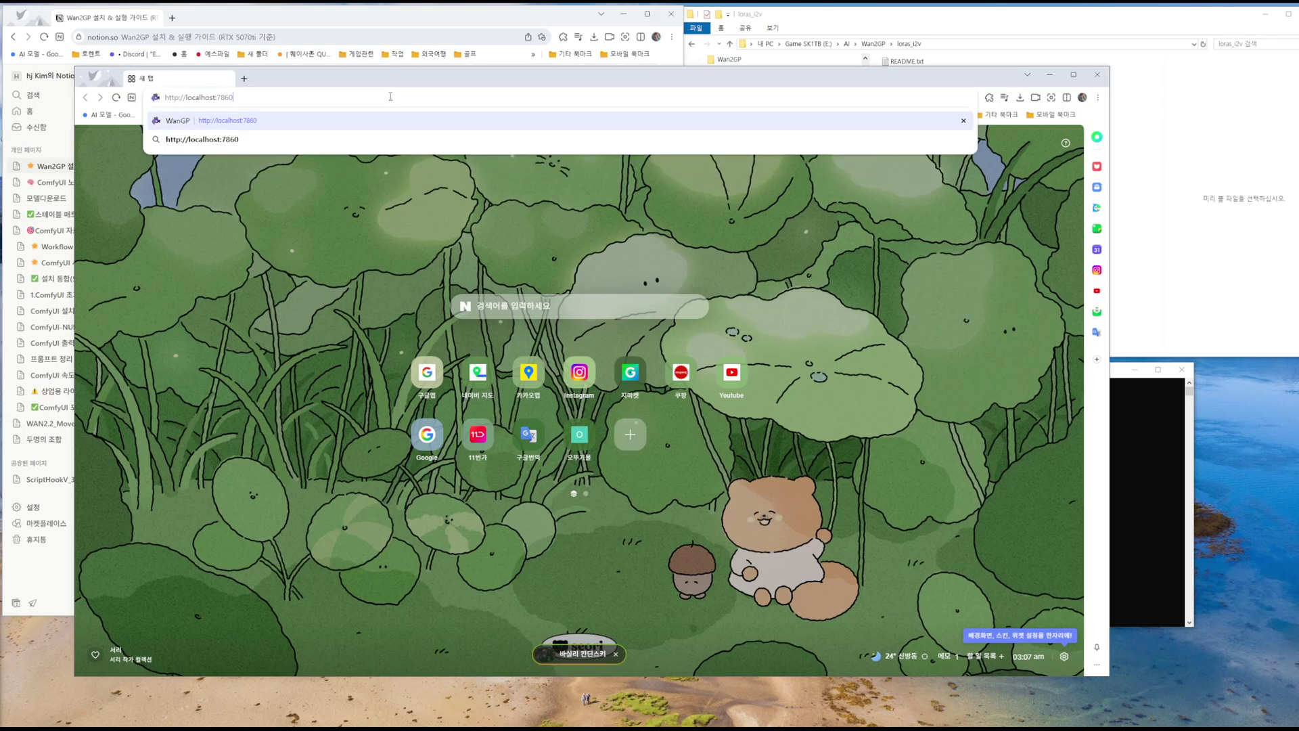
key("Return")
left_click_drag(539, 79, 654, 79)
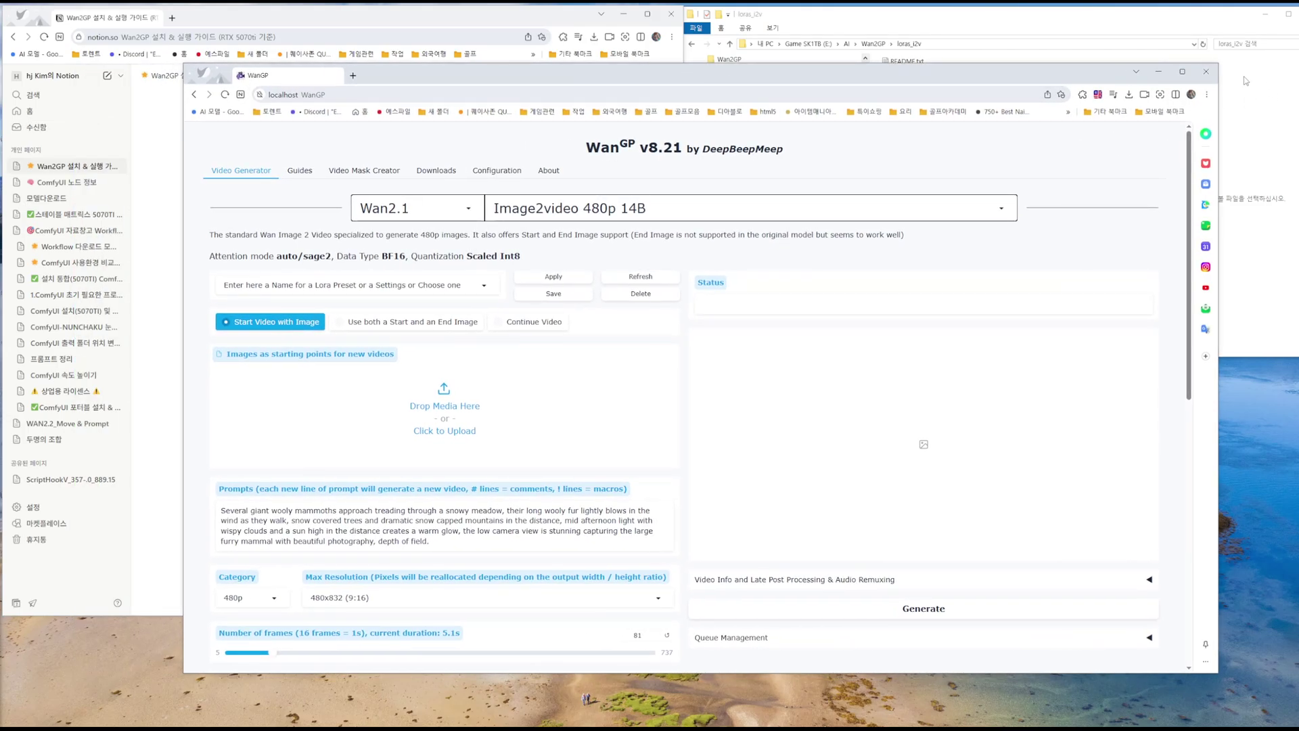
left_click(1185, 74)
Step: Choose the Multitalk 480p model and add the picture of the woman on the swing as the starting image
left_click(603, 142)
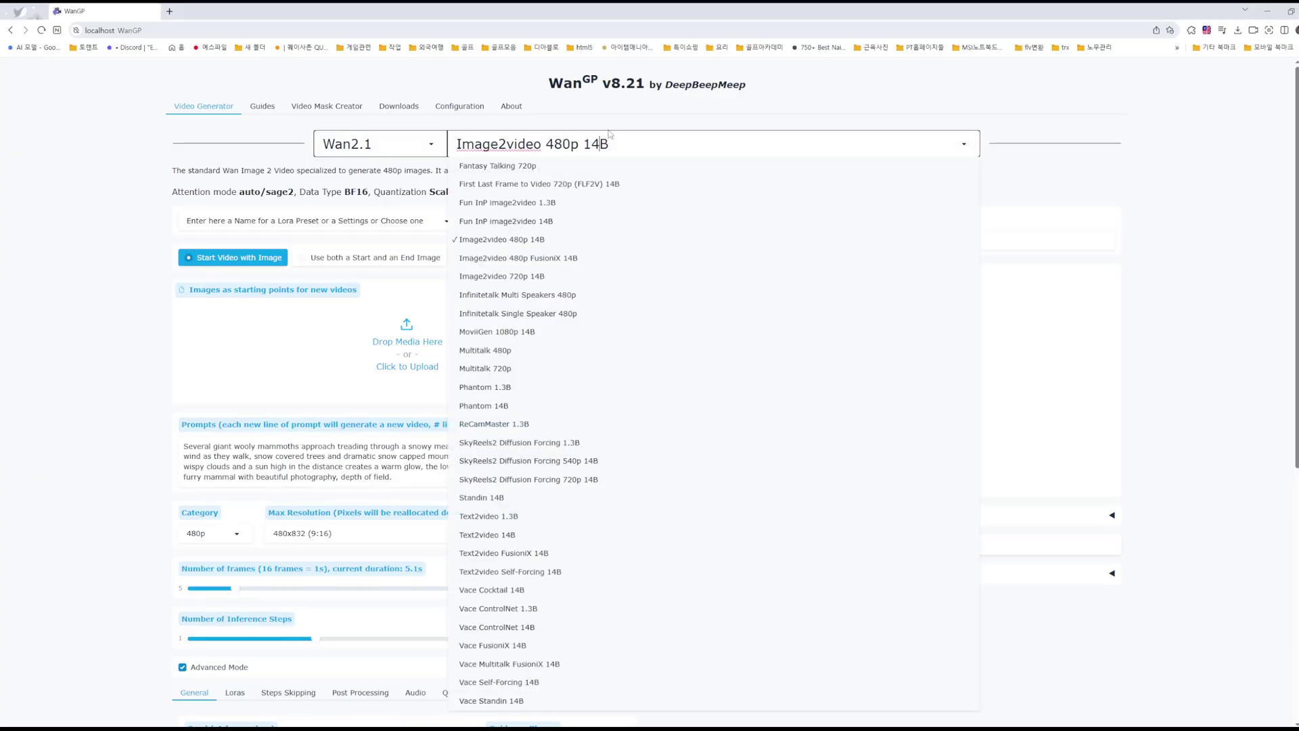
left_click(484, 350)
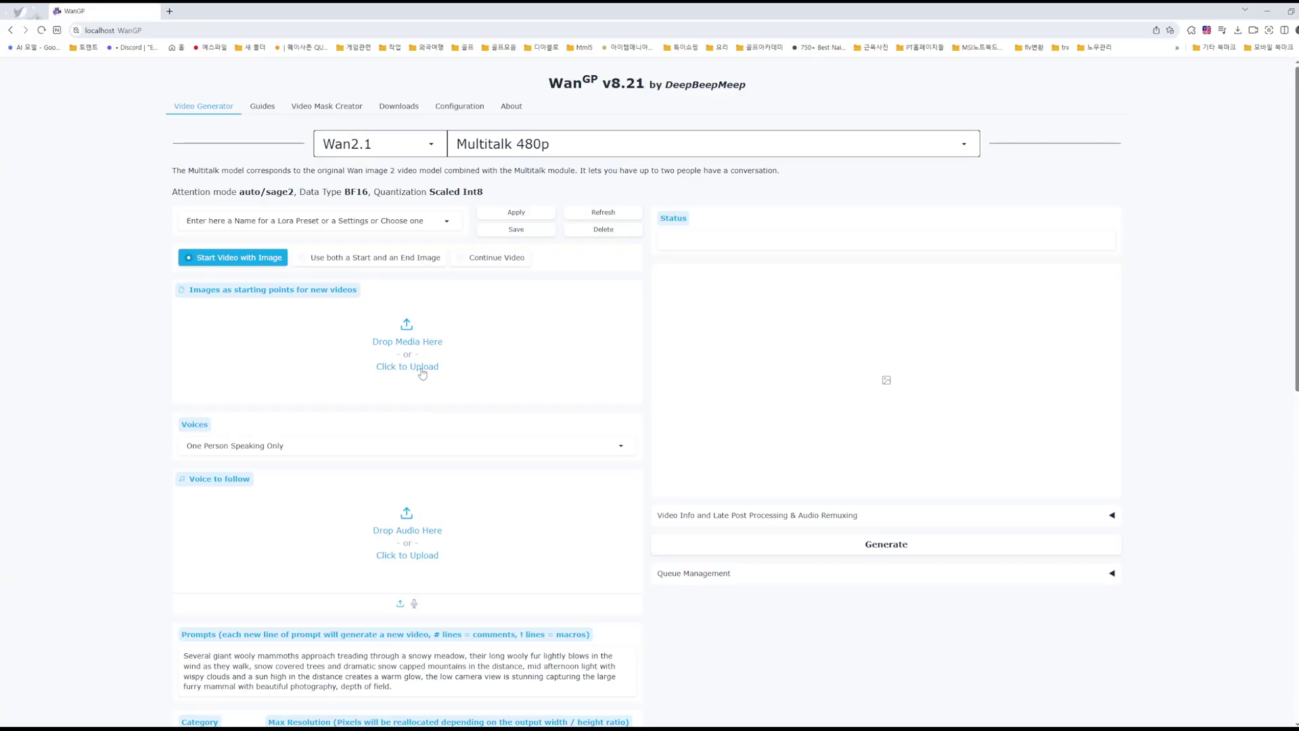
left_click_drag(1, 389, 389, 347)
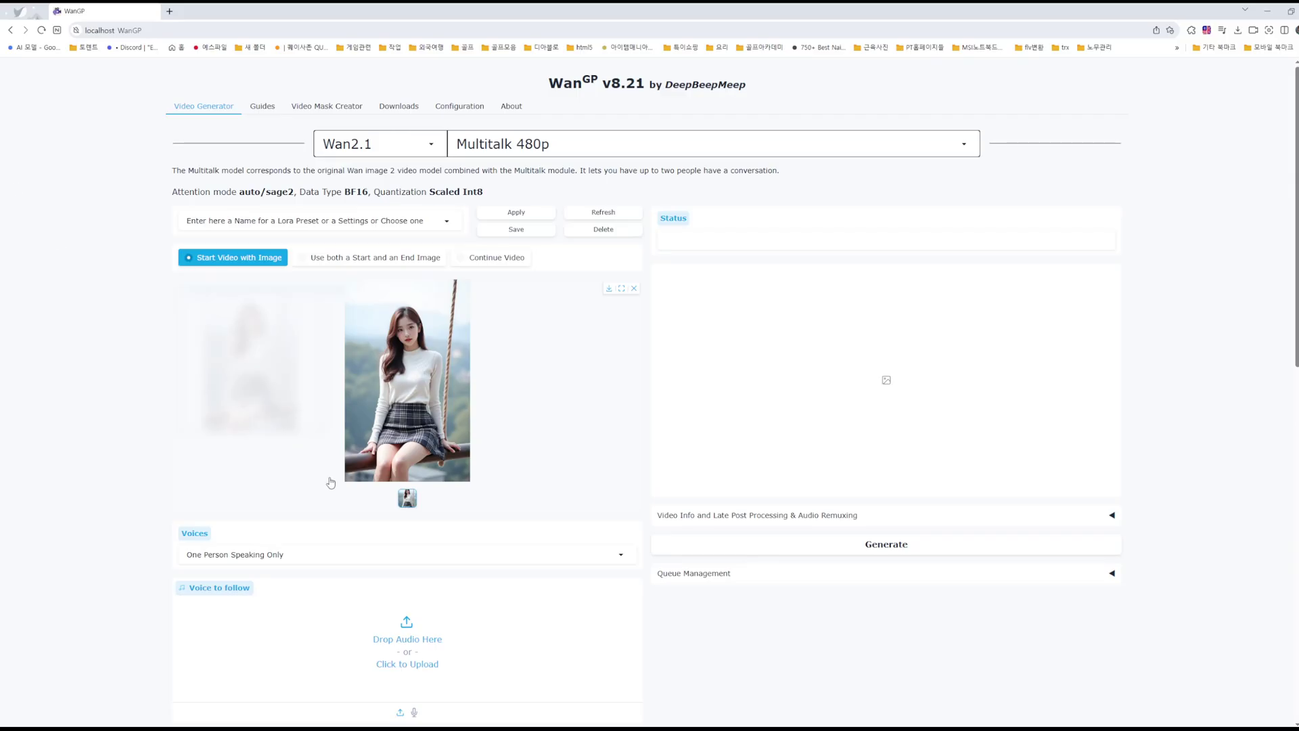
Step: Upload Speech_바가.mp3 from the 10. tts folder as the voice to follow
scroll(311, 468, "down", 3)
left_click(414, 455)
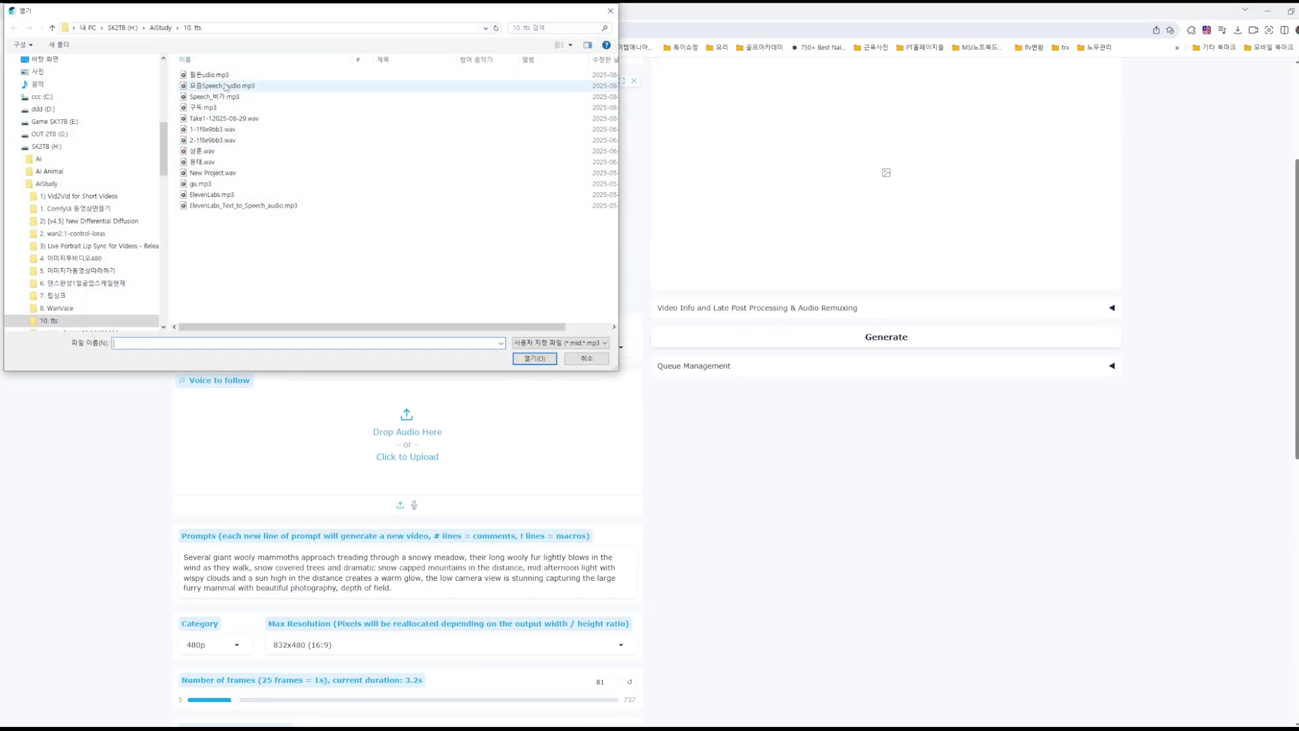
left_click(213, 96)
left_click(534, 357)
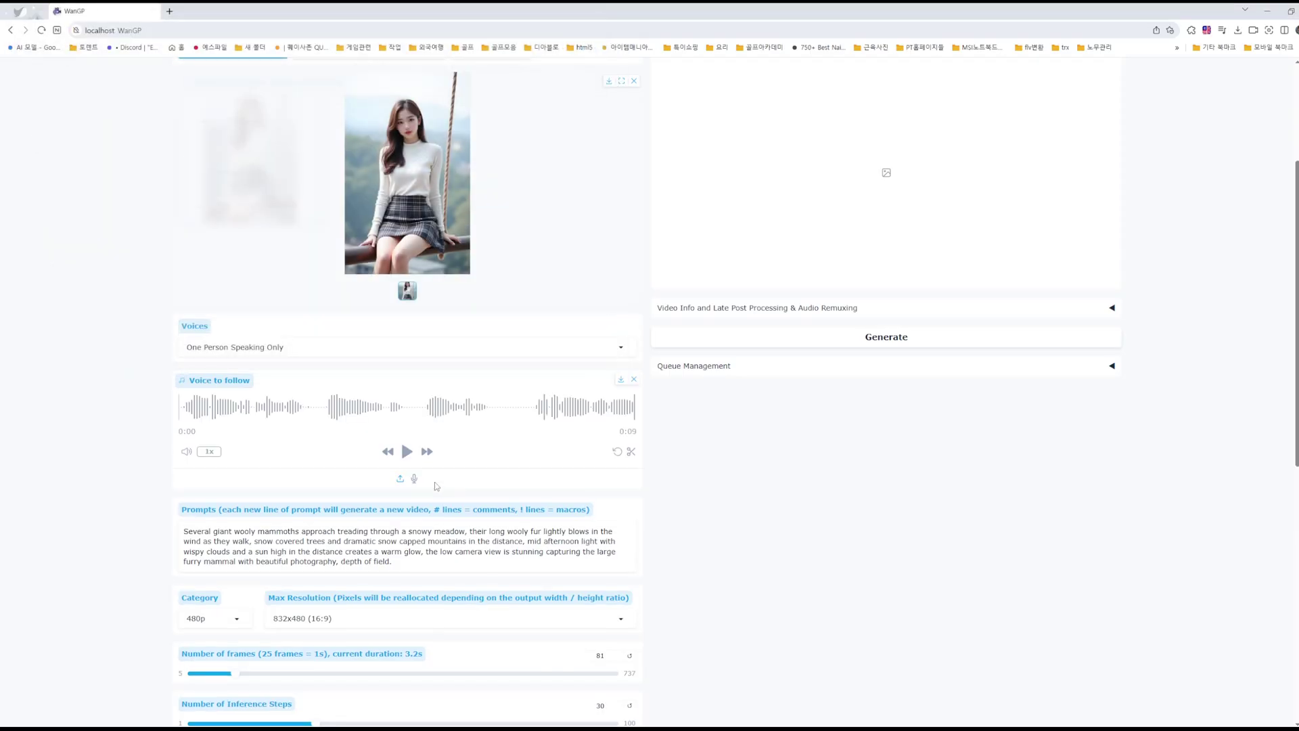
Step: Replace the sample prompt with "a woman talking" and set the max resolution to 480x832 (9:16)
scroll(353, 468, "down", 4)
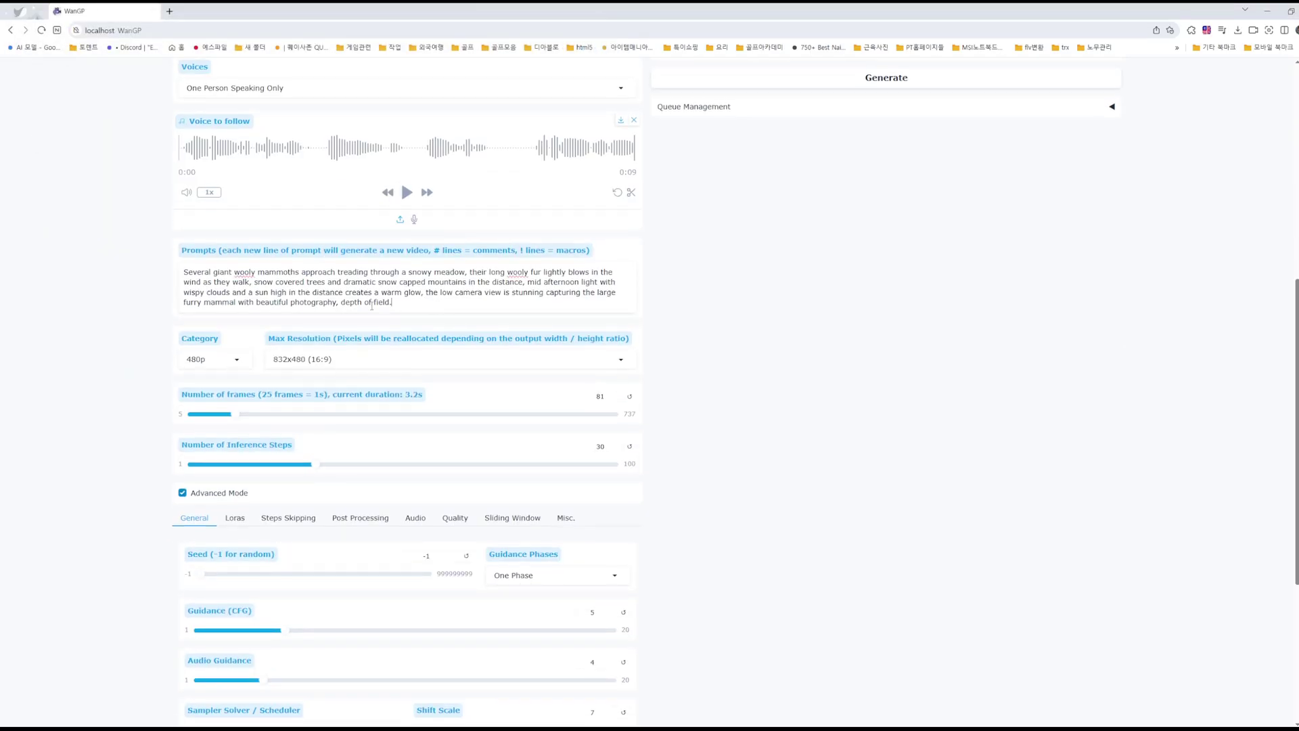
left_click_drag(398, 305, 86, 264)
type("a woman talking")
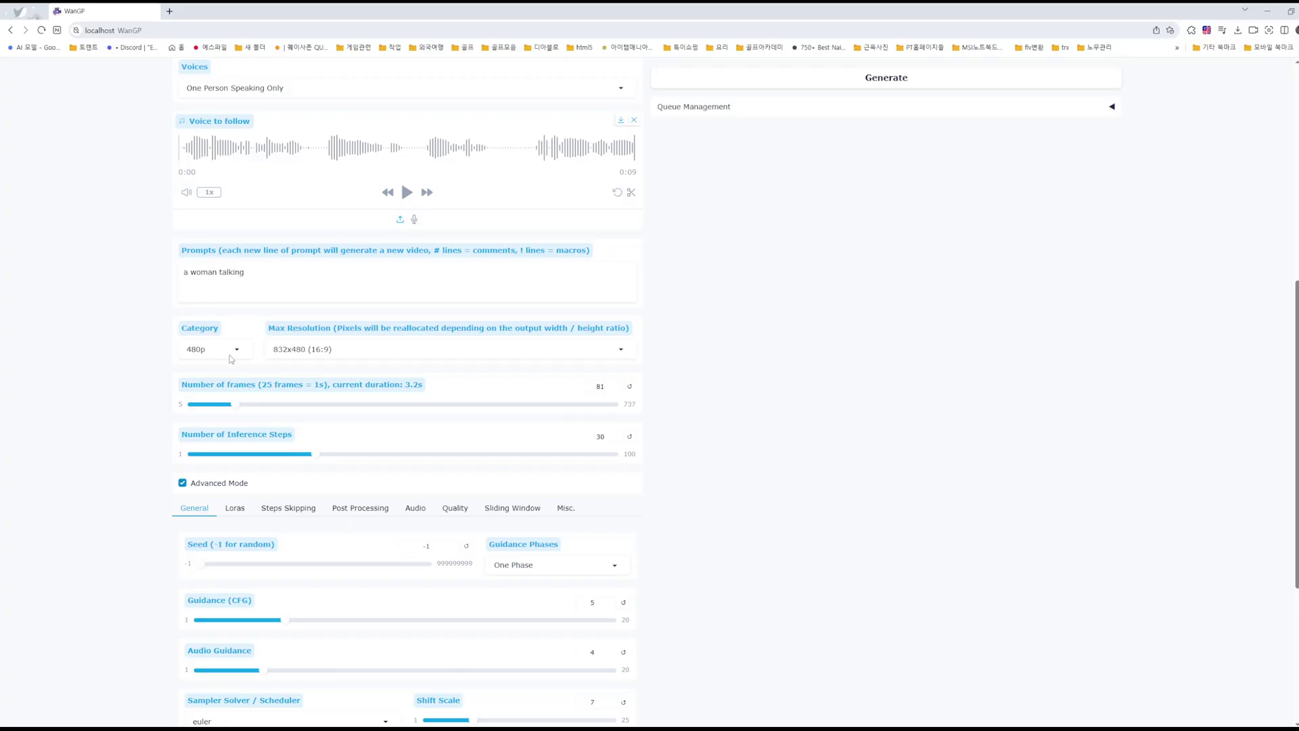
left_click(335, 349)
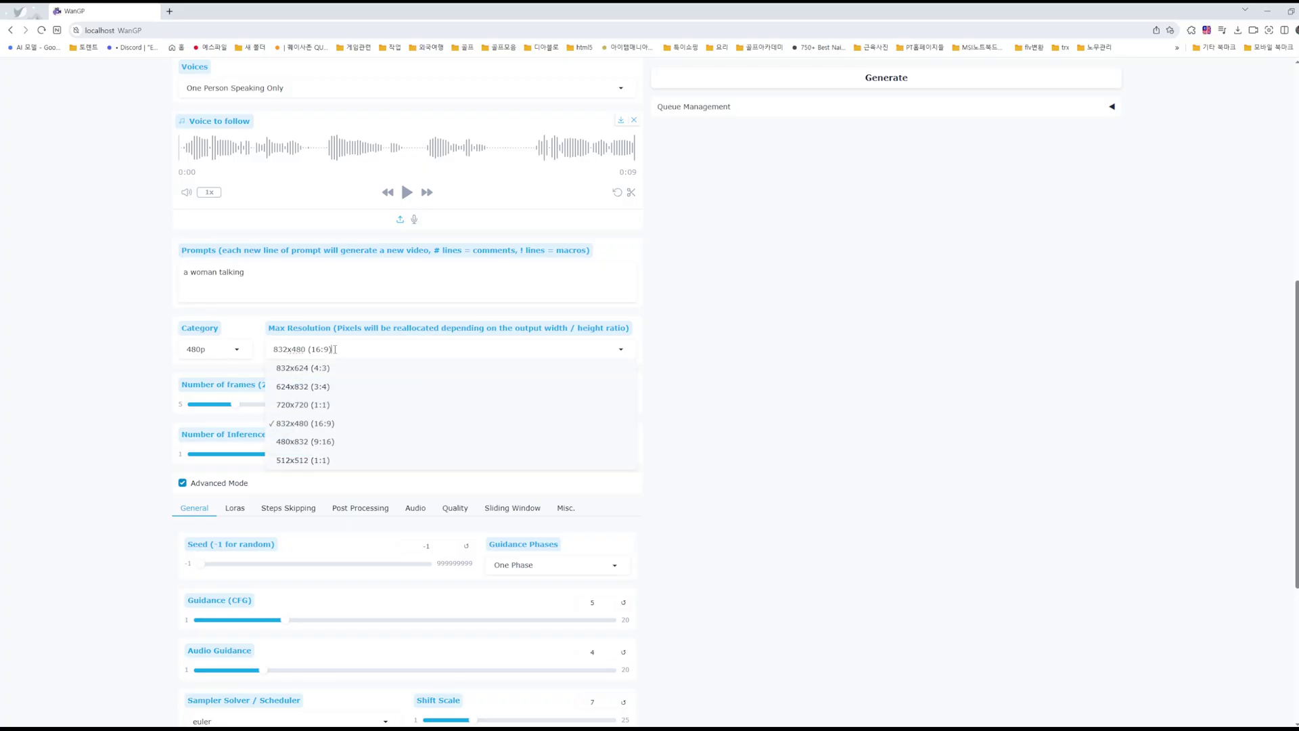
left_click(313, 445)
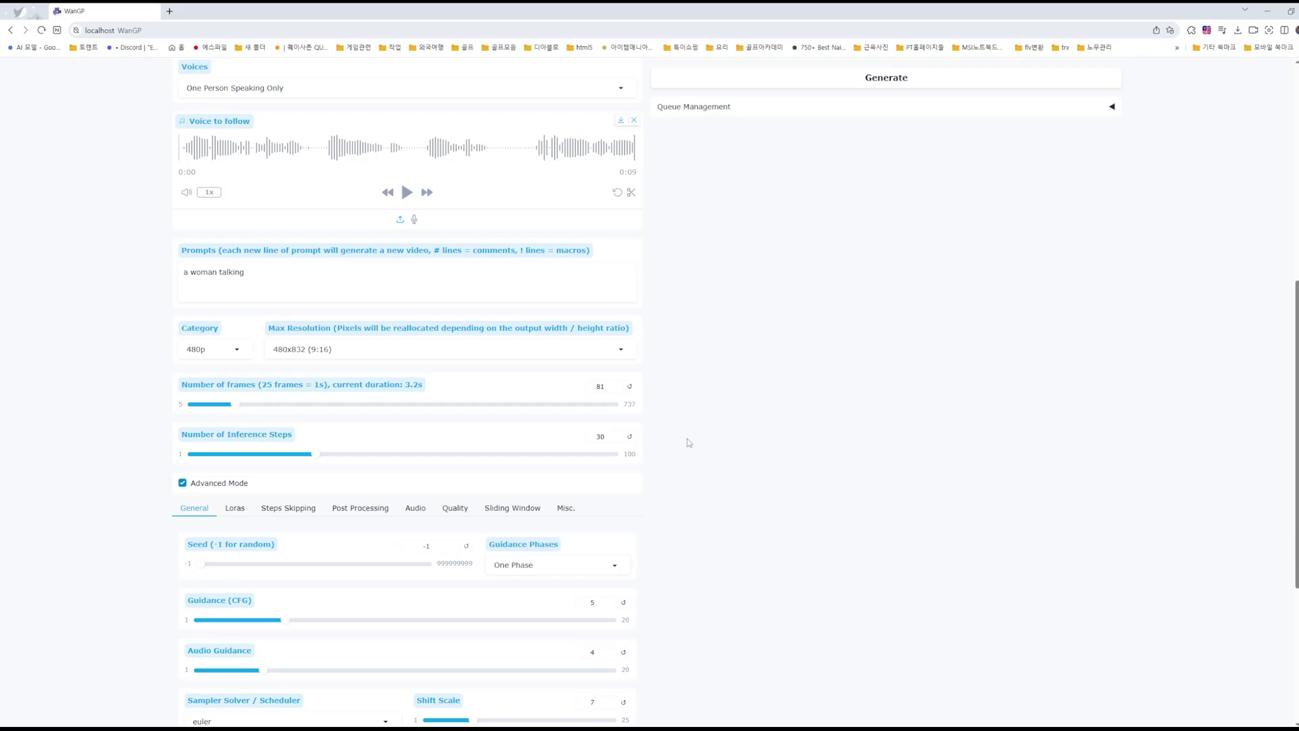
Step: Activate the Wan2.1_T2V_14B_FusionX_LoRA lora in the advanced settings, keeping Advanced Mode enabled
scroll(700, 460, "down", 3)
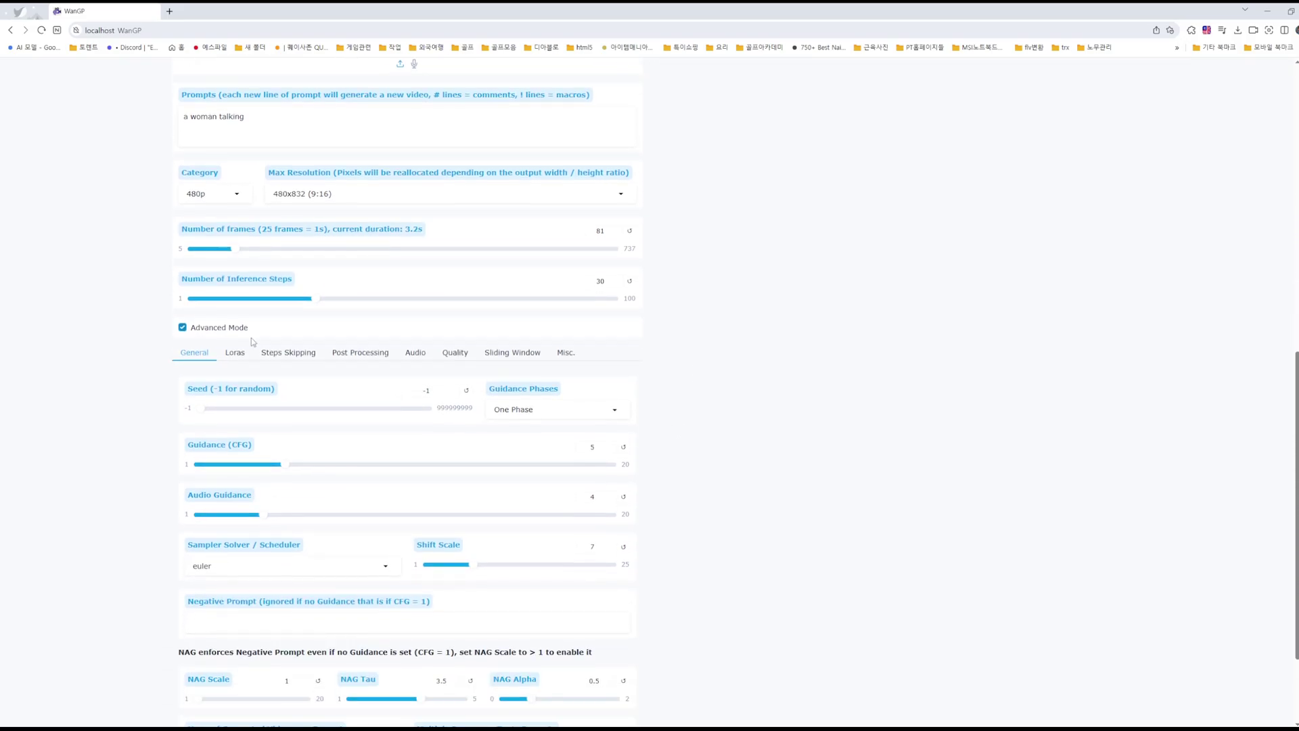
left_click(236, 354)
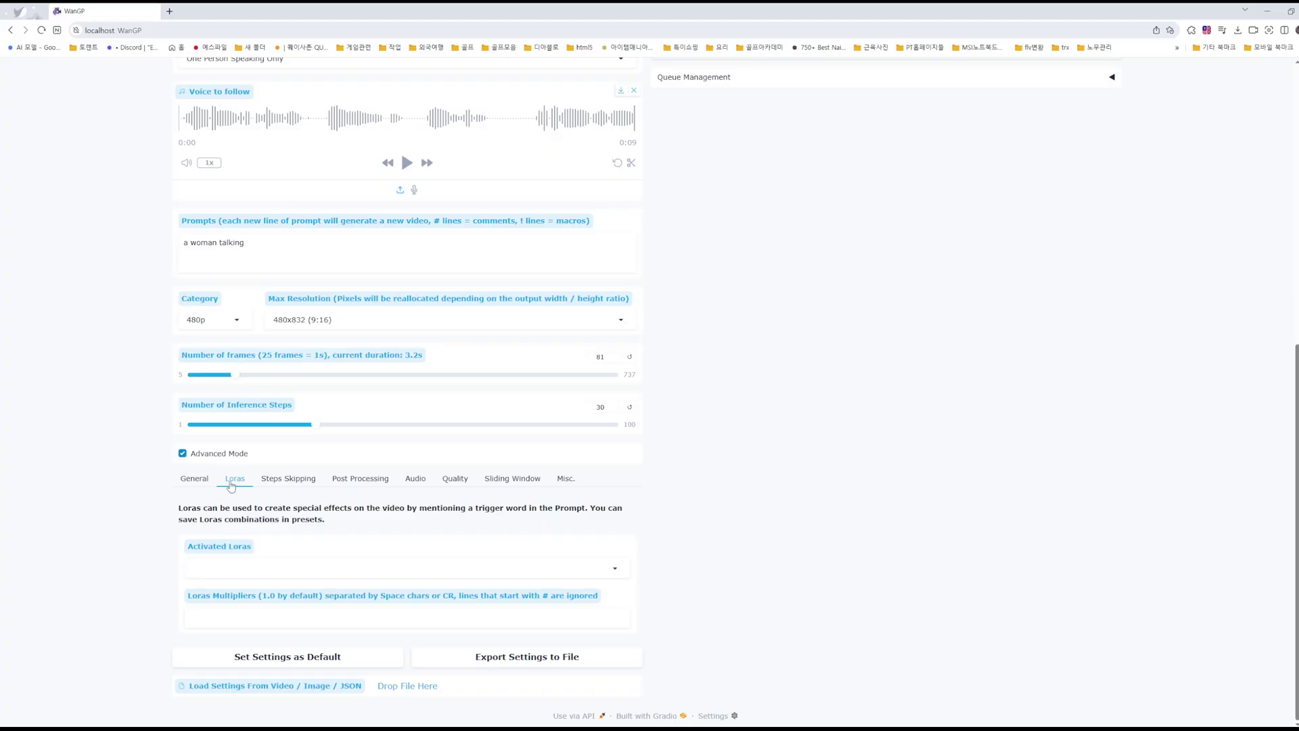
left_click(182, 453)
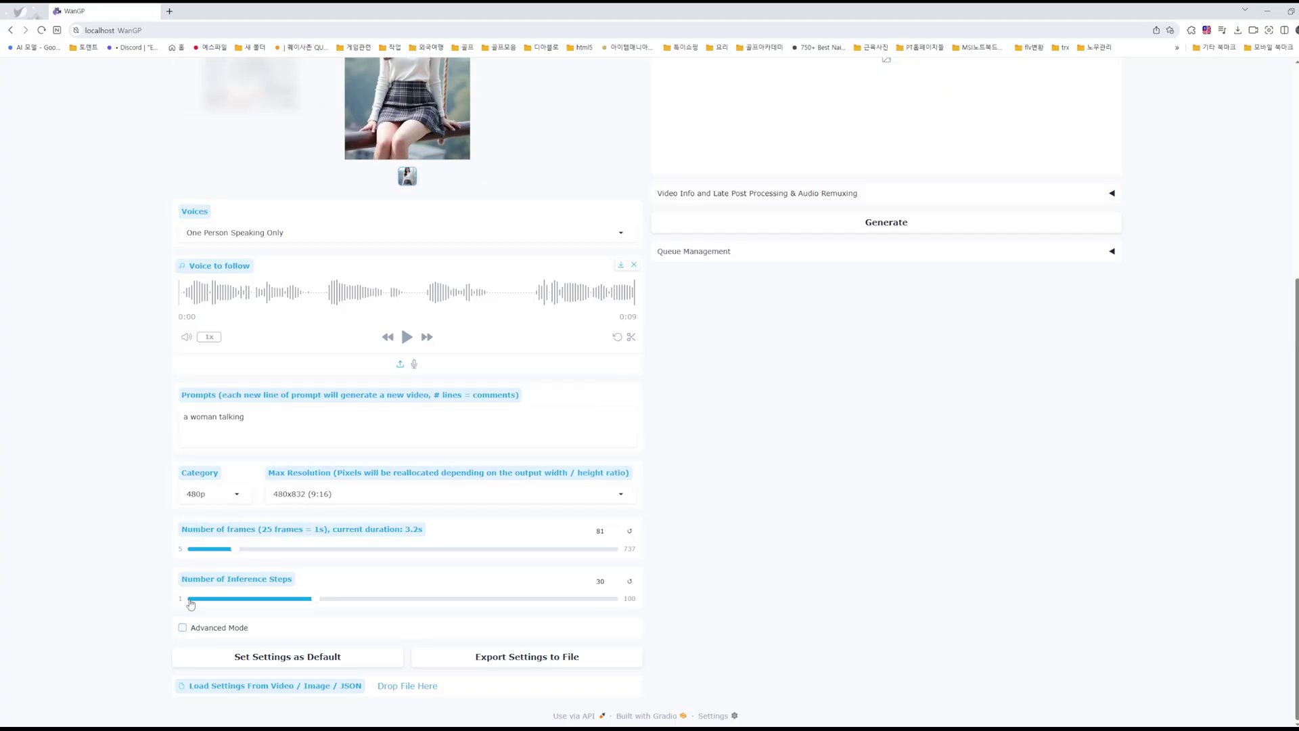
left_click(180, 631)
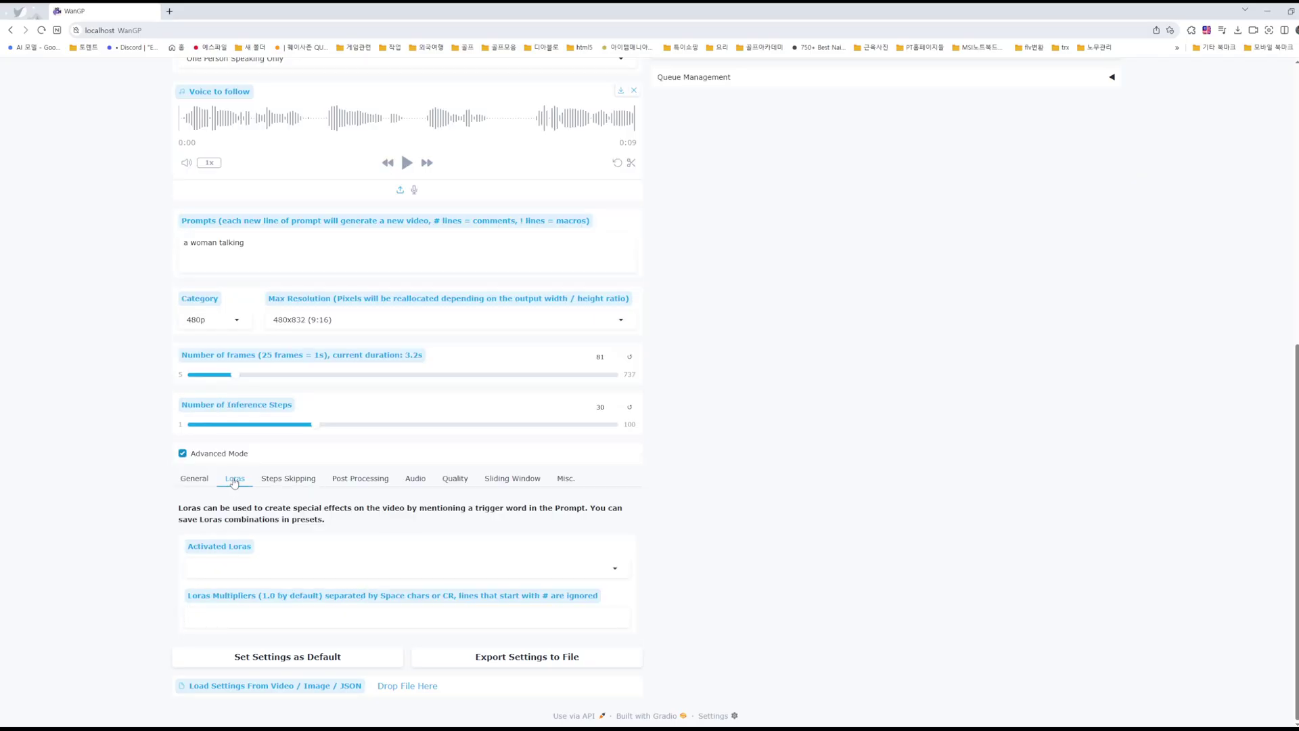
left_click(616, 572)
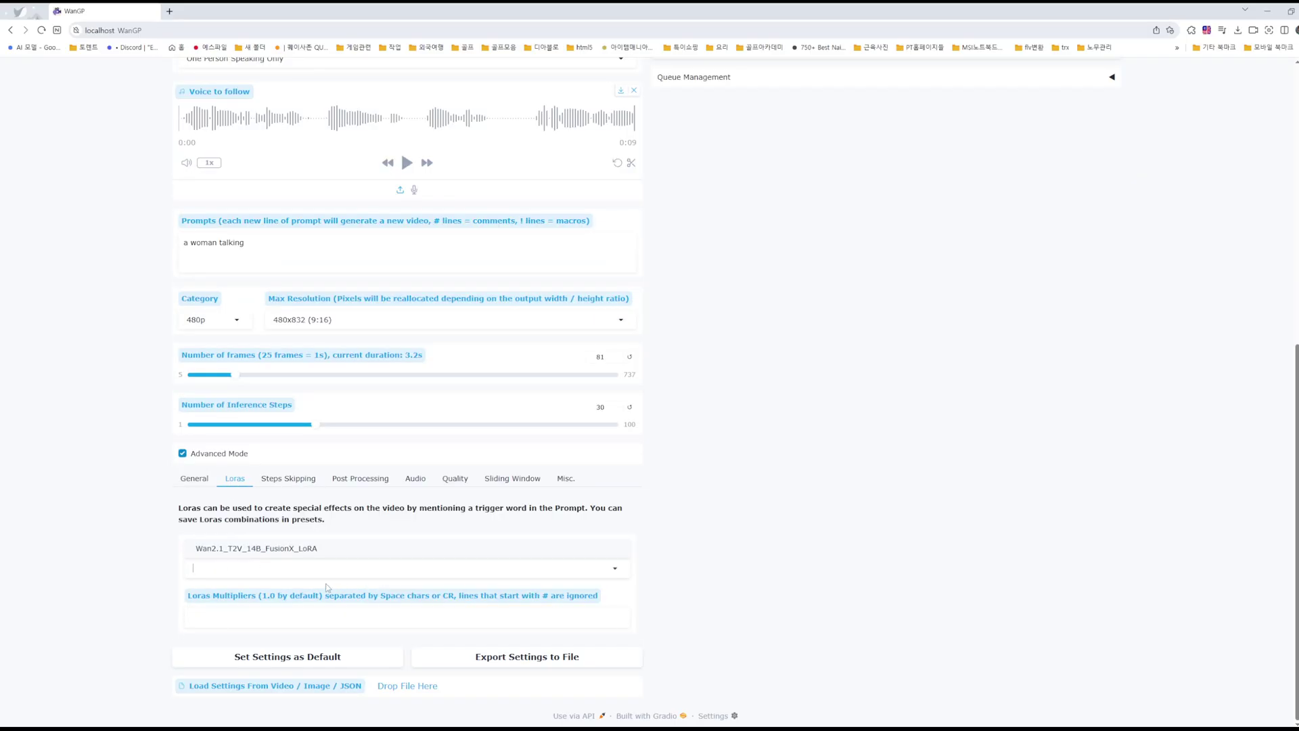
left_click(264, 553)
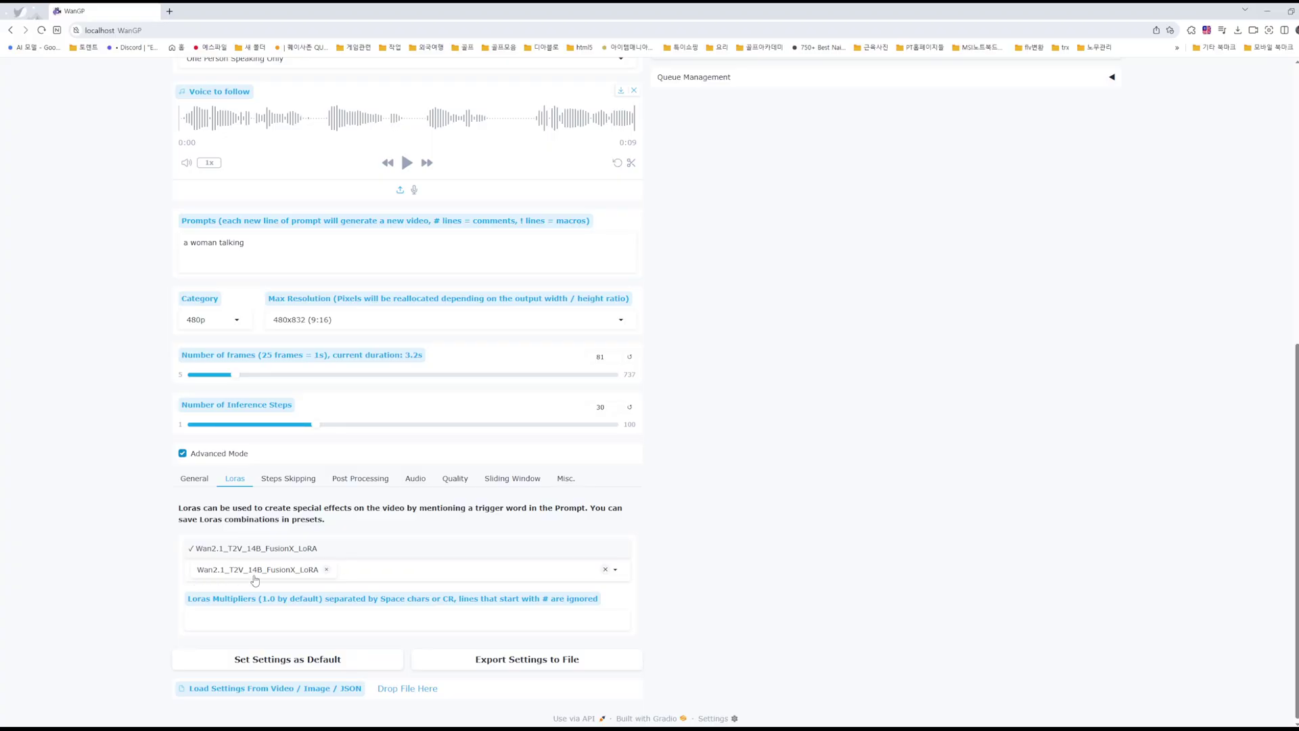
left_click(150, 574)
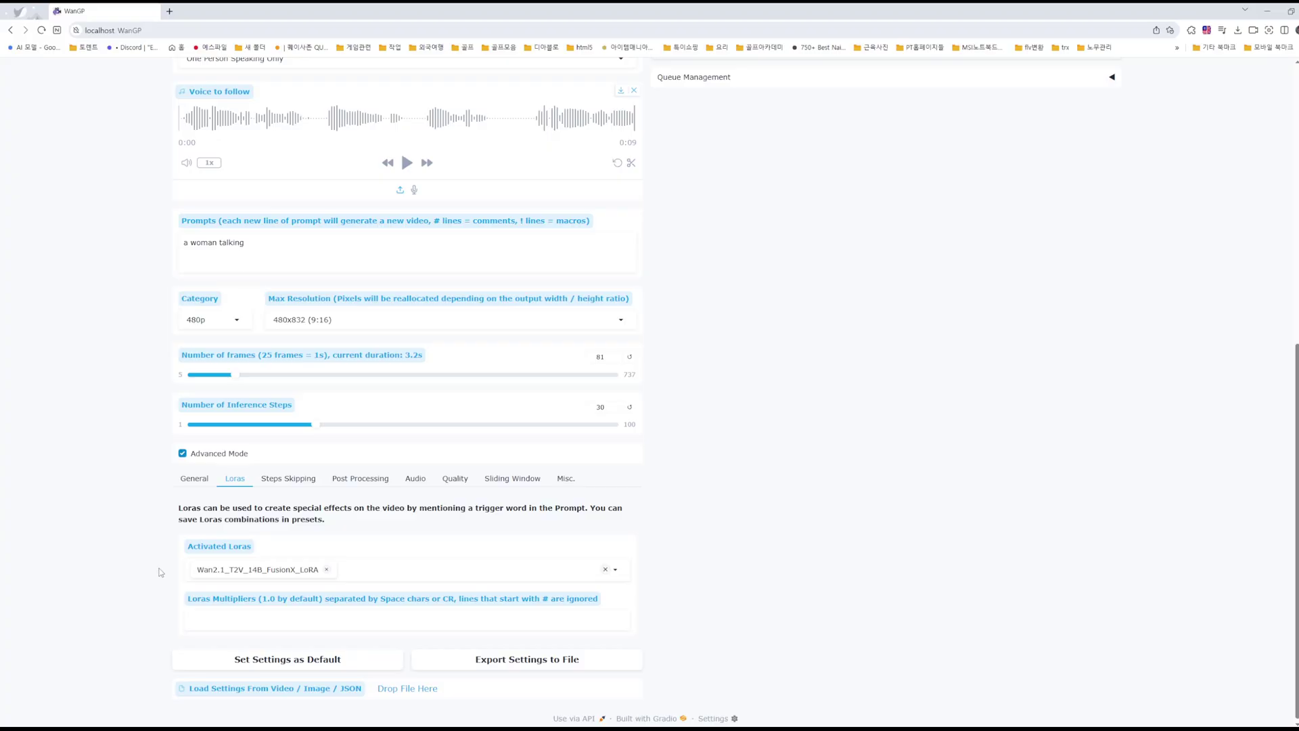
Step: Set the generation seed to 45 and keep the guidance phases at One Phase
left_click(195, 479)
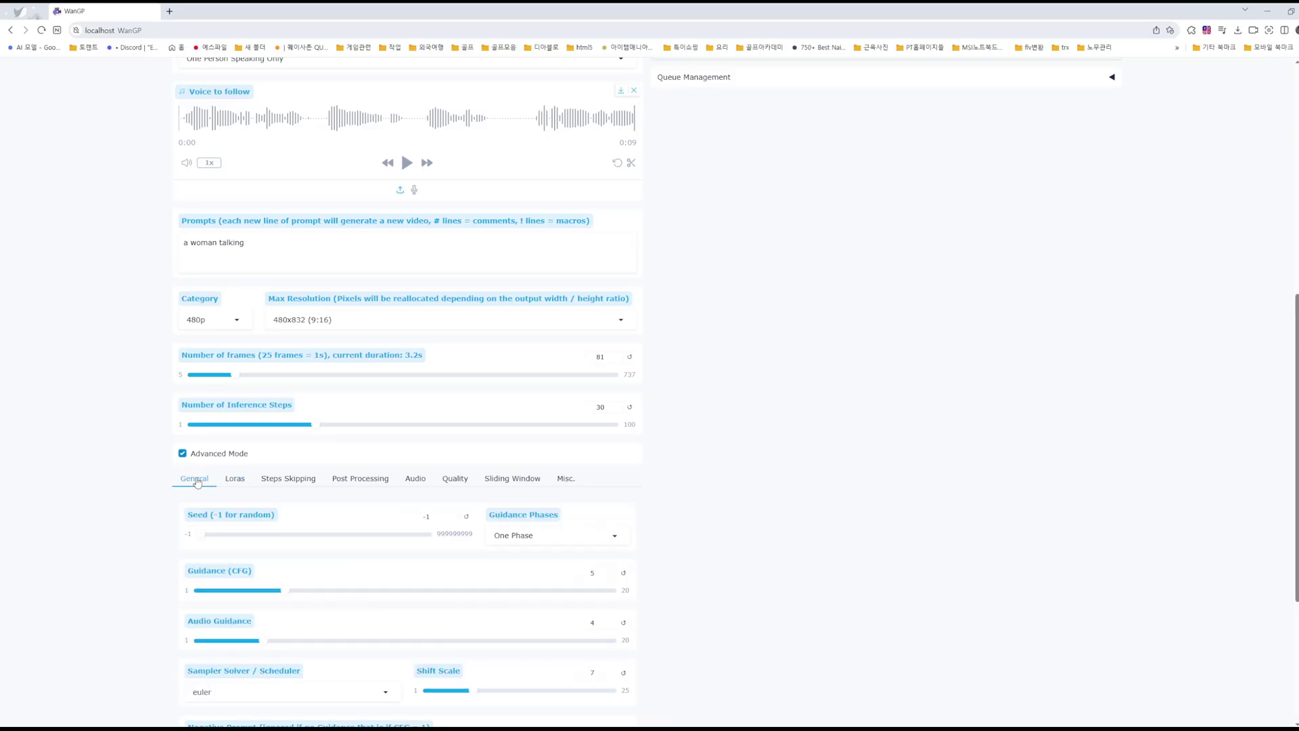
scroll(338, 412, "down", 3)
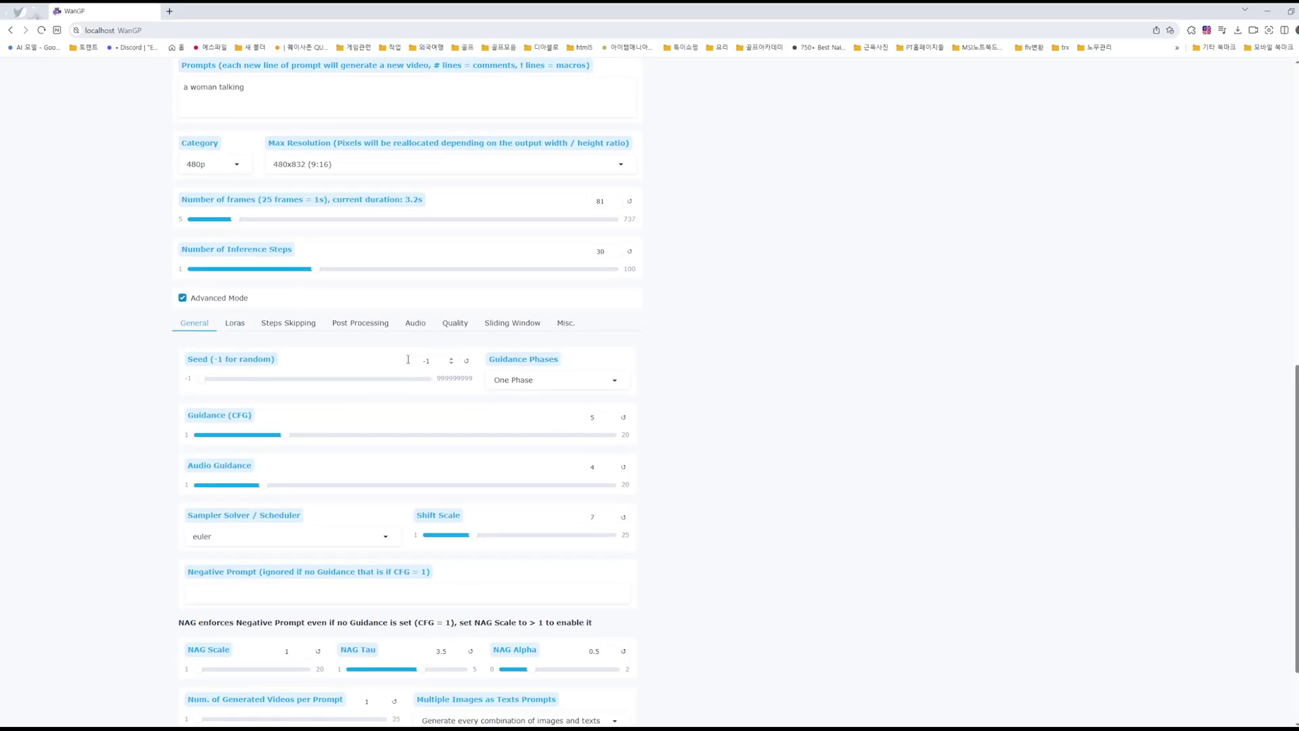
double_click(422, 361)
type("45")
left_click(720, 388)
left_click(563, 381)
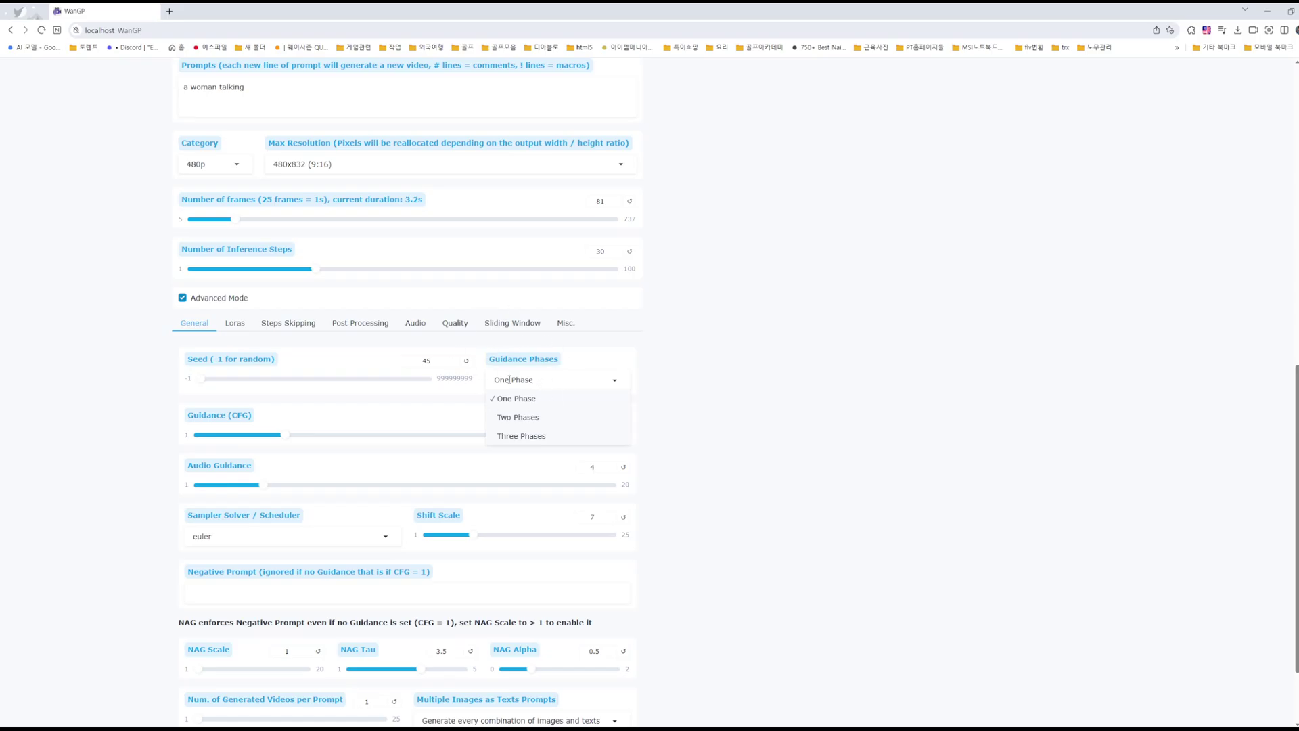
left_click(690, 409)
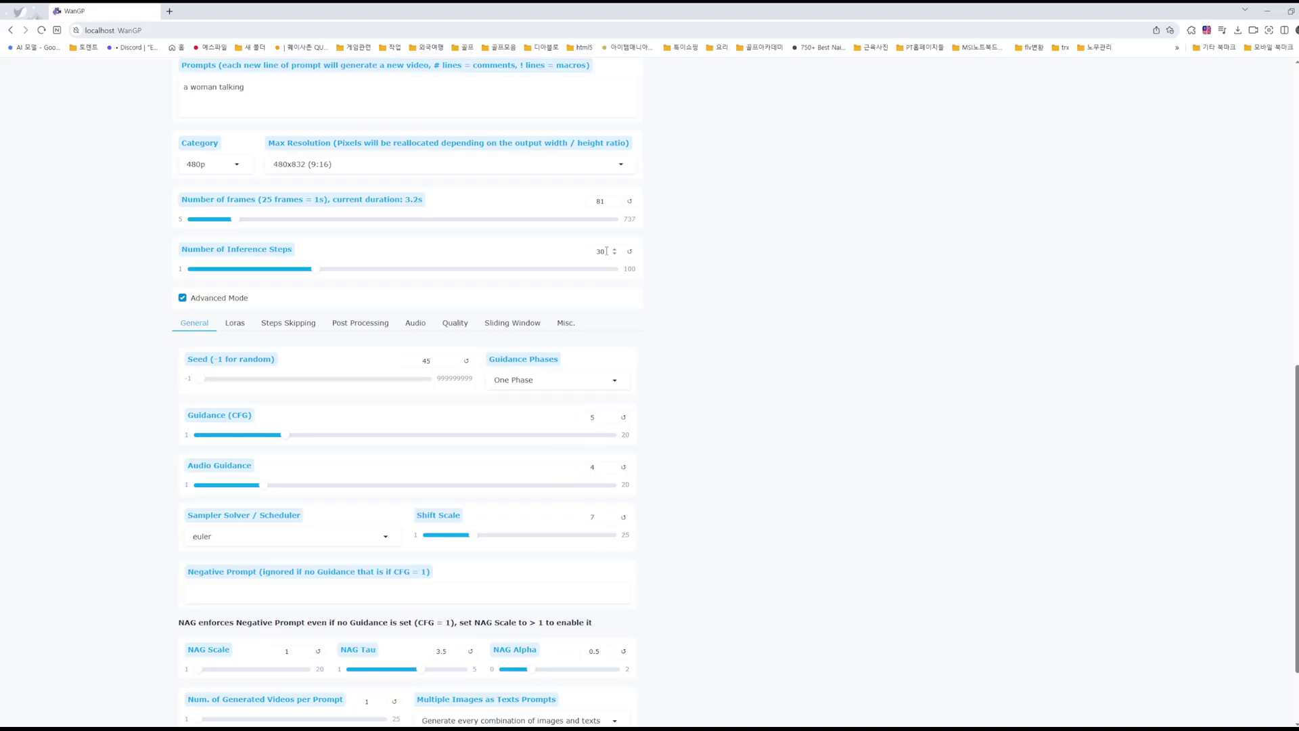
left_click_drag(622, 263, 625, 266)
left_click_drag(615, 401, 609, 433)
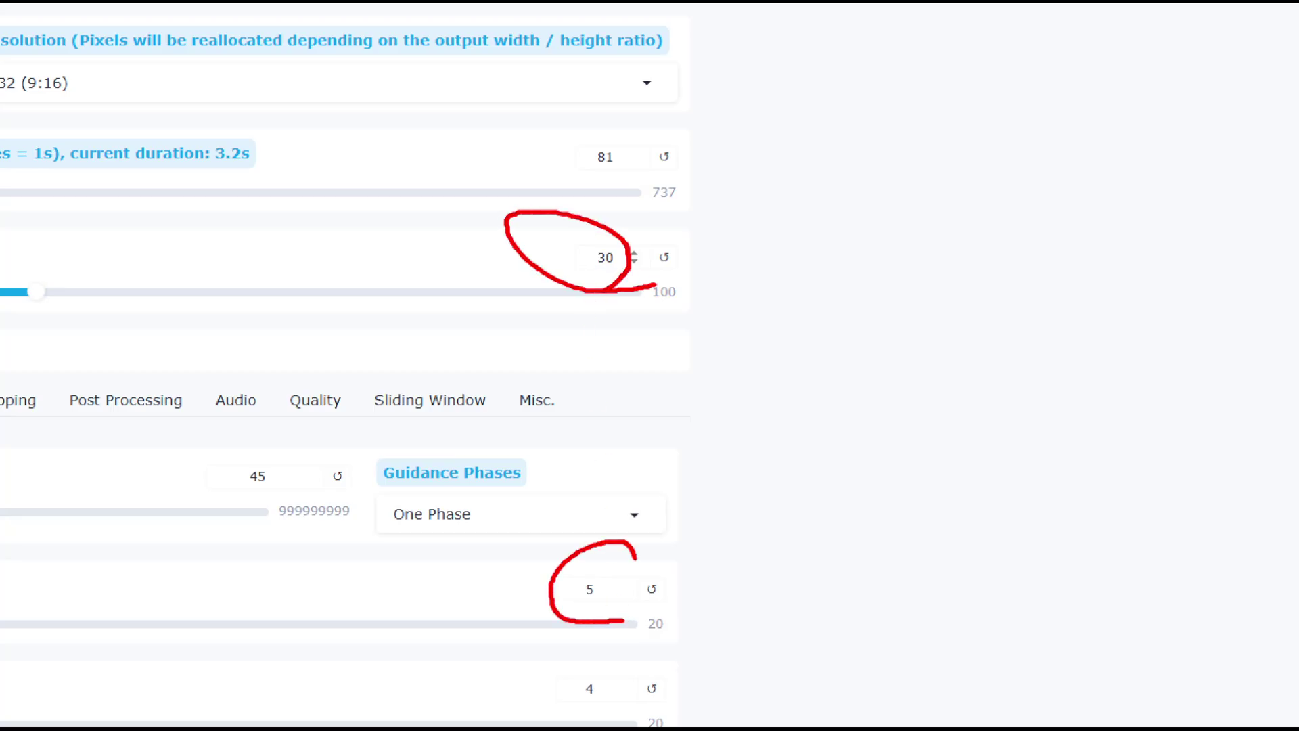
mouse_move(607, 705)
left_mouse_down()
mouse_move(641, 717)
mouse_move(690, 678)
left_mouse_up()
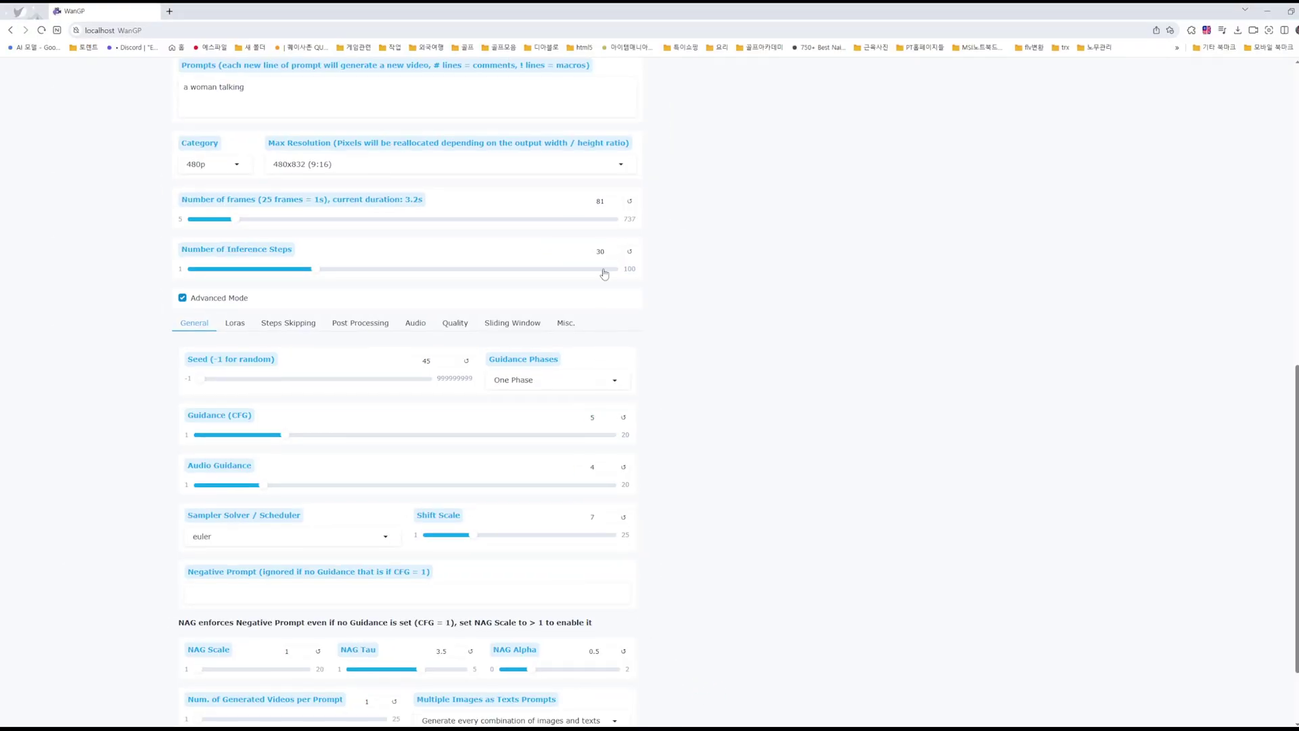
Step: Set the number of inference steps to 8
double_click(601, 251)
scroll(705, 326, "down", 1)
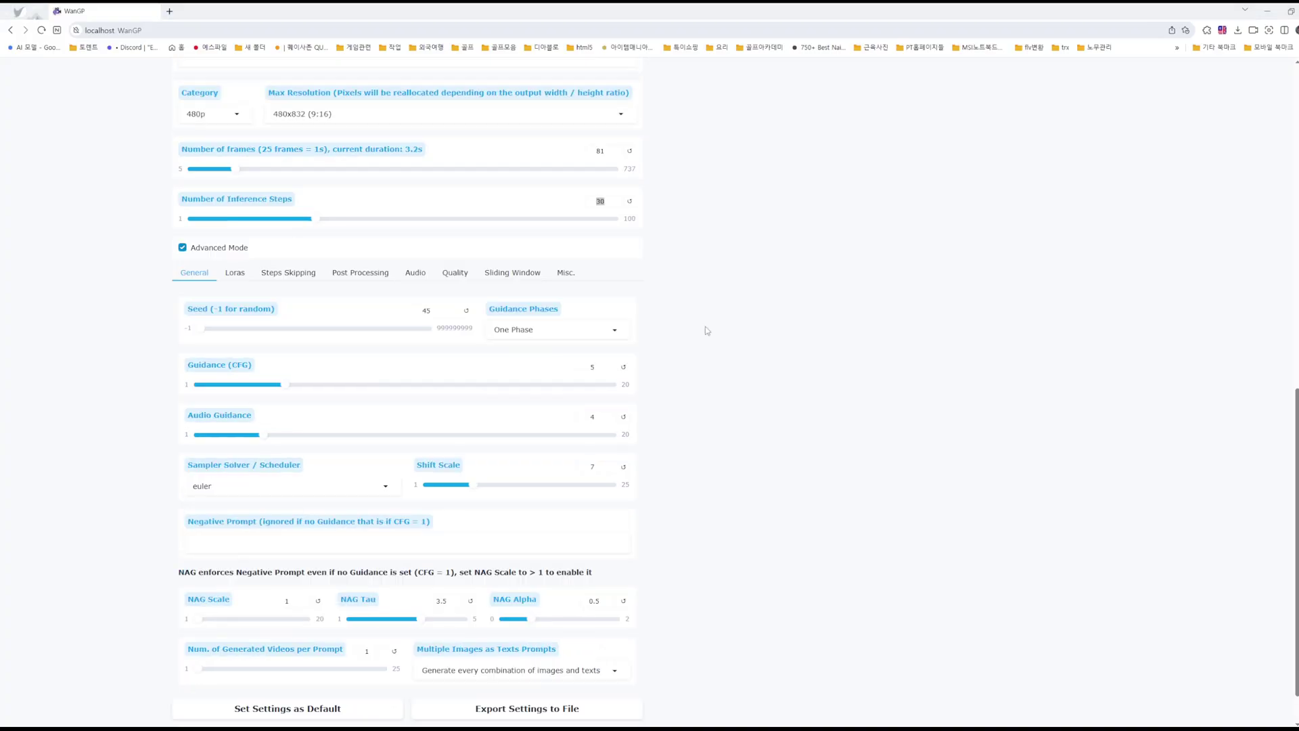
scroll(644, 366, "up", 3)
scroll(644, 365, "down", 1)
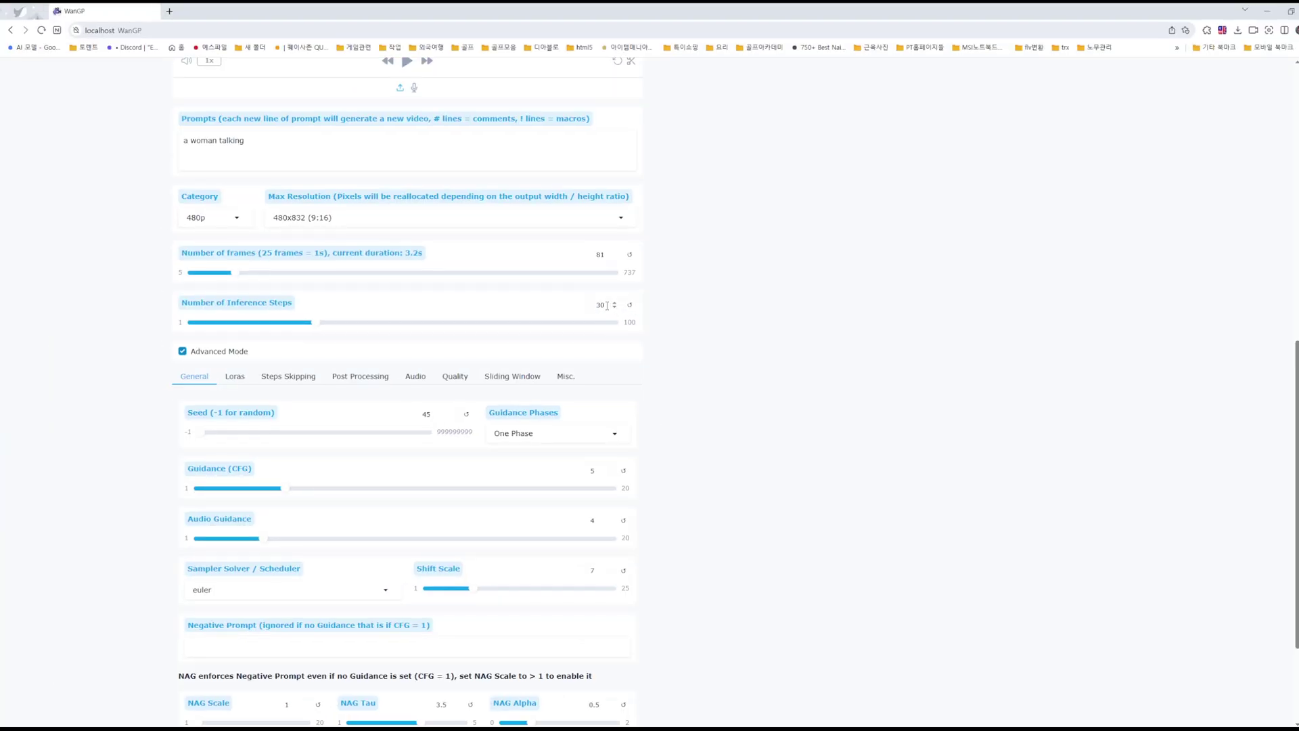
double_click(607, 305)
type("8")
left_click(693, 390)
Step: Set Guidance (CFG) to 1 and Shift Scale to 2 in the general advanced settings
scroll(548, 424, "down", 2)
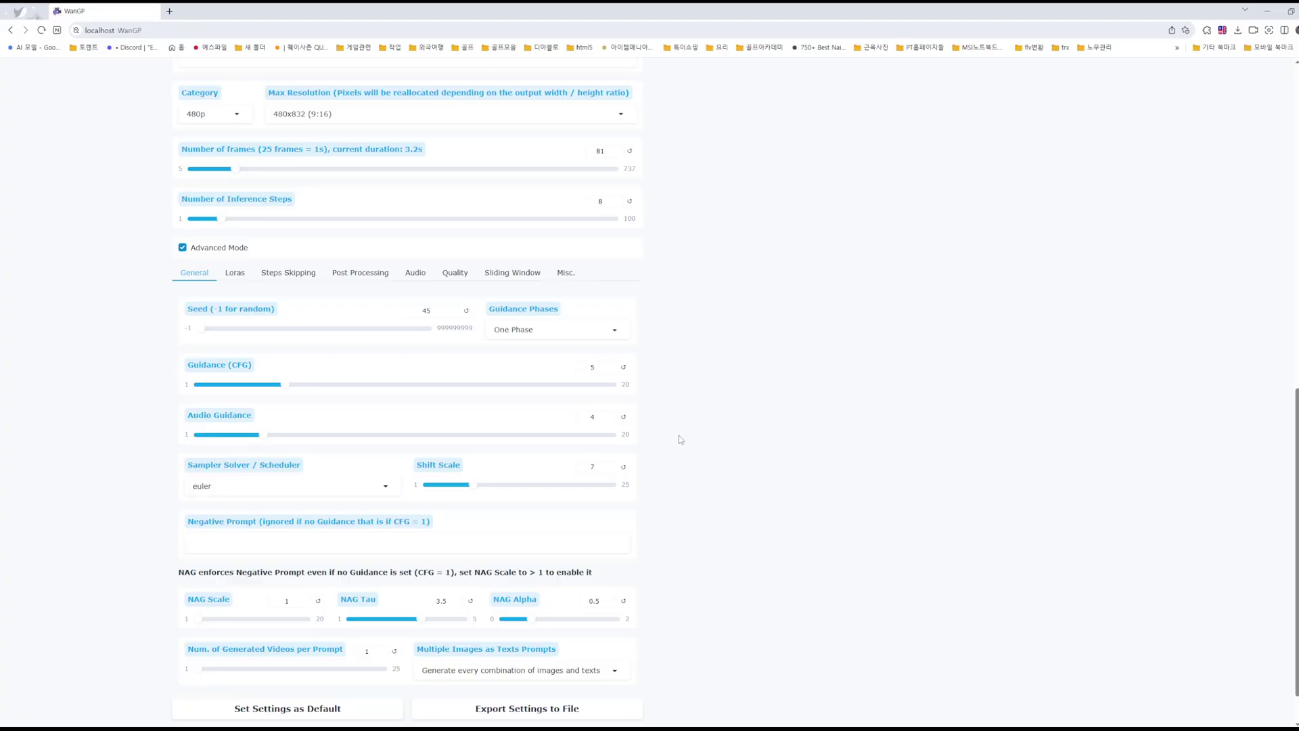
left_click_drag(598, 370, 575, 367)
type("1")
left_click(597, 417)
left_click(594, 467)
type("2")
left_click(723, 465)
scroll(722, 468, "up", 1)
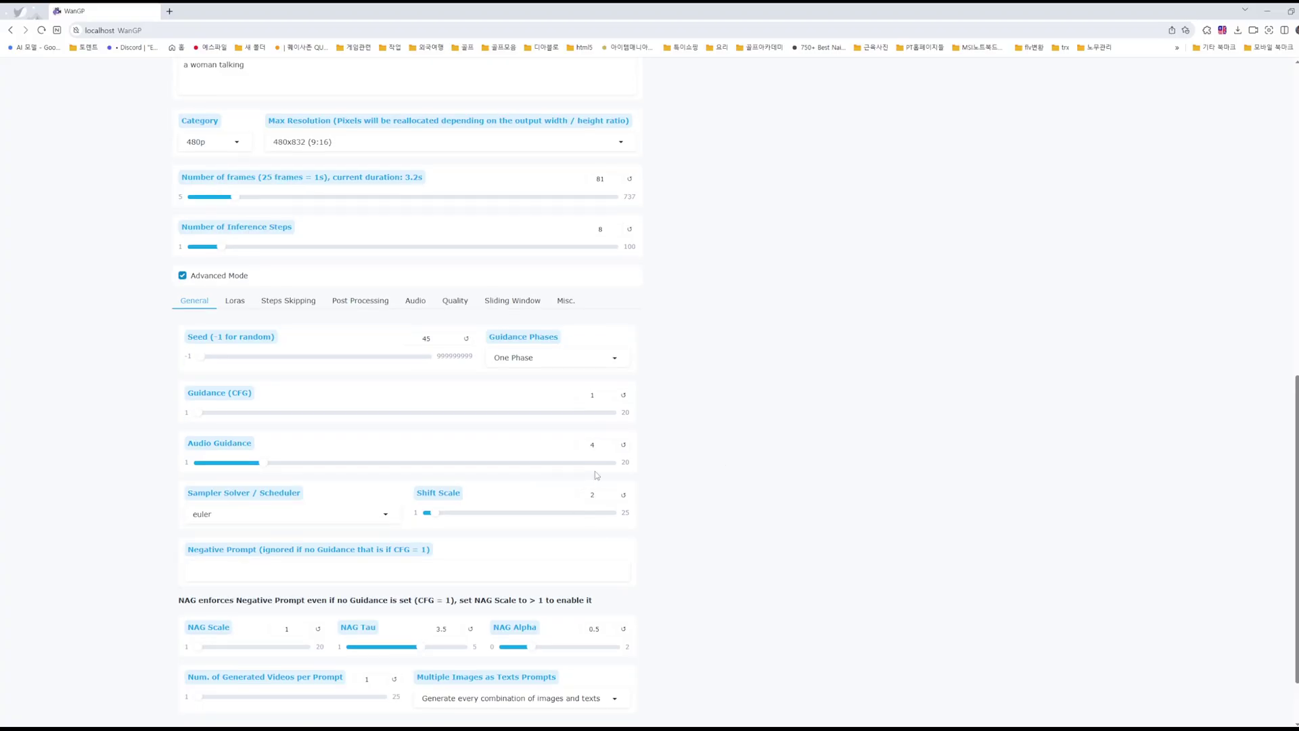
scroll(581, 412, "down", 1)
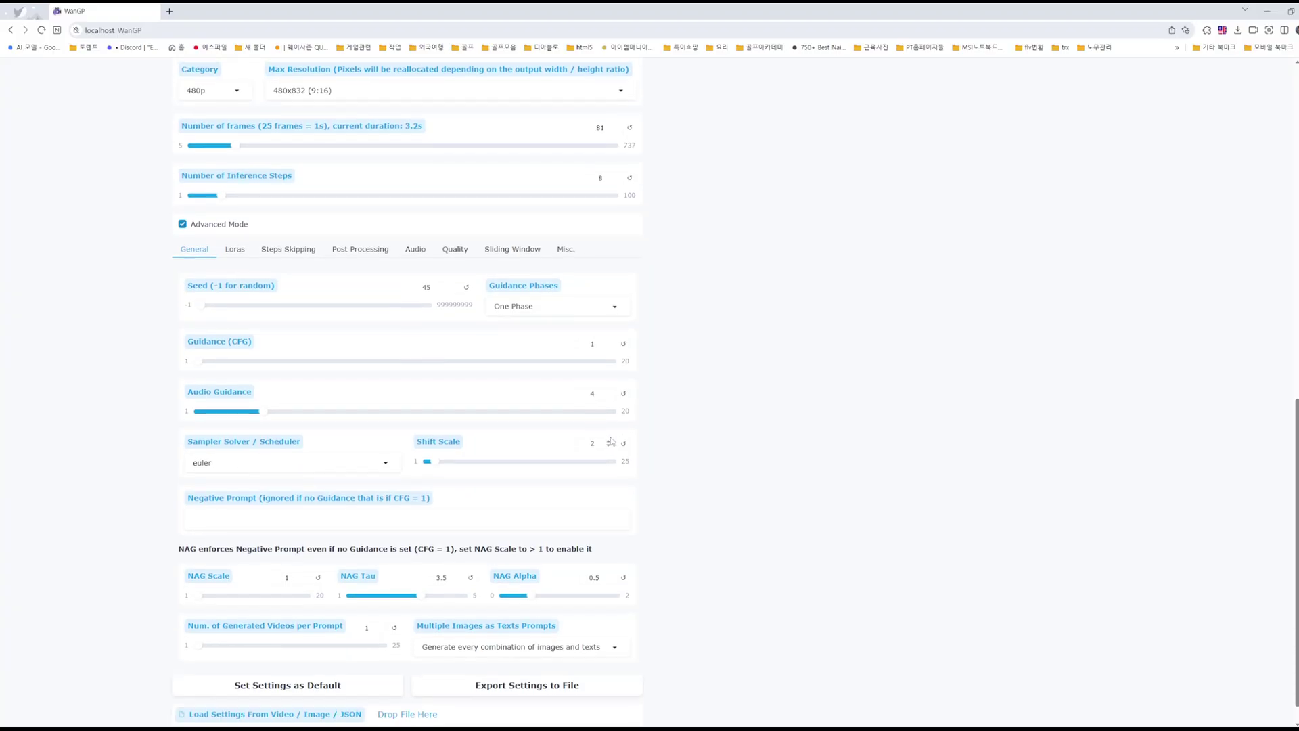
Step: Open the built-in Loras guide and find the usage section for the FusioniX (or FusionX) Lora
scroll(574, 423, "up", 15)
left_click(265, 110)
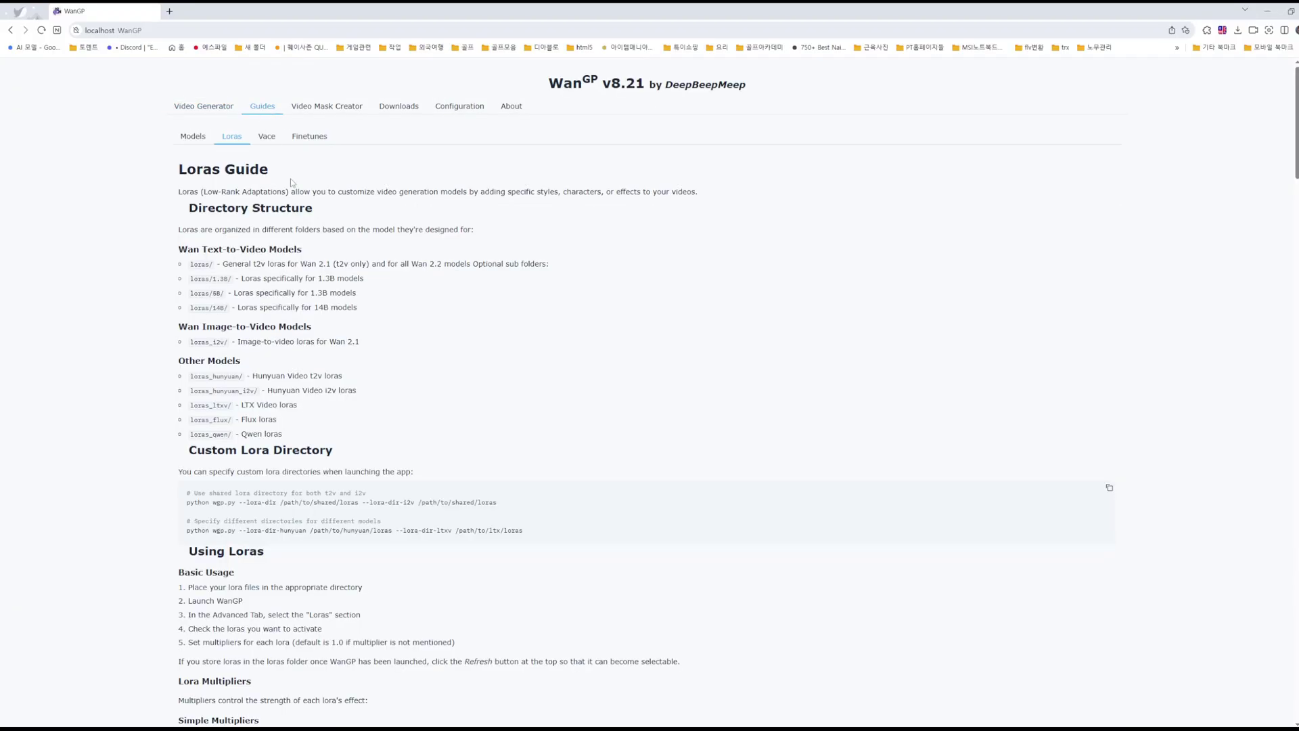
left_click(198, 142)
left_click(232, 143)
left_click(267, 141)
left_click(308, 138)
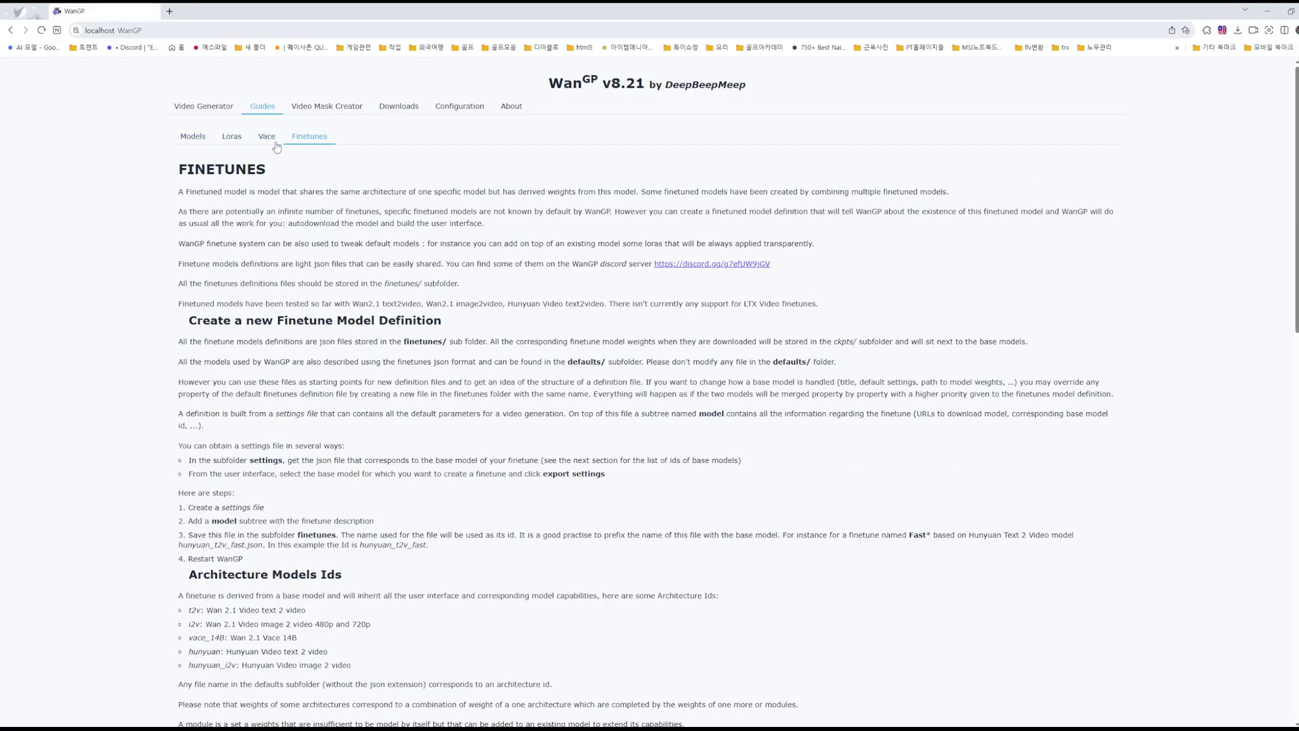
left_click(231, 137)
scroll(298, 414, "down", 5)
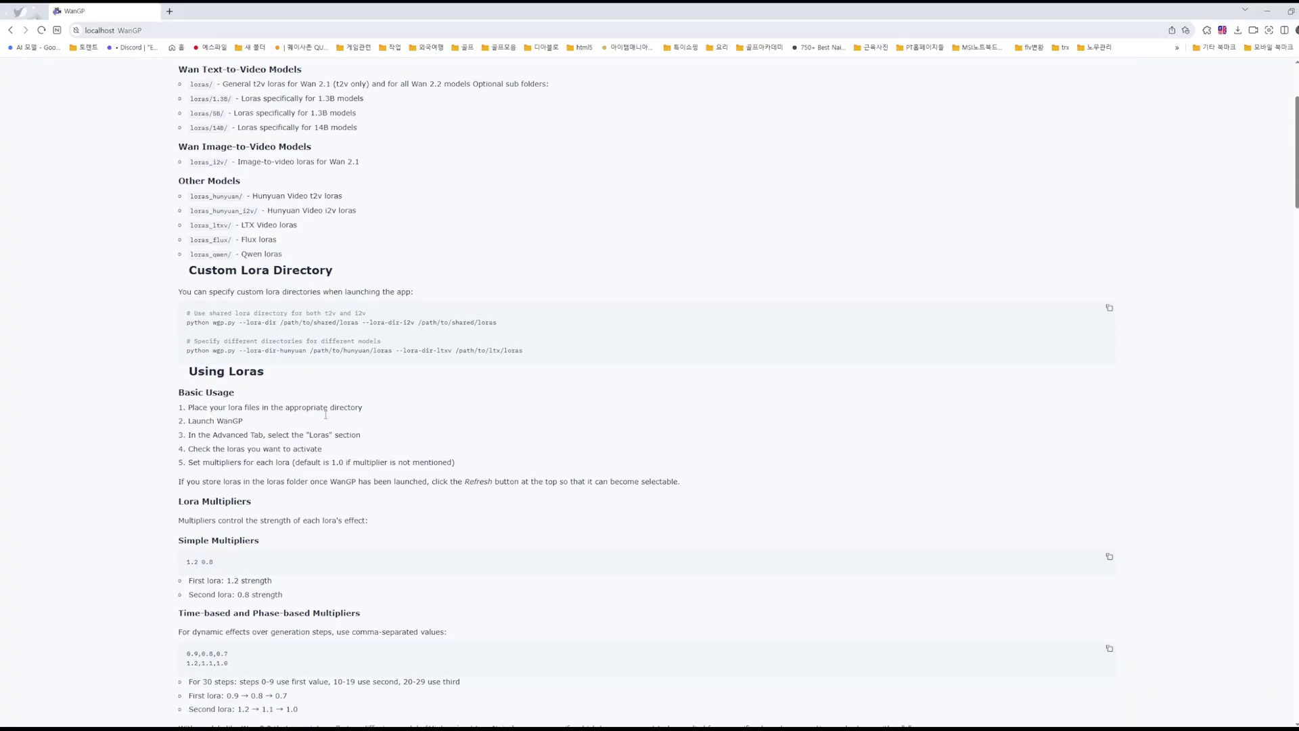
scroll(298, 416, "down", 15)
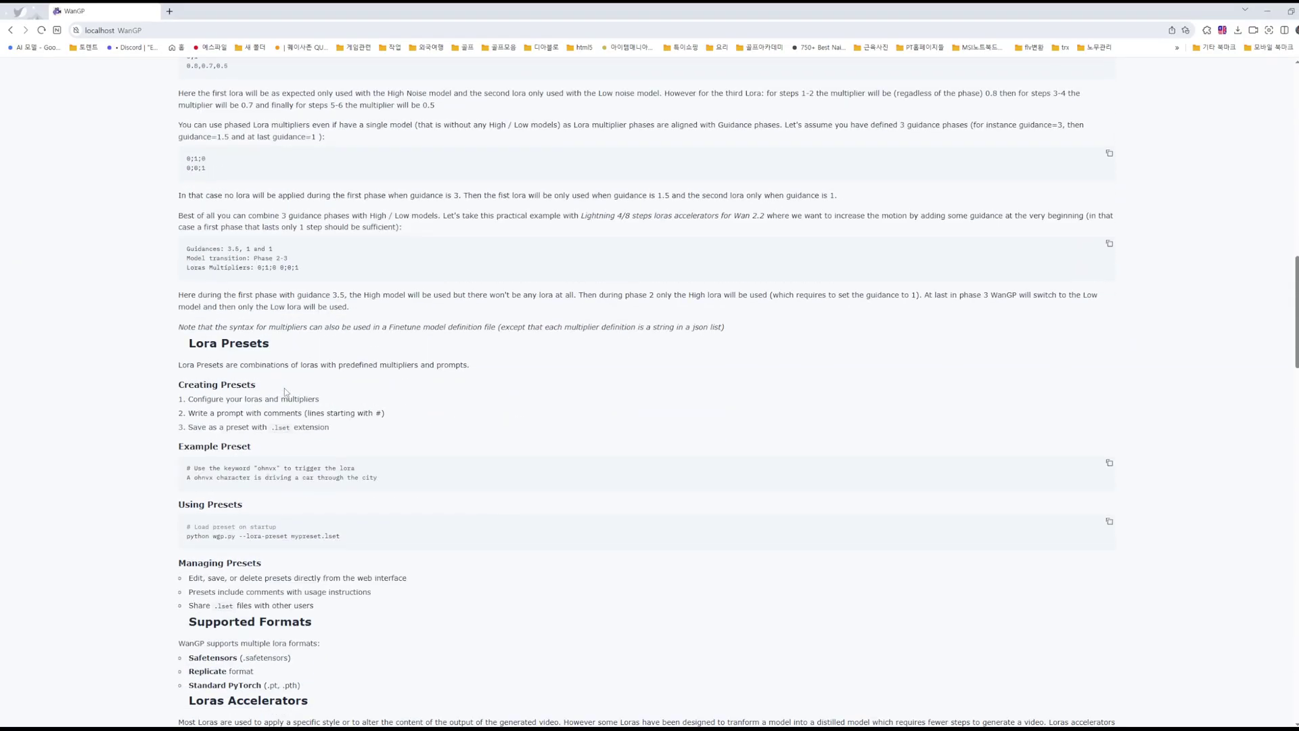
scroll(285, 387, "down", 5)
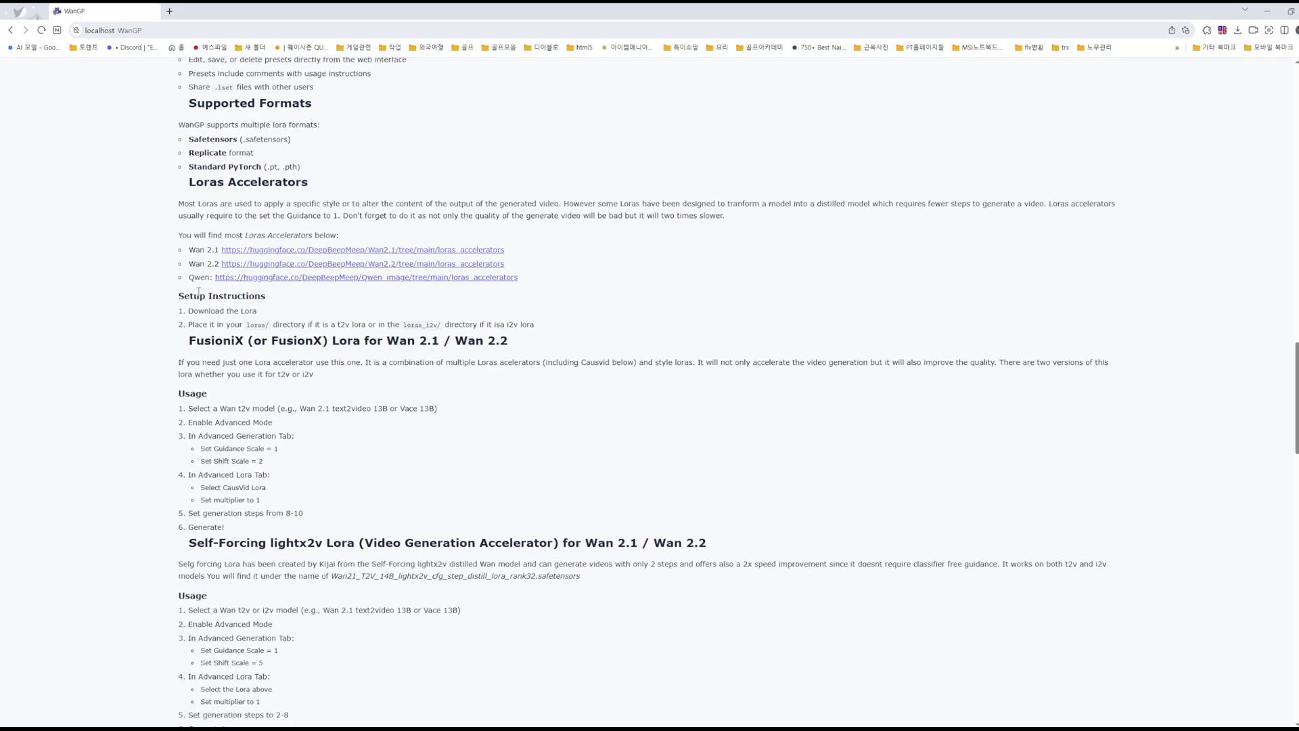
scroll(259, 328, "down", 2)
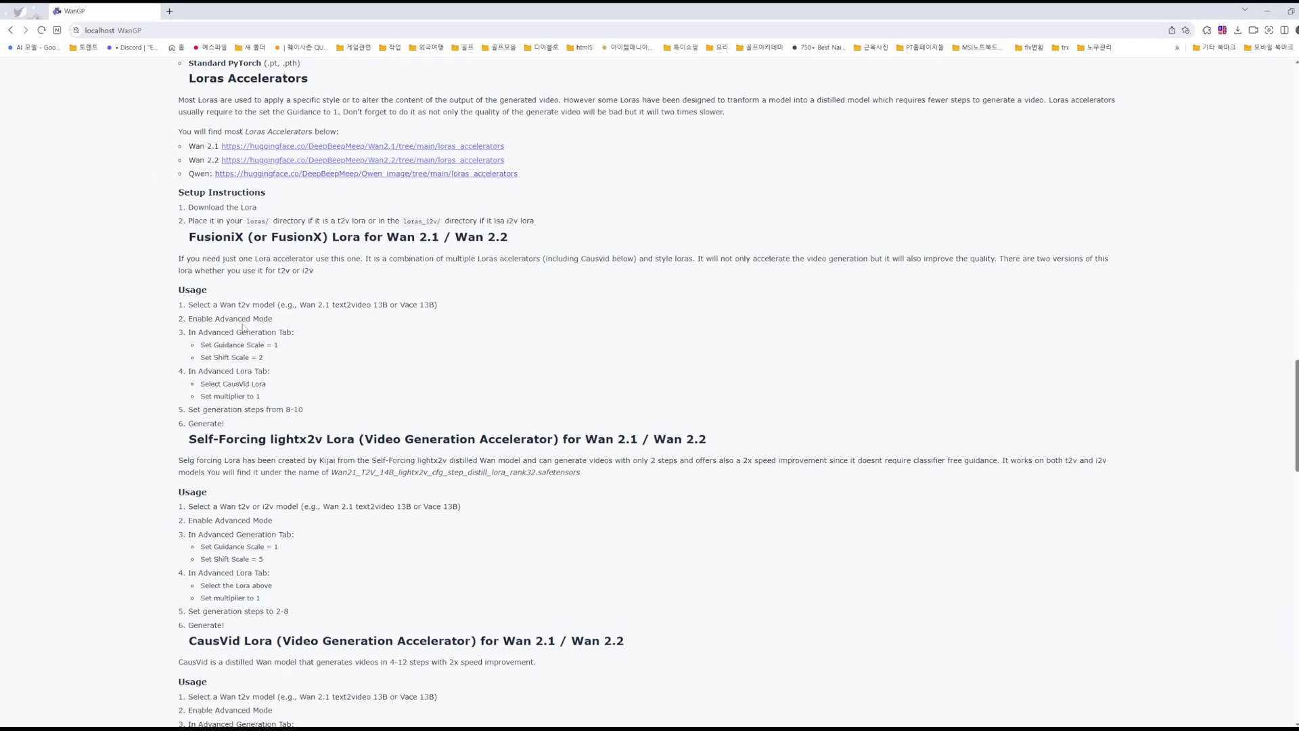
Step: Examine the FusioniX usage instructions for guidance scale, shift scale, lora multiplier and generation steps
left_click_drag(180, 291, 291, 412)
left_click(282, 354)
mouse_move(279, 345)
left_mouse_down()
mouse_move(262, 345)
mouse_move(274, 345)
left_mouse_up()
left_click(269, 383)
left_click_drag(267, 397, 241, 384)
left_click_drag(306, 410, 291, 613)
left_click(226, 419)
left_click_drag(260, 397, 200, 396)
Step: Return to the video generator and check the inference steps, guidance, shift scale and sampler solver options against the guide
scroll(224, 182, "up", 20)
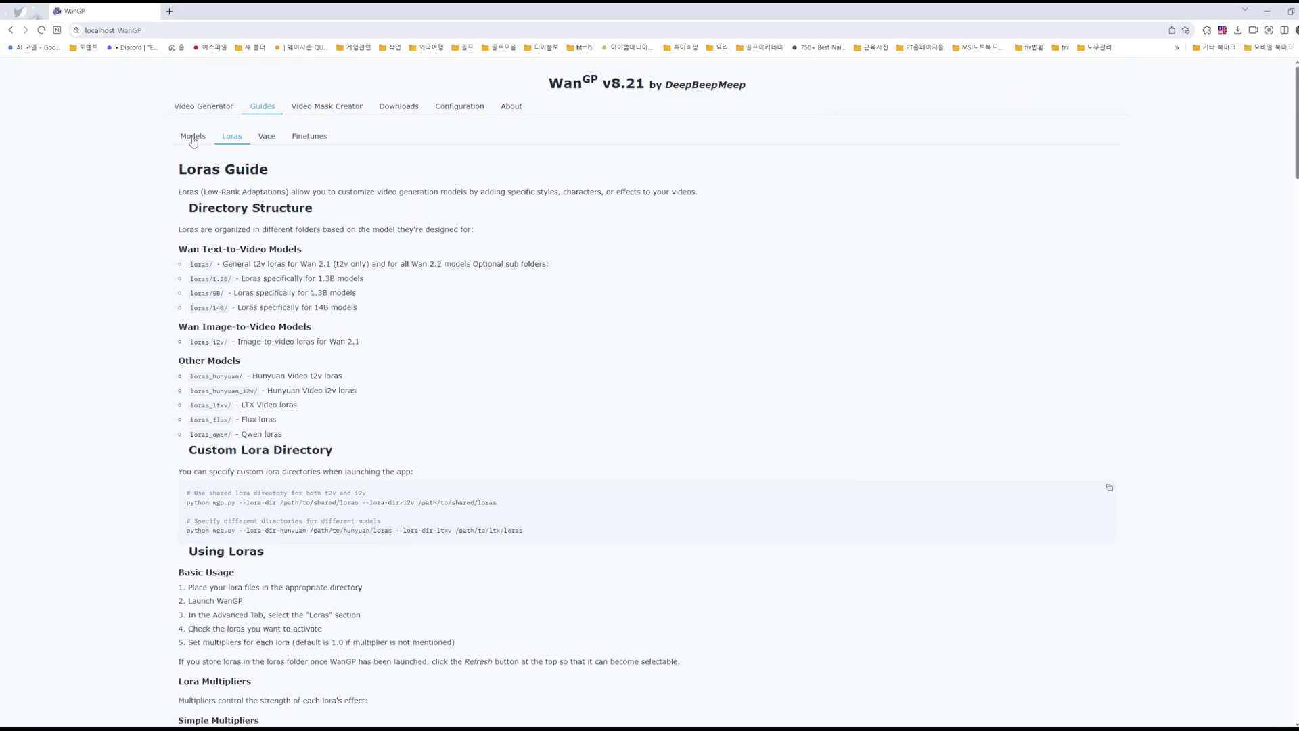
left_click(193, 137)
left_click(189, 107)
scroll(468, 387, "down", 8)
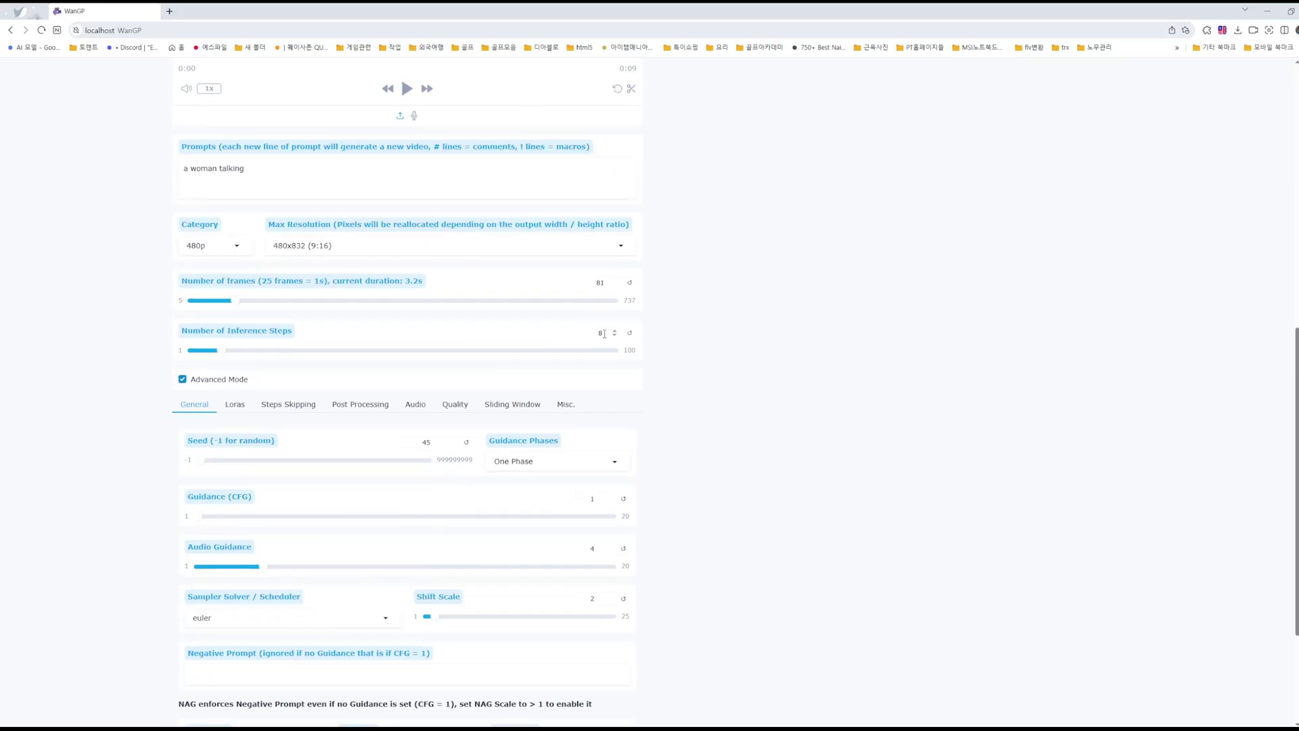
scroll(619, 474, "down", 2)
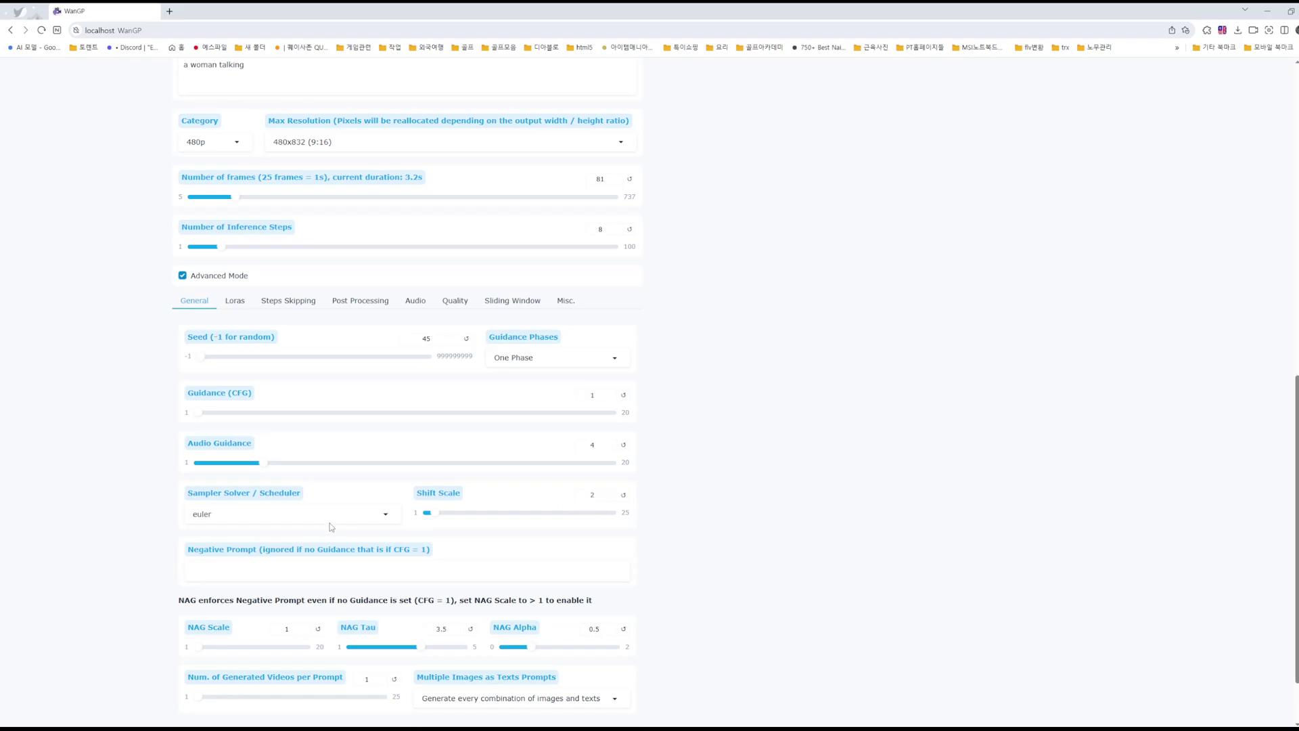
left_click(364, 515)
left_click(211, 443)
scroll(679, 539, "up", 10)
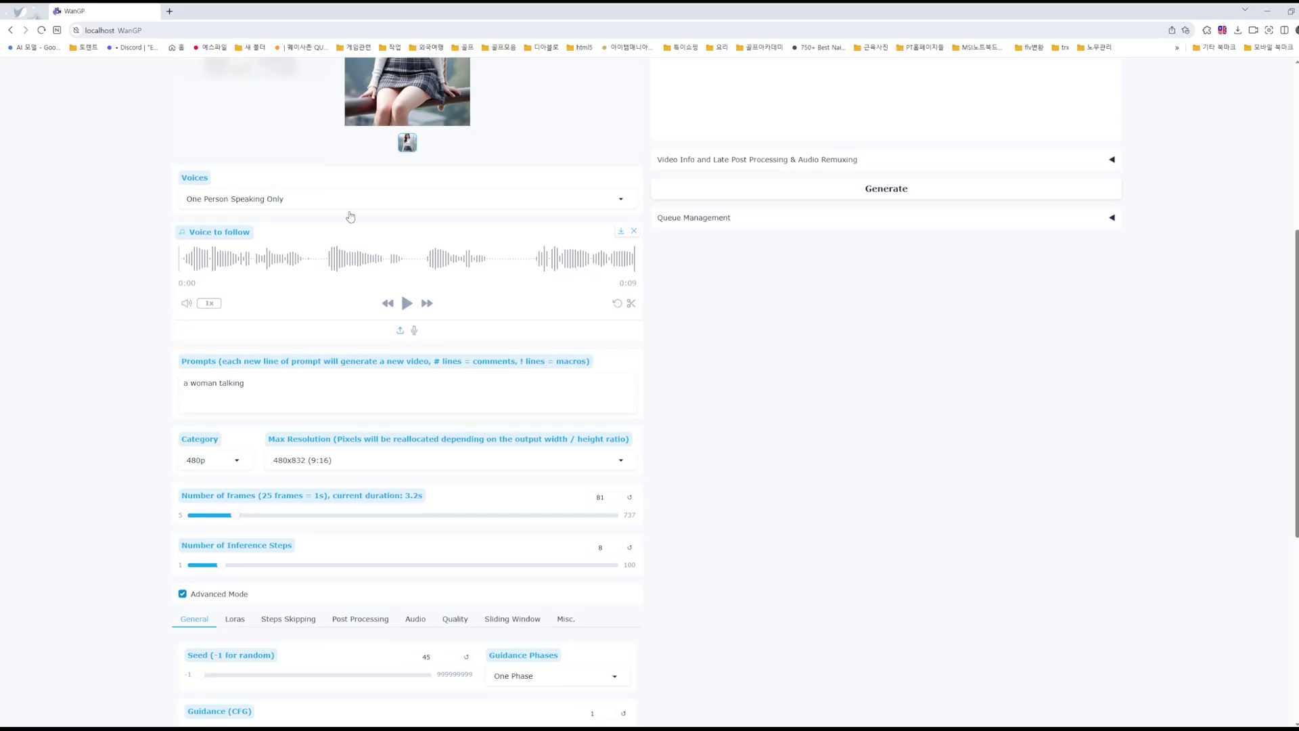
Step: Search the built-in Loras guide for "unipc" to look for sampler solver advice
left_click(264, 108)
scroll(327, 343, "down", 5)
scroll(328, 343, "up", 5)
left_click(232, 137)
scroll(393, 467, "down", 15)
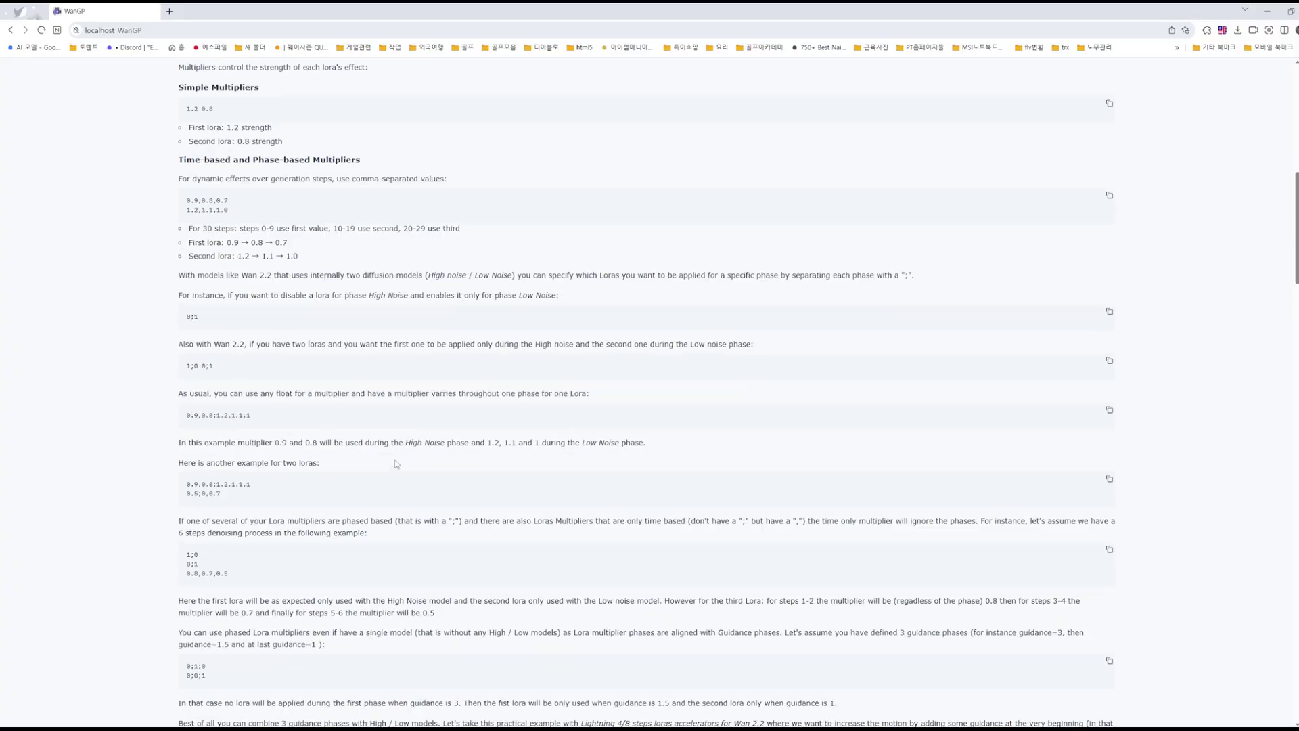
scroll(393, 467, "down", 10)
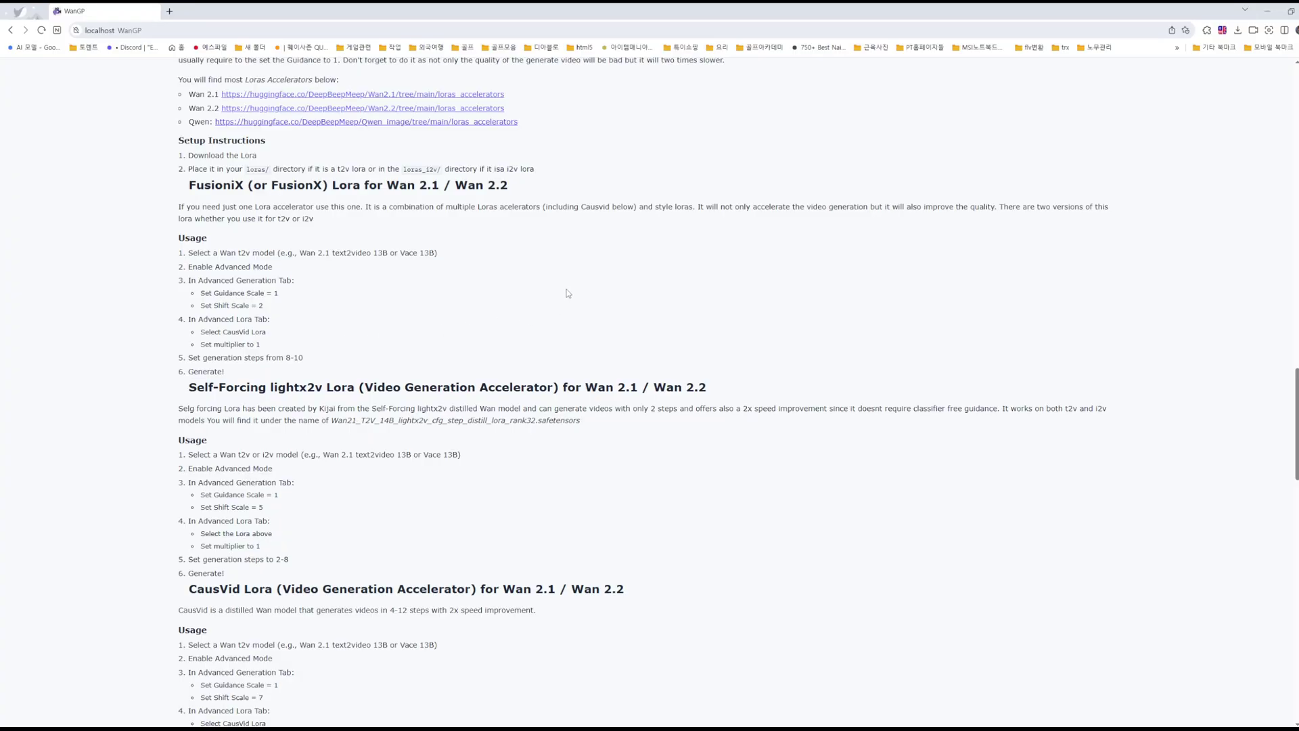
key("ctrl+f")
type("uni")
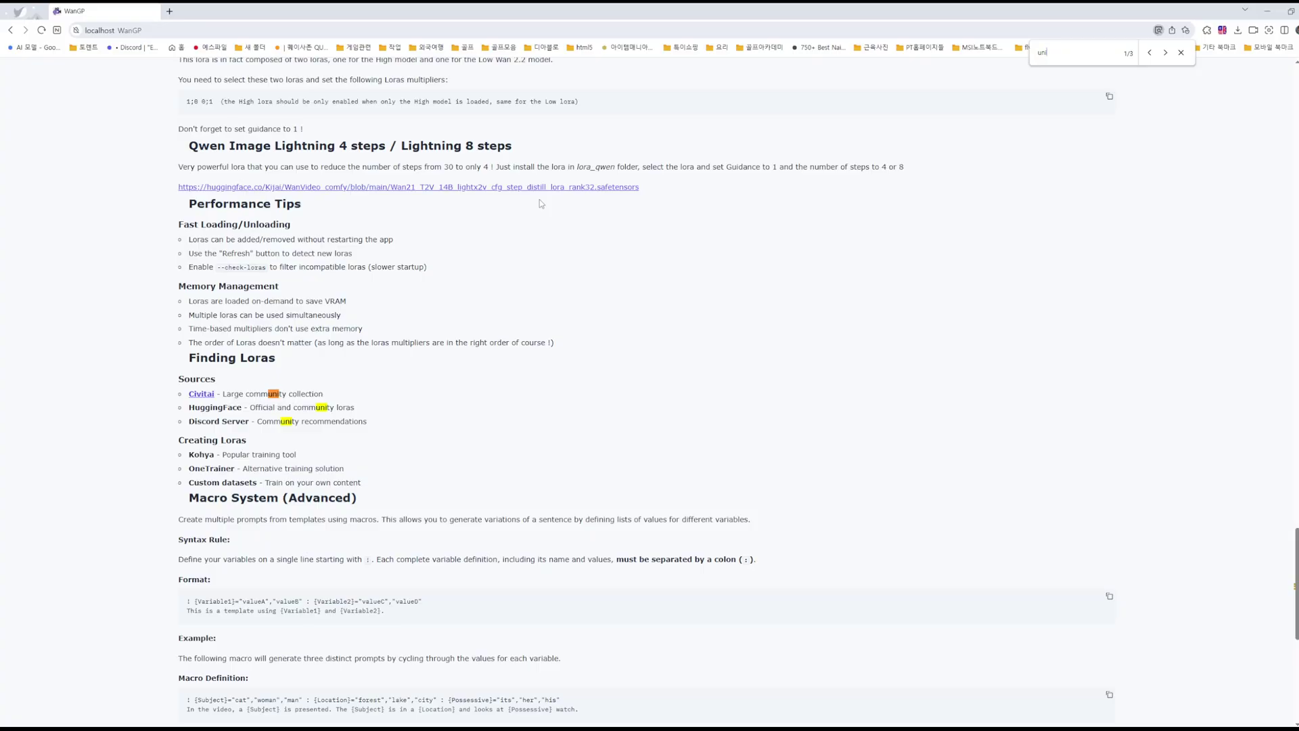
type("pc")
scroll(635, 376, "up", 15)
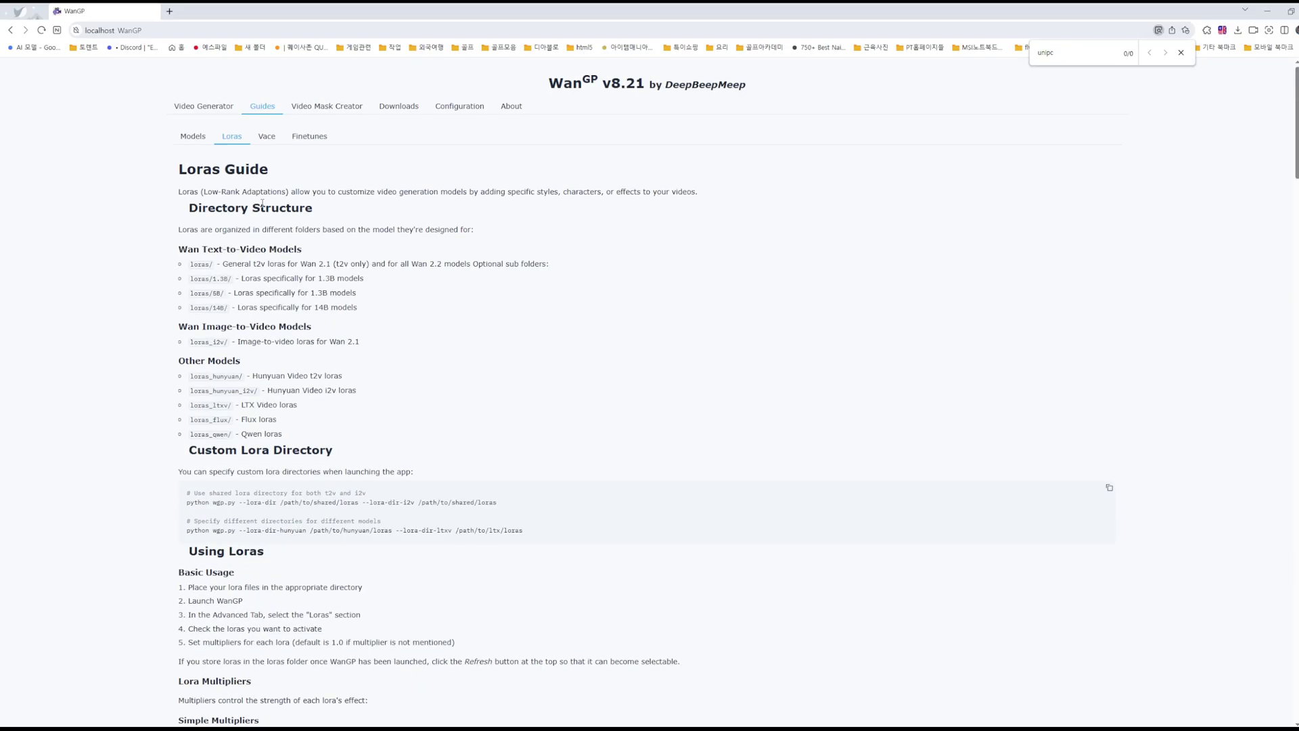
Step: Return to the video generator and check the sampler solver, guidance and shift scale in the general advanced settings
left_click(193, 134)
left_click(203, 106)
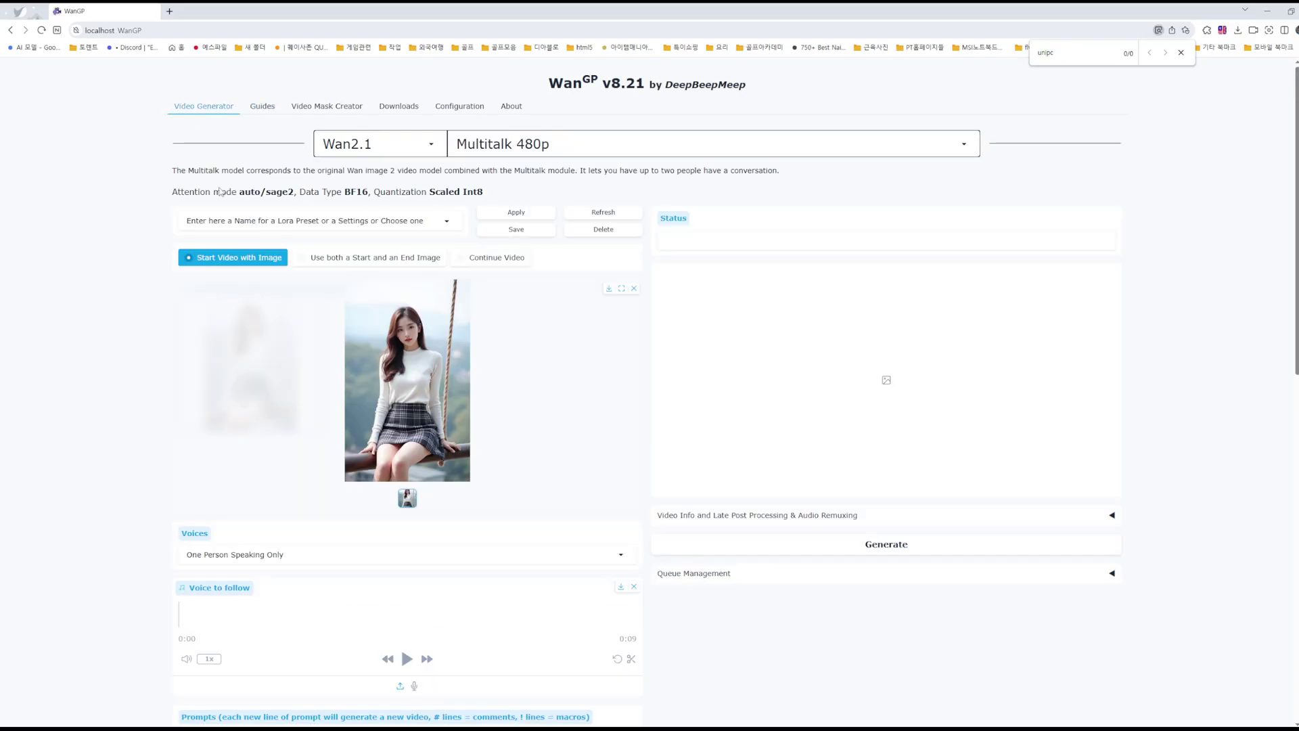
scroll(377, 326, "down", 7)
scroll(377, 326, "down", 4)
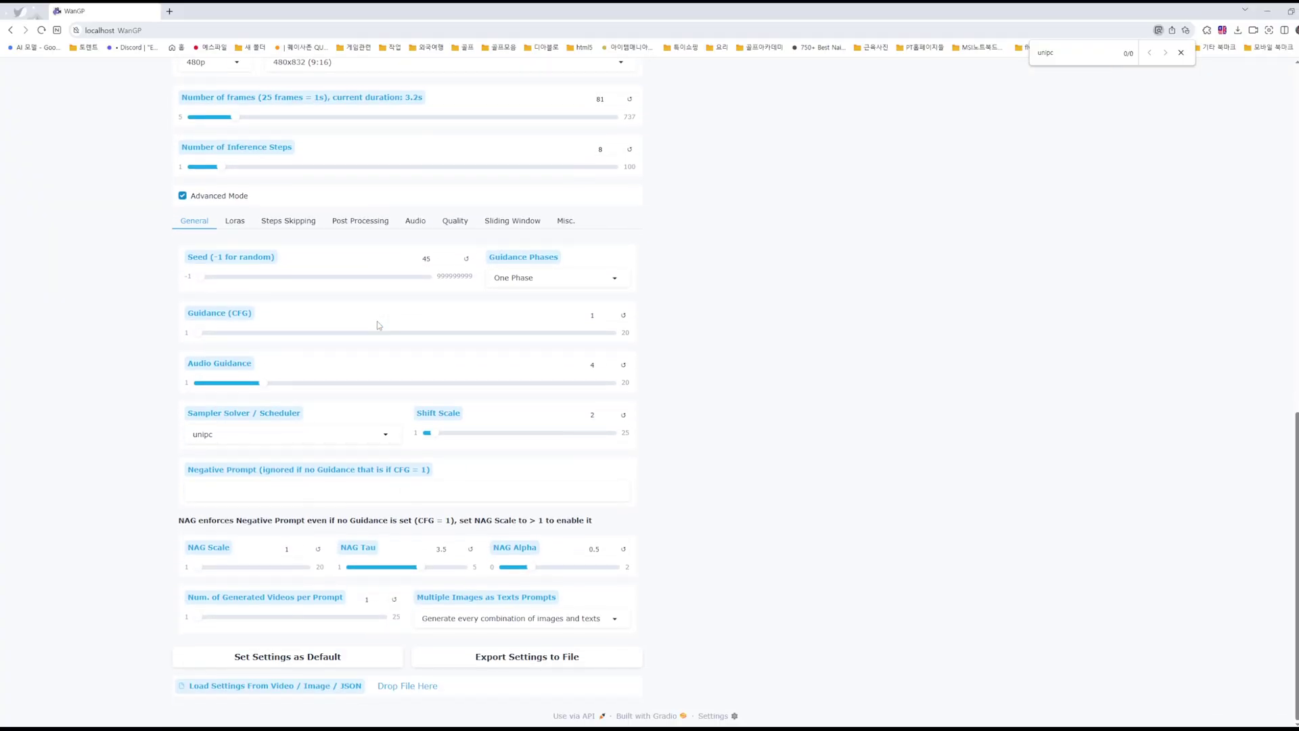
scroll(379, 325, "up", 12)
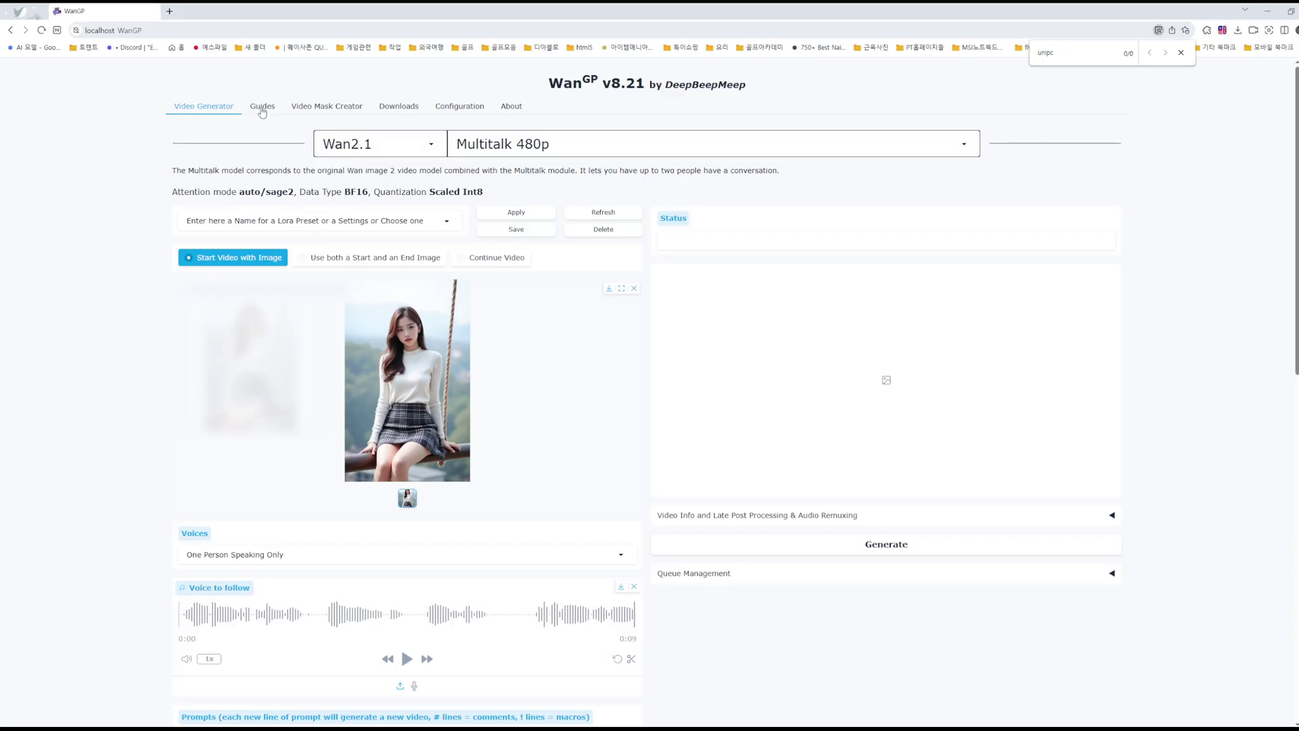
Step: Reopen the Loras guide, repeat the page search for "unipc", and clear the search text
left_click(263, 111)
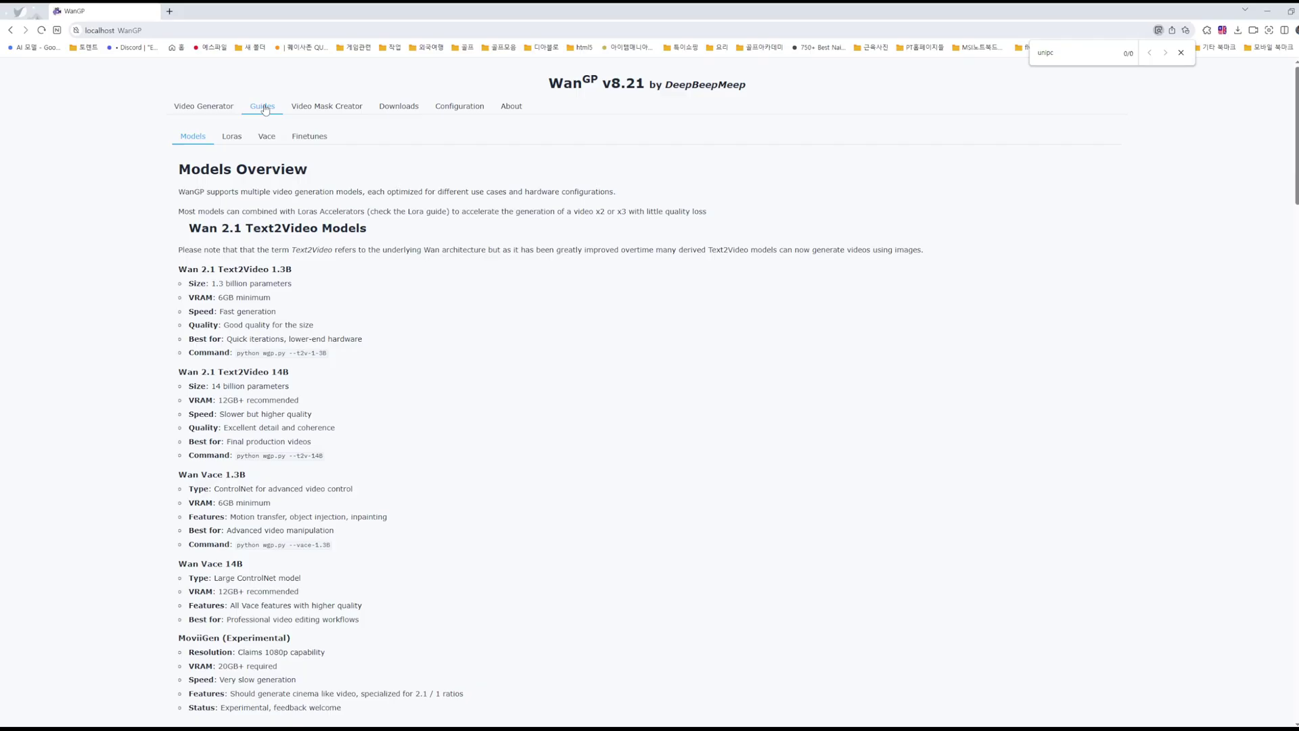
left_click(231, 139)
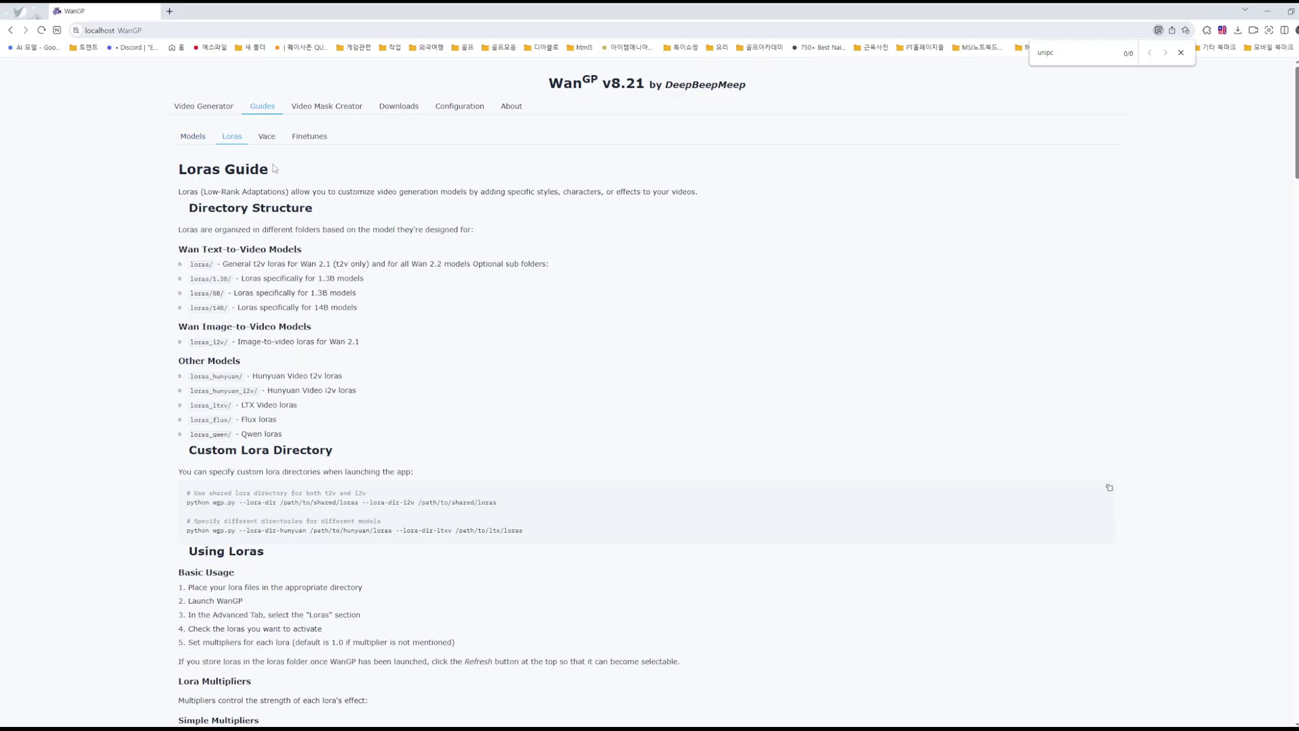
key("BackSpace")
key("BackSpace")
type("pc")
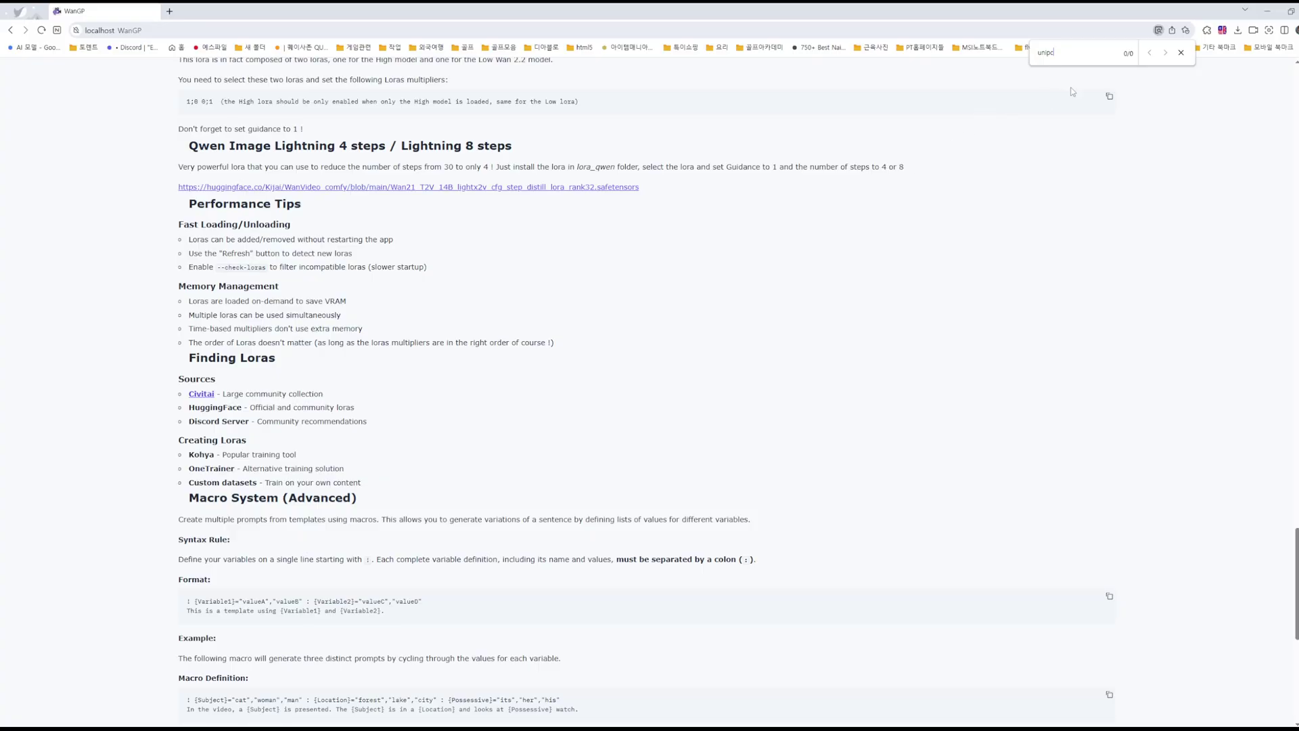
key("BackSpace")
key("BackSpace")
key("BackSpace")
key("BackSpace")
key("BackSpace")
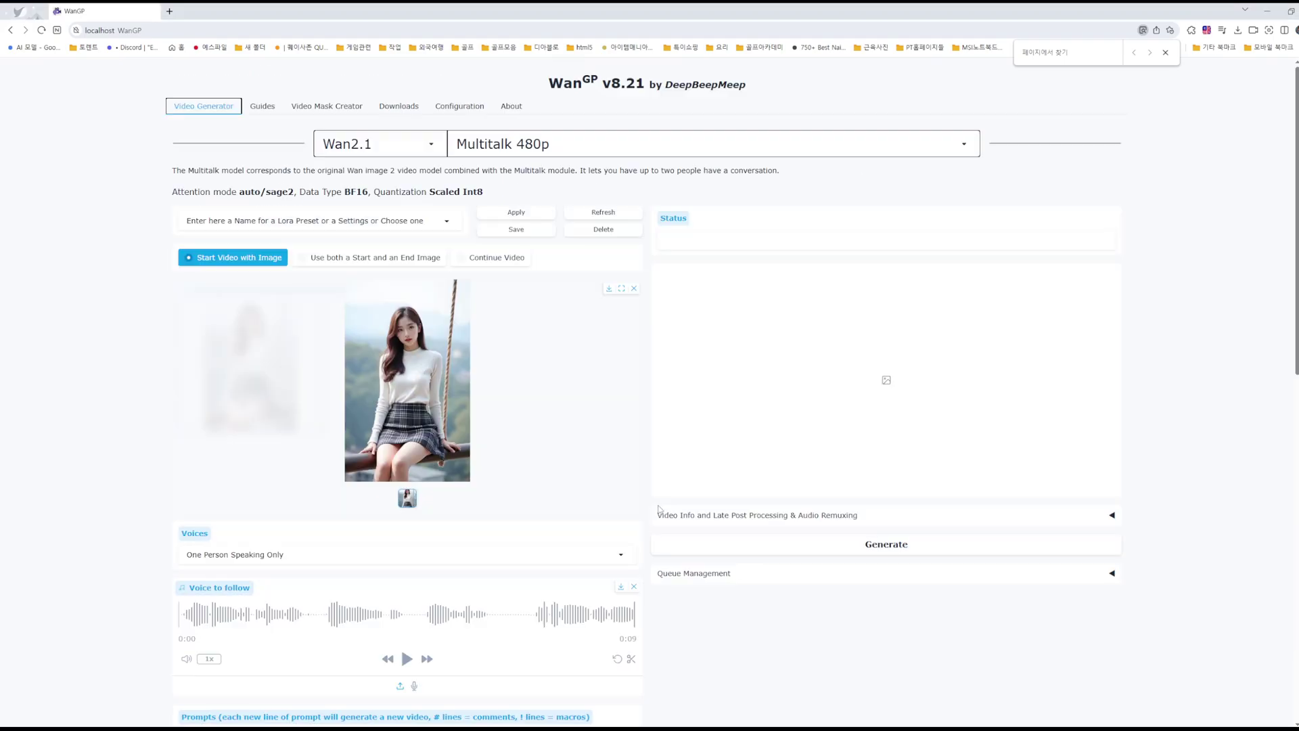
Step: Save the current Multitalk 480p generation settings as the default
scroll(644, 522, "down", 6)
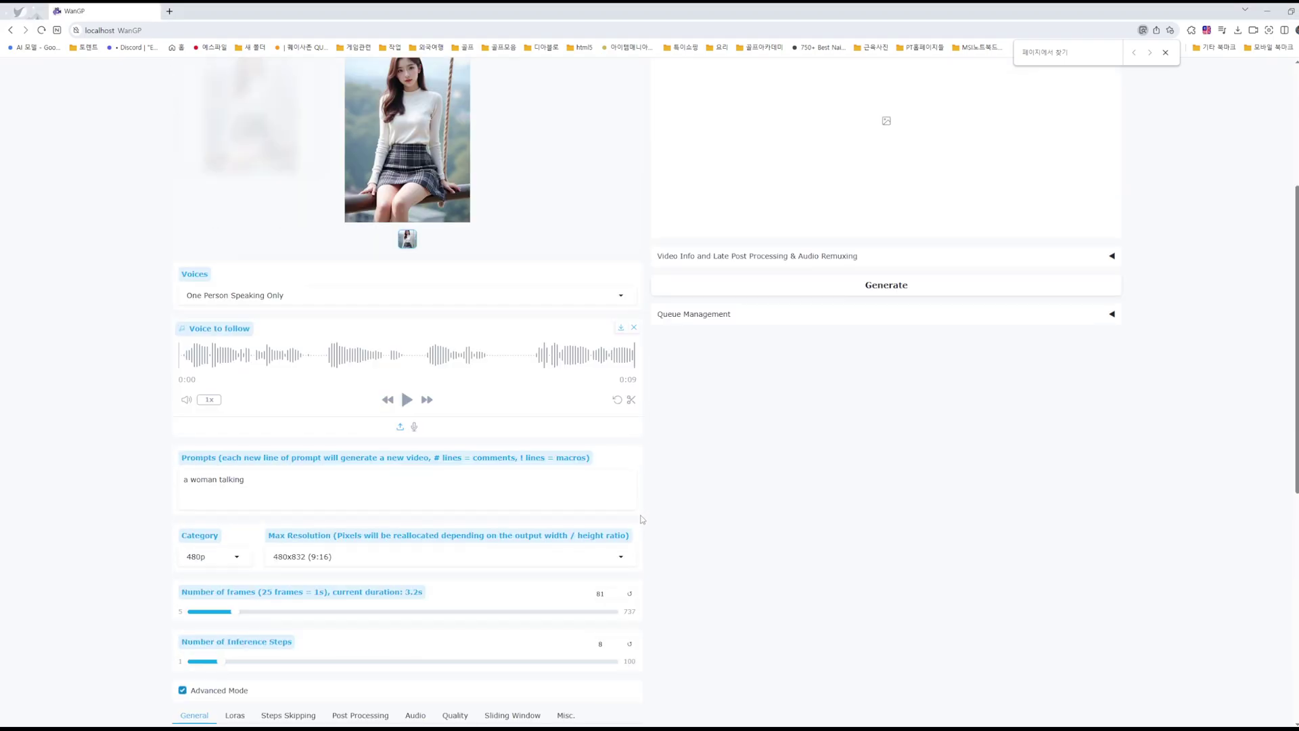
scroll(621, 410, "down", 4)
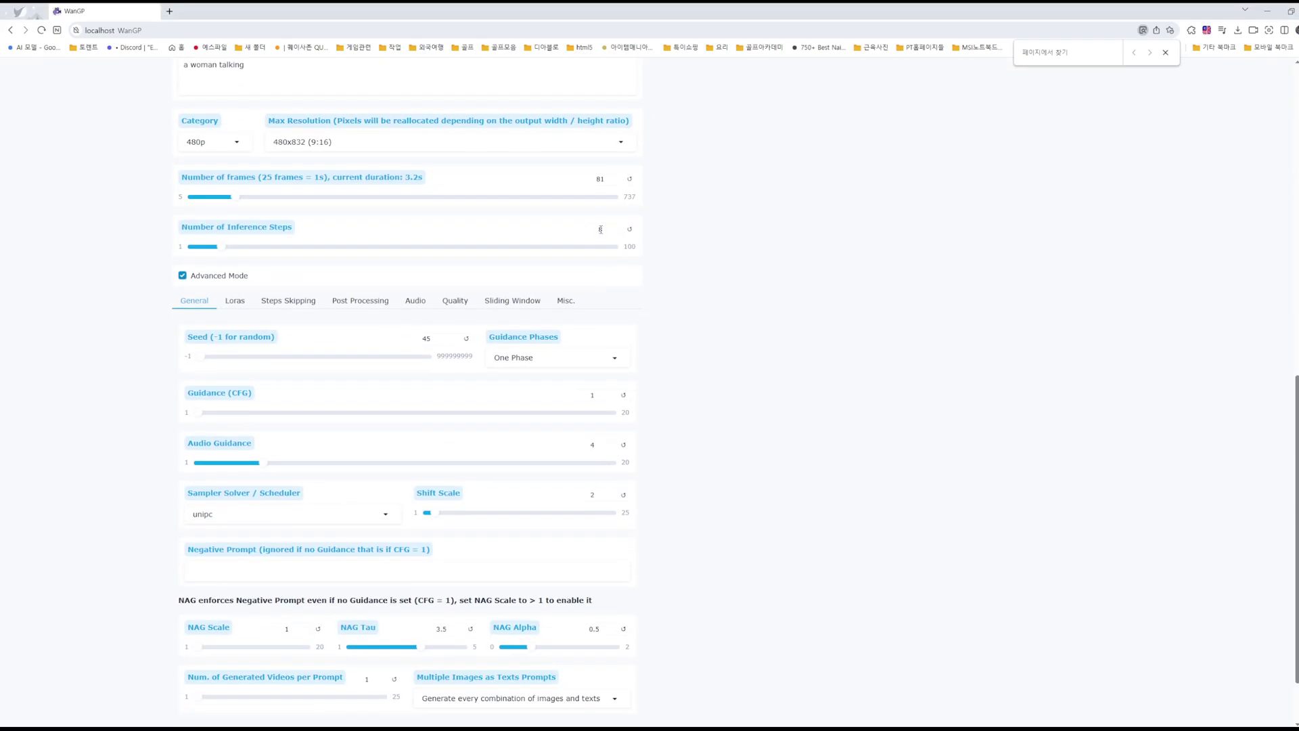
scroll(250, 443, "down", 2)
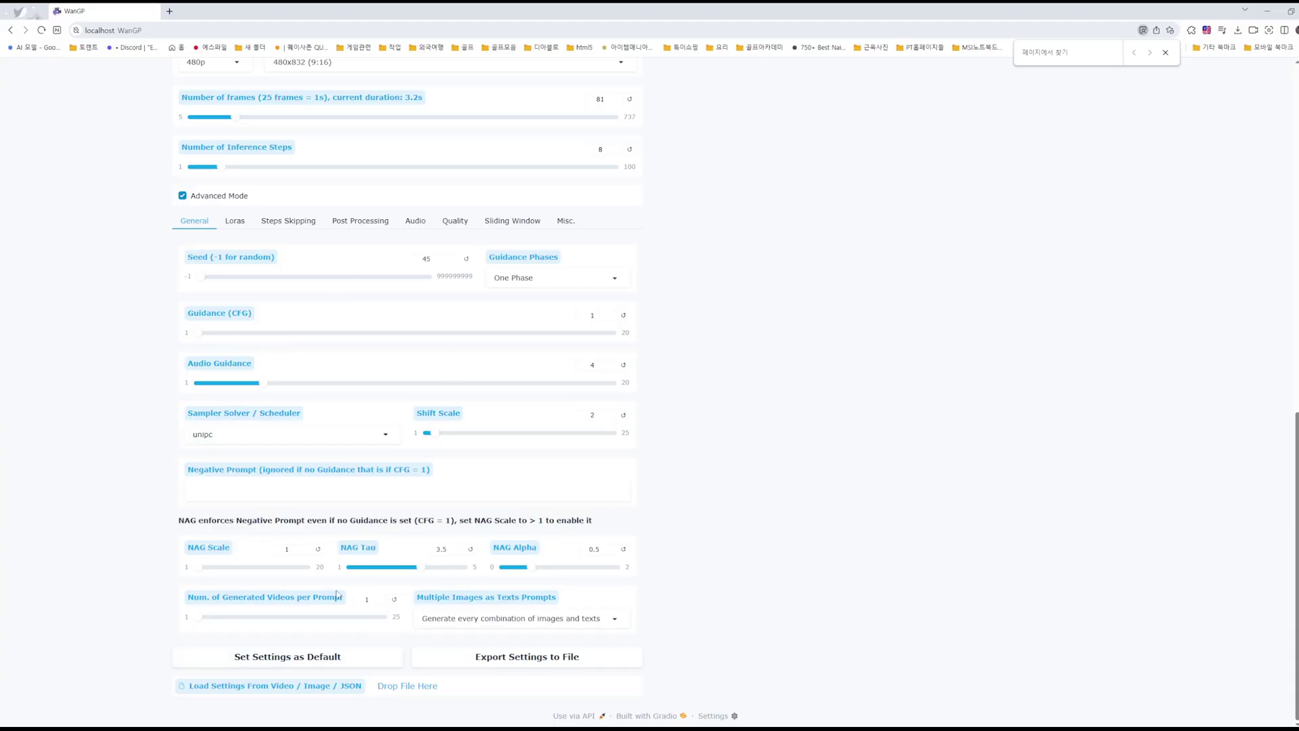
left_click(288, 659)
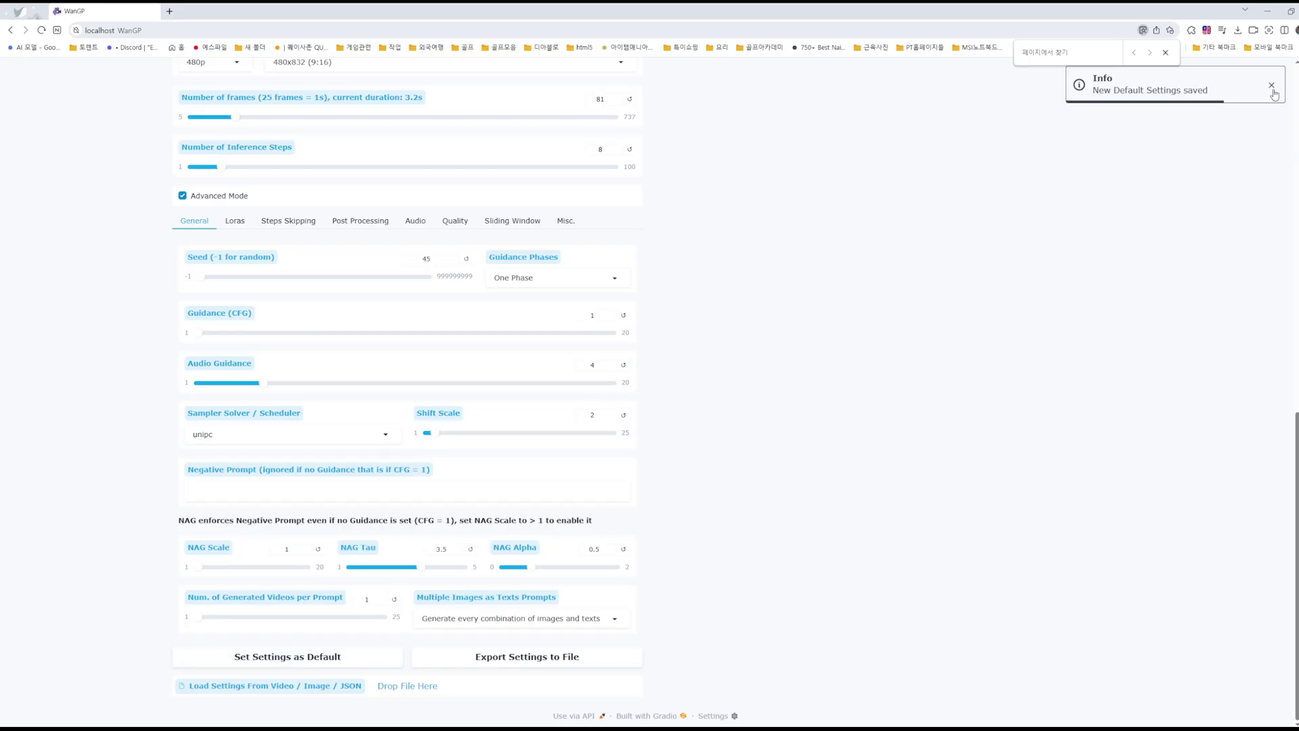
Step: Review the prompt text, general advanced settings and guide pages, and return to the video generator
scroll(438, 396, "up", 3)
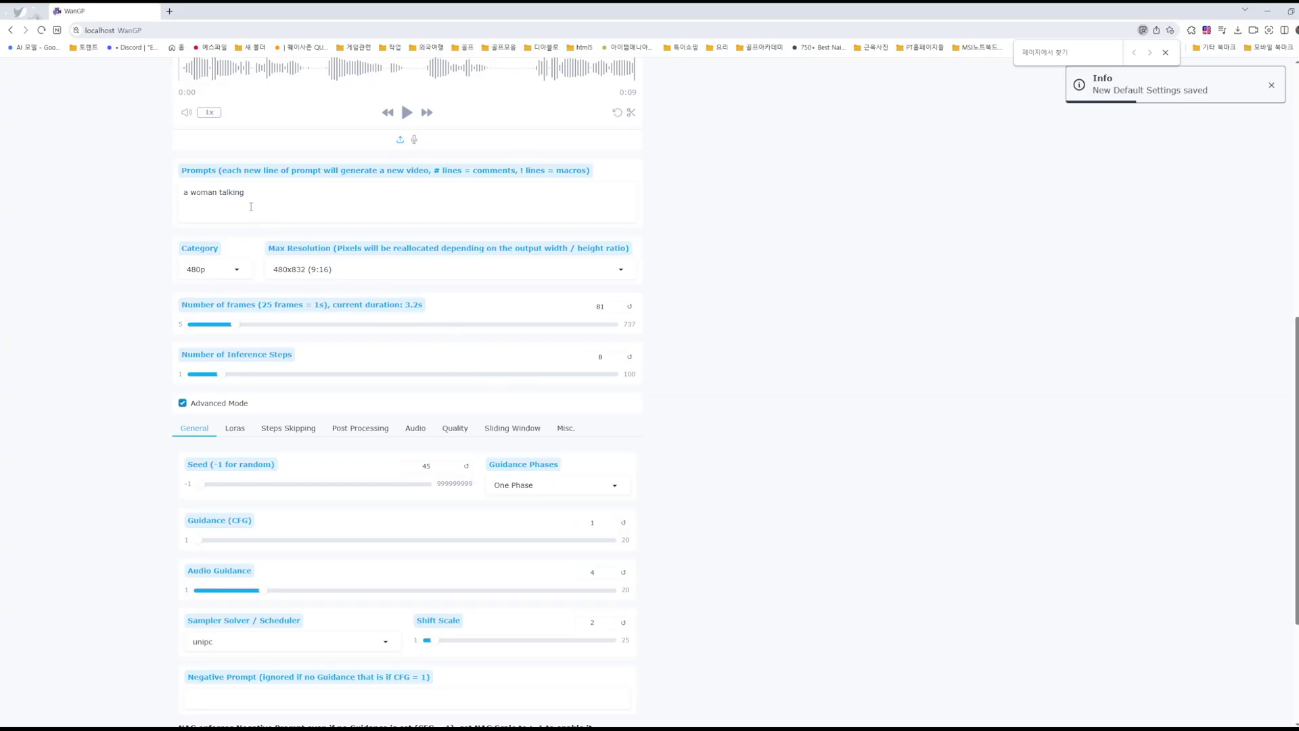
left_click_drag(258, 194, 129, 200)
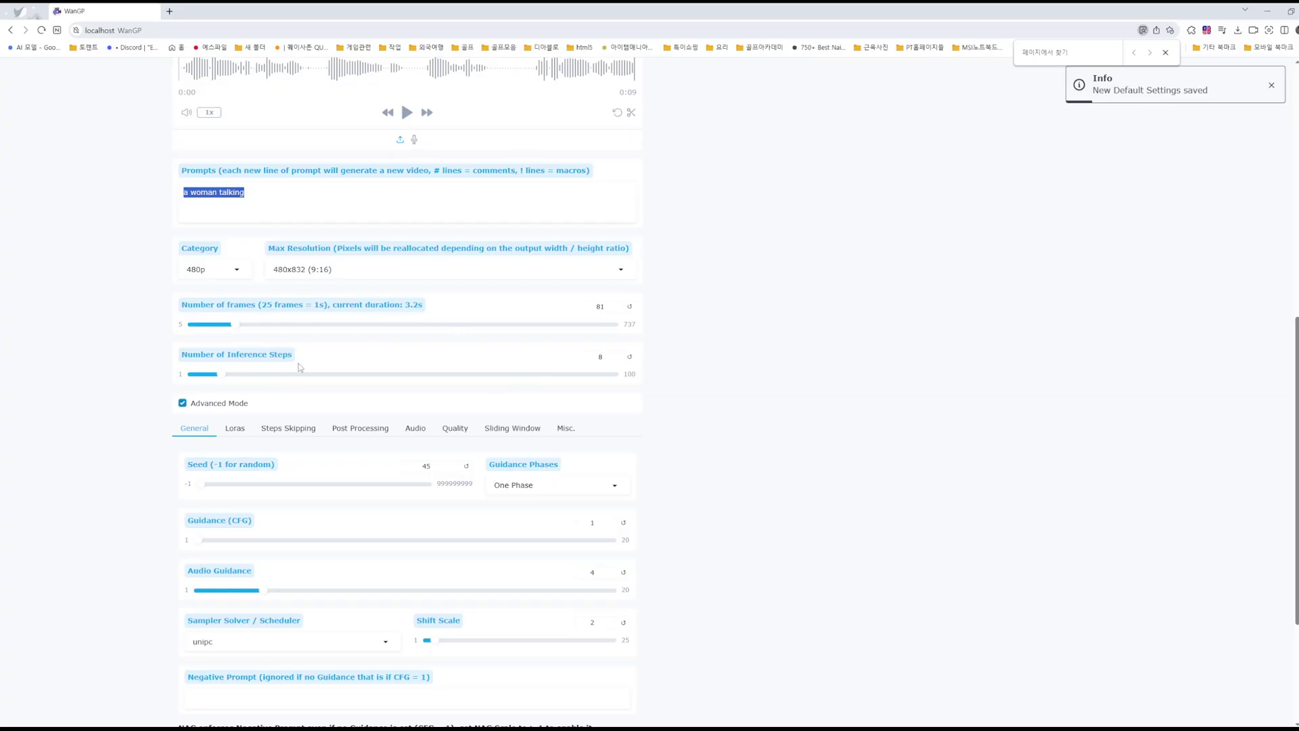
scroll(504, 432, "down", 3)
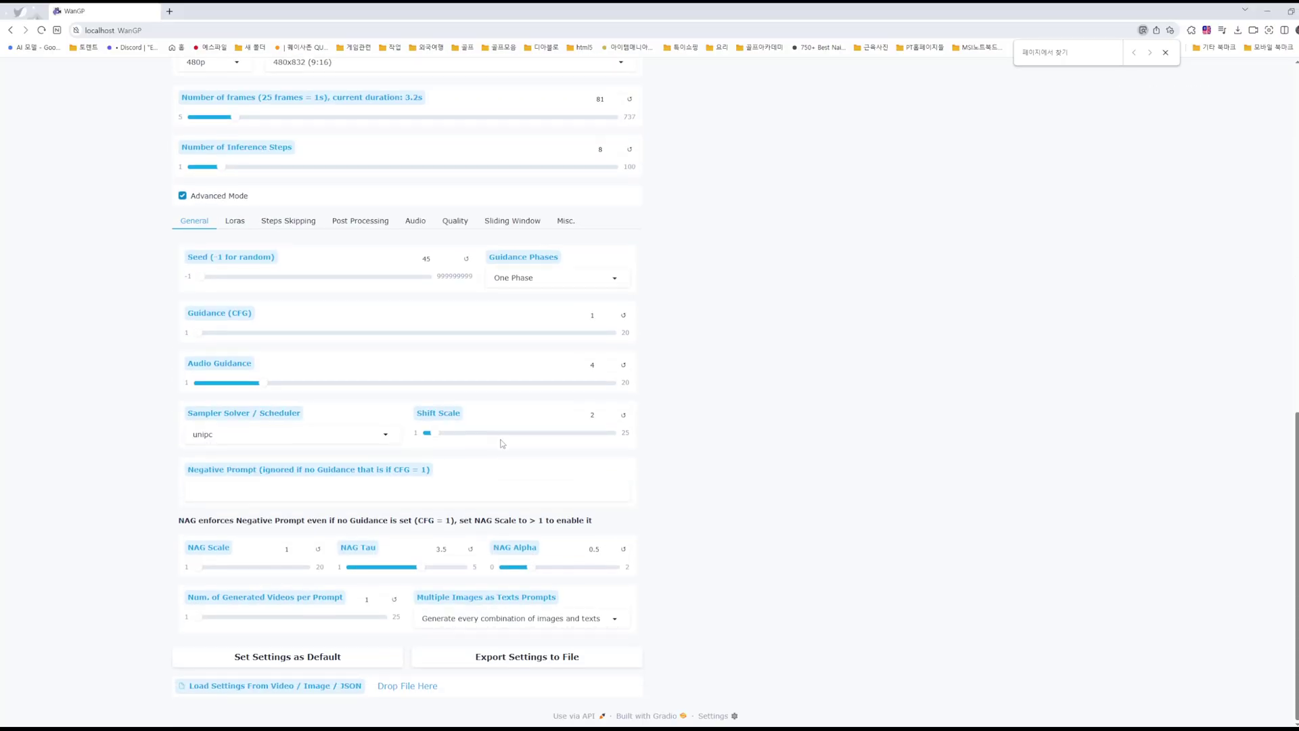
scroll(502, 444, "up", 10)
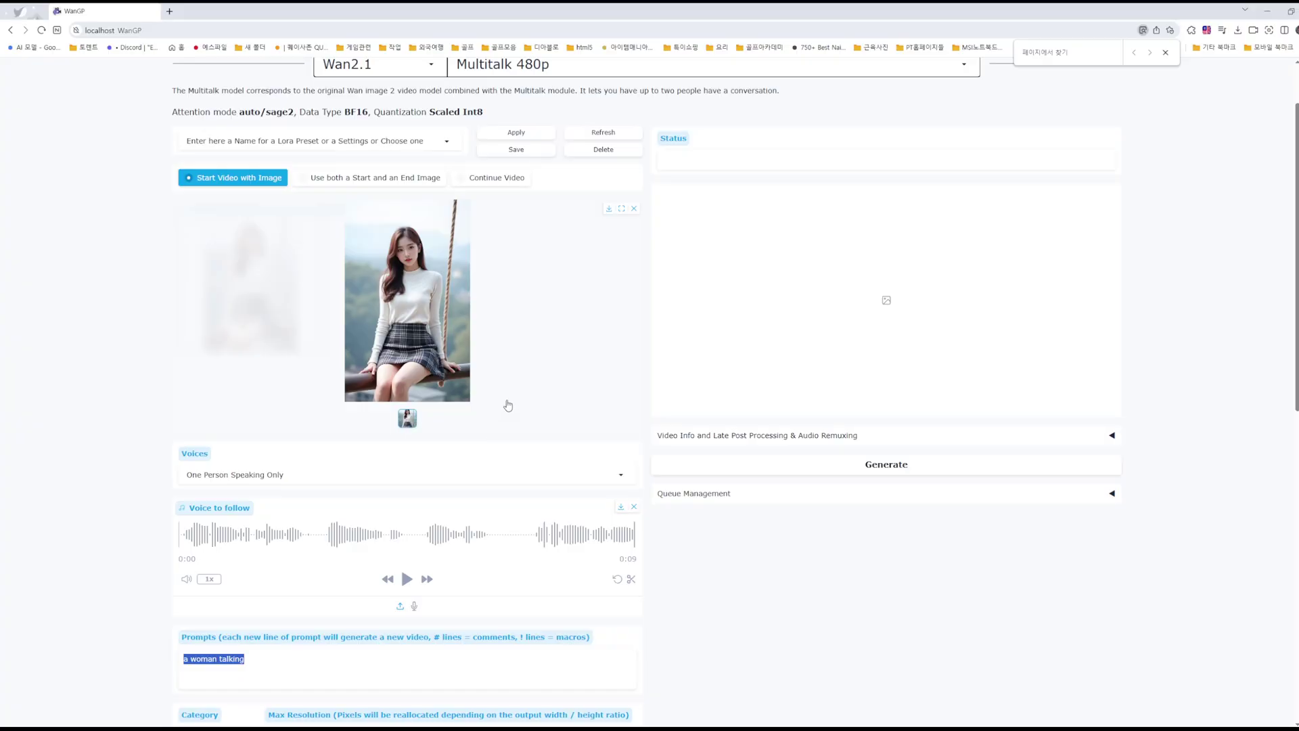
scroll(268, 134, "up", 2)
left_click(262, 108)
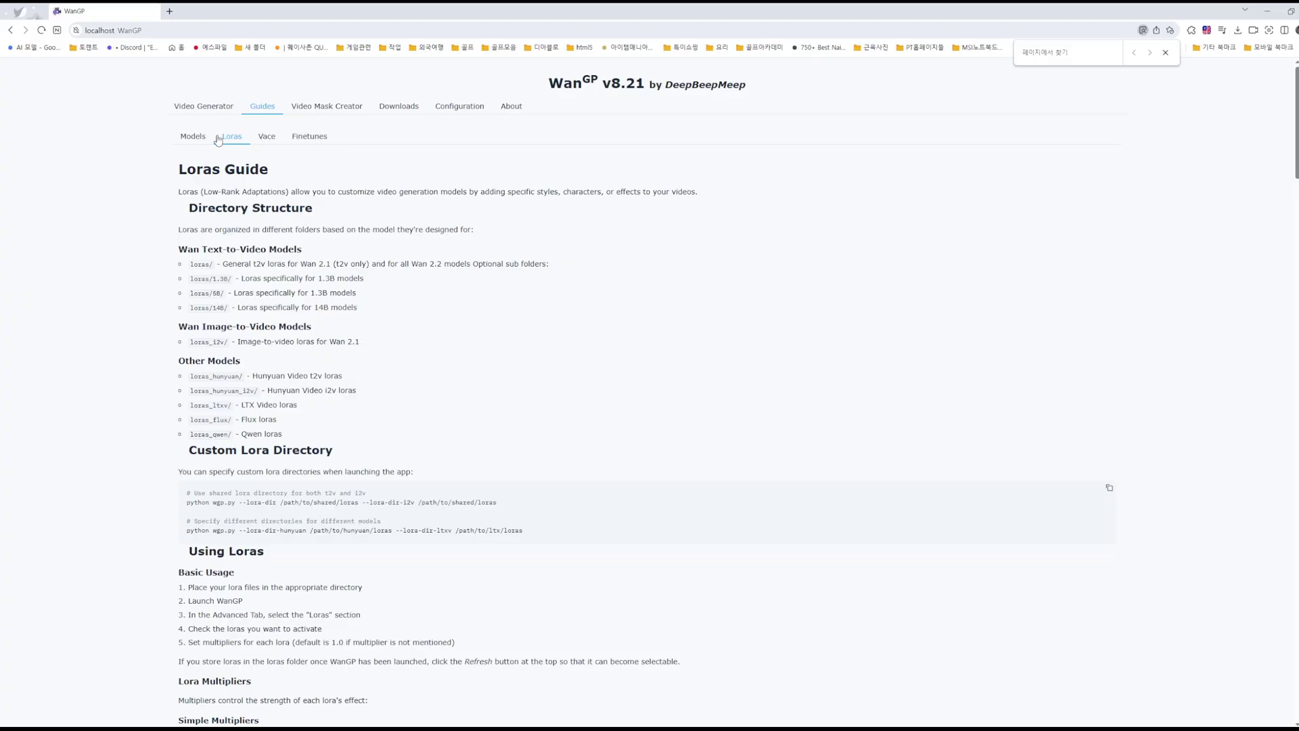
left_click(189, 138)
left_click(202, 108)
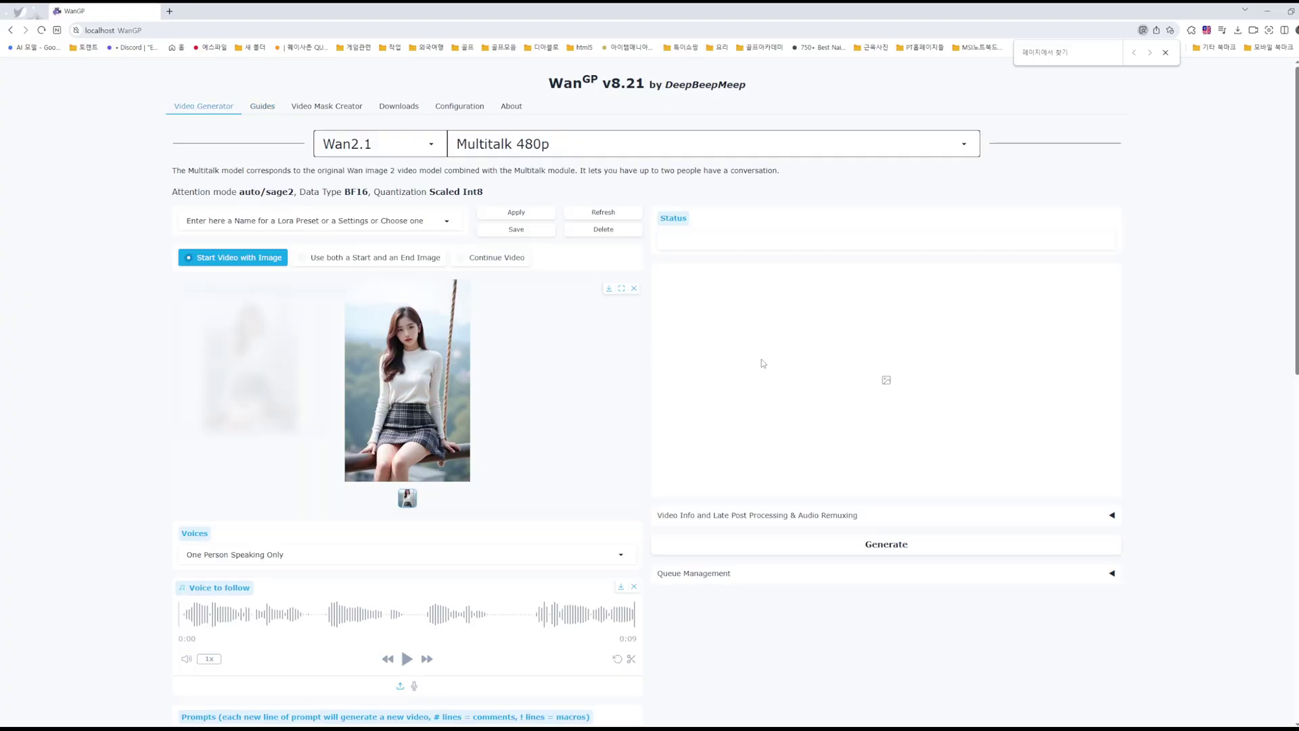
Step: Start generating the Multitalk 480p talking video with the prompt "a woman talking"
scroll(627, 376, "down", 2)
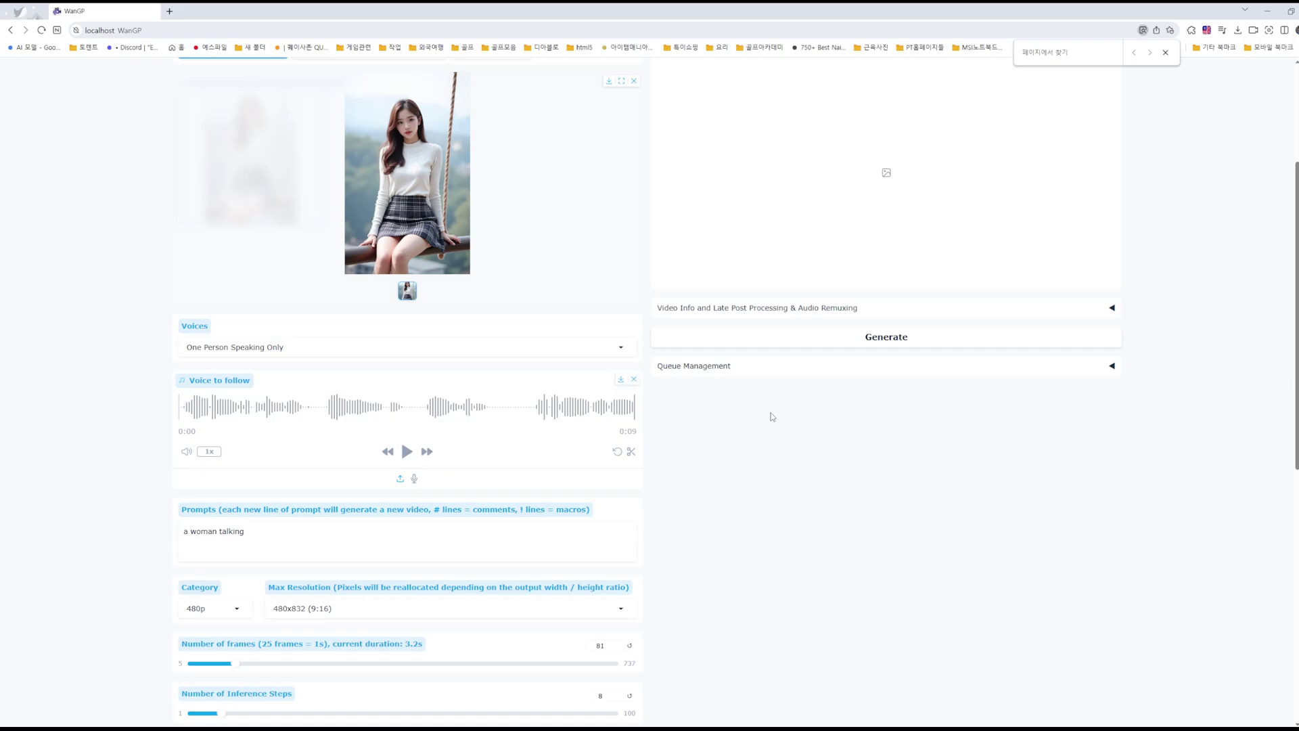
scroll(772, 411, "up", 1)
scroll(772, 411, "up", 1)
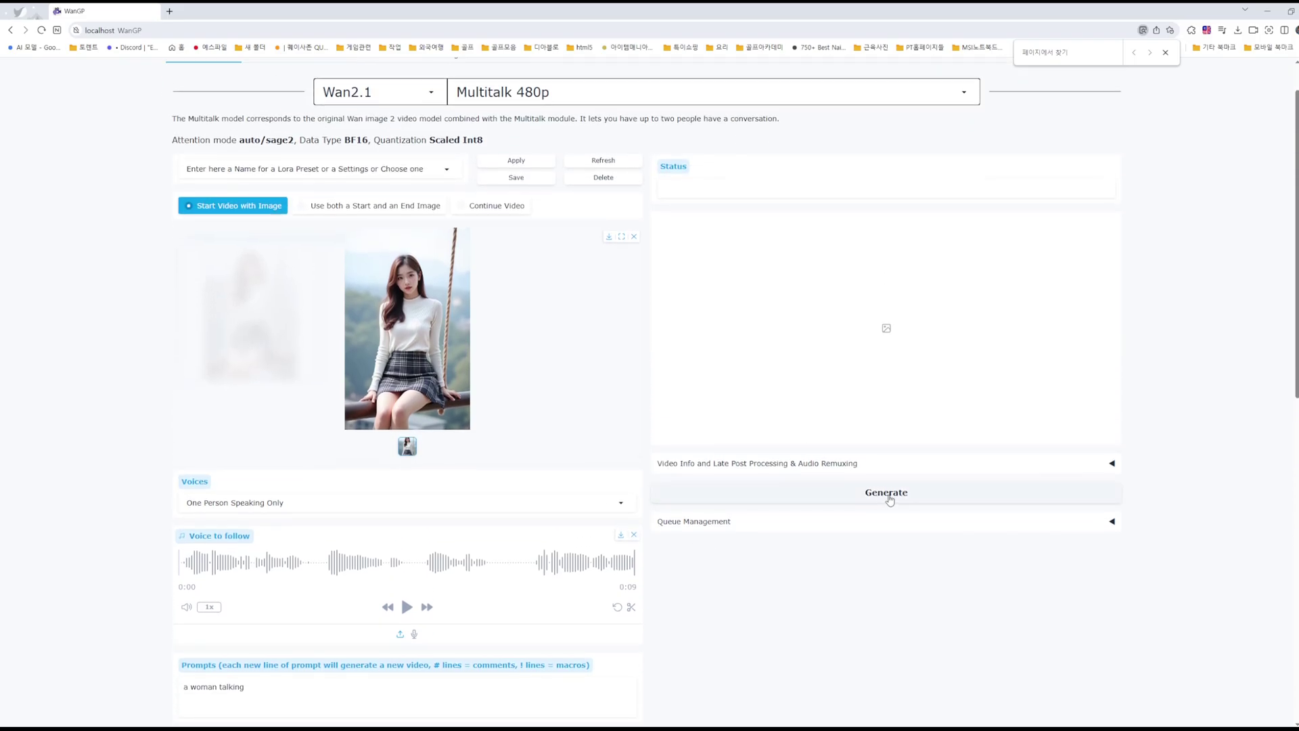
left_click(987, 495)
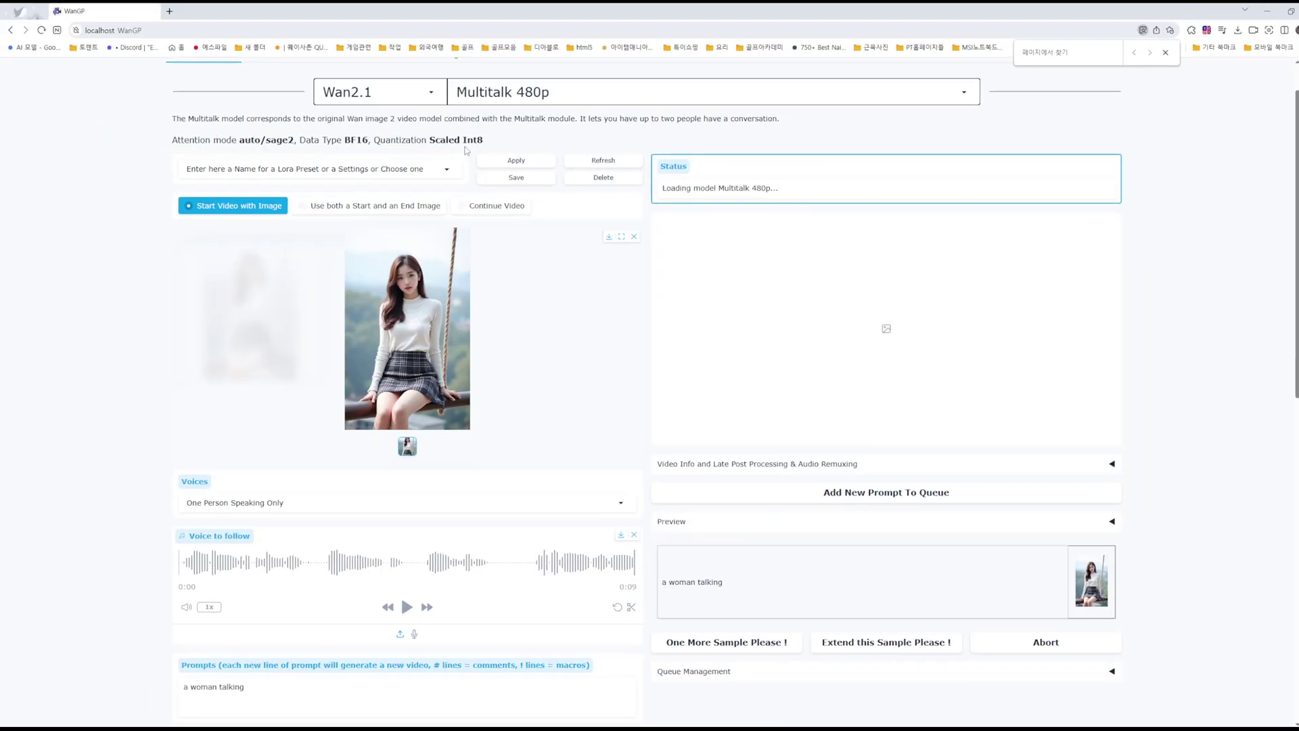
Step: View the list of available Wan2.1 models and close it, keeping Multitalk 480p selected
scroll(335, 111, "up", 1)
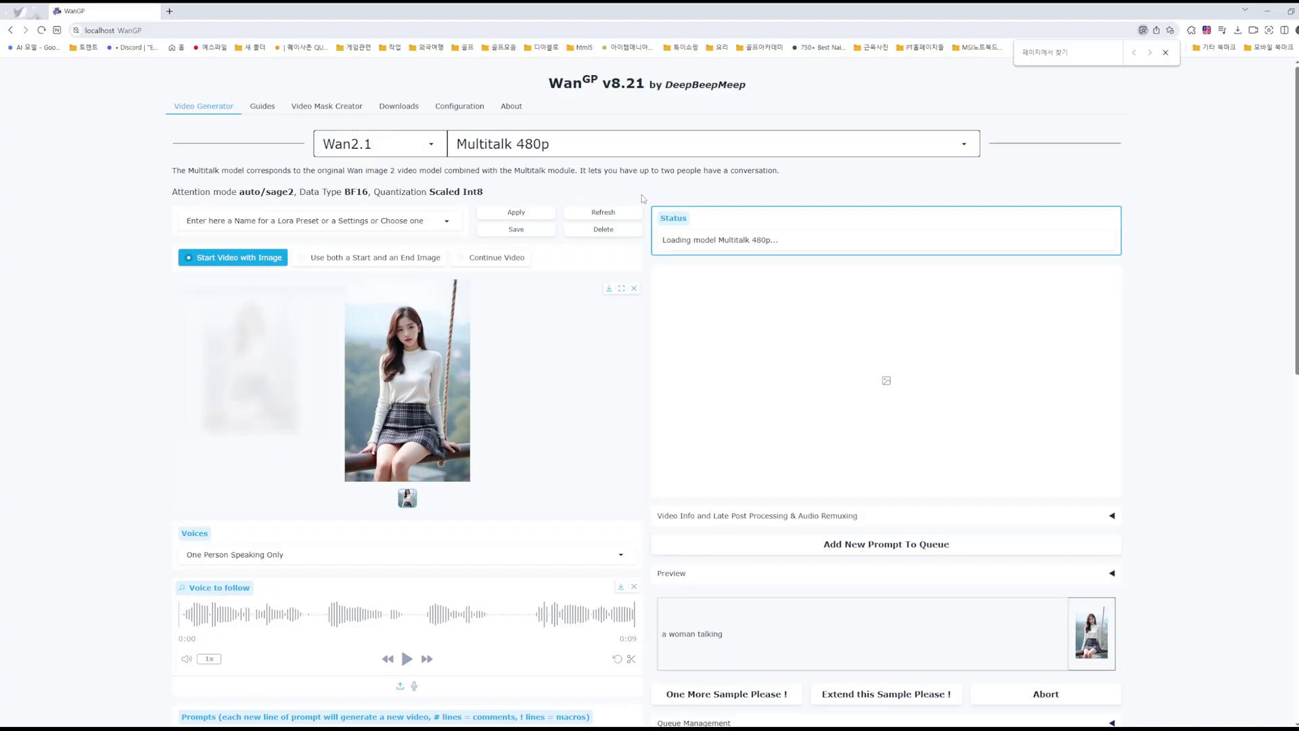
scroll(433, 203, "down", 1)
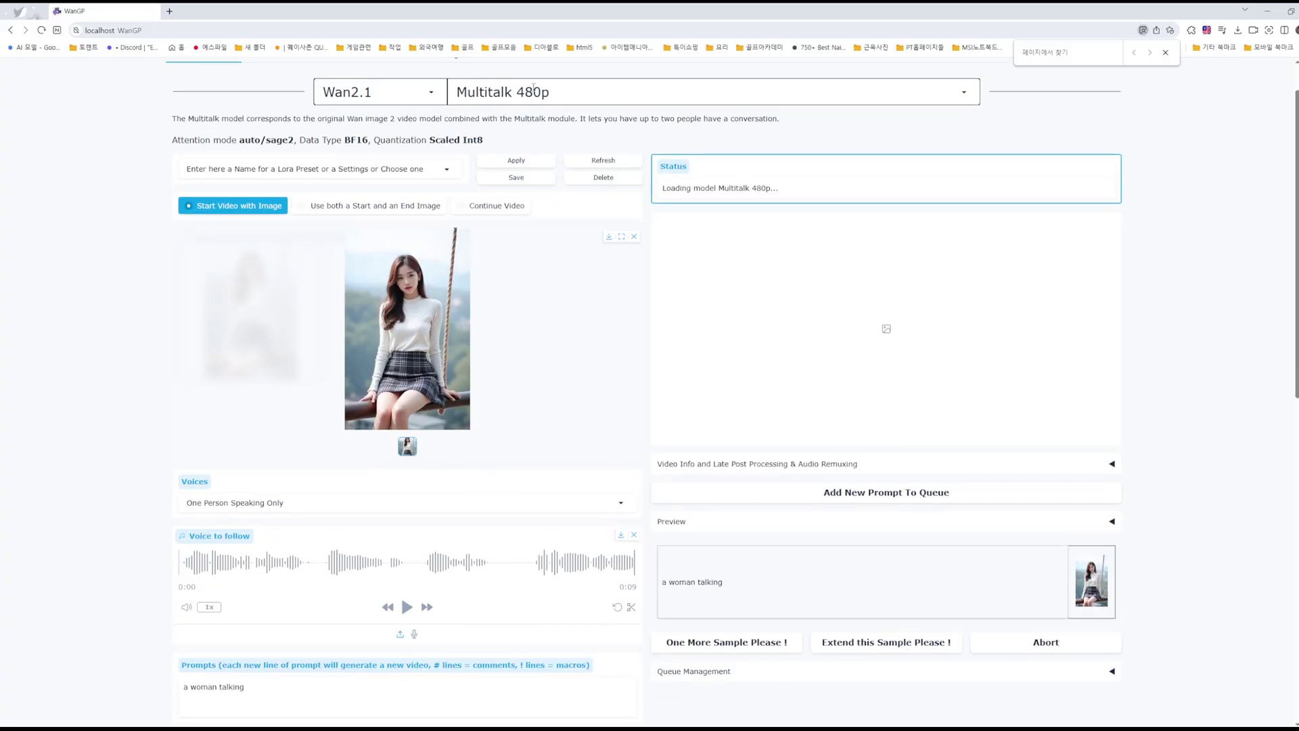
left_click(534, 88)
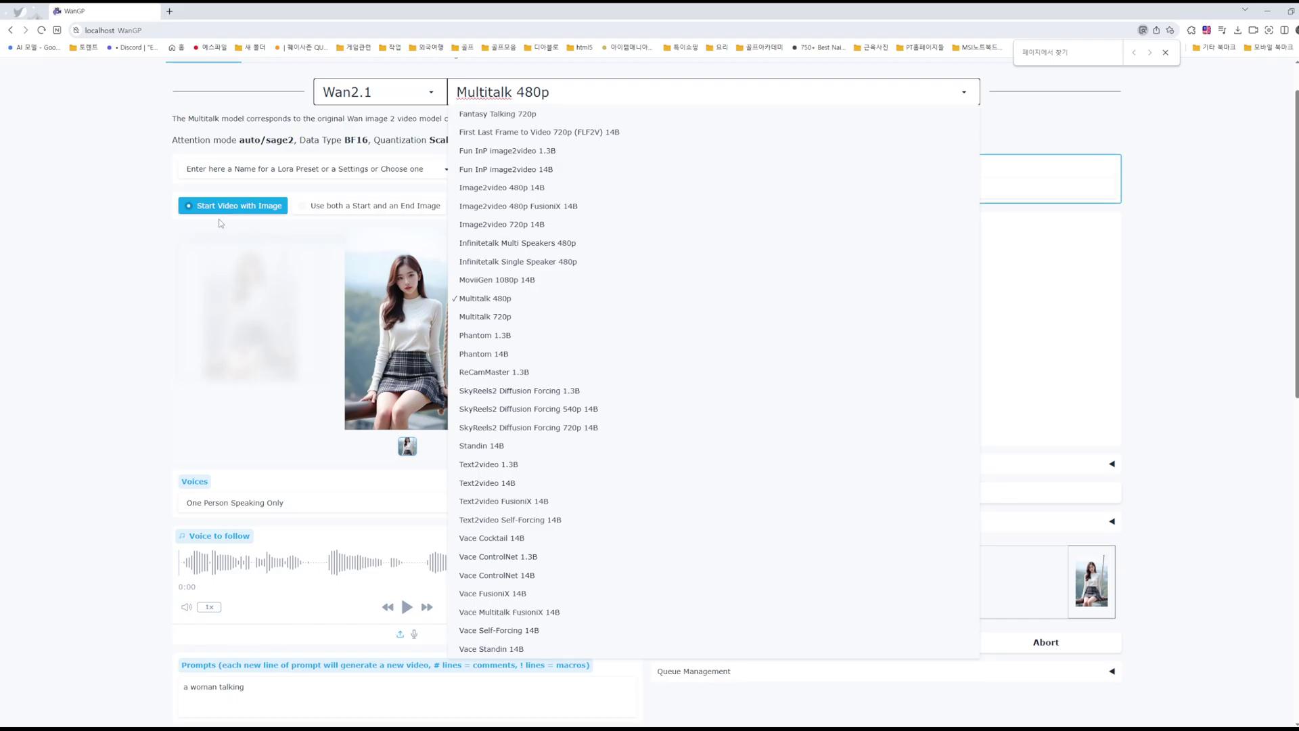
left_click(104, 179)
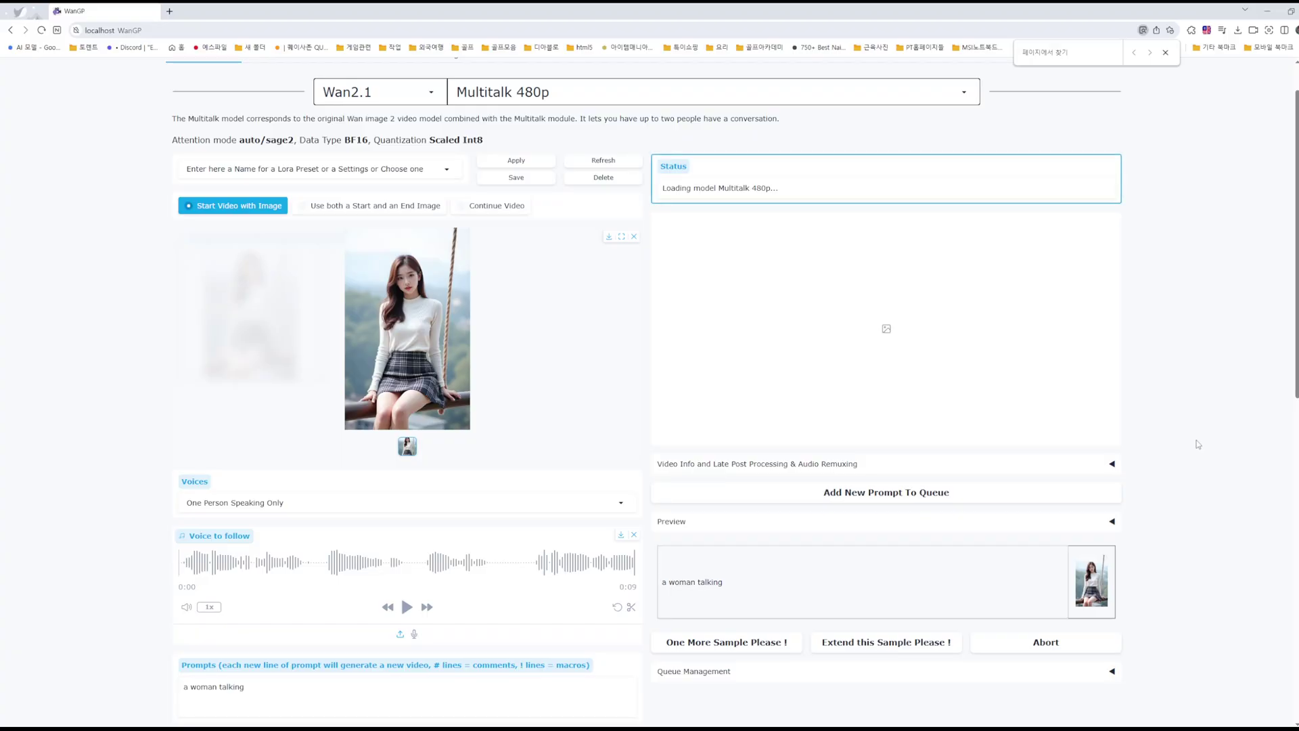
Step: Switch to the Anaconda Prompt to check the model file downloads, and minimize its window
key("alt+Tab")
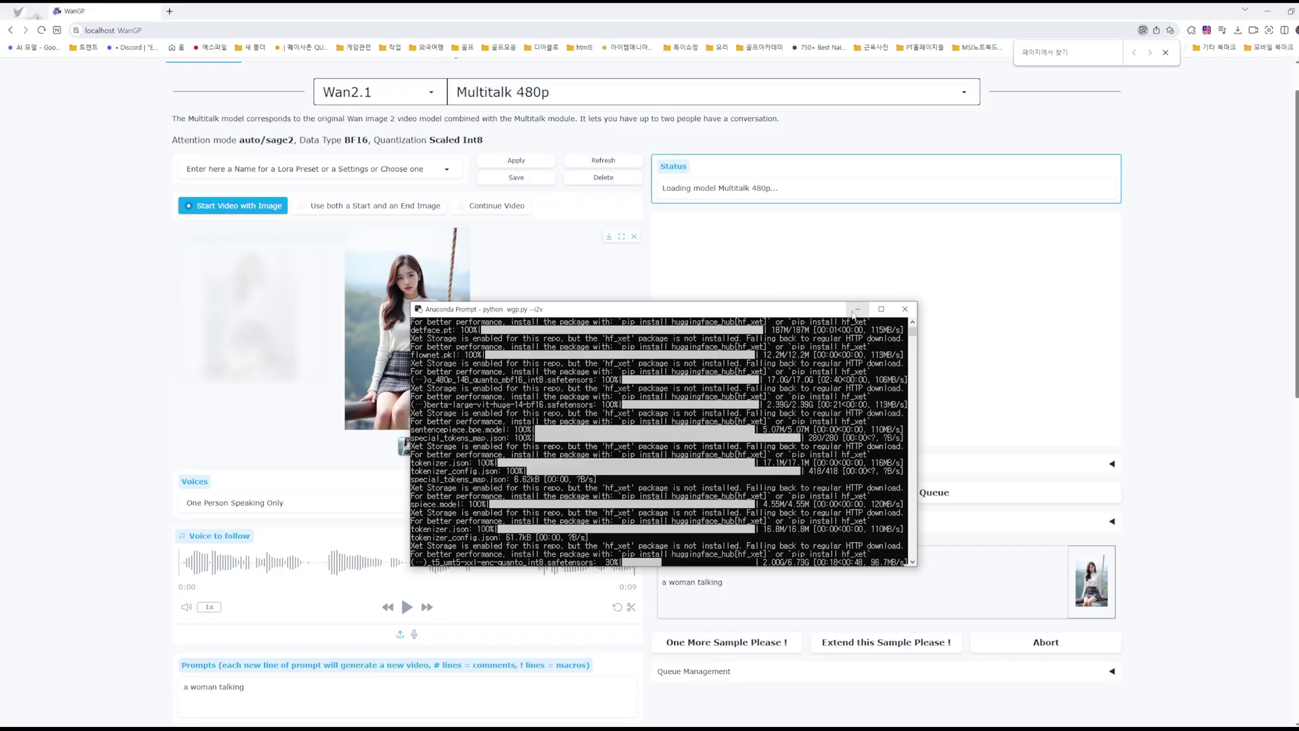
left_click(856, 310)
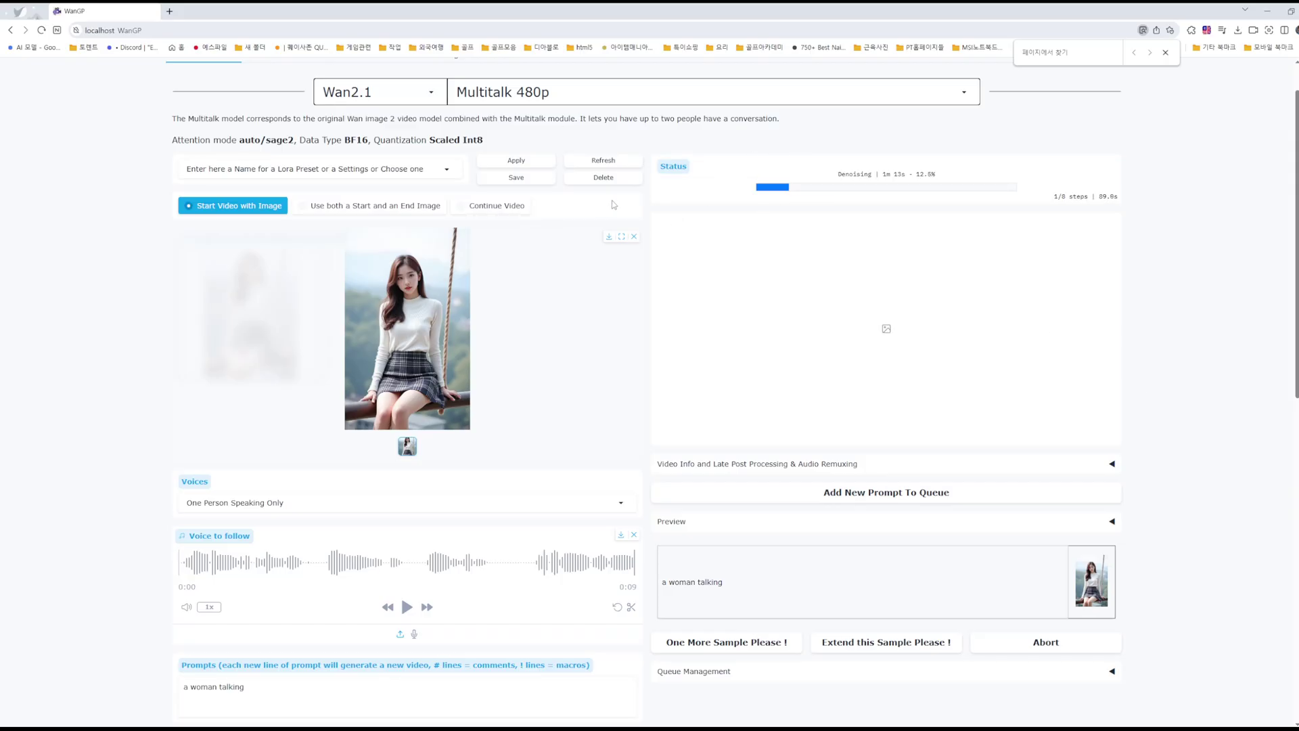
Step: Restore the WanGP browser window to a smaller size, move it aside, and bring the Notion Wan2GP installation guide forward
left_click(1290, 12)
left_click_drag(877, 79, 956, 128)
left_click(496, 19)
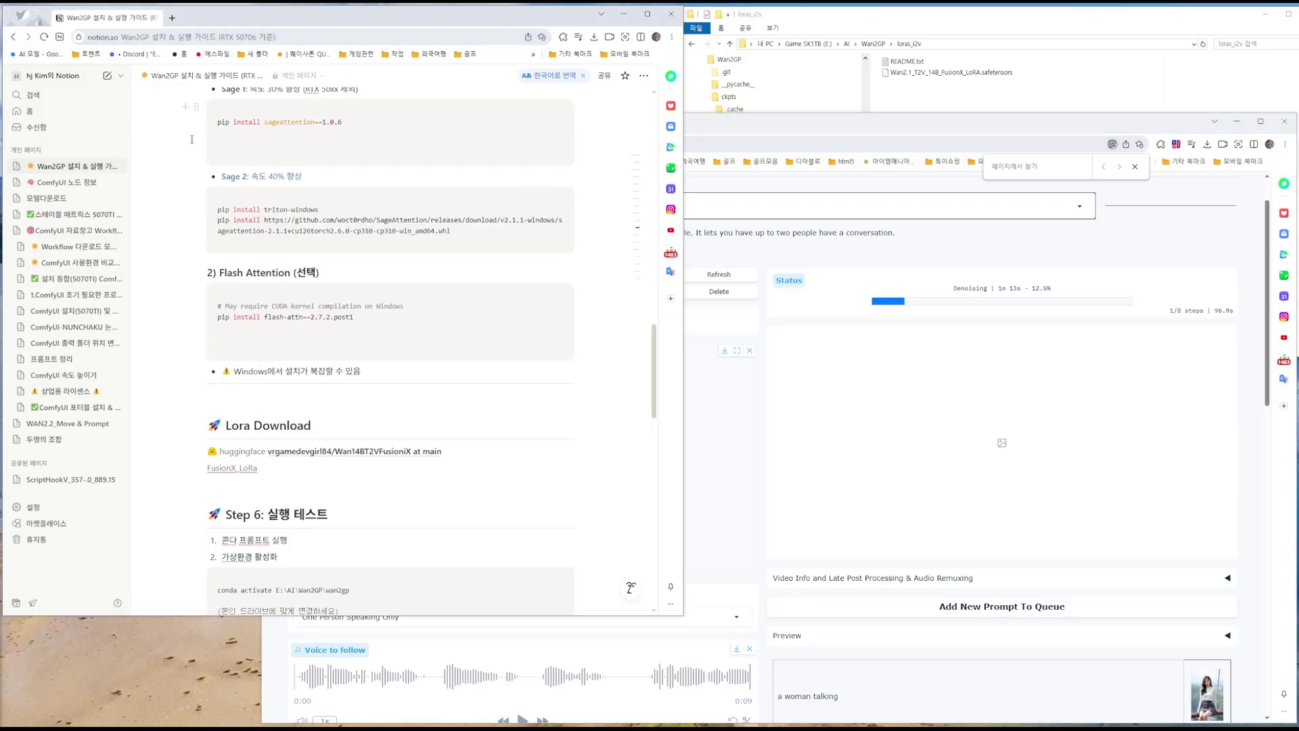
Step: Look through the Wan2GP guide's installation steps and highlight the environment path in Step 6's conda activate command
left_click_drag(654, 330, 662, 222)
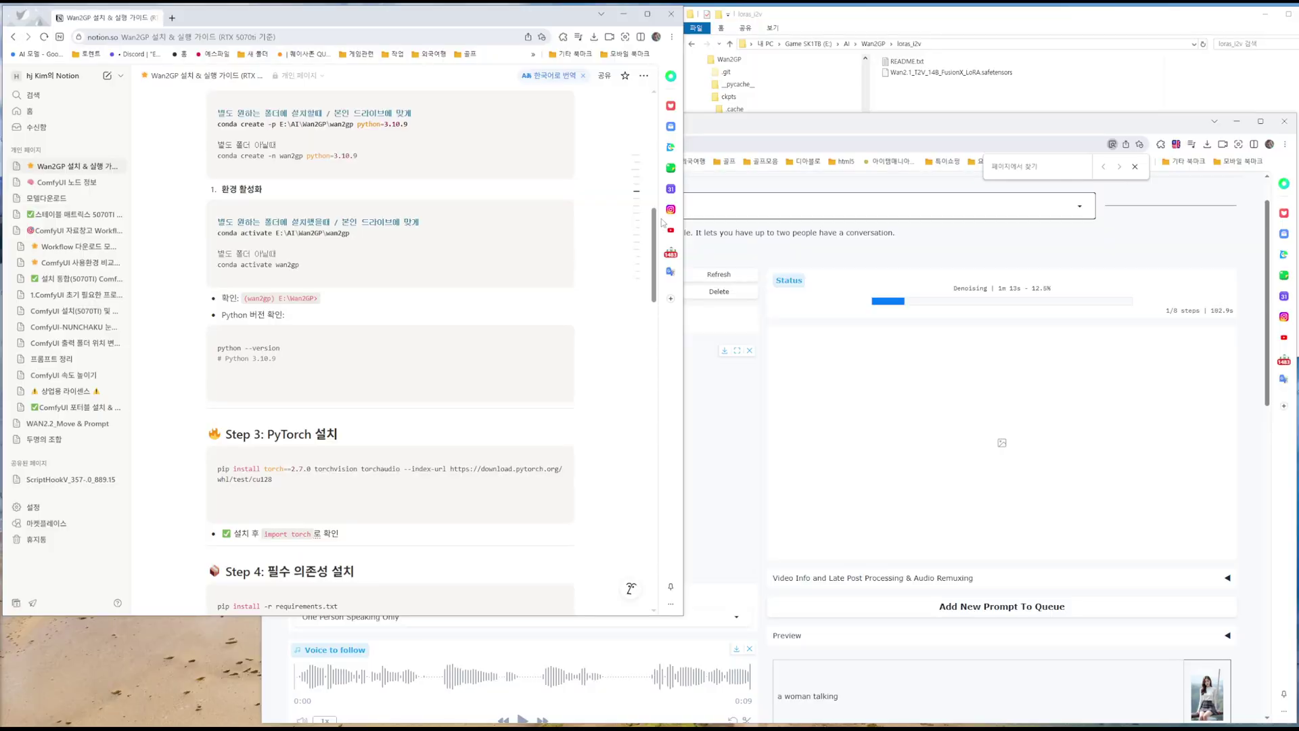
scroll(350, 129, "down", 12)
scroll(419, 399, "up", 15)
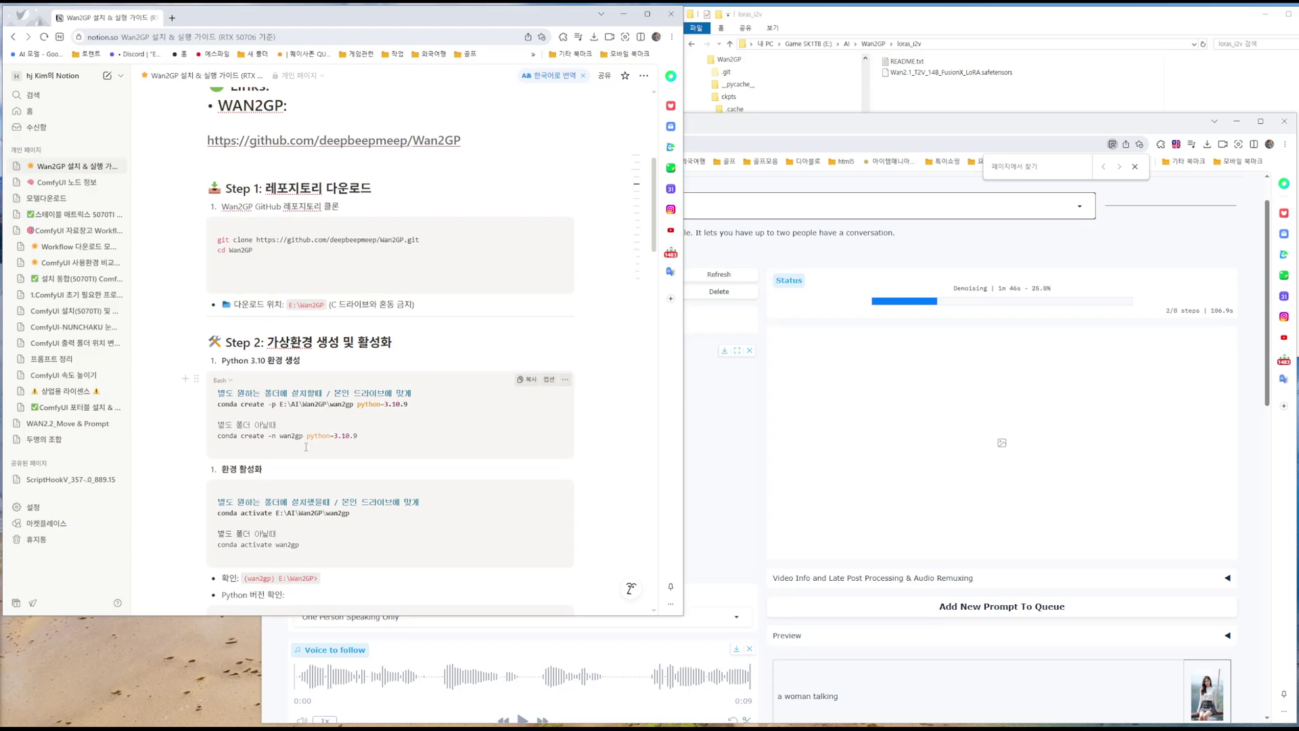
scroll(315, 450, "down", 15)
scroll(424, 420, "down", 10)
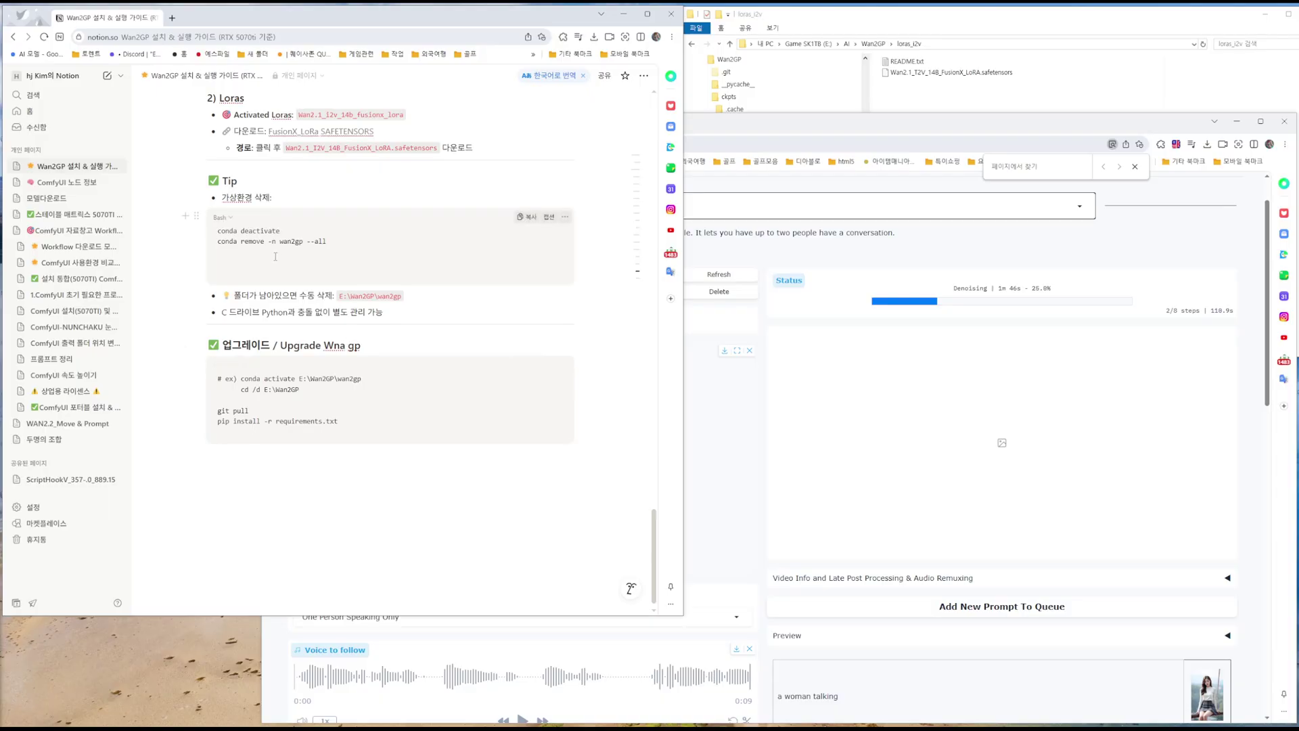
scroll(275, 257, "up", 10)
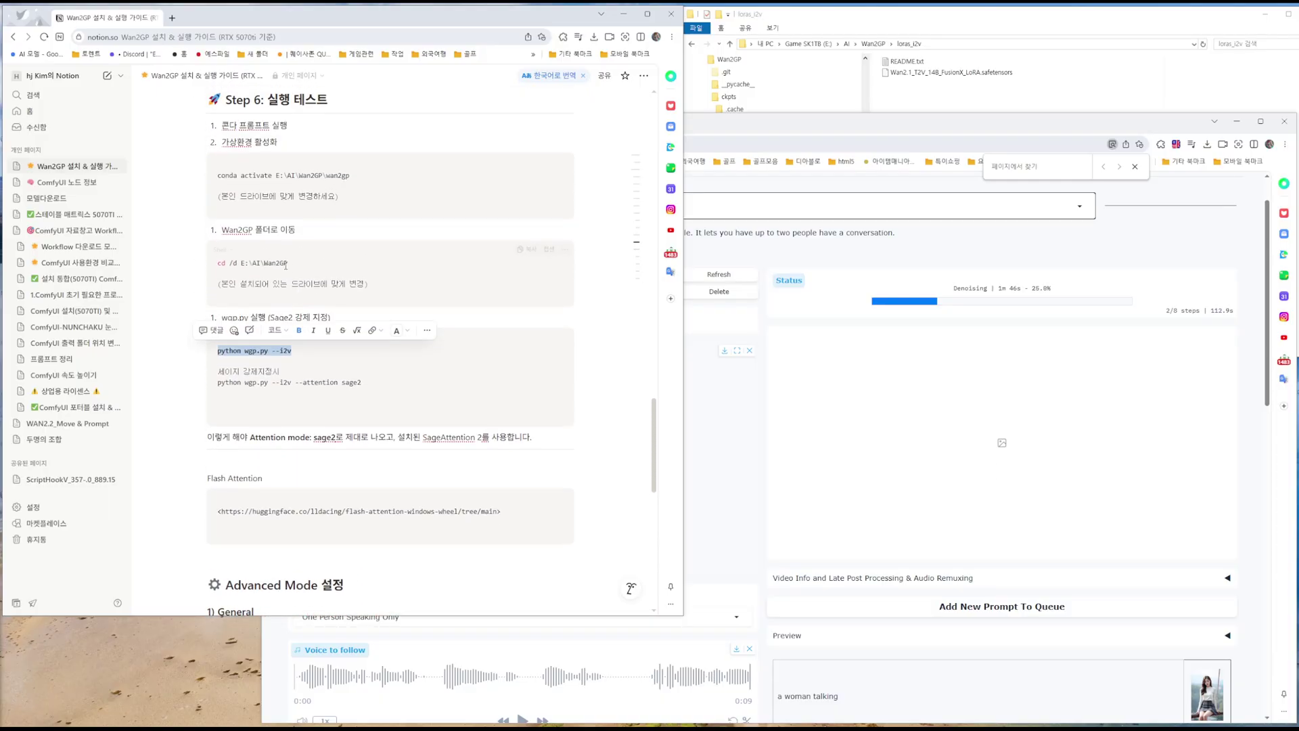
scroll(284, 250, "up", 1)
left_click(278, 227)
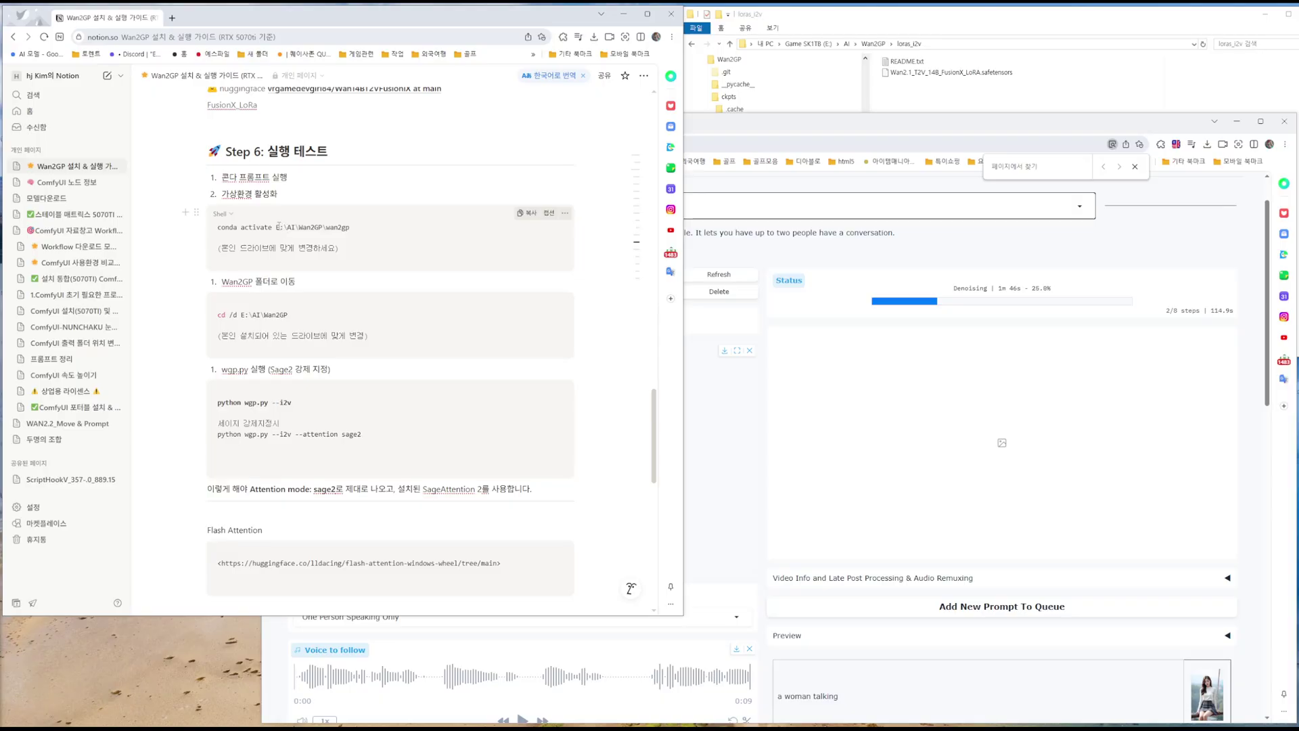
left_click_drag(276, 227, 350, 228)
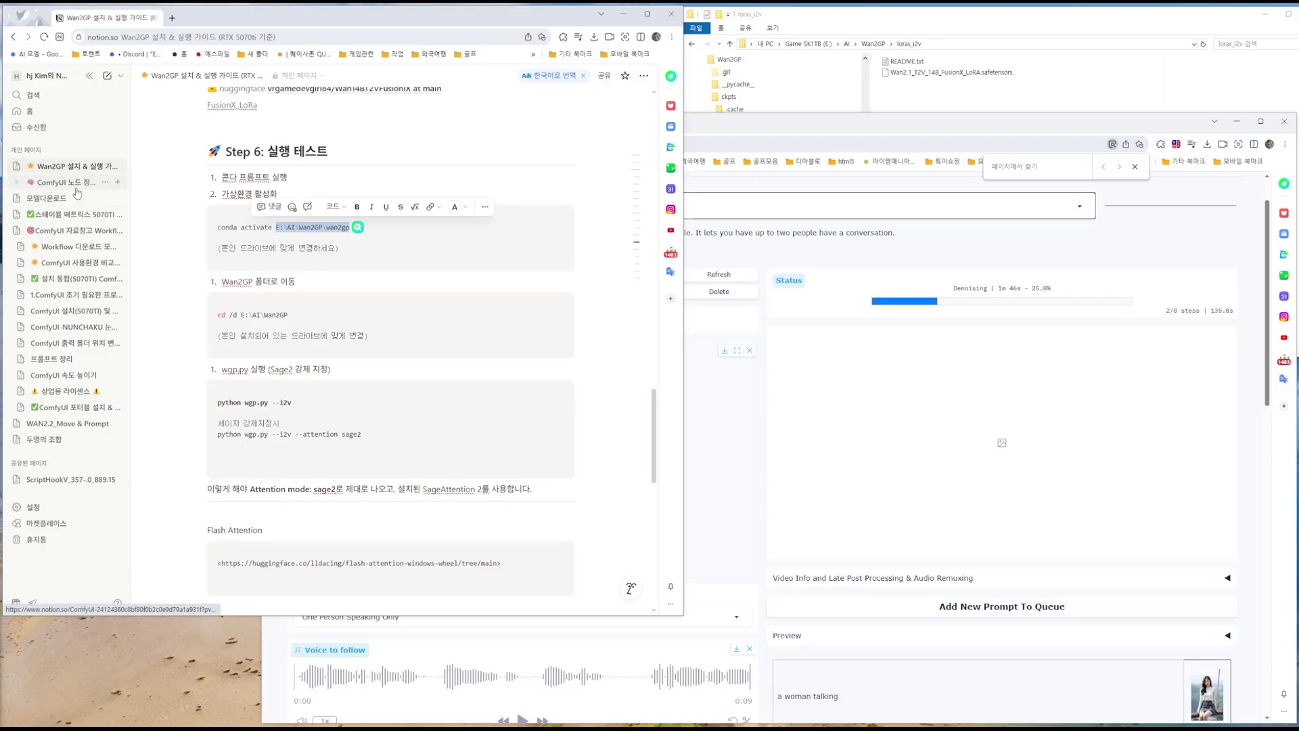
Step: Open Naver Memo beside the guide, examine the Wan2GP launch commands in the memo draft, and close it again
left_click(670, 167)
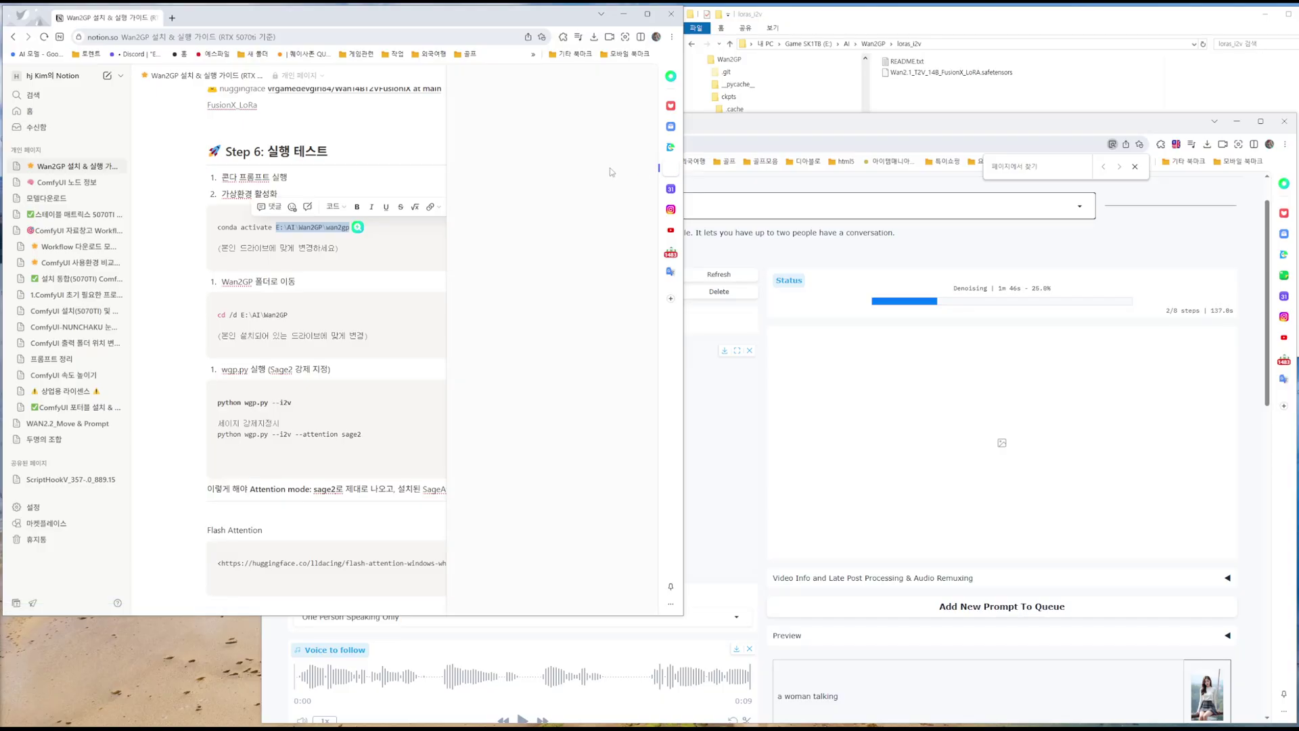
left_click(469, 142)
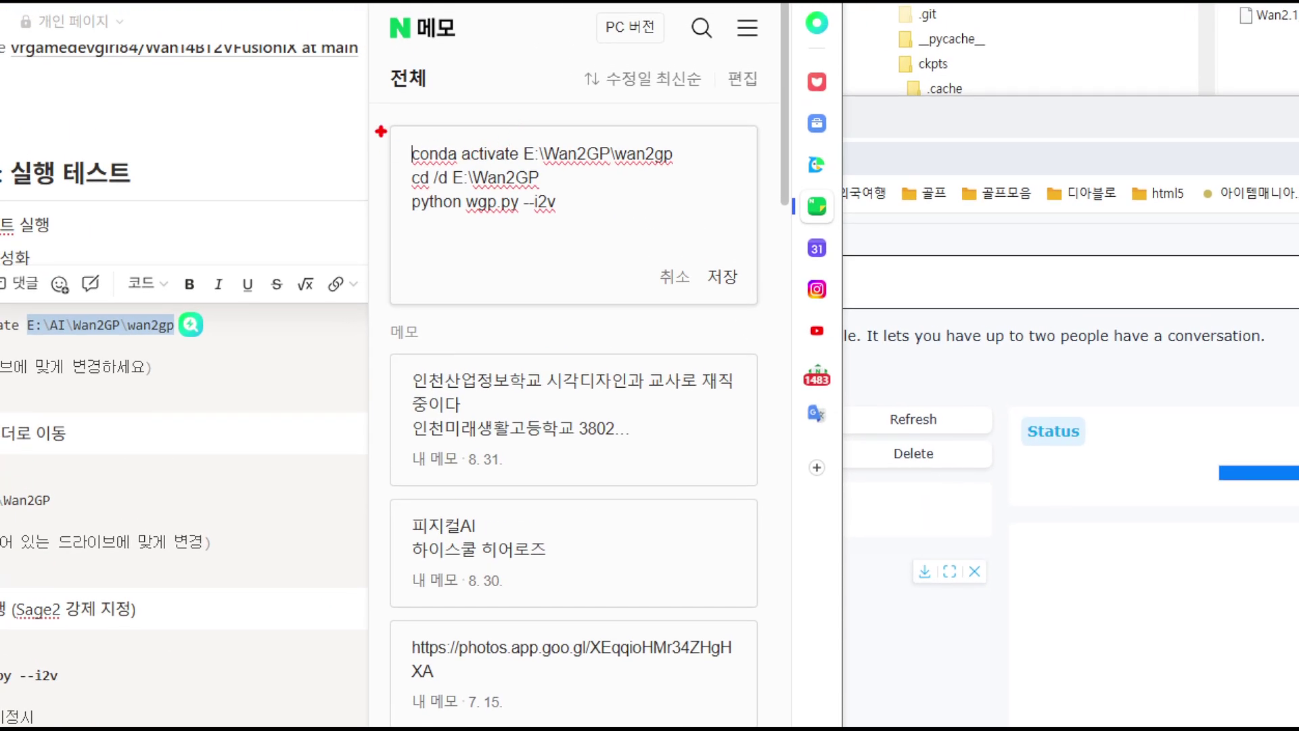
left_click_drag(457, 129, 617, 176)
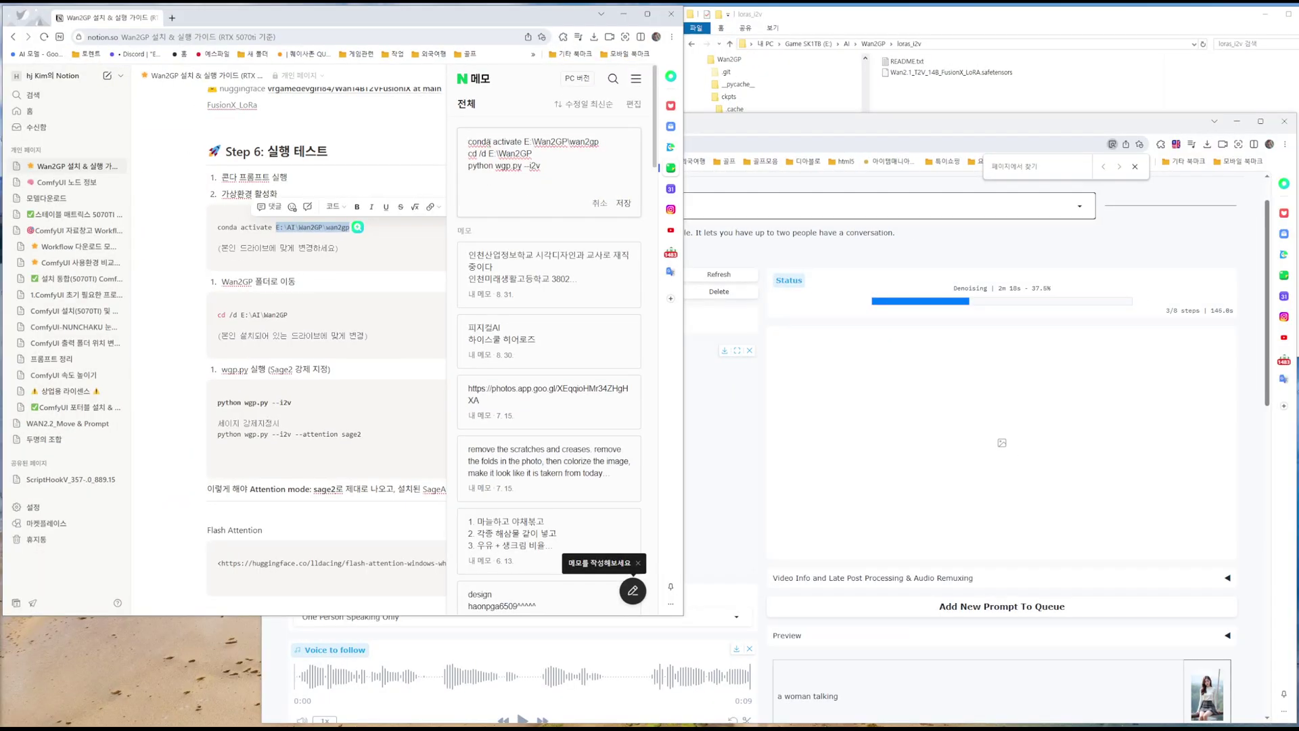
key("ctrl+a")
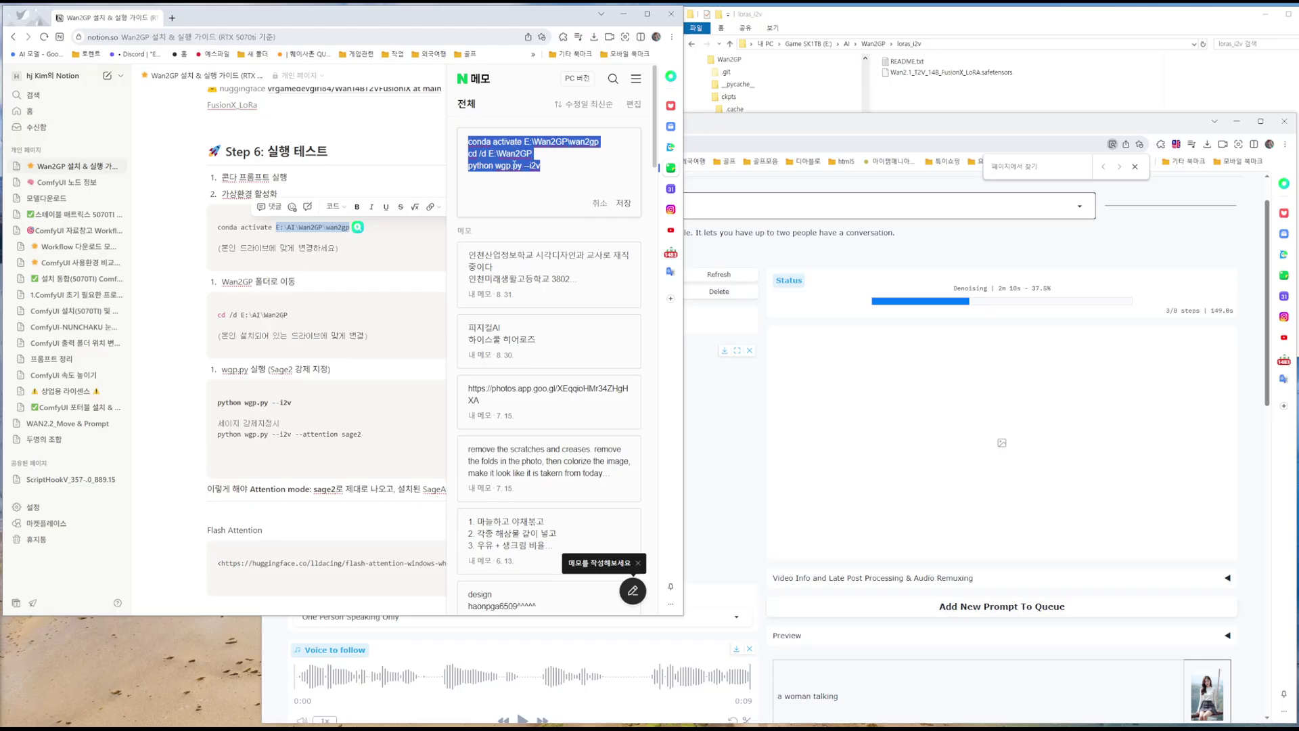
left_click(555, 168)
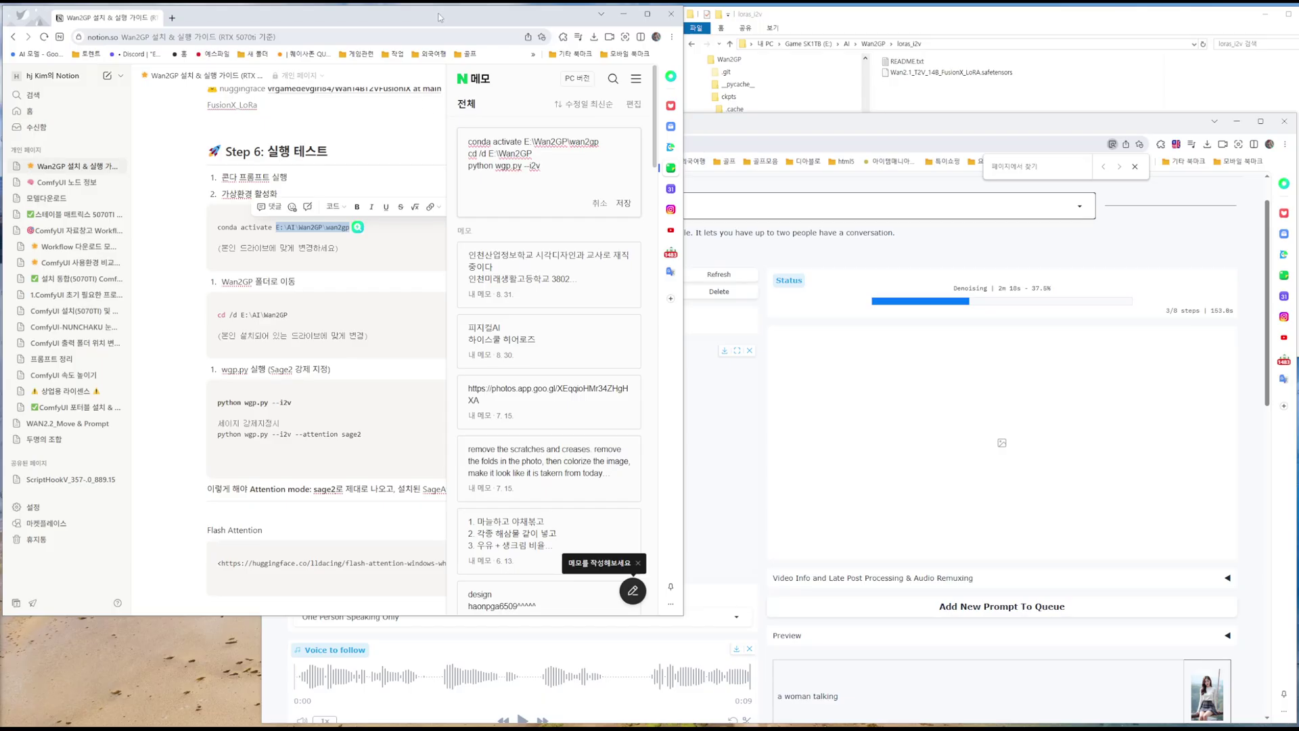
left_click(423, 127)
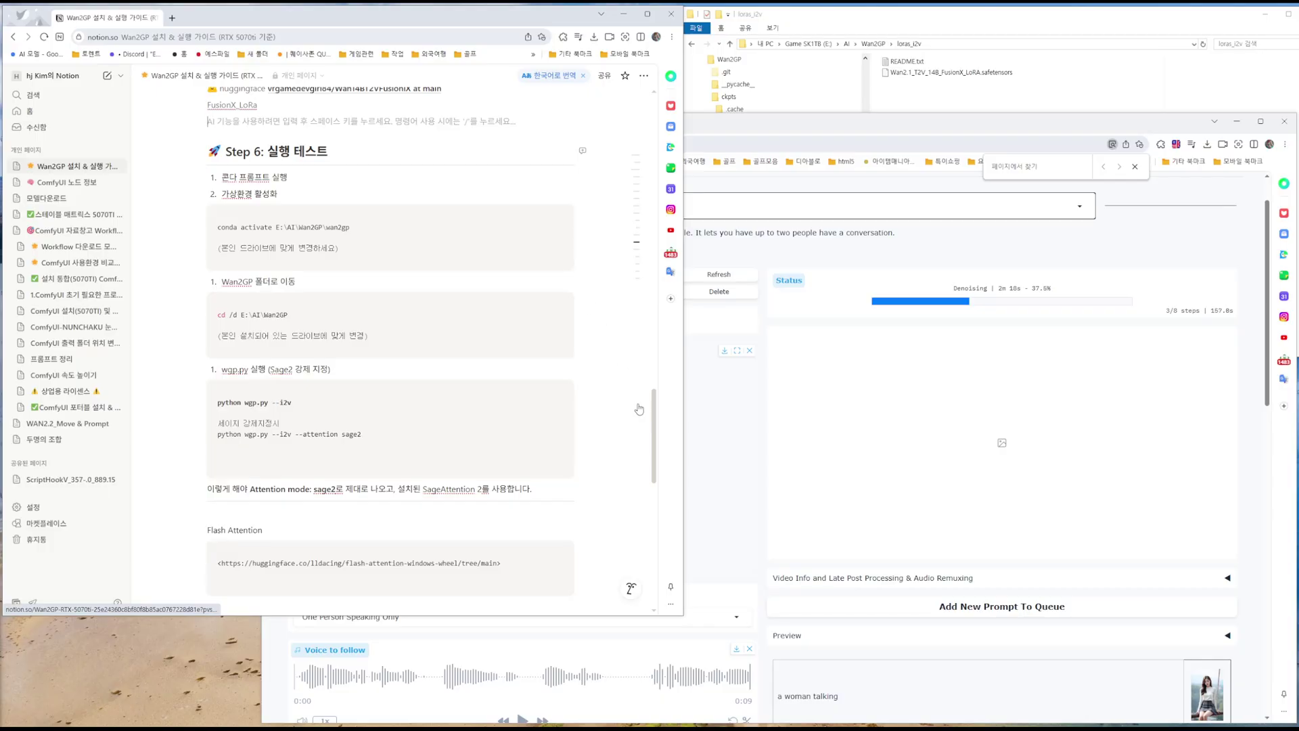
Step: Examine the upgrade section at the end of the guide, including the environment activation, git pull and pip install commands
left_click_drag(653, 413, 652, 522)
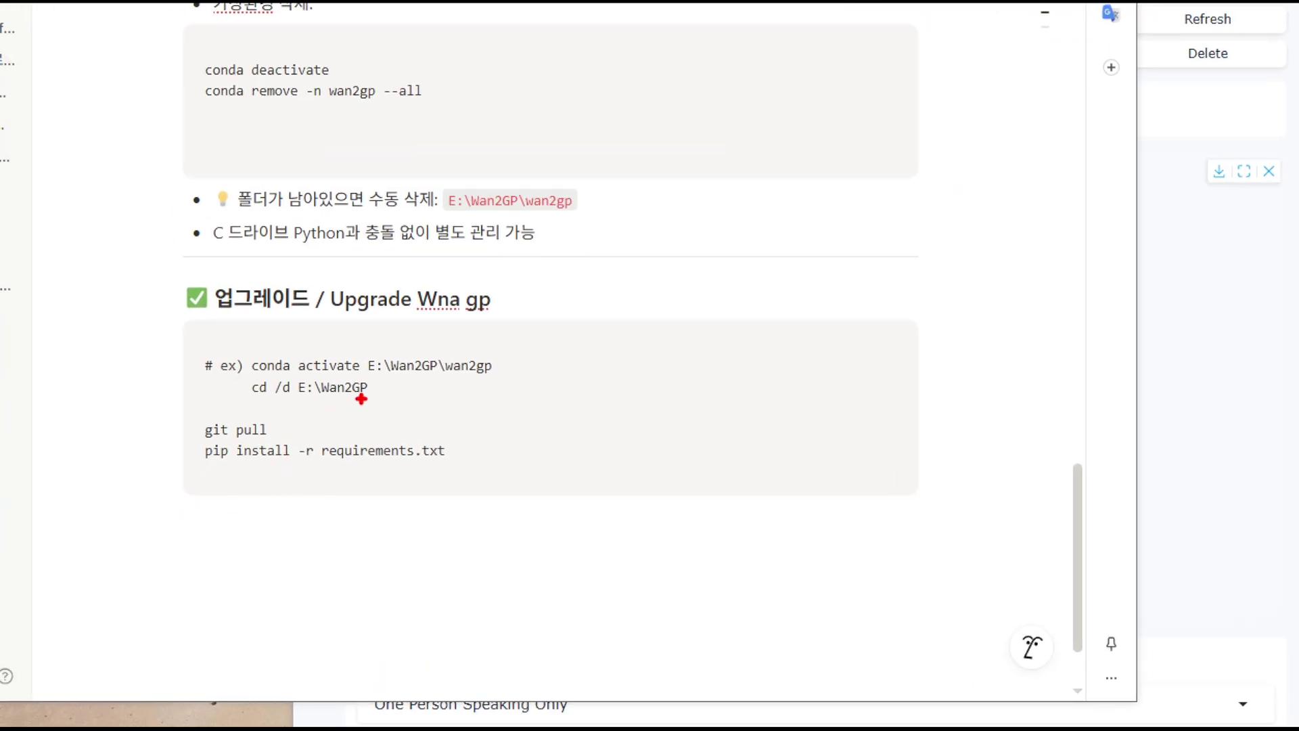
mouse_move(202, 343)
left_mouse_down()
mouse_move(192, 389)
mouse_move(354, 406)
mouse_move(515, 379)
mouse_move(416, 333)
mouse_move(189, 342)
left_mouse_up()
mouse_move(219, 418)
left_mouse_down()
mouse_move(169, 447)
mouse_move(401, 470)
mouse_move(484, 448)
mouse_move(203, 415)
left_mouse_up()
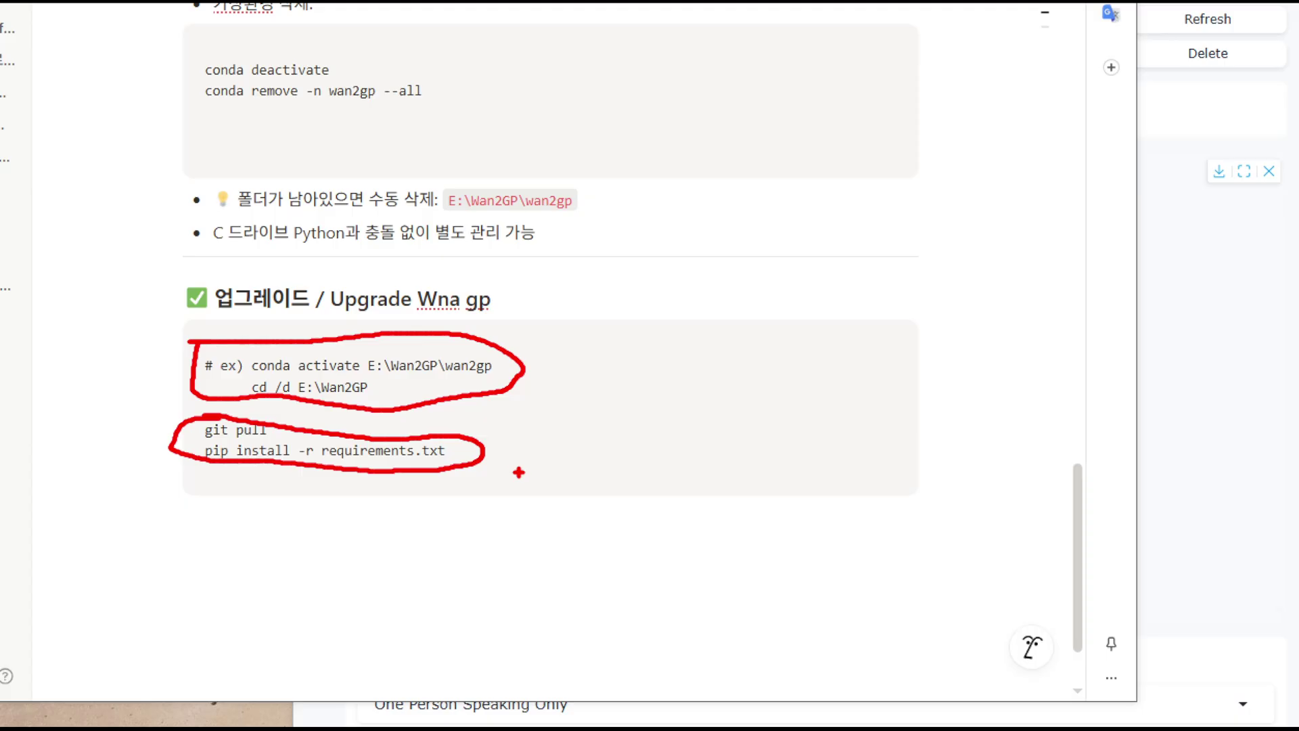
scroll(780, 305, "up", 1)
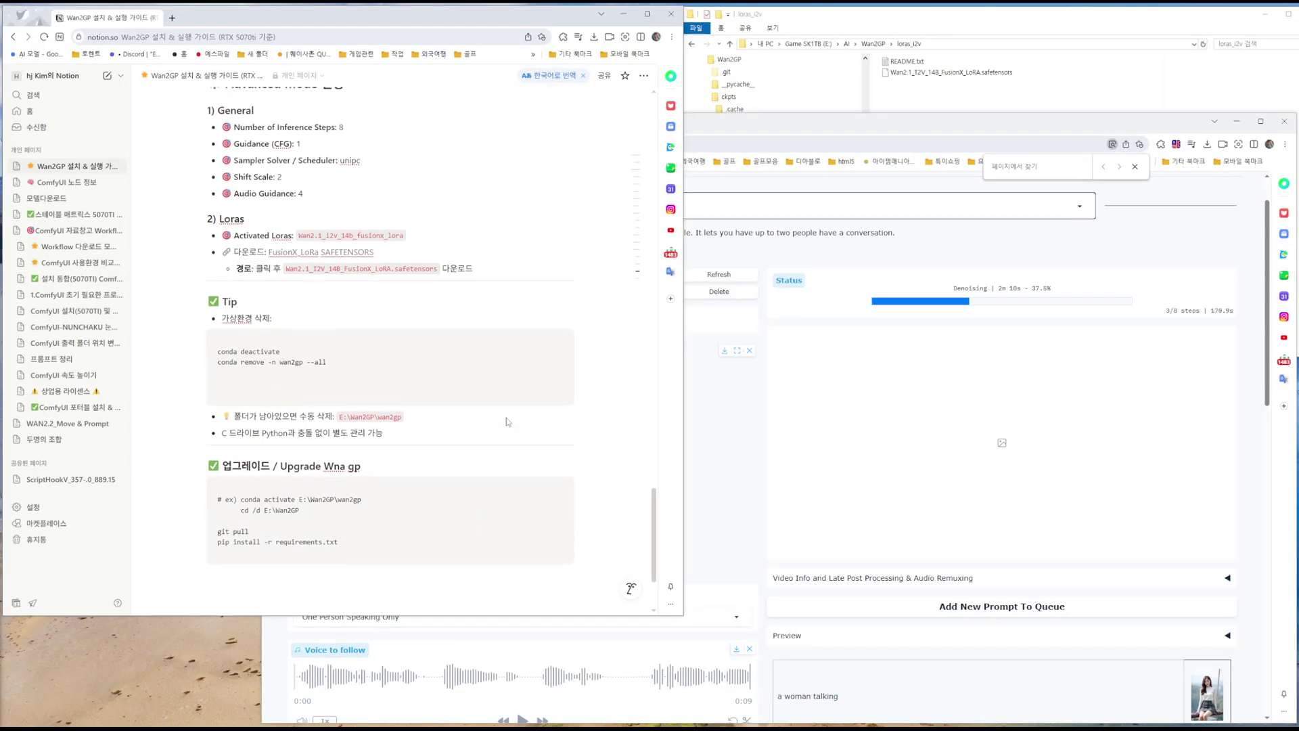
Step: View the Hugging Face download page linked from the guide's FusionX LoRa entry and close it
scroll(506, 419, "up", 2)
left_click(349, 358)
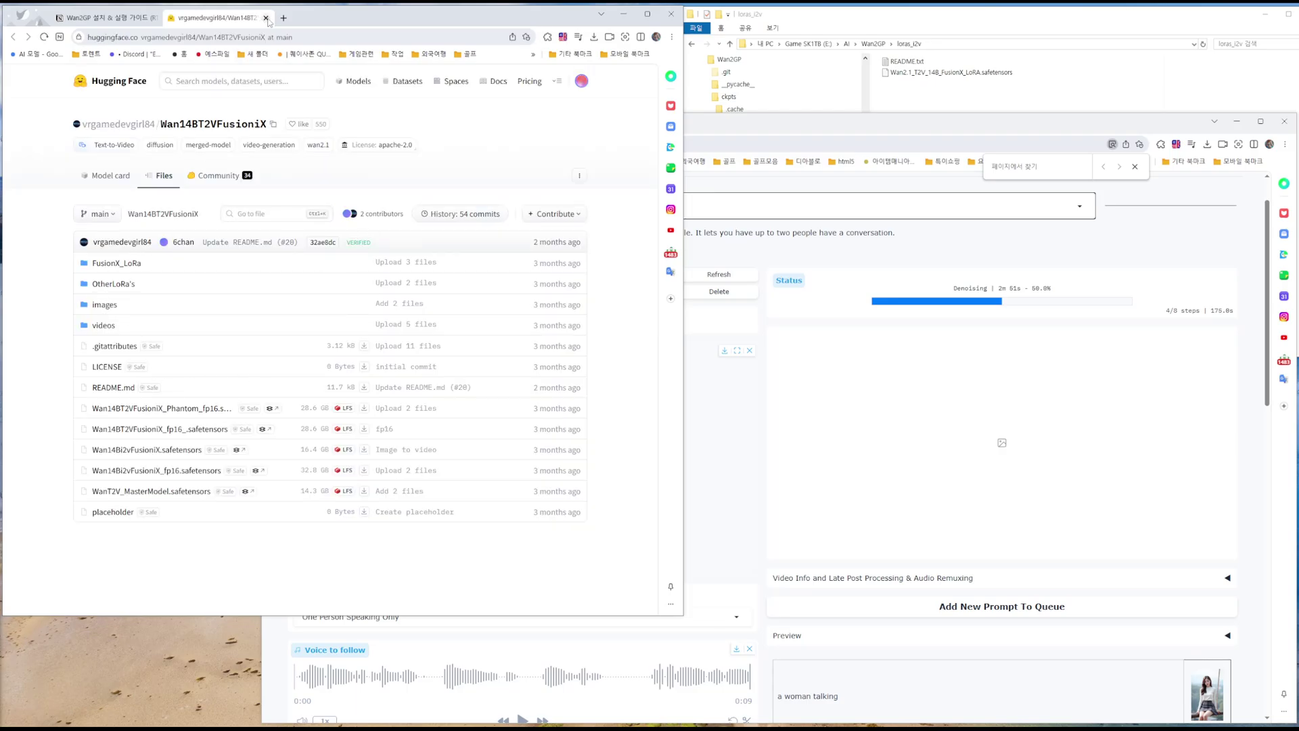
left_click(270, 18)
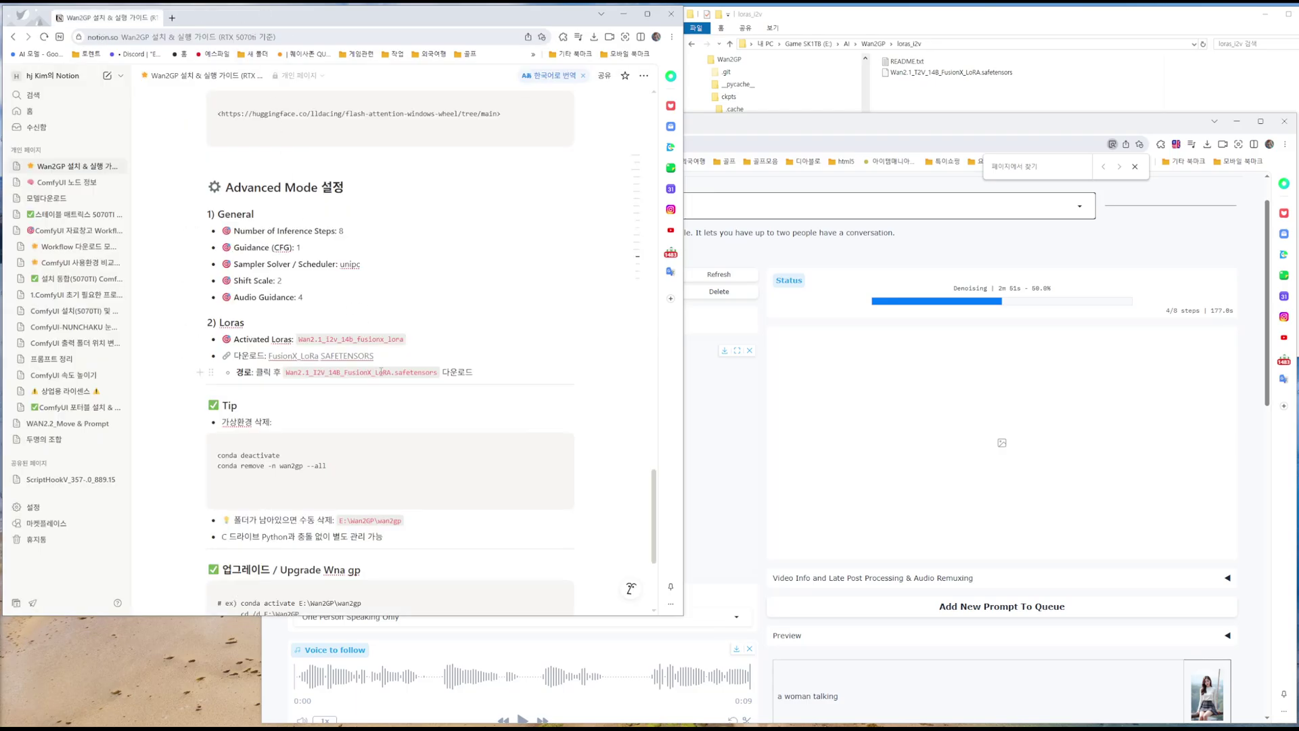
Step: Copy the folder path Wan2GP\loras_i2v from File Explorer and insert it before "클릭 후" in the guide's Loras path line
scroll(473, 368, "up", 3)
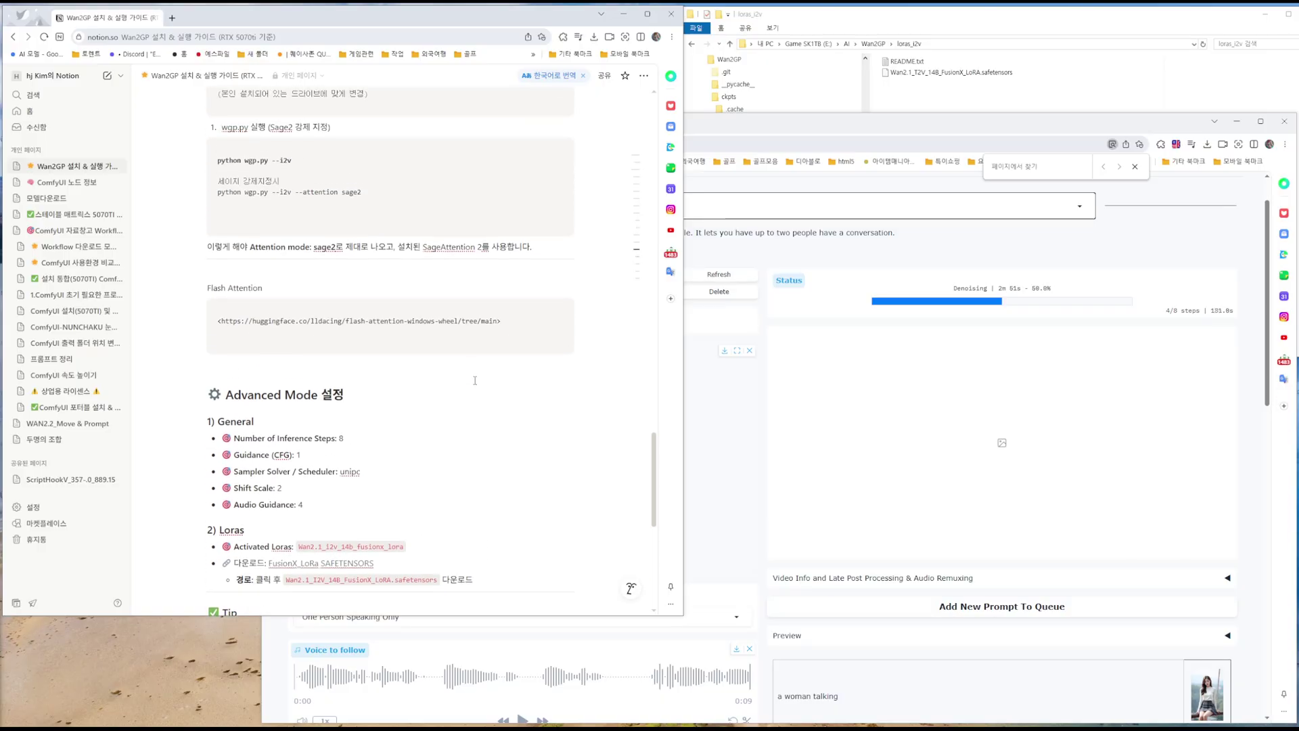
left_click(928, 45)
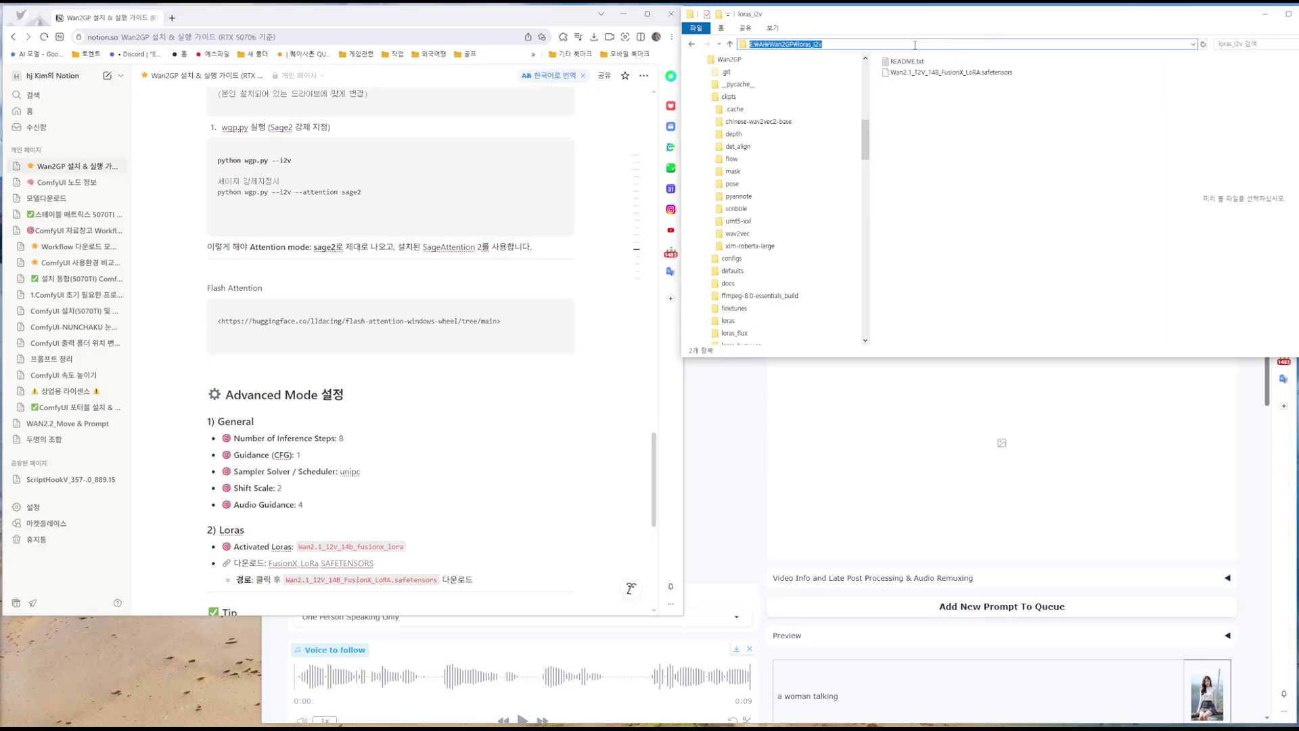
left_click(824, 44)
left_click_drag(768, 44, 822, 44)
key("ctrl+c")
scroll(487, 478, "down", 3)
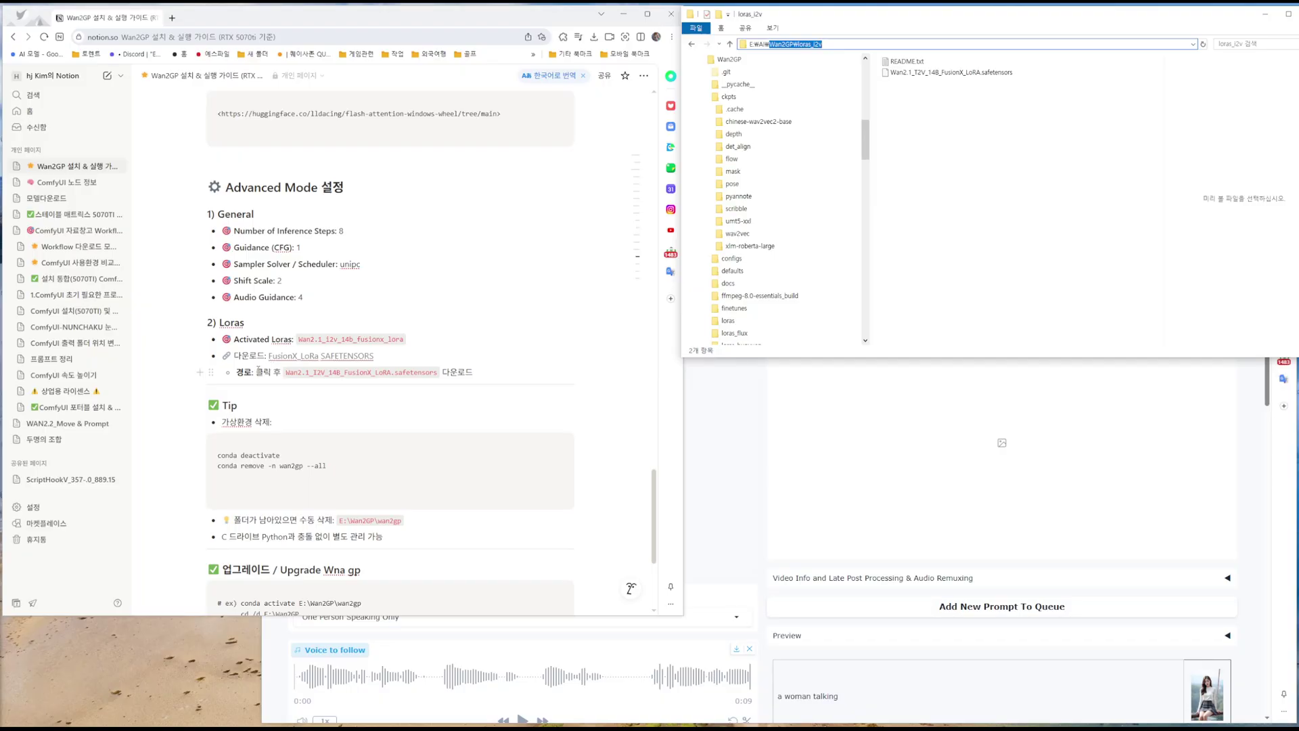
left_click(258, 371)
key("ctrl+v")
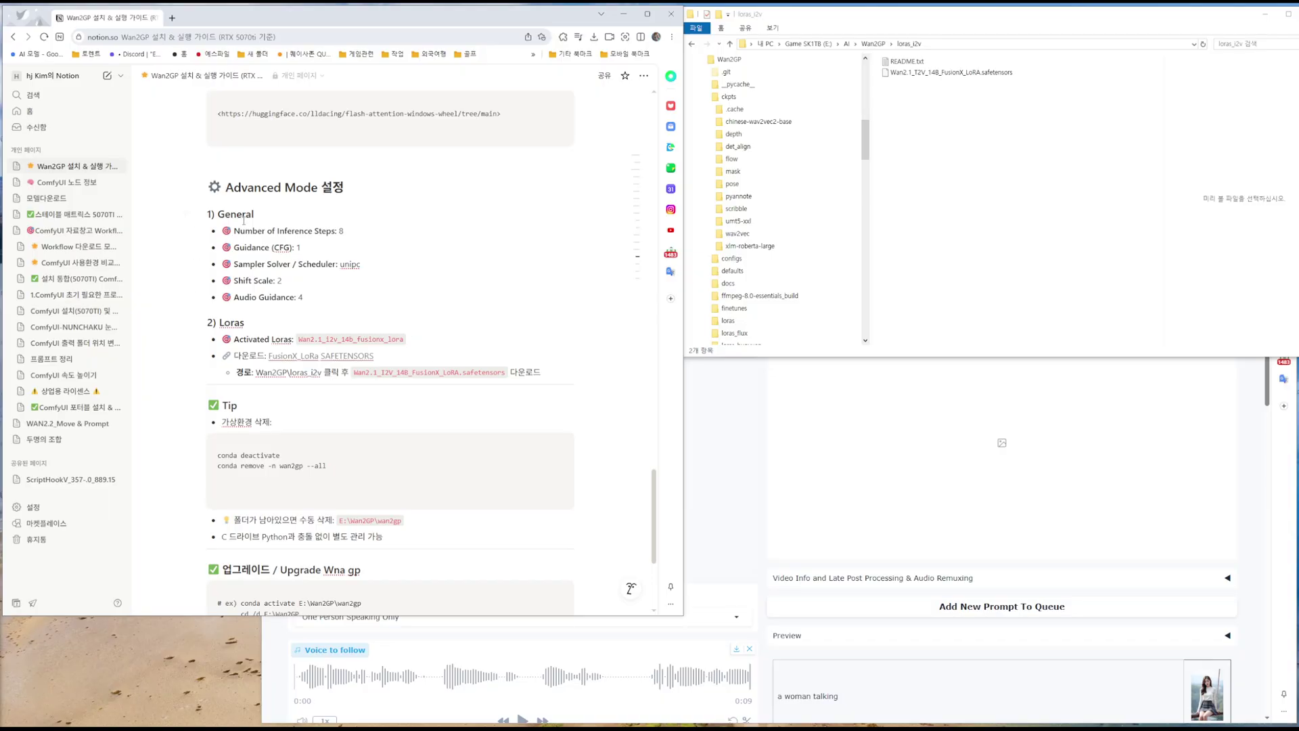
Step: Review the General values under Advanced Mode 설정 and return to the beginning of the guide
left_click_drag(238, 216, 407, 296)
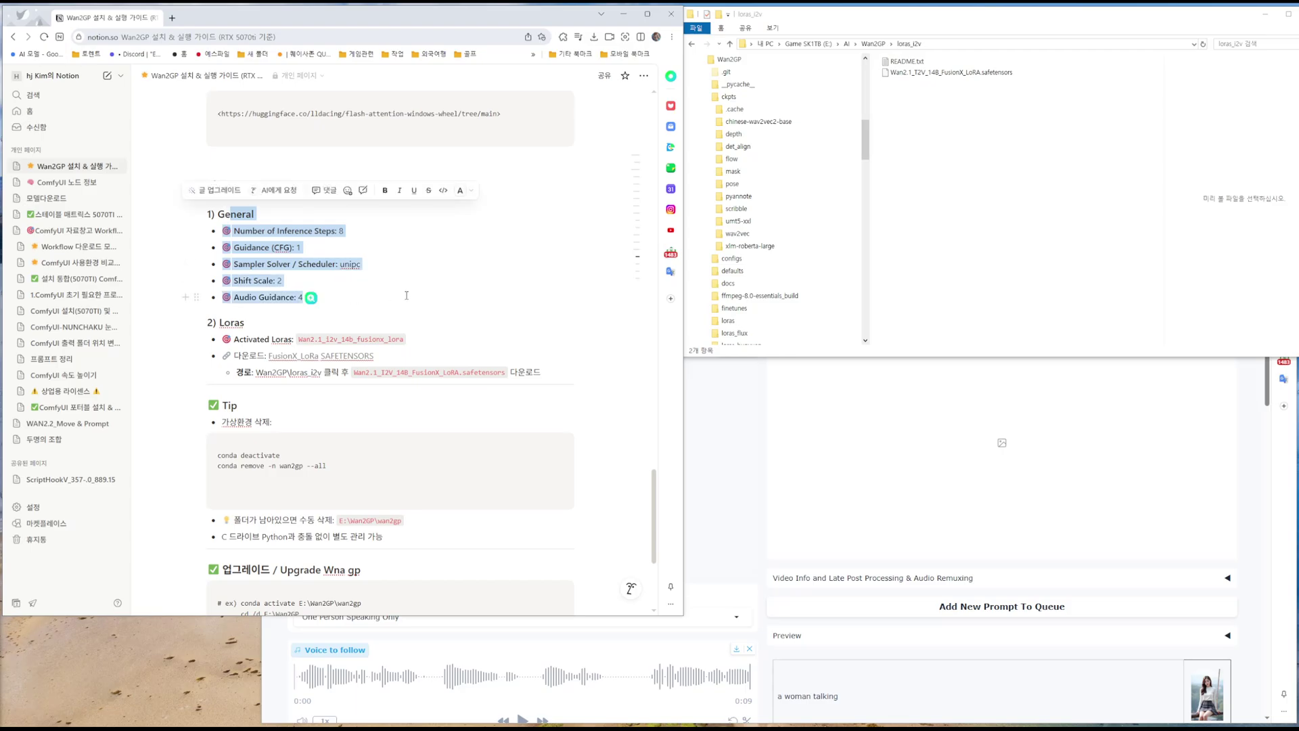
left_click(473, 255)
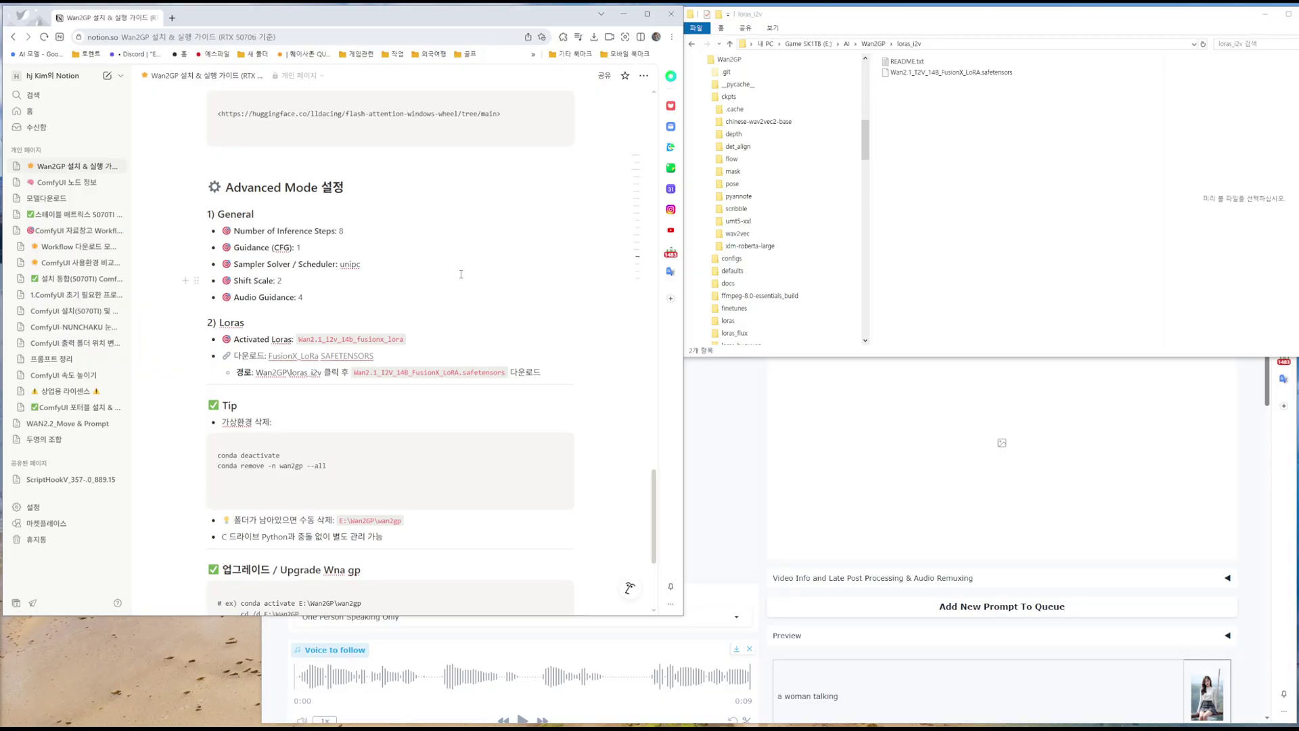
scroll(460, 268, "up", 15)
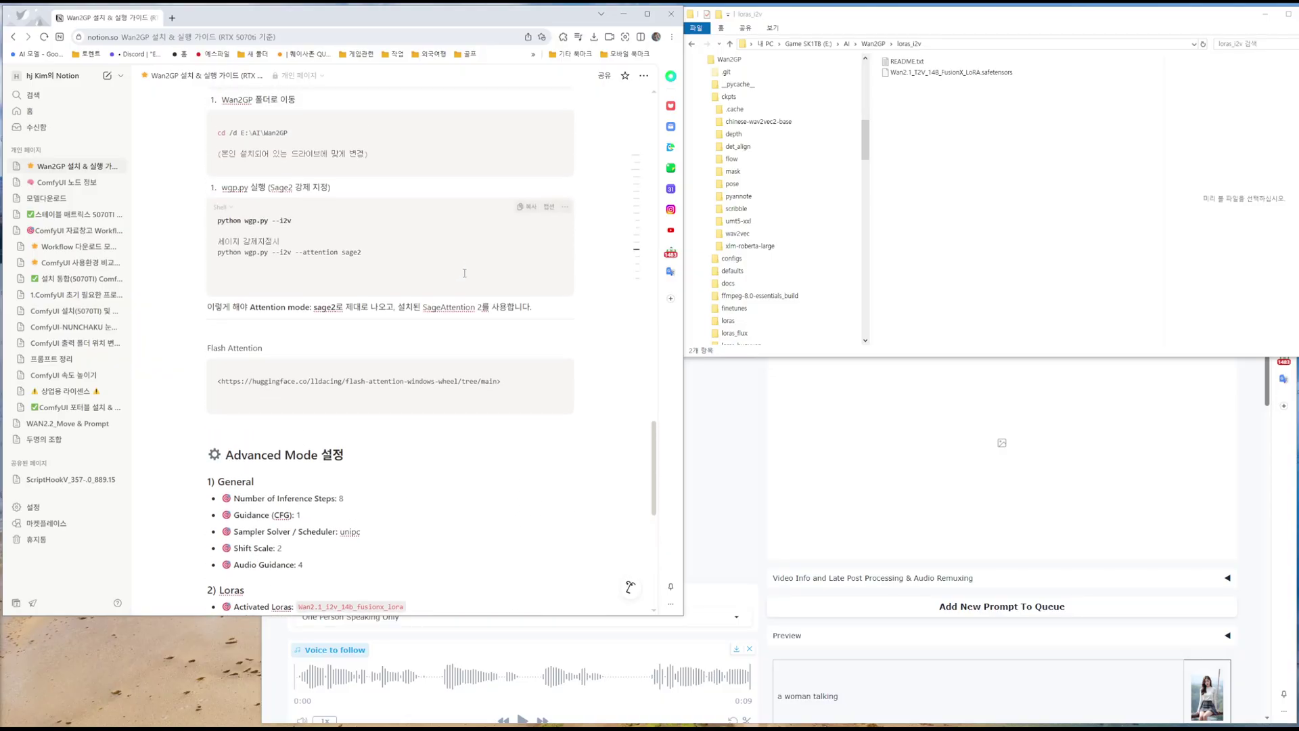
scroll(445, 278, "up", 15)
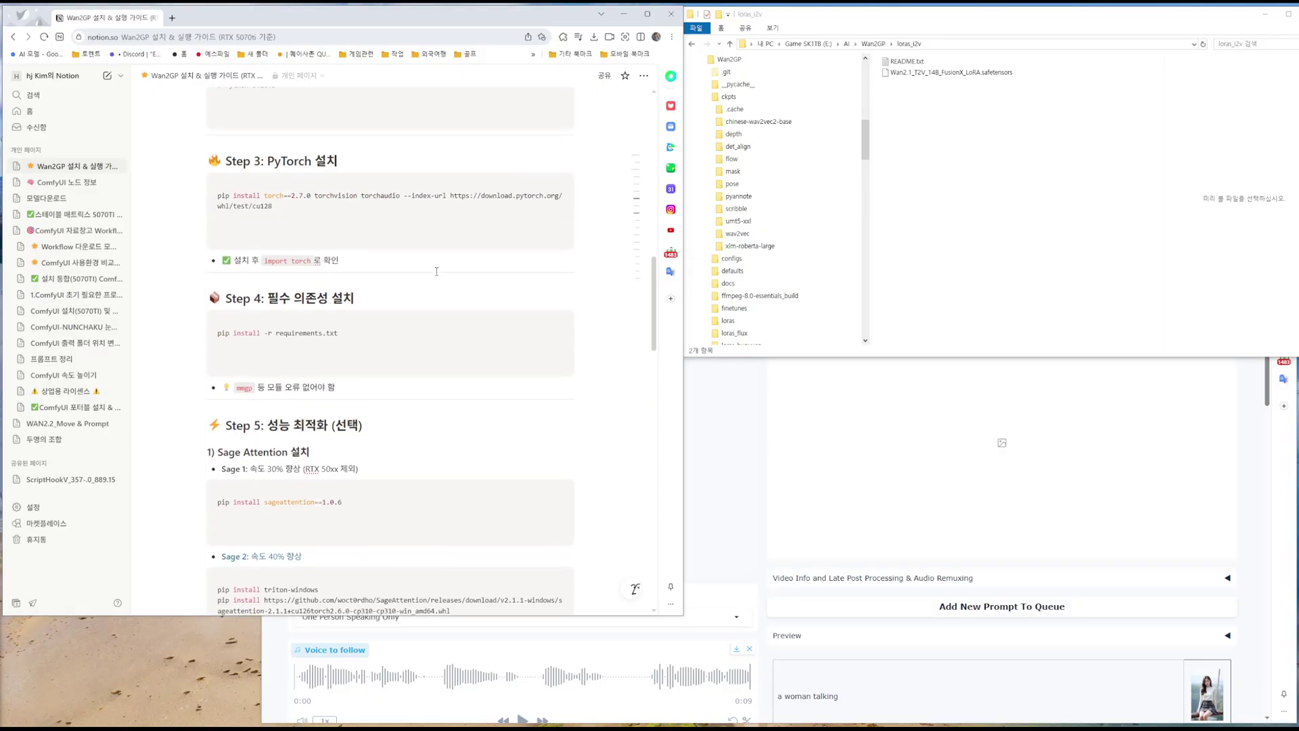
scroll(437, 271, "up", 5)
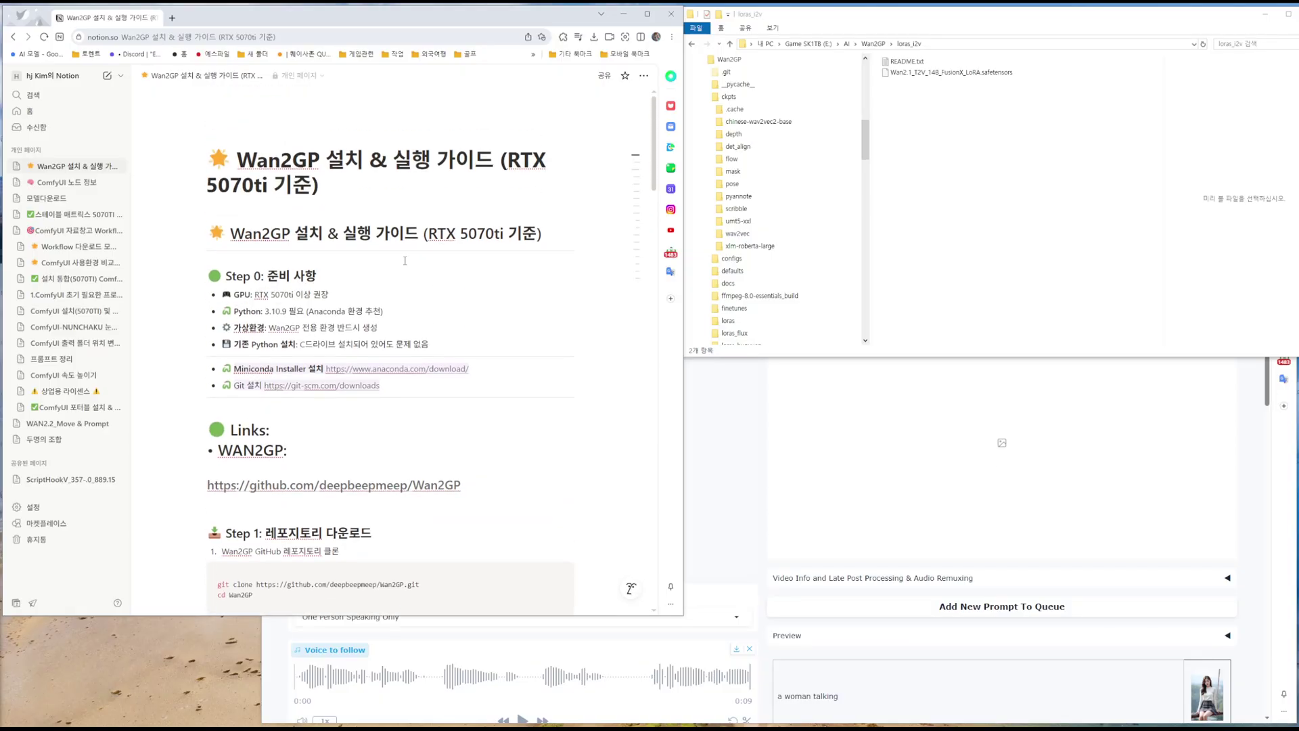
Step: Change the text colour of the "Step 2: 가상환경 생성 및 활성화" heading to red
scroll(411, 263, "down", 12)
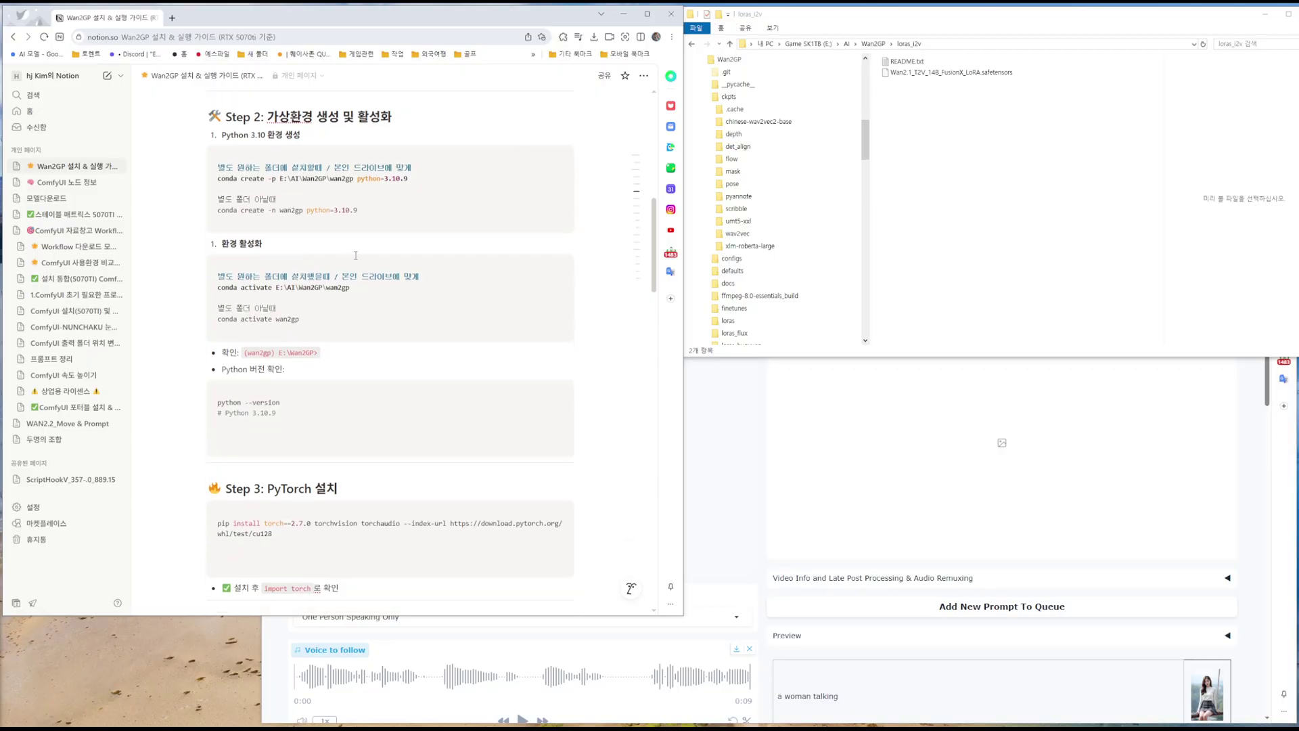
scroll(228, 115, "up", 3)
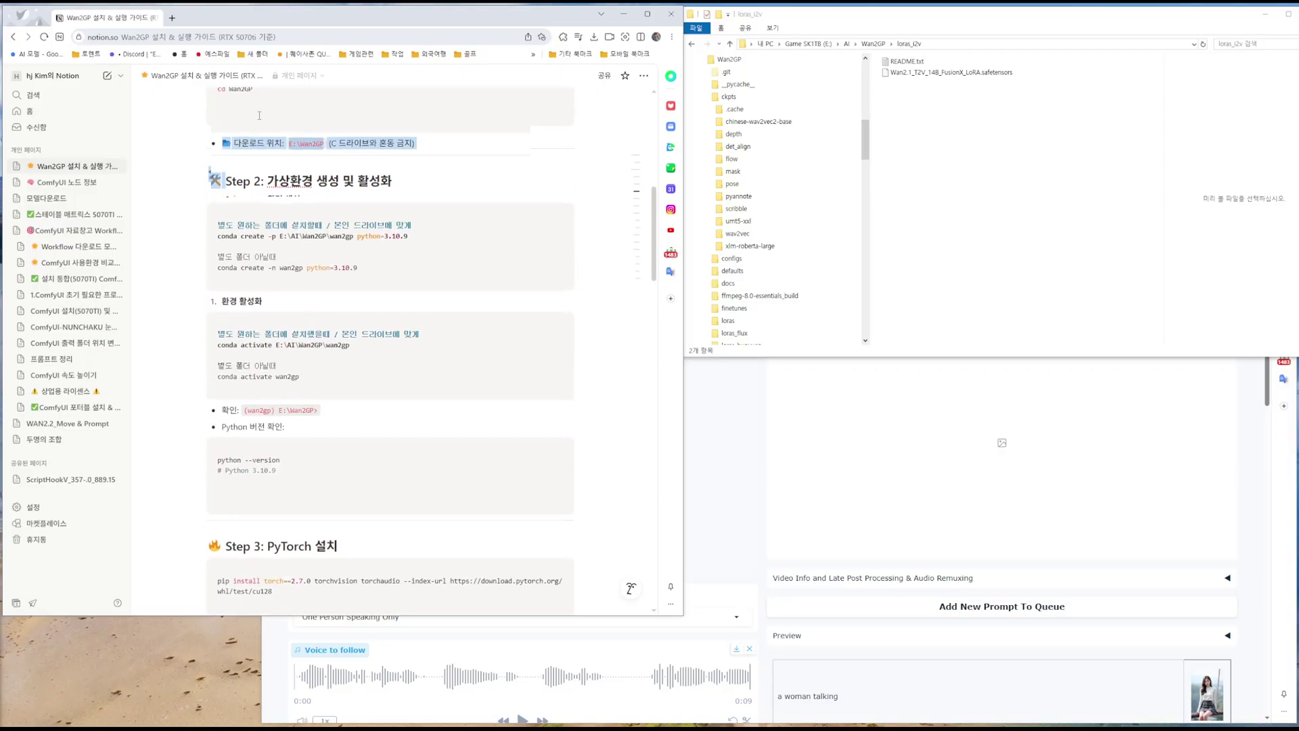
left_click_drag(226, 282, 390, 278)
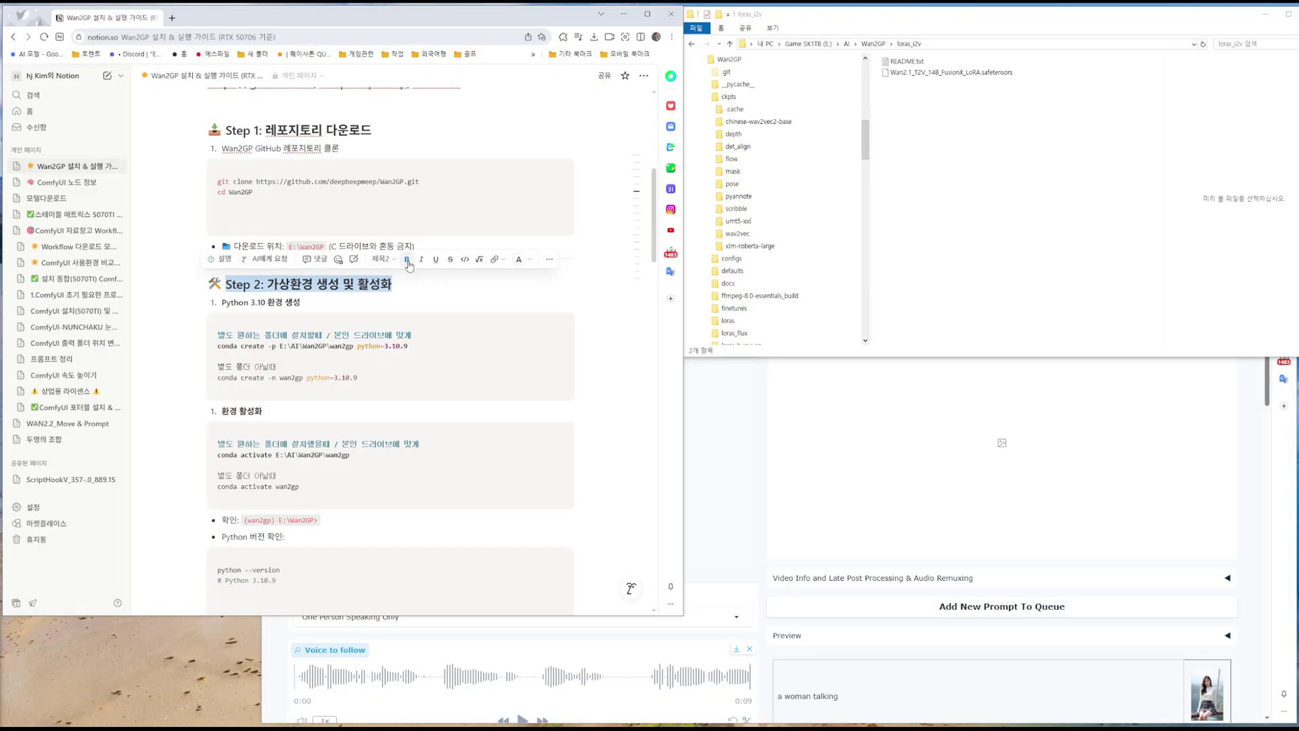
left_click(519, 260)
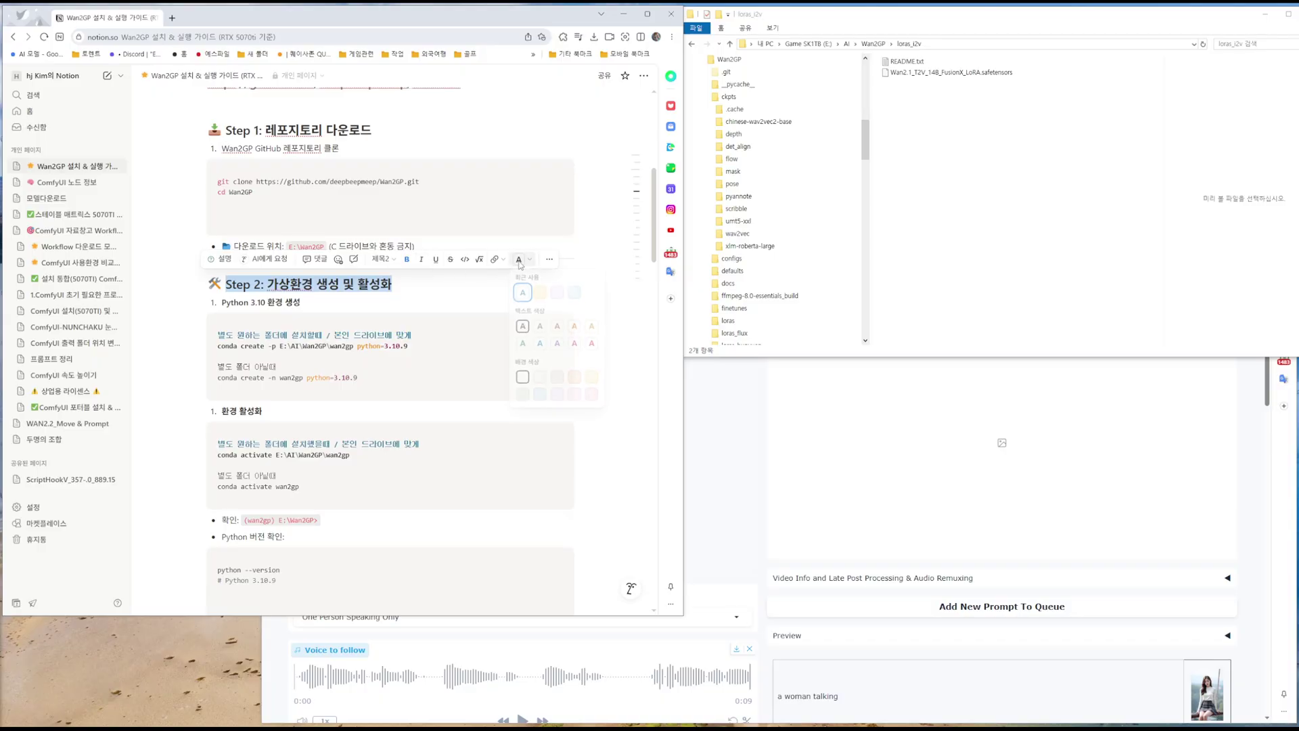
left_click(594, 348)
left_click(292, 286)
Step: Change the text colour of the guide's "Step 6: 실행 테스트" heading to red
scroll(313, 293, "down", 3)
scroll(313, 293, "up", 3)
scroll(332, 306, "down", 2)
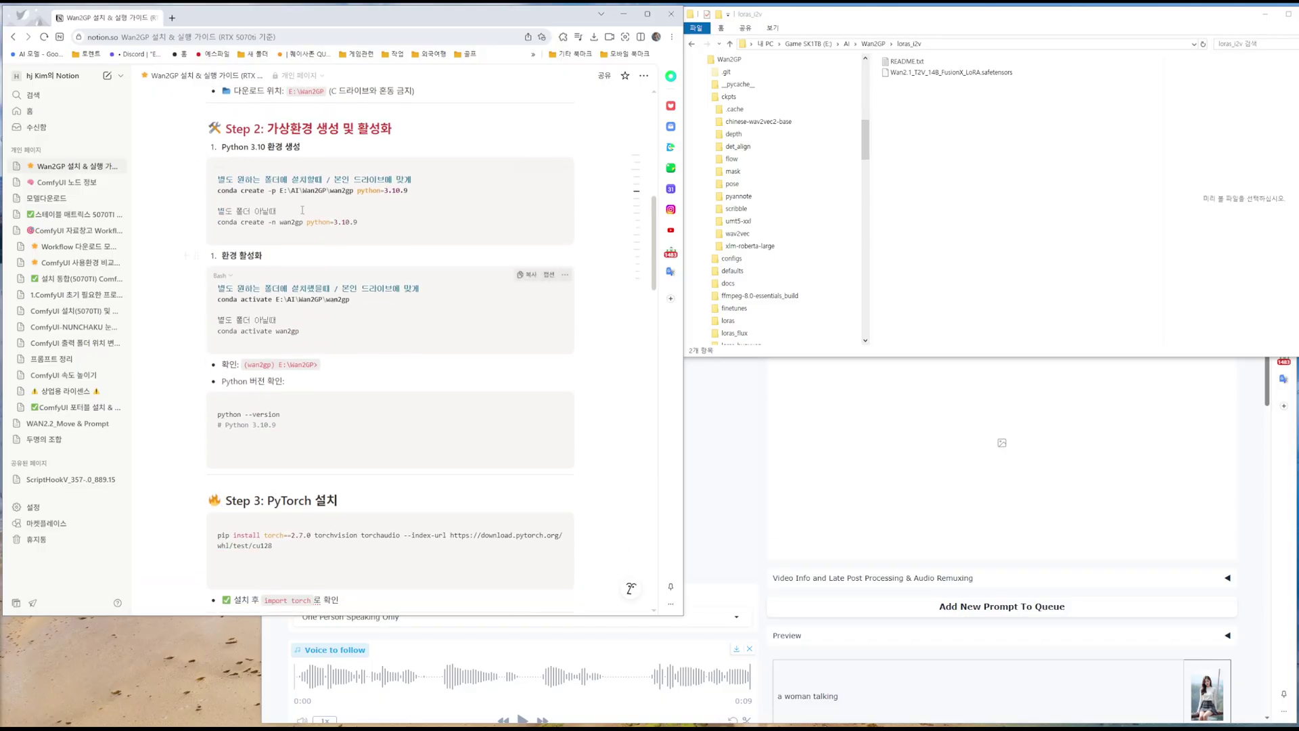
scroll(331, 260, "down", 8)
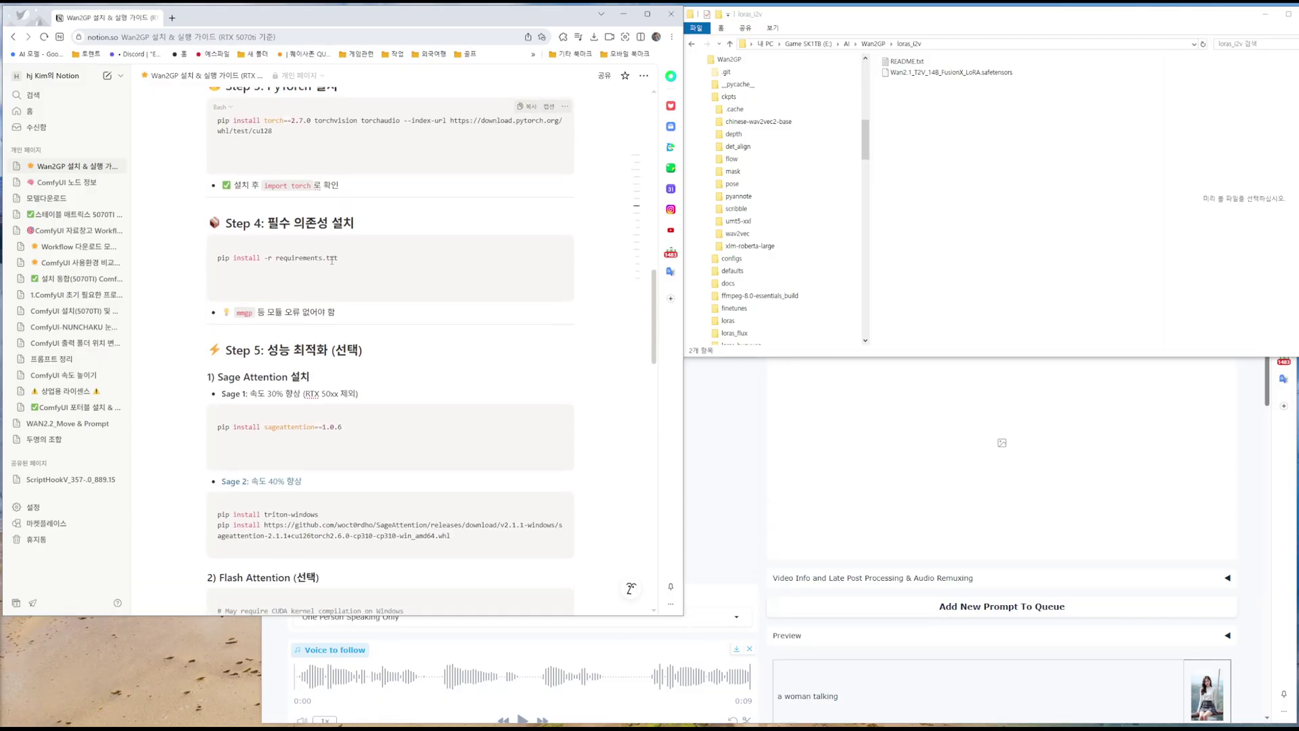
scroll(332, 260, "down", 2)
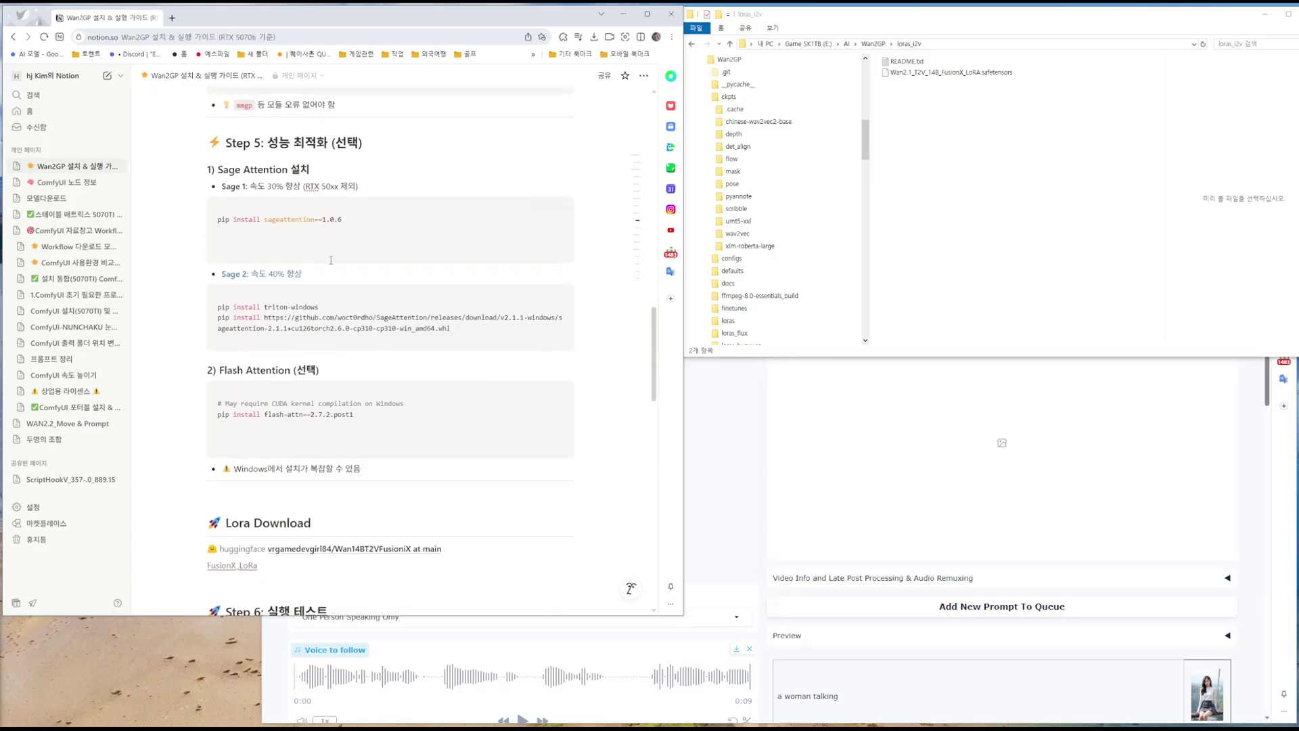
scroll(330, 260, "down", 9)
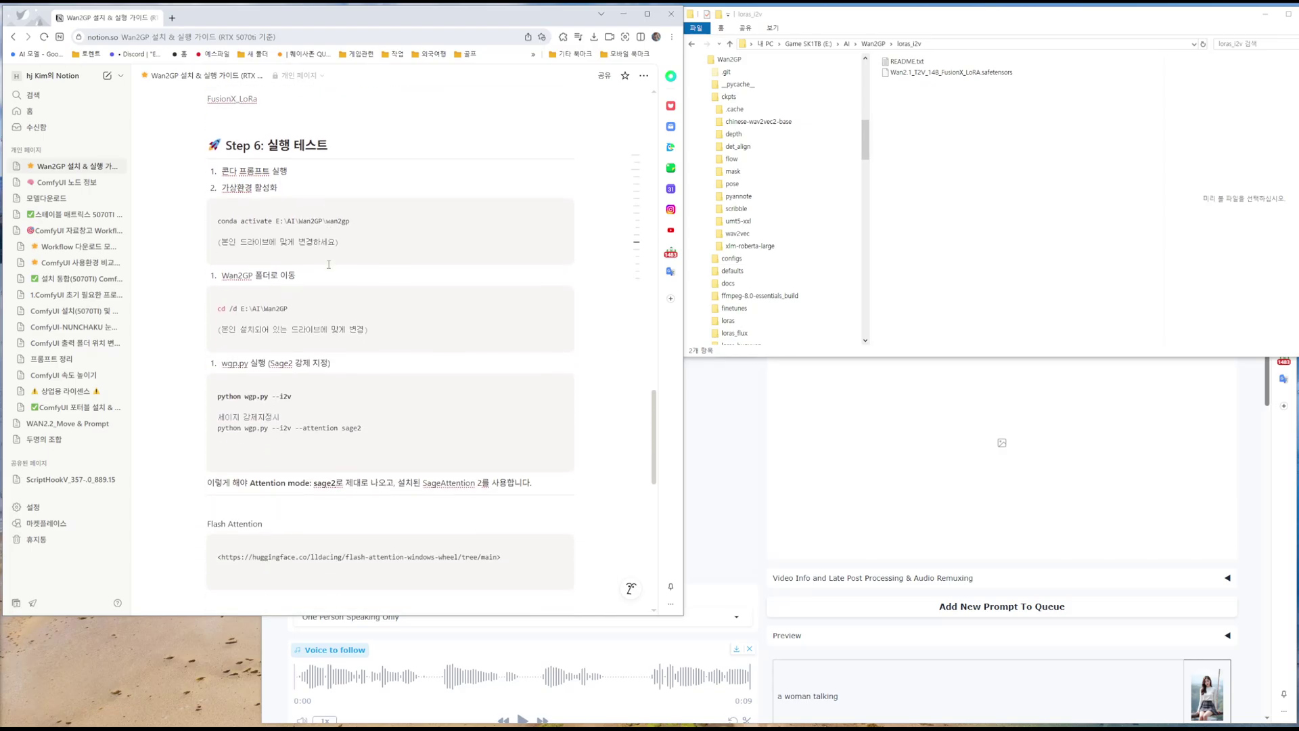
left_click_drag(227, 145, 342, 148)
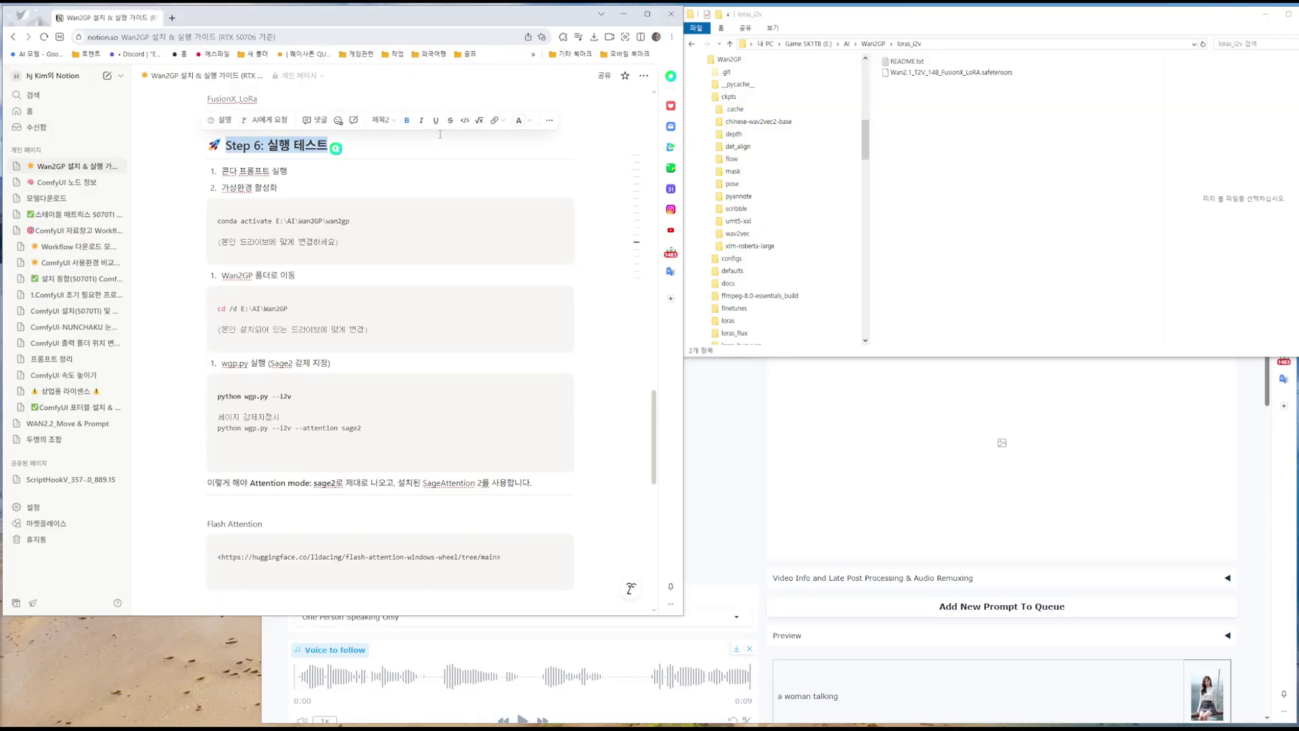
left_click(520, 120)
left_click(592, 207)
Step: Return to the guide's beginning, minimize File Explorer and close the find-in-page bar in the WanGP window
scroll(382, 199, "up", 2)
scroll(382, 199, "up", 15)
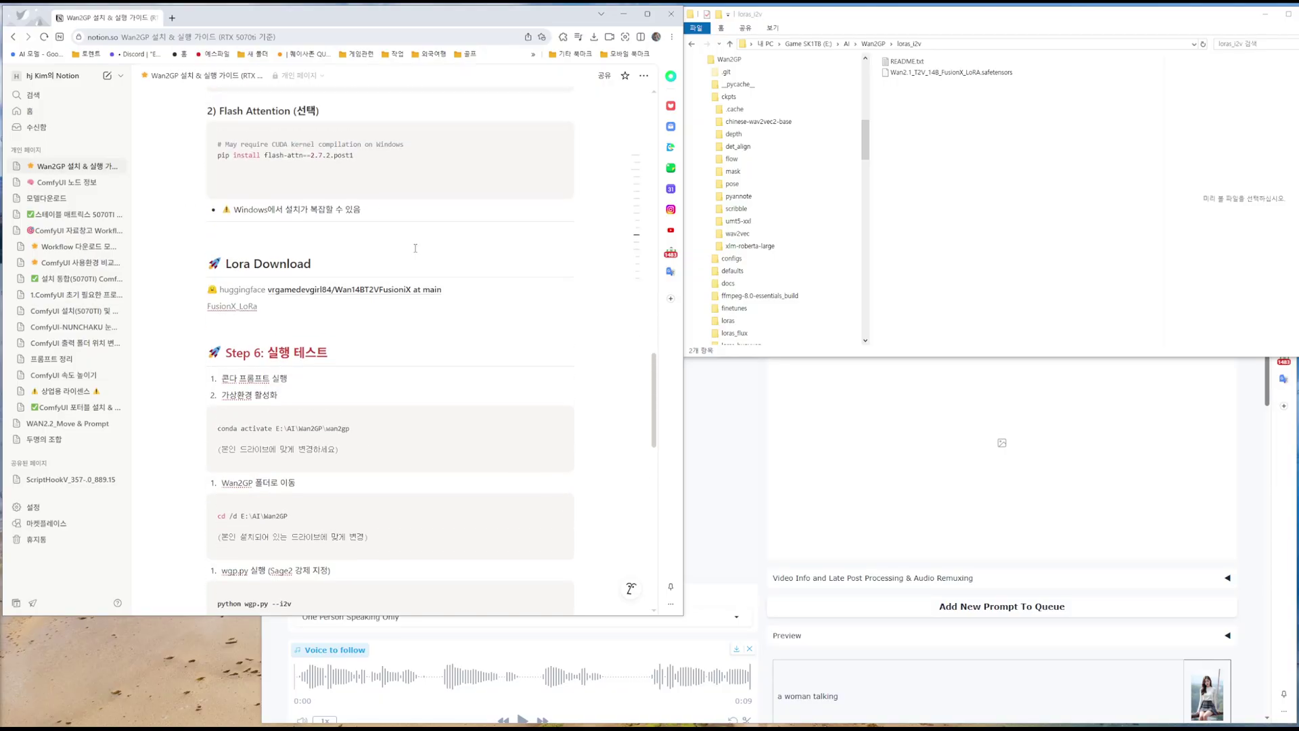
scroll(501, 226, "up", 5)
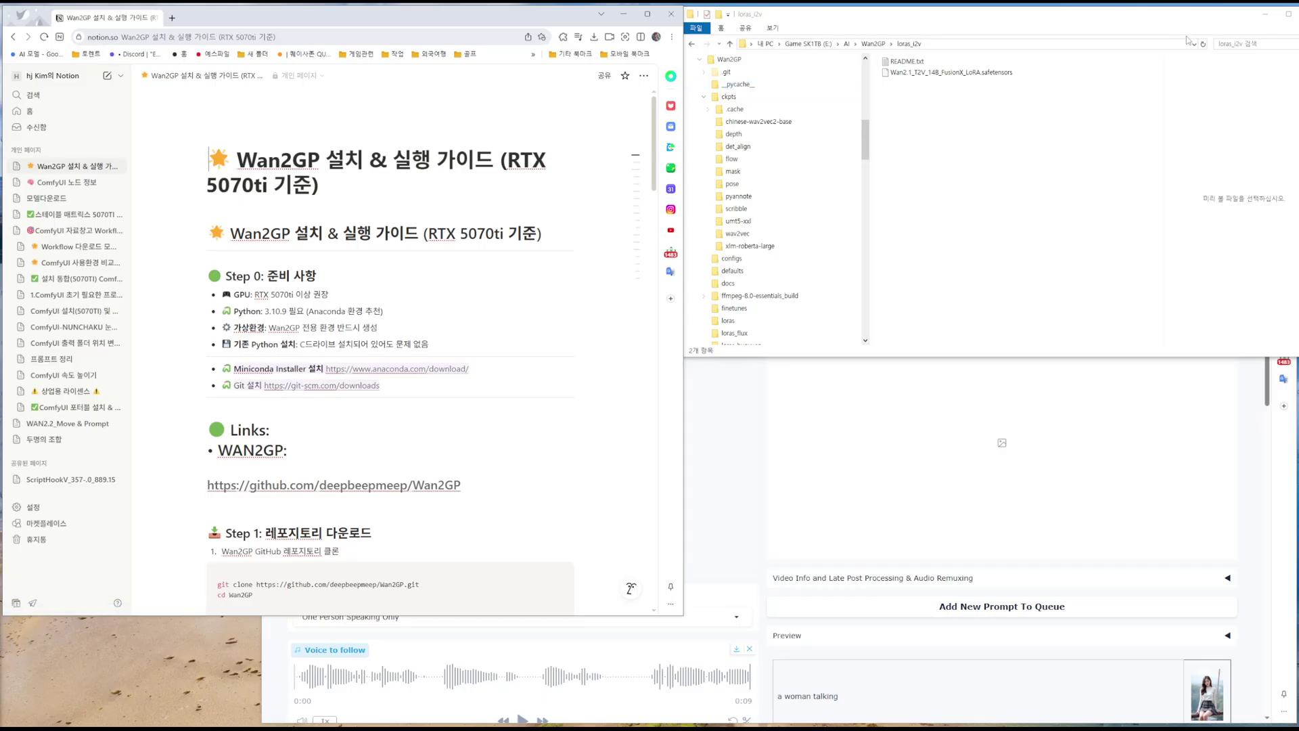
left_click(1265, 15)
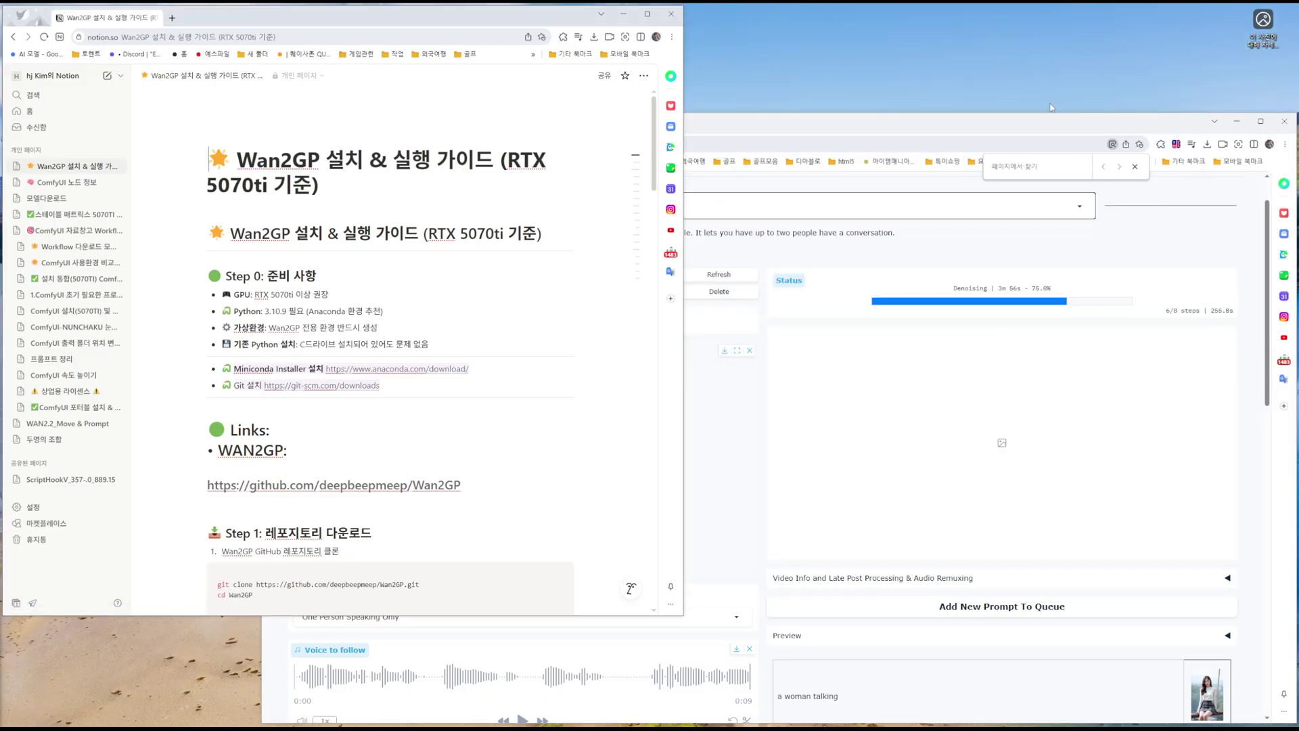
left_click(1053, 141)
left_click(1134, 166)
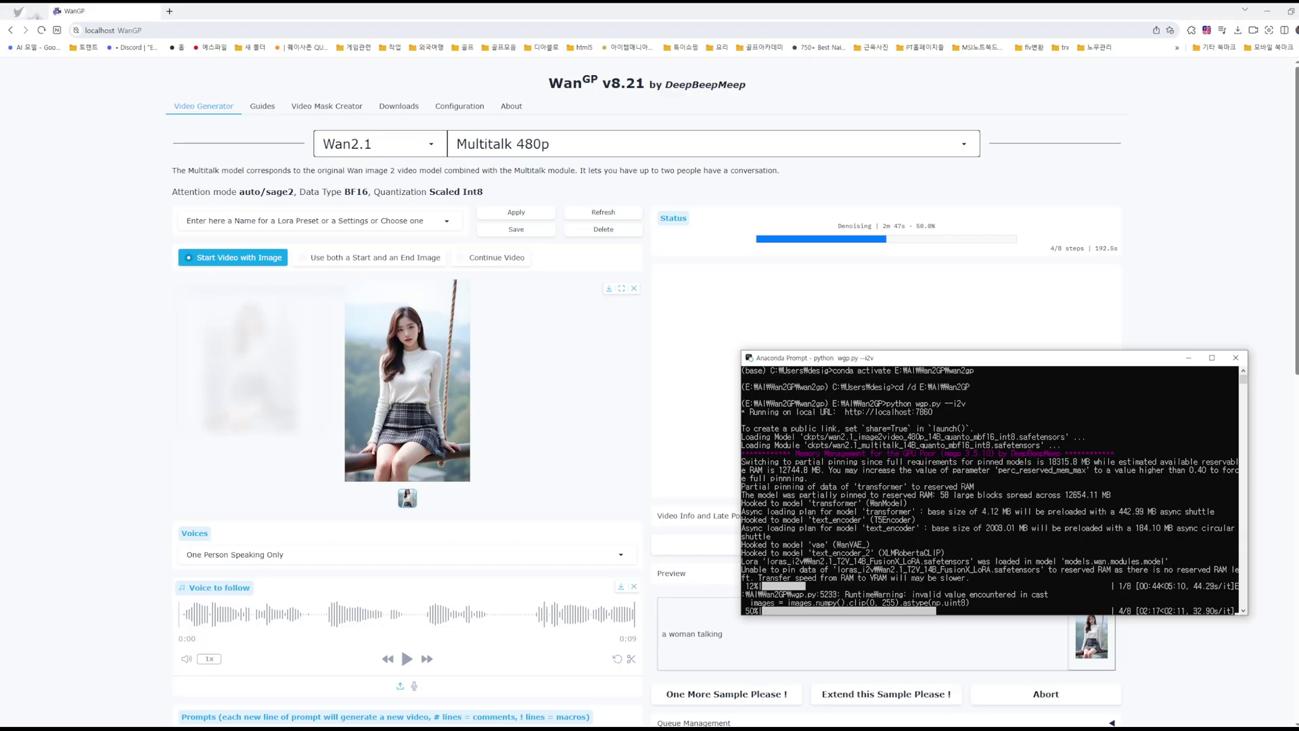
Step: View the captured CUDA error screenshot in ALCapture, circle the error message with the pen and minimize the viewer
mouse_move(986, 729)
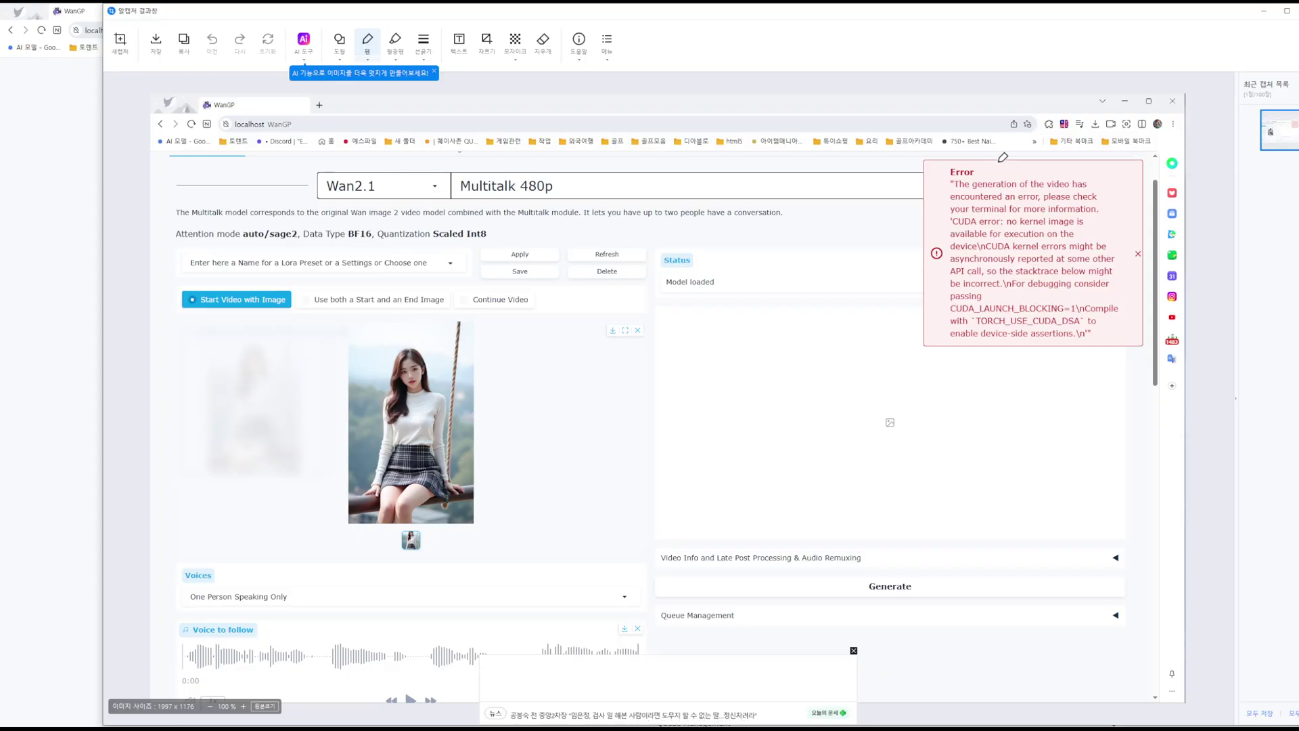
mouse_move(972, 160)
left_mouse_down()
mouse_move(954, 158)
mouse_move(907, 270)
mouse_move(1047, 177)
mouse_move(922, 255)
left_mouse_up()
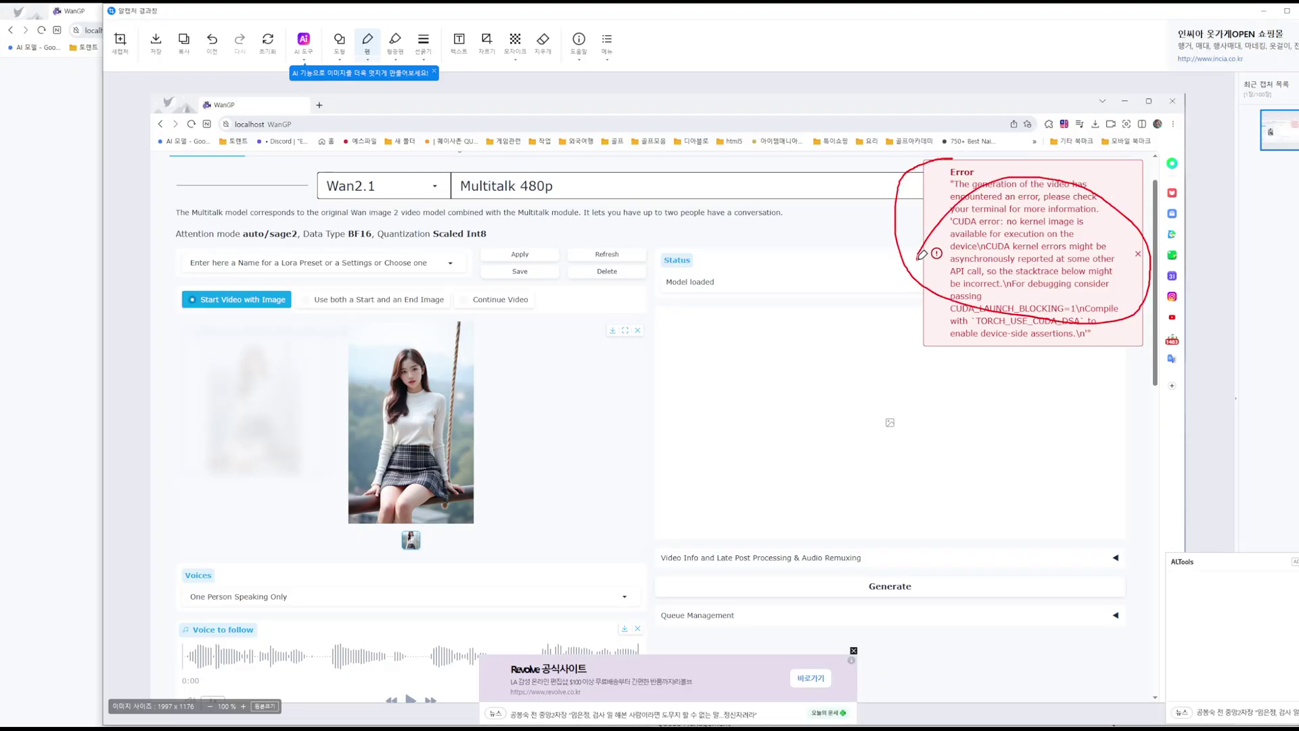
left_click(1261, 12)
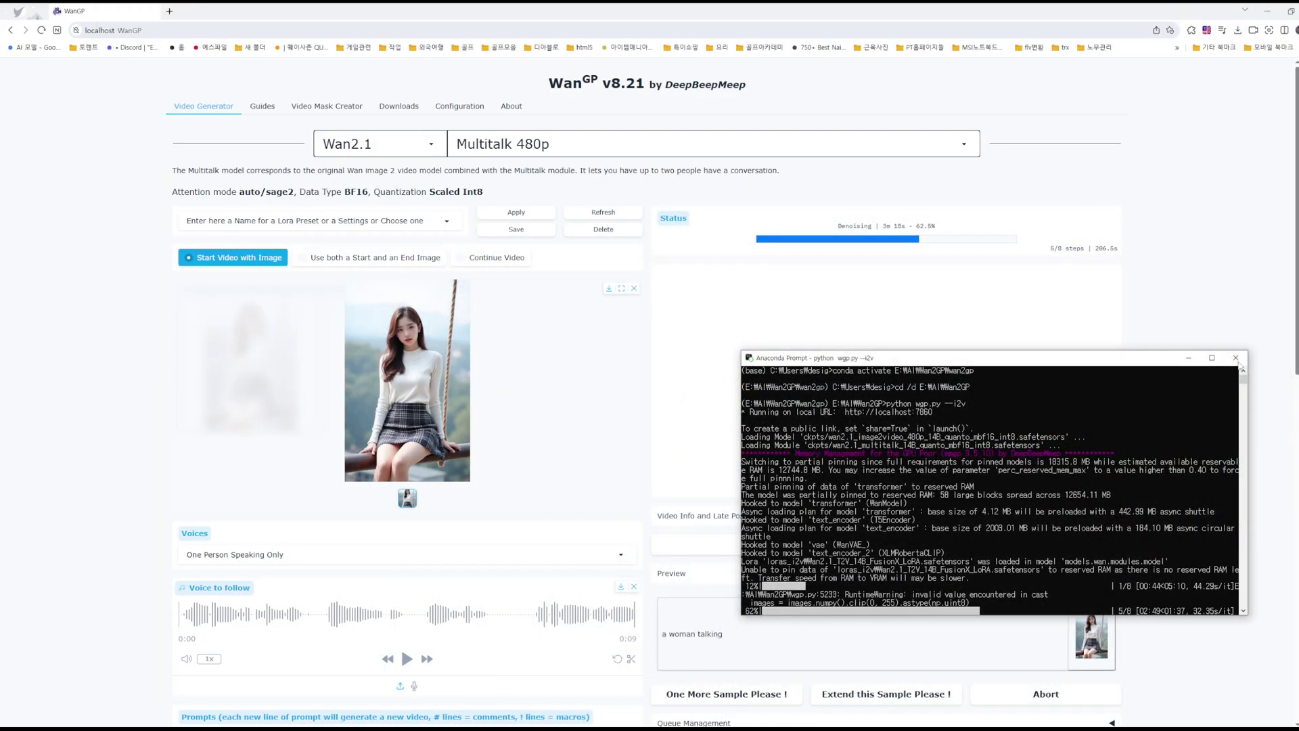
Step: Shrink the WanGP window to see the guide's "python wgp.py --i2v" line, maximize it again and bring Anaconda Prompt forward
left_click(1291, 11)
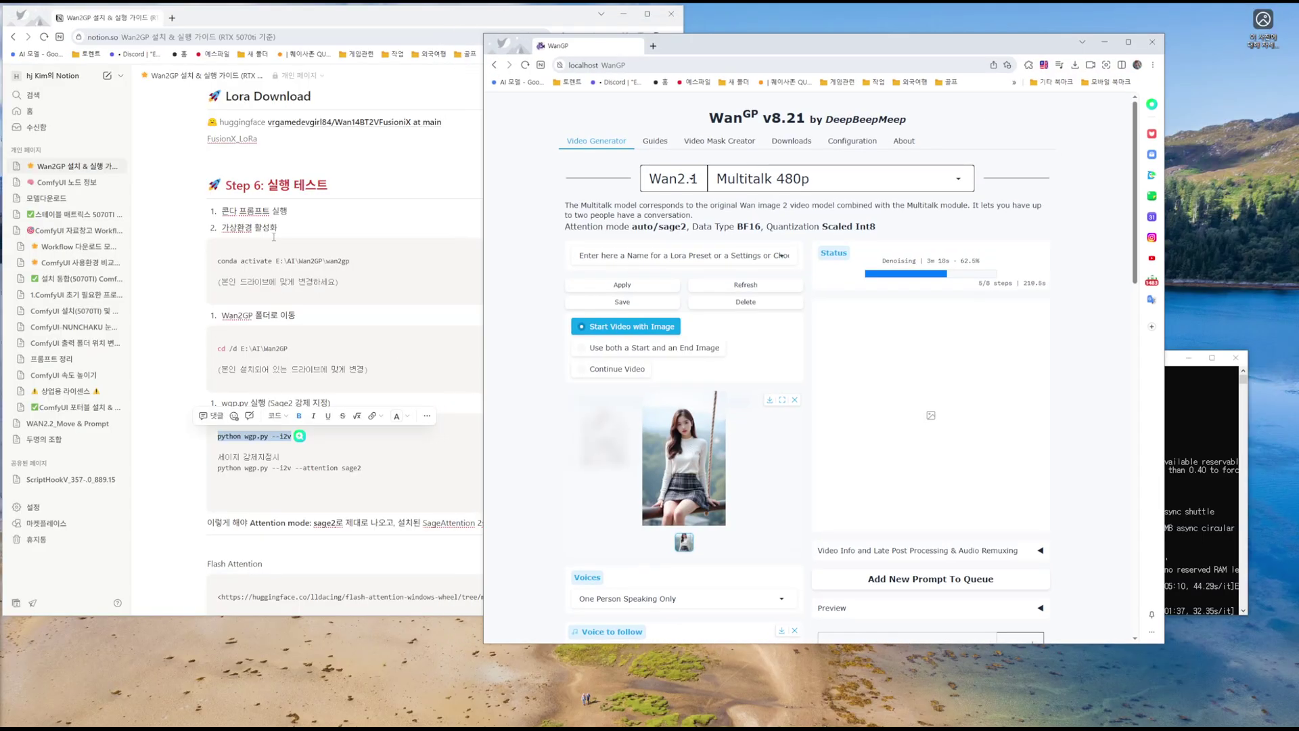
left_click(1127, 42)
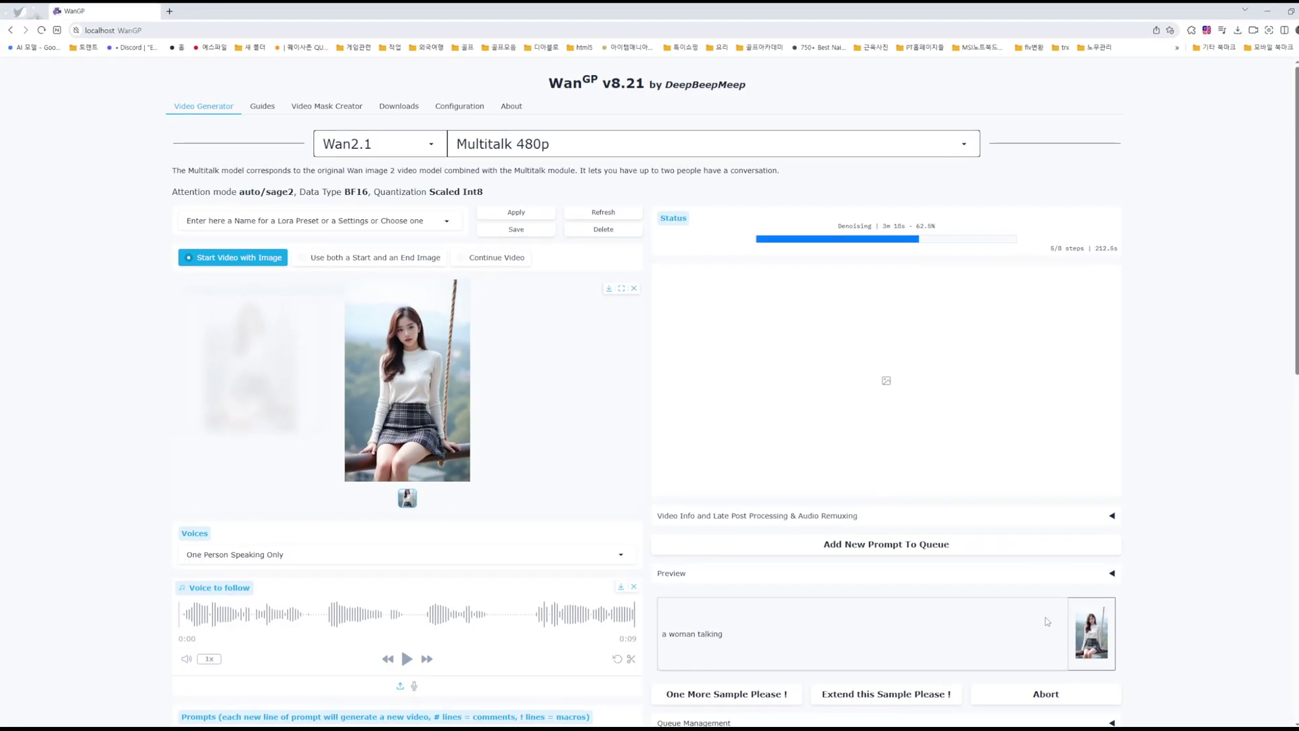
key("alt+Tab")
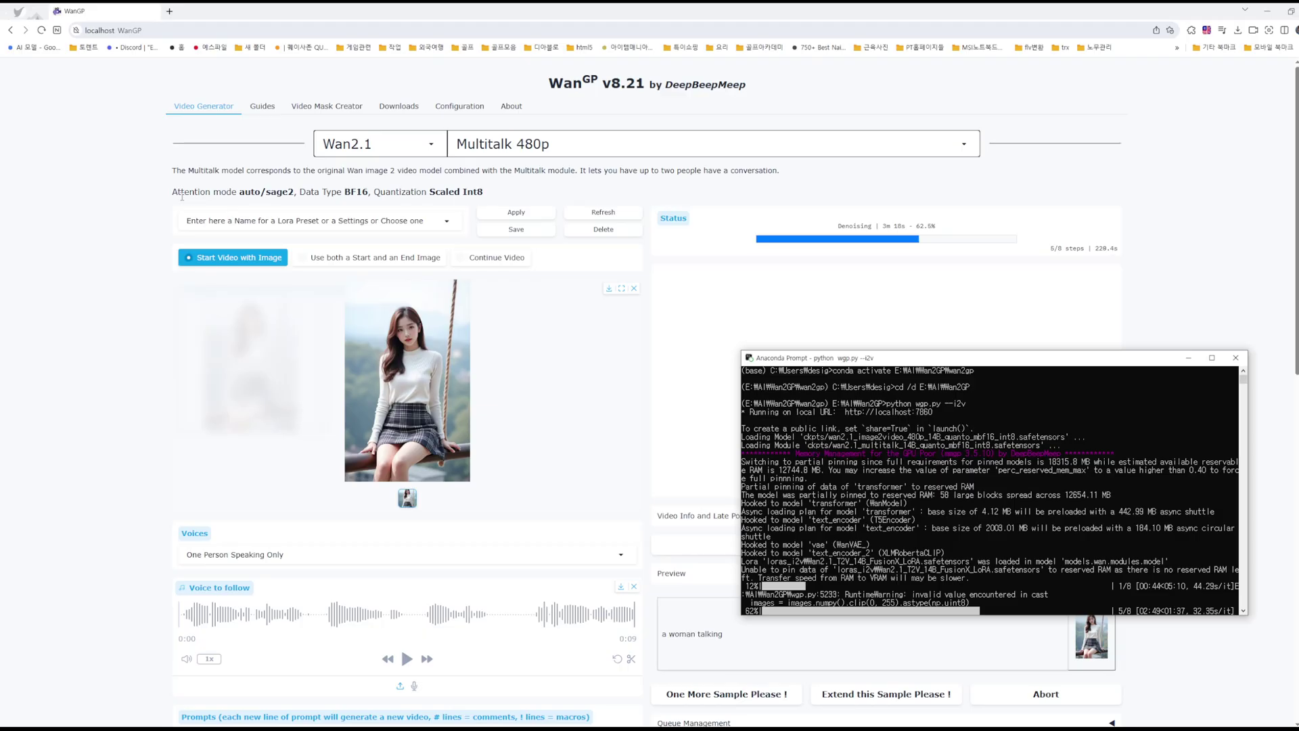
key("alt+Tab")
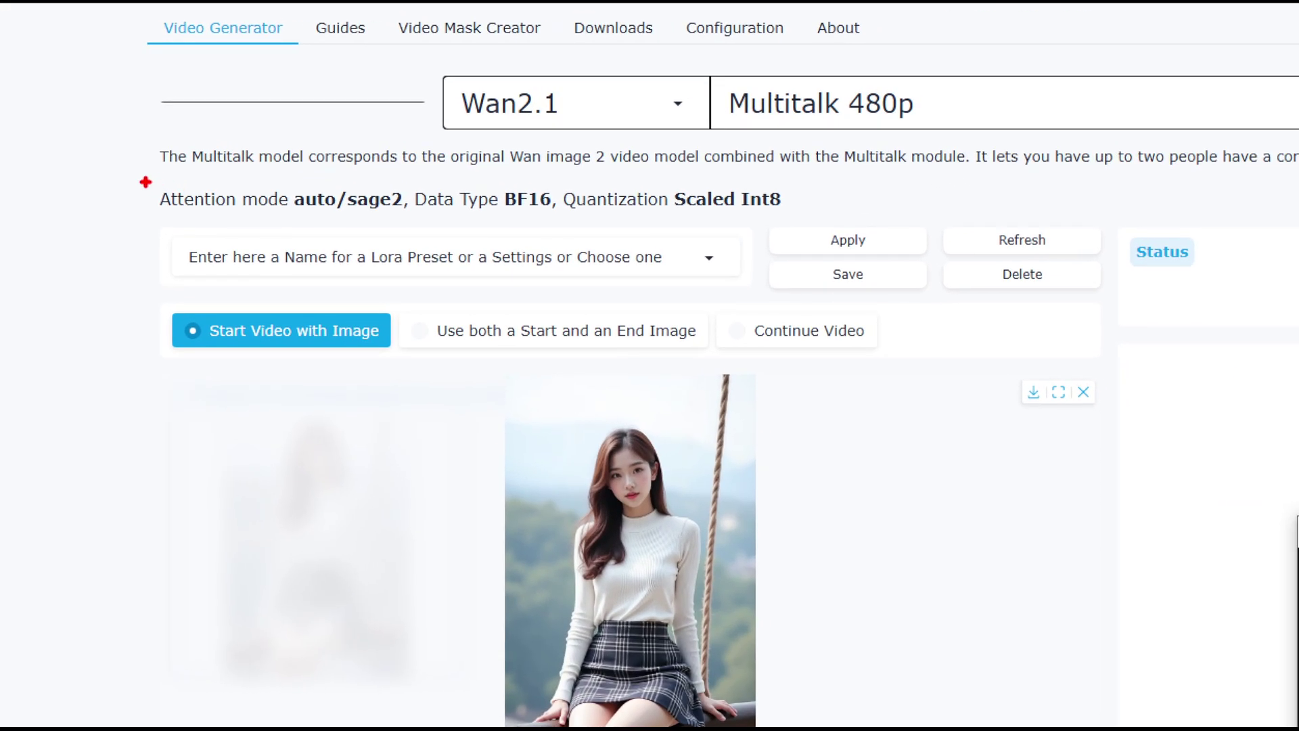
Step: Mark the "Attention mode auto/sage2" text in red on the zoomed WanGP page and leave the zoom view
mouse_move(143, 180)
left_mouse_down()
mouse_move(392, 226)
mouse_move(416, 223)
mouse_move(406, 203)
left_mouse_up()
left_click_drag(507, 221, 628, 208)
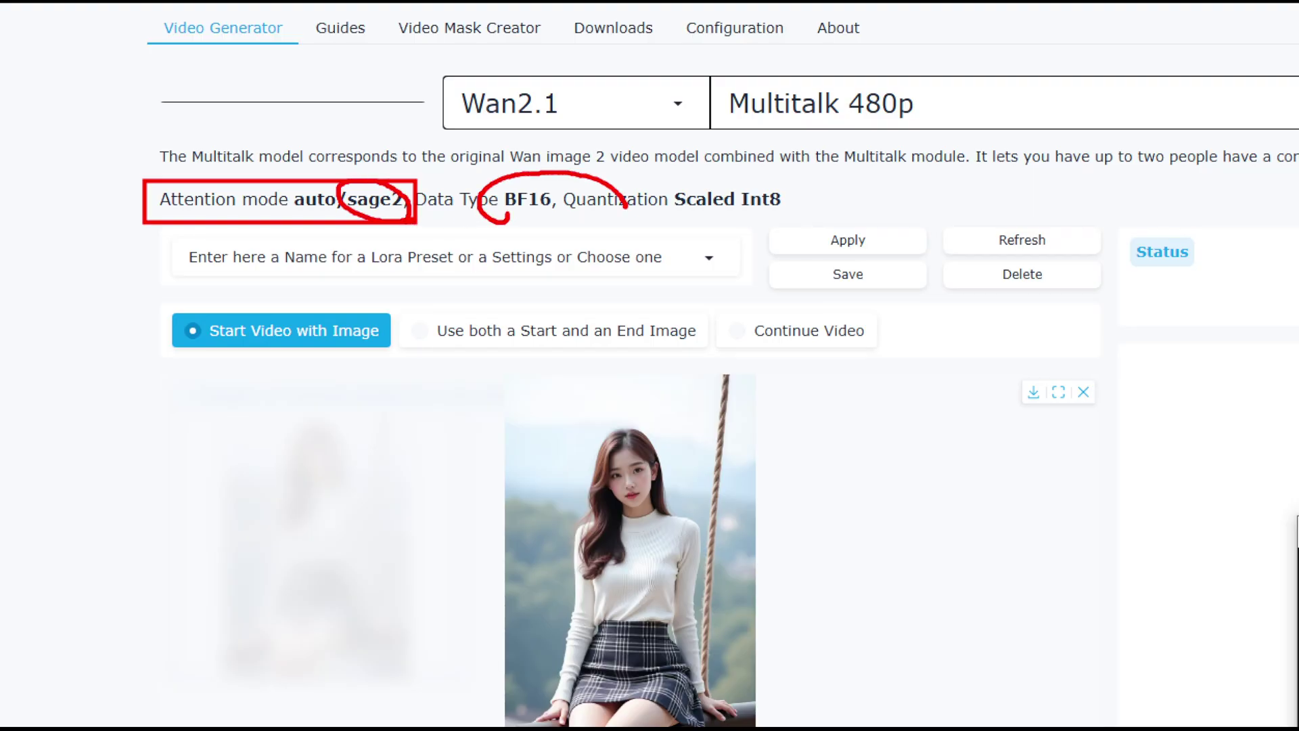
mouse_move(775, 36)
left_mouse_down()
mouse_move(718, 9)
mouse_move(748, 94)
left_mouse_up()
mouse_move(673, 57)
left_mouse_down()
mouse_move(438, 145)
mouse_move(511, 189)
left_mouse_up()
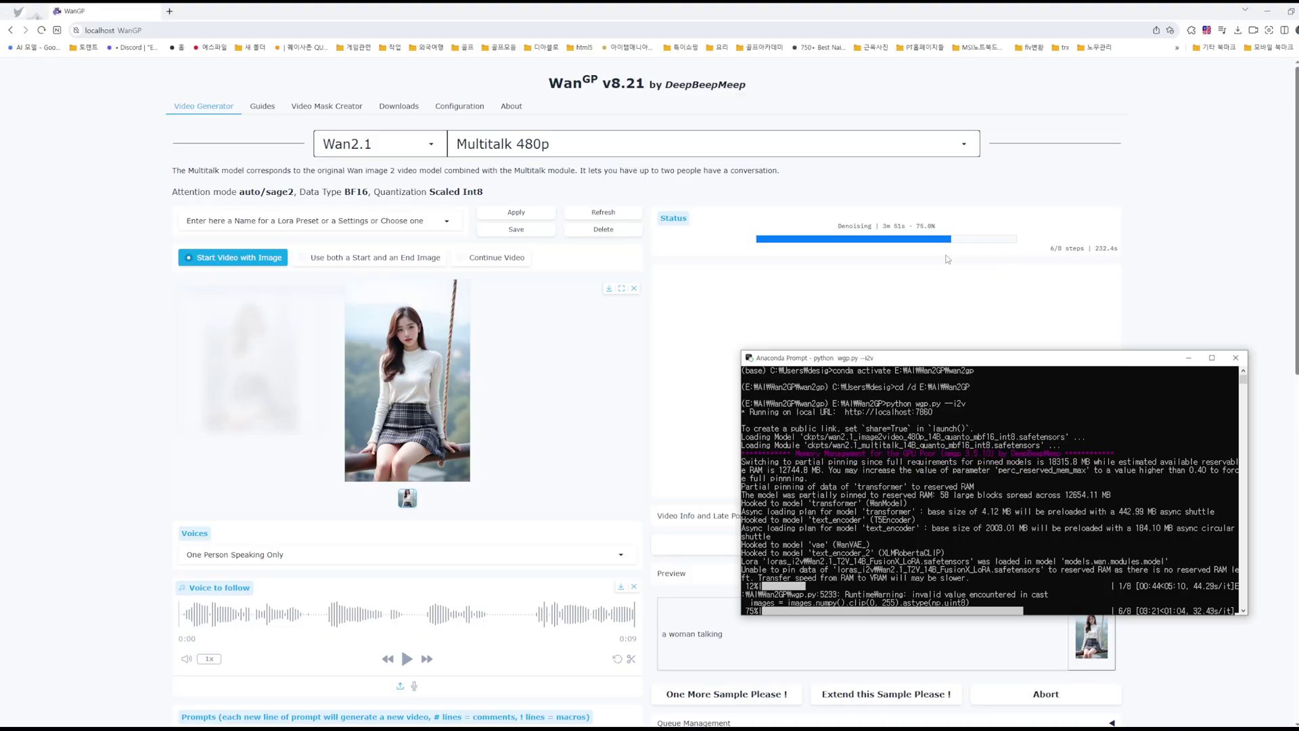
Step: Bring WanGP in front of the console and check the resolution, number of frames and inference steps settings
left_click(742, 351)
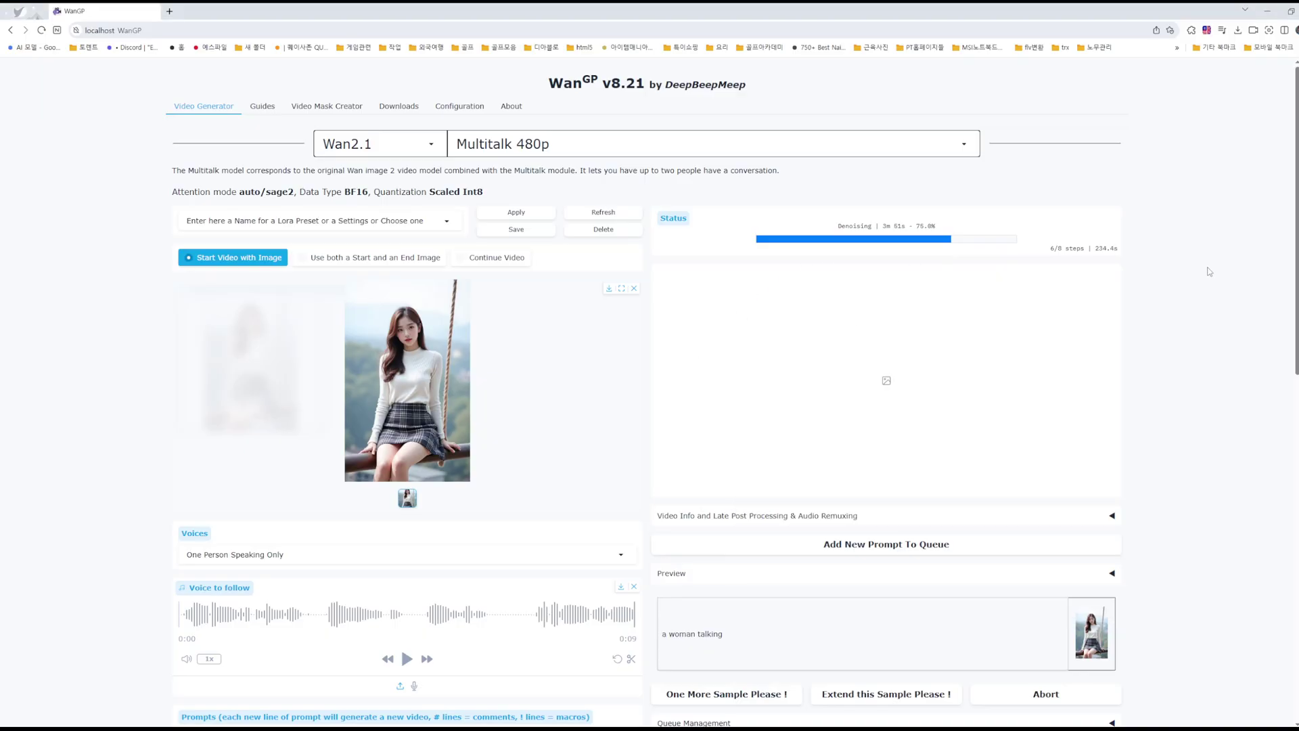
scroll(729, 488, "down", 5)
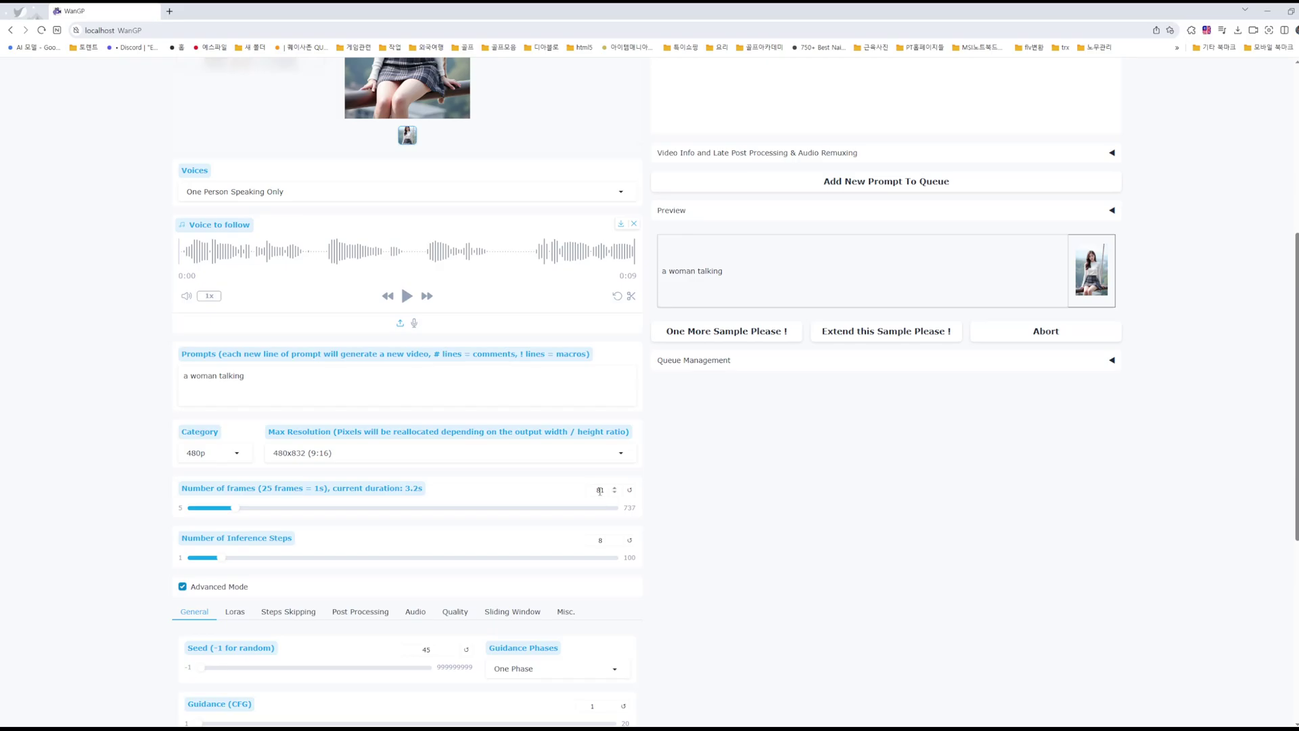
scroll(1032, 487, "up", 5)
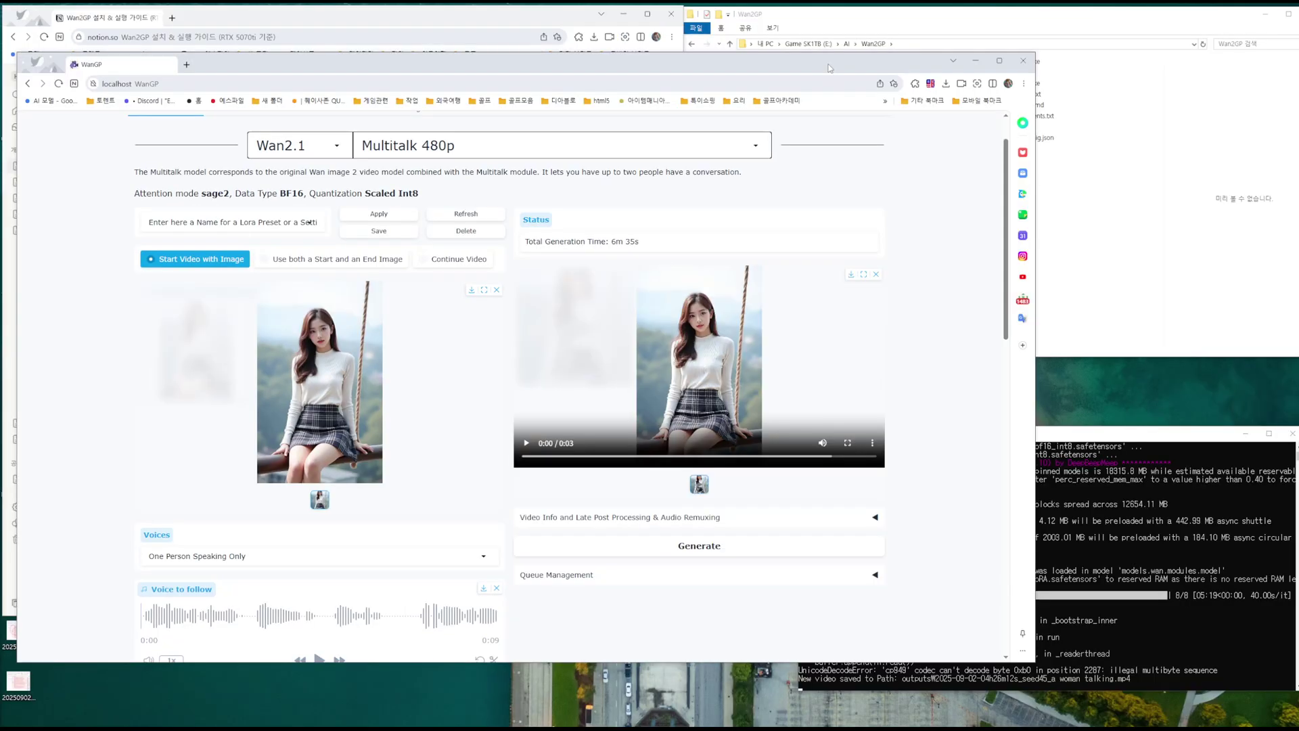
Step: Play the generated talking video full screen, exit full screen and highlight the total generation time in the status
left_click_drag(897, 54, 1021, 74)
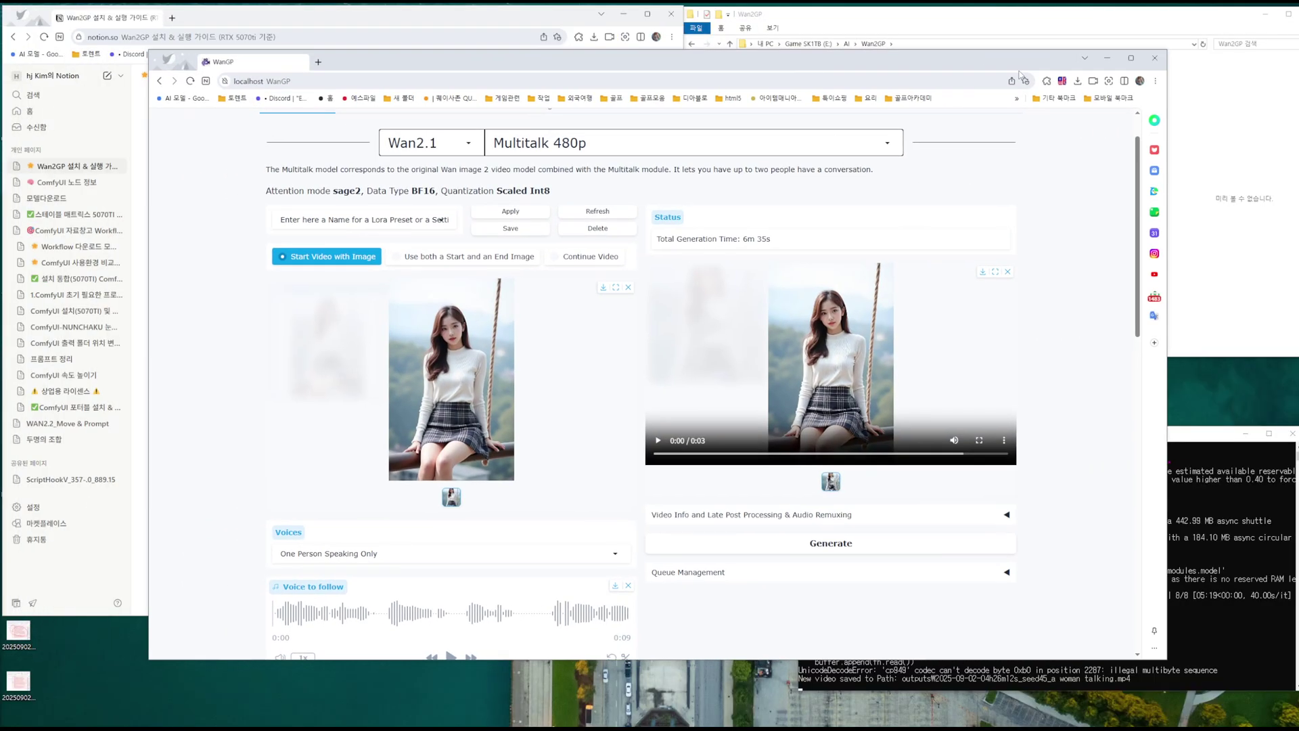
left_click(979, 440)
left_click(708, 390)
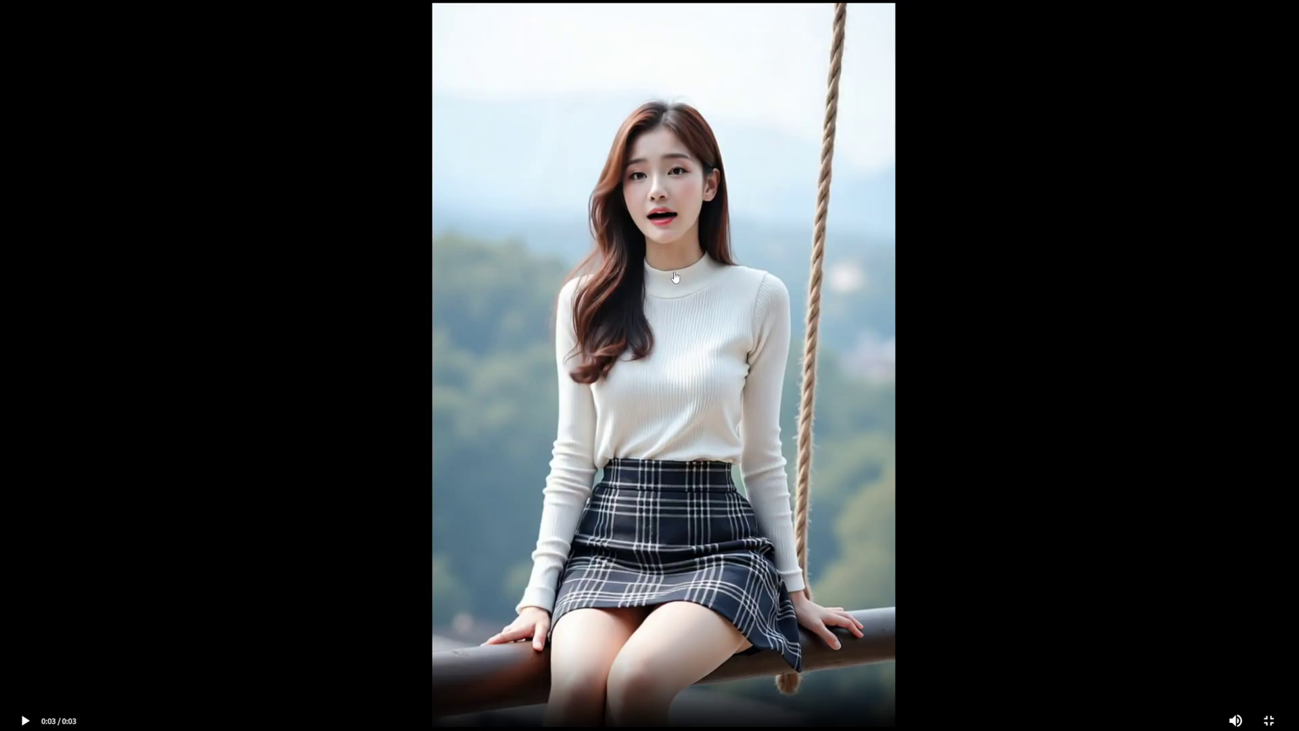
left_click(1269, 721)
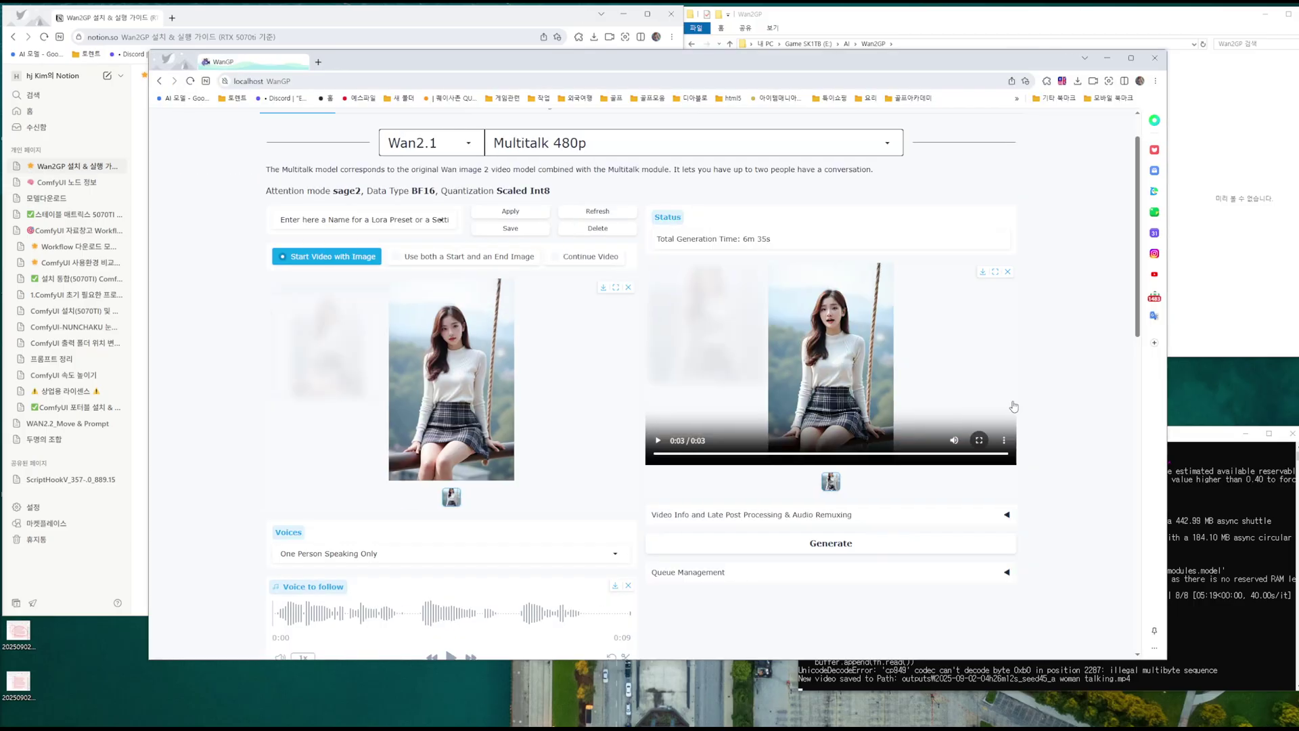
left_click_drag(751, 243, 656, 241)
left_click(776, 242)
left_click_drag(766, 241, 739, 242)
left_click(775, 242)
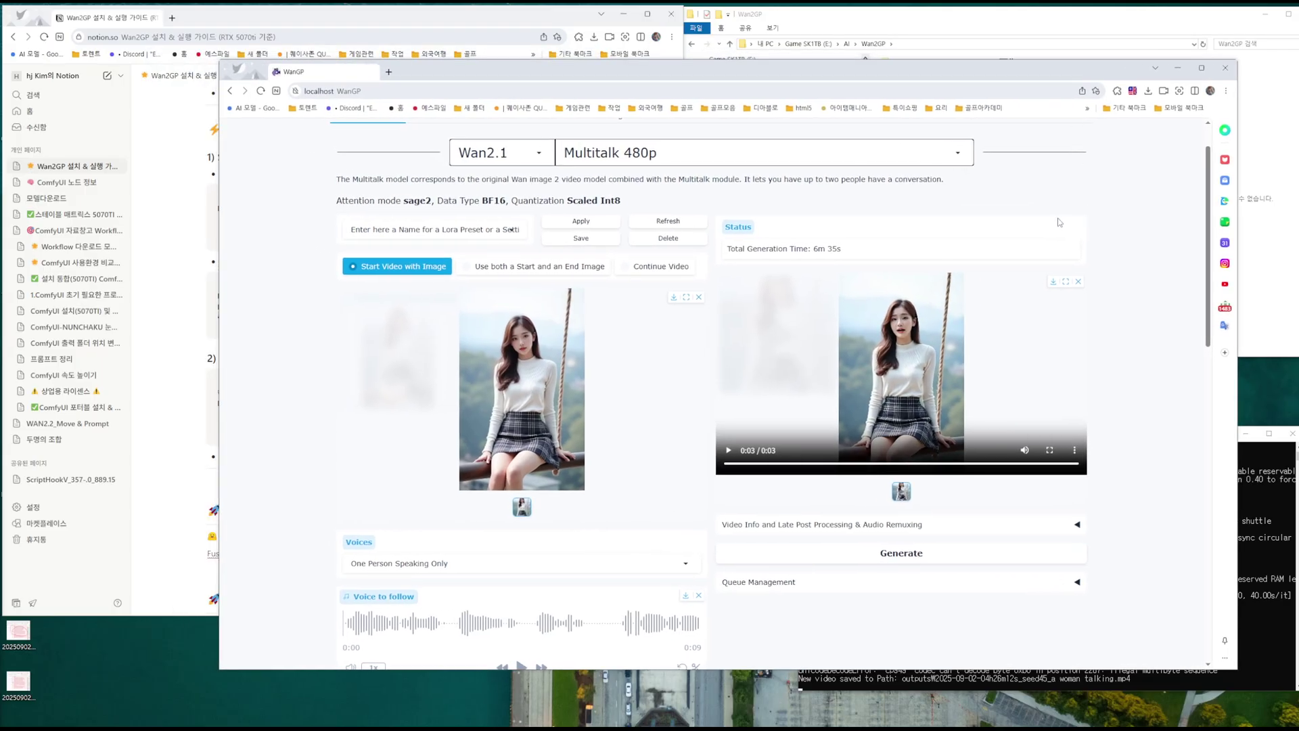
Step: Move the WanGP window aside and compare its attention mode line with the guide's "Step 5: 성능 최적화" section
left_click_drag(1003, 82, 1079, 112)
left_click(531, 16)
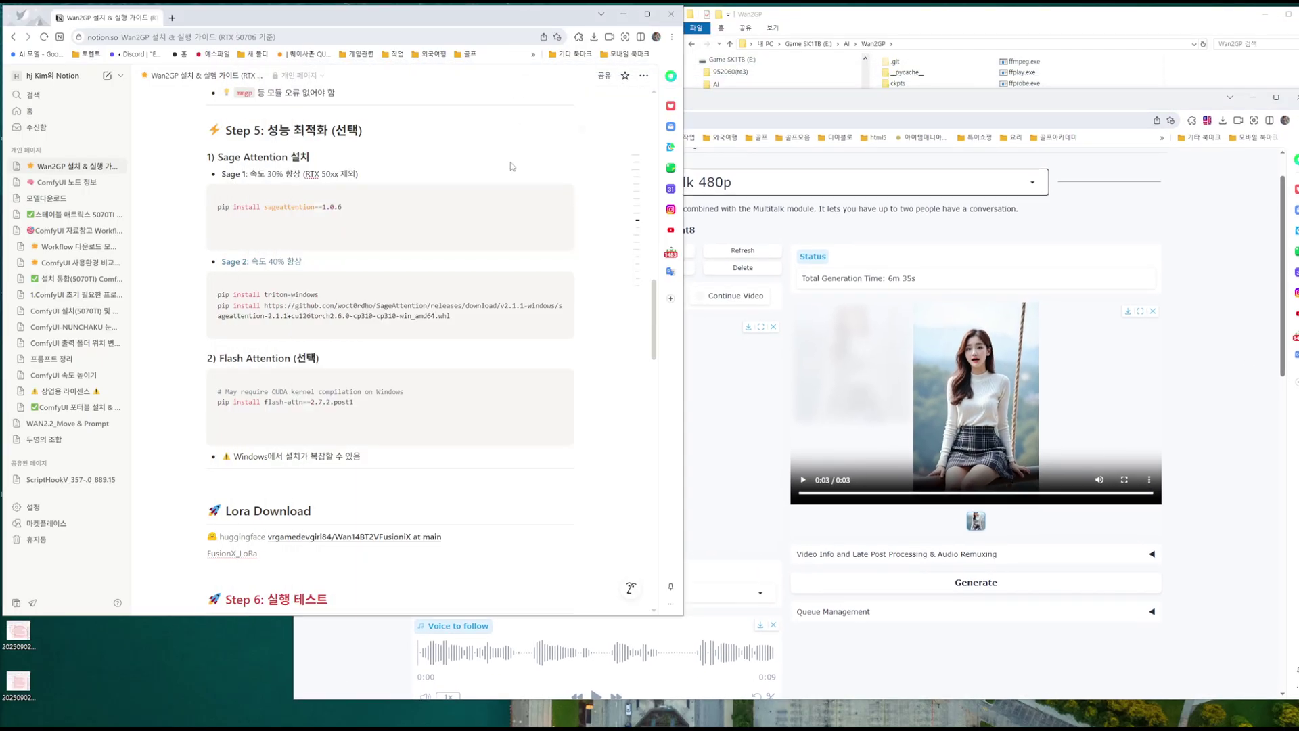
left_click(924, 169)
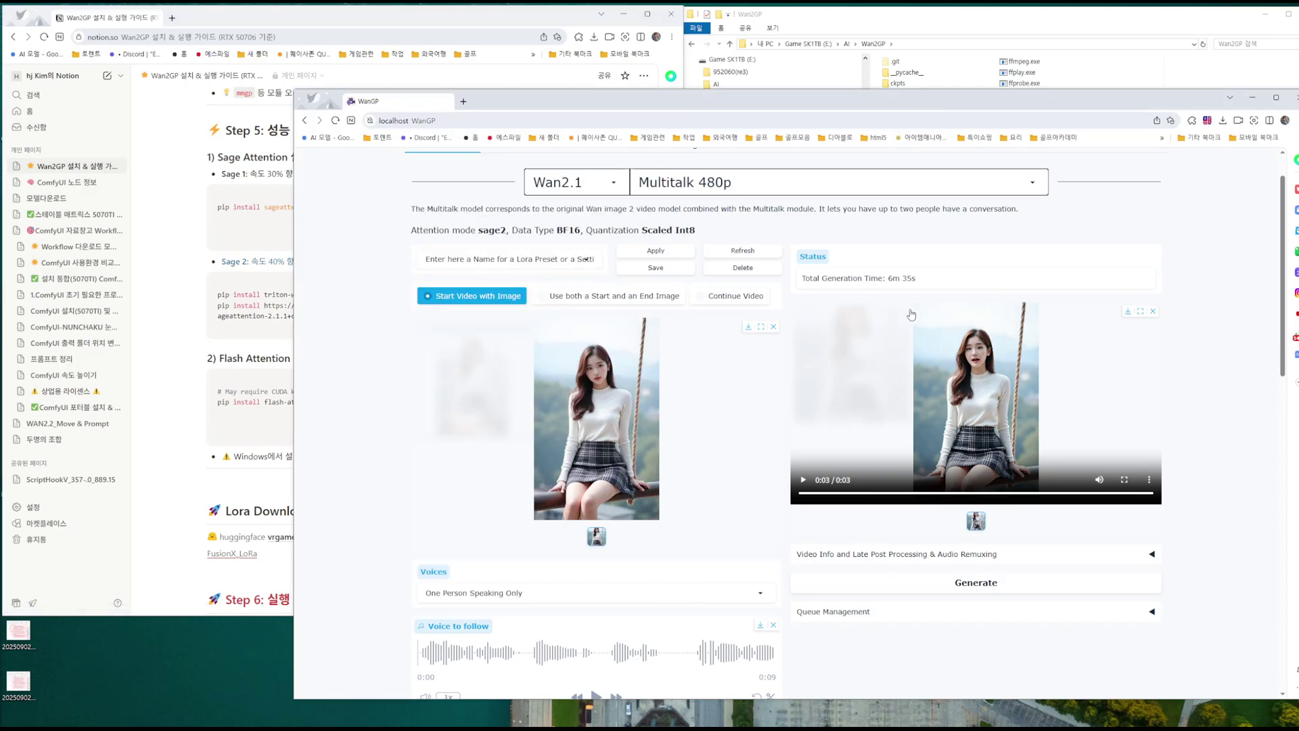
scroll(744, 298, "up", 1)
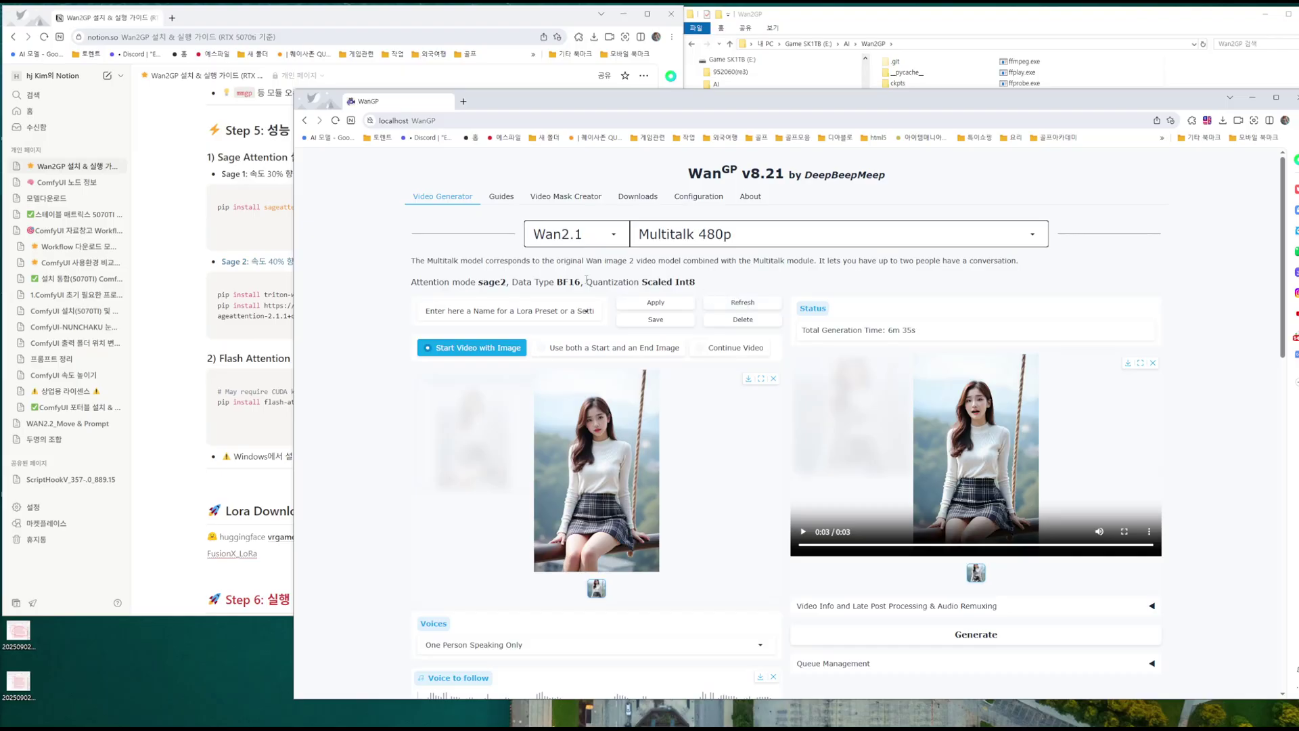
Step: Go to the CUDA error screenshot near the end of the guide and mark its message in red on the zoomed view
left_click(533, 84)
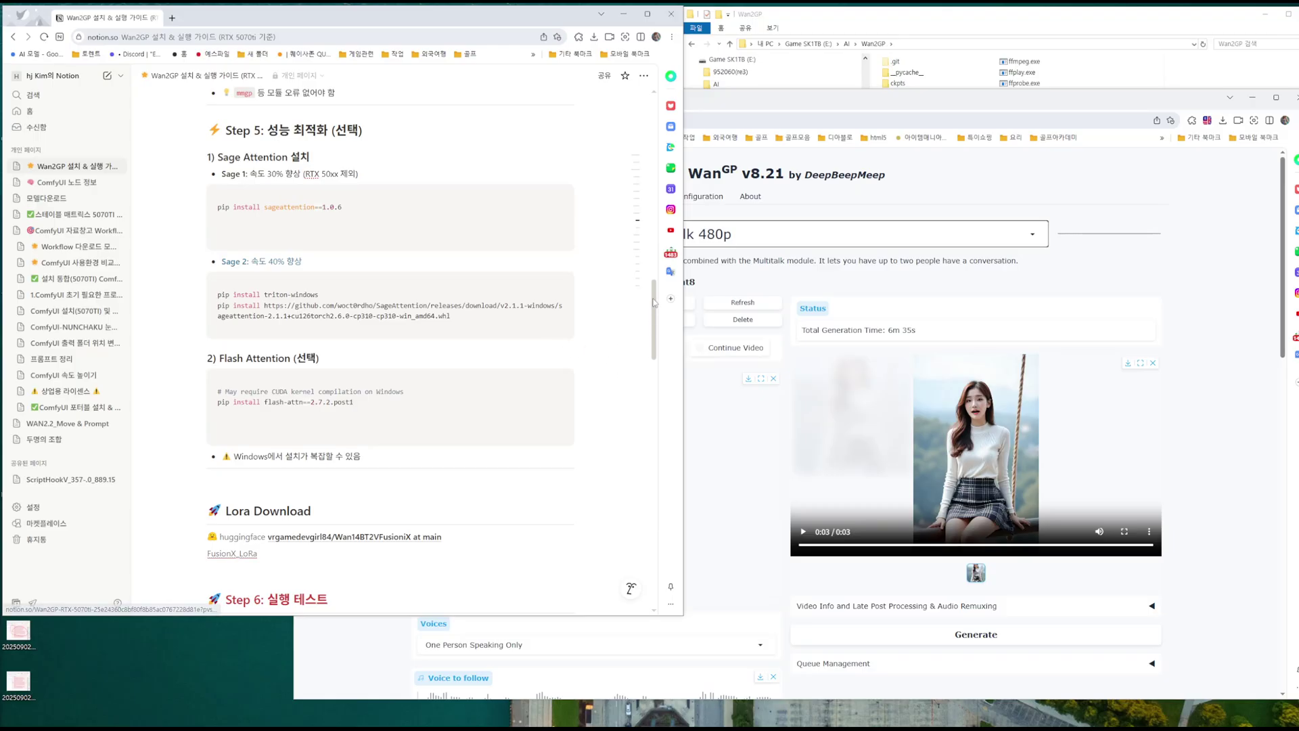
left_click_drag(655, 312, 655, 538)
scroll(604, 475, "up", 10)
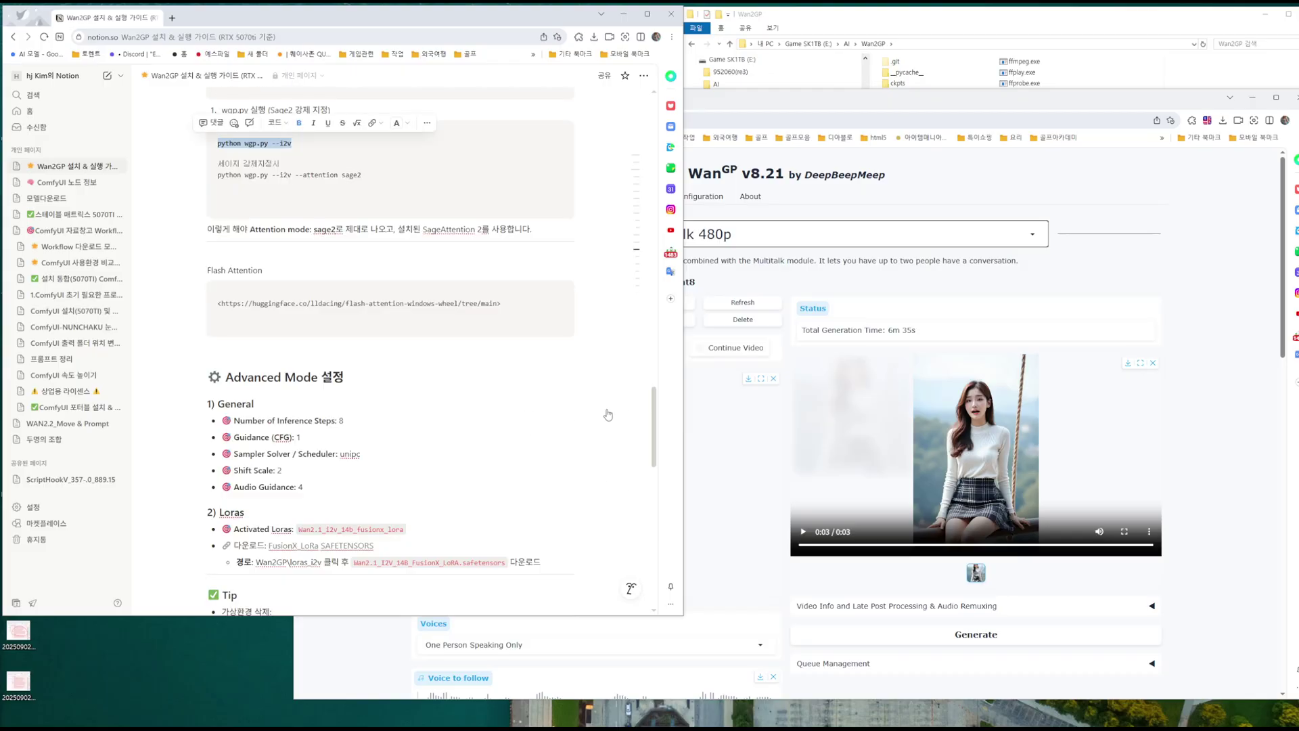
scroll(487, 324, "down", 10)
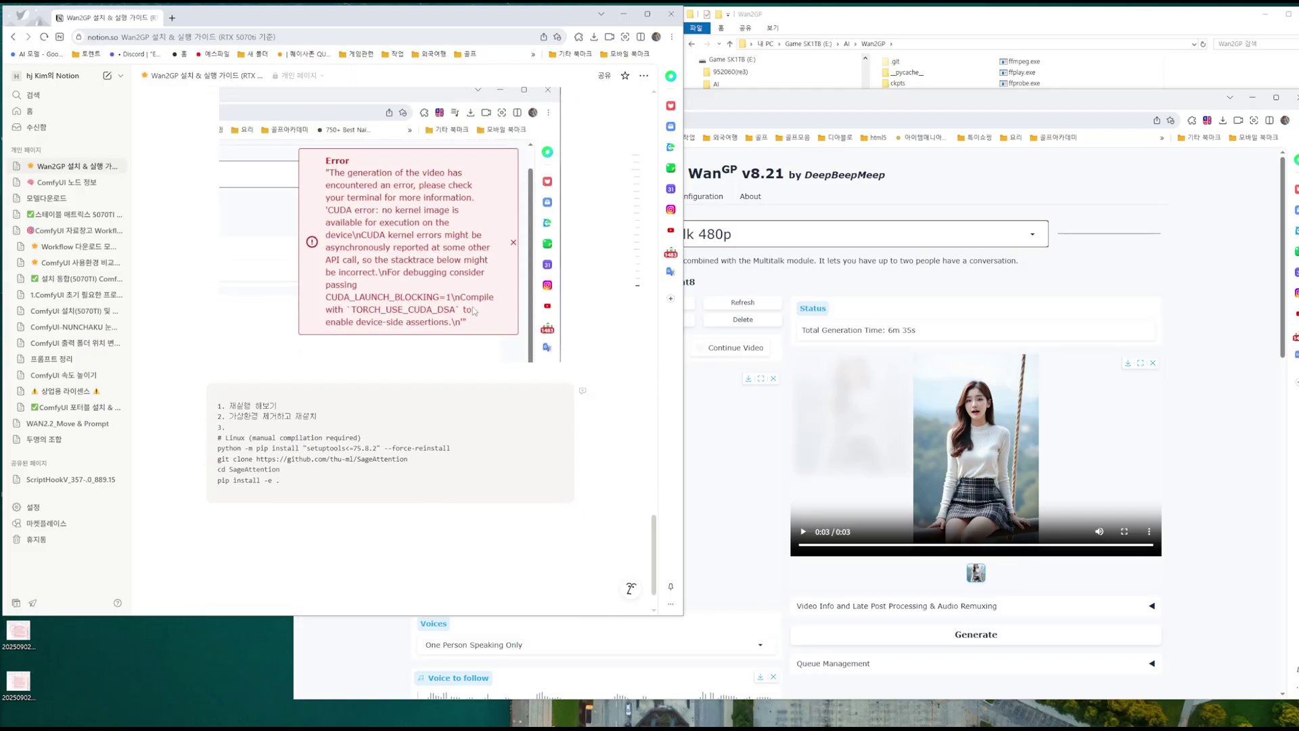
left_click_drag(477, 21, 649, 56)
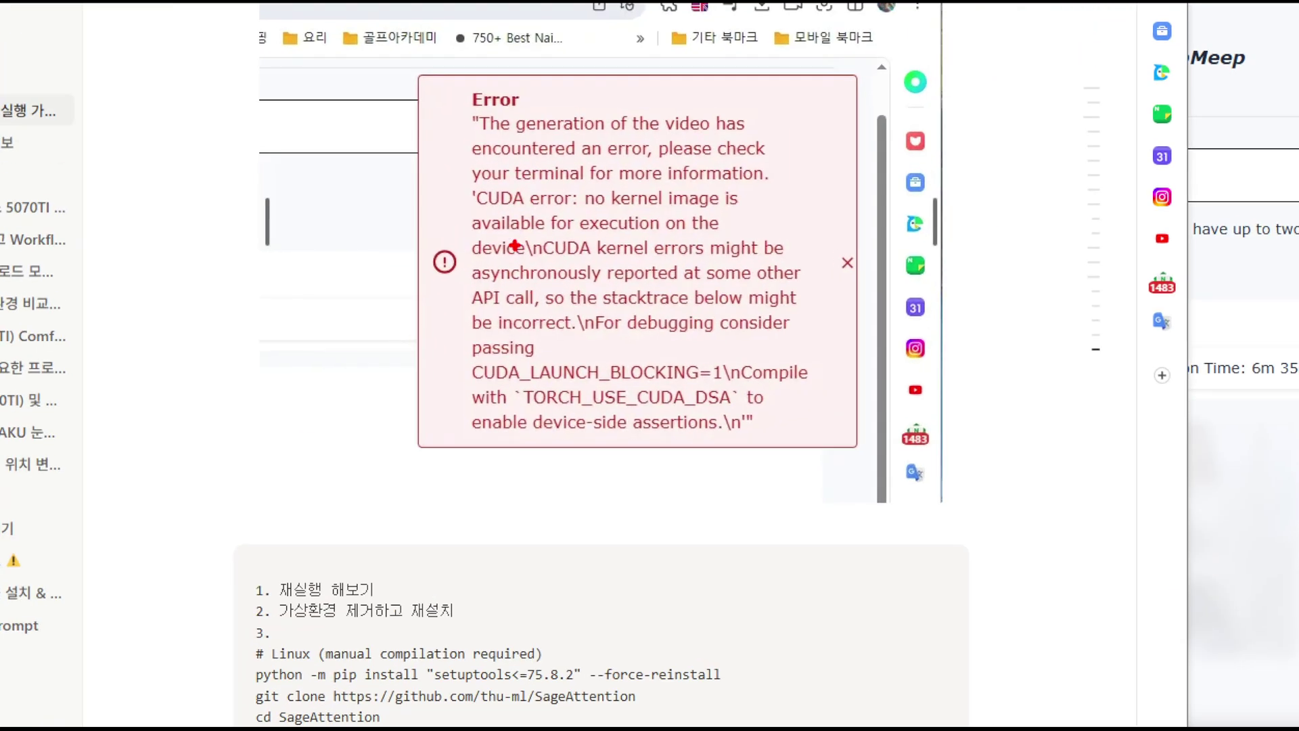
mouse_move(531, 198)
left_mouse_down()
mouse_move(496, 206)
mouse_move(521, 194)
left_mouse_up()
mouse_move(585, 384)
left_mouse_down()
mouse_move(468, 367)
mouse_move(699, 353)
mouse_move(529, 410)
left_mouse_up()
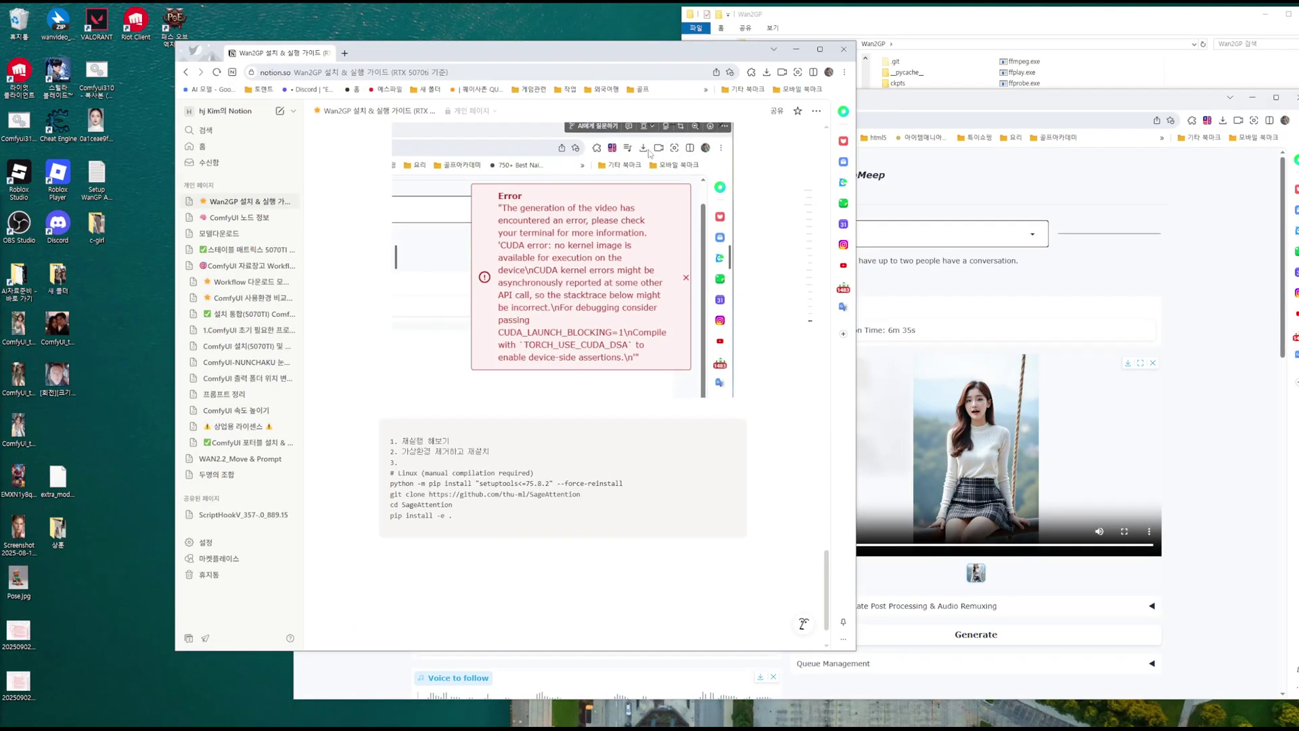
Step: Reposition the Notion window, look over the Advanced Mode 설정 section and examine the troubleshooting code block beginning with "재실행 해보기"
left_click_drag(514, 49, 474, 43)
scroll(413, 488, "up", 1)
scroll(413, 488, "down", 10)
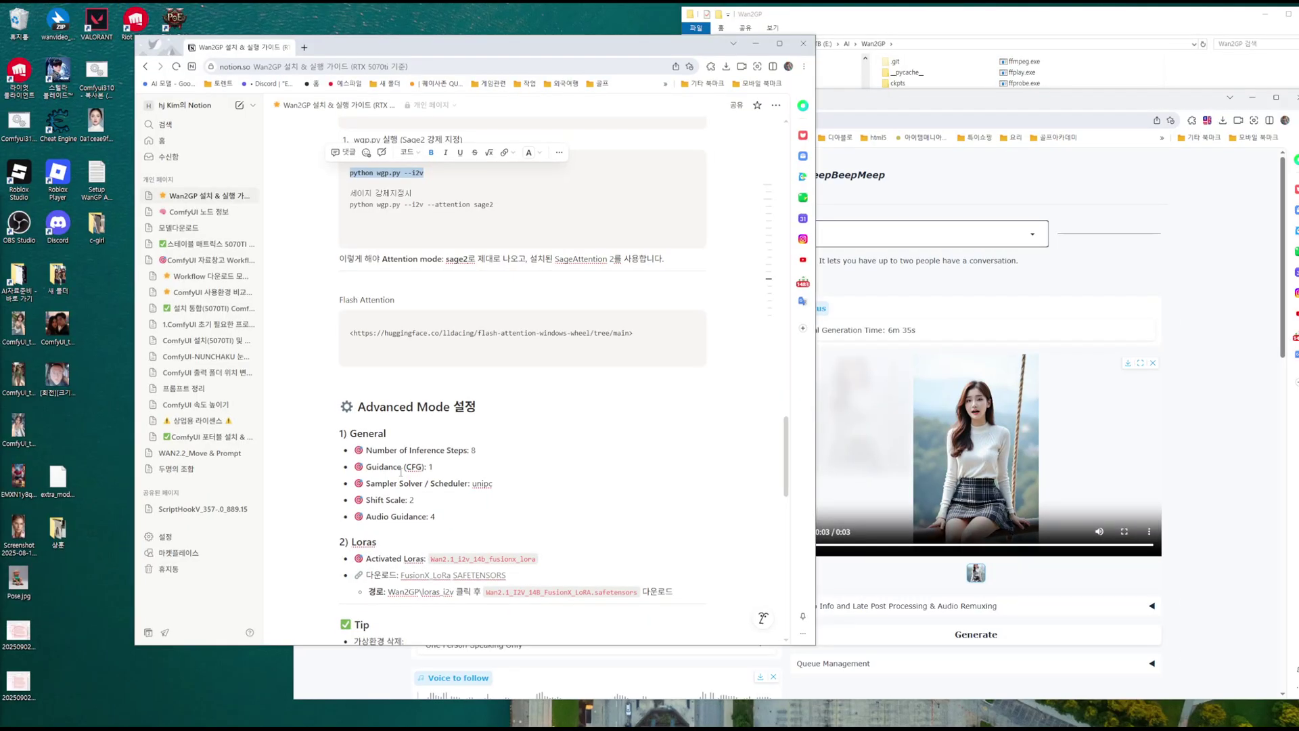
scroll(401, 472, "up", 6)
scroll(356, 521, "down", 6)
scroll(483, 485, "up", 10)
scroll(365, 519, "down", 4)
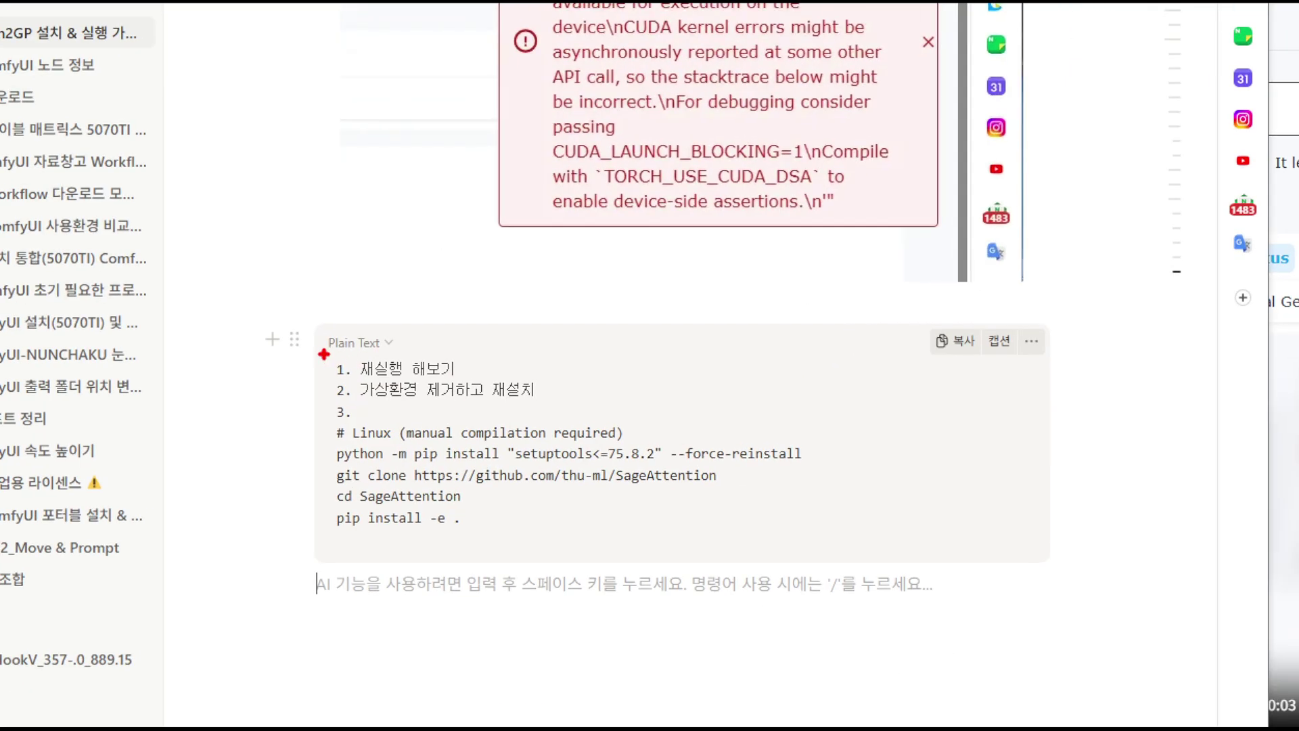
Step: Mark "재실행 해보기", "가상환경 제거하고 재설치" and item 3 of the troubleshooting code block in red, and leave the zoomed view
left_click_drag(338, 353, 404, 367)
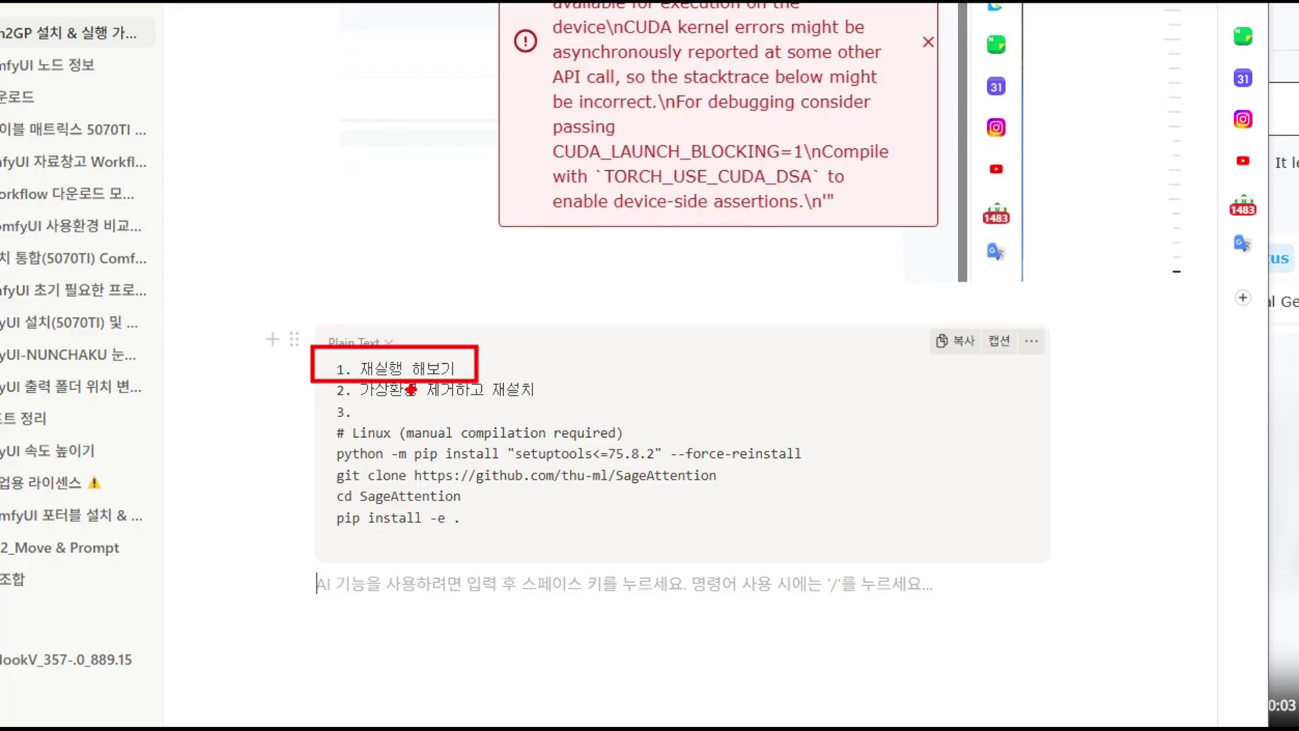
left_click_drag(309, 376, 549, 404)
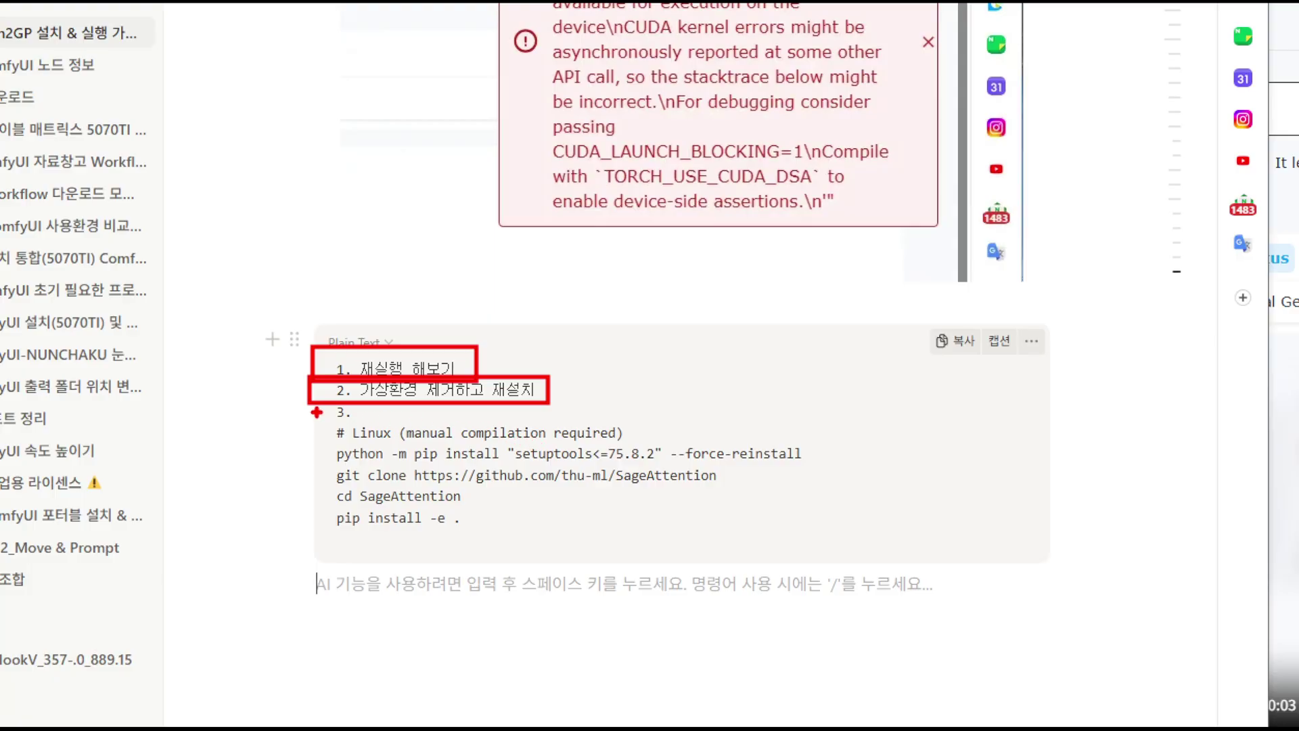
mouse_move(320, 418)
left_mouse_down()
mouse_move(298, 421)
mouse_move(342, 433)
mouse_move(301, 436)
left_mouse_up()
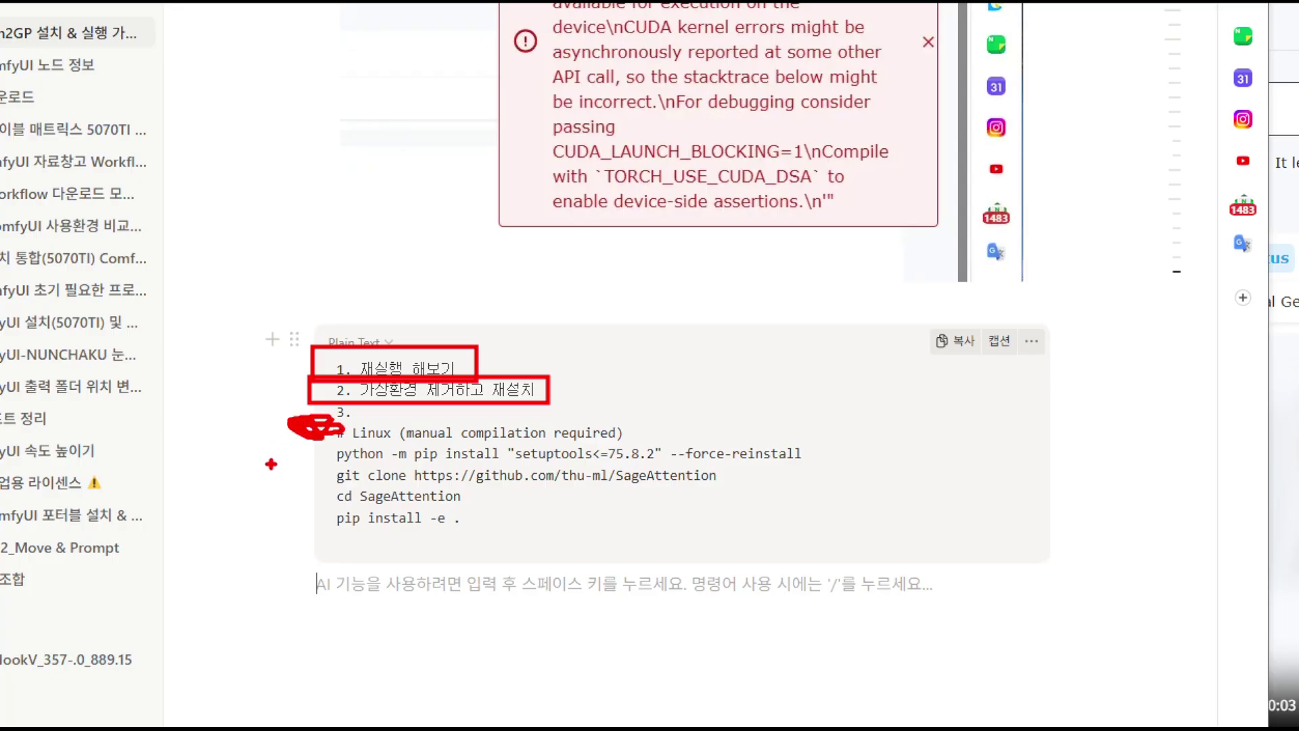
key("Escape")
Step: Reopen the Wan2GP folder inside AI in File Explorer and show the available actions for its wan2gp environment folder
left_click(1038, 17)
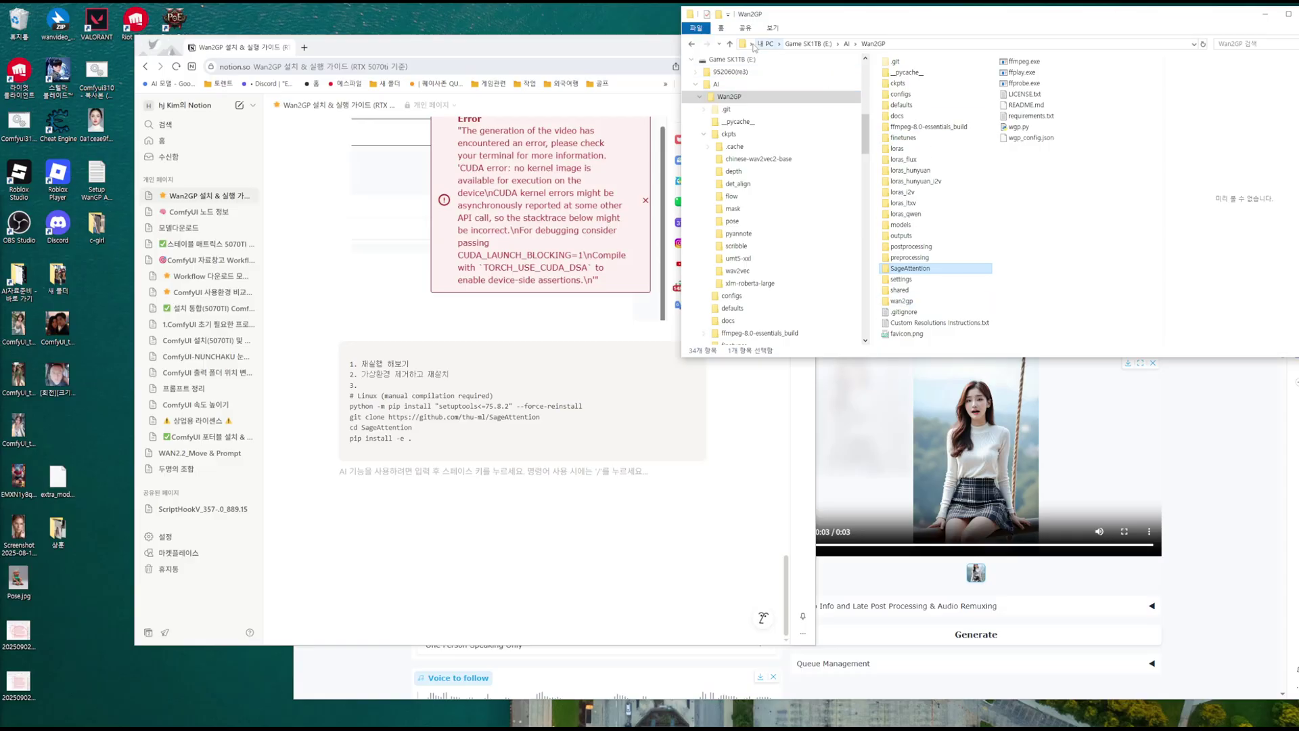
left_click(729, 43)
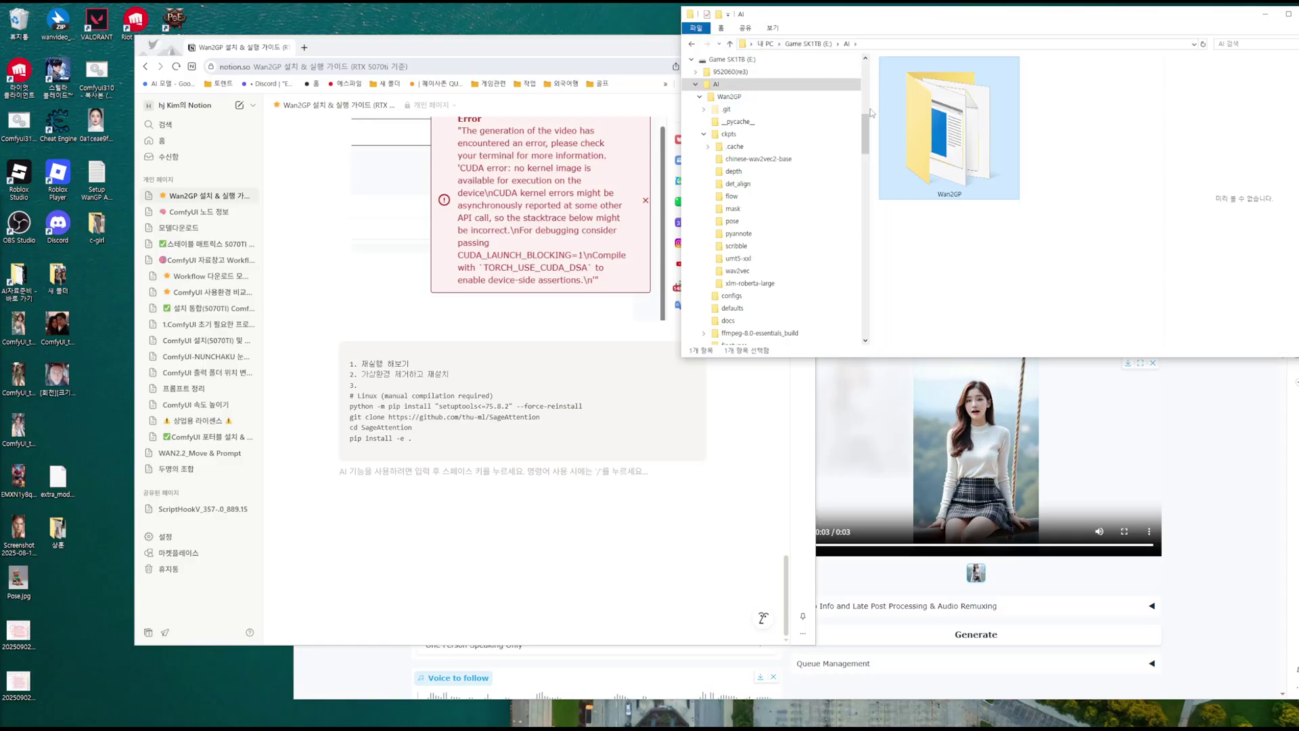
double_click(968, 130)
left_click(908, 304)
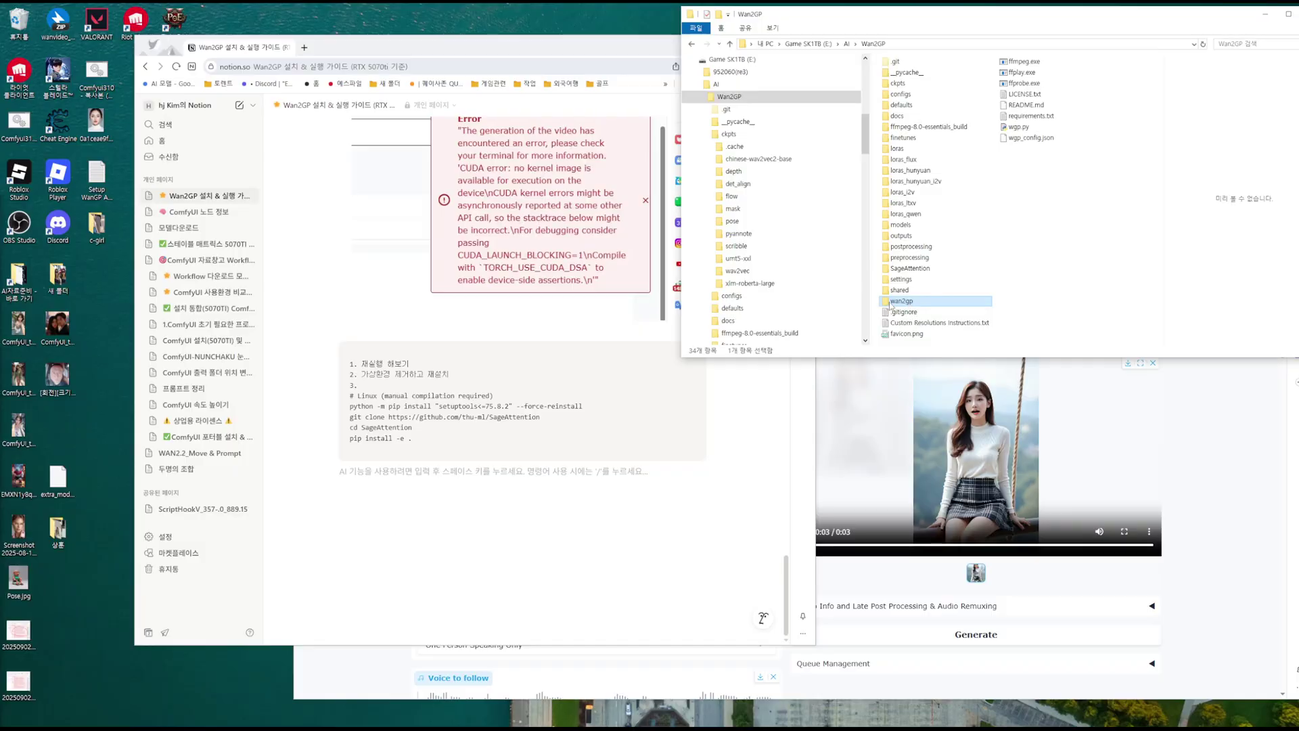
right_click(890, 305)
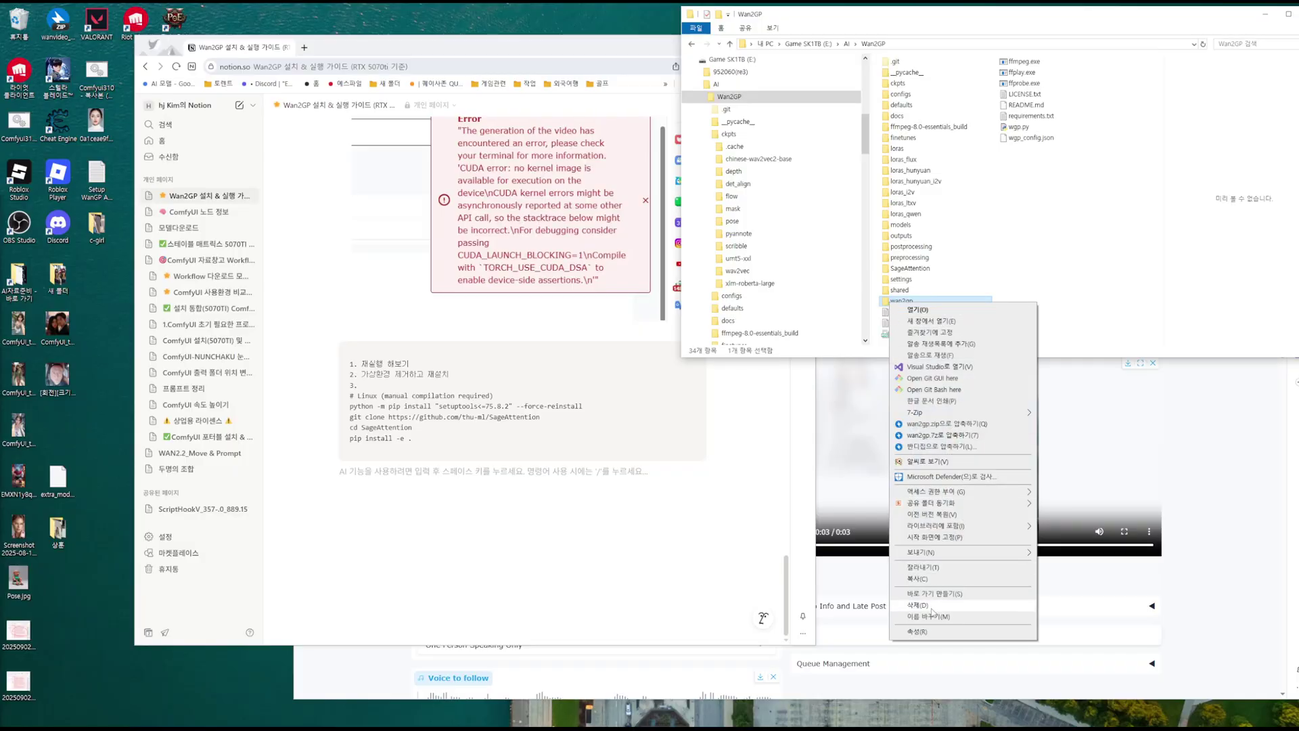
Step: Return to the guide's Step 2 section in Notion, select the conda create command for E:\AI\Wan2GP\wan2gp and widen the window
left_click(667, 363)
scroll(668, 363, "up", 15)
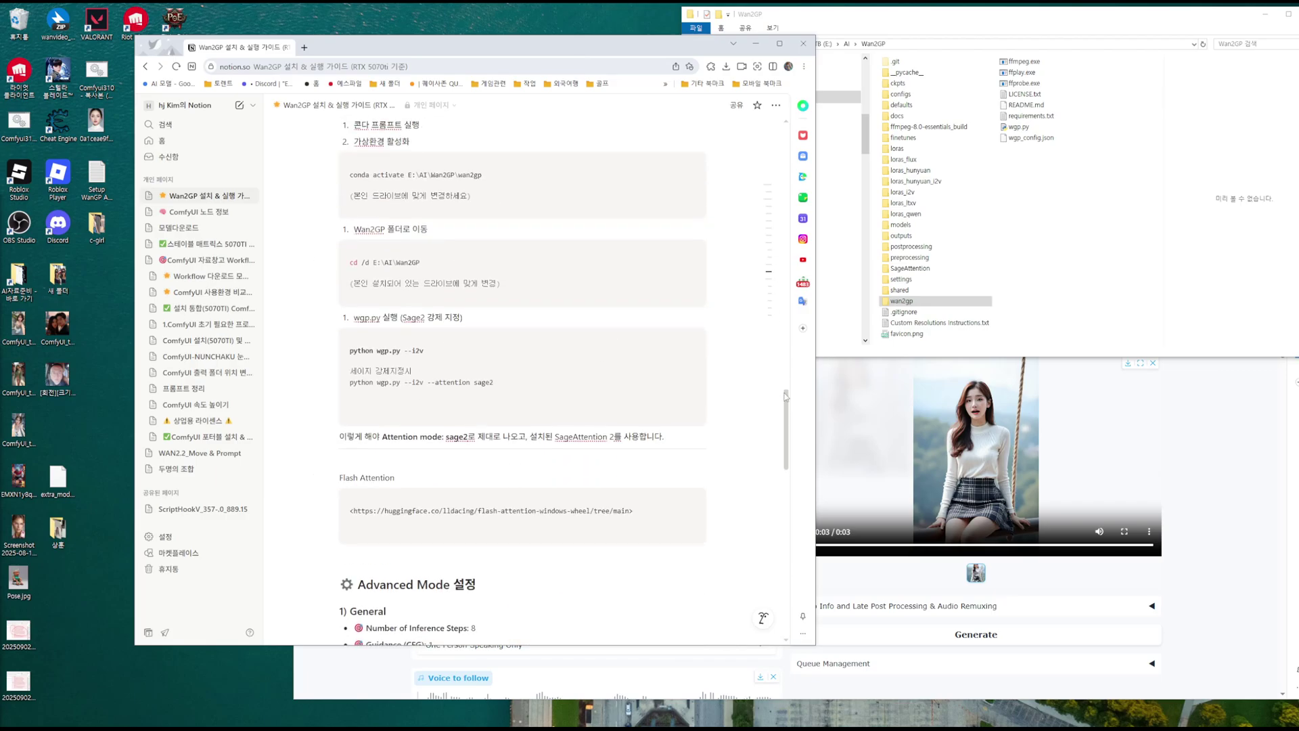
scroll(719, 366, "up", 1)
scroll(489, 332, "up", 20)
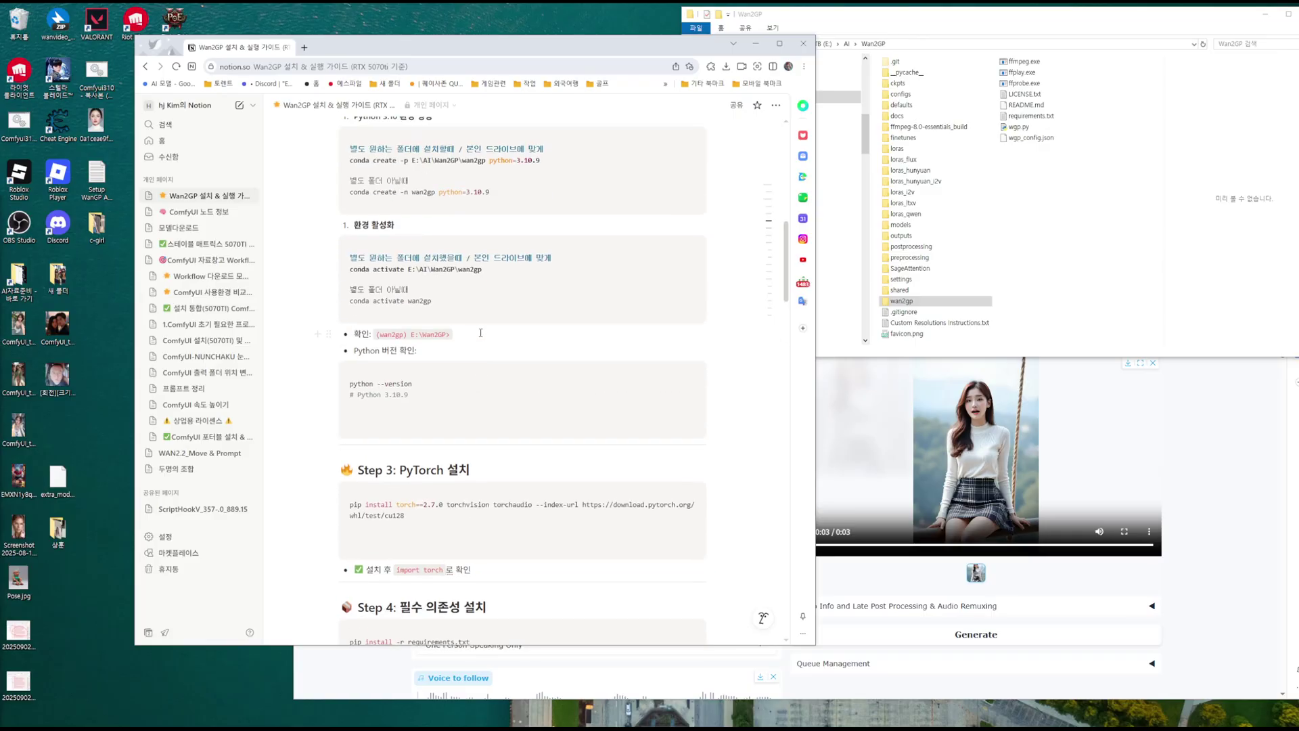
scroll(463, 322, "down", 6)
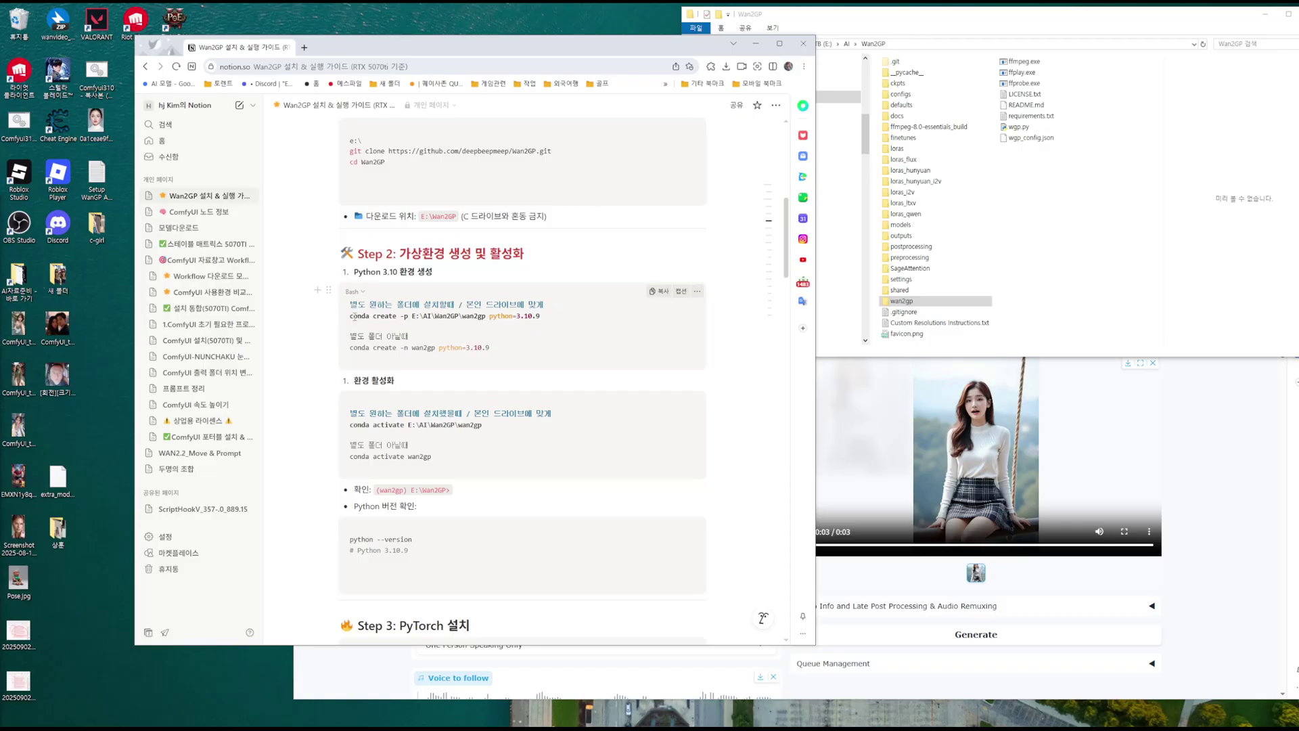
left_click_drag(376, 316, 551, 326)
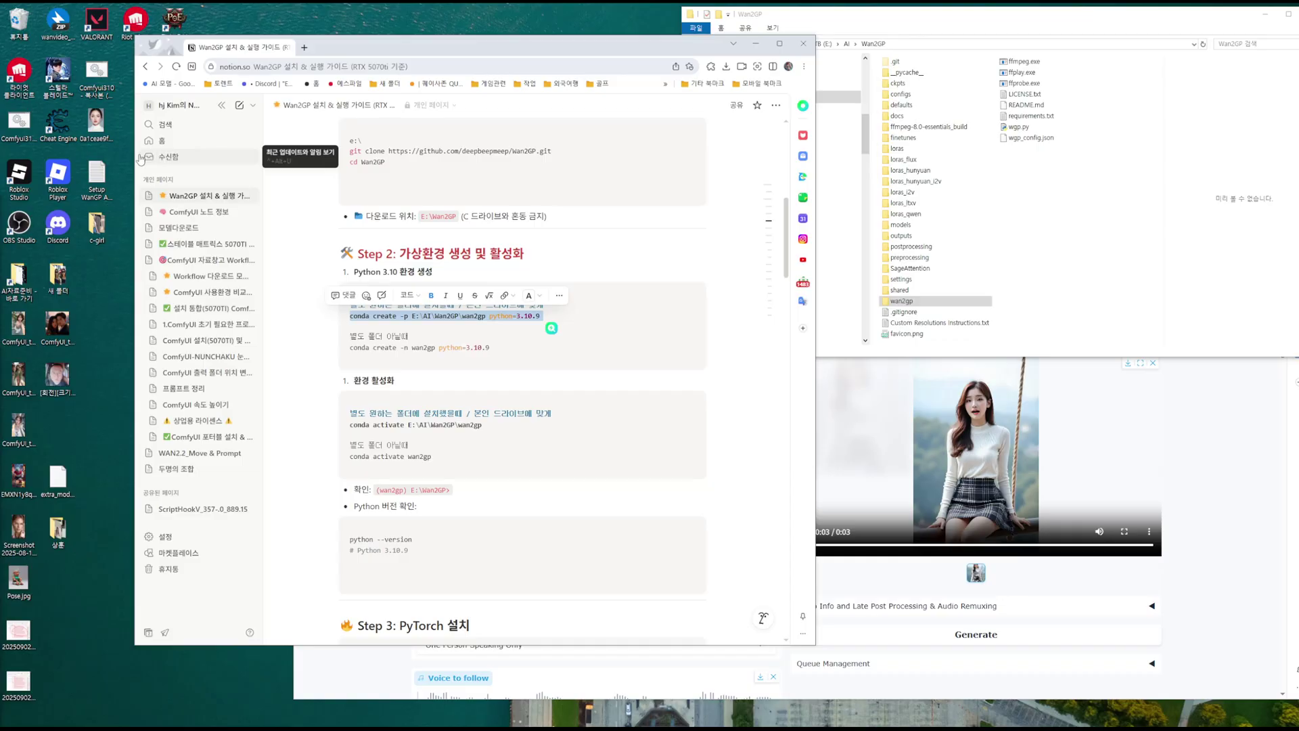
left_click_drag(132, 156, 68, 156)
Step: Go back to the troubleshooting code block, box its Linux commands in red and circle "pip install -e ." with an arrow
scroll(615, 415, "down", 15)
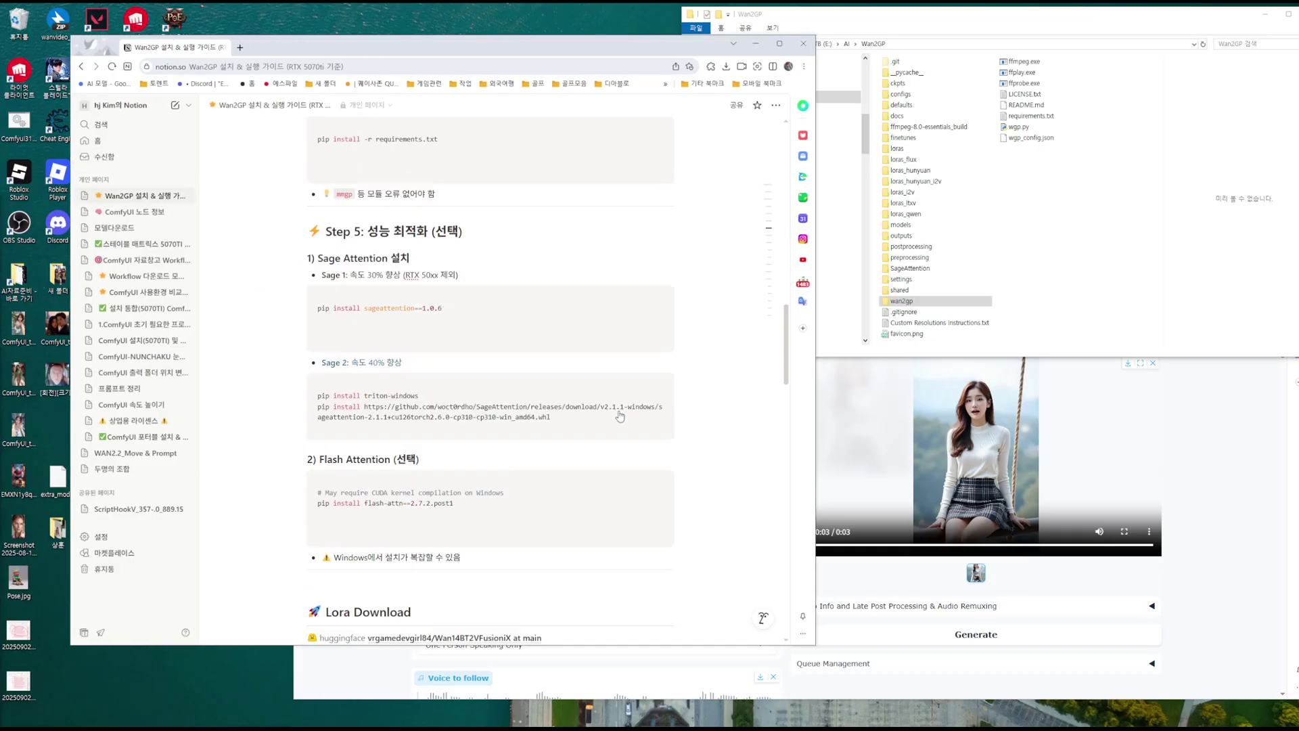
scroll(769, 404, "down", 20)
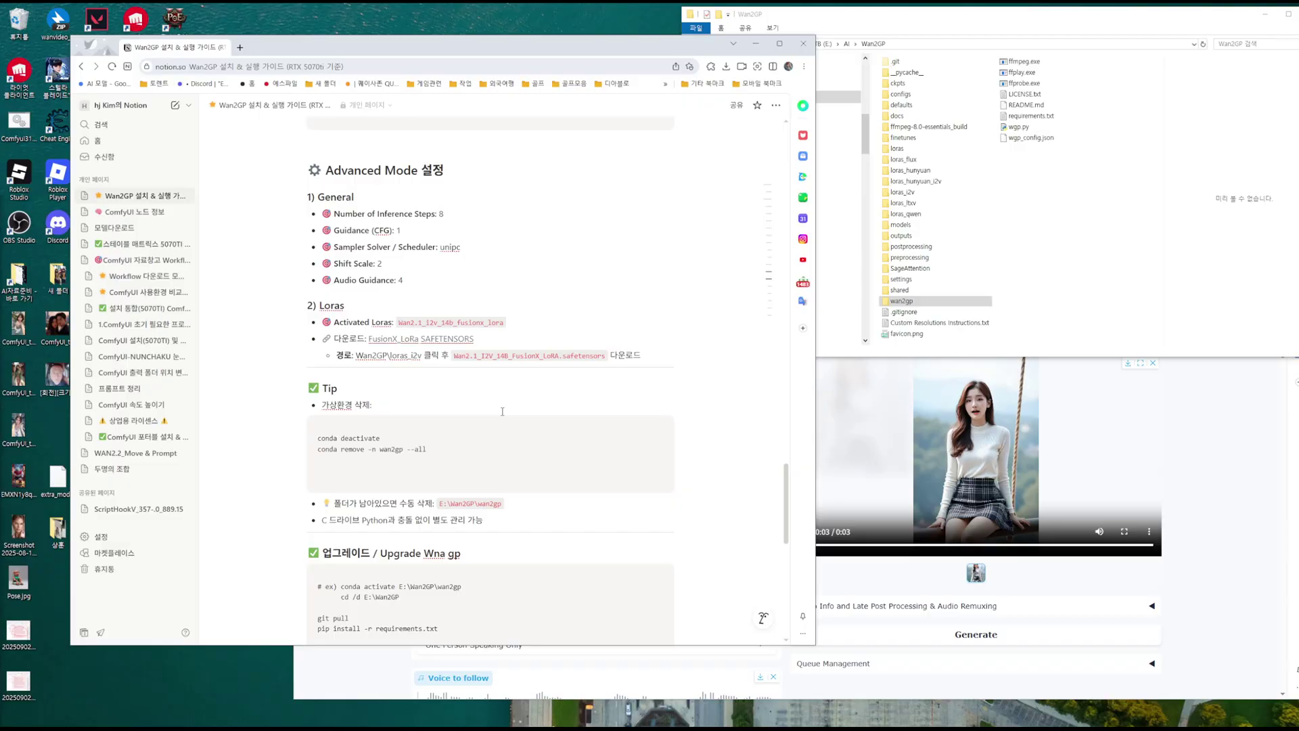
scroll(473, 403, "down", 3)
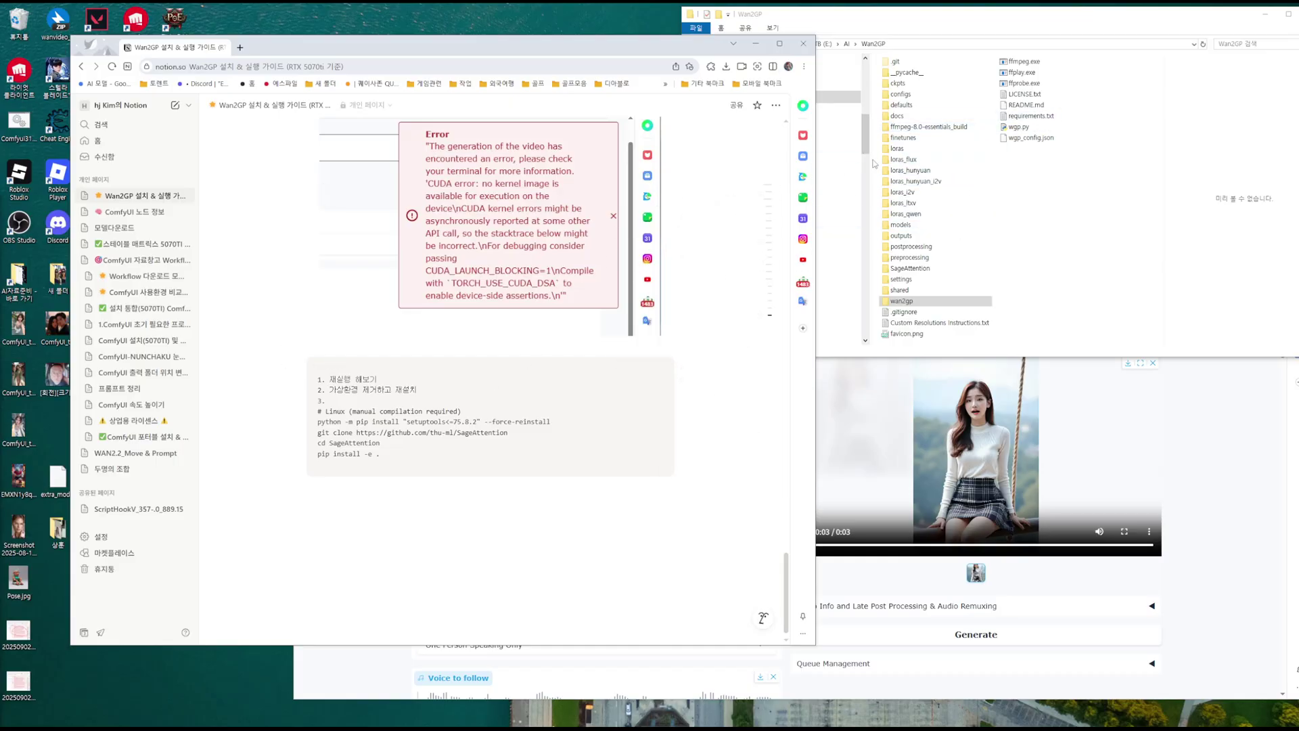
mouse_move(674, 208)
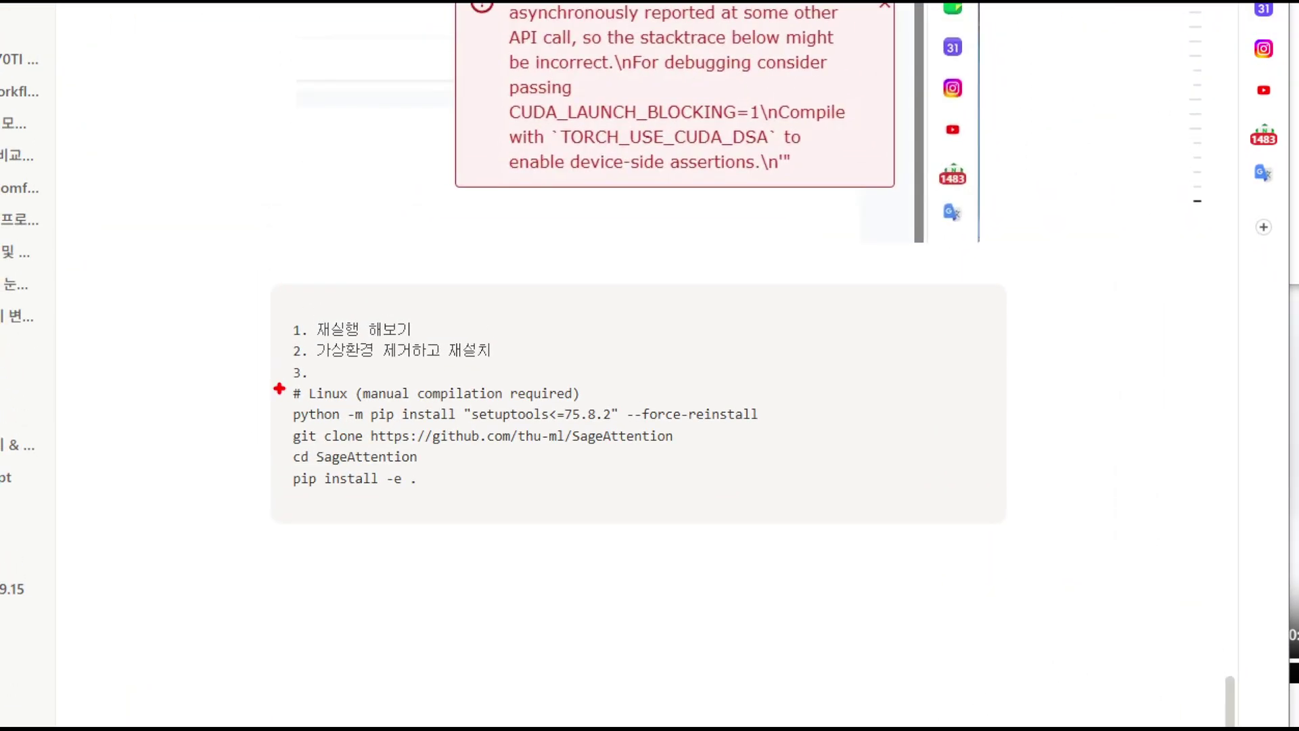
mouse_move(280, 388)
left_mouse_down()
mouse_move(633, 483)
mouse_move(841, 506)
left_mouse_up()
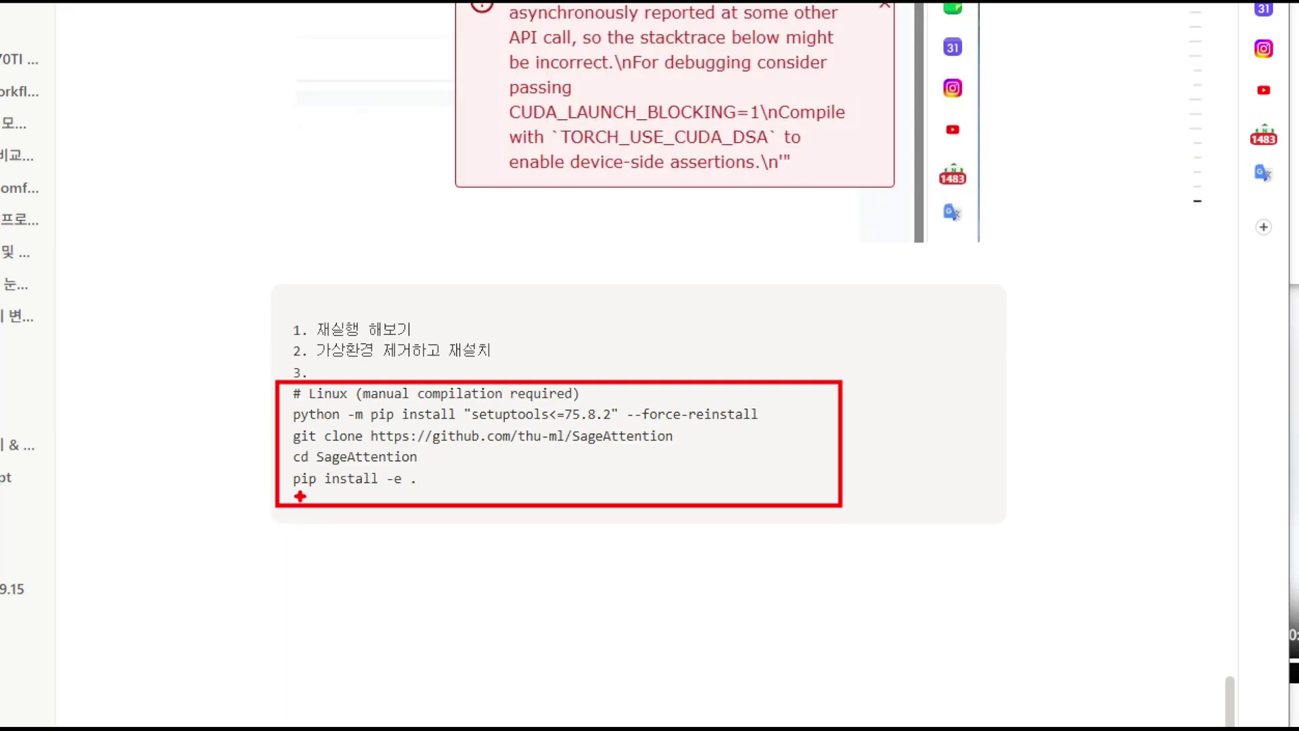
mouse_move(309, 506)
left_mouse_down()
mouse_move(274, 492)
mouse_move(286, 471)
mouse_move(423, 470)
mouse_move(437, 485)
mouse_move(287, 501)
left_mouse_up()
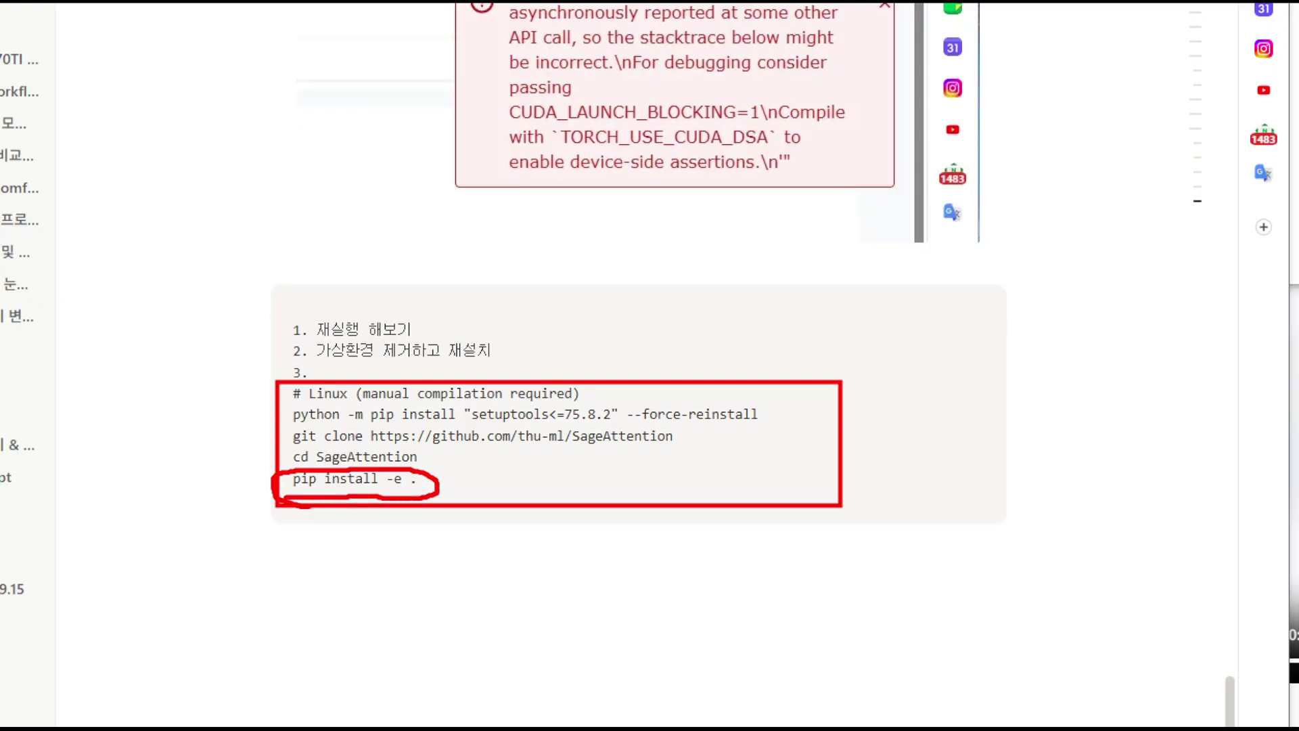
left_click_drag(441, 494, 474, 518)
Step: Circle "cd SageAttention" in red, add explanatory arrows and sketches around the commands, and leave the zoomed view
mouse_move(362, 467)
left_mouse_down()
mouse_move(283, 476)
mouse_move(328, 449)
mouse_move(436, 458)
mouse_move(324, 474)
left_mouse_up()
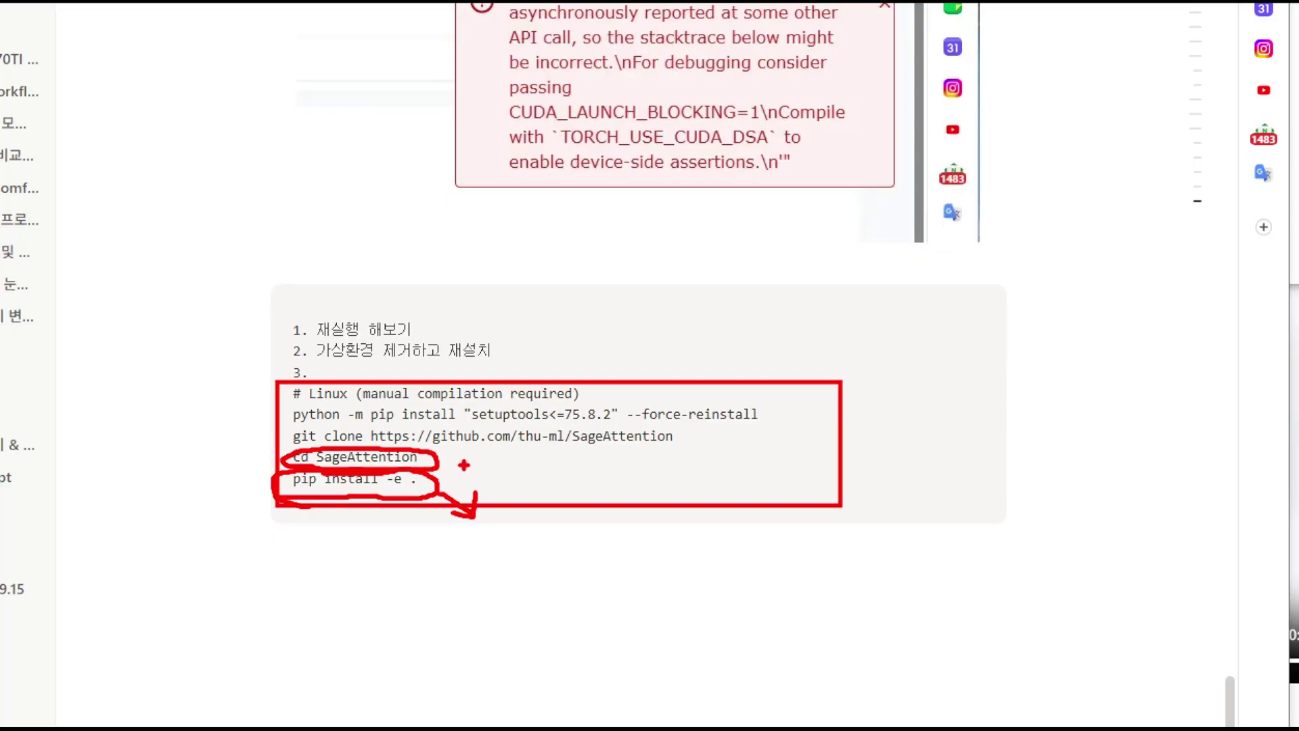
left_click_drag(436, 463, 482, 472)
left_click_drag(386, 506, 414, 508)
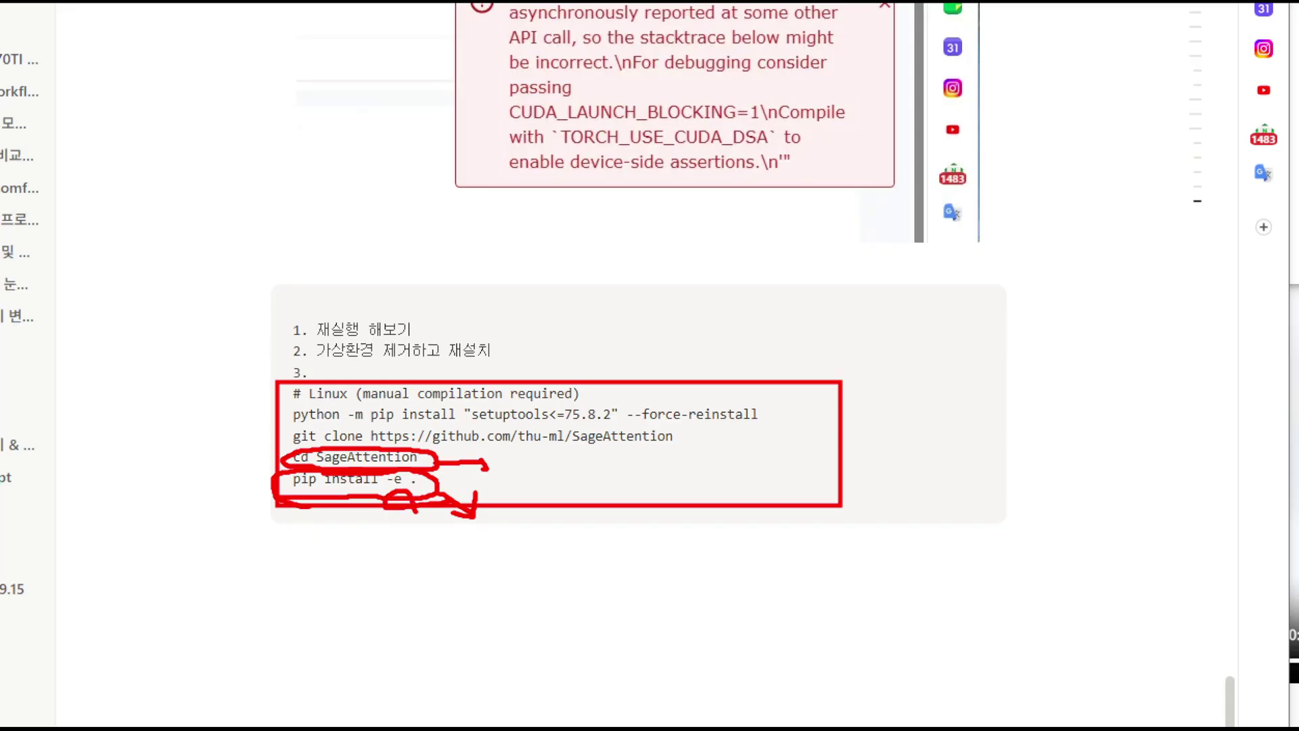
left_click_drag(951, 422, 917, 536)
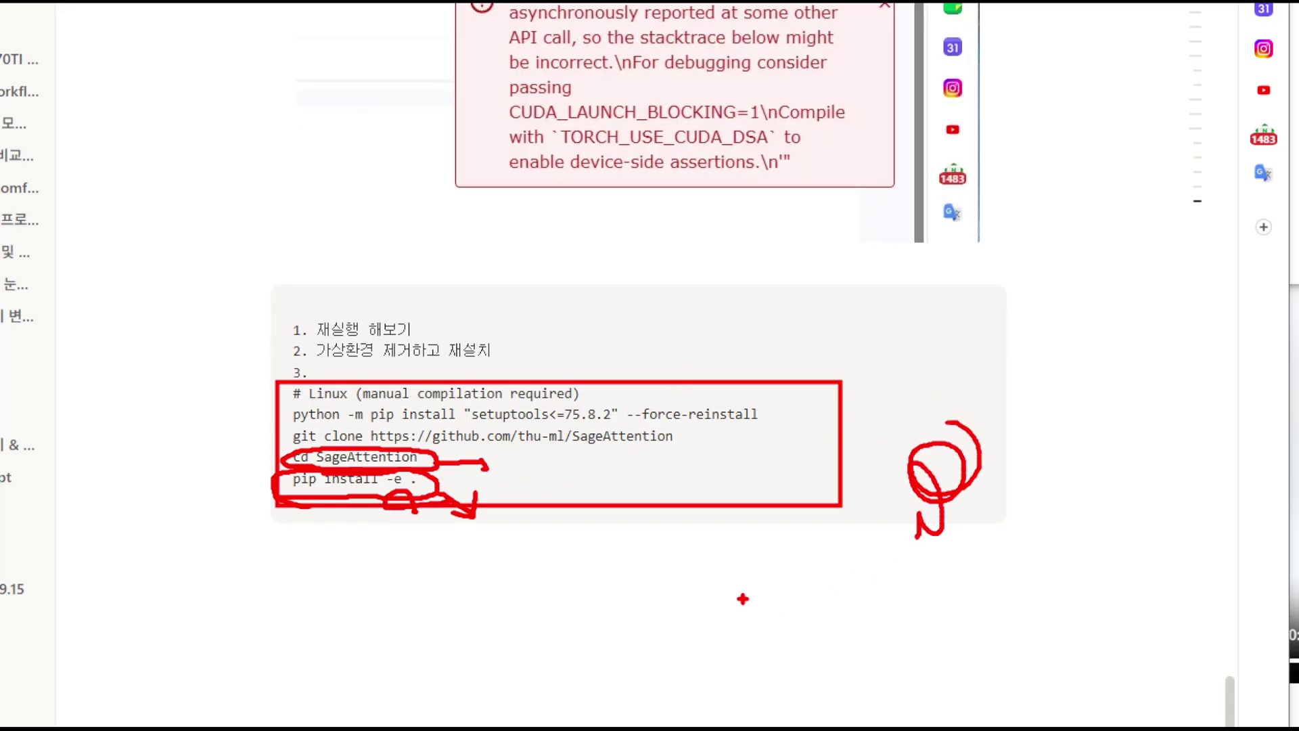
mouse_move(519, 559)
left_mouse_down()
mouse_move(775, 577)
mouse_move(738, 601)
left_mouse_up()
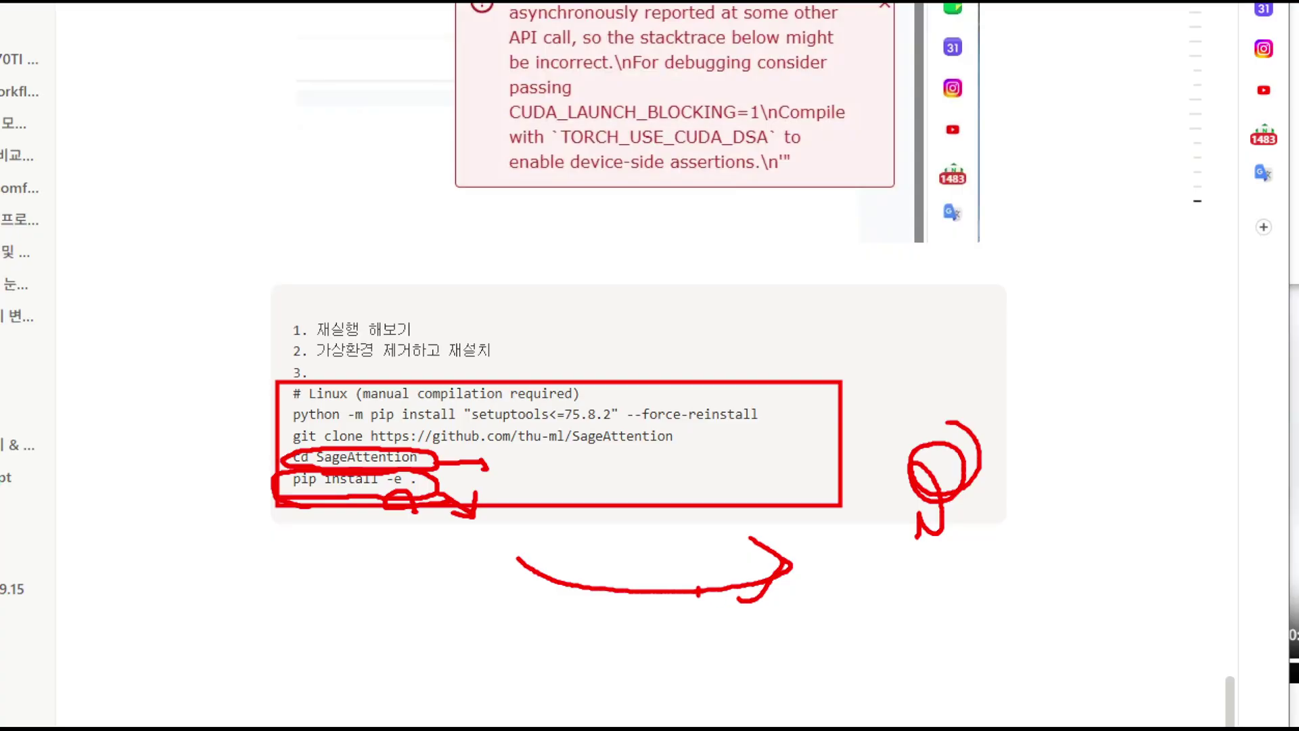
key("Escape")
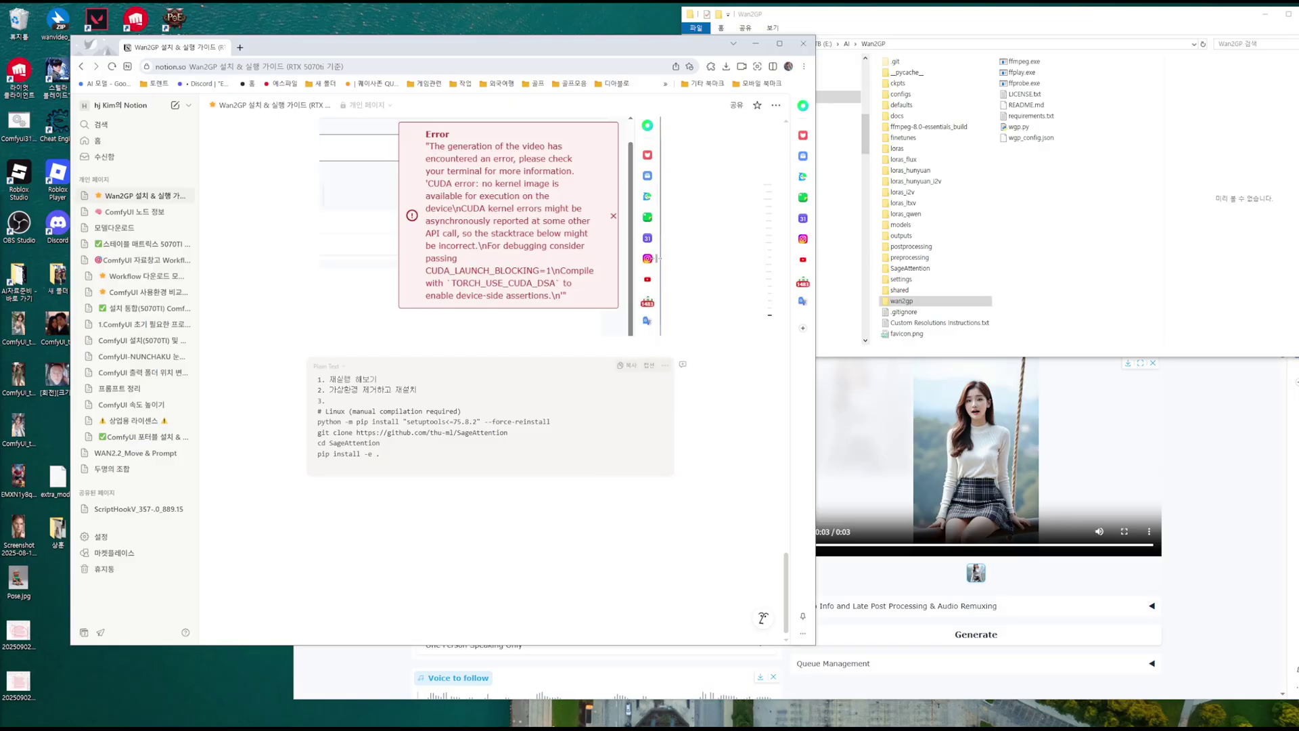
Step: Move the Notion window aside, choose Sage2/2++ as the Attention Type in WanGP's configuration and apply the changes
left_click_drag(660, 47, 624, 42)
scroll(340, 420, "down", 1)
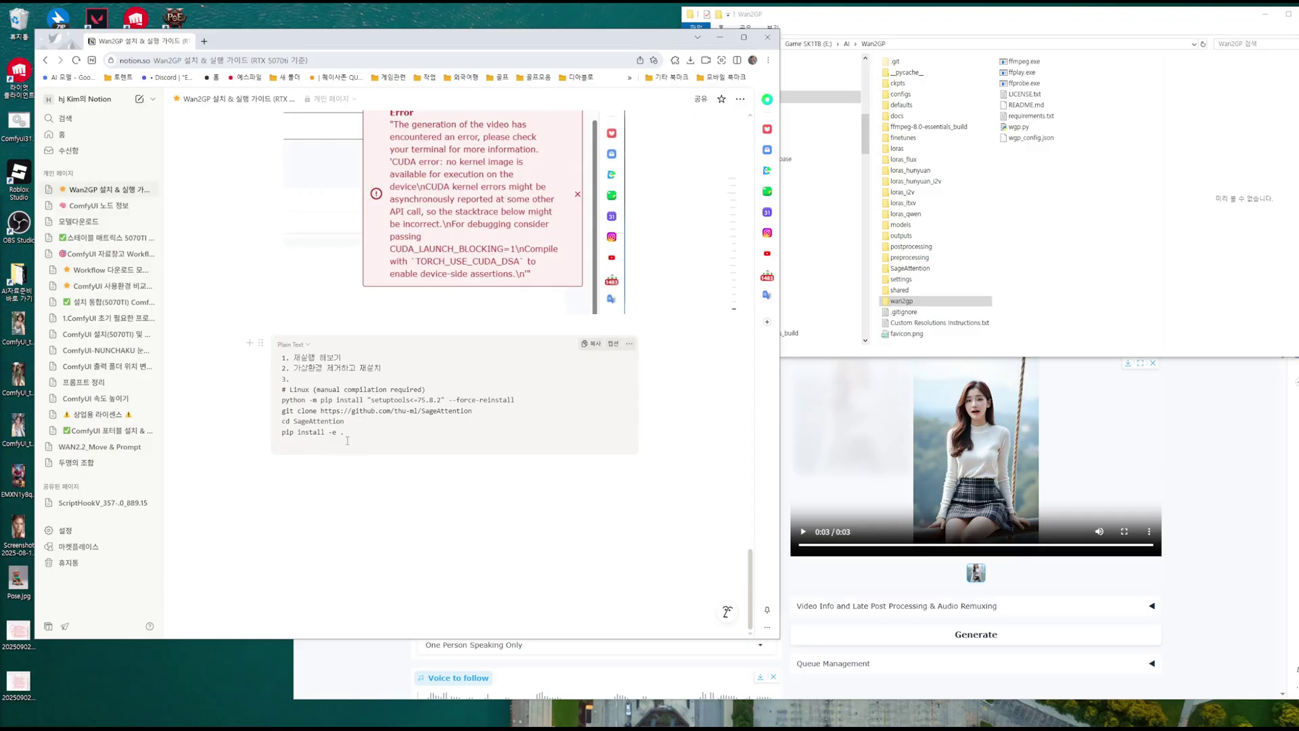
left_click(1238, 397)
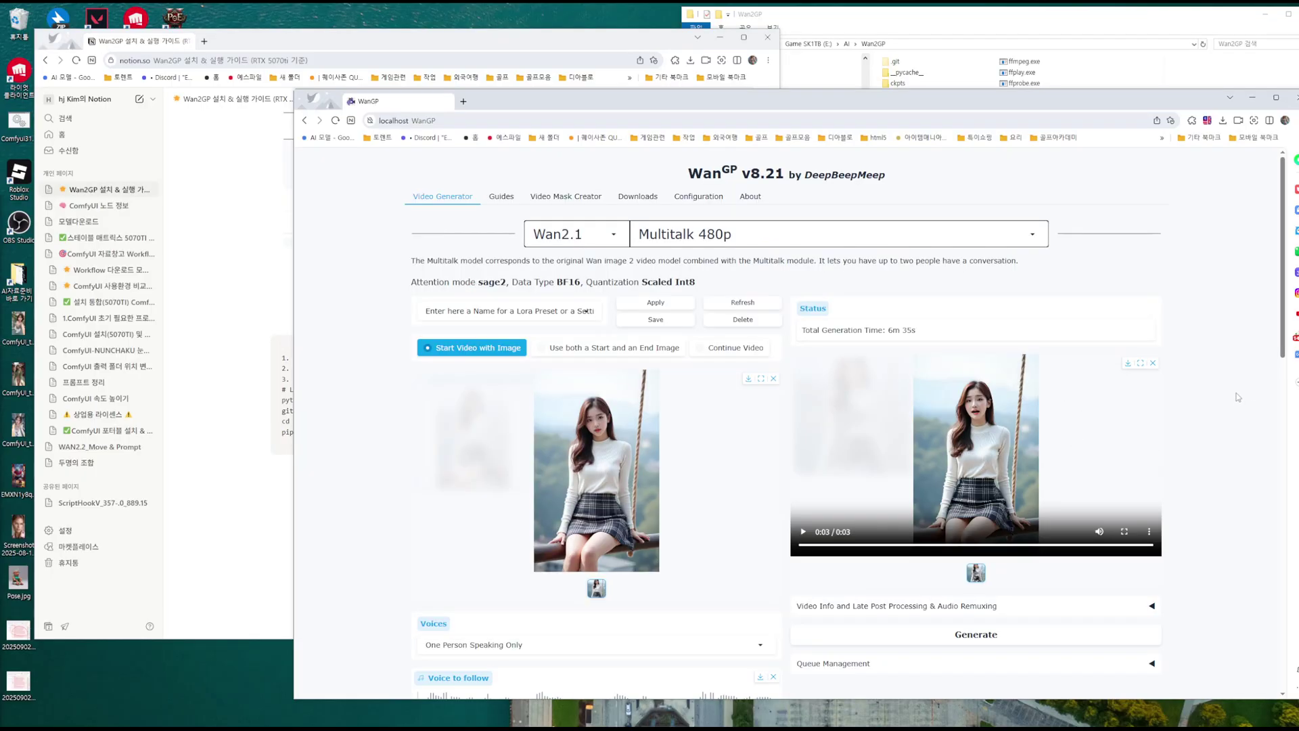
left_click(696, 197)
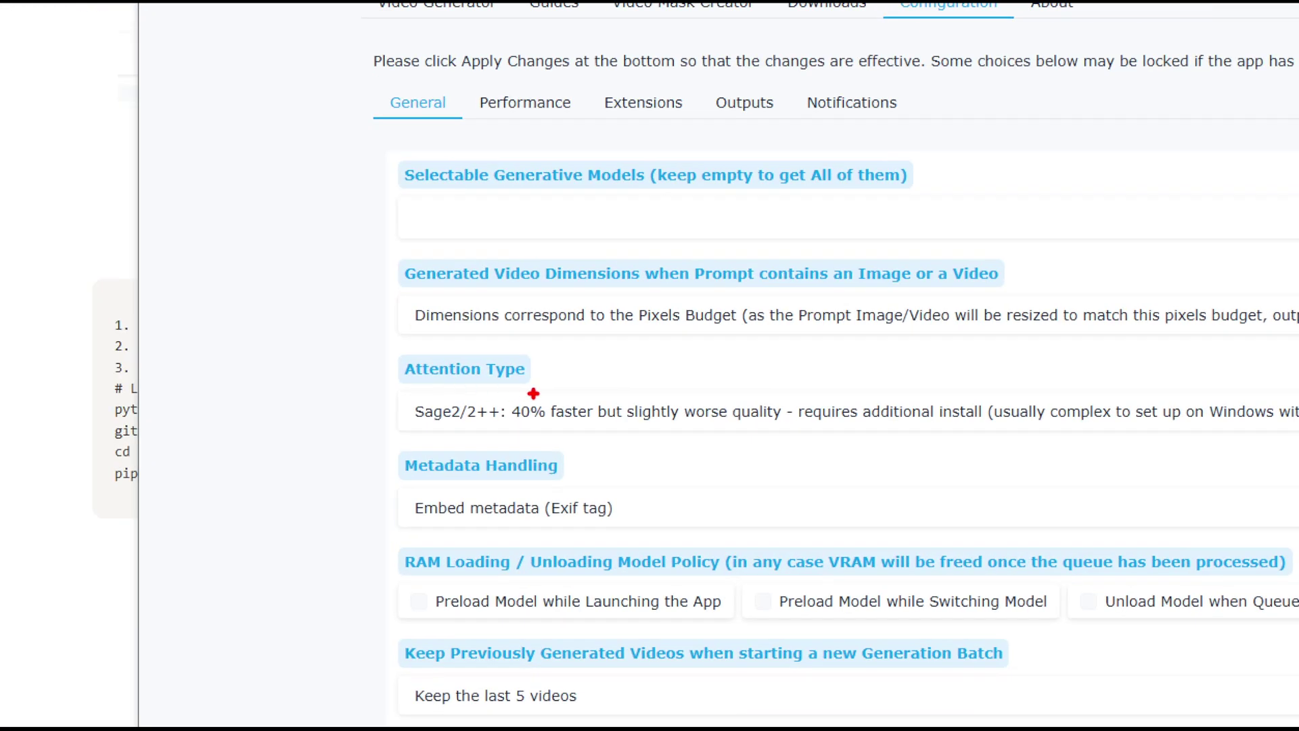
mouse_move(489, 391)
left_mouse_down()
mouse_move(421, 364)
mouse_move(494, 392)
left_mouse_up()
left_click(617, 412)
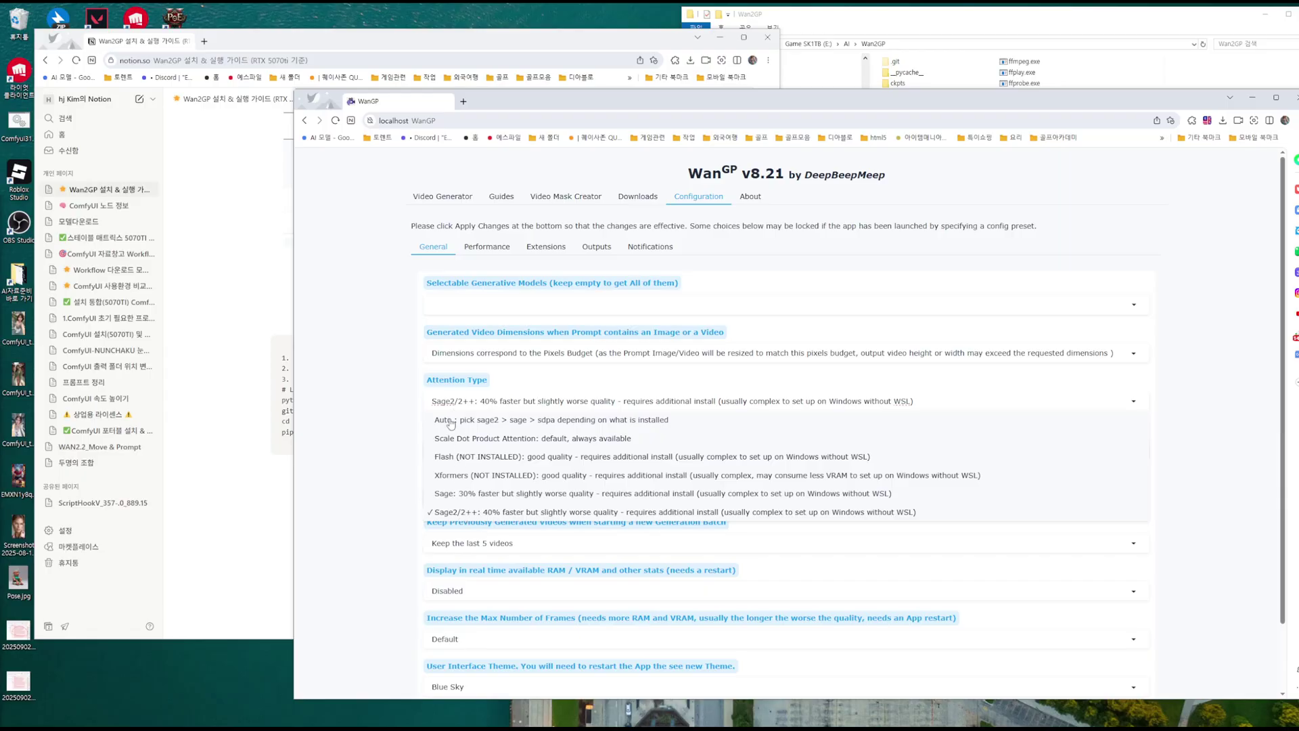
left_click(467, 514)
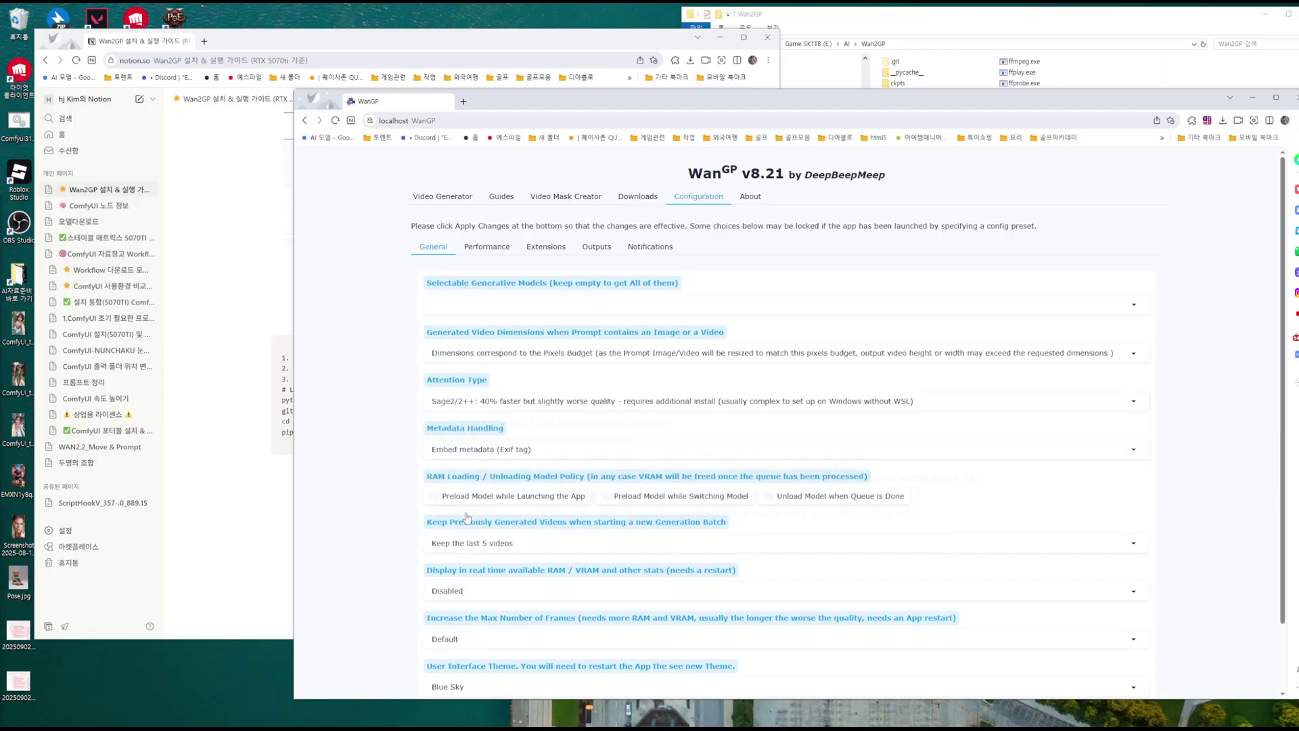
scroll(375, 515, "down", 2)
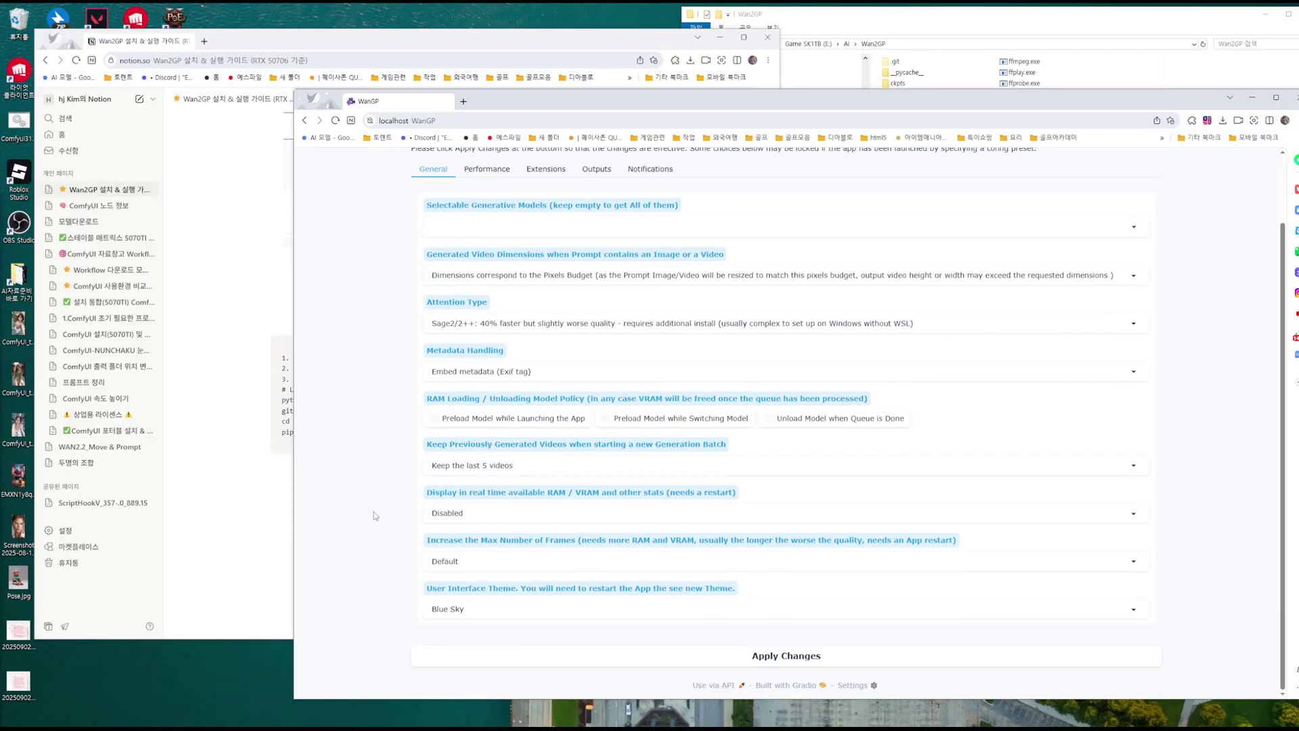
left_click(779, 656)
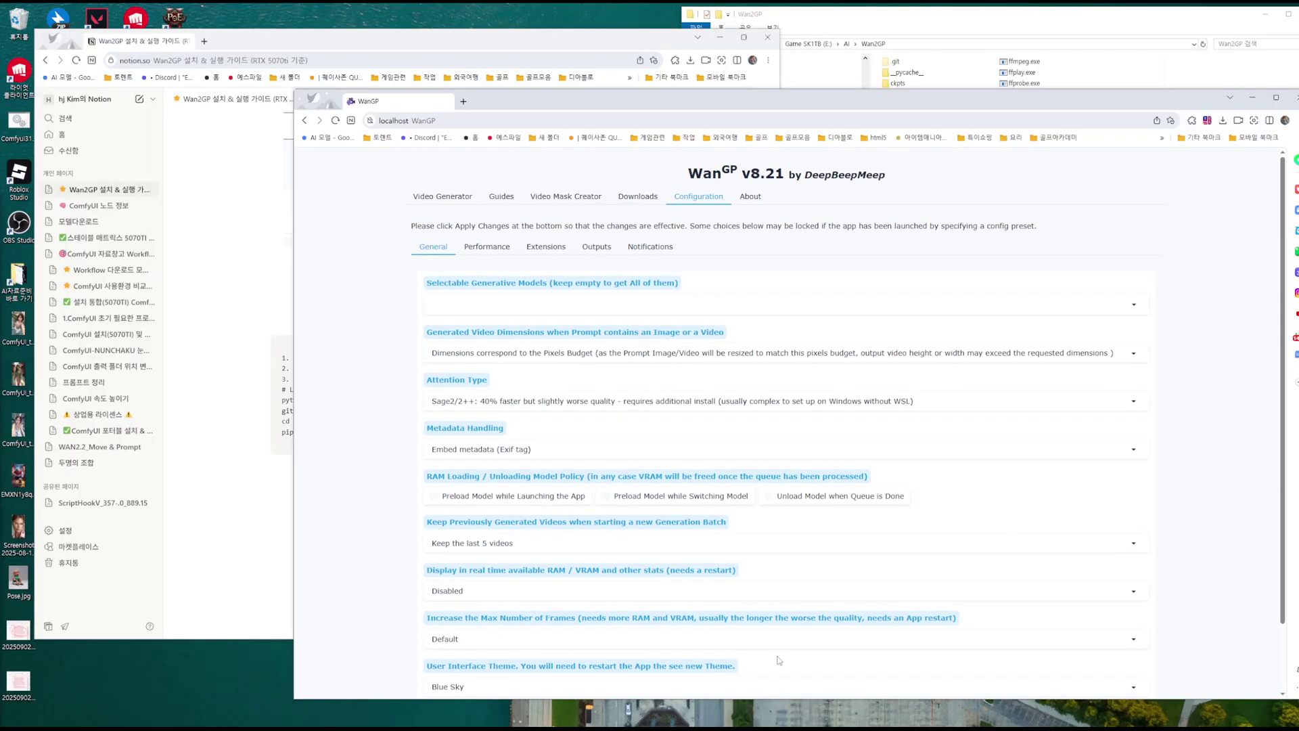
Step: Return to the video generator, close the WanGP window, and open a new Anaconda Prompt placed below File Explorer
left_click(444, 199)
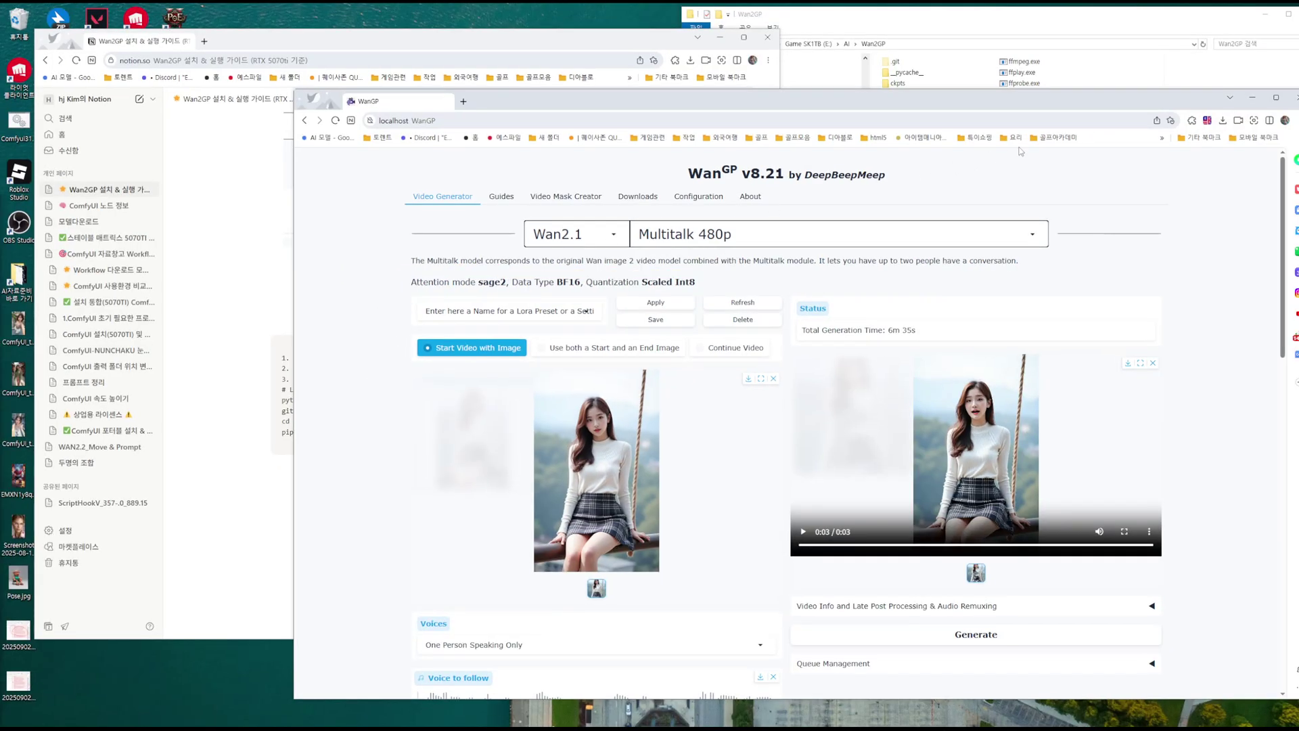
left_click(1293, 100)
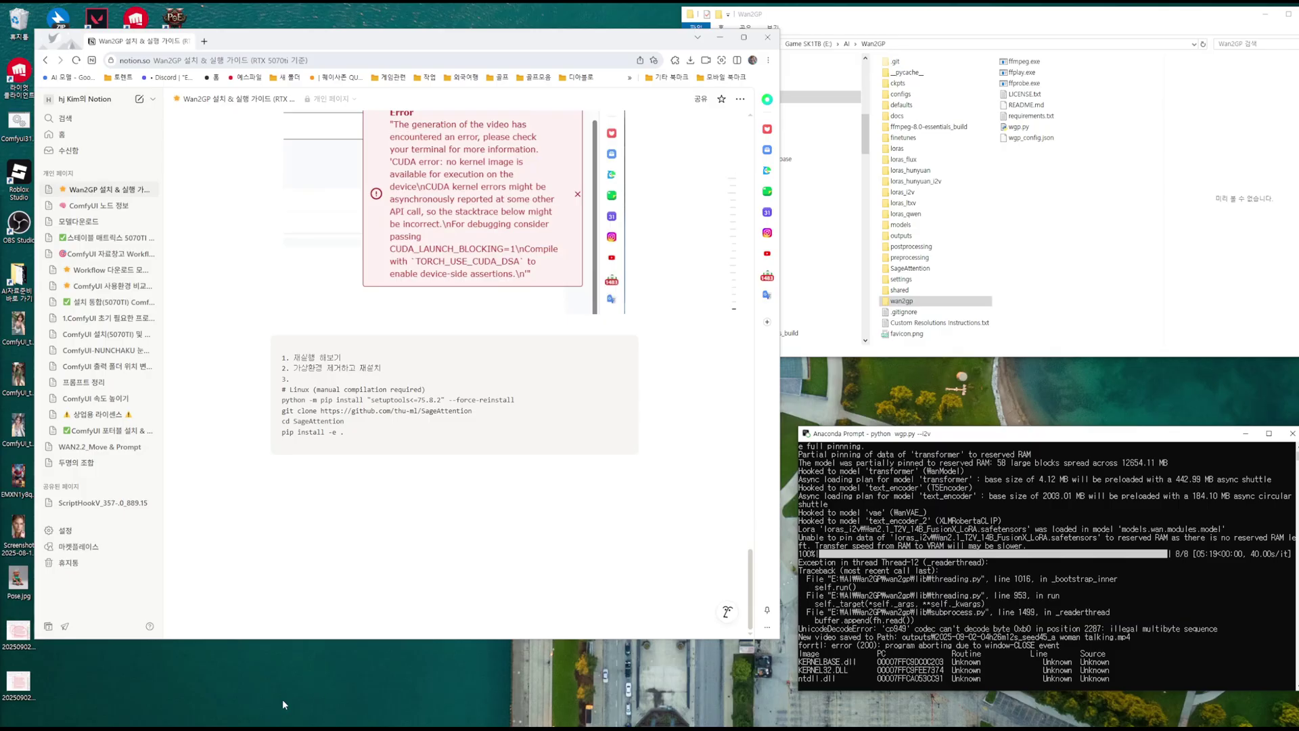
key("super+s")
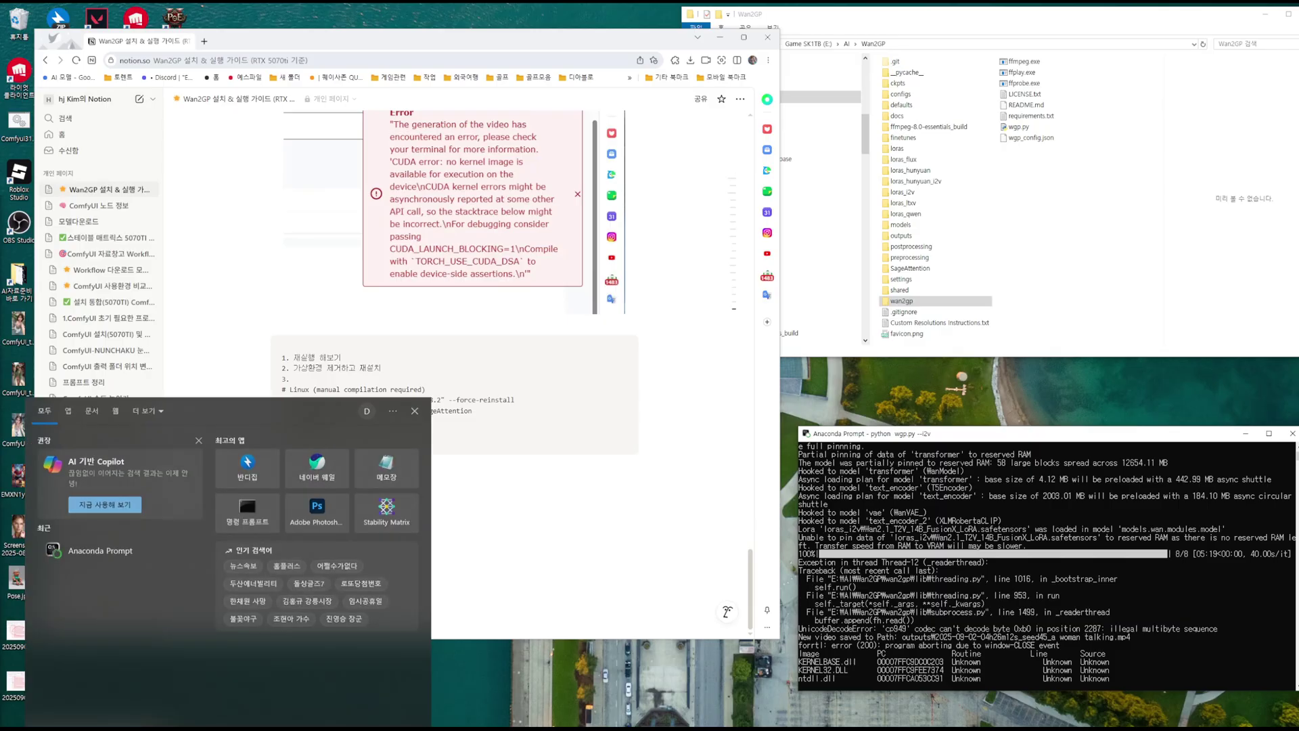
left_click(100, 549)
left_click_drag(478, 124, 1146, 415)
Step: Copy "conda activate E:\AI\Wan2GP\wan2gp" from the guide's Step 6 and run it in the Anaconda Prompt
left_click(1025, 17)
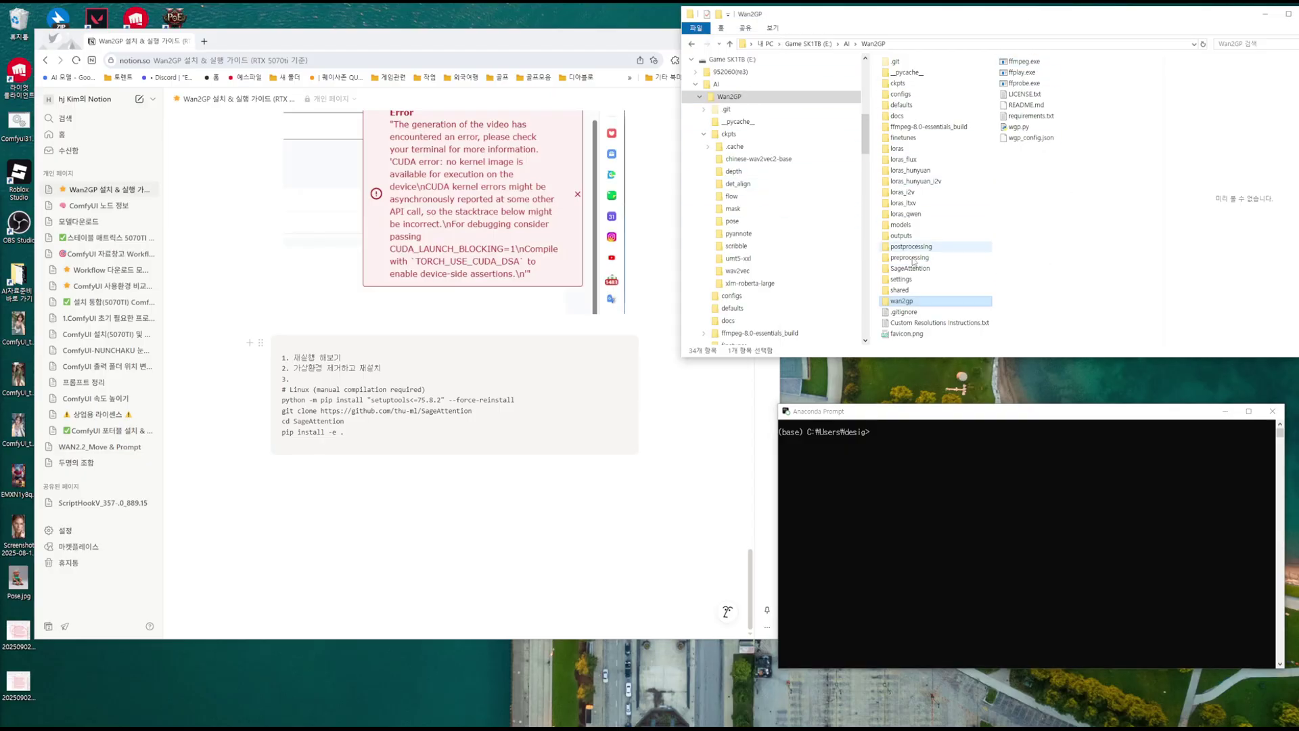
left_click(481, 280)
scroll(481, 280, "up", 5)
scroll(481, 280, "up", 5)
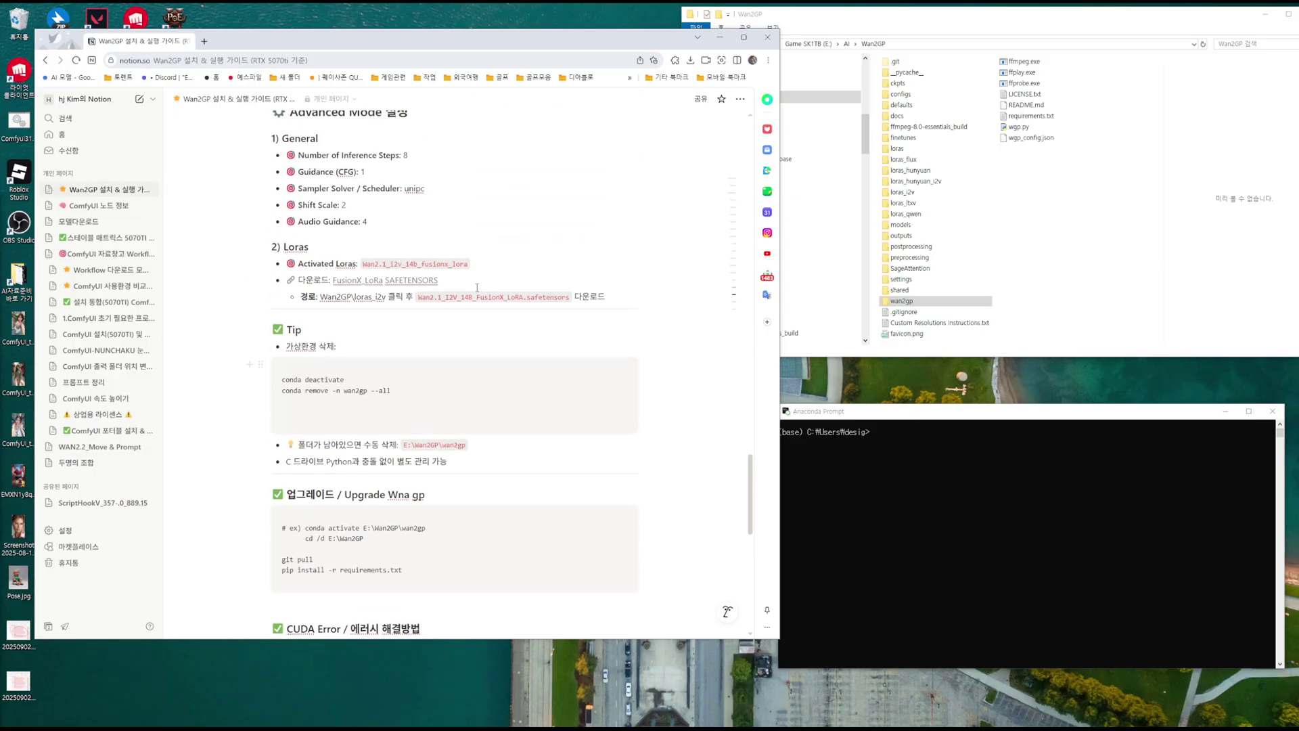
scroll(302, 402, "up", 7)
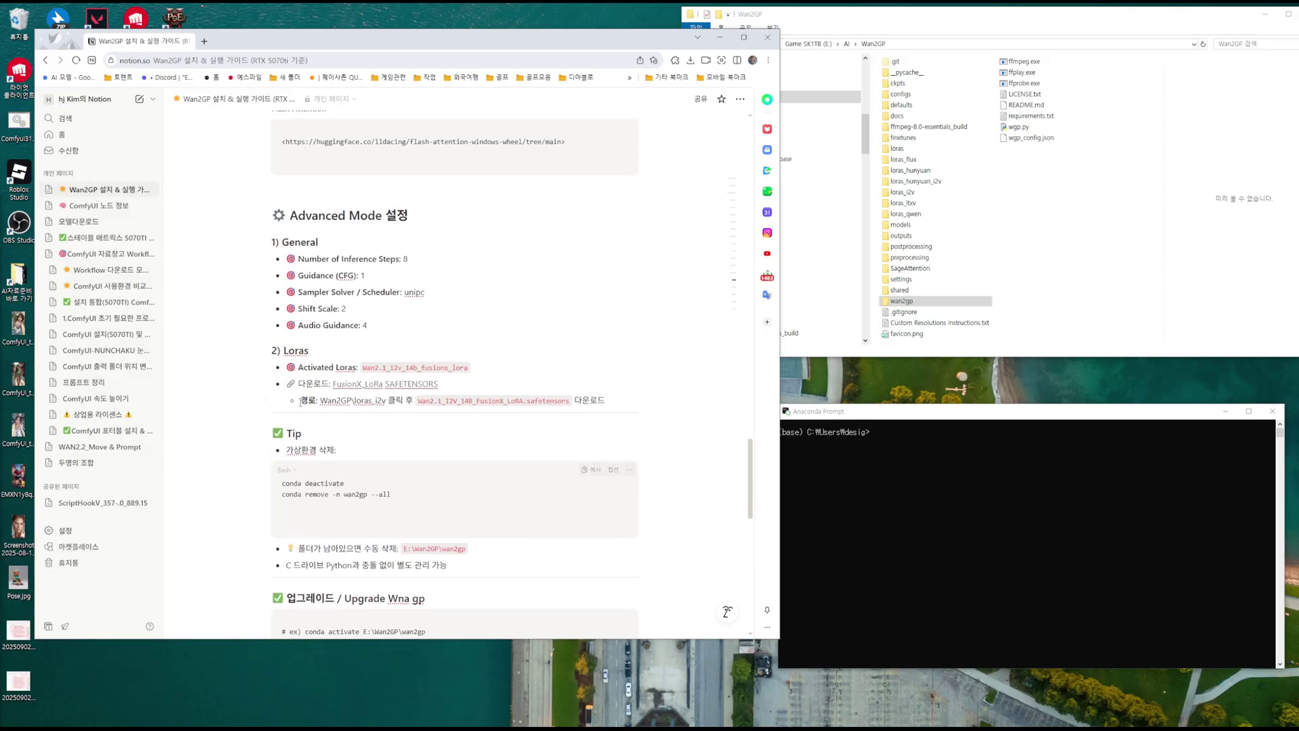
scroll(310, 391, "up", 2)
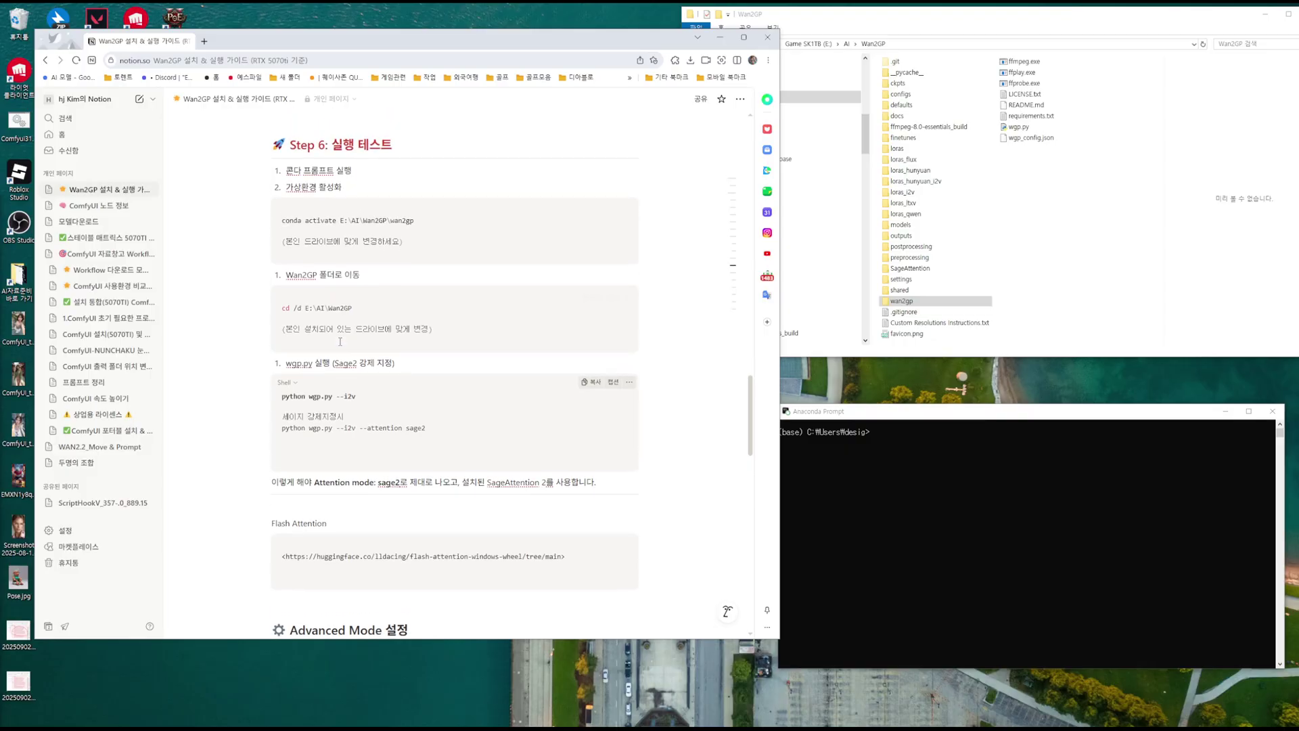
left_click_drag(296, 326, 414, 325)
key("ctrl+c")
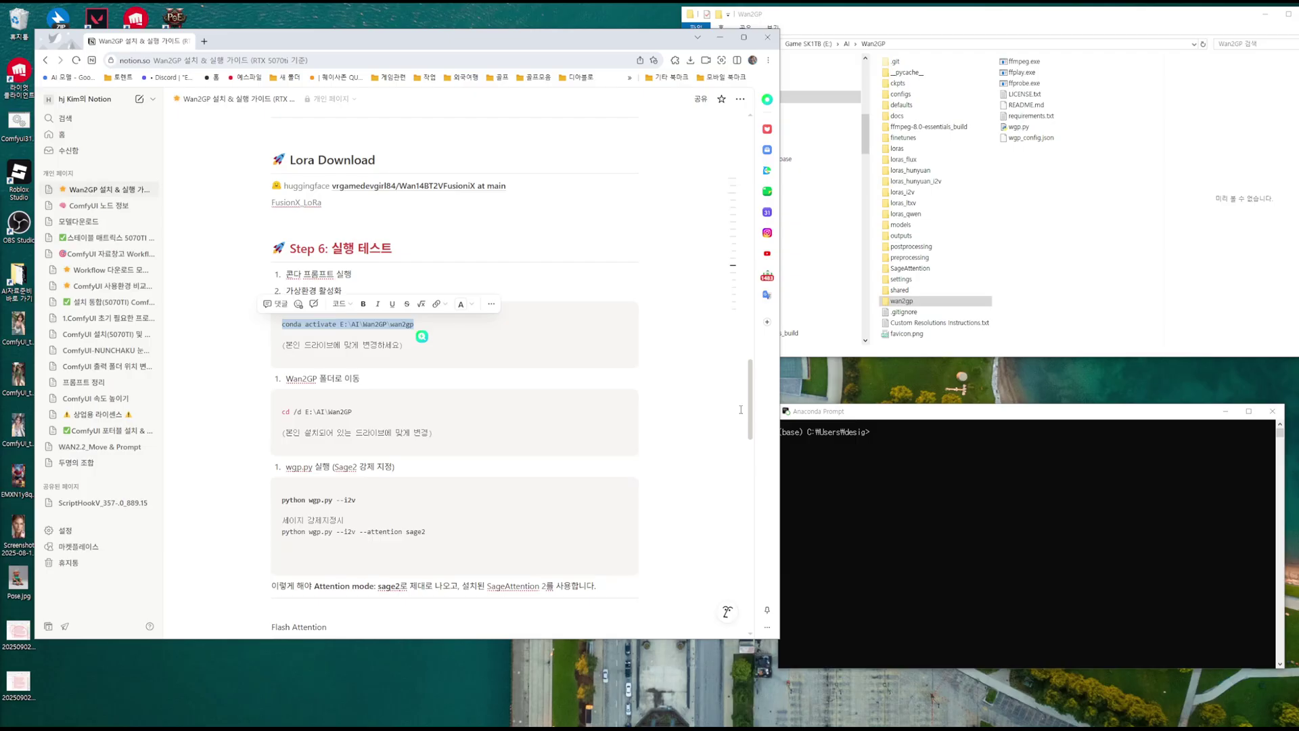
left_click(908, 437)
key("ctrl+v")
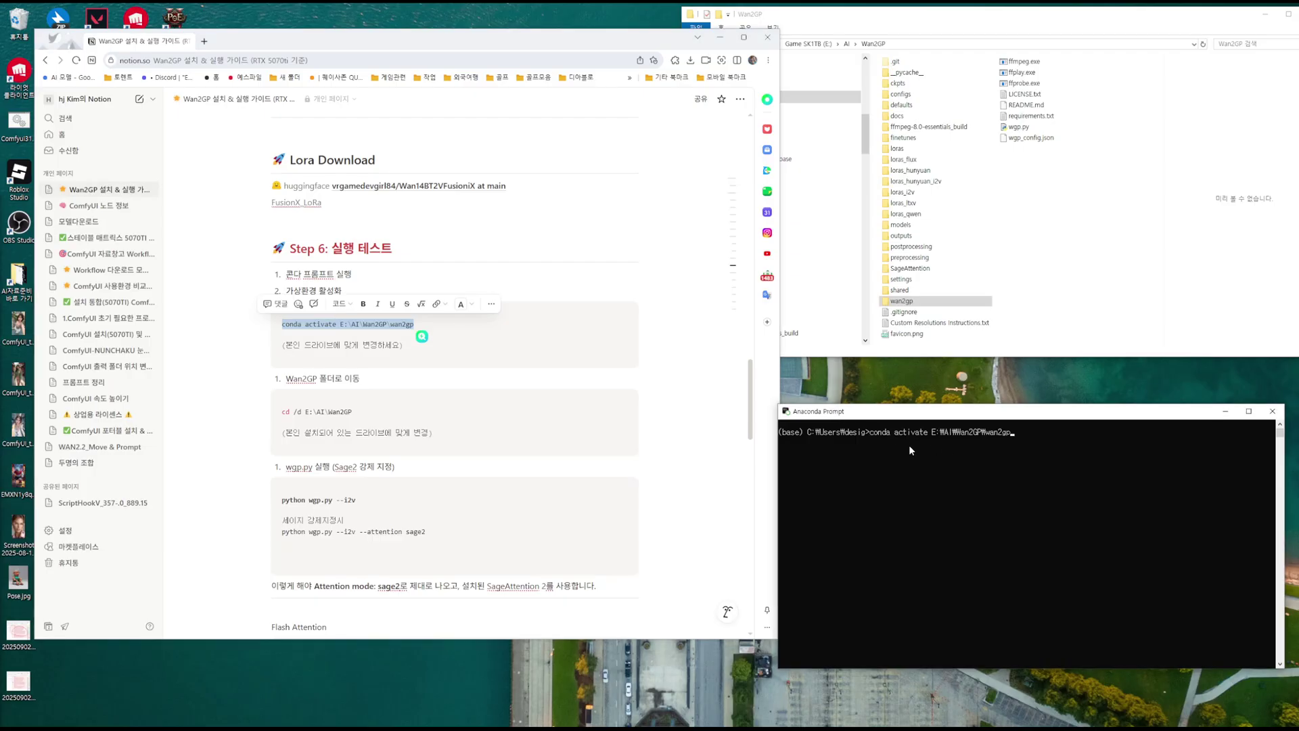
key("Return")
Step: Copy "cd /d E:\AI\Wan2GP" from the guide and run it to enter the Wan2GP folder
left_click_drag(285, 411, 353, 414)
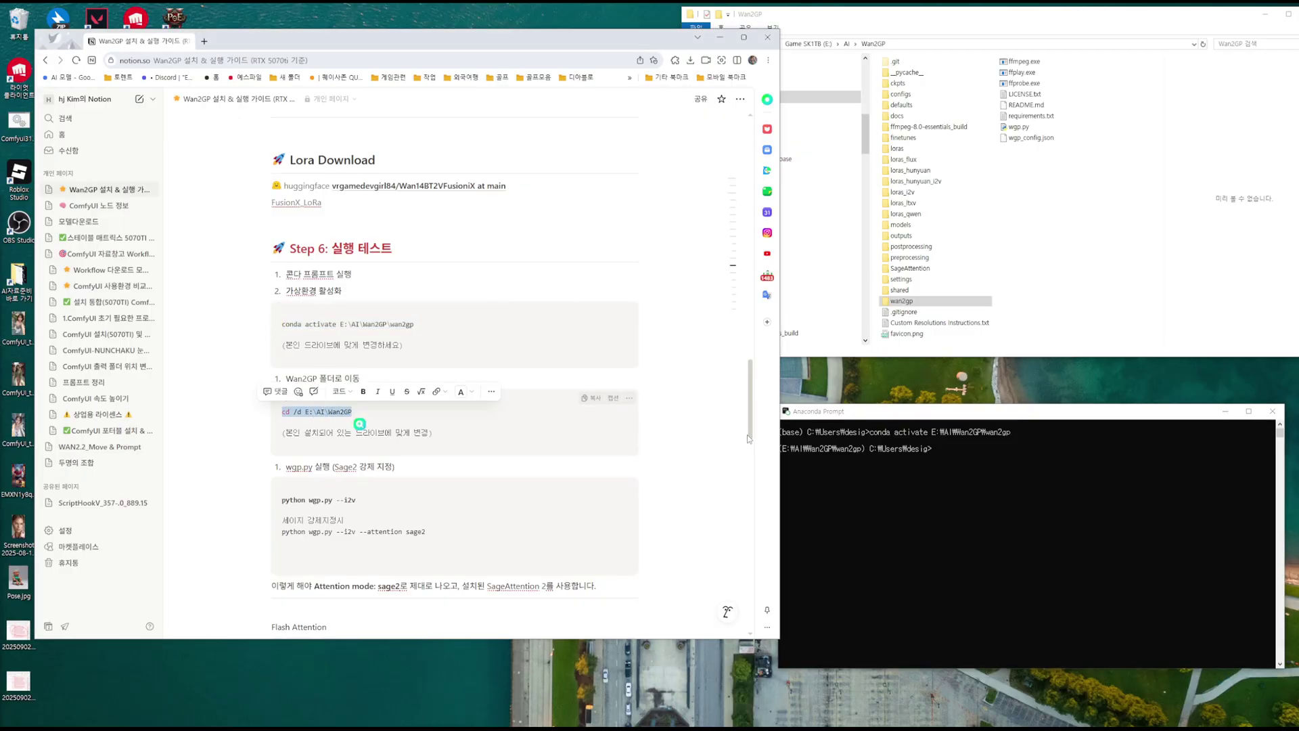
right_click(936, 449)
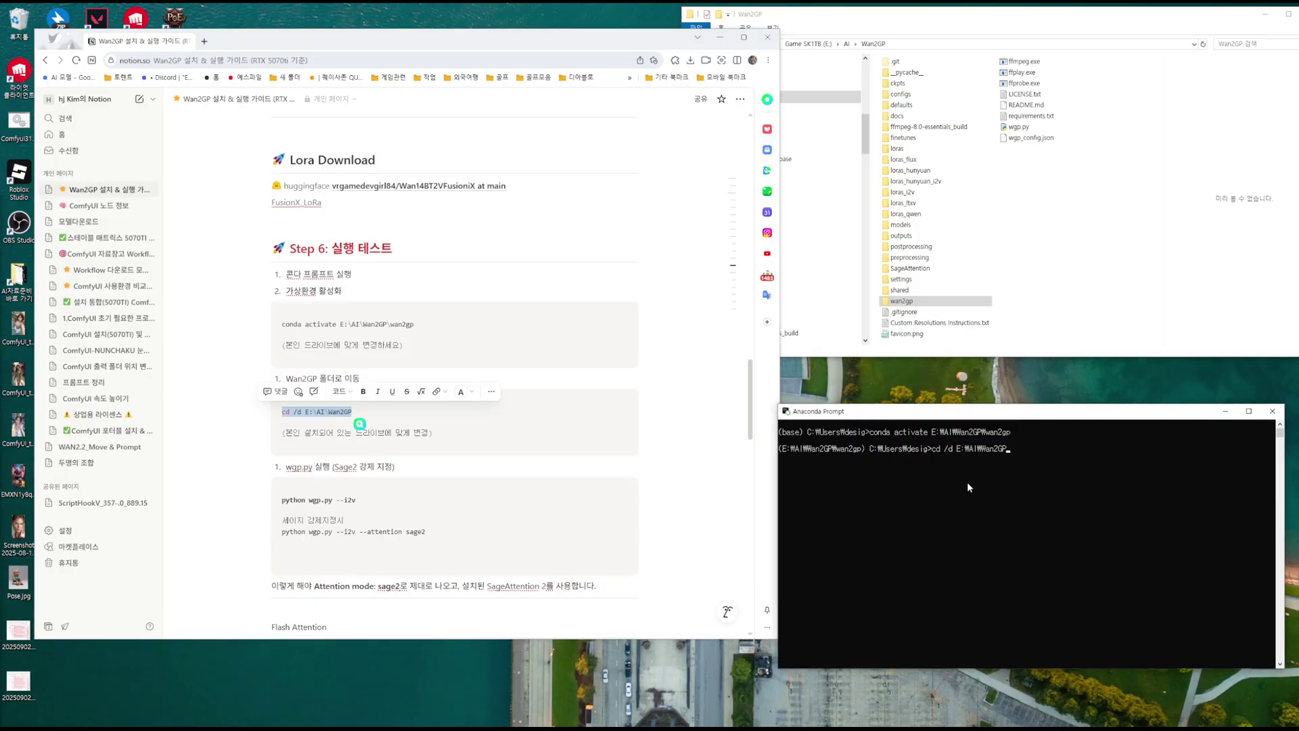
key("Return")
left_click(1076, 219)
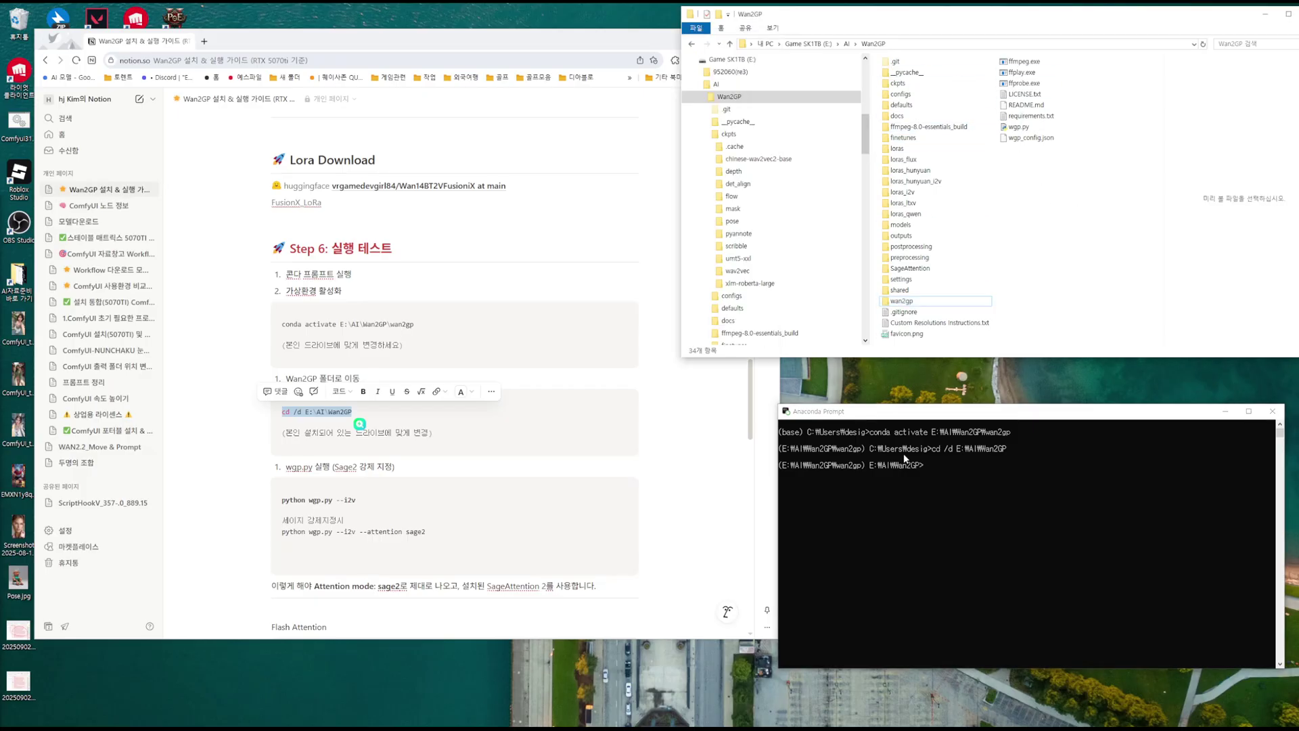
Step: Paste the guide's command python -m pip install "setuptools<=75.8.2" --force-reinstall at the Wan2GP prompt and erase it without running it
left_click(493, 405)
scroll(643, 410, "down", 15)
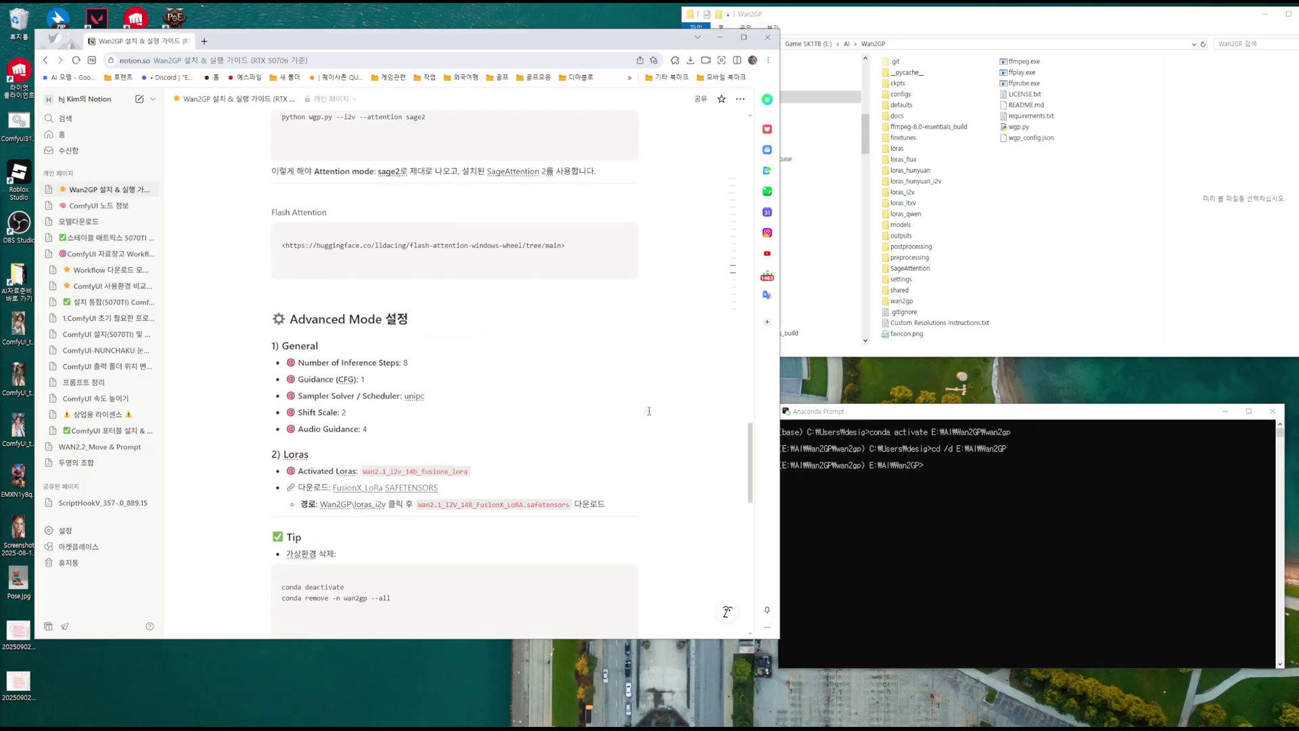
scroll(643, 411, "down", 7)
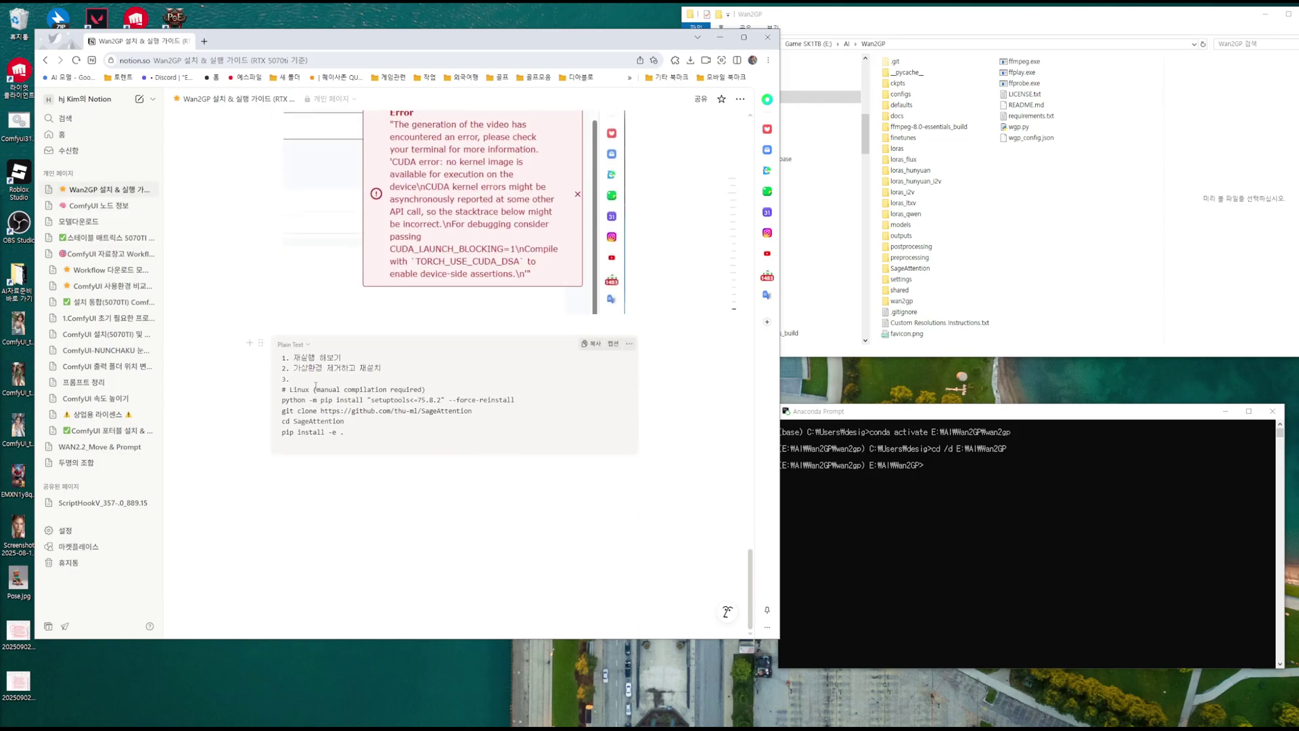
left_click_drag(284, 401, 528, 400)
key("ctrl+c")
left_click(946, 467)
key("ctrl+v")
key("BackSpace")
key("BackSpace")
key("BackSpace")
key("BackSpace")
key("BackSpace")
key("BackSpace")
key("BackSpace")
key("BackSpace")
key("BackSpace")
key("BackSpace")
key("BackSpace")
key("BackSpace")
key("BackSpace")
key("BackSpace")
key("BackSpace")
key("BackSpace")
key("BackSpace")
key("BackSpace")
key("BackSpace")
key("BackSpace")
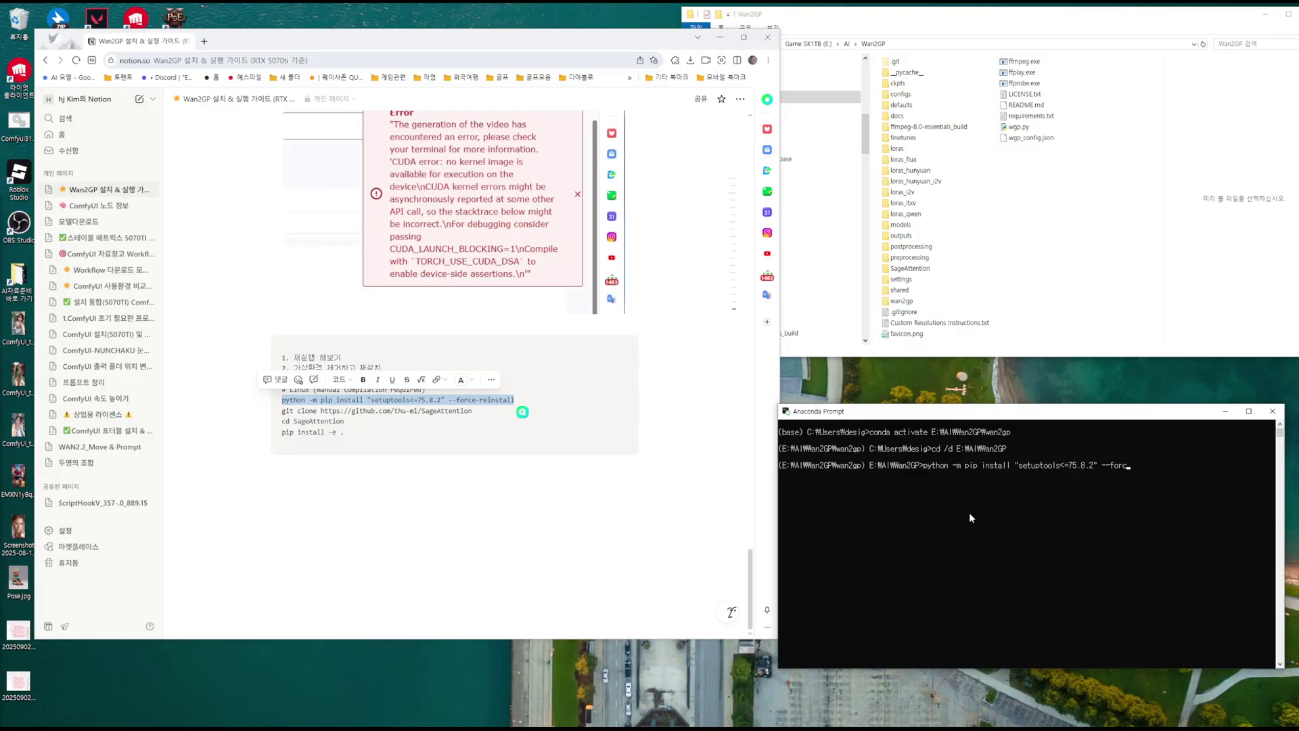
key("BackSpace")
key("BackSpace")
key("BackSpace")
key("BackSpace")
key("BackSpace")
key("BackSpace")
key("BackSpace")
key("BackSpace")
key("BackSpace")
key("BackSpace")
key("BackSpace")
key("BackSpace")
key("BackSpace")
key("BackSpace")
key("BackSpace")
key("BackSpace")
key("BackSpace")
key("BackSpace")
key("BackSpace")
key("BackSpace")
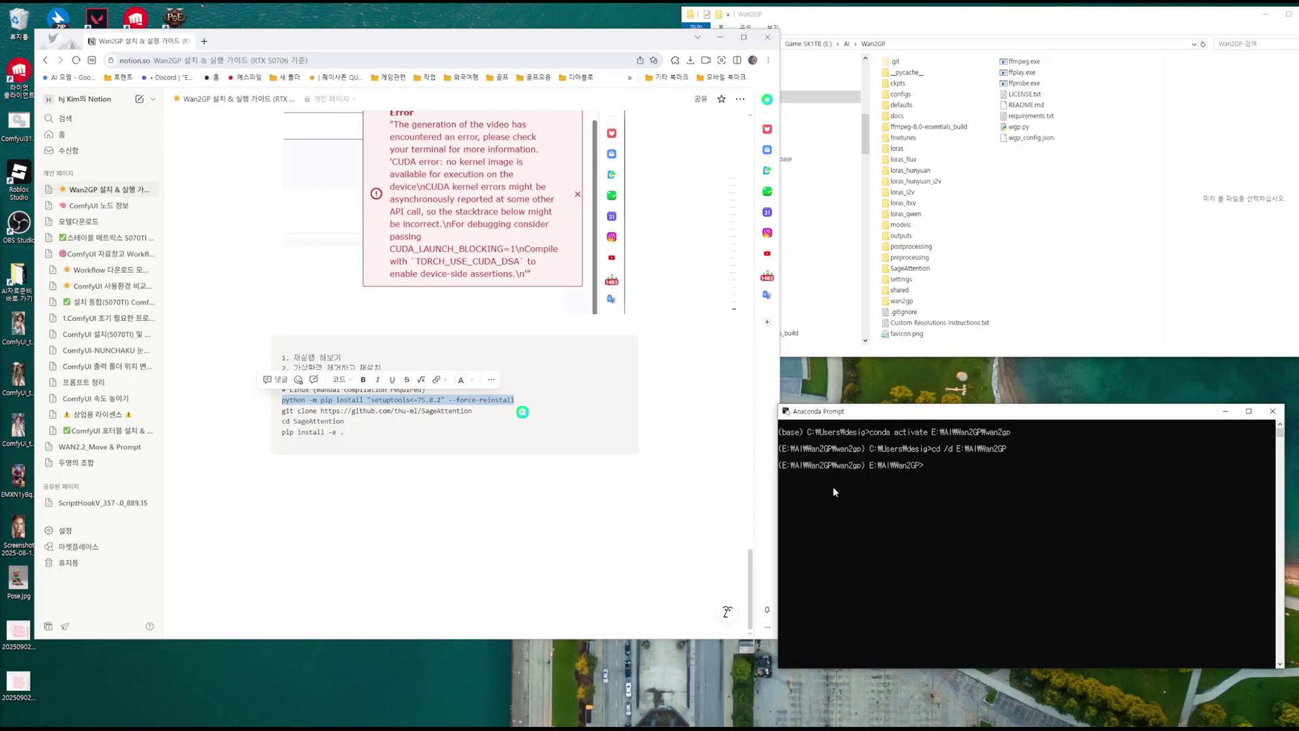
left_click_drag(282, 411, 469, 414)
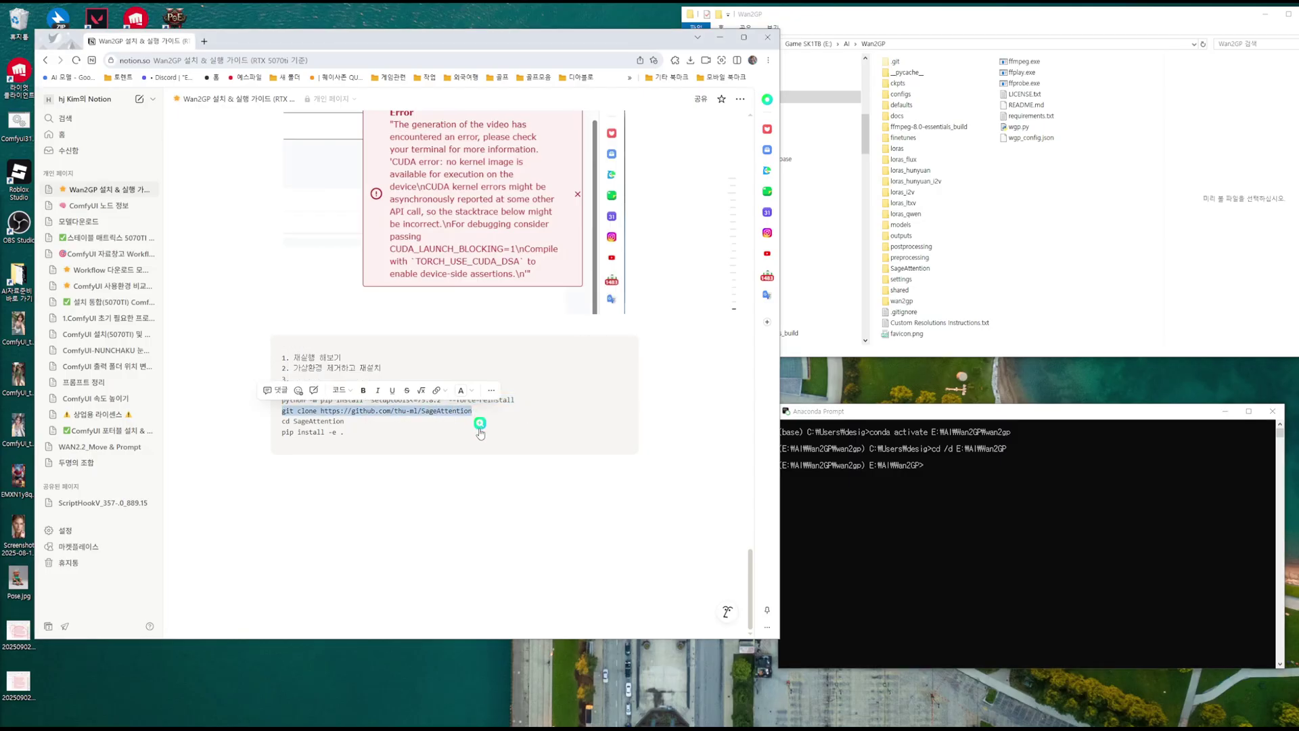
left_click(966, 468)
key("ctrl+v")
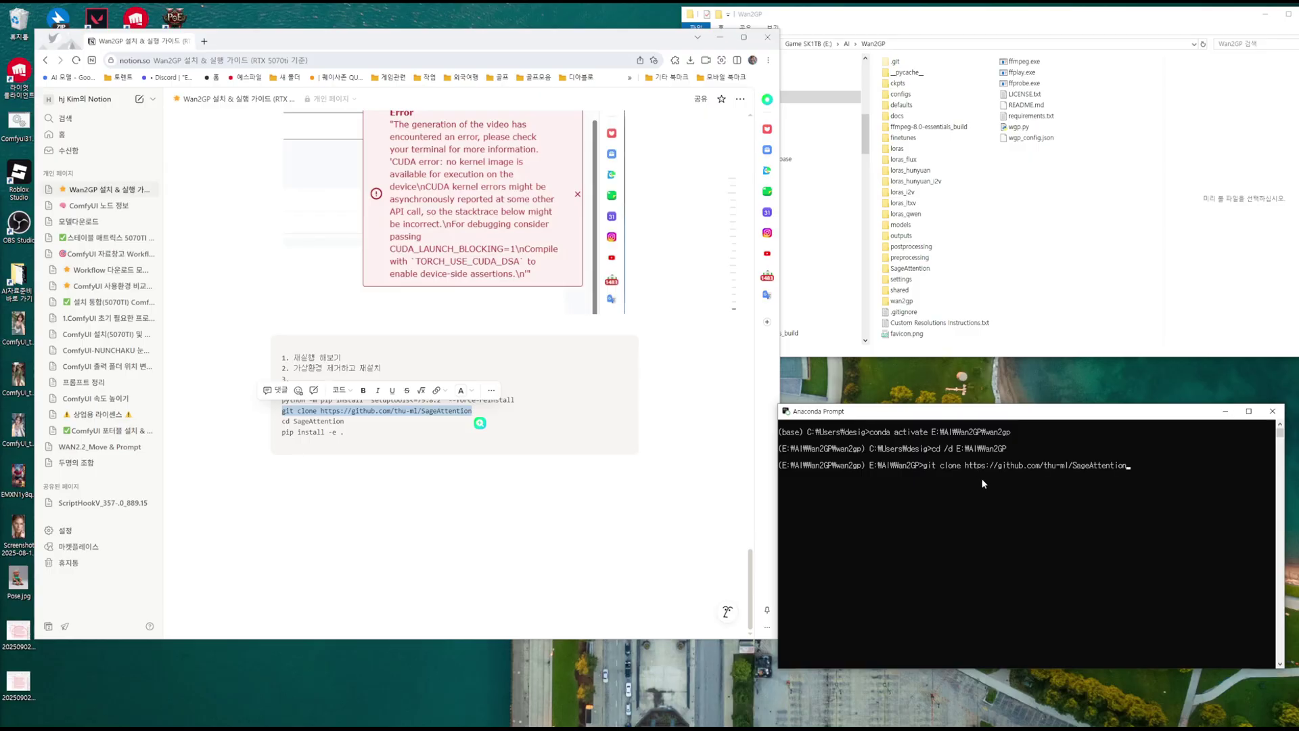
key("BackSpace")
key("BackSpace")
key("BackSpace")
key("BackSpace")
key("BackSpace")
key("BackSpace")
key("BackSpace")
key("BackSpace")
key("BackSpace")
key("BackSpace")
key("BackSpace")
key("BackSpace")
key("BackSpace")
key("BackSpace")
key("BackSpace")
key("BackSpace")
key("BackSpace")
key("BackSpace")
key("BackSpace")
key("BackSpace")
Step: Zoom in on the Wan2GP folder listing and mark the SageAttention folder with red strokes
left_click(970, 291)
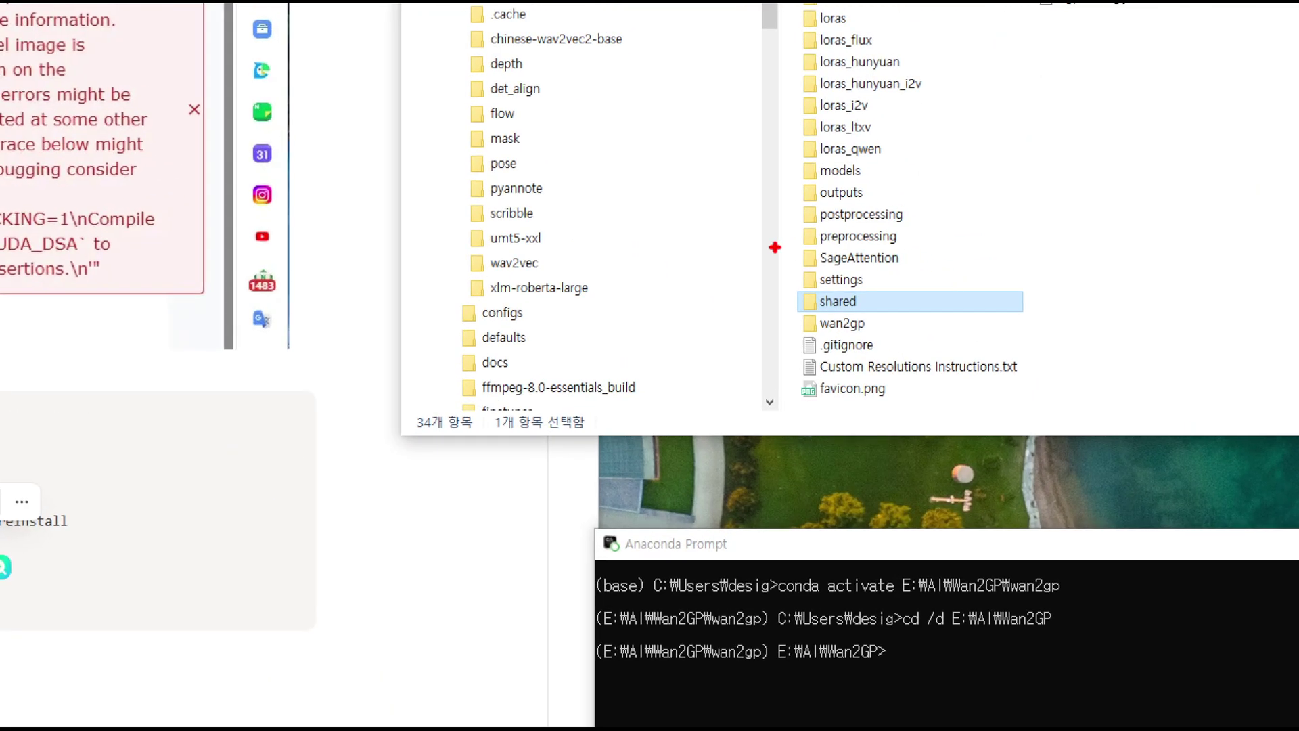
mouse_move(871, 259)
left_mouse_down()
mouse_move(943, 271)
mouse_move(928, 252)
mouse_move(936, 272)
left_mouse_up()
mouse_move(607, 80)
left_mouse_down()
mouse_move(701, 211)
mouse_move(737, 187)
left_mouse_up()
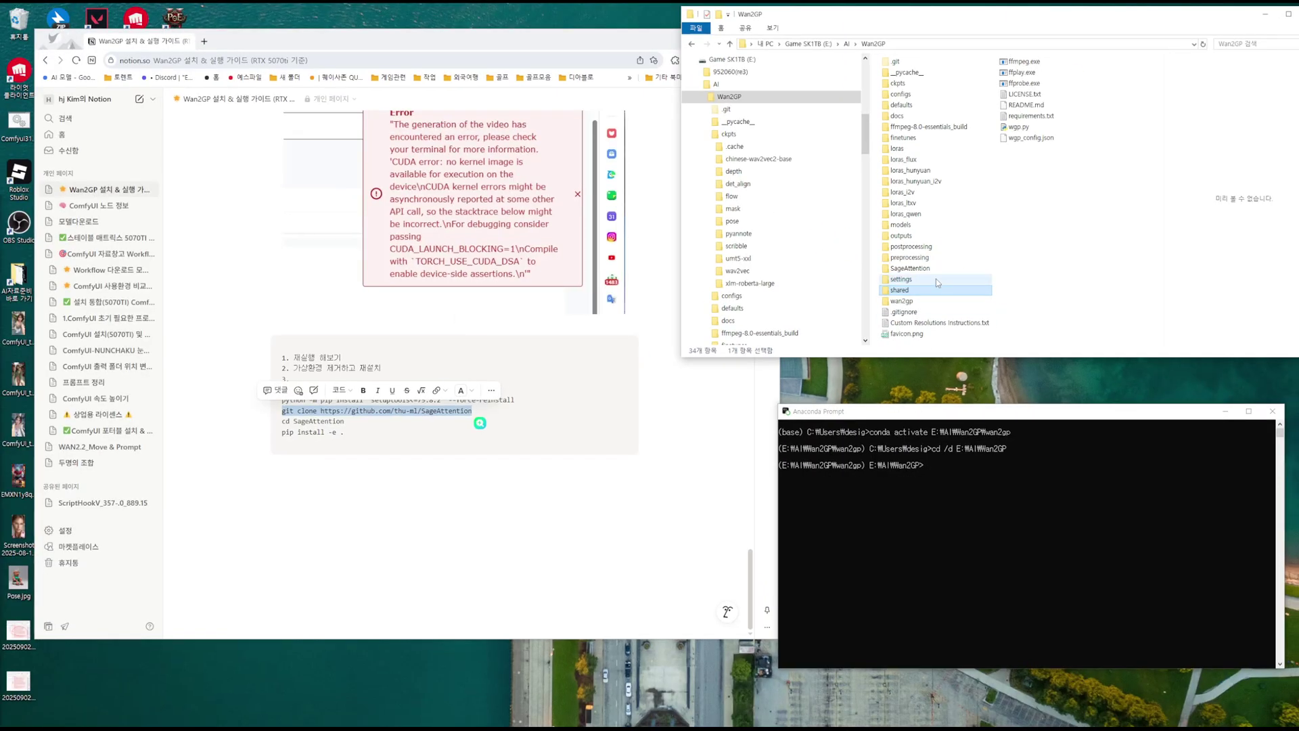
Step: Run "cd SageAttention" from the guide in the prompt and look inside the matching folder in File Explorer
left_click(310, 421)
left_click(310, 420)
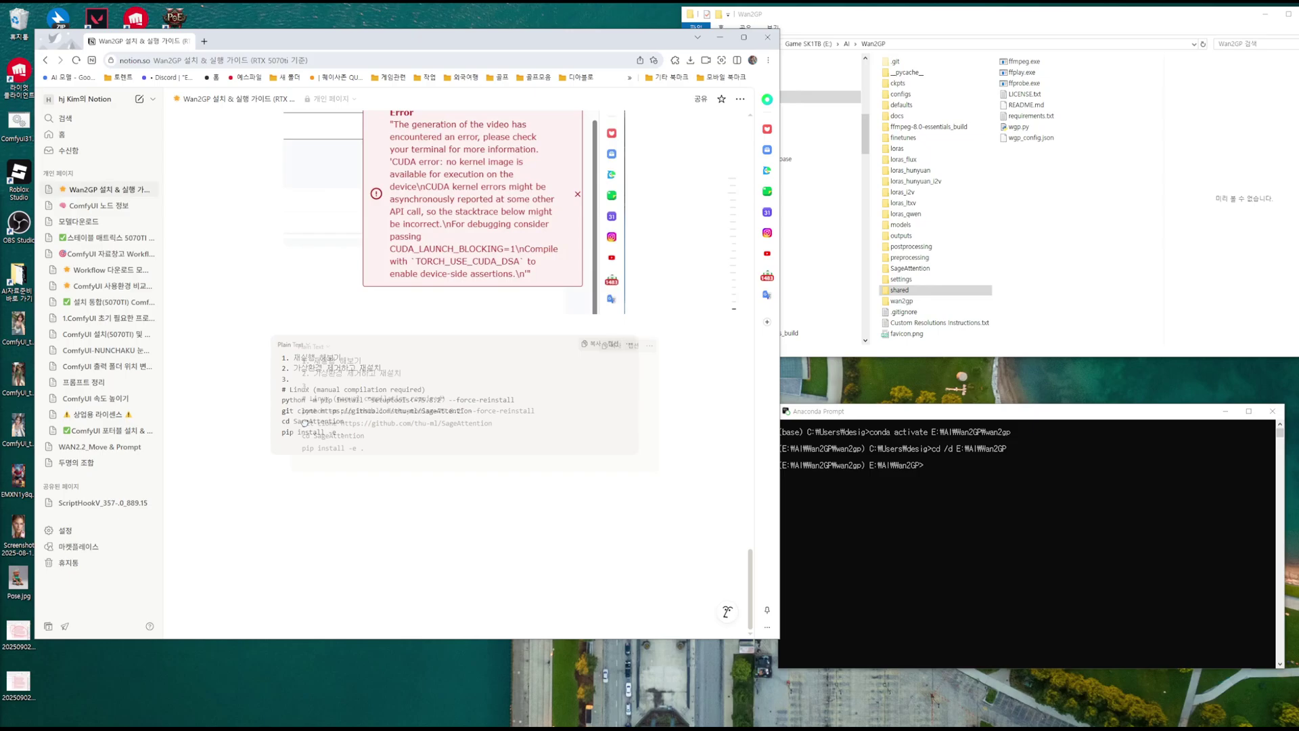
left_click_drag(345, 432, 280, 387)
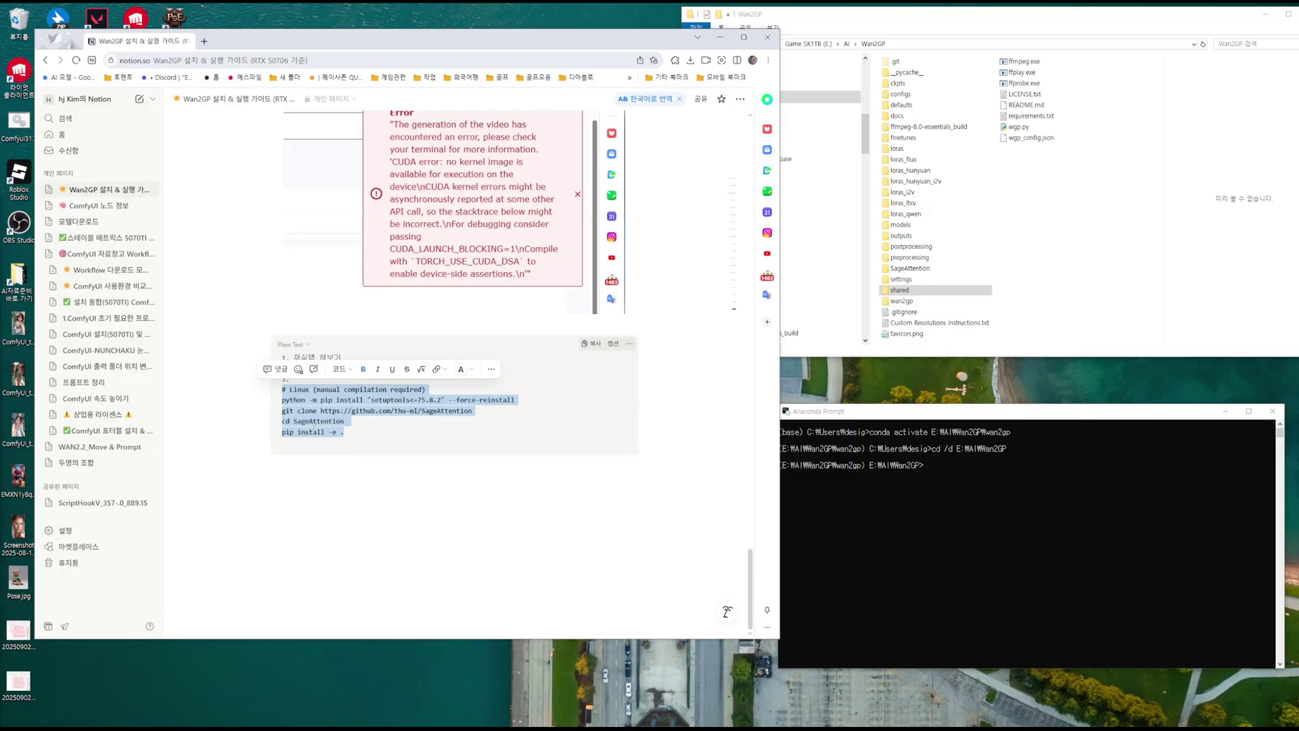
left_click(368, 421)
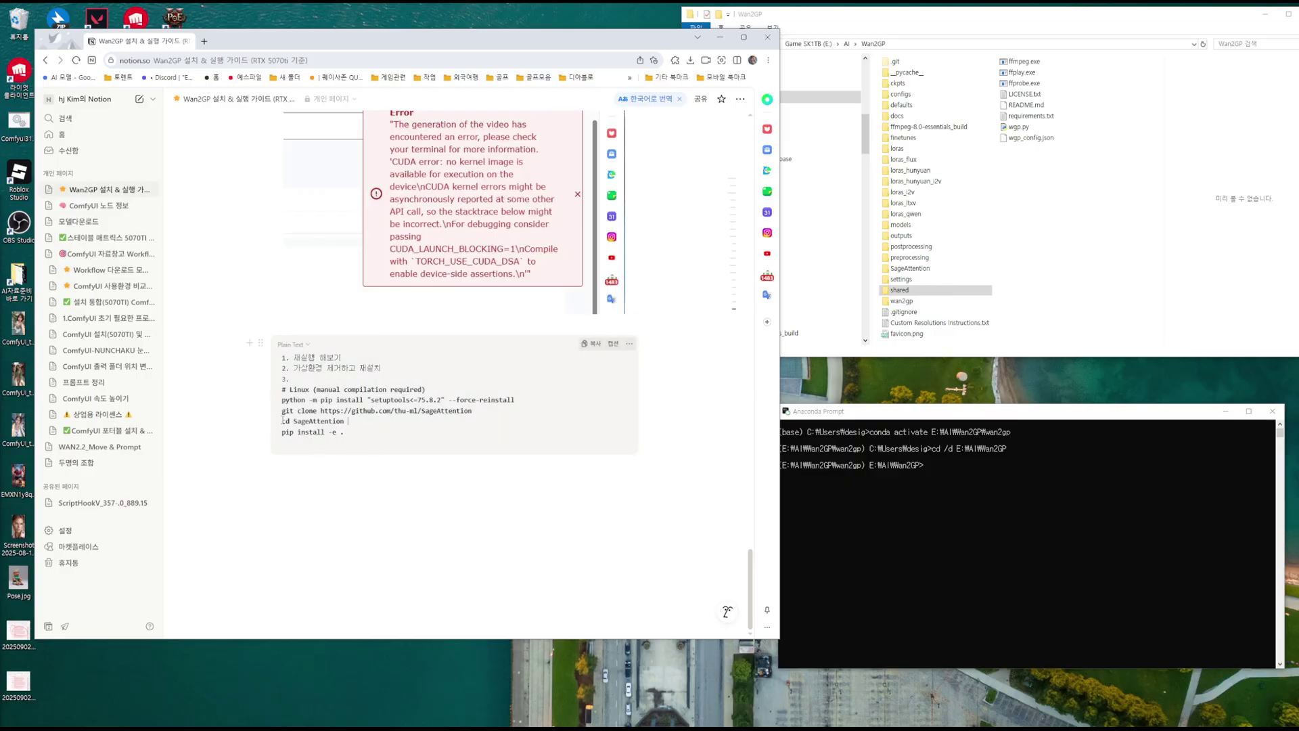
left_click_drag(344, 421, 282, 425)
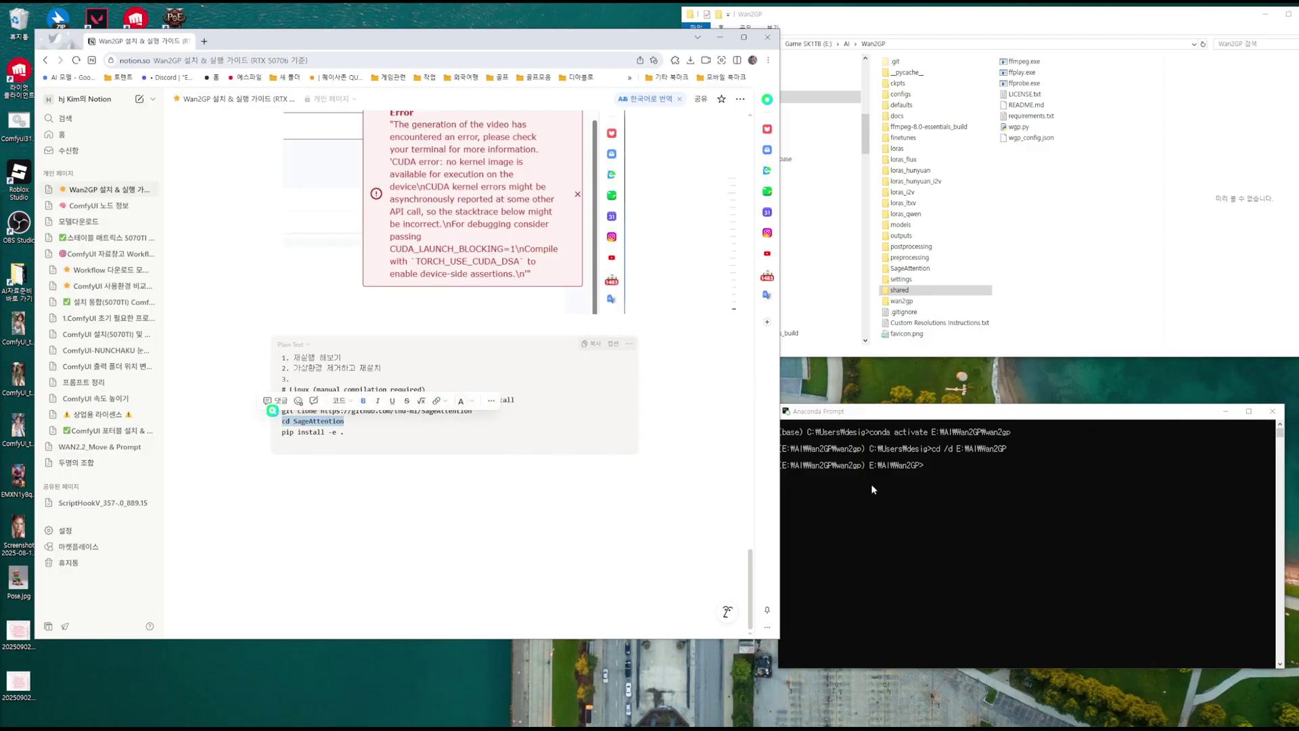
left_click(933, 465)
key("Return")
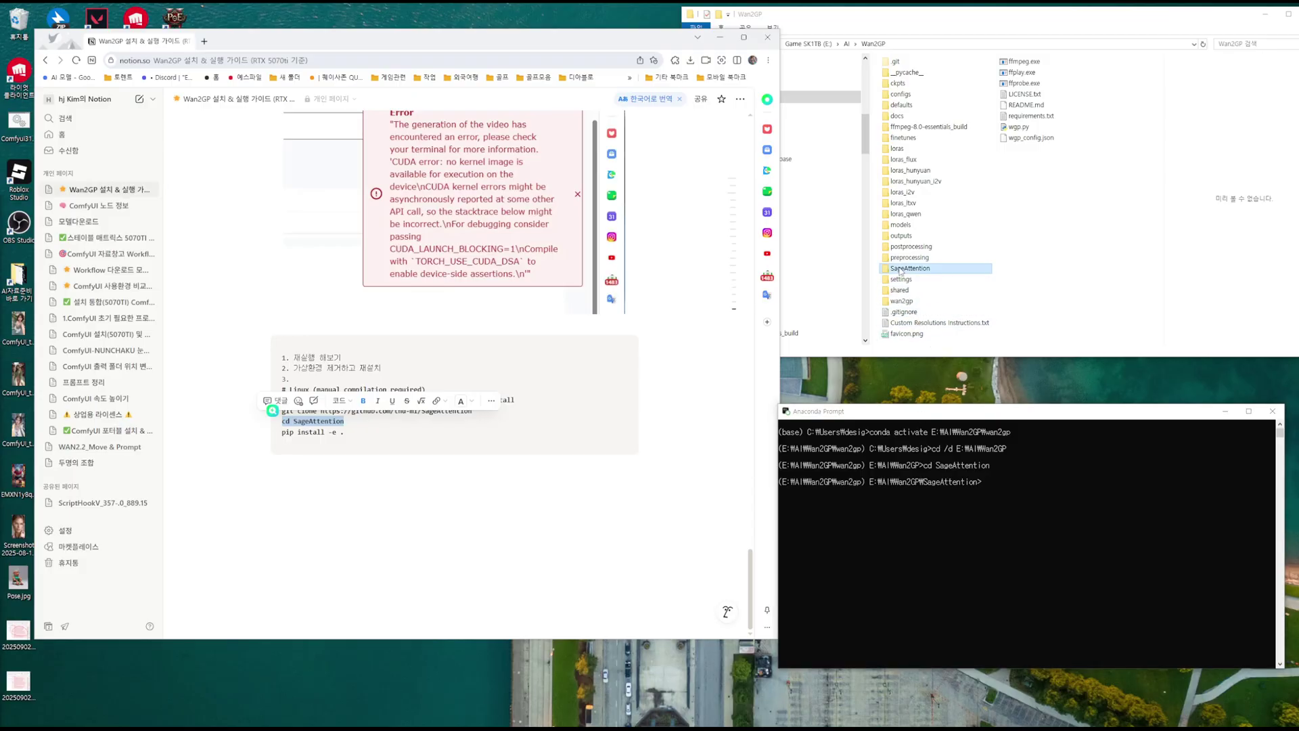
double_click(906, 269)
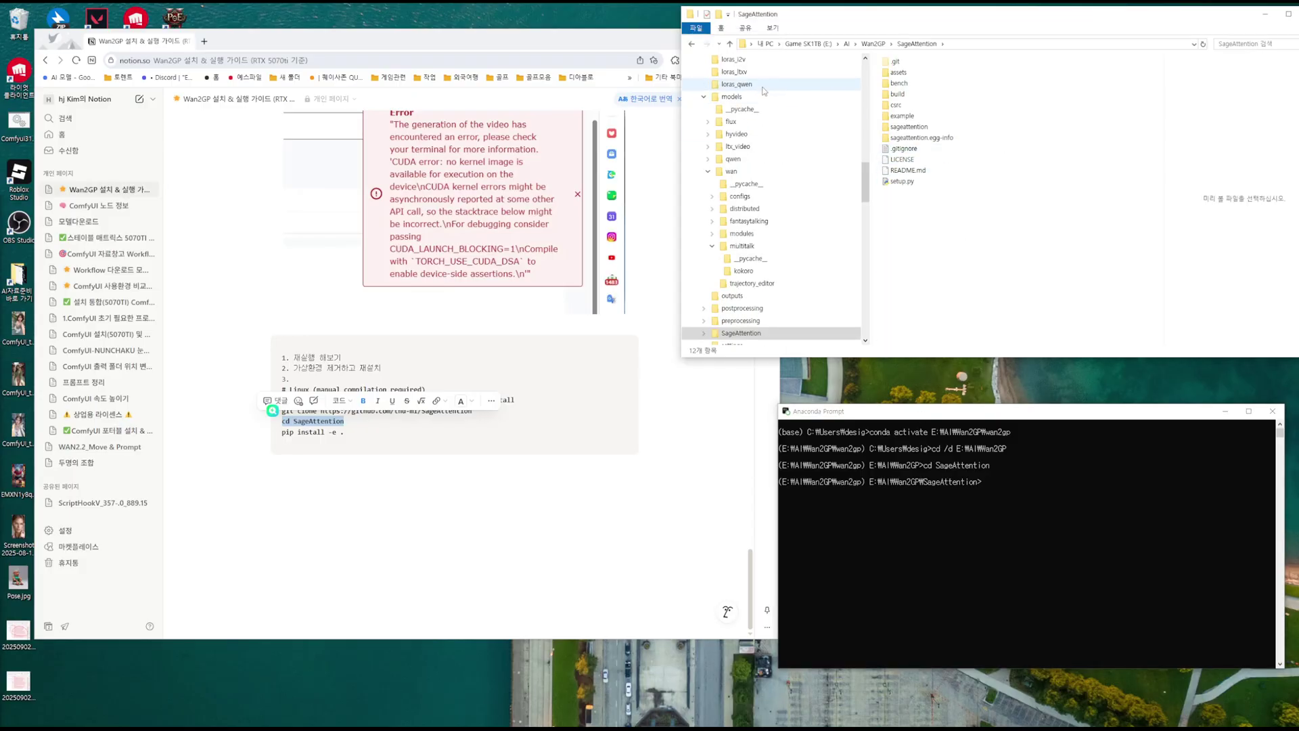
left_click(730, 45)
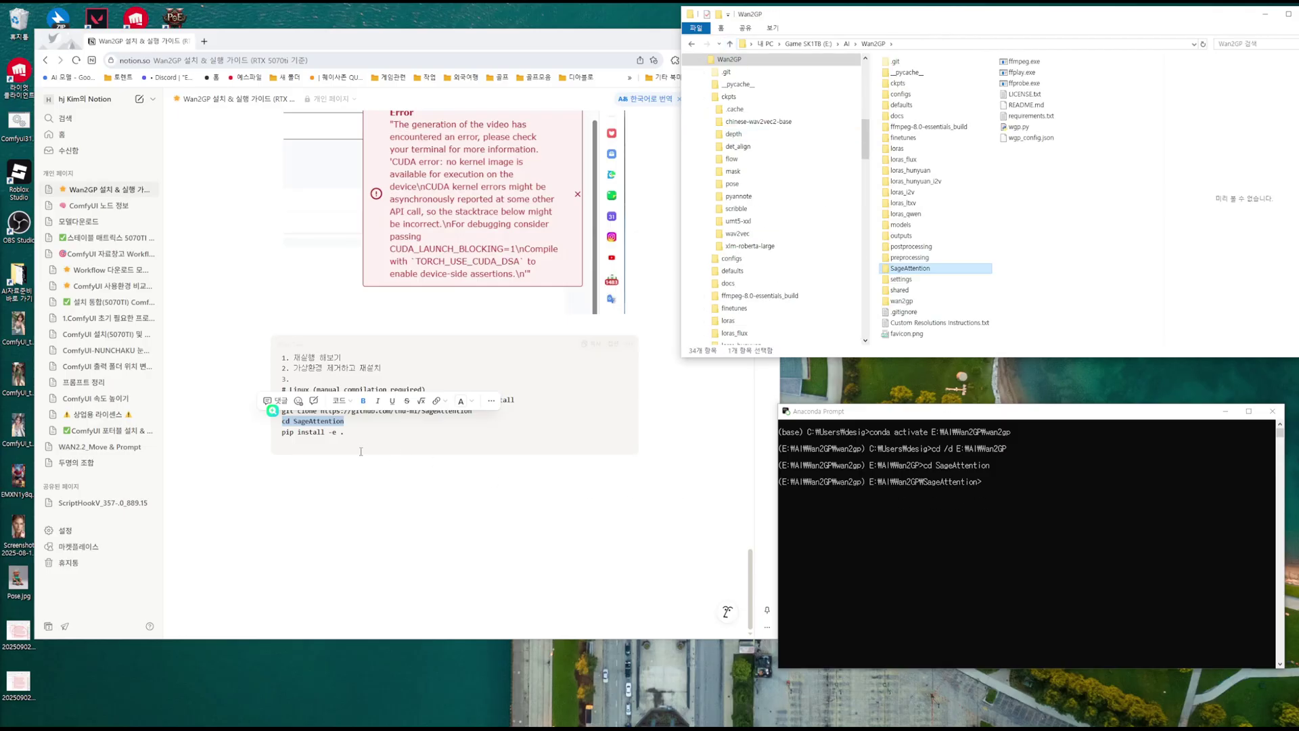
Step: Paste "pip install -e ." from the guide at the SageAttention prompt and circle the command in red
left_click_drag(283, 432, 343, 433)
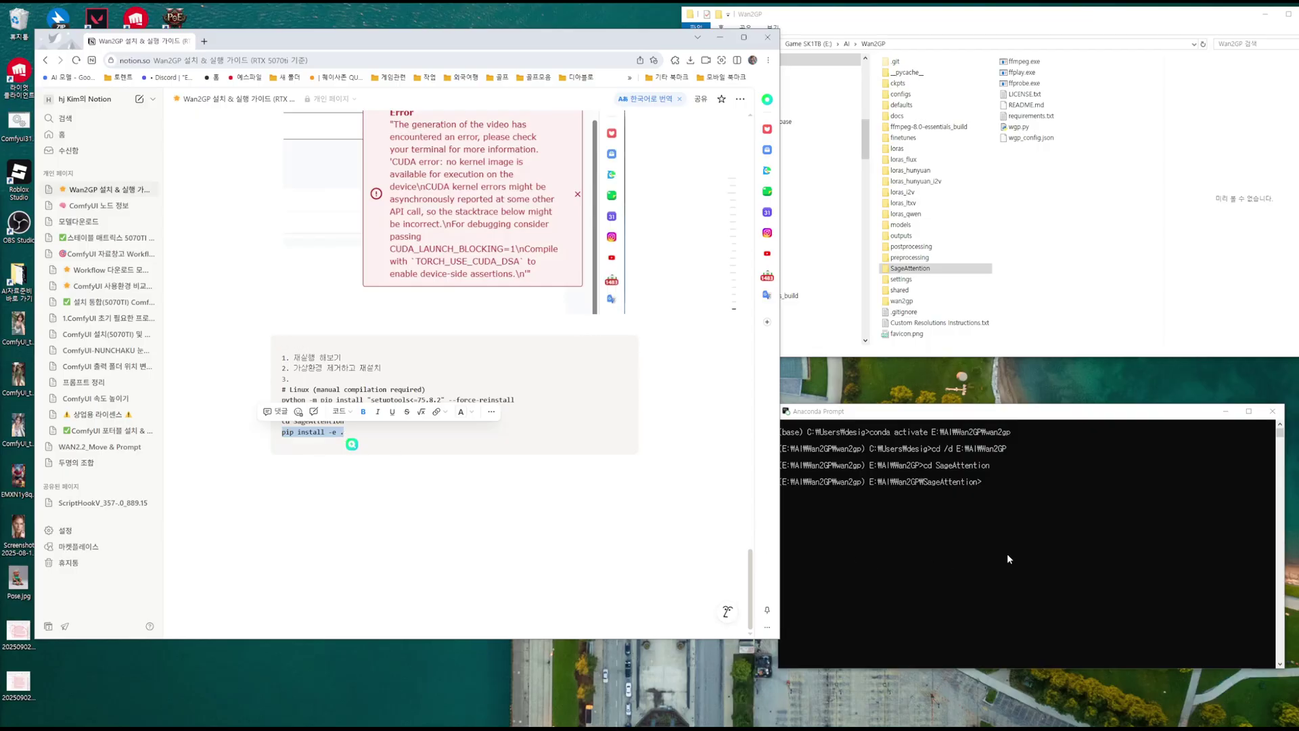
left_click(1002, 481)
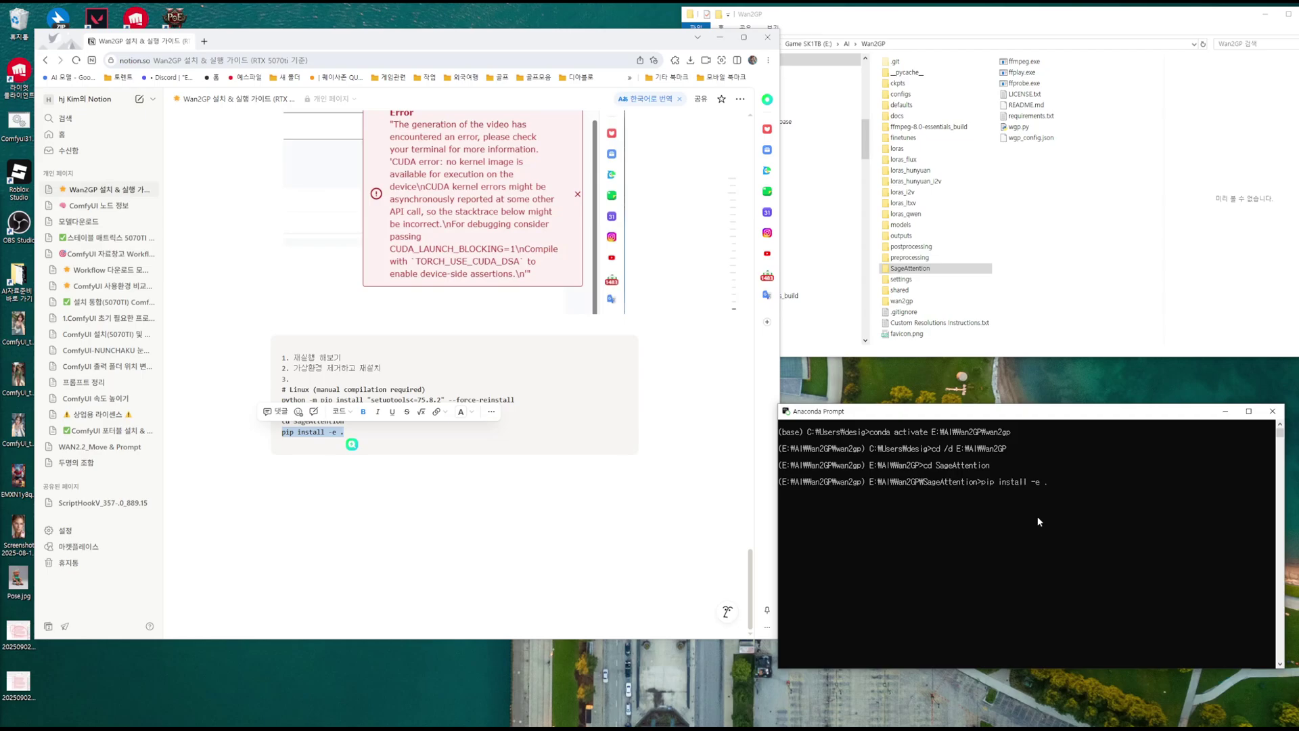
key("ctrl+1")
left_click(1053, 505)
mouse_move(1077, 501)
left_mouse_down()
mouse_move(1031, 526)
mouse_move(1087, 514)
mouse_move(998, 418)
left_mouse_up()
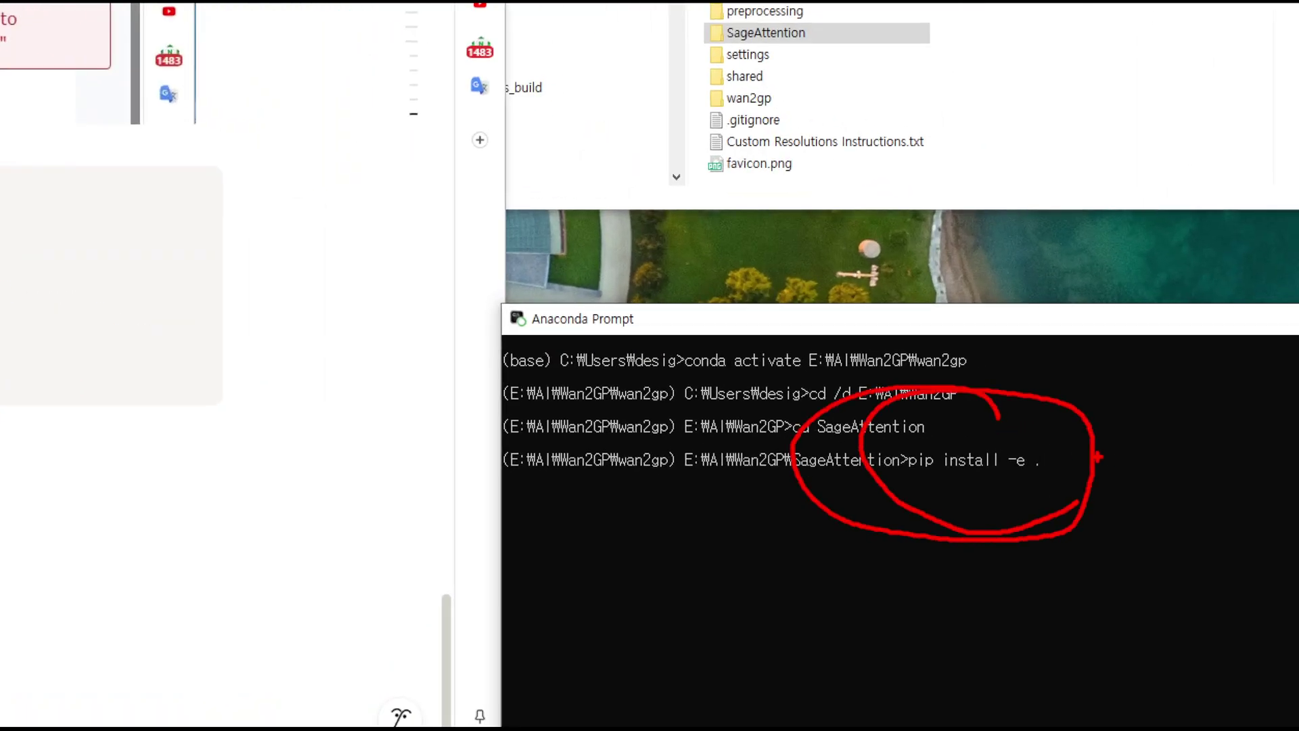
Step: Erase the unexecuted "pip install -e ." command from the SageAttention prompt
left_click_drag(1060, 486, 983, 486)
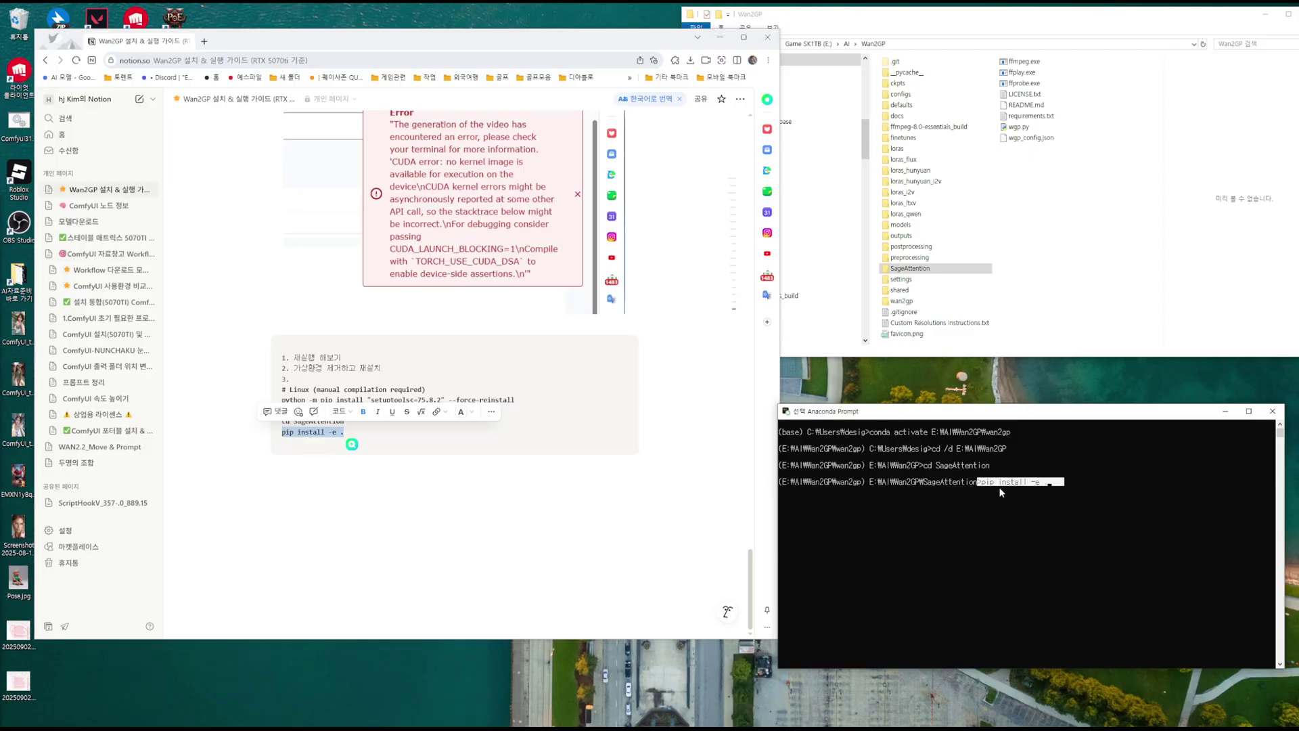
key("BackSpace")
key("BackSpace")
key("BackSpace")
key("BackSpace")
key("BackSpace")
key("BackSpace")
key("BackSpace")
key("BackSpace")
key("BackSpace")
key("BackSpace")
key("BackSpace")
key("BackSpace")
key("BackSpace")
key("BackSpace")
key("BackSpace")
key("BackSpace")
left_click(420, 478)
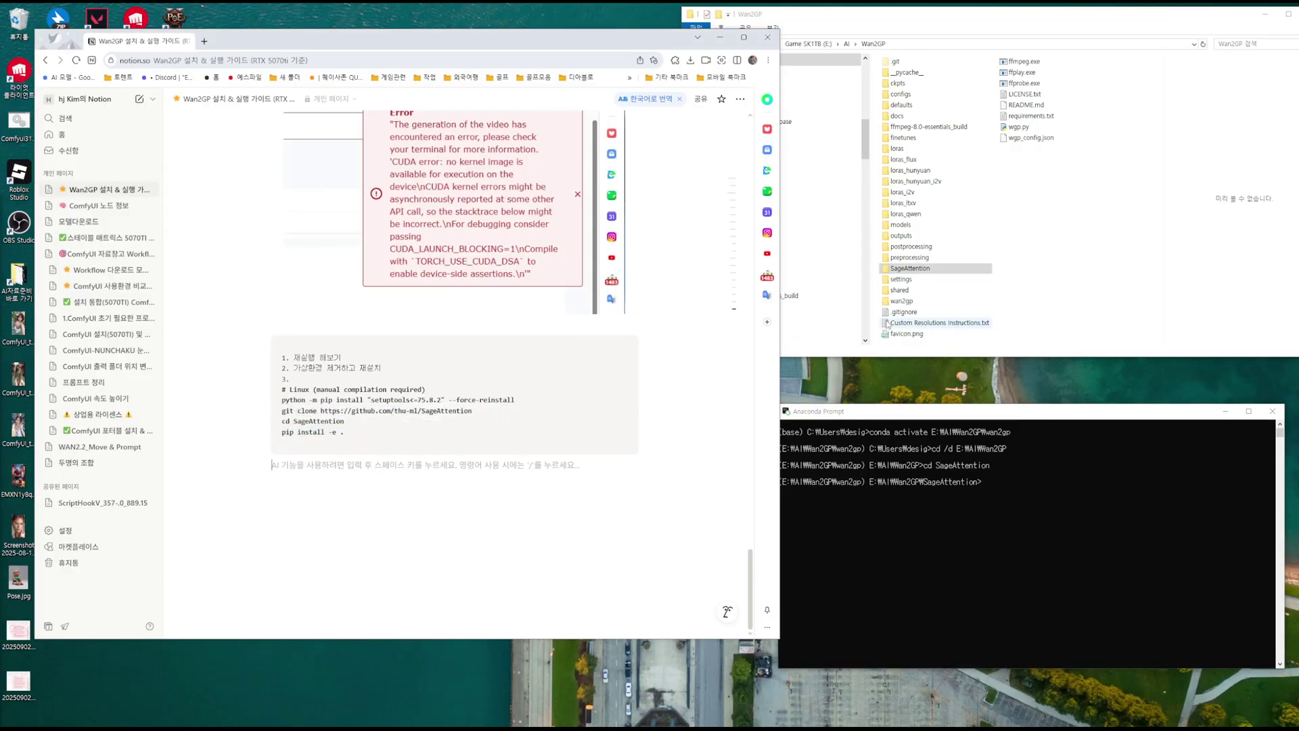
Step: Check the SageAttention folder's properties in File Explorer and close them without changes
left_click(888, 273)
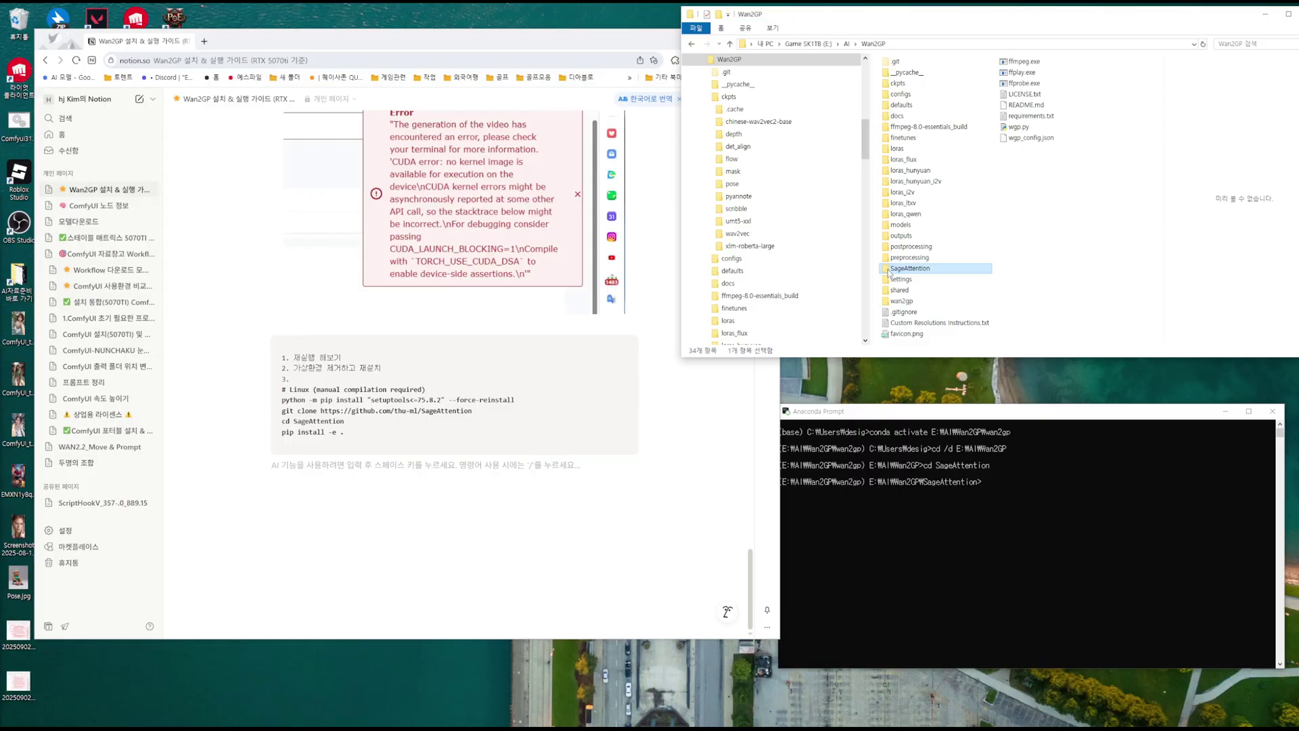
right_click(904, 273)
left_click(952, 596)
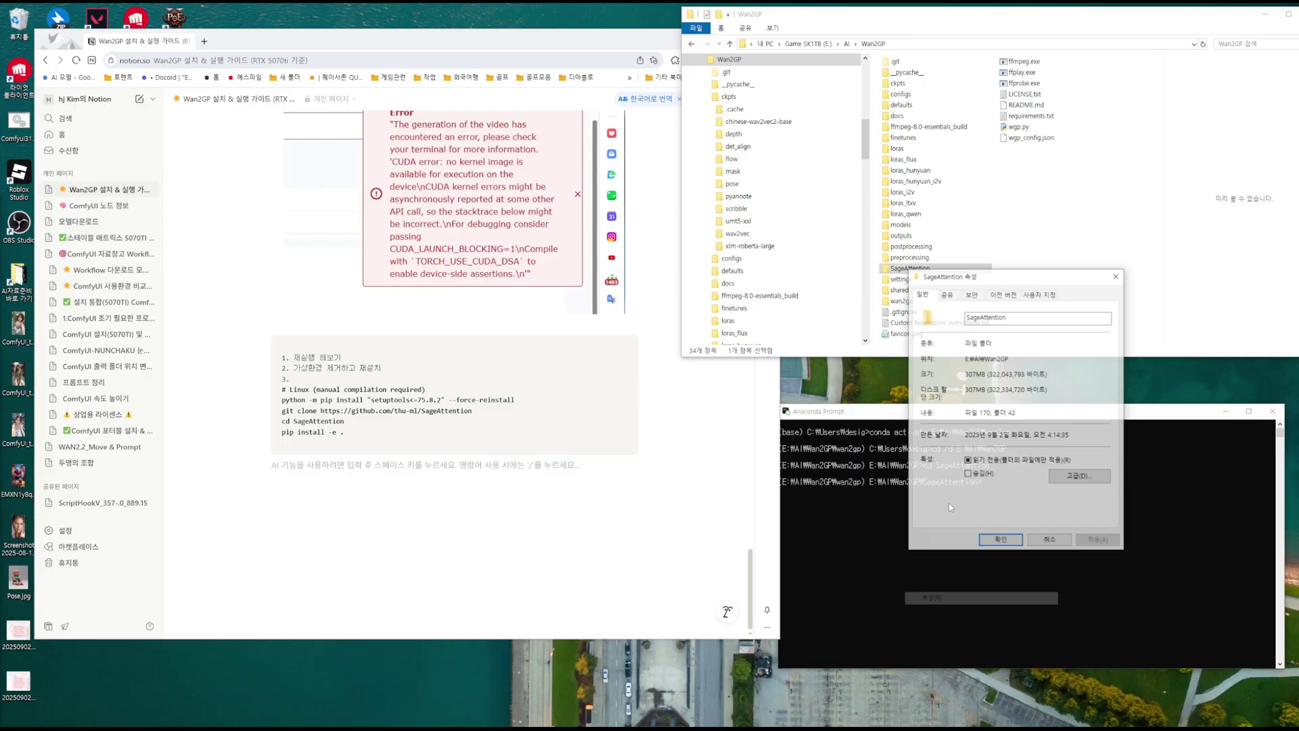
left_click(1051, 544)
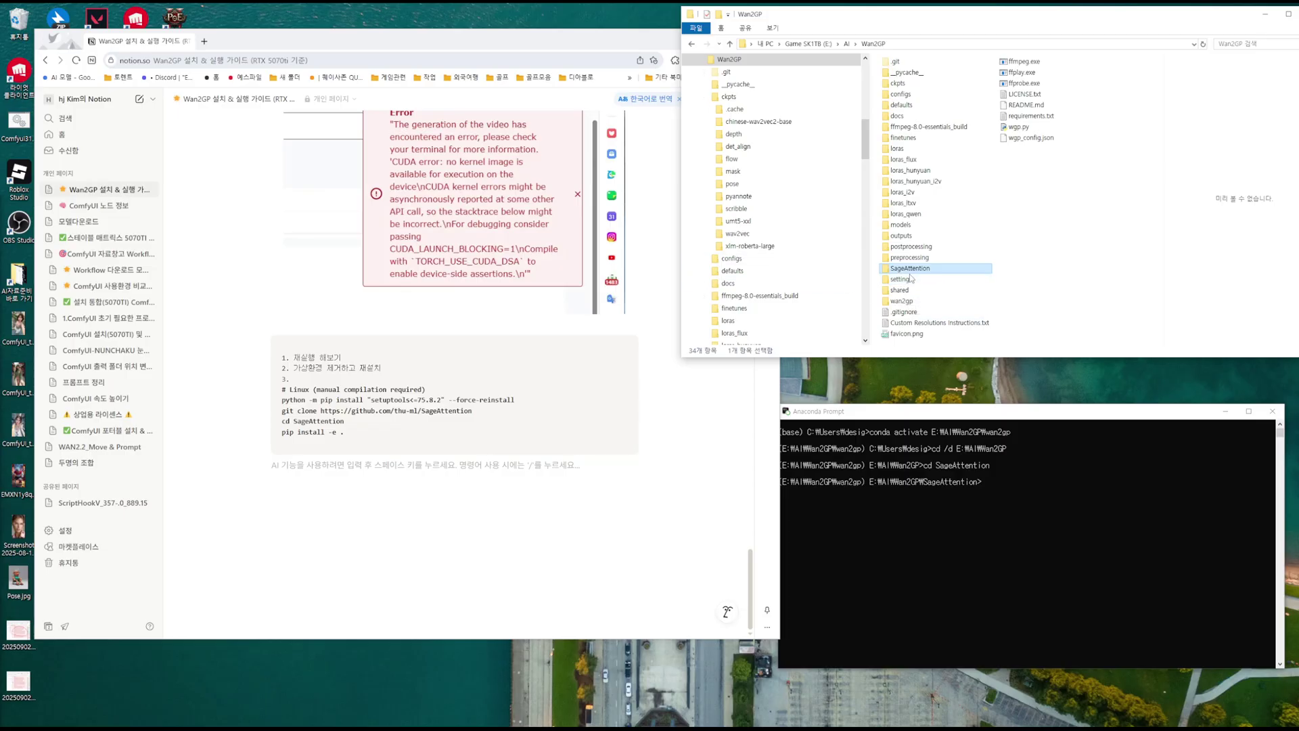
Step: Move the prompt back up from SageAttention to the Wan2GP folder with "cd.."
left_click(995, 487)
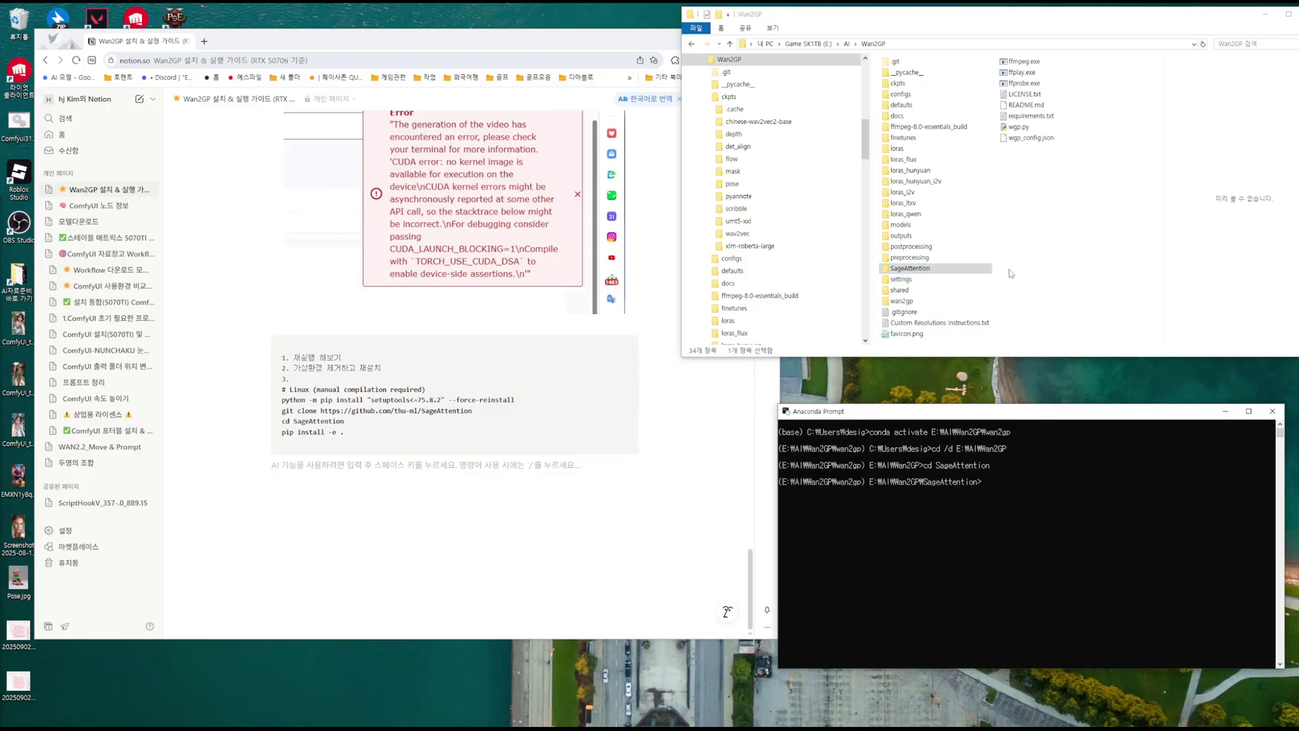
left_click(1078, 294)
left_click(987, 486)
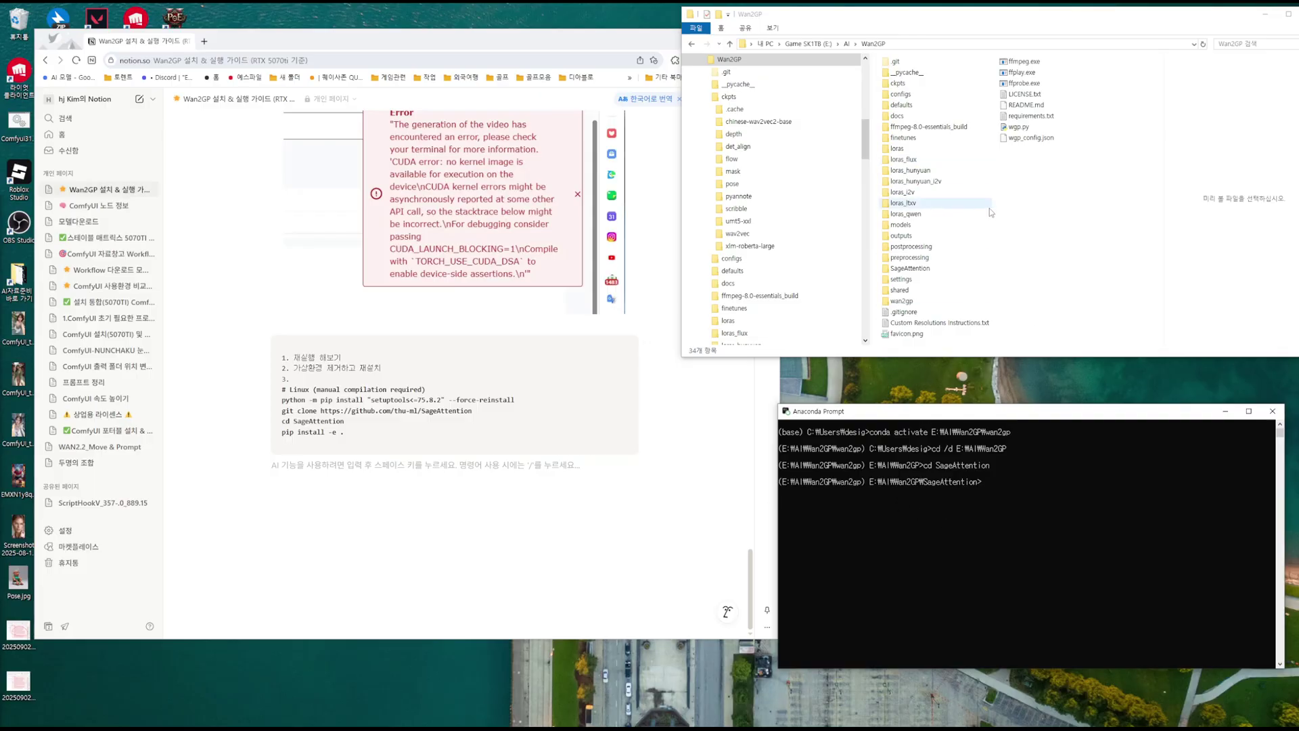
left_click(995, 483)
type("cd..")
key("Return")
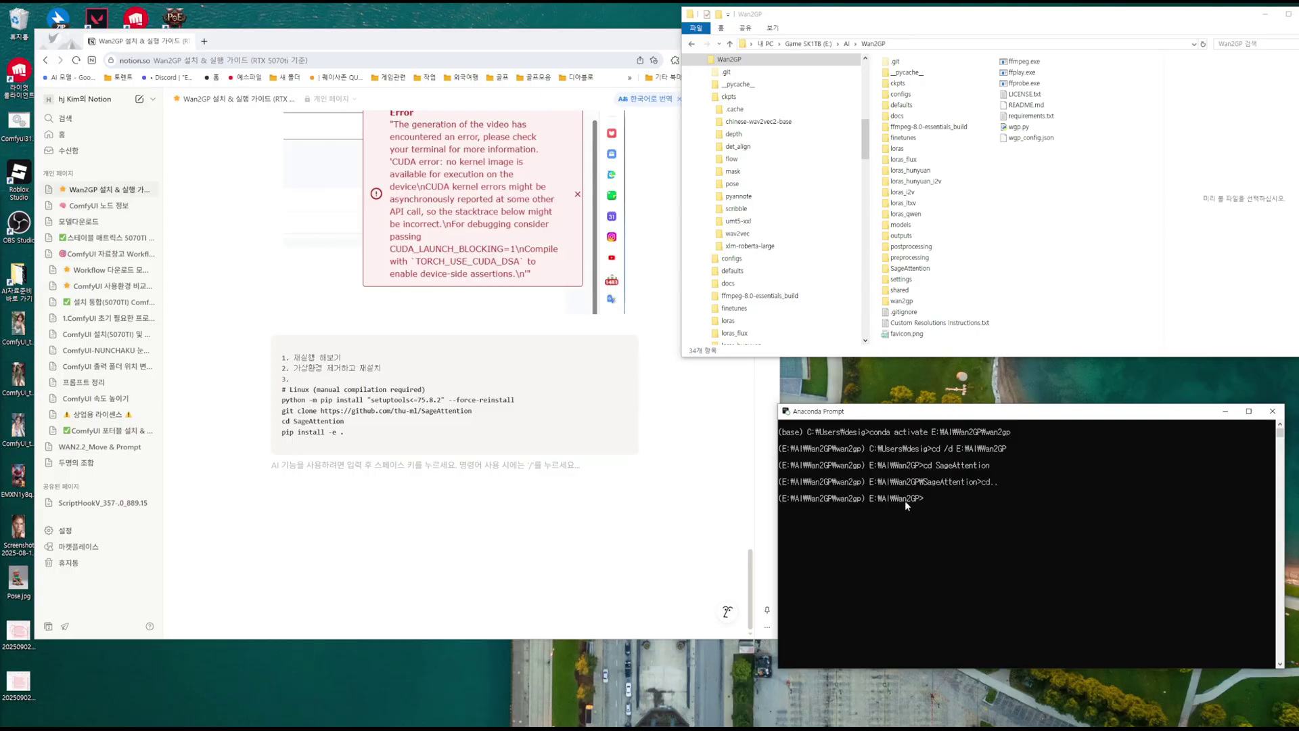
Step: Copy the "python wgp.py --i2v" launch command from the guide and run it in Anaconda Prompt from the Wan2GP folder
scroll(623, 378, "up", 6)
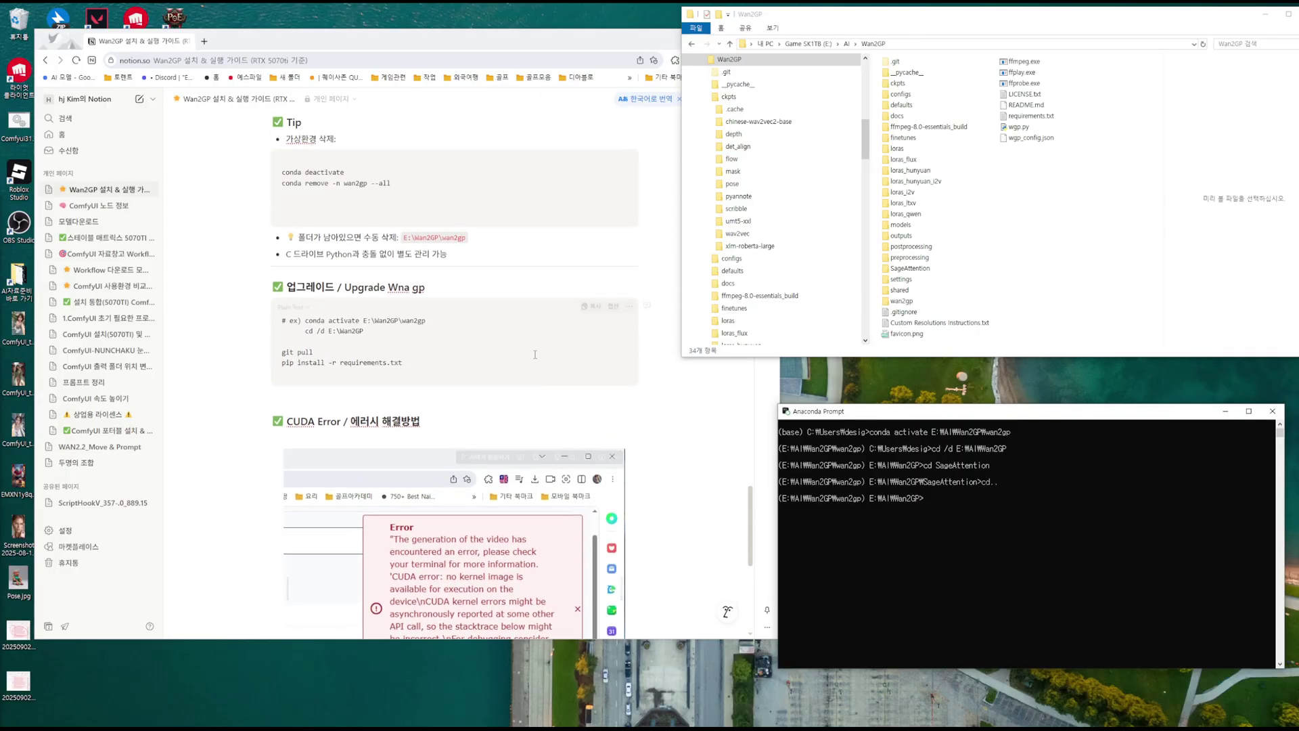
scroll(314, 355, "up", 4)
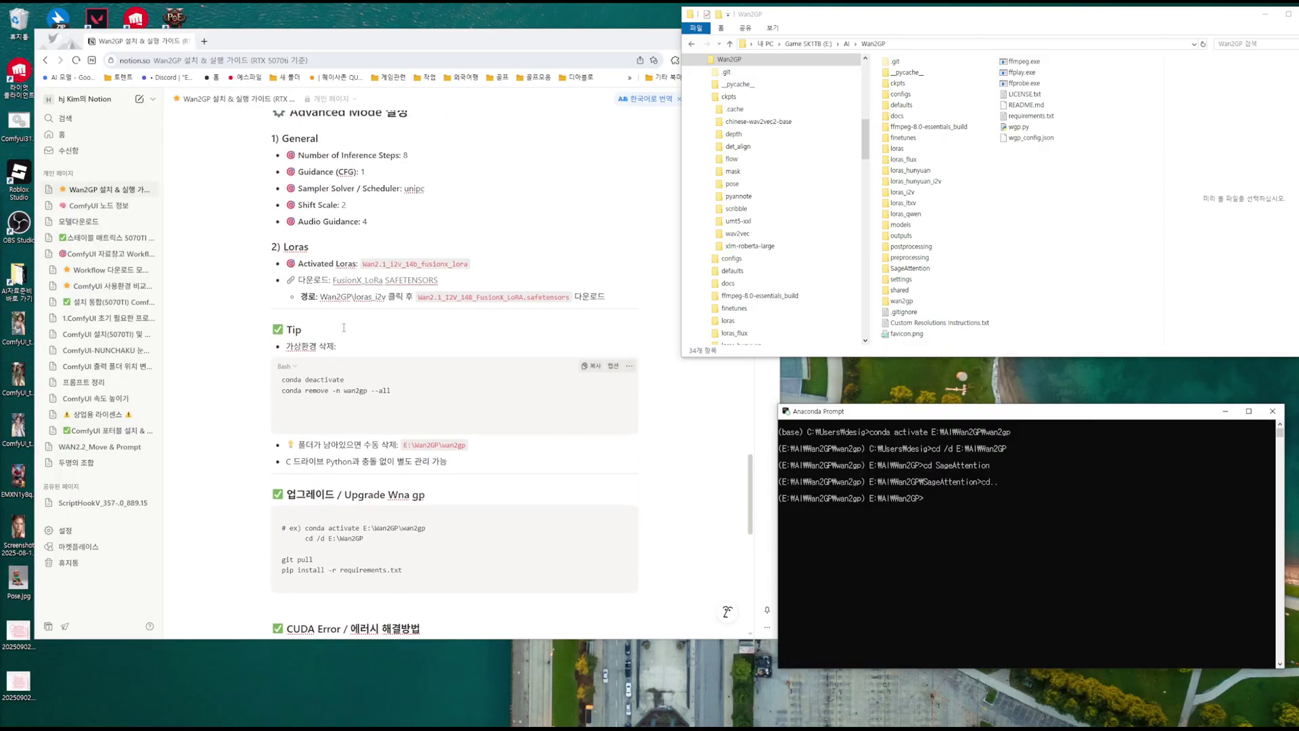
scroll(360, 374, "up", 6)
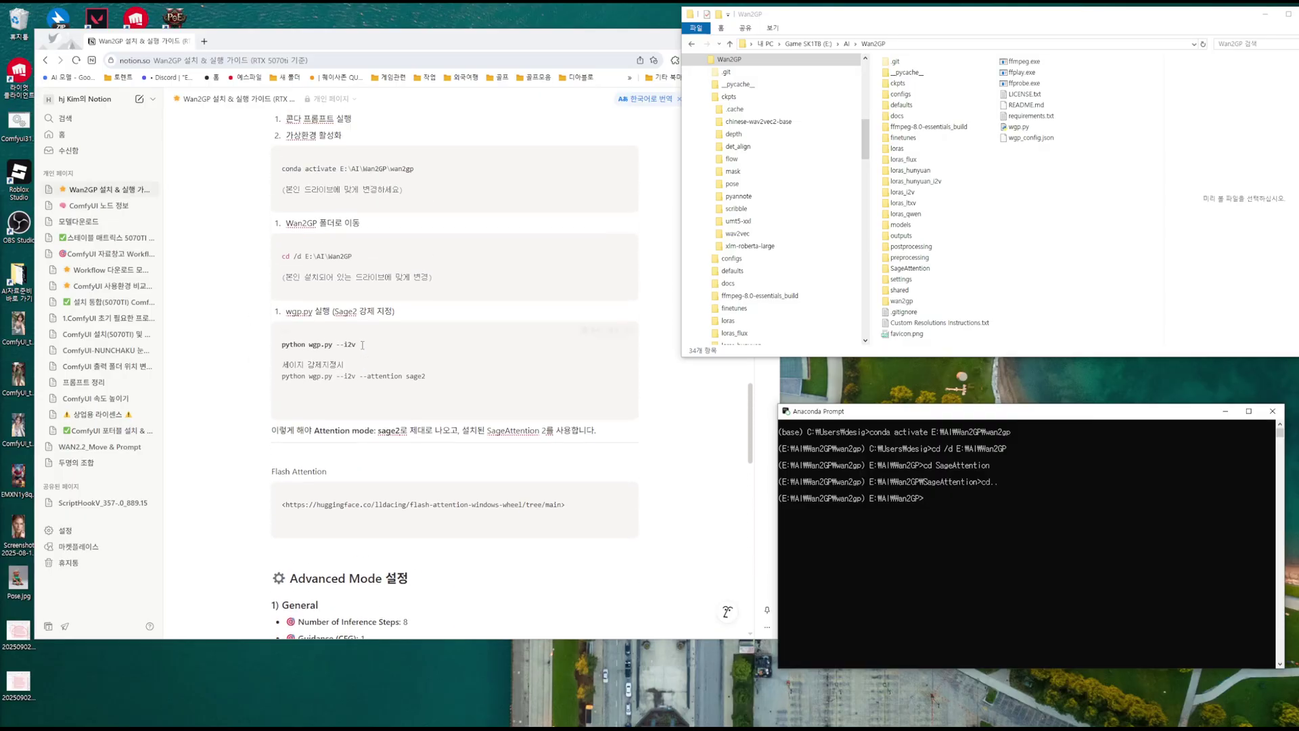
left_click_drag(285, 343, 368, 361)
key("ctrl+c")
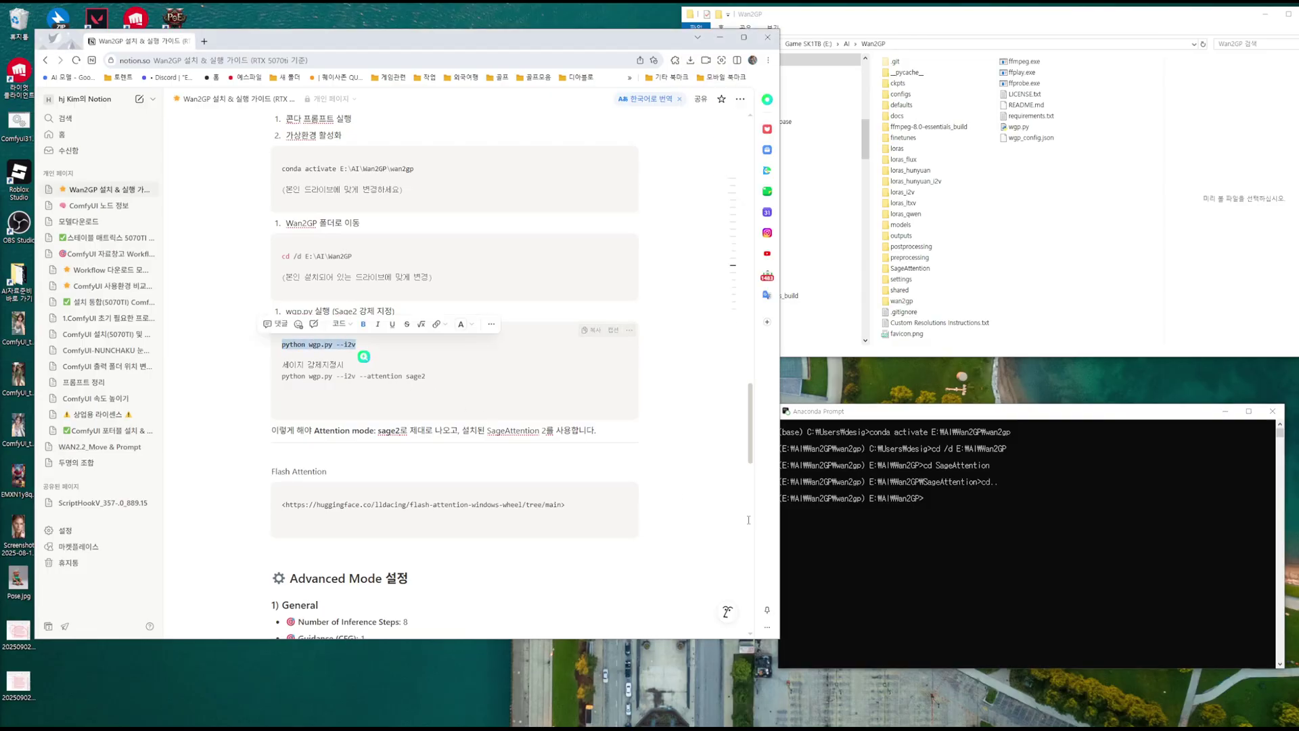
left_click(942, 498)
key("ctrl+v")
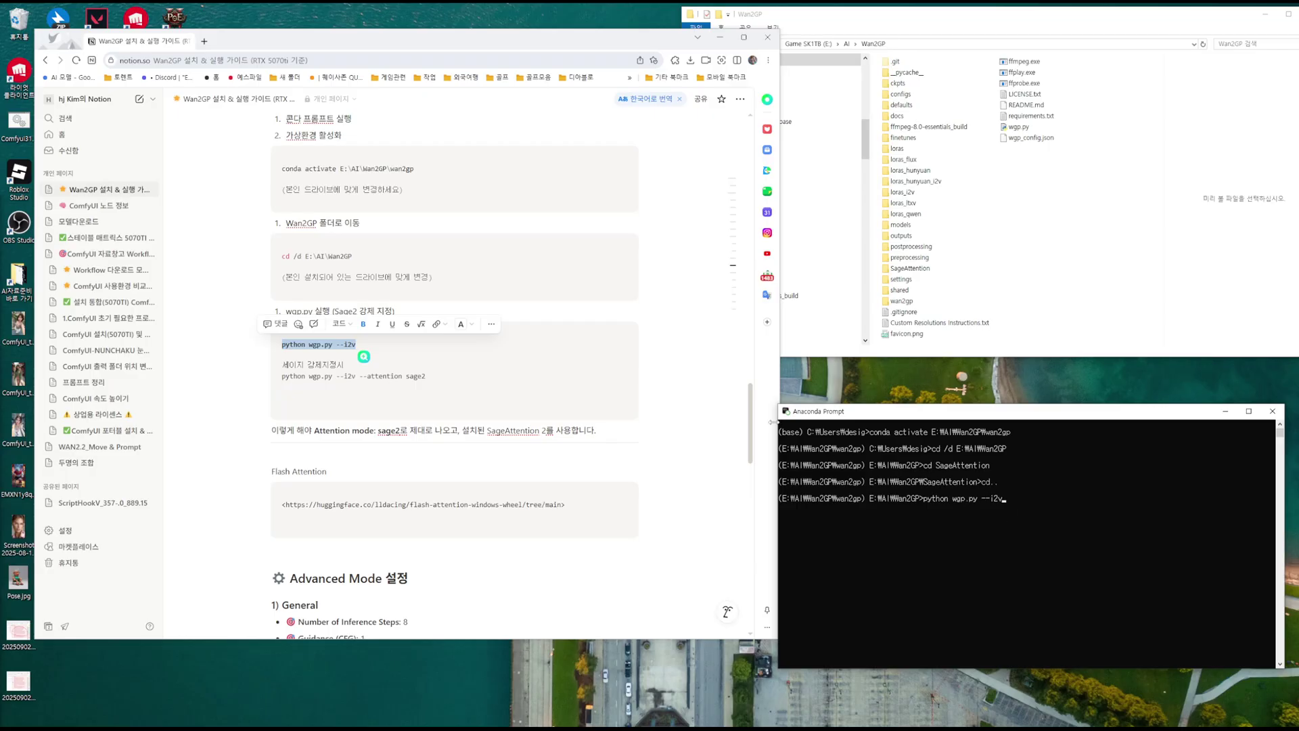
key("Return")
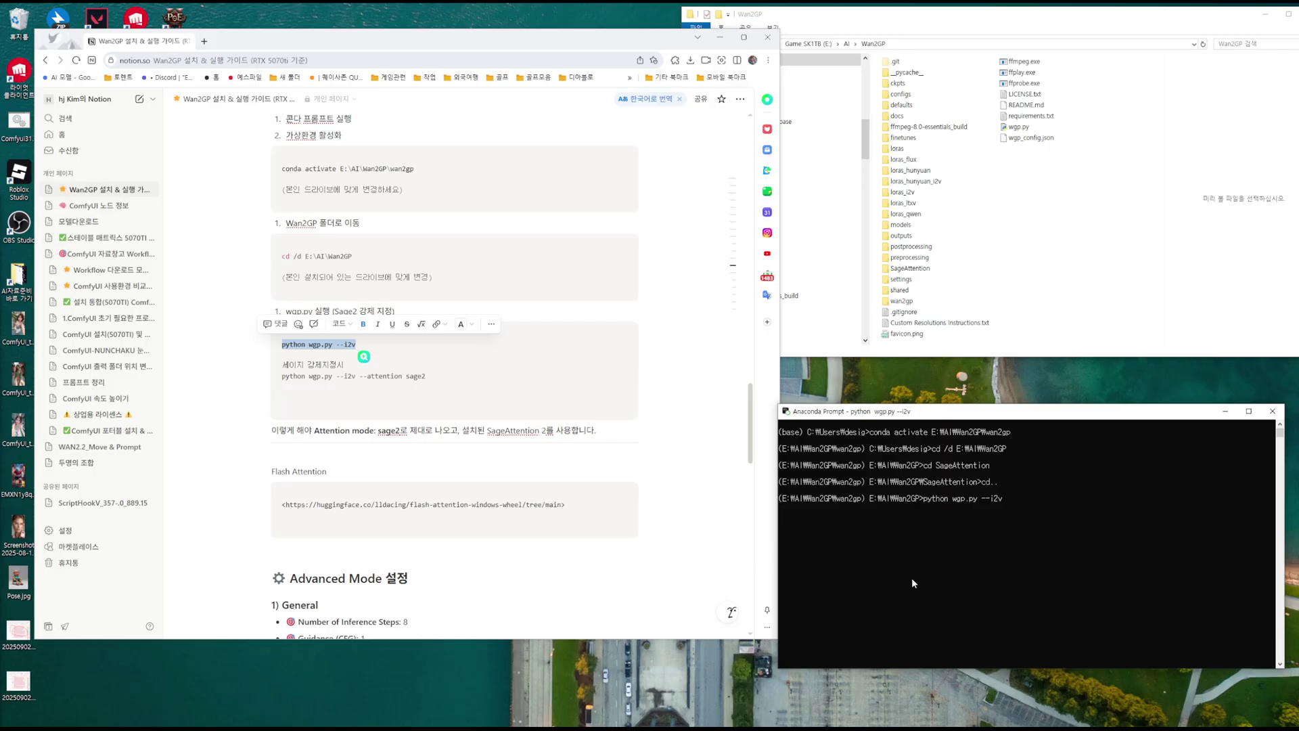
left_click(900, 506)
left_click_drag(881, 508, 968, 510)
key("ctrl+c")
right_click(960, 512)
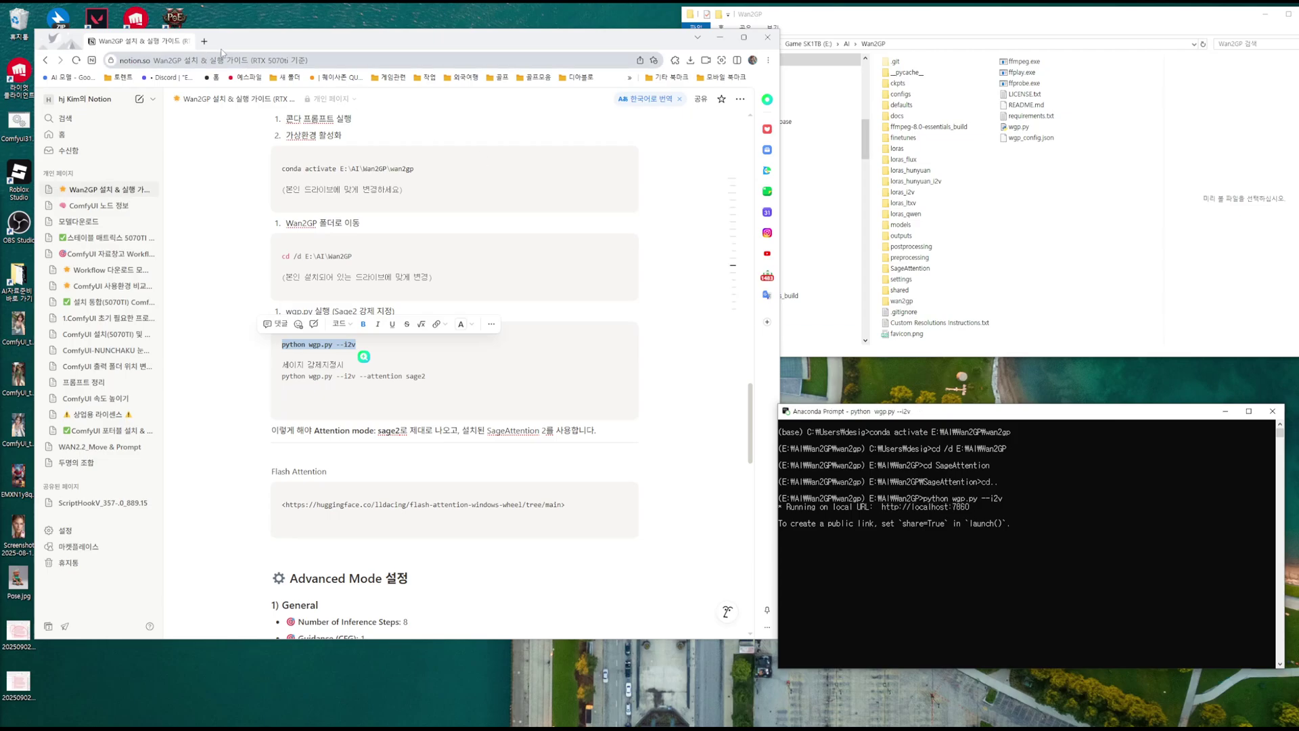
left_click(204, 41)
left_click_drag(235, 105, 236, 106)
left_click_drag(351, 100, 418, 94)
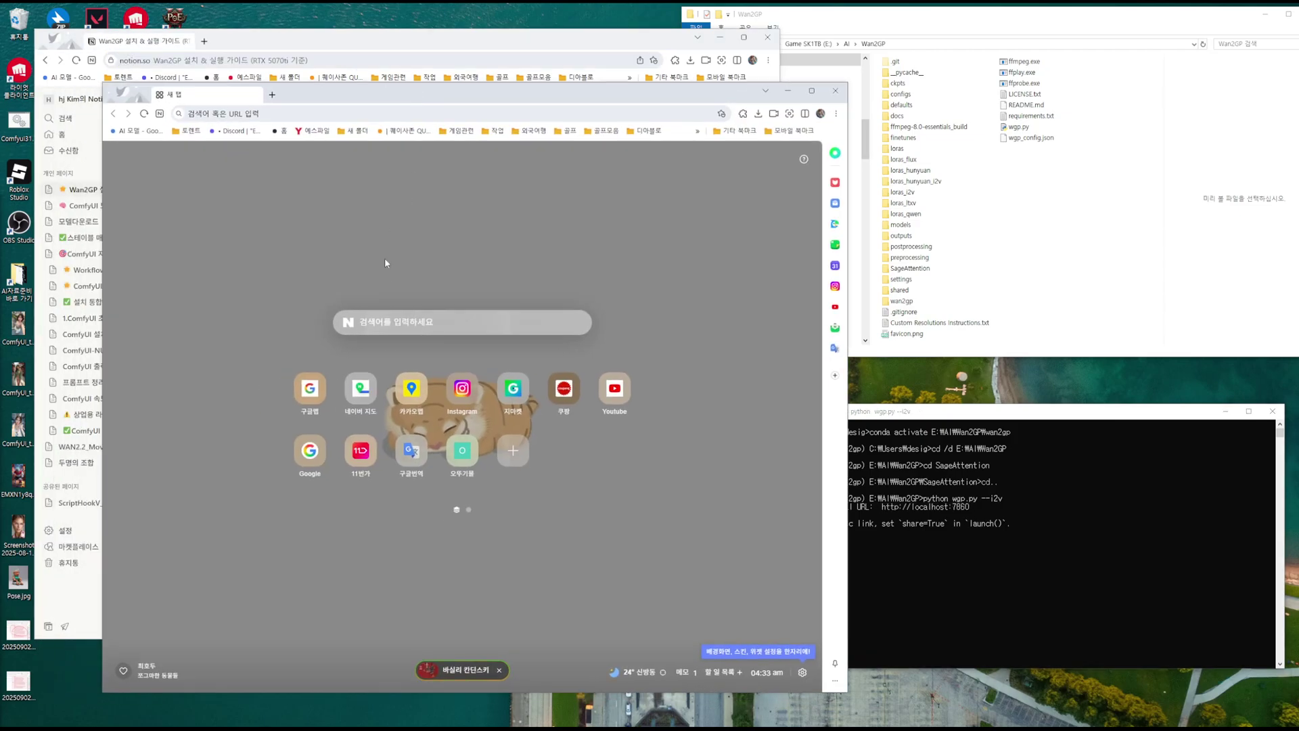
left_click(378, 113)
key("ctrl+v")
key("Return")
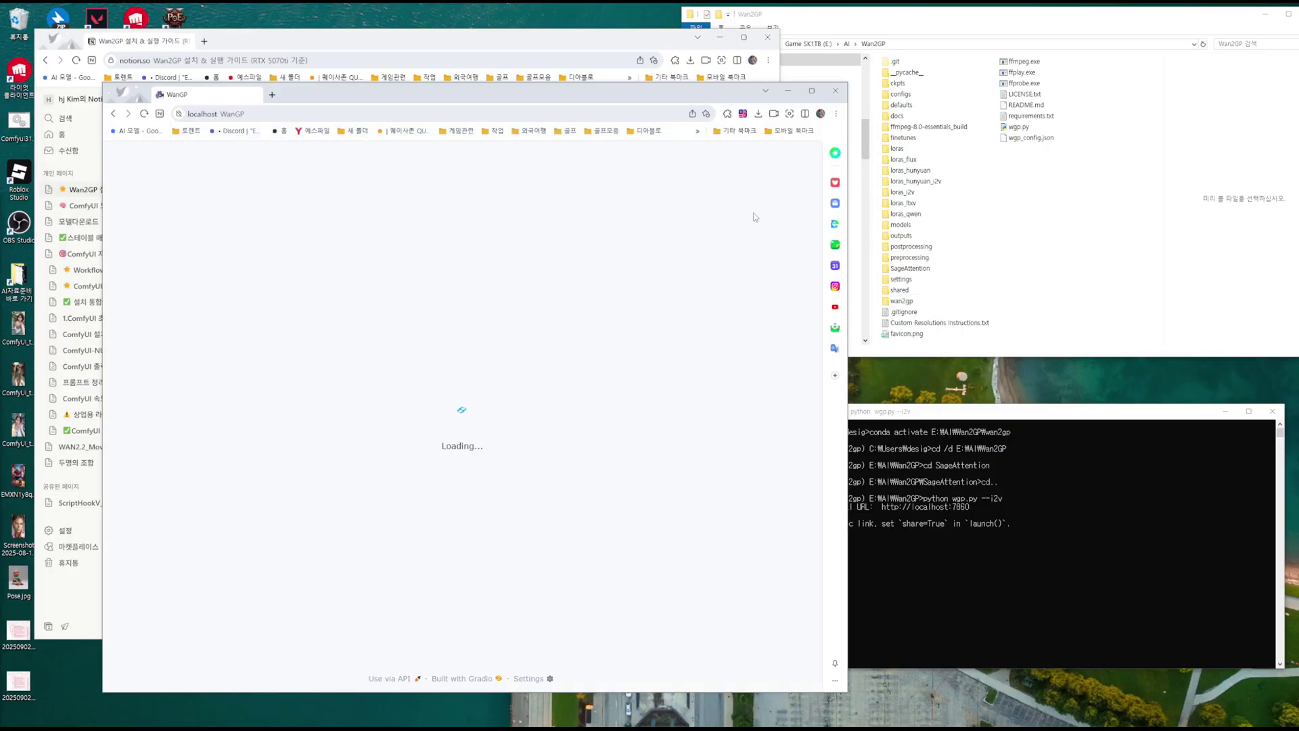
left_click_drag(848, 231, 1291, 231)
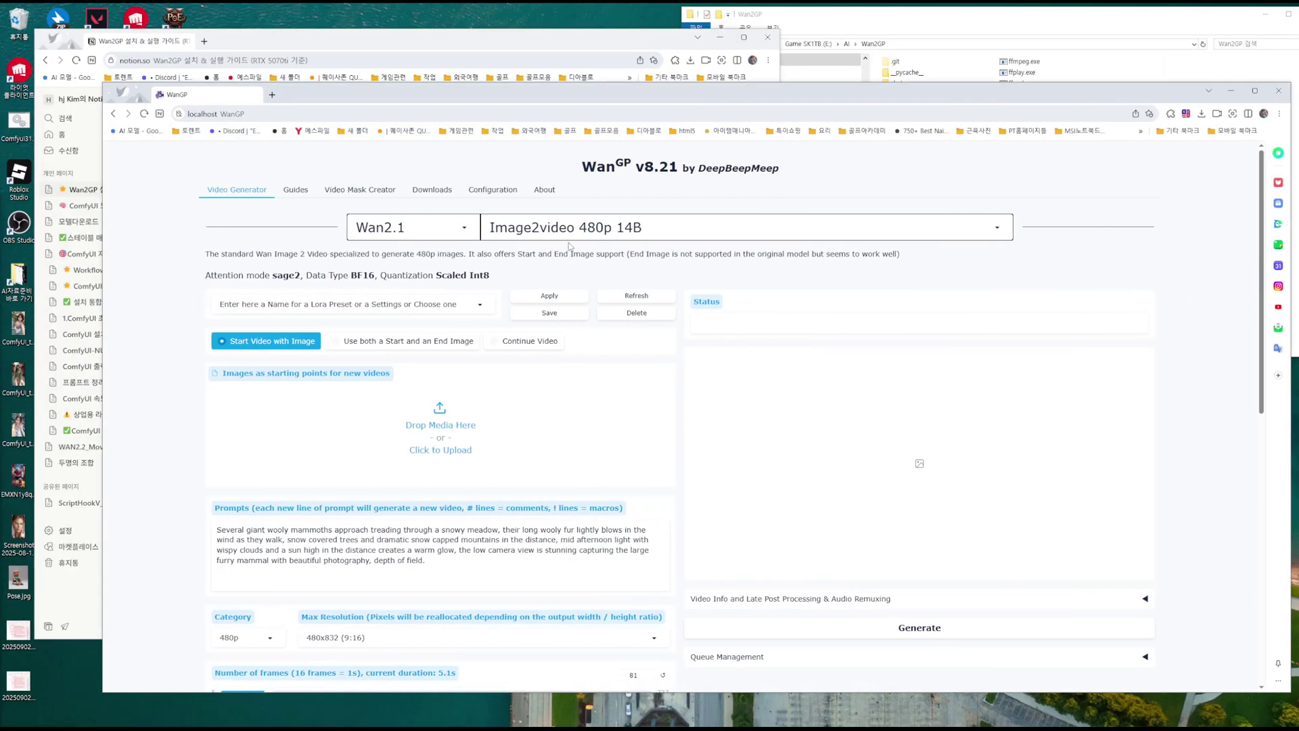
Step: Switch the Wan2.1 model to Multitalk 480p and review its generation settings
left_click(603, 228)
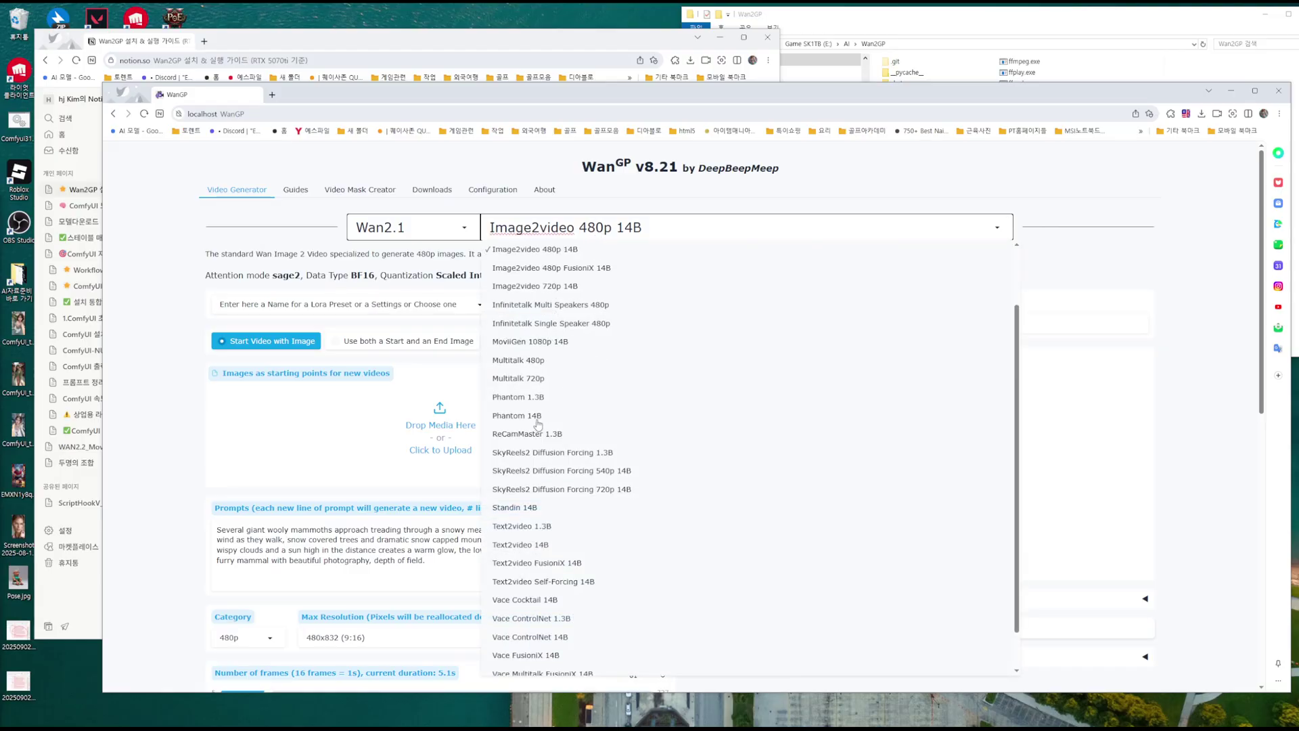
left_click(518, 360)
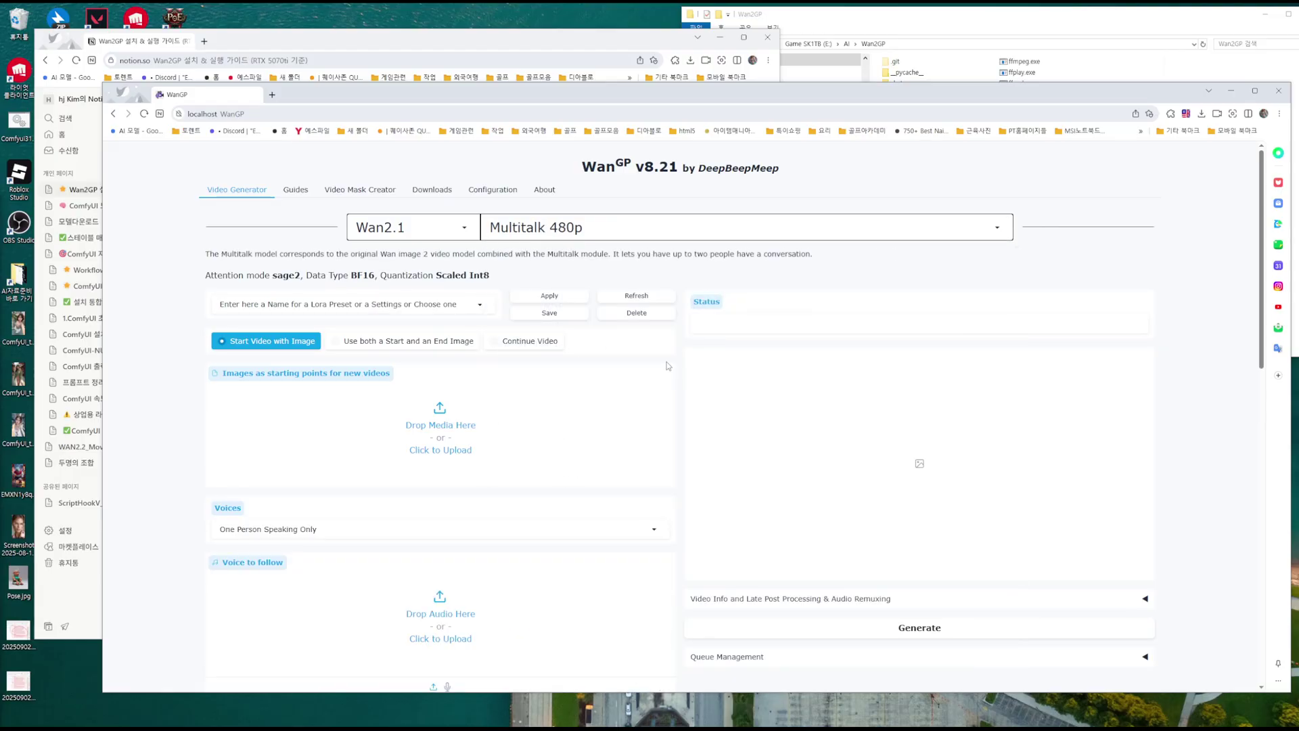
scroll(580, 365, "down", 2)
scroll(433, 406, "down", 7)
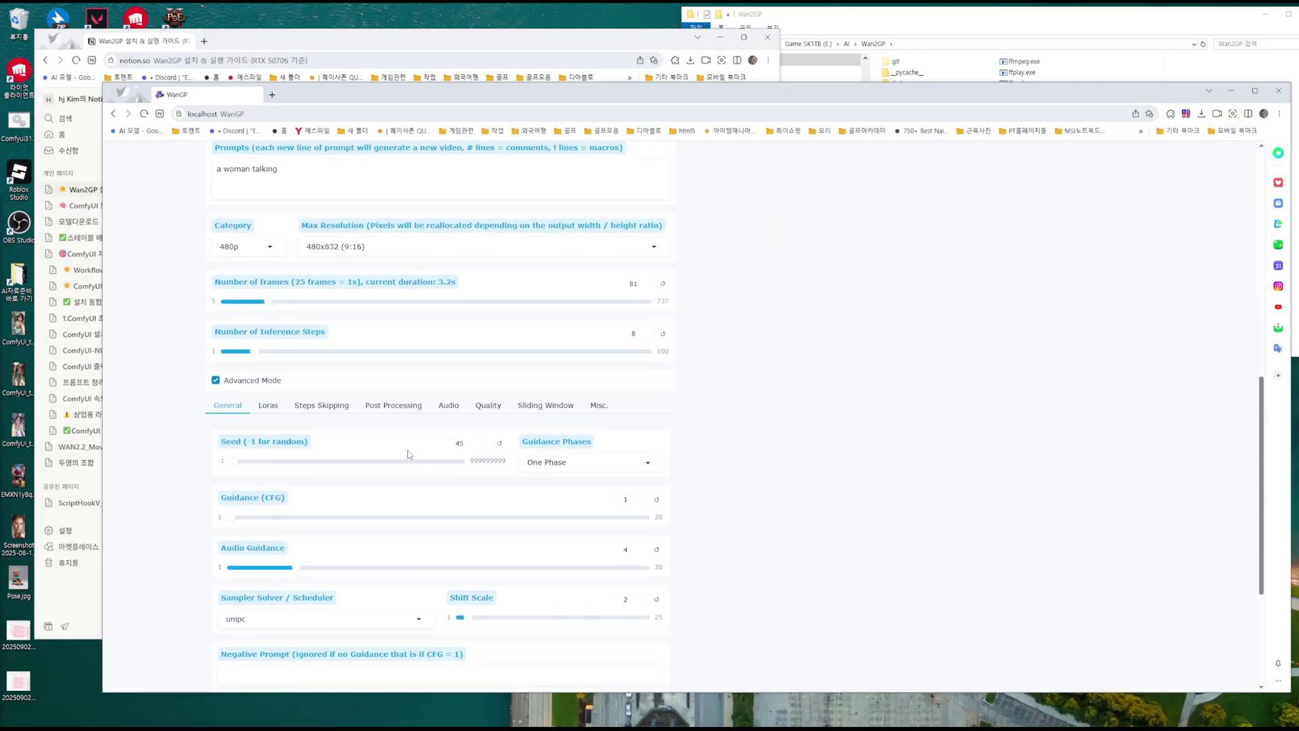
scroll(462, 558, "down", 3)
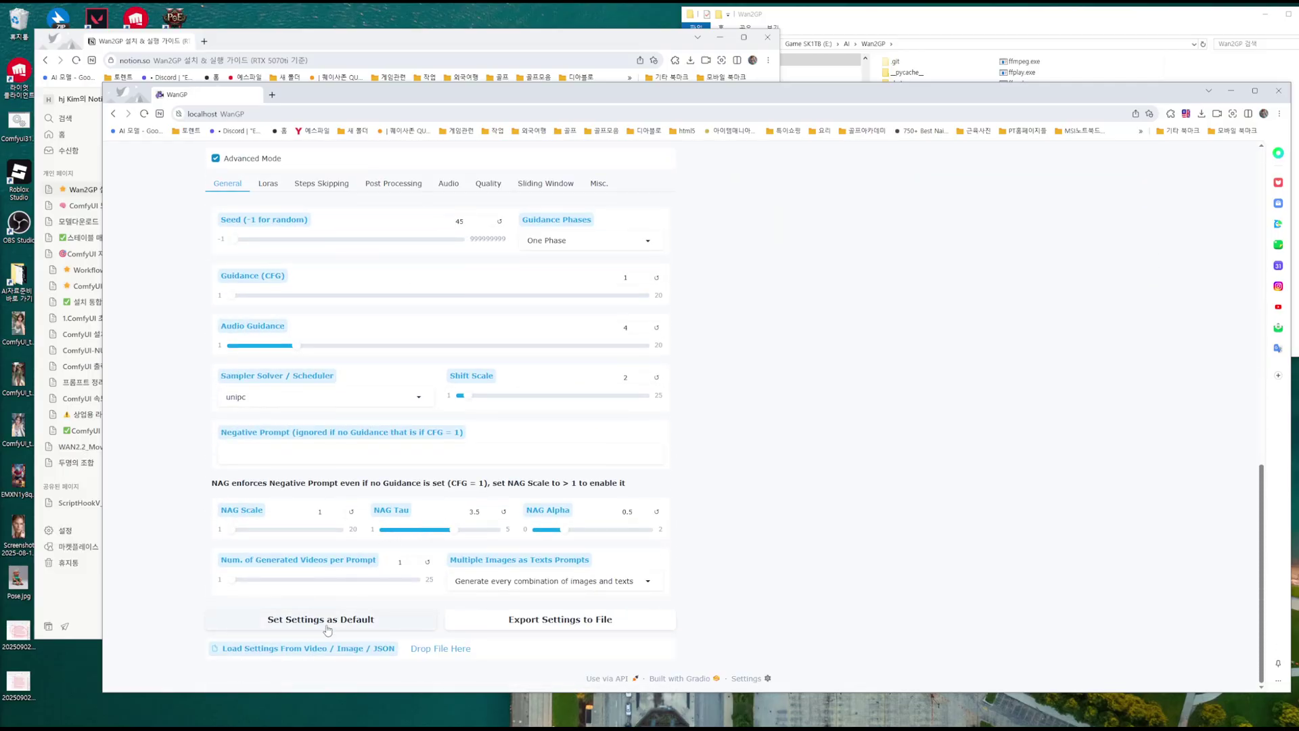
scroll(468, 489, "up", 10)
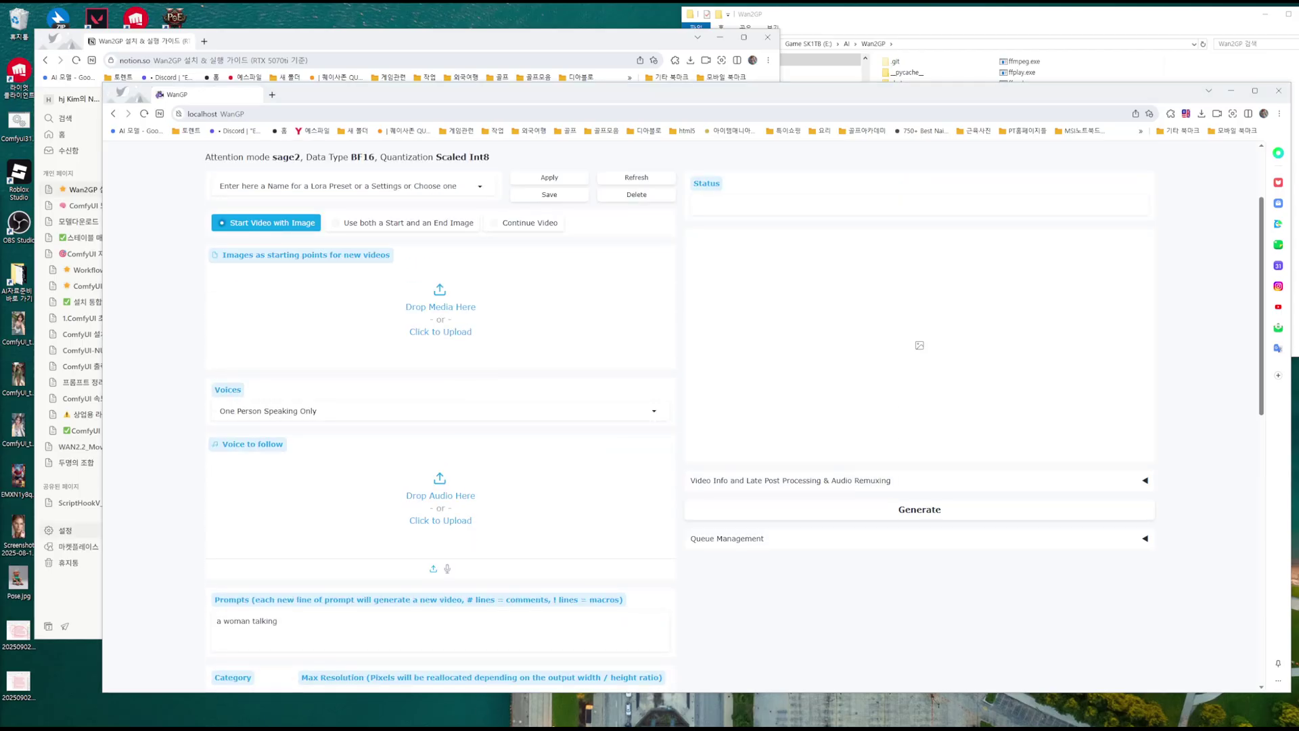
Step: Load the picture of the woman on a swing as the start image and upload an audio file as the voice to follow
left_click_drag(439, 723, 439, 318)
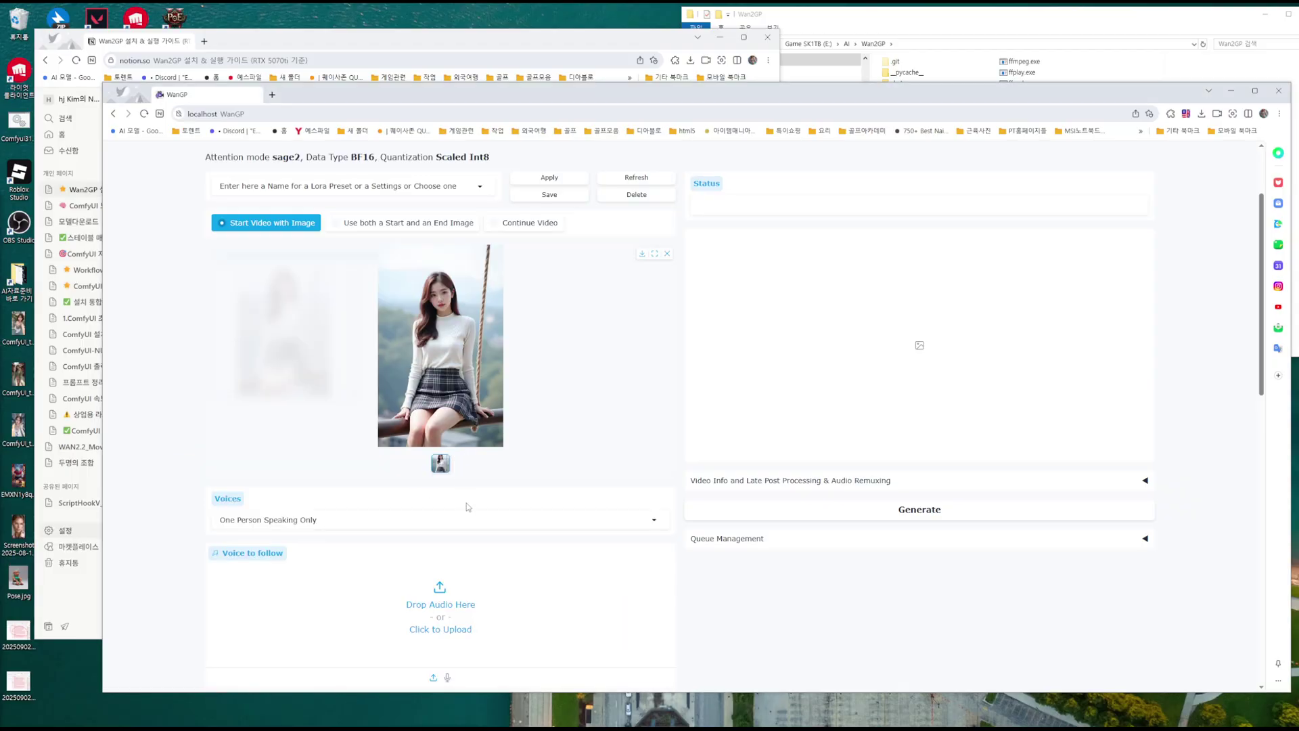
scroll(466, 472, "down", 3)
left_click(450, 406)
left_click(317, 175)
left_click(636, 437)
Step: Set the number of frames to 255 to cover the length of the uploaded voice clip
scroll(747, 543, "down", 1)
scroll(747, 542, "down", 3)
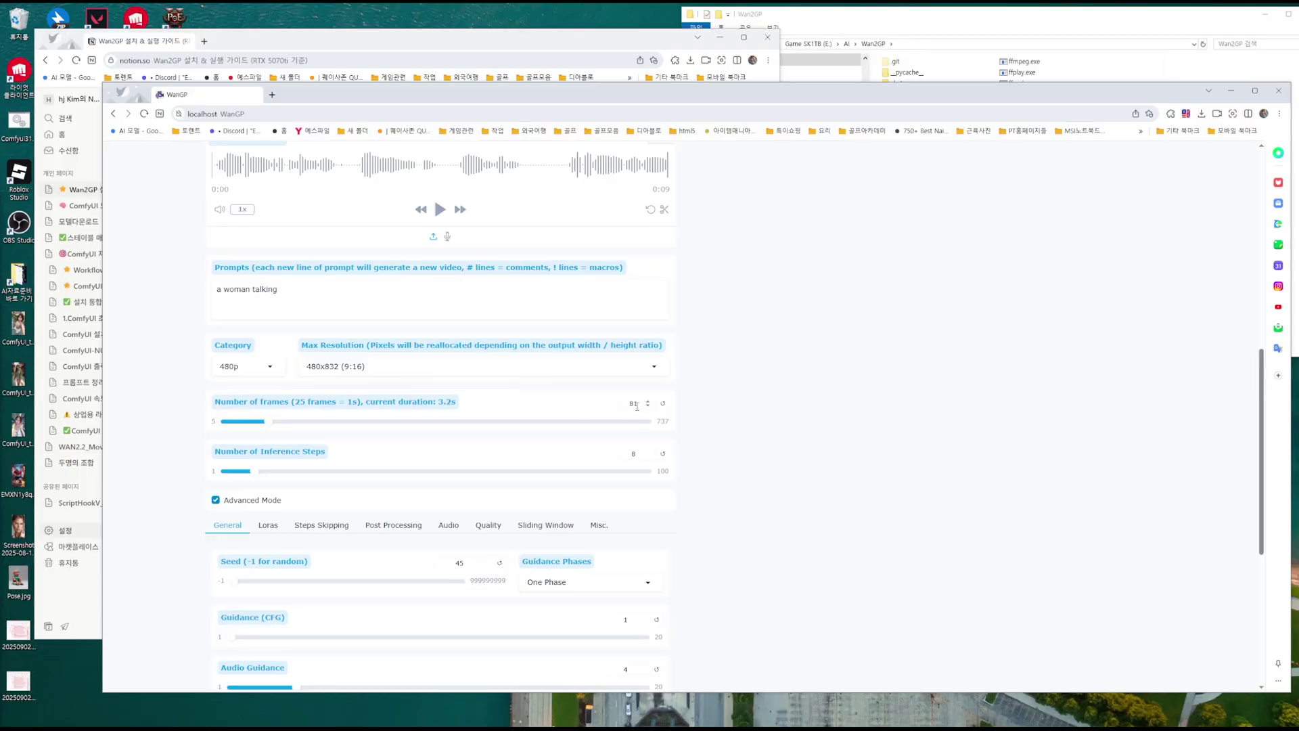
double_click(637, 403)
double_click(299, 403)
scroll(696, 295, "up", 2)
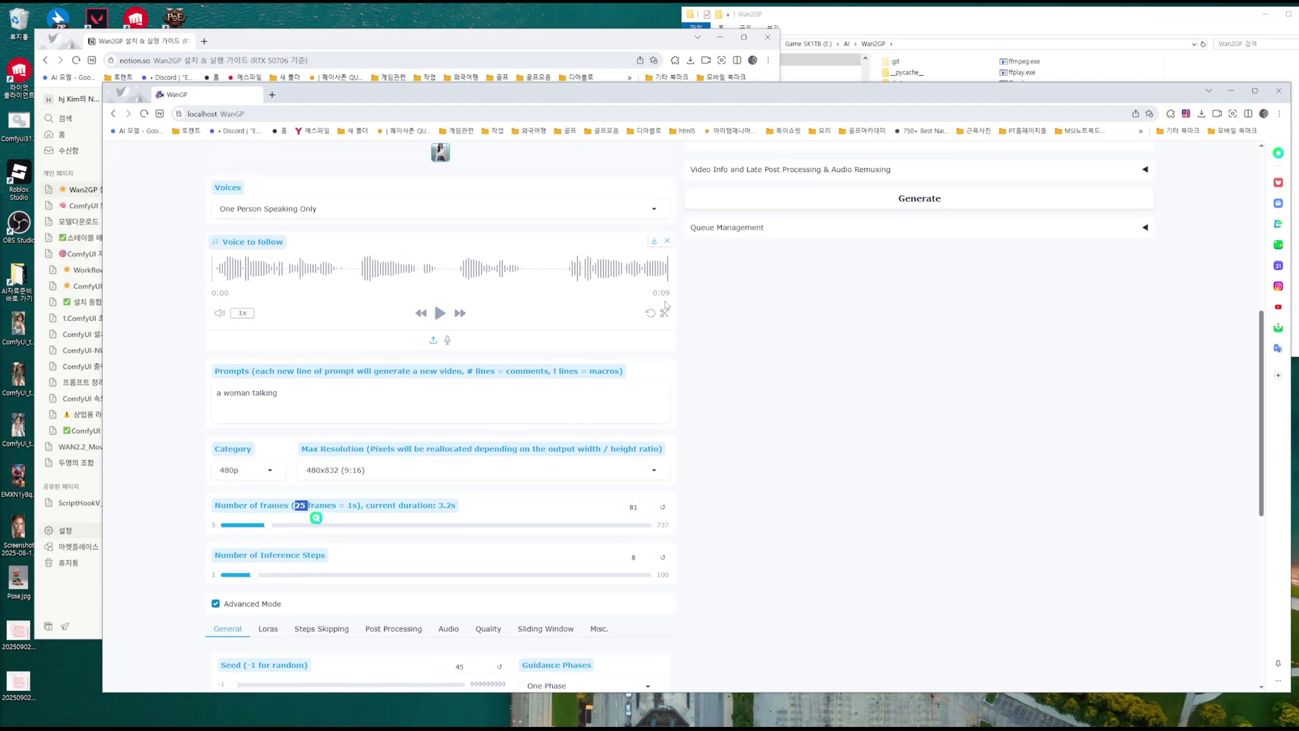
double_click(636, 507)
type("255")
left_click(720, 528)
Step: Check the remaining Multitalk settings and start generating the video with the prompt "a woman talking"
scroll(721, 529, "down", 4)
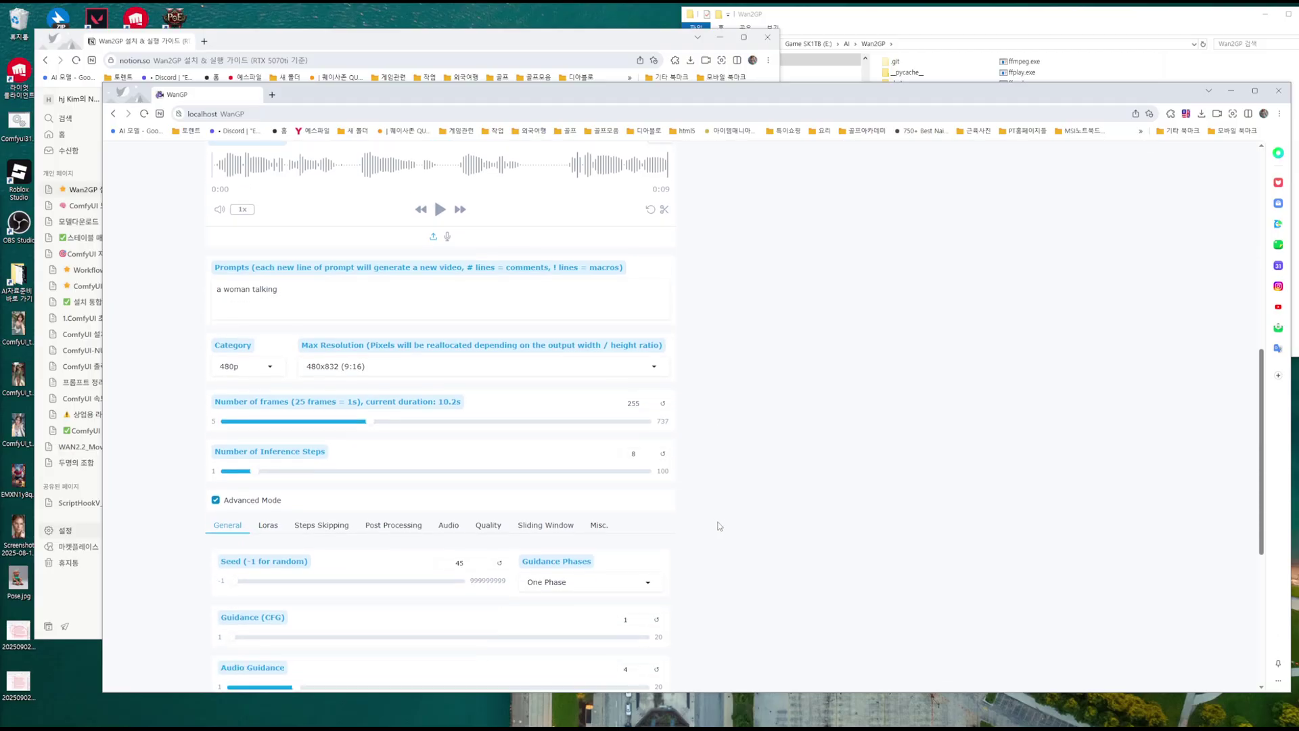
scroll(639, 349, "down", 3)
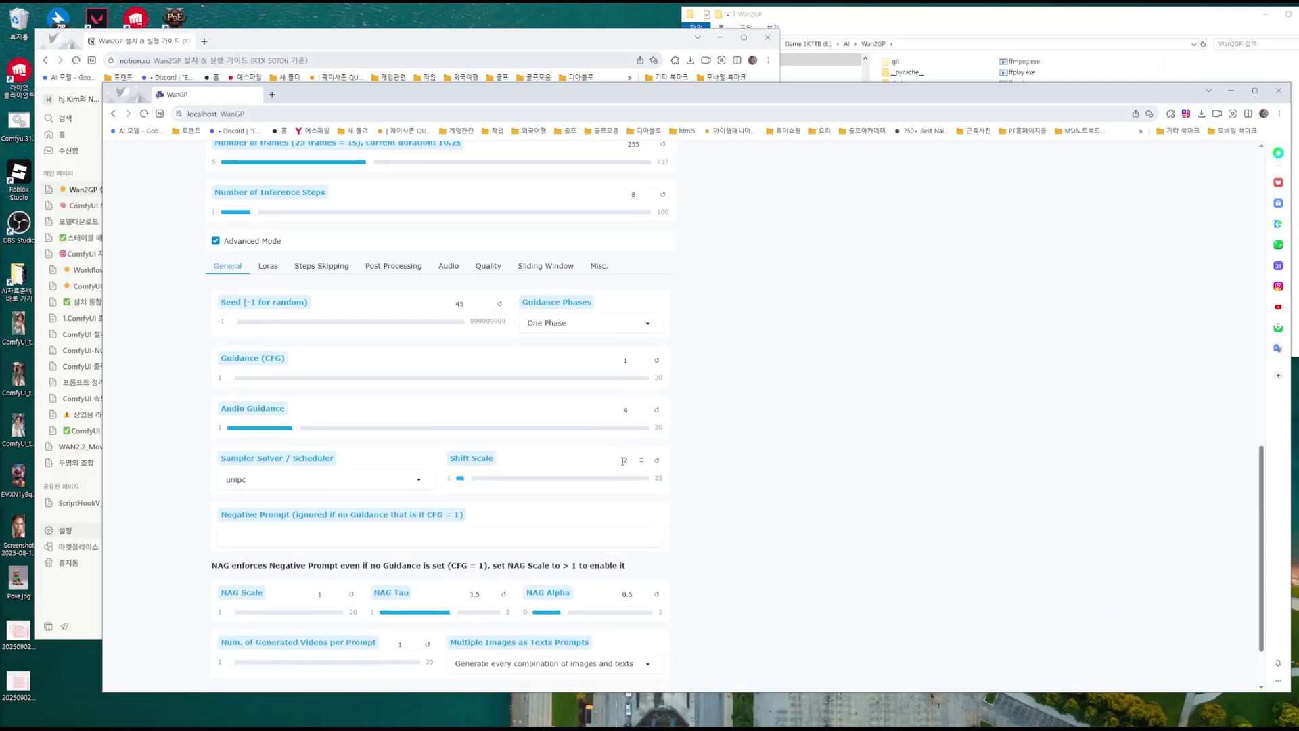
scroll(474, 524, "down", 3)
scroll(751, 545, "up", 9)
scroll(734, 521, "up", 2)
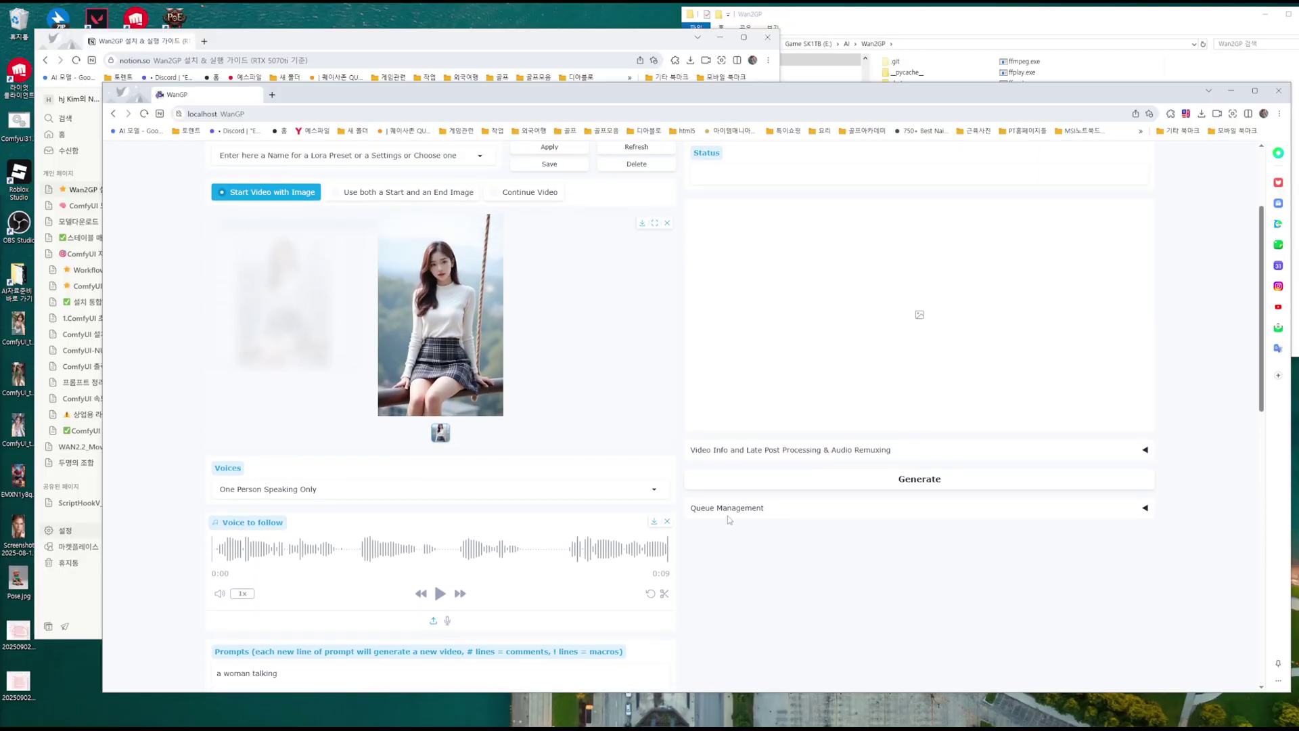
scroll(709, 542, "down", 10)
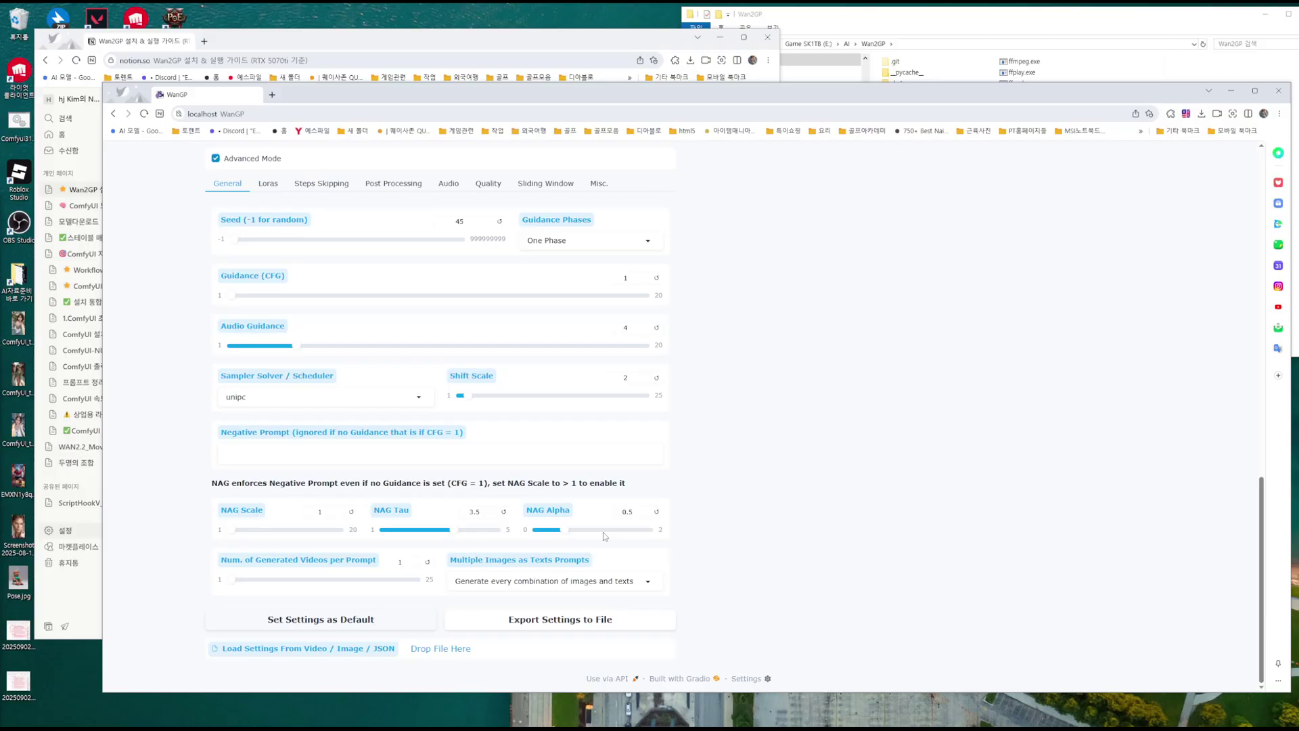
scroll(846, 482, "up", 10)
scroll(866, 474, "up", 3)
scroll(881, 461, "down", 1)
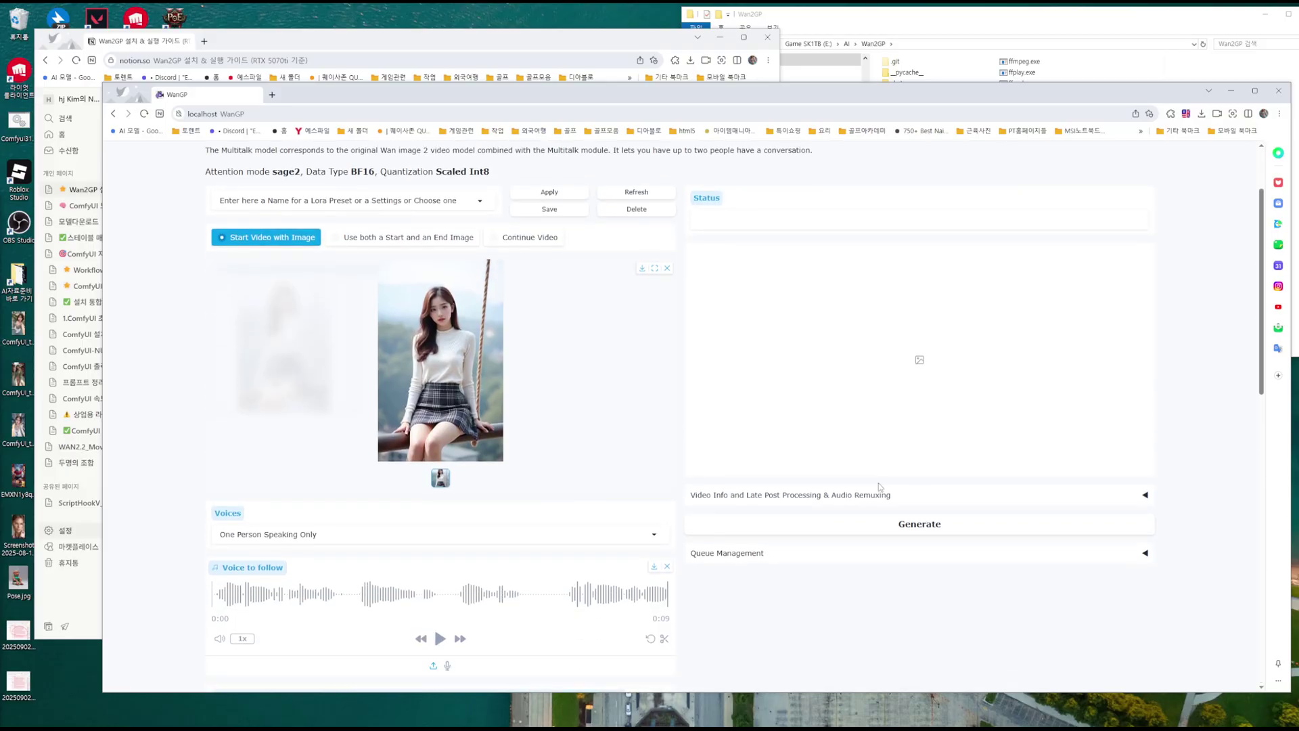
left_click(902, 526)
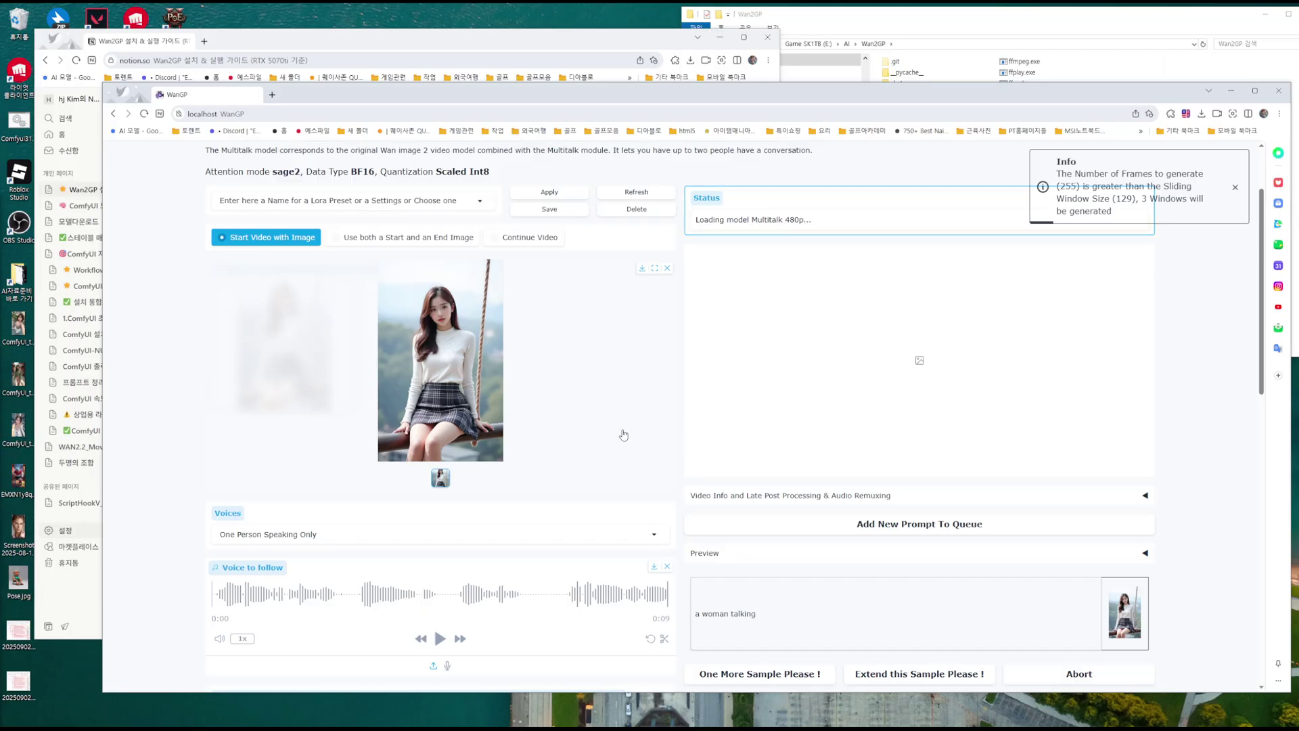
Step: Return to the guide's CUDA error section, circle the three fix options in red, and clear the markings
left_click(399, 42)
scroll(393, 564, "down", 10)
scroll(392, 564, "down", 2)
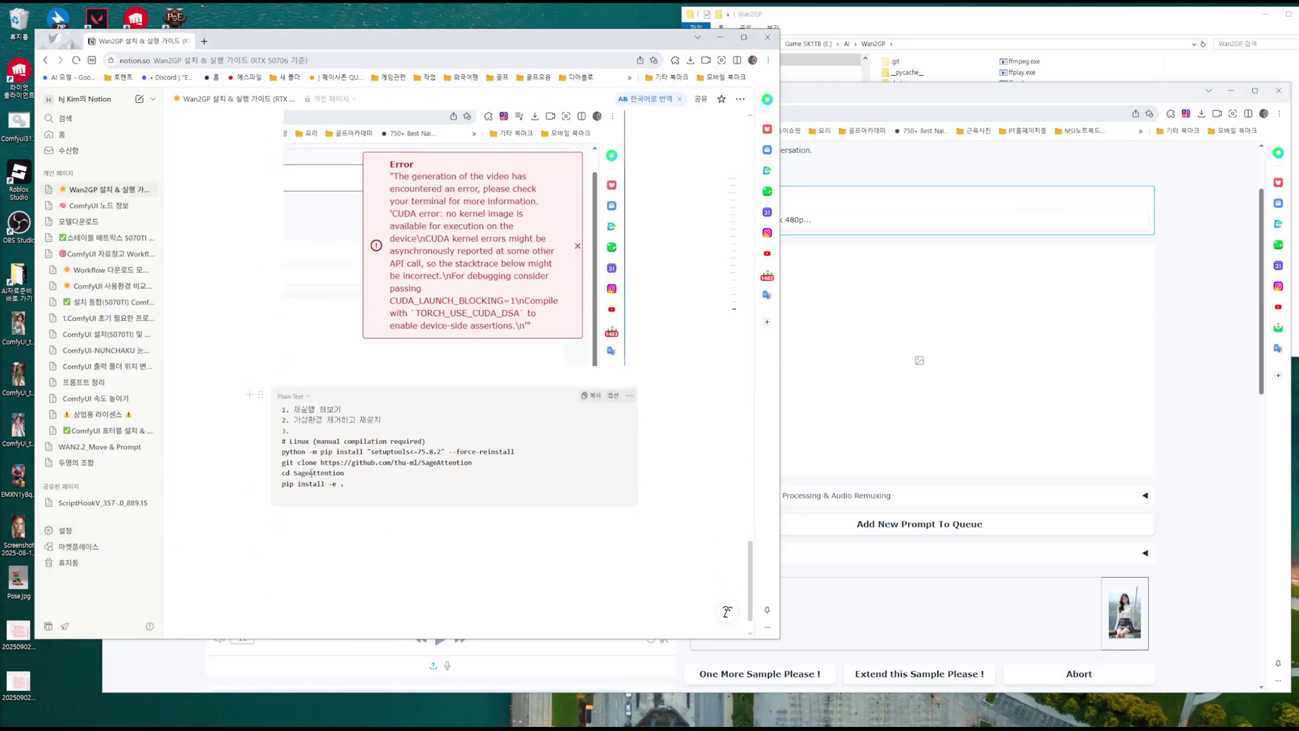
scroll(403, 274, "up", 8)
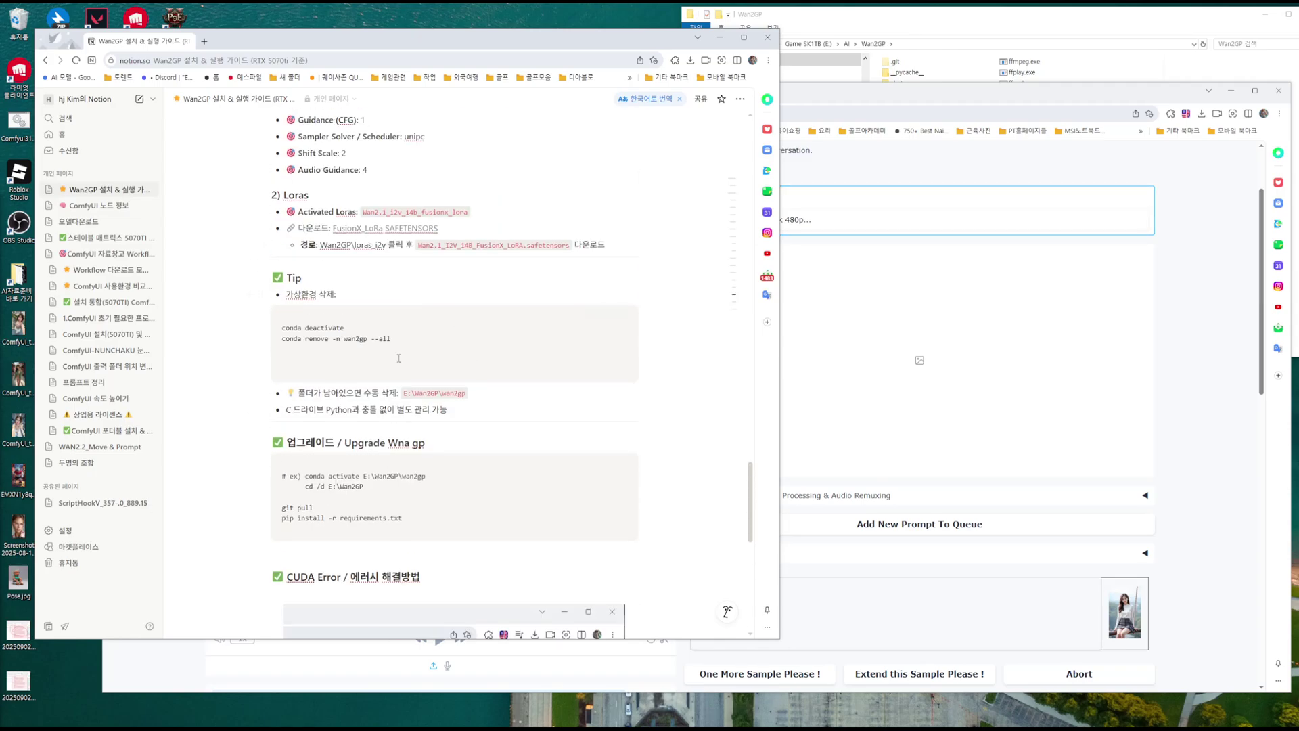
scroll(368, 366, "down", 9)
scroll(368, 366, "up", 3)
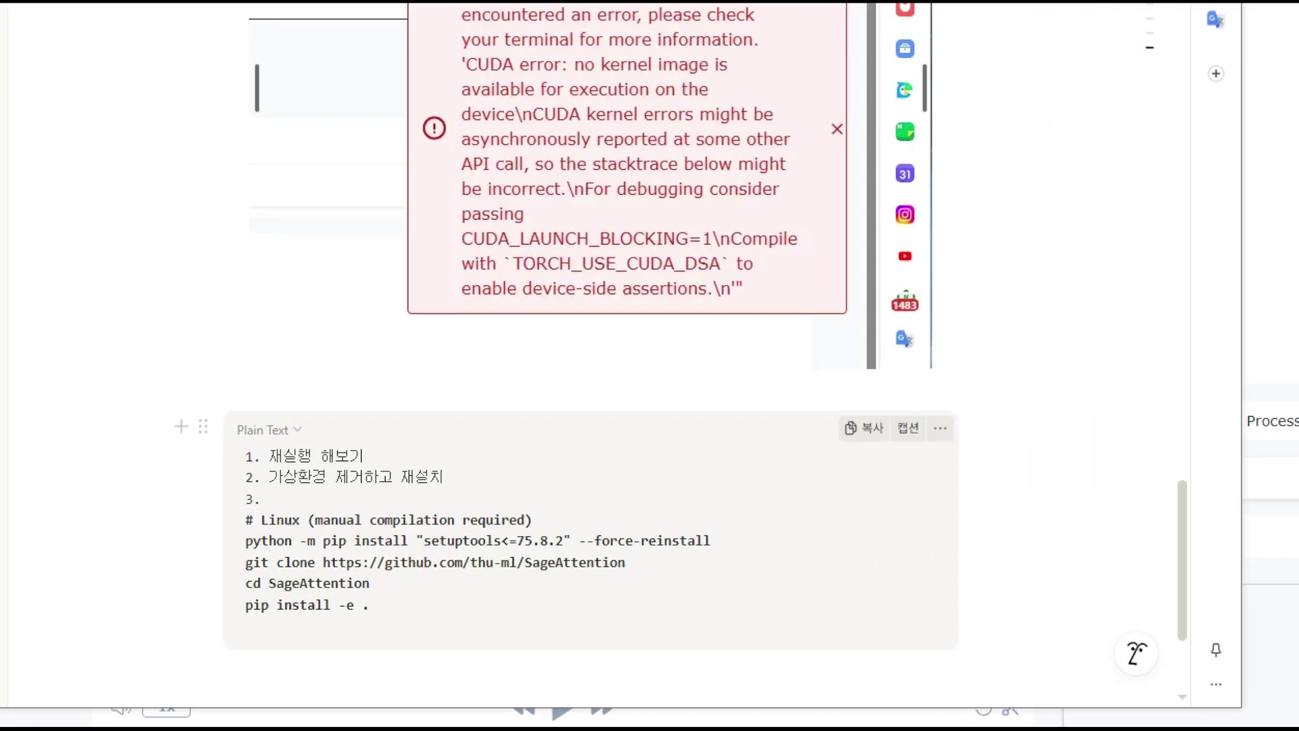
left_click_drag(305, 515, 279, 519)
mouse_move(280, 467)
left_mouse_down()
mouse_move(250, 470)
mouse_move(250, 483)
left_mouse_up()
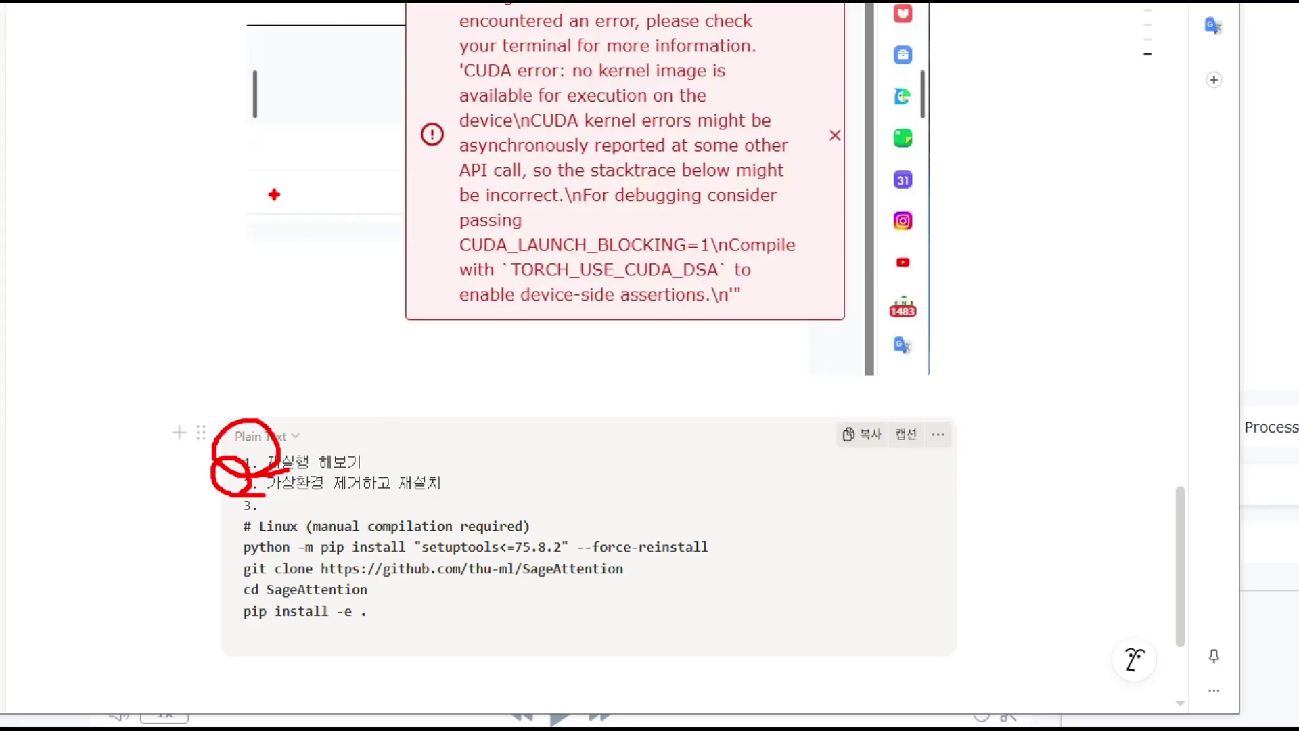
mouse_move(271, 500)
left_mouse_down()
mouse_move(234, 497)
mouse_move(203, 600)
mouse_move(332, 672)
mouse_move(689, 671)
mouse_move(851, 556)
mouse_move(681, 495)
mouse_move(226, 495)
mouse_move(198, 554)
mouse_move(217, 655)
mouse_move(461, 698)
mouse_move(817, 649)
mouse_move(770, 516)
mouse_move(469, 490)
mouse_move(250, 488)
left_mouse_up()
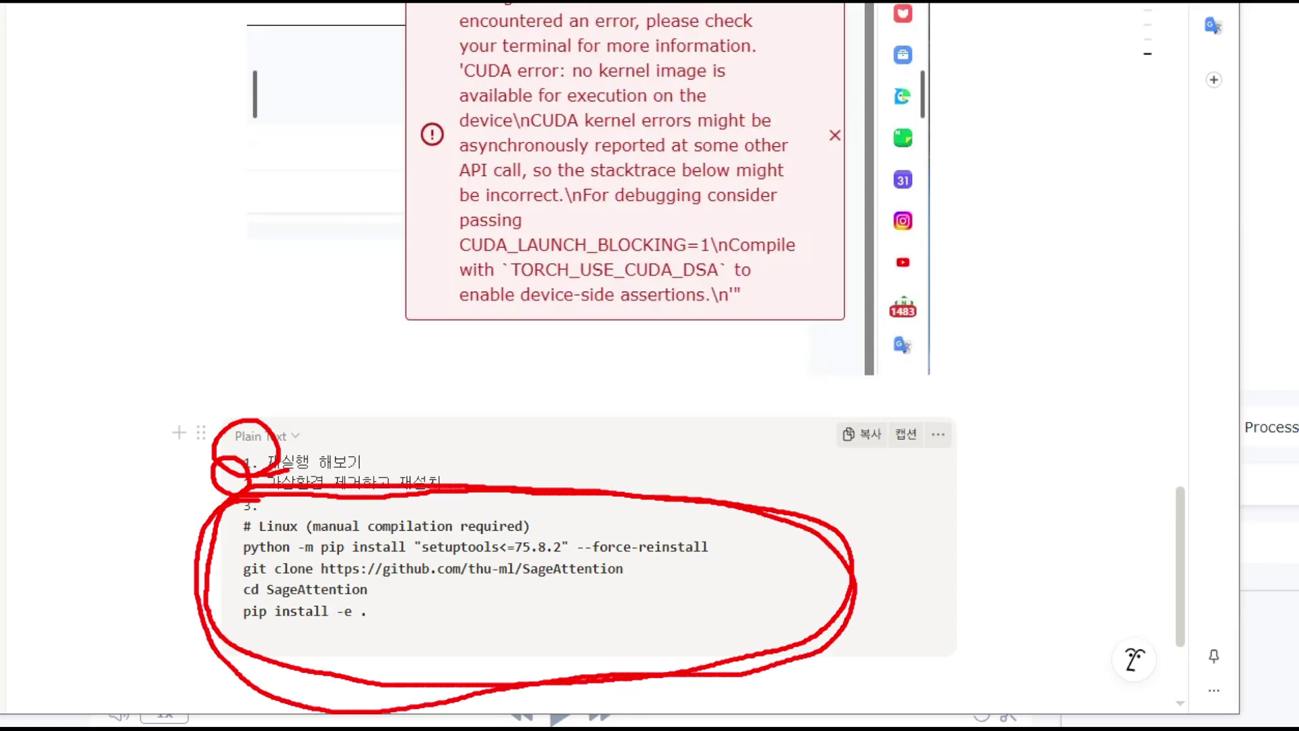
key("Escape")
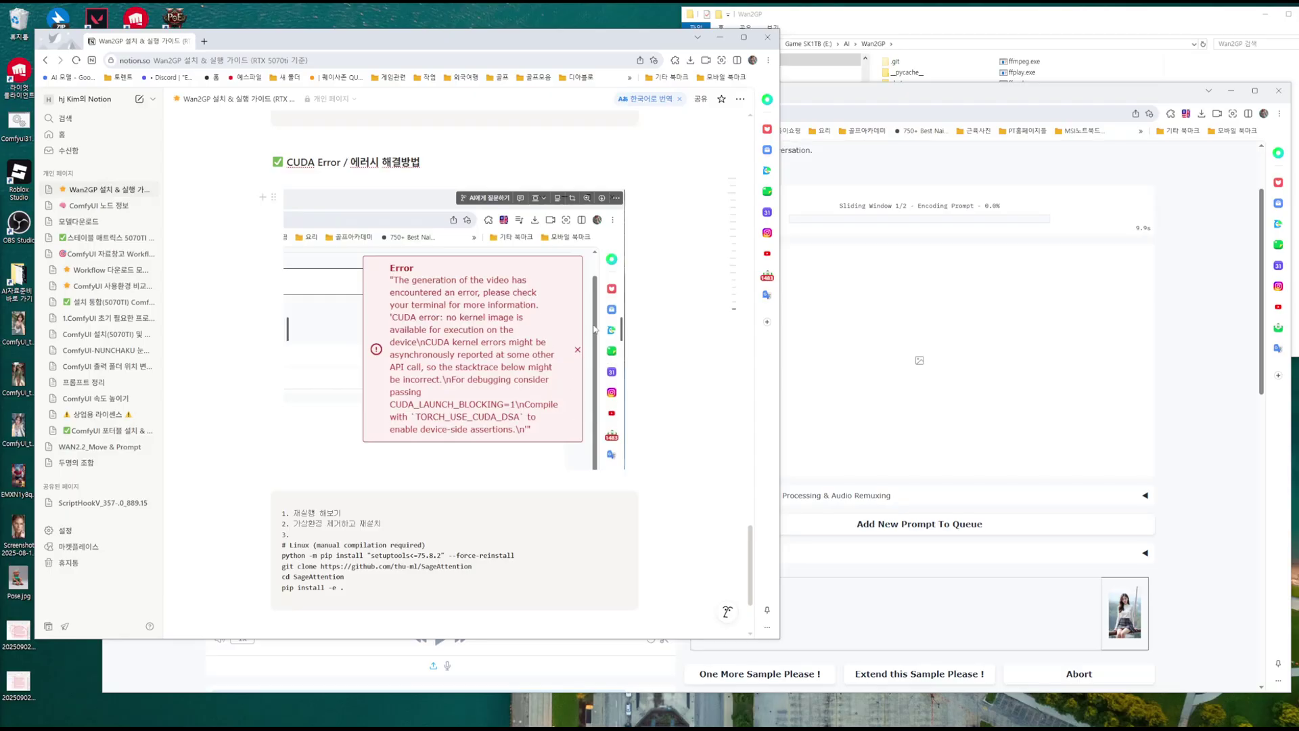
Step: Switch back to the WanGP page, check the generation, and play the generated video in full screen
left_click(844, 99)
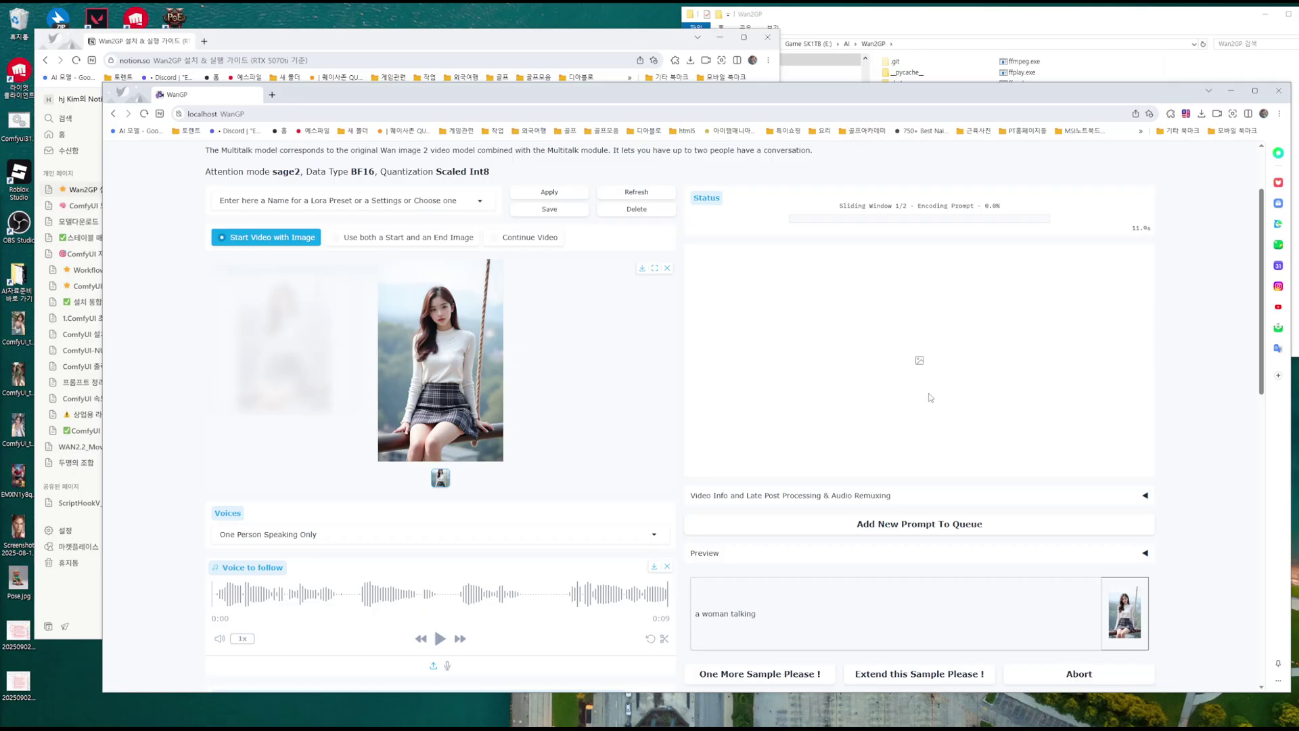
scroll(678, 504, "down", 3)
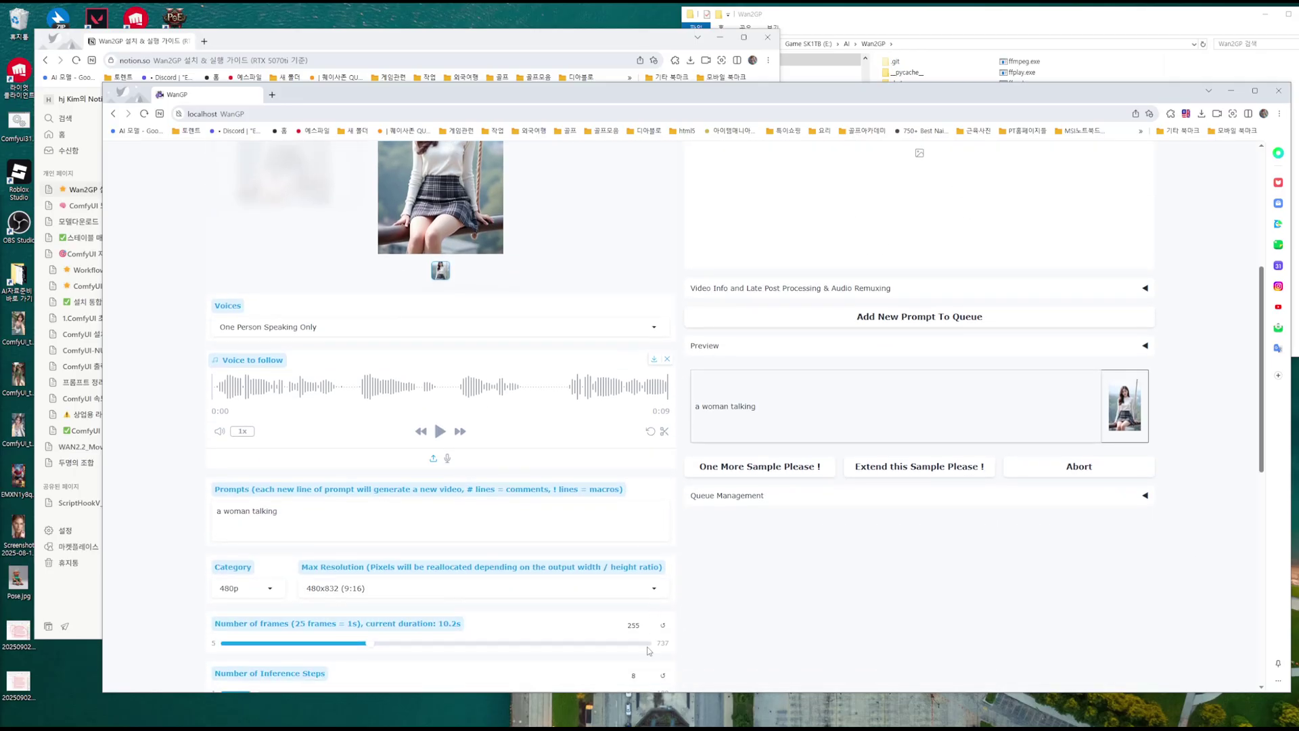
scroll(638, 629, "up", 3)
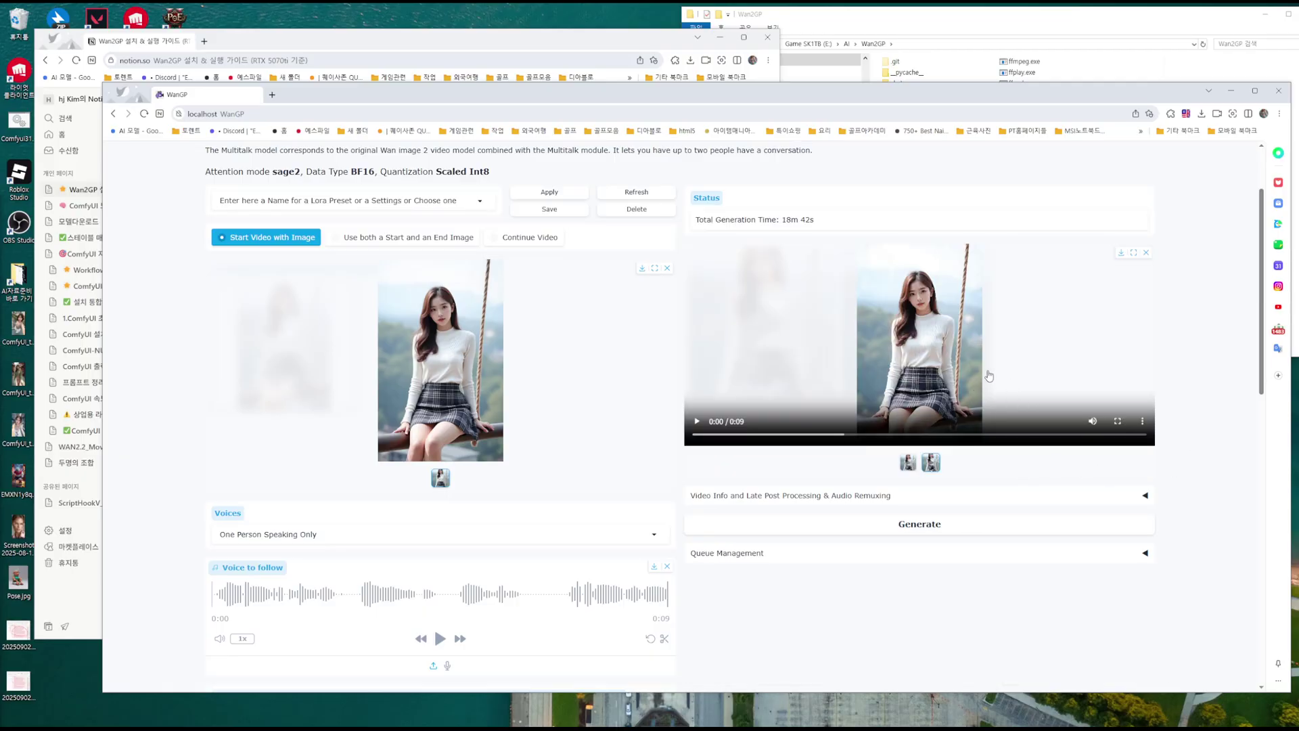
left_click(1116, 420)
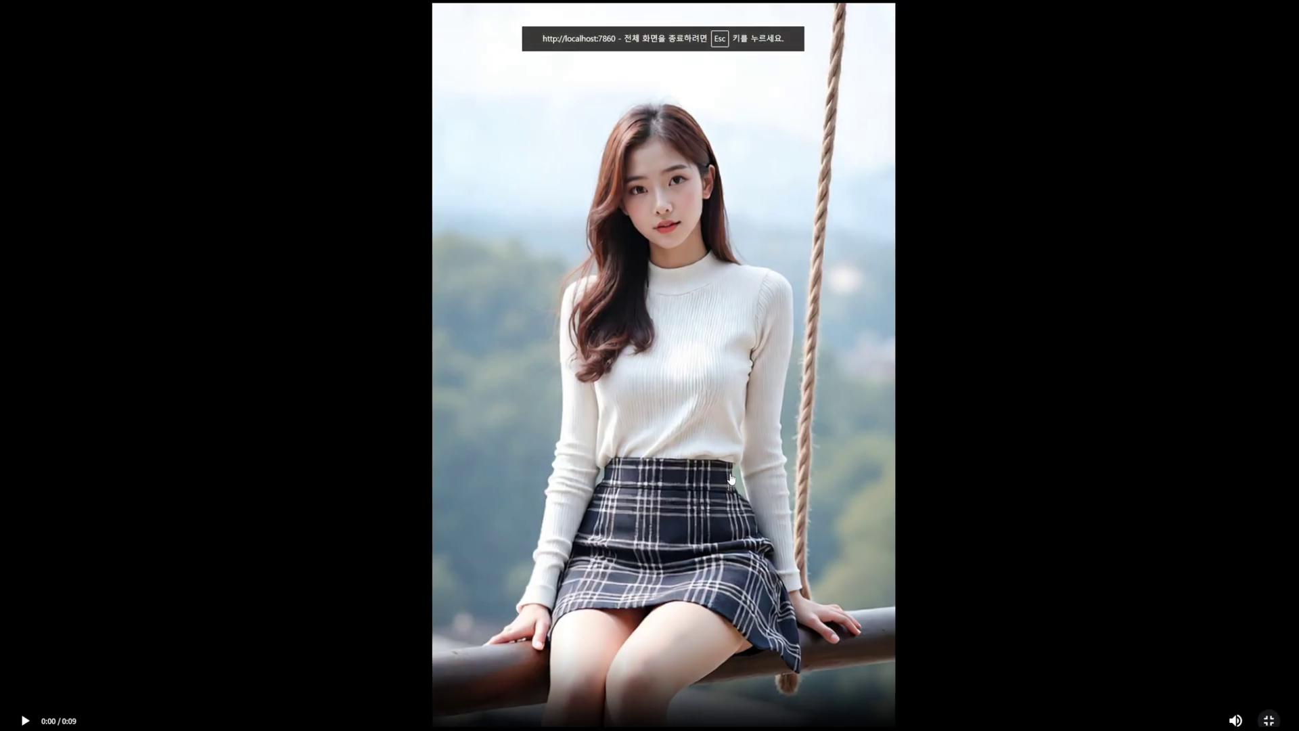
left_click(715, 476)
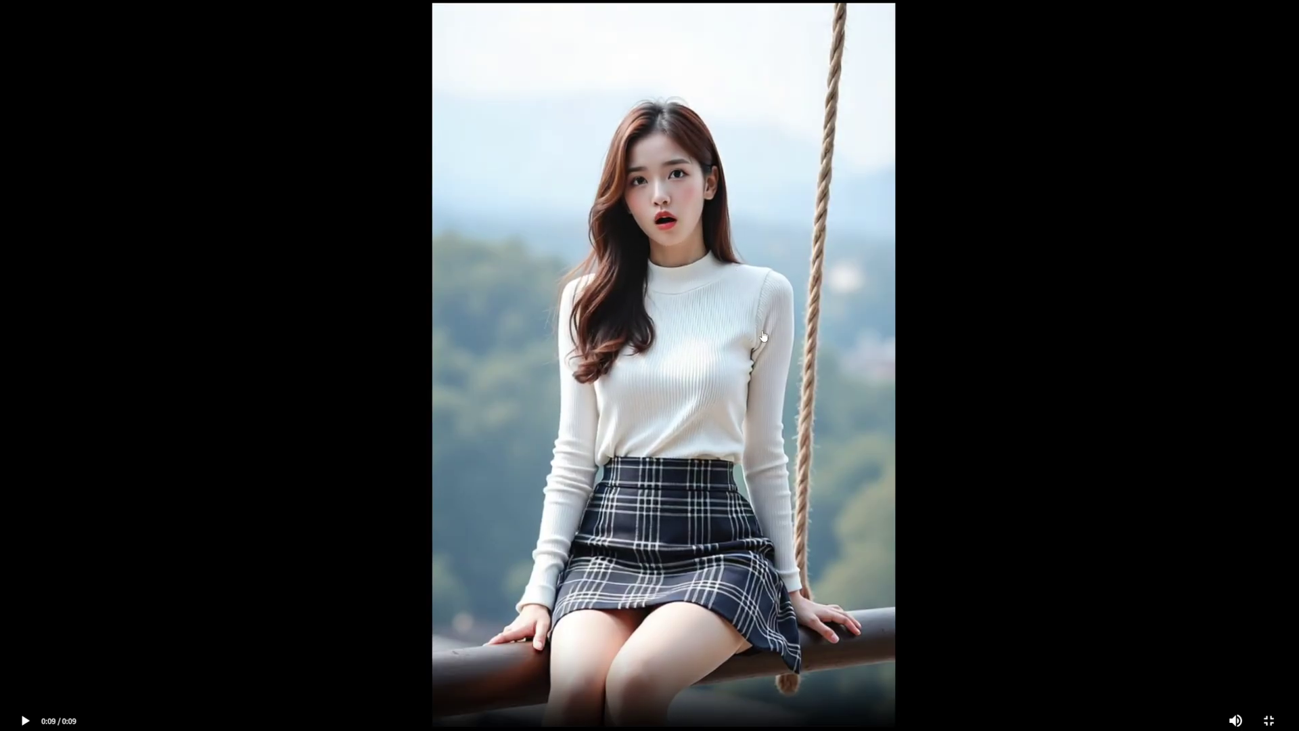
Step: Exit the full-screen video, highlight the total generation time, and review the prompt, resolution and frame settings used
left_click(1269, 720)
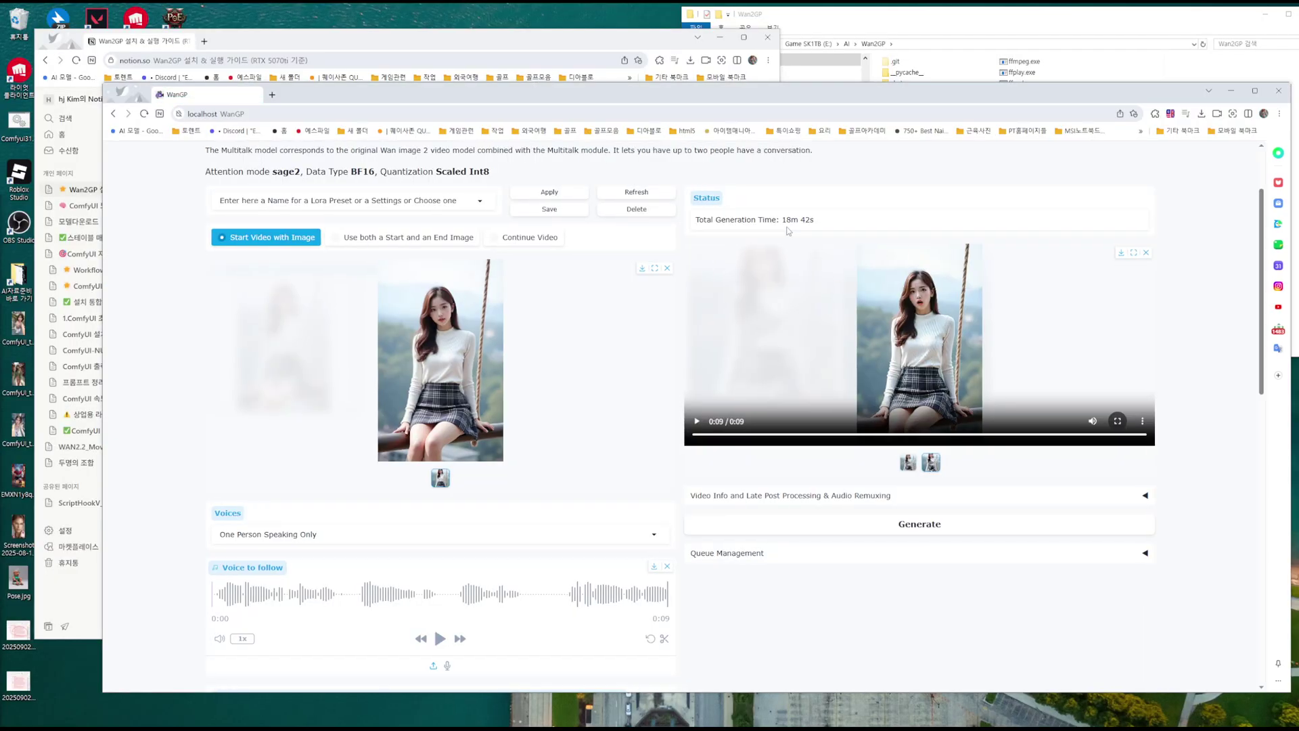
left_click_drag(785, 224, 816, 224)
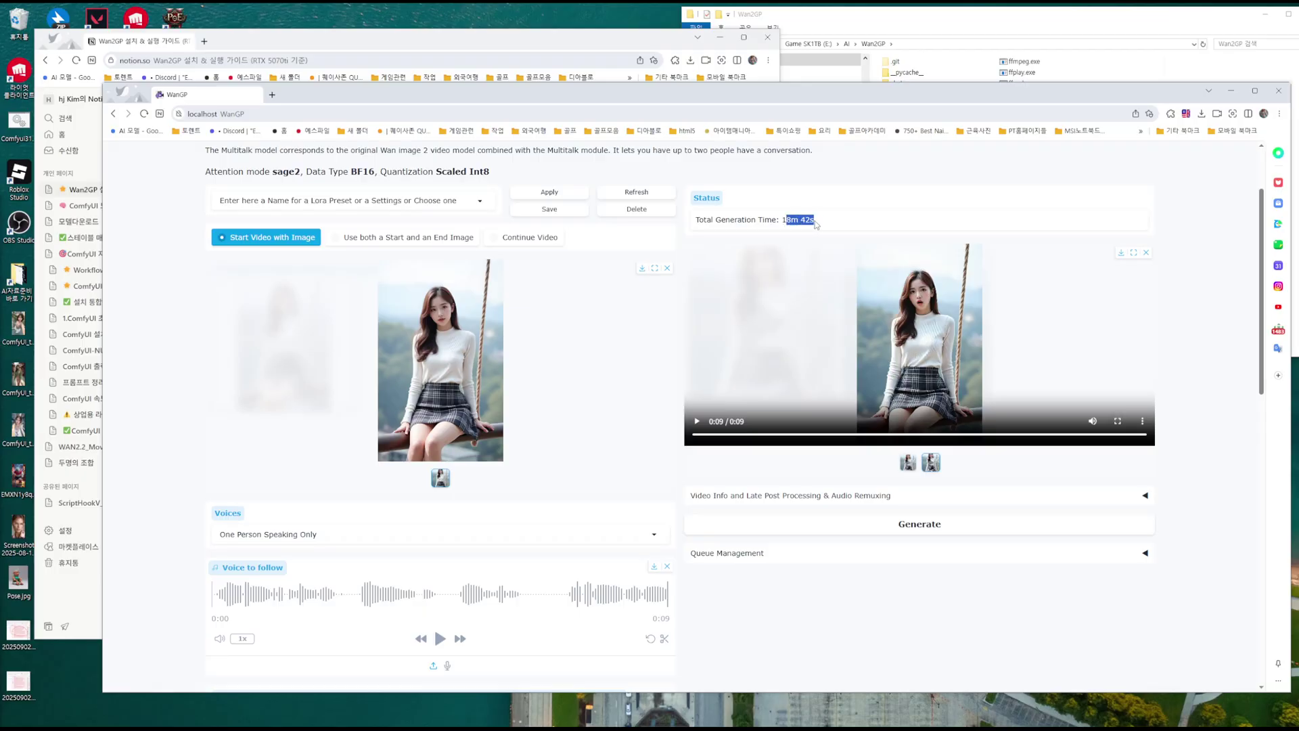
left_click(817, 223)
scroll(421, 563, "down", 3)
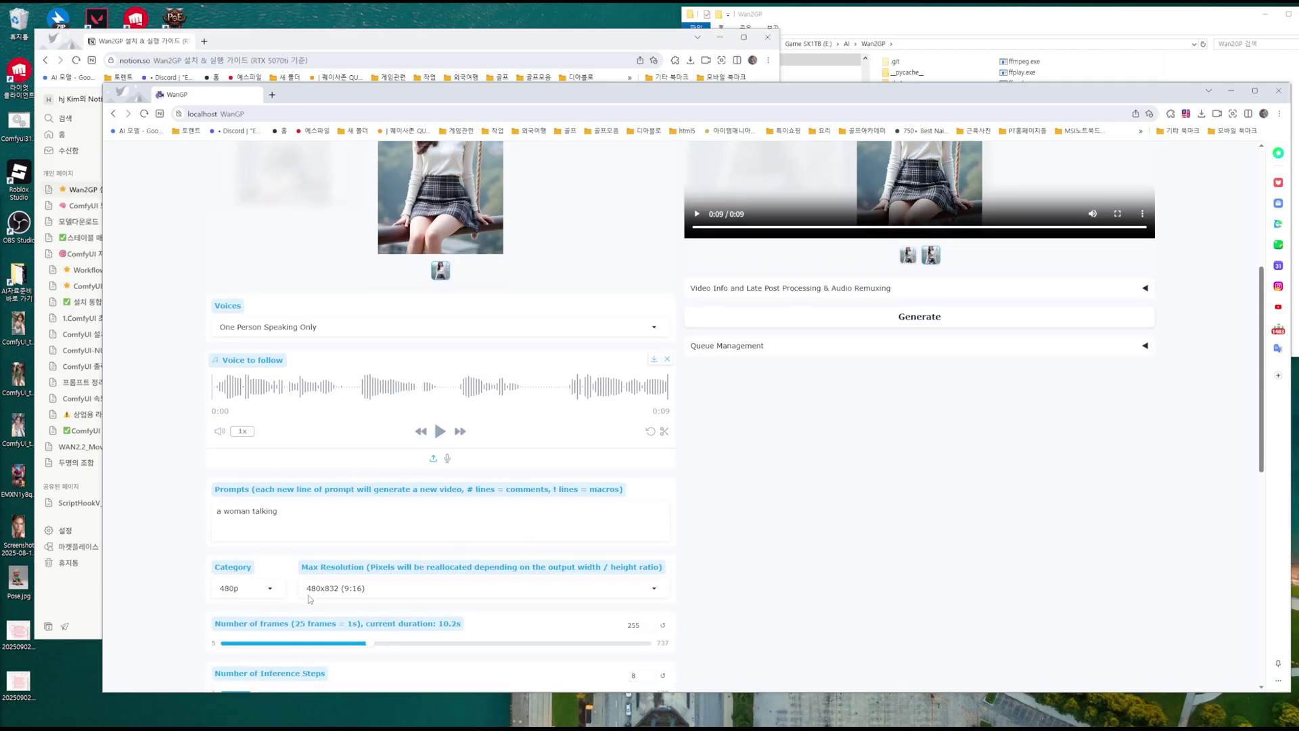
scroll(769, 513, "up", 4)
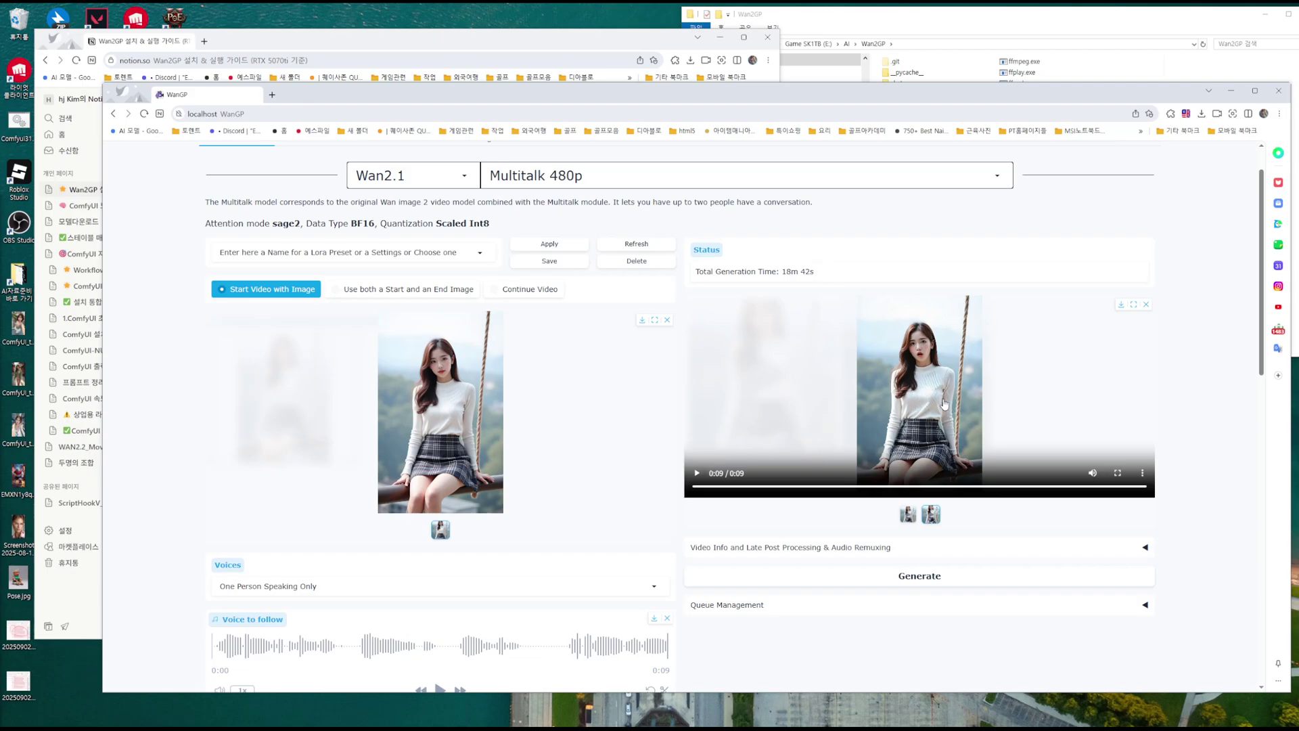
Step: Bring the guide's CUDA error section forward, mark up the error message and the fixes below it, and clear the markings
left_click_drag(874, 96, 897, 127)
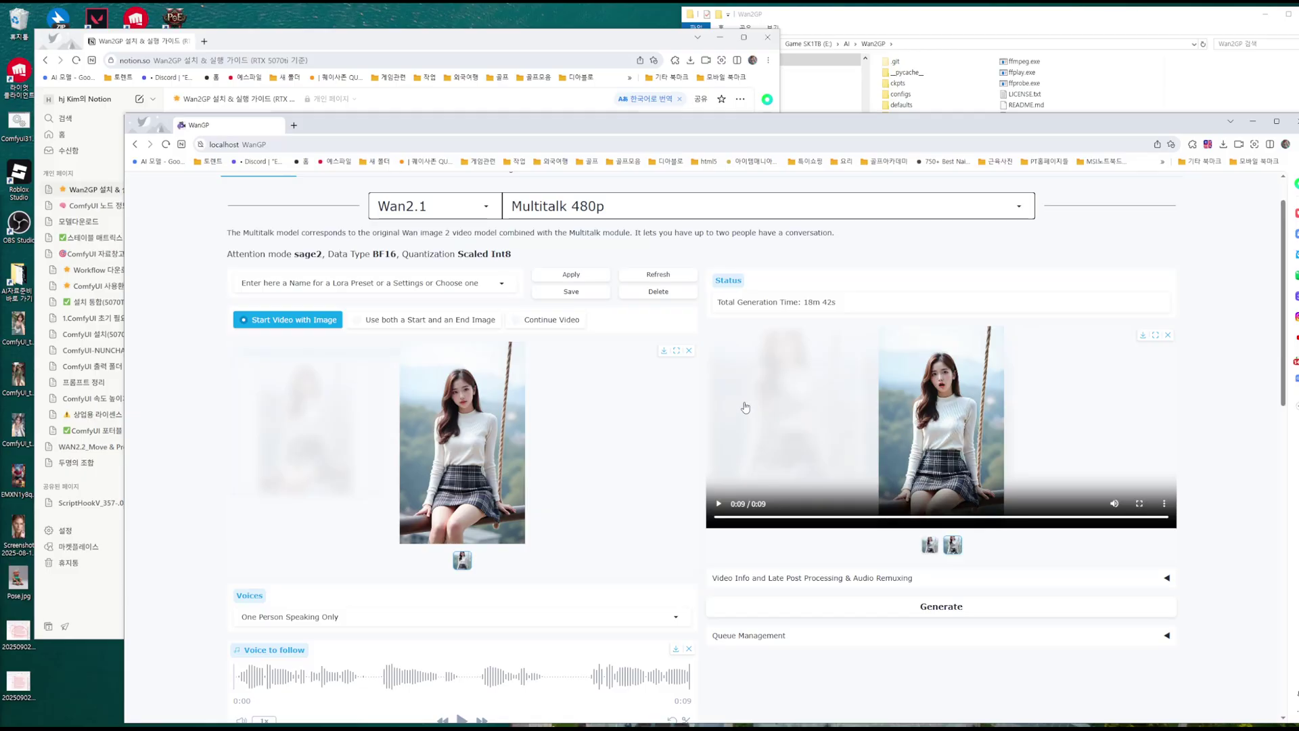
left_click(599, 43)
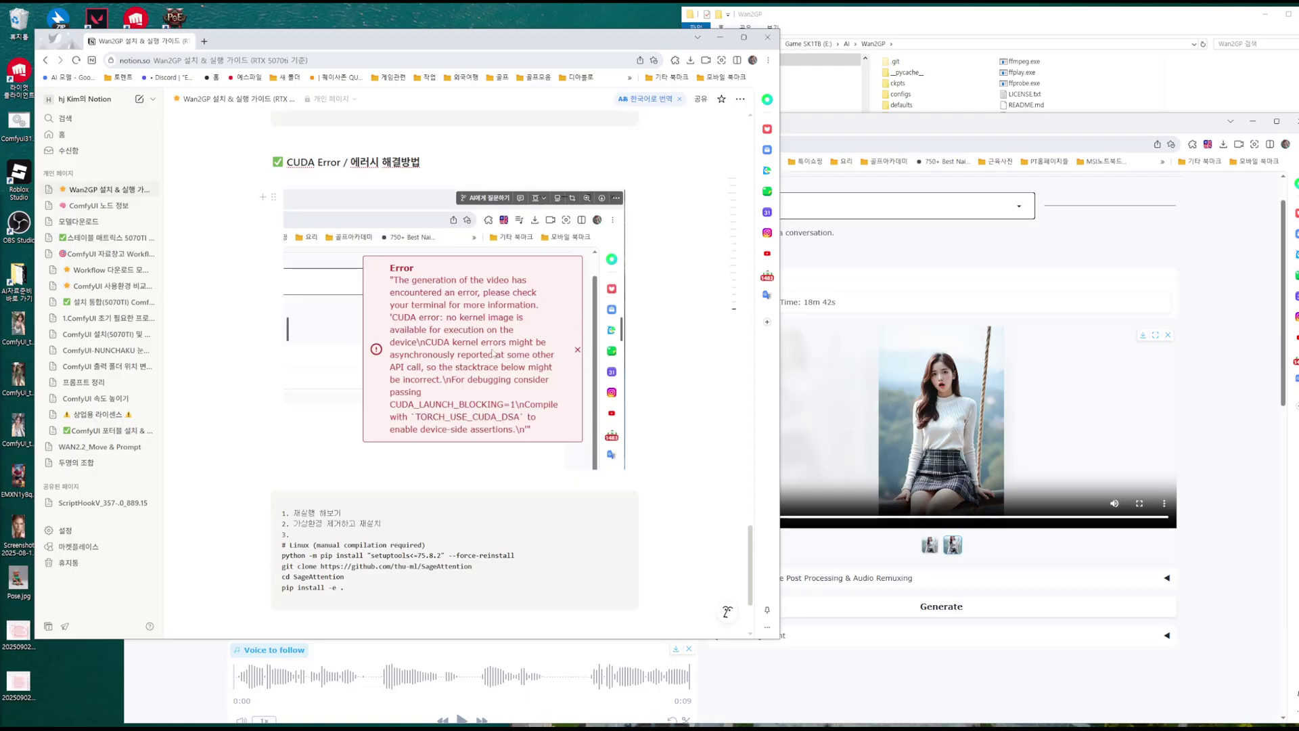
key("ctrl+1")
left_click(428, 377)
mouse_move(553, 310)
left_mouse_down()
mouse_move(391, 226)
mouse_move(511, 274)
left_mouse_up()
left_click_drag(513, 563, 423, 566)
key("Escape")
Step: Zoom in on the fix list at the end of the guide, annotate its reinstall and SageAttention commands, and clear the annotations
scroll(383, 409, "down", 3)
key("ctrl+1")
left_click(265, 387)
mouse_move(304, 354)
left_mouse_down()
mouse_move(295, 366)
mouse_move(281, 347)
left_mouse_up()
mouse_move(512, 330)
left_mouse_down()
mouse_move(552, 346)
mouse_move(497, 348)
left_mouse_up()
mouse_move(280, 359)
left_mouse_down()
mouse_move(782, 382)
mouse_move(871, 476)
mouse_move(540, 602)
mouse_move(205, 573)
mouse_move(186, 425)
mouse_move(236, 374)
mouse_move(310, 354)
mouse_move(284, 350)
mouse_move(241, 372)
mouse_move(162, 484)
mouse_move(184, 557)
mouse_move(273, 344)
mouse_move(241, 540)
mouse_move(622, 575)
left_mouse_up()
key("Escape")
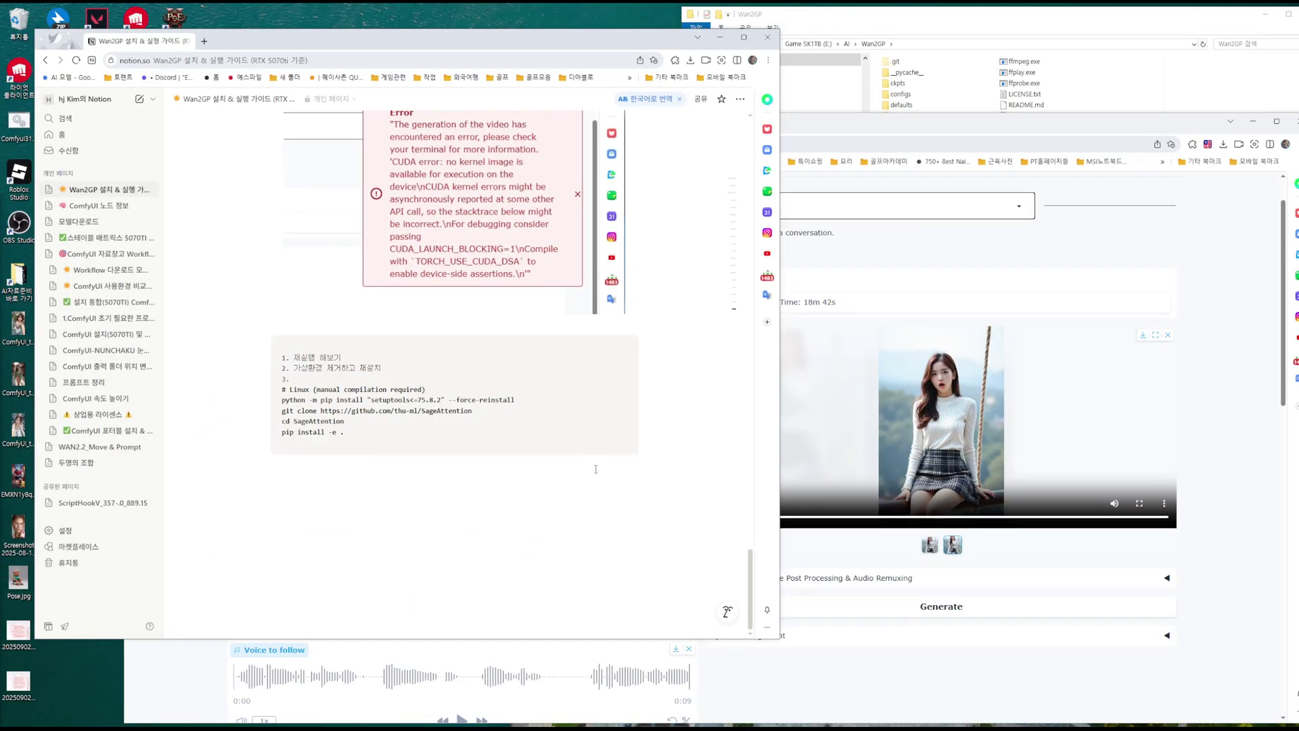
Step: Return to the WanGP page and look through the available model families, keeping Wan2.1 selected
left_click(932, 252)
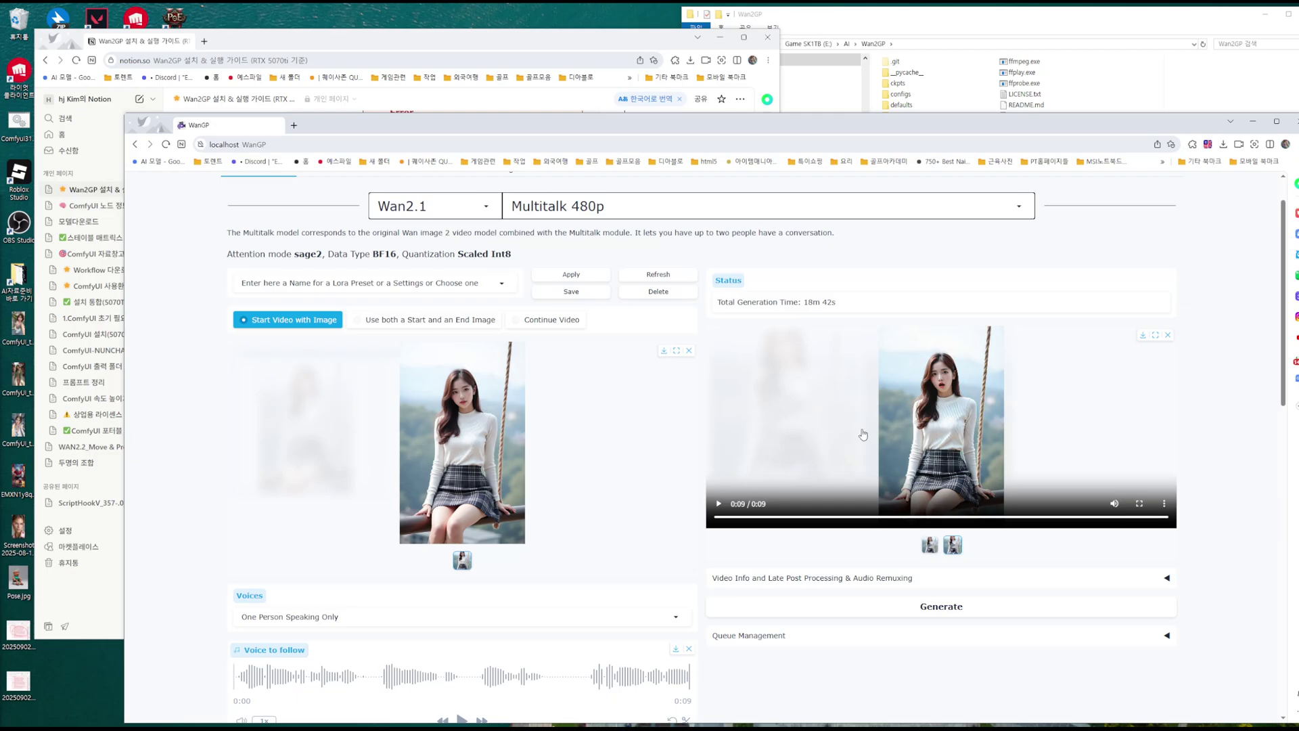
left_click(461, 206)
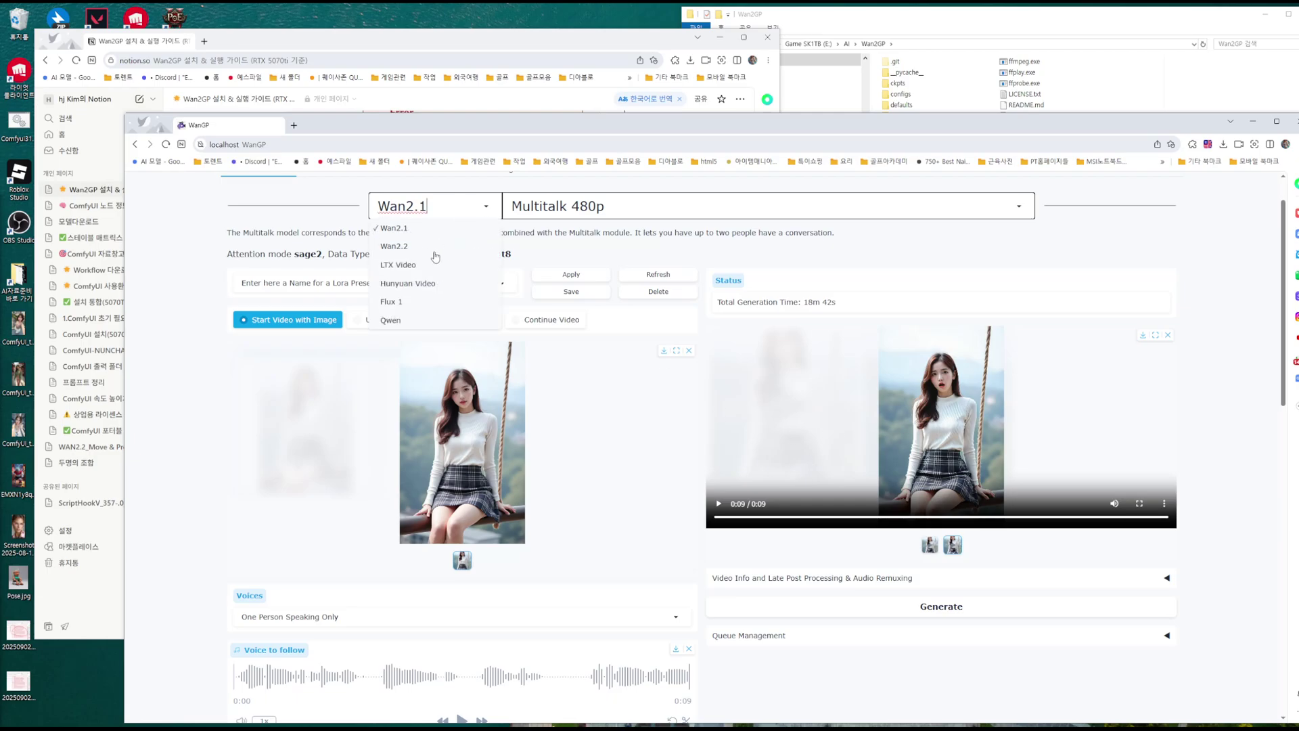
left_click(1227, 294)
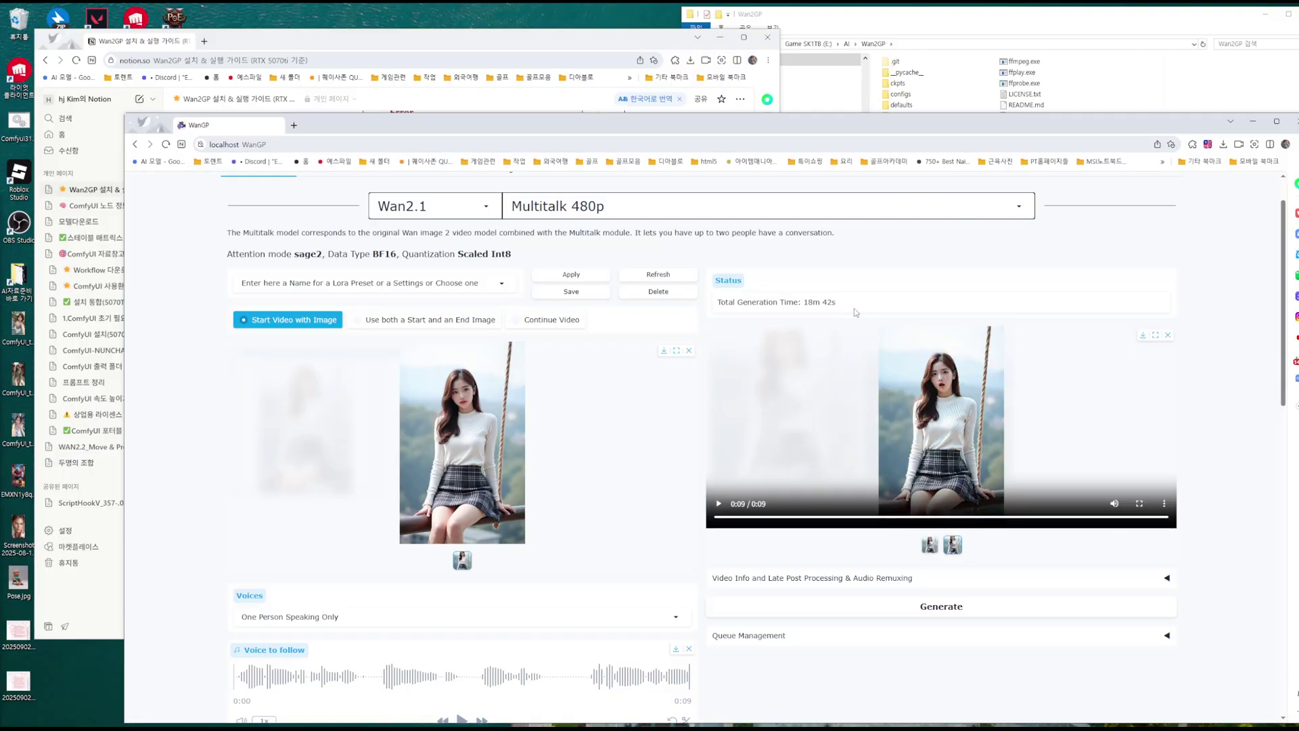
Step: Switch to File Explorer, check the Wan2GP folder's size in its properties from the AI folder, and reopen the folder
left_click(1041, 22)
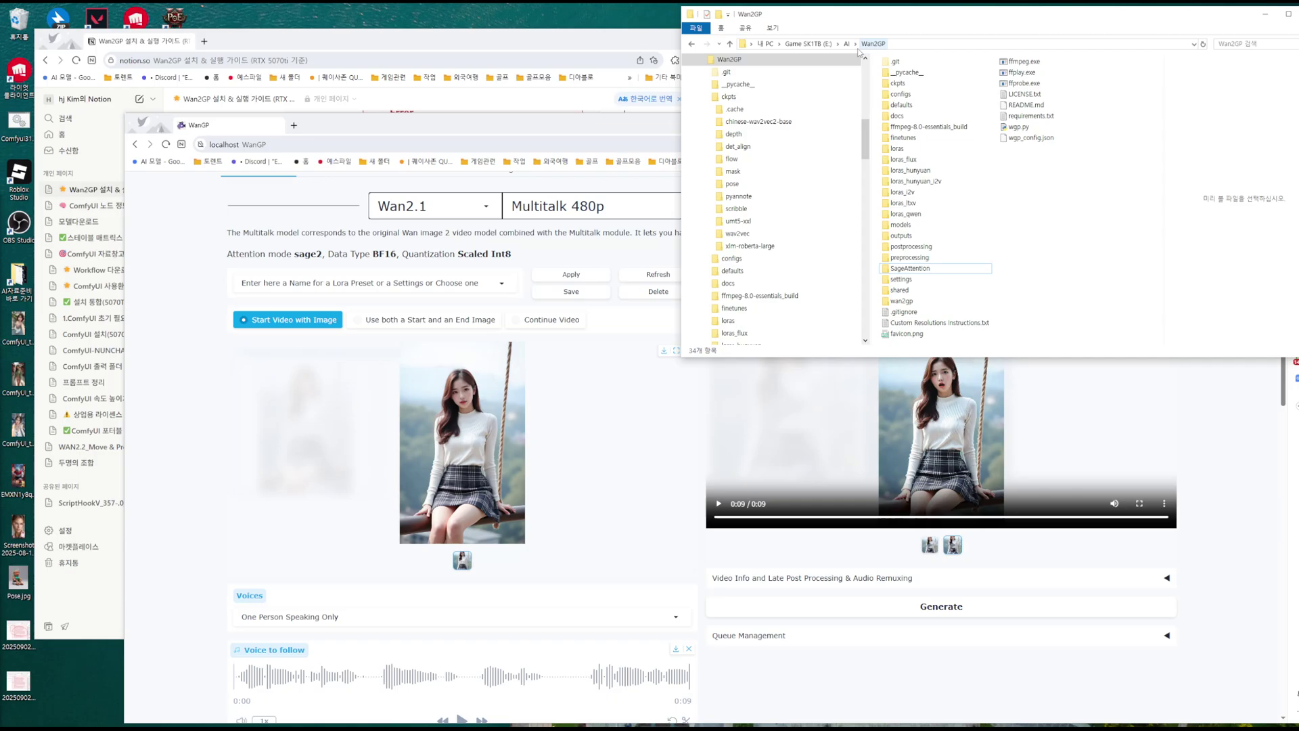
left_click(847, 43)
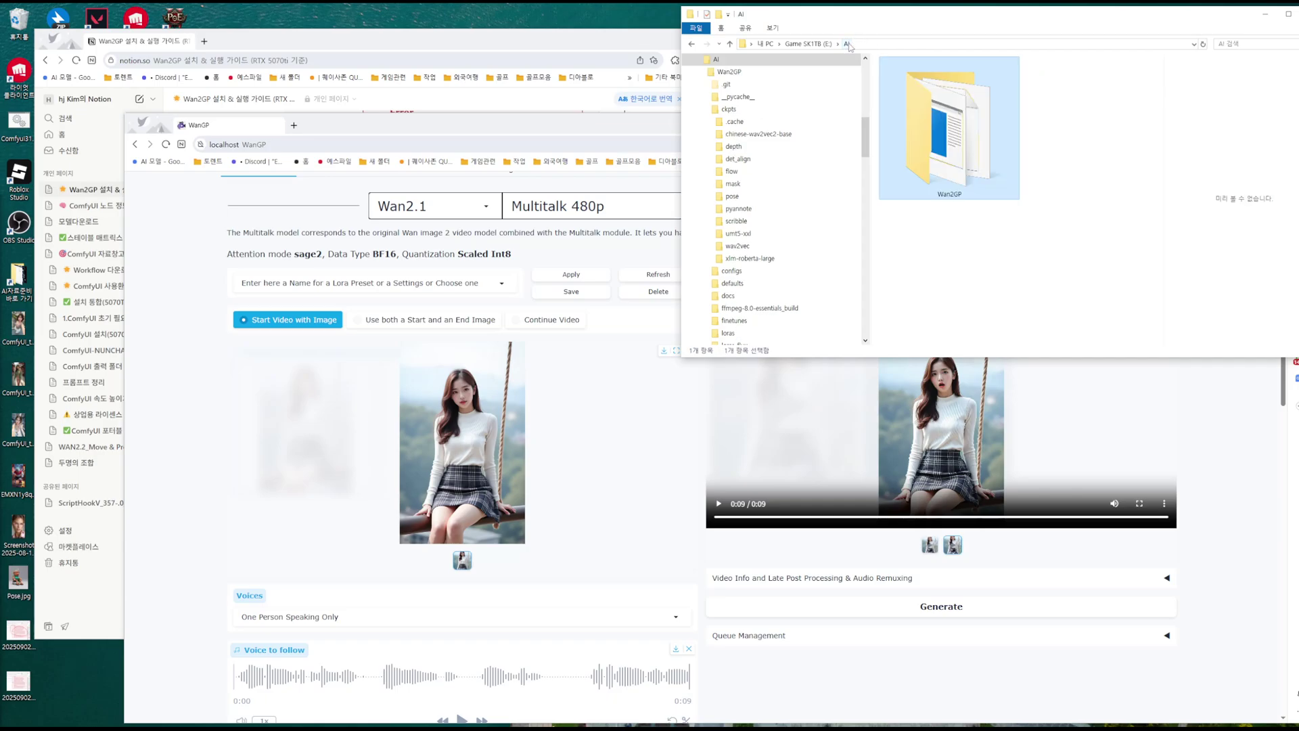
right_click(941, 116)
left_click(981, 445)
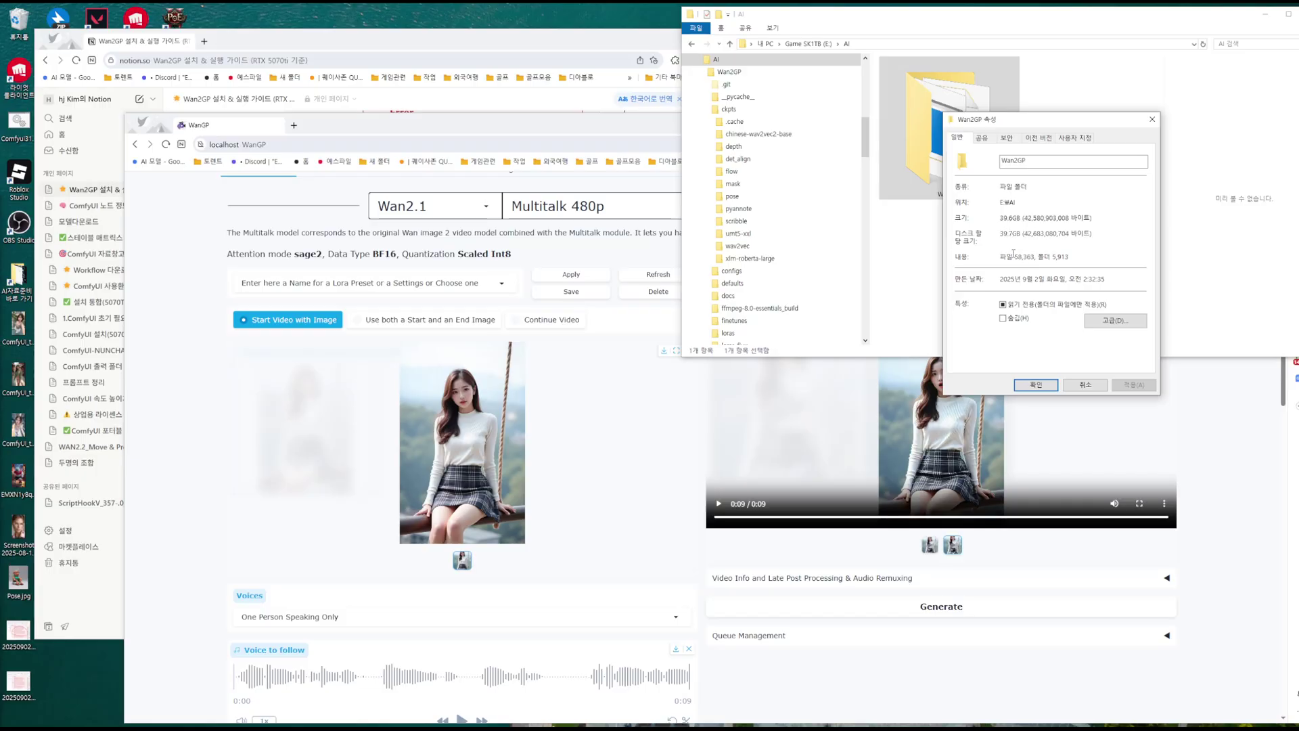
left_click(1036, 385)
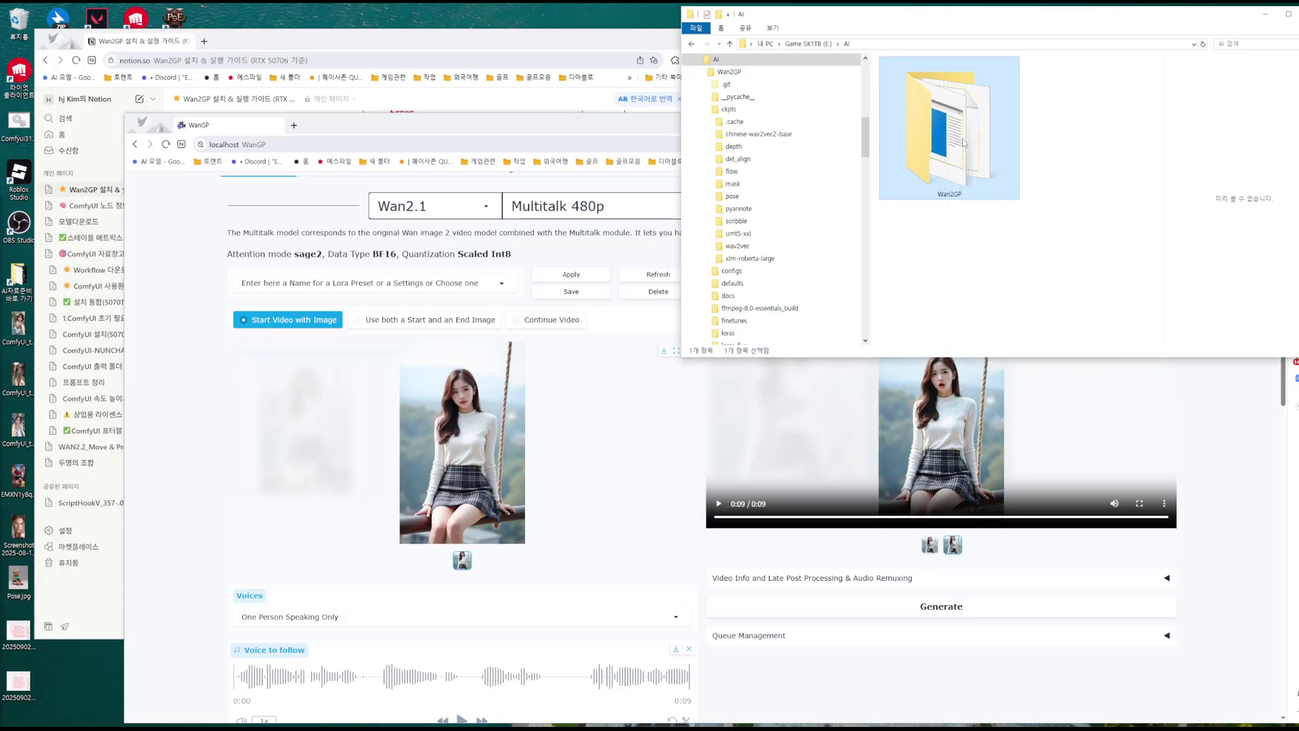
double_click(956, 140)
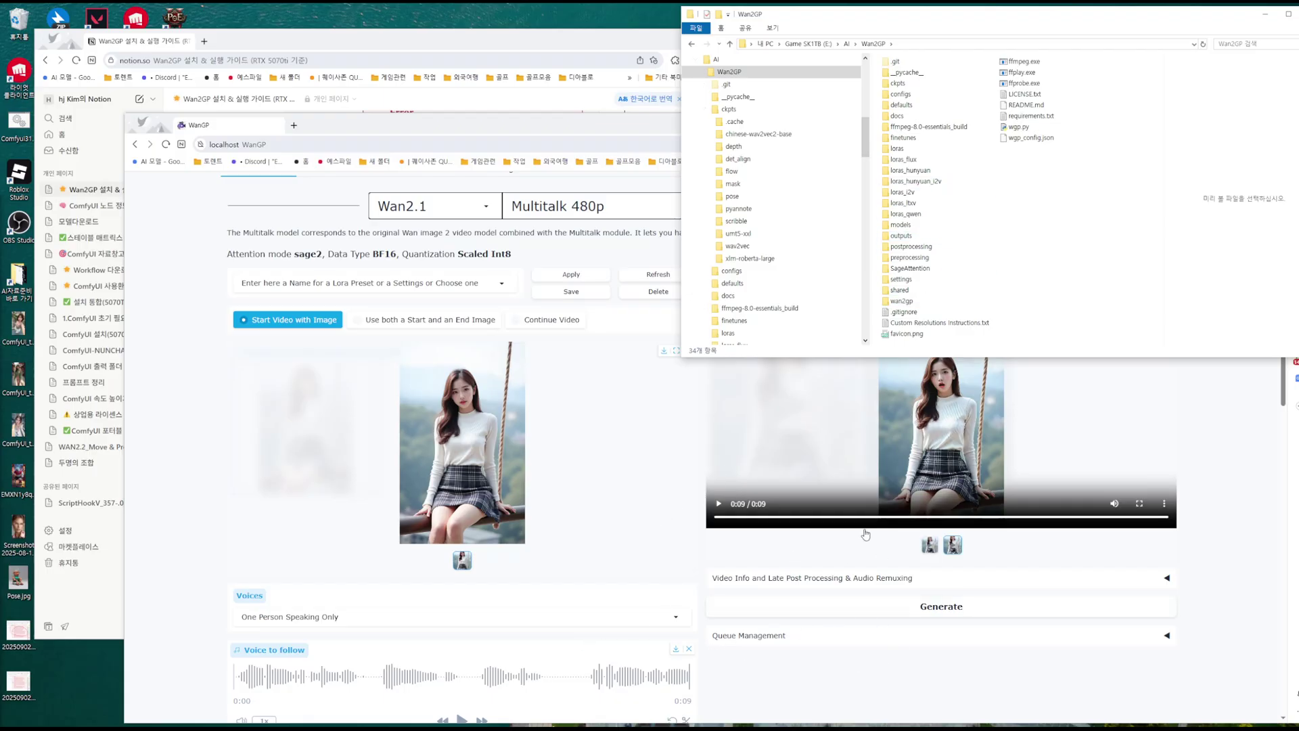
Step: Switch back to the WanGP page and review the Multitalk 480p generation settings from the model selection to the advanced options
left_click(667, 126)
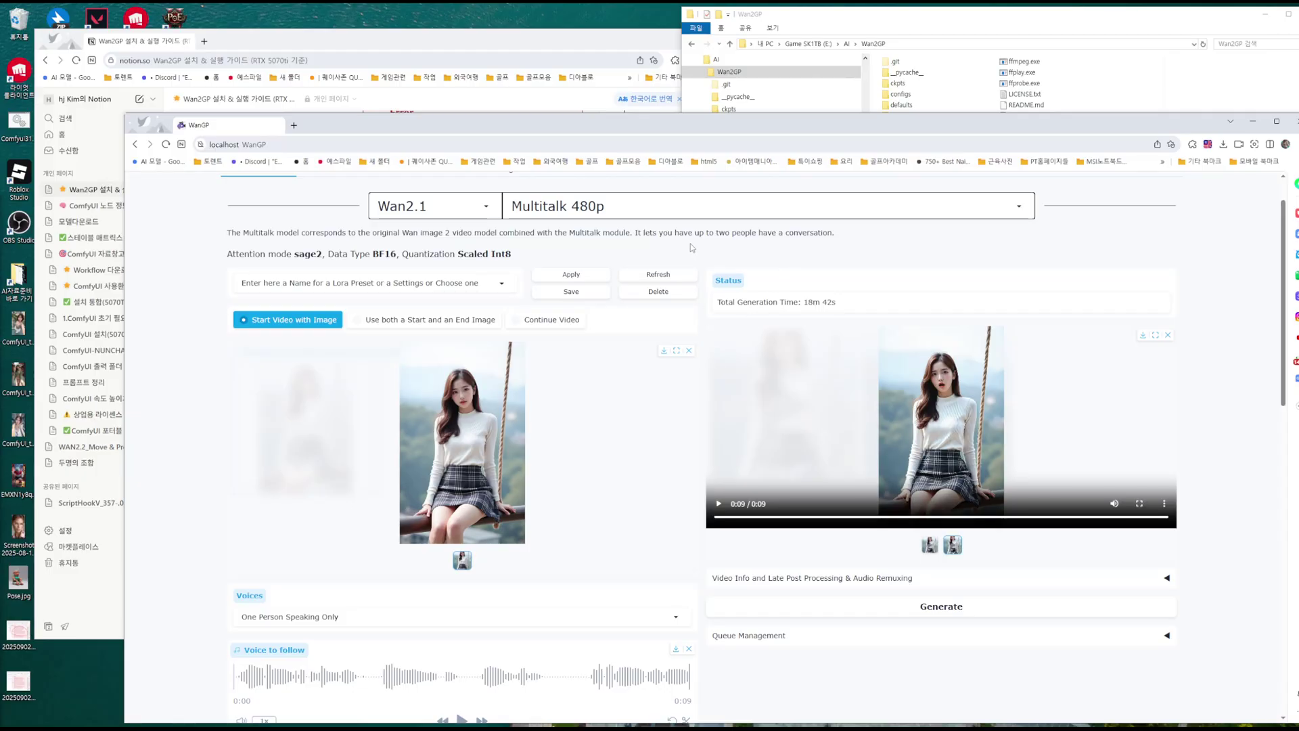
scroll(692, 247, "up", 1)
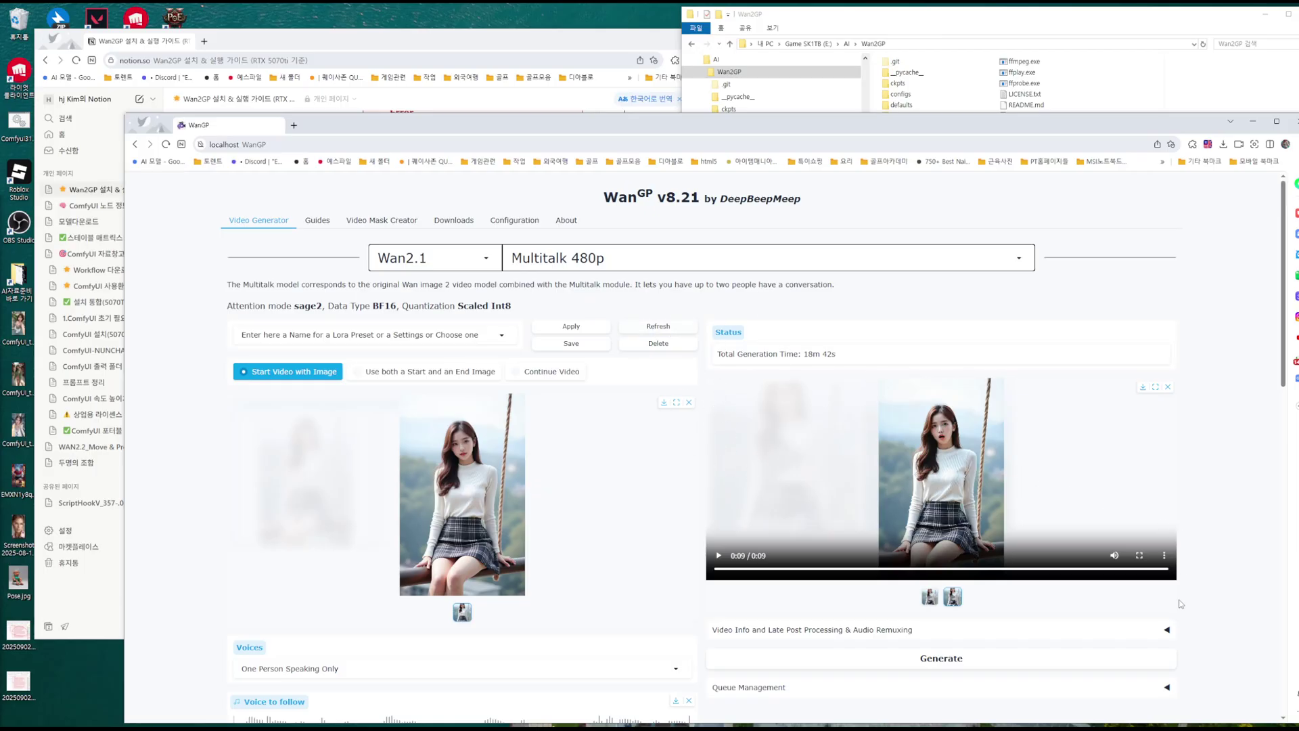
scroll(1181, 604, "down", 10)
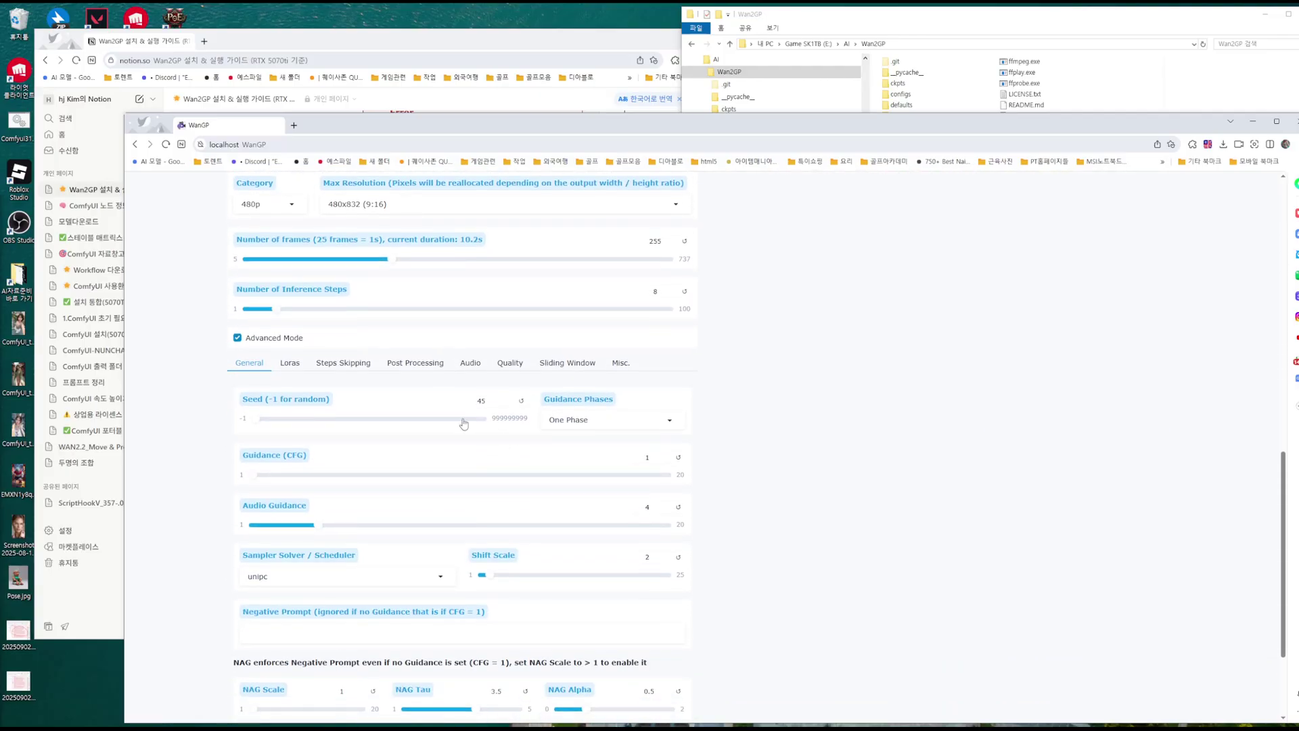
scroll(647, 420, "up", 5)
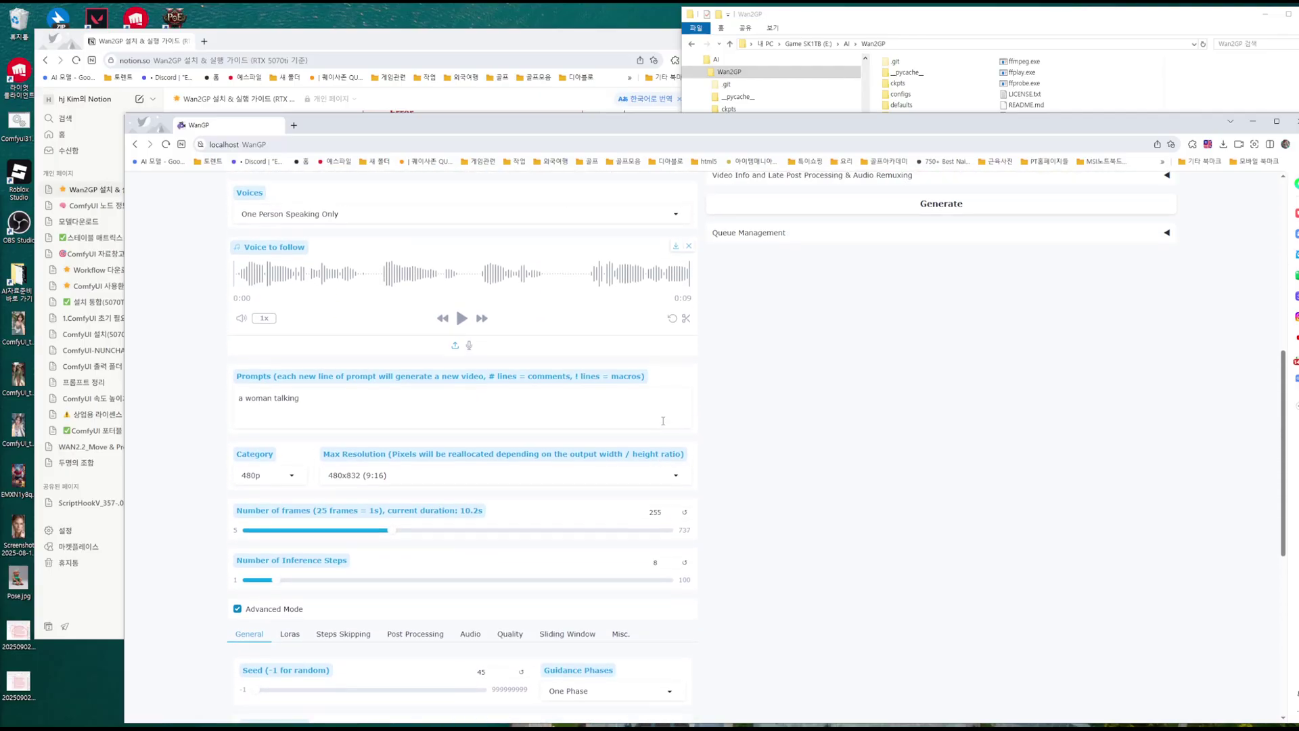
scroll(737, 447, "up", 5)
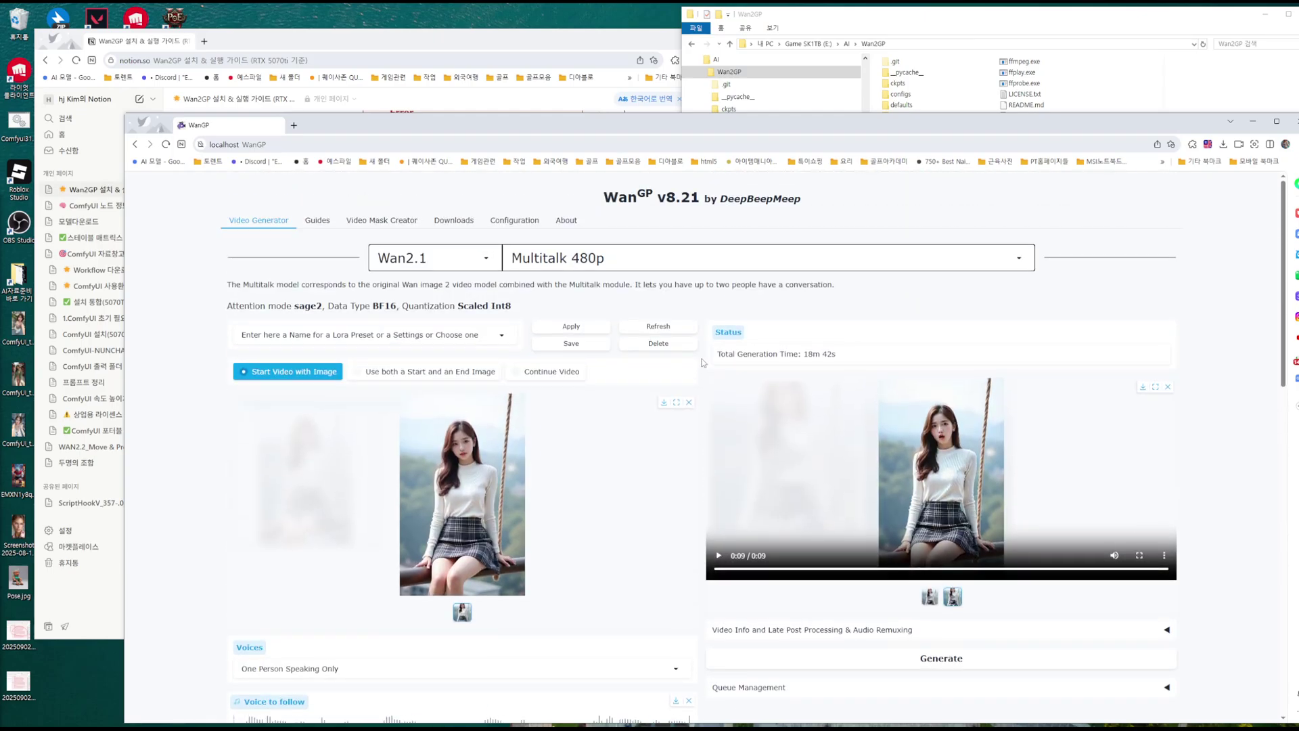